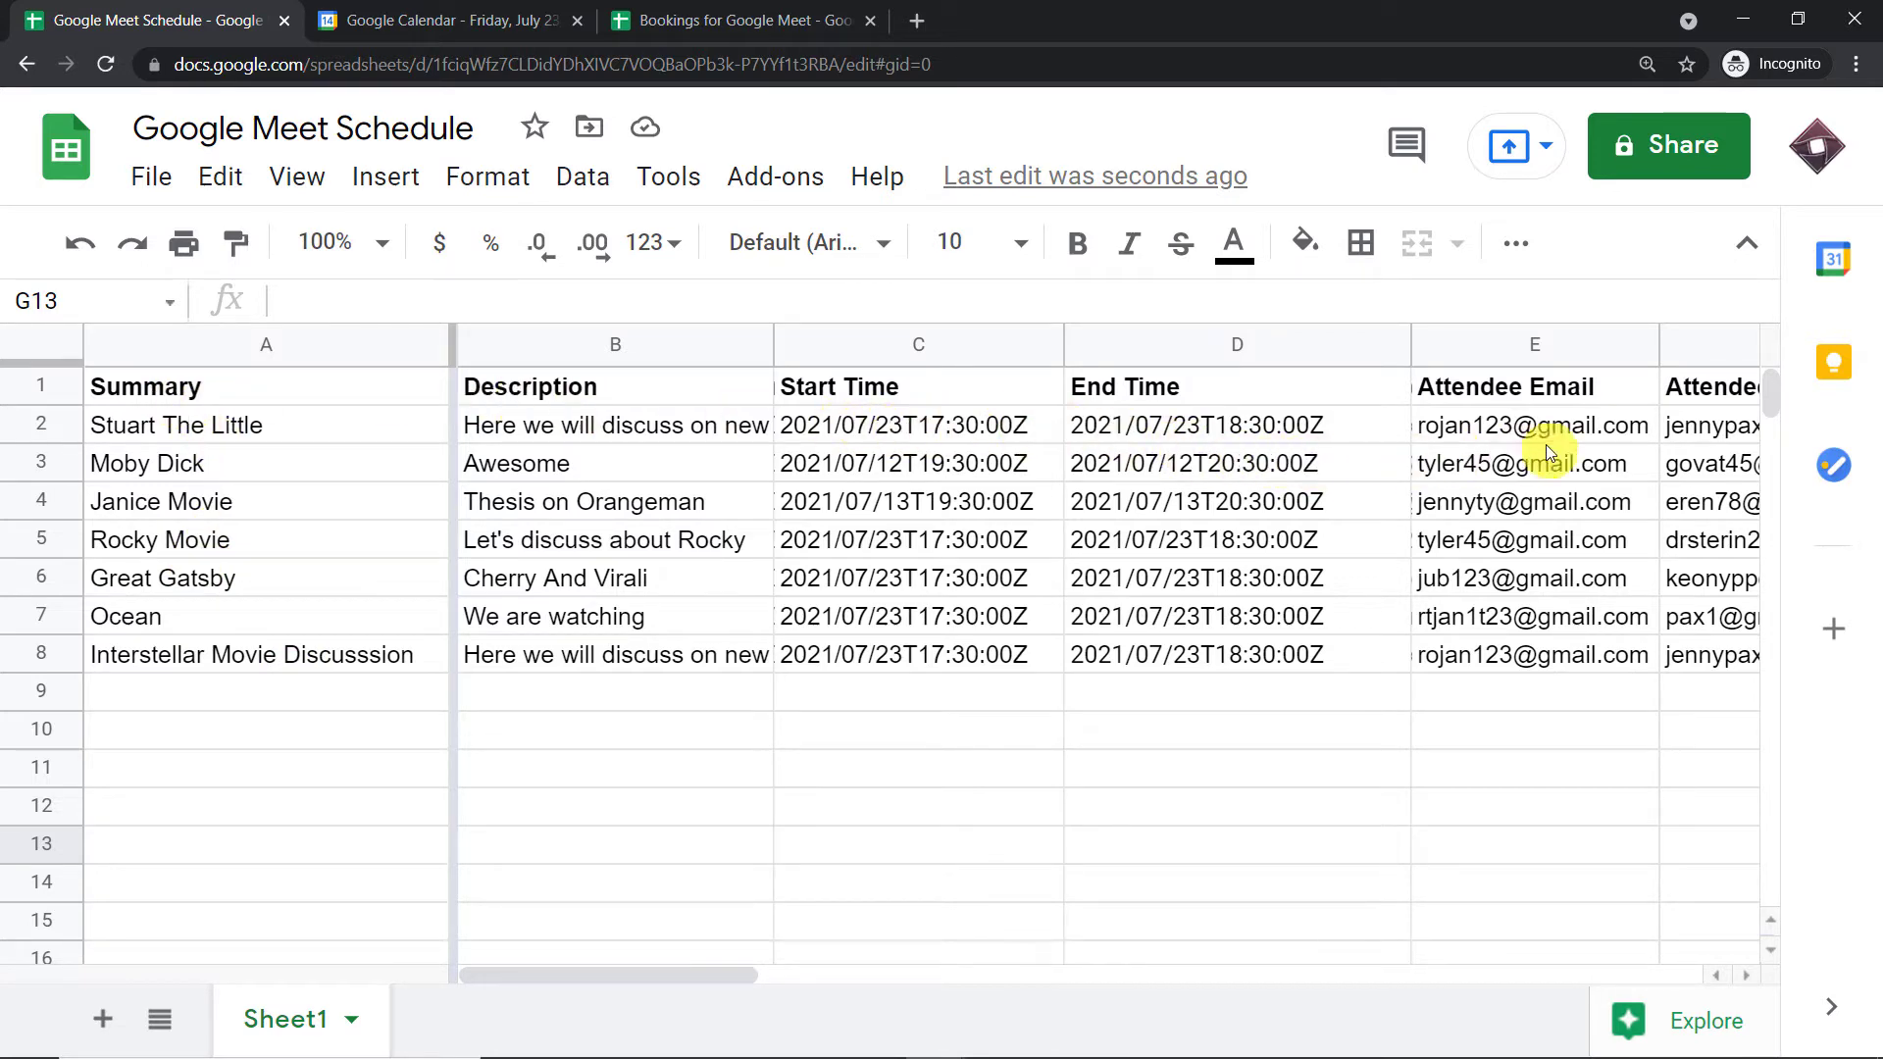
Check the calendar for July 23 meetings, then return to the Google Meet Schedule sheet.
drag(709, 979, 991, 980)
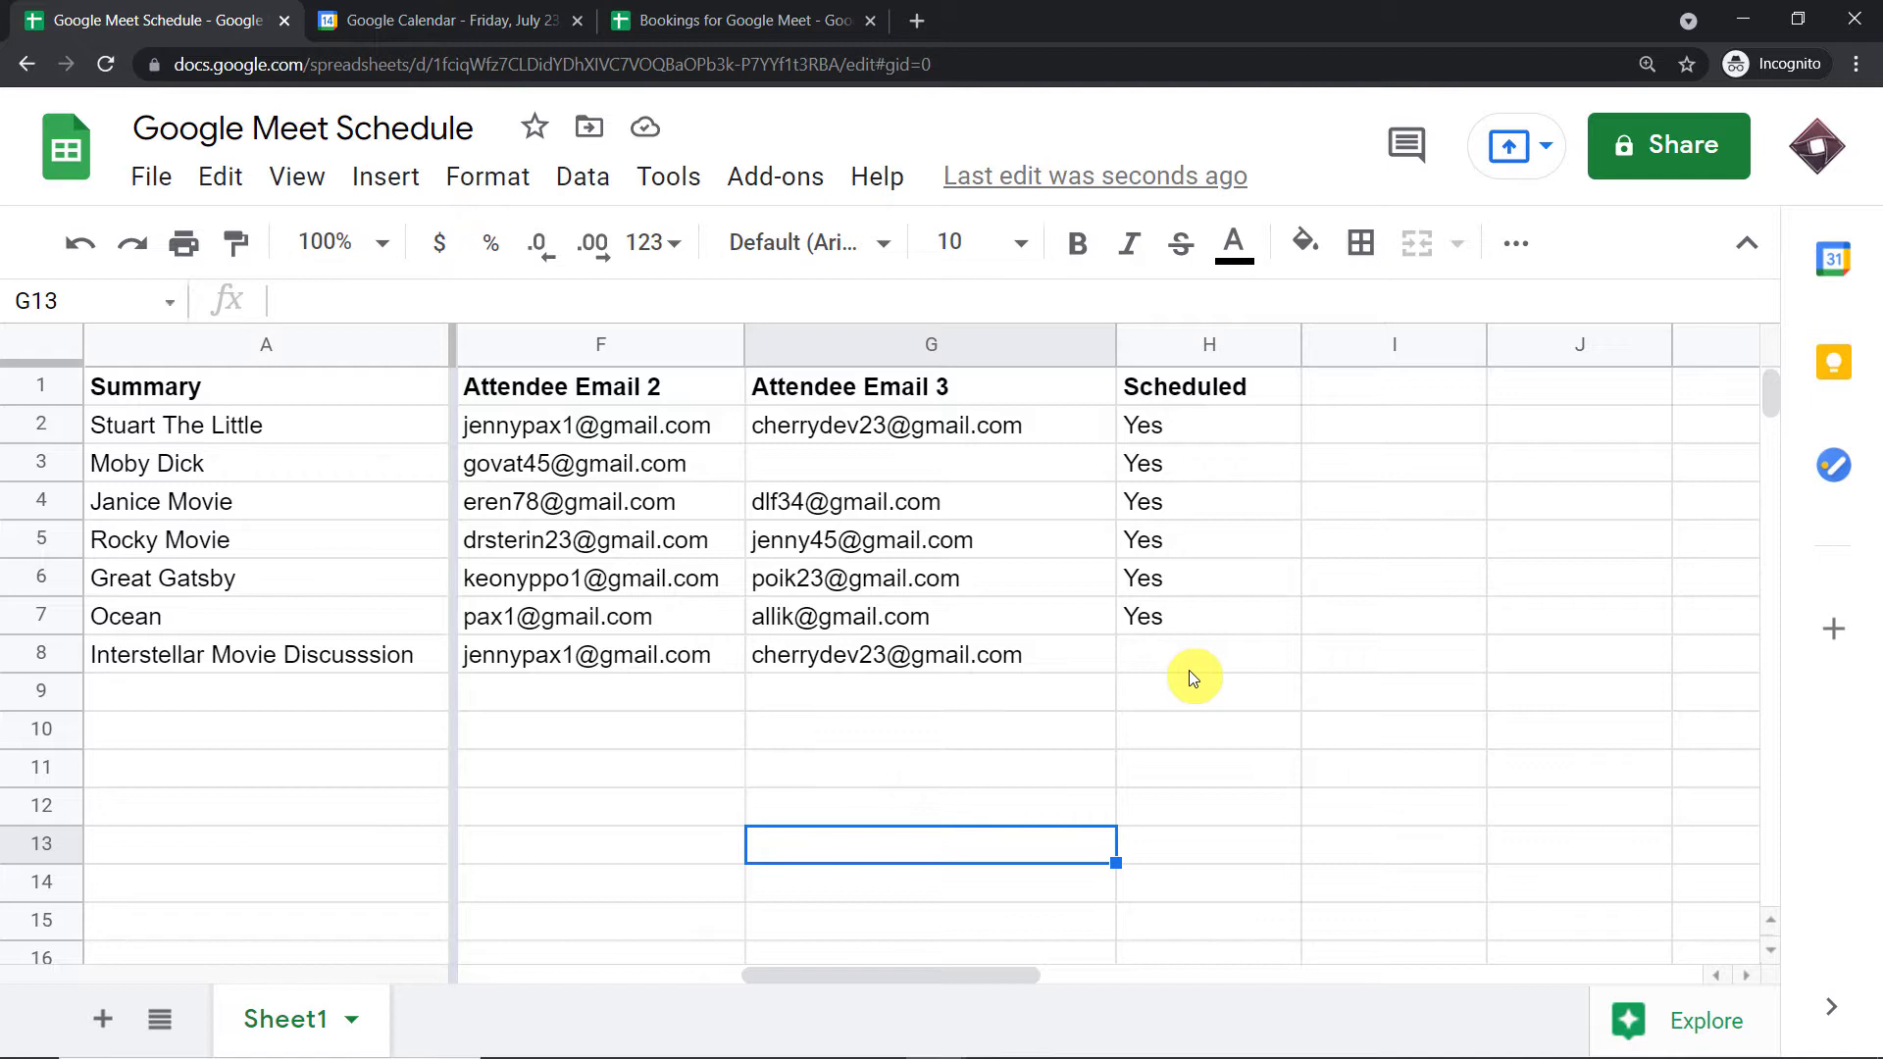
click(368, 20)
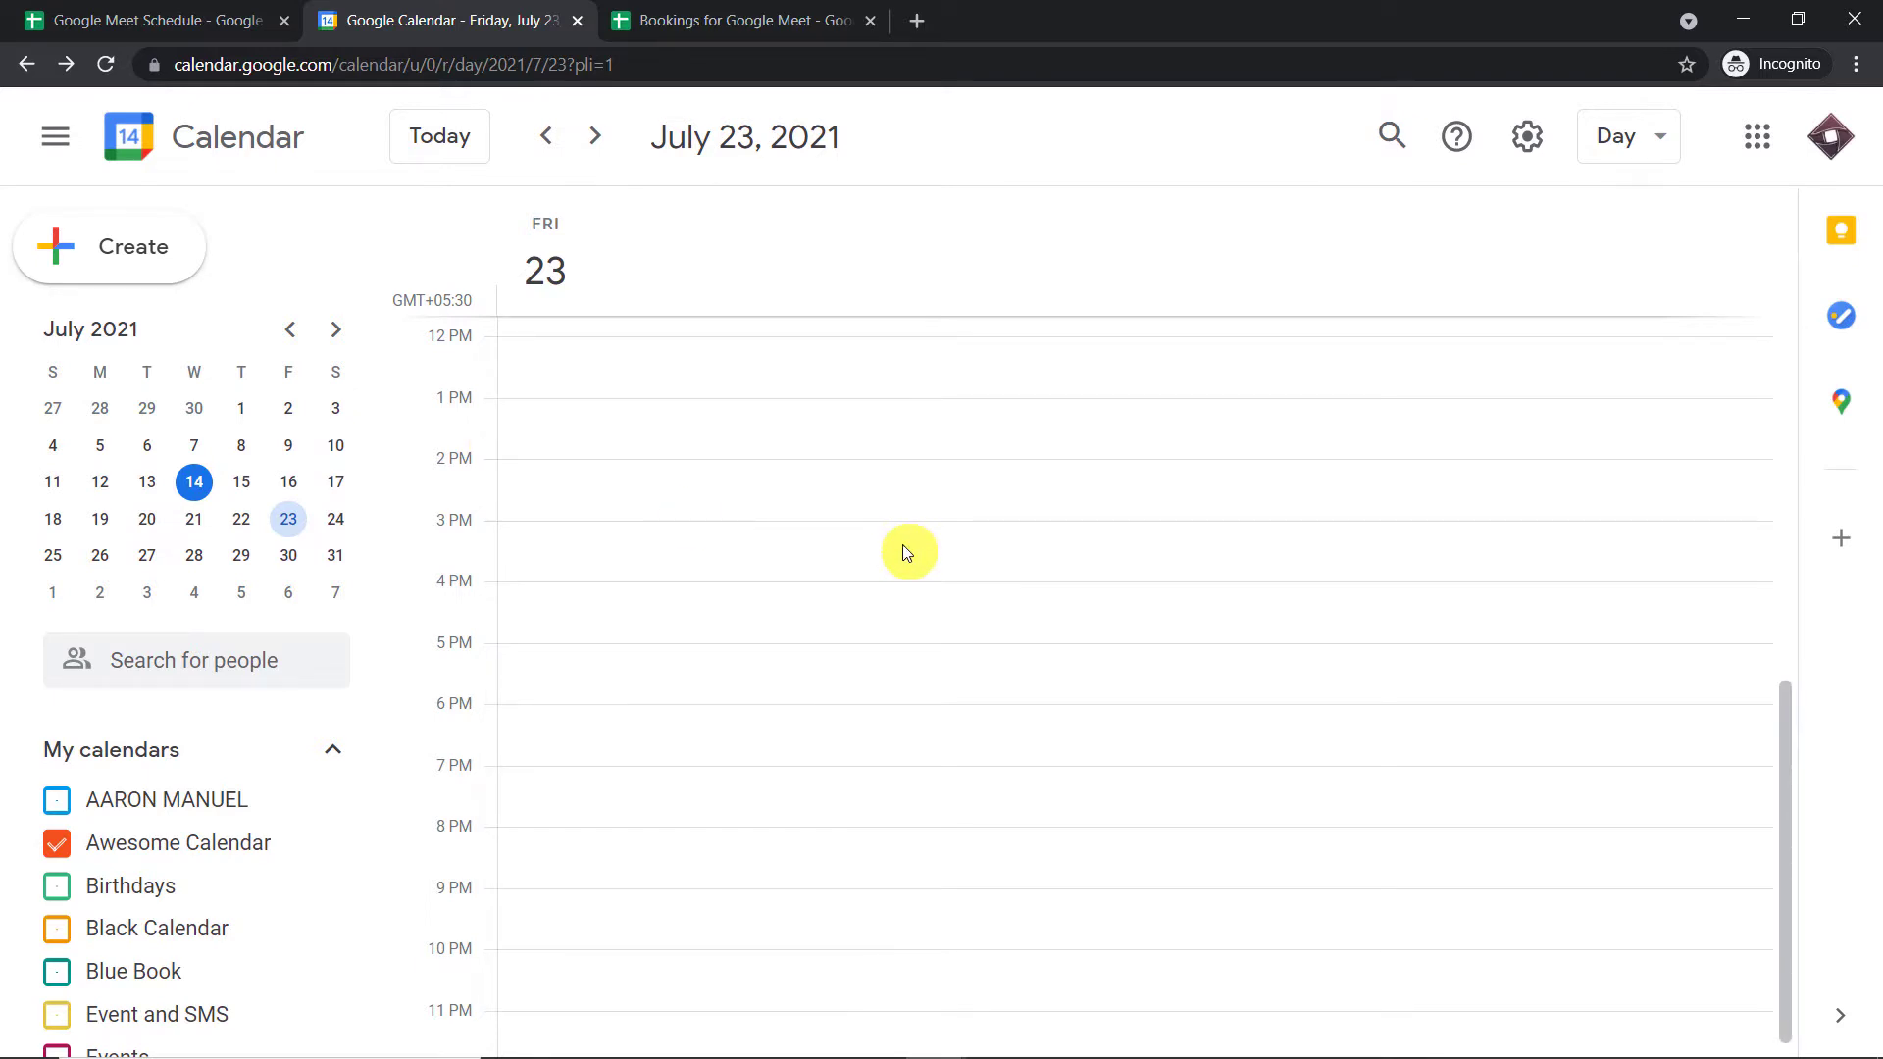
click(196, 10)
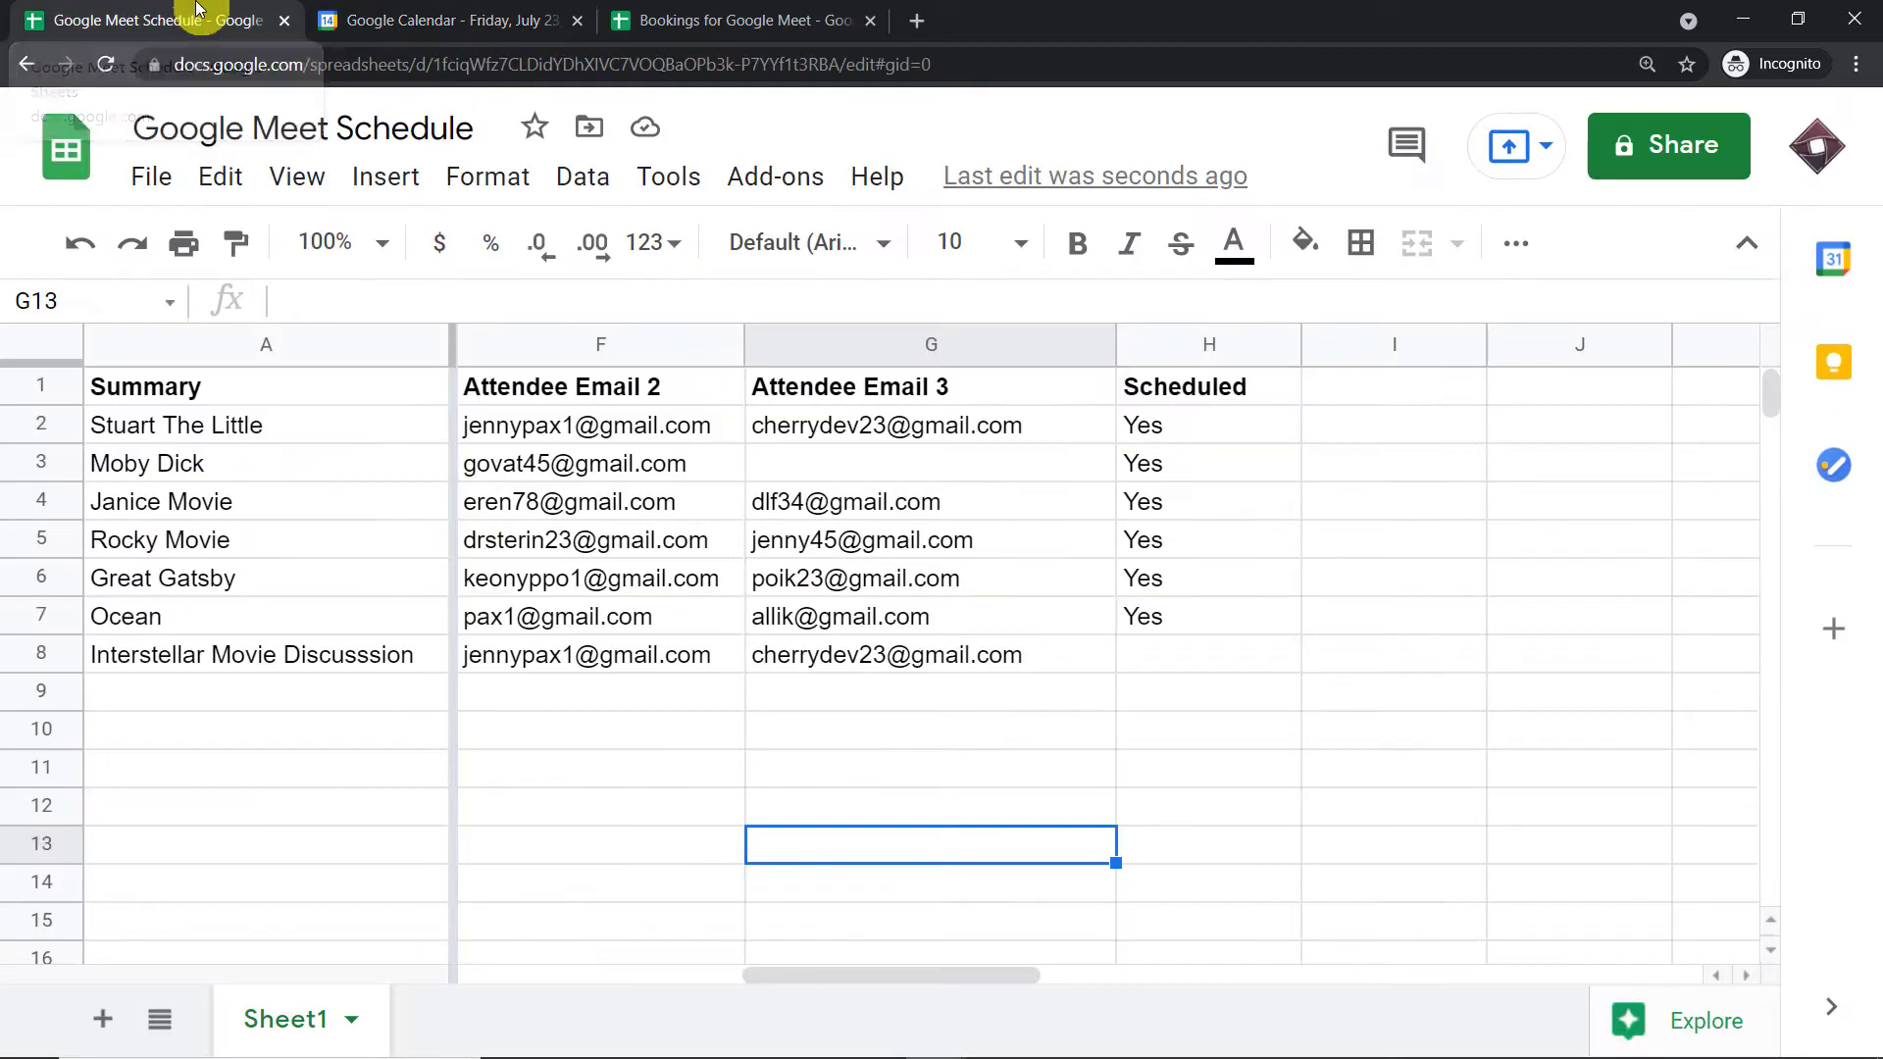
Review row 8's Interstellar Movie Discusssion title, description, start/end times and three attendee emails.
drag(974, 979, 633, 1052)
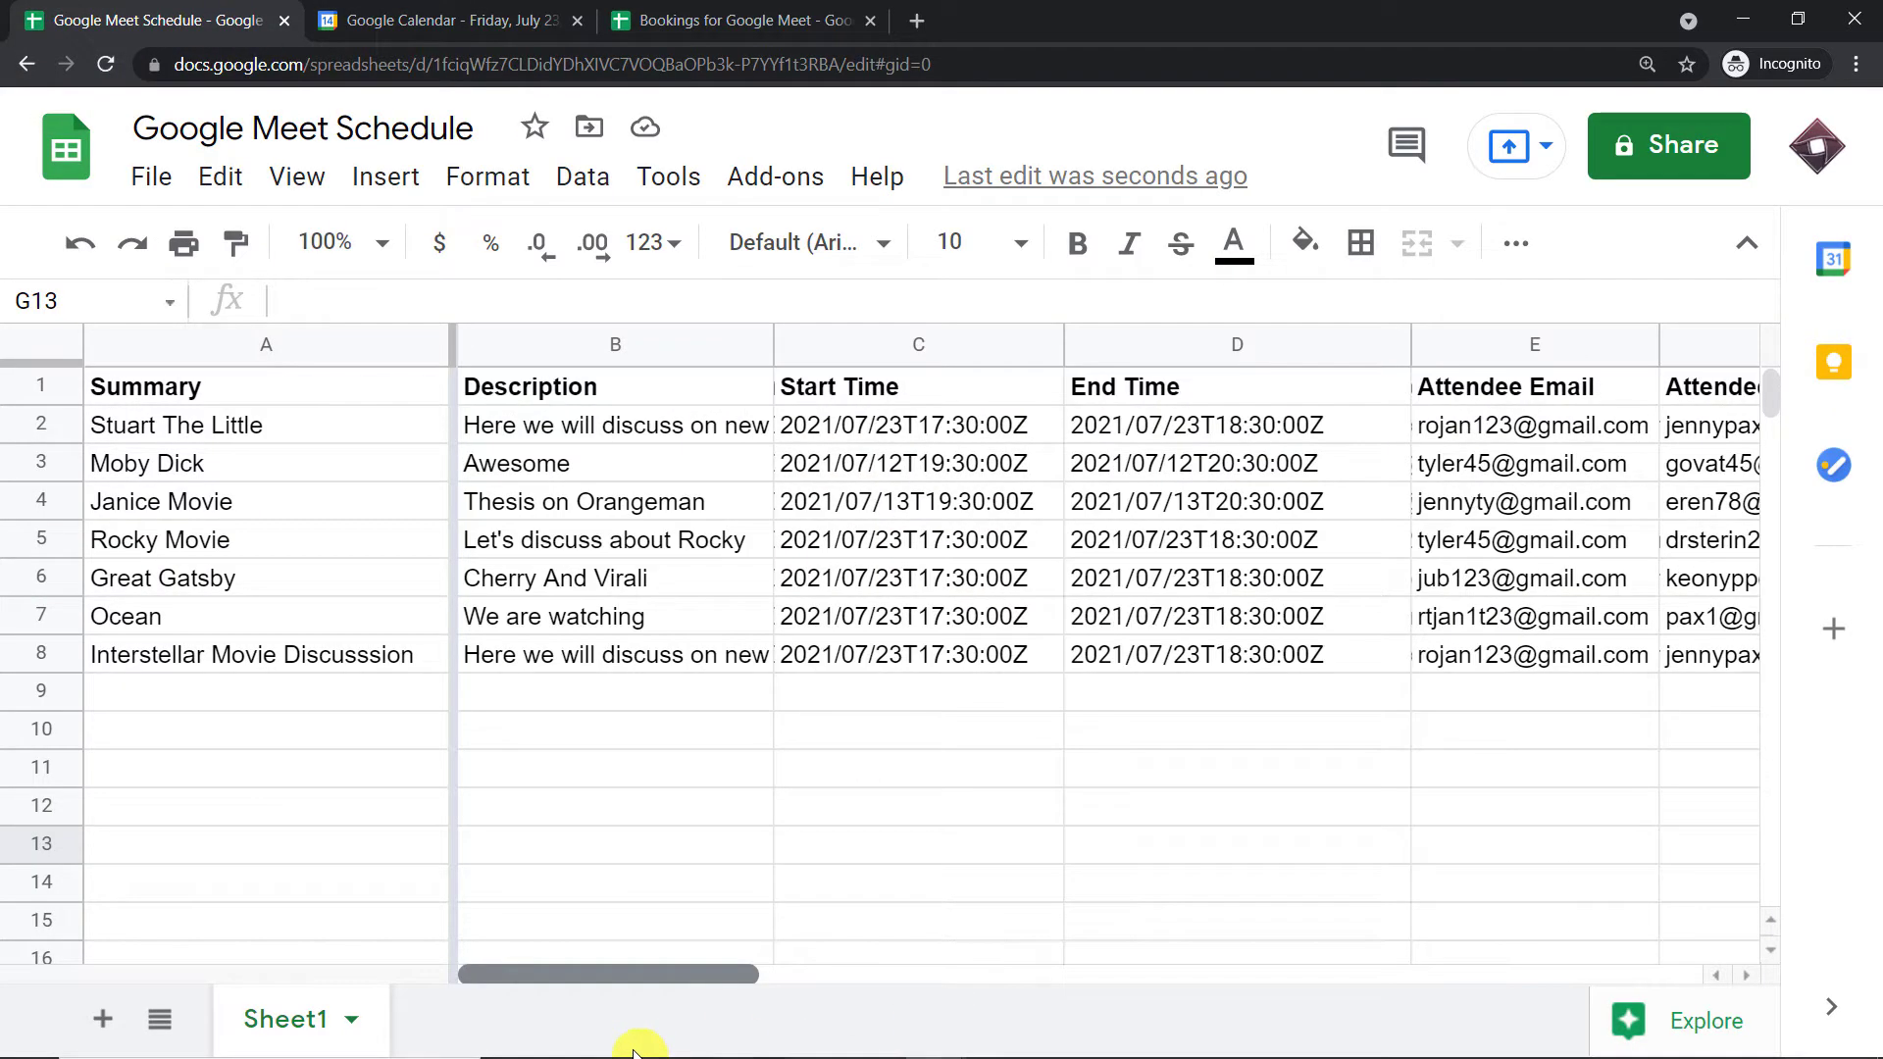
click(180, 665)
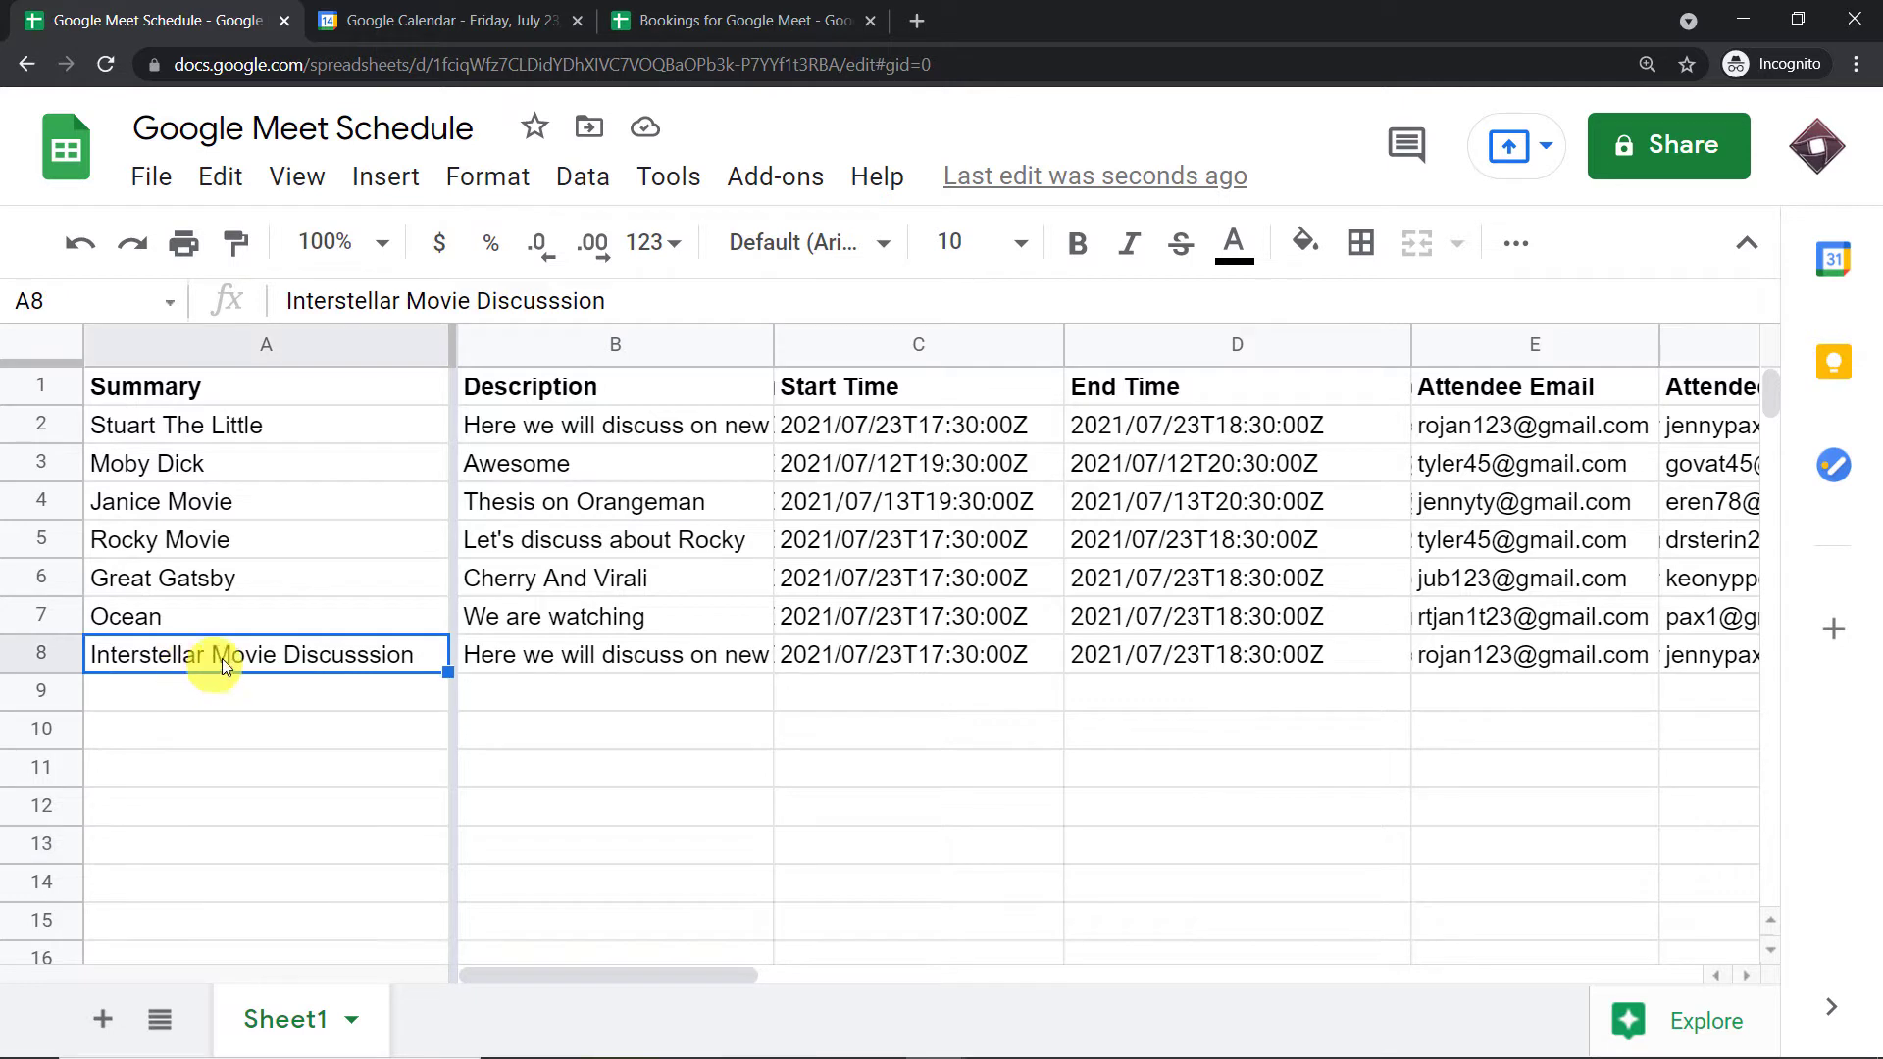
click(633, 656)
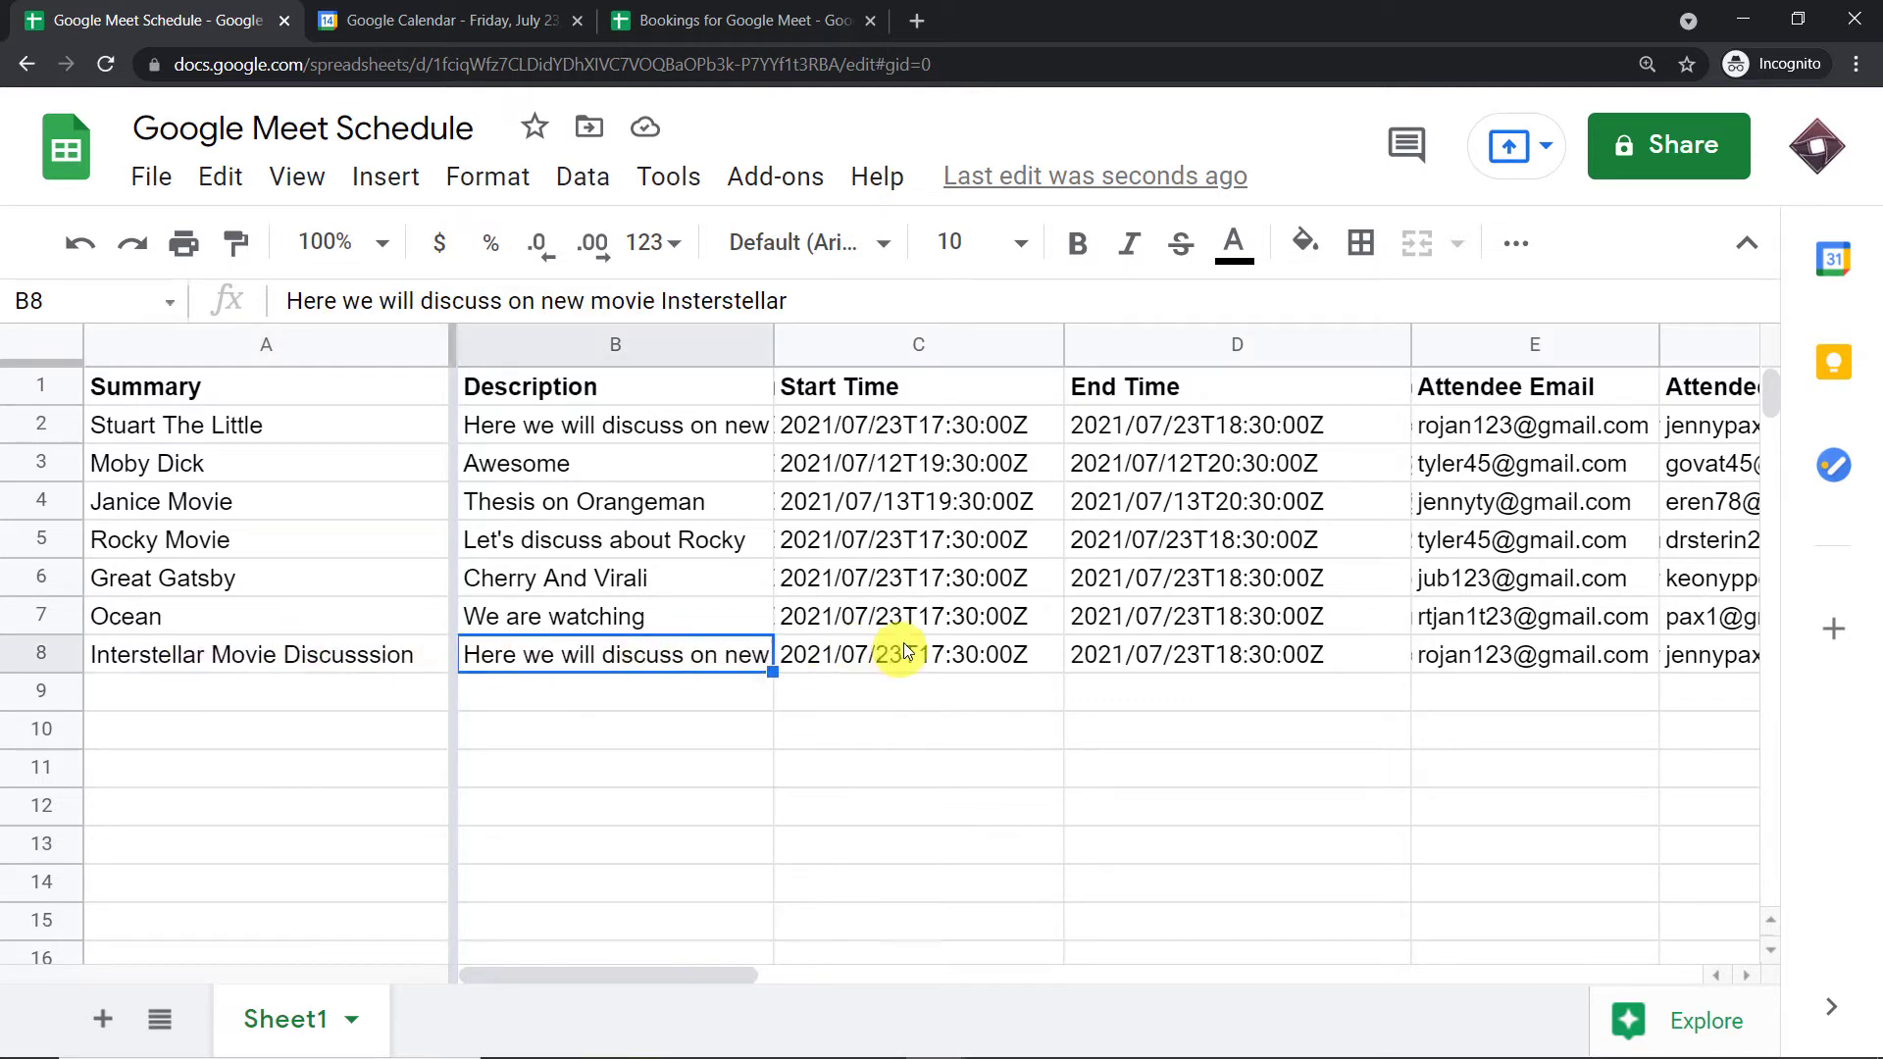
click(991, 654)
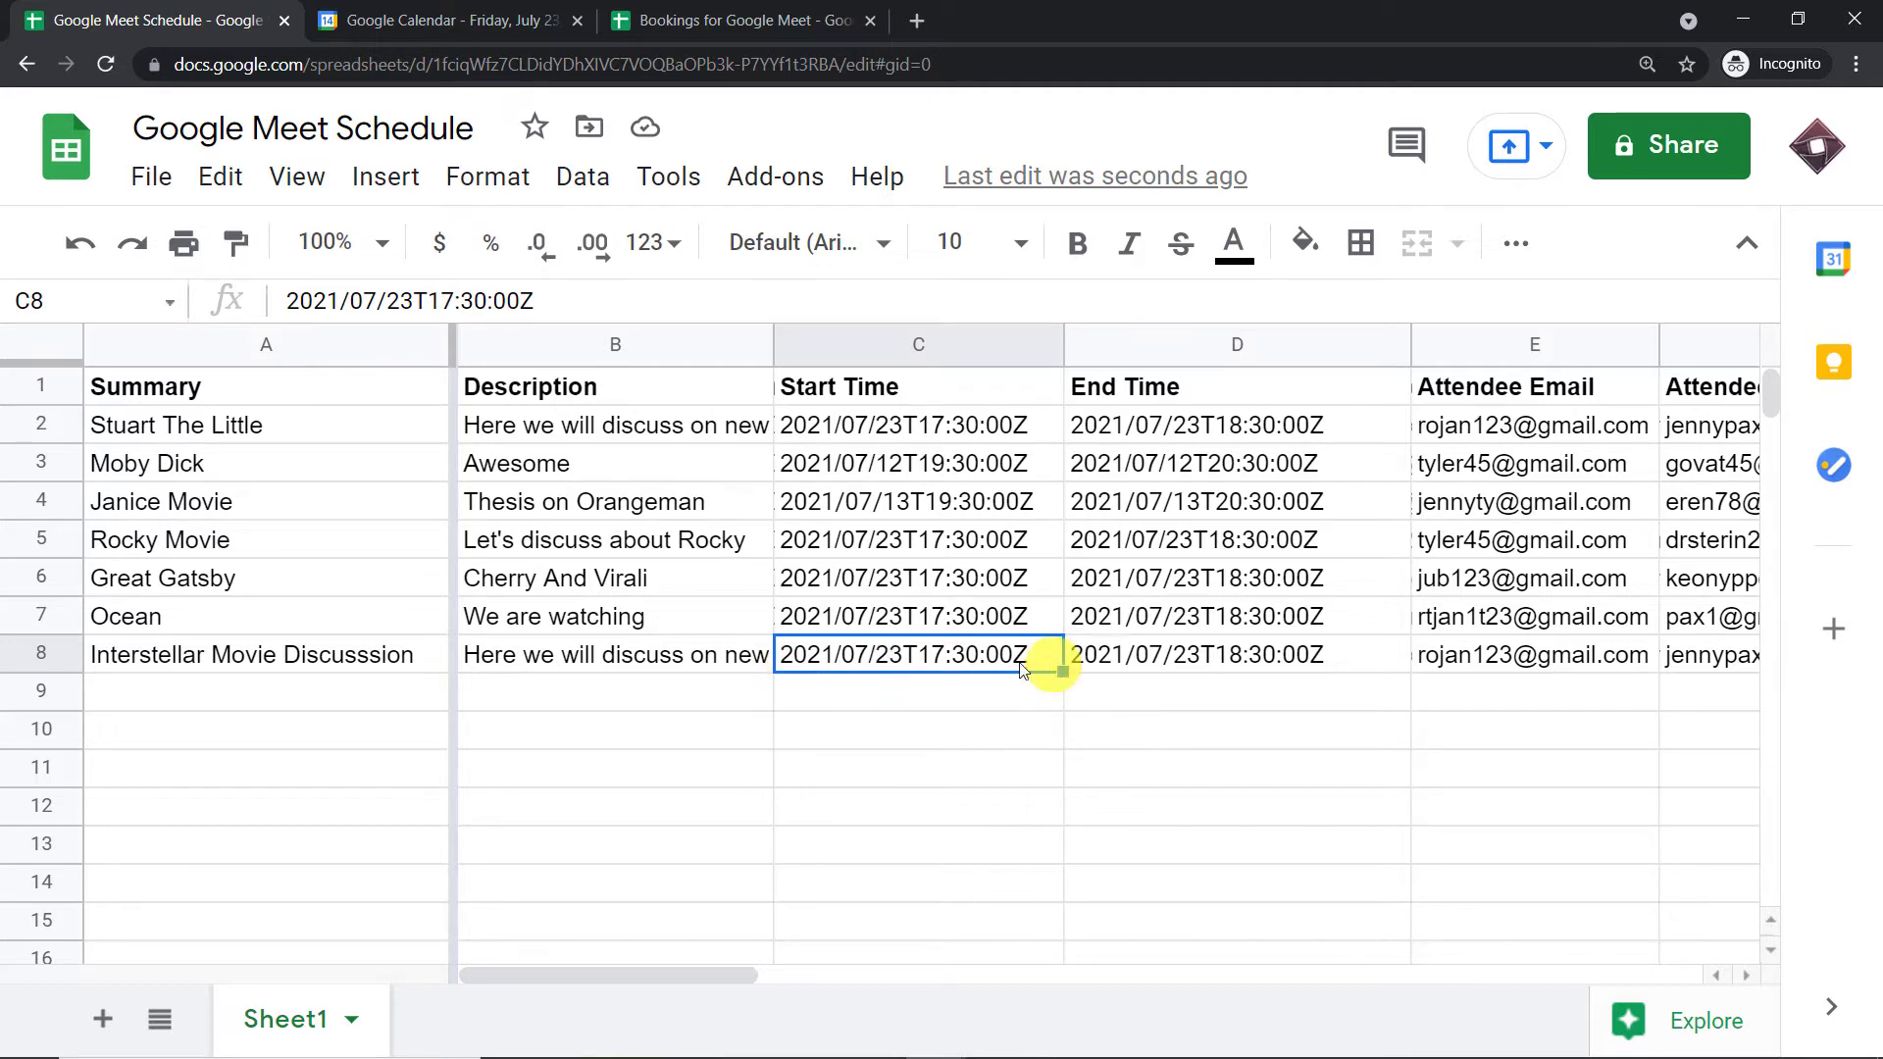
click(1202, 667)
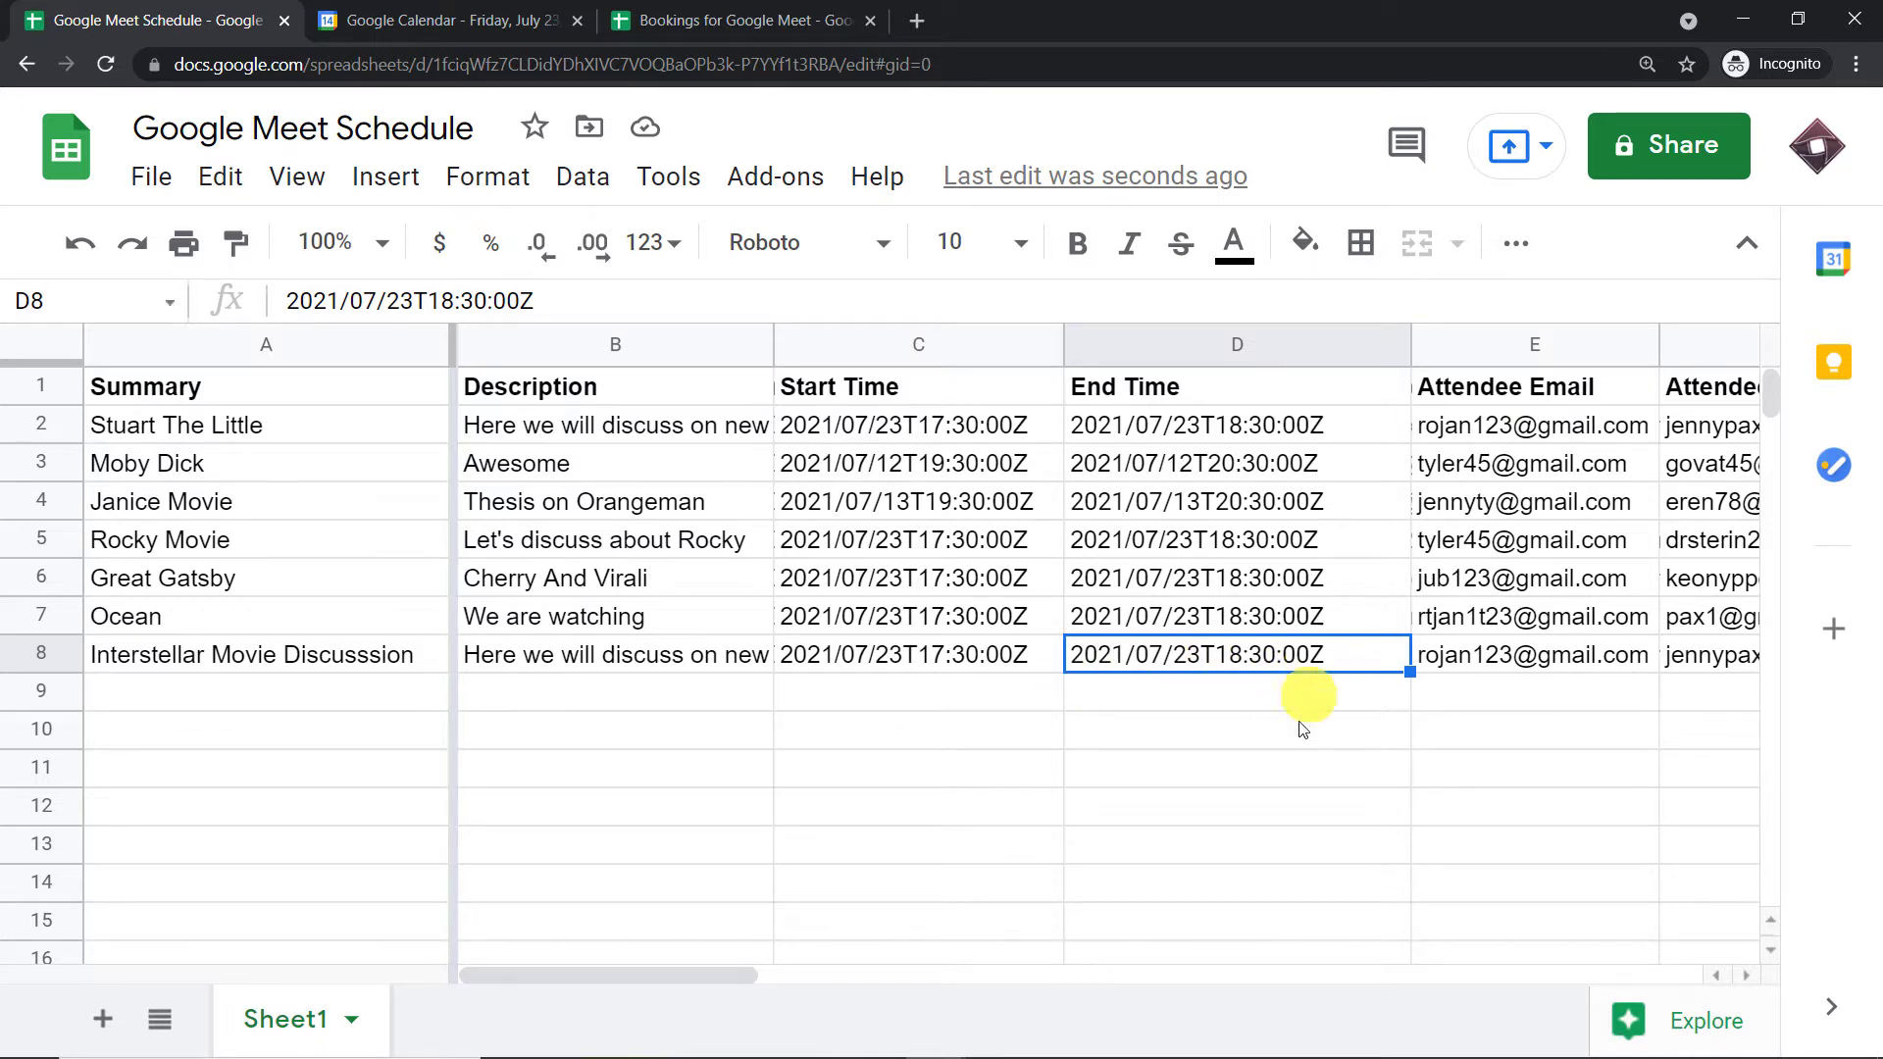
drag(745, 969, 949, 969)
click(1045, 658)
click(1120, 656)
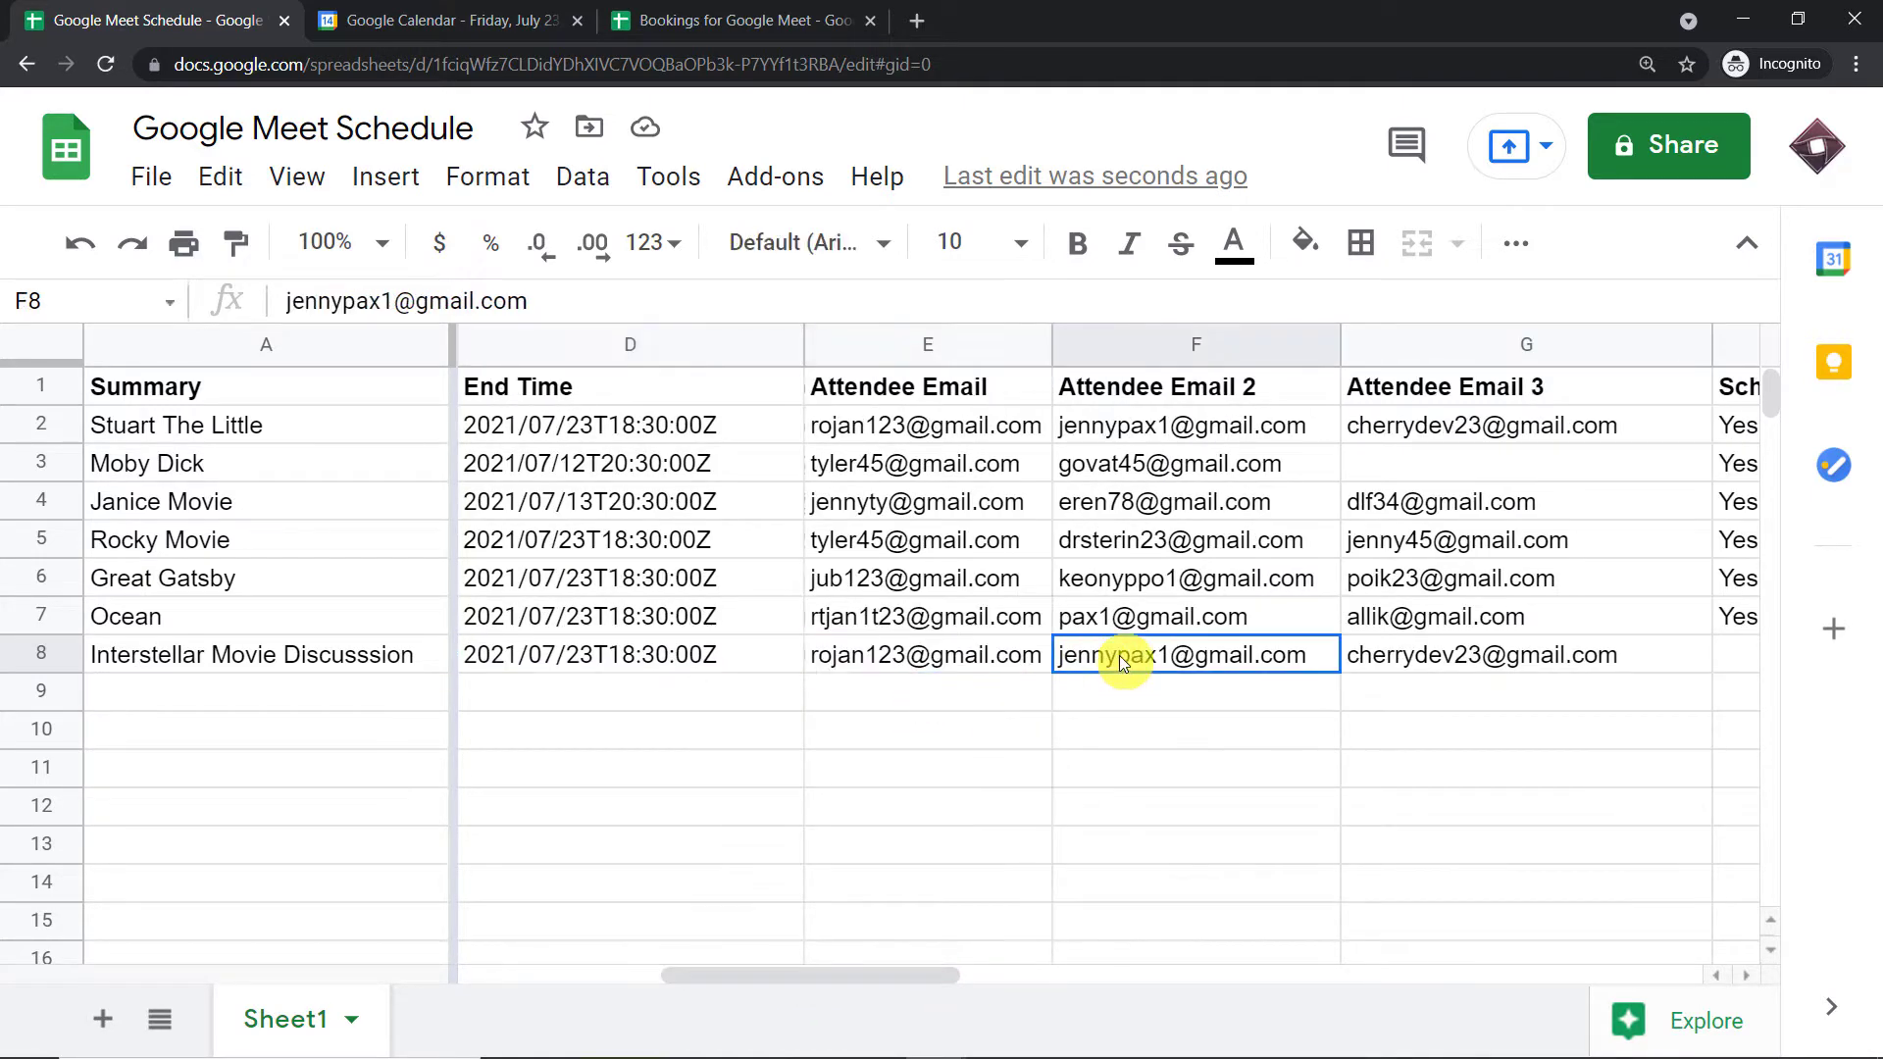
click(1451, 656)
drag(796, 966, 935, 973)
Enter Yes in the Scheduled cell H8 using the autocomplete.
click(1163, 659)
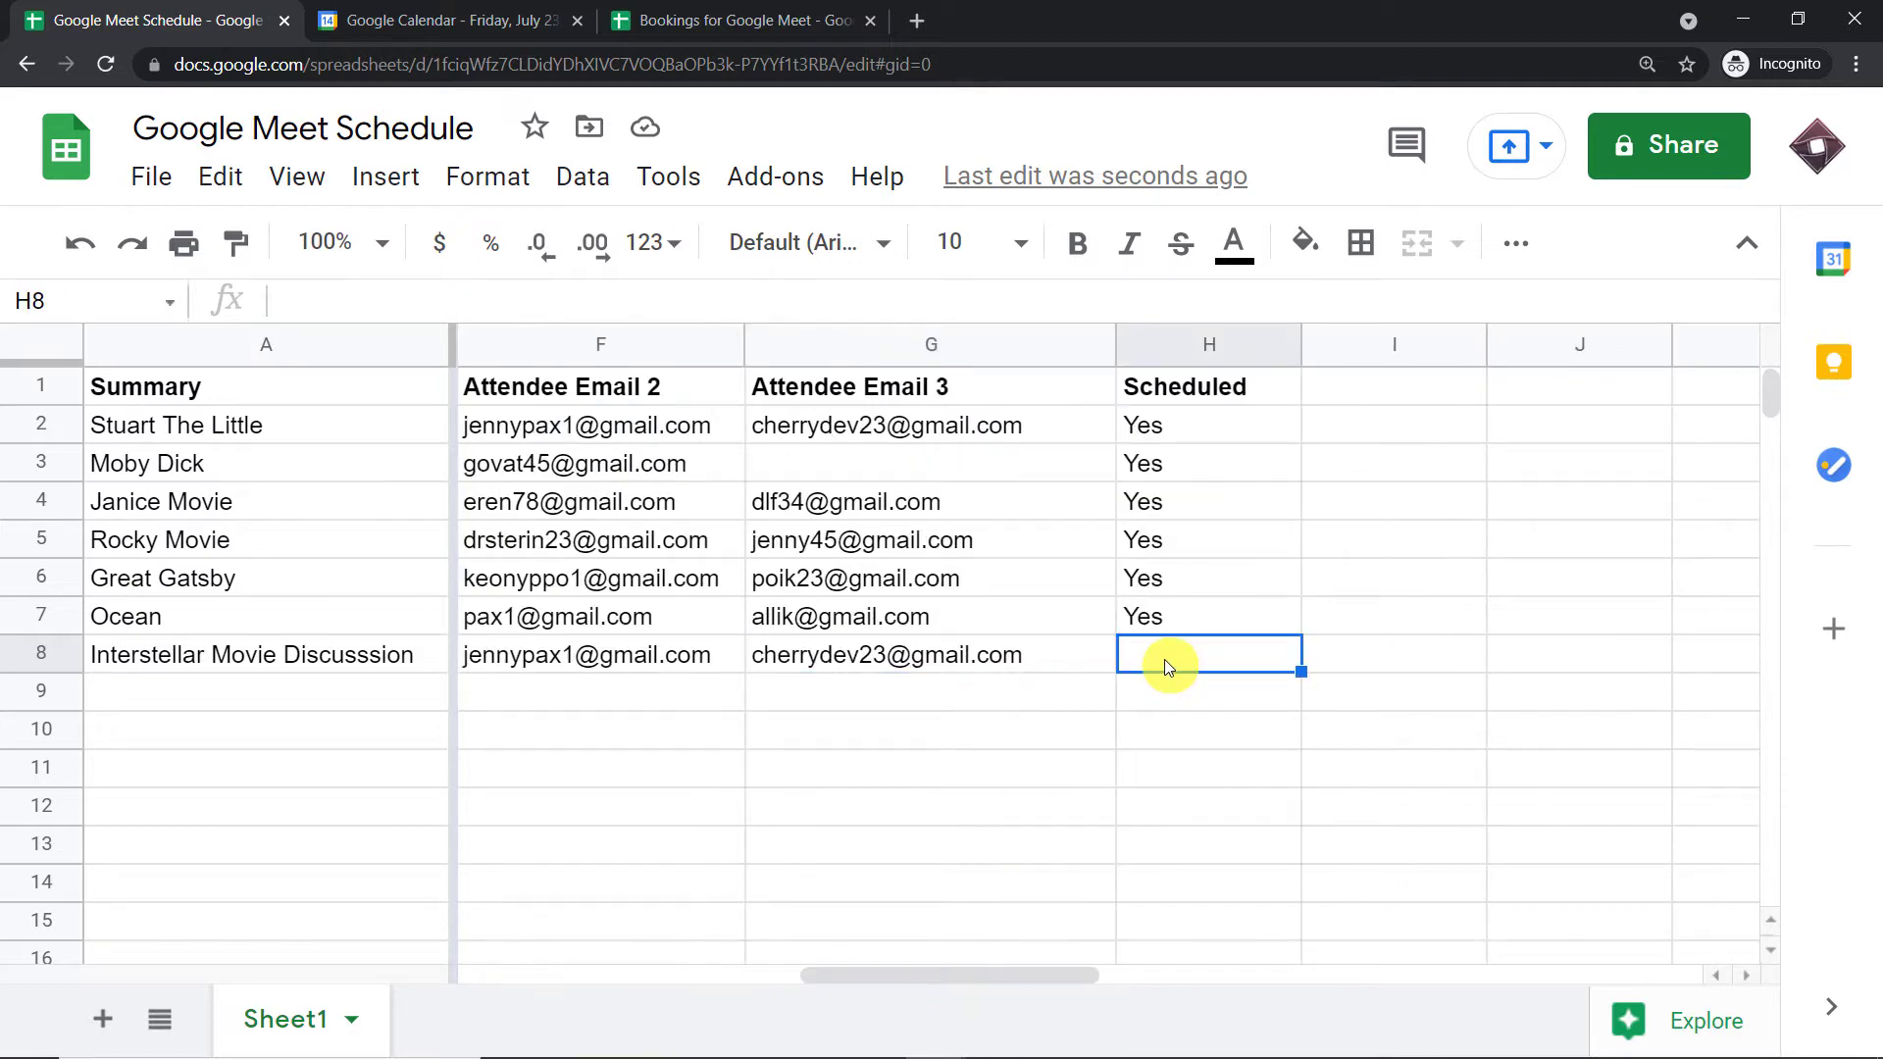
text(Yes)
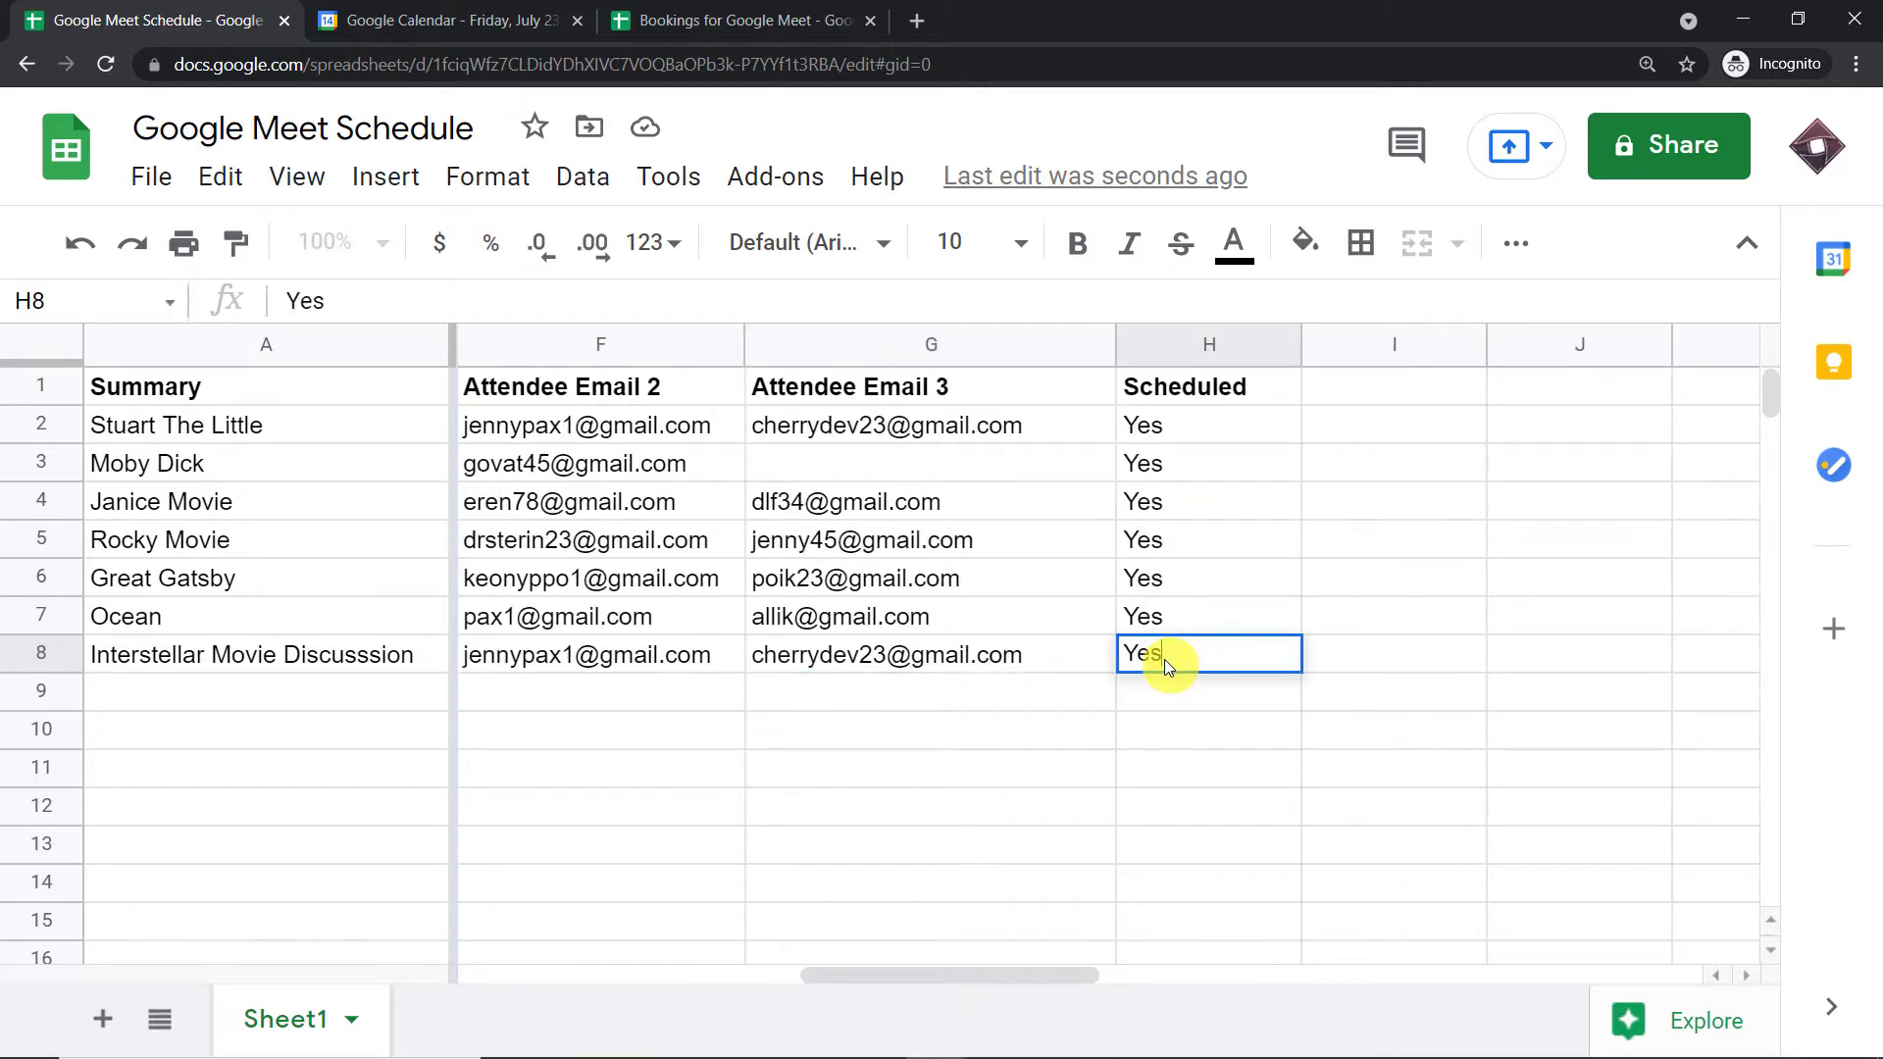
click(1002, 769)
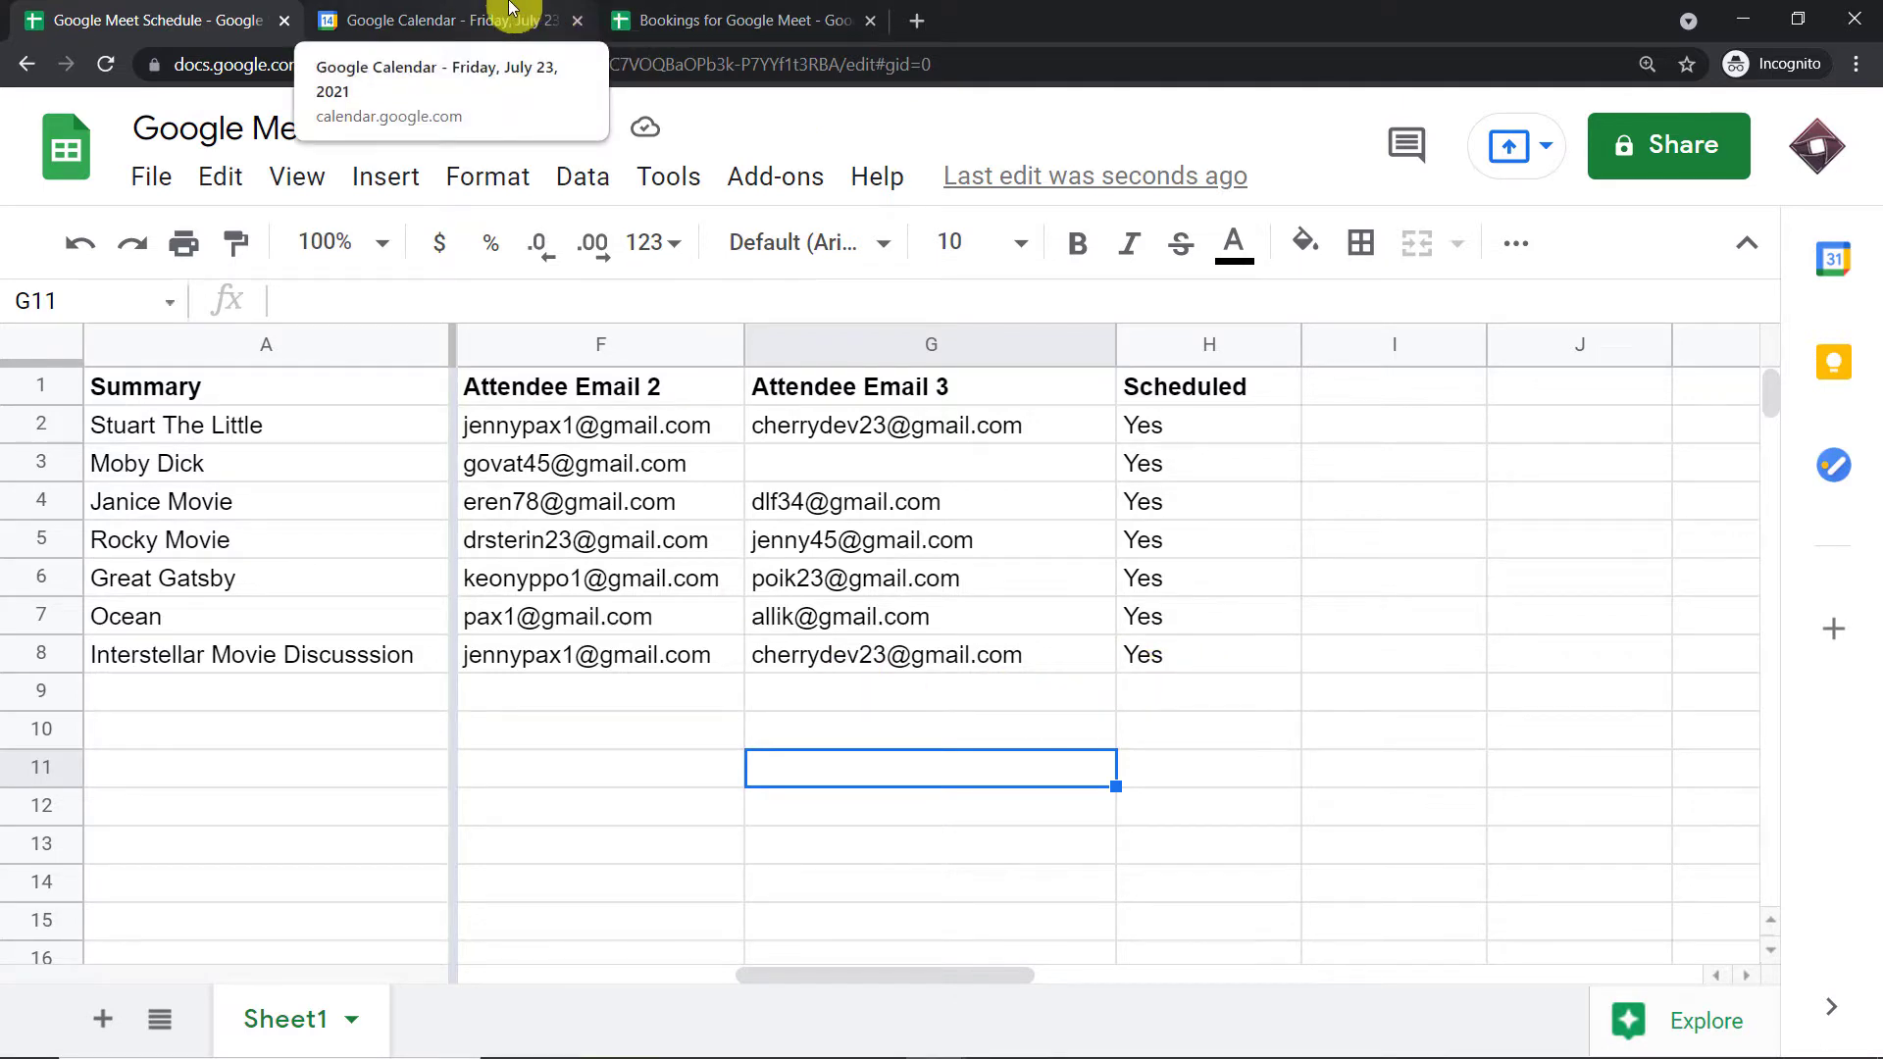
click(509, 8)
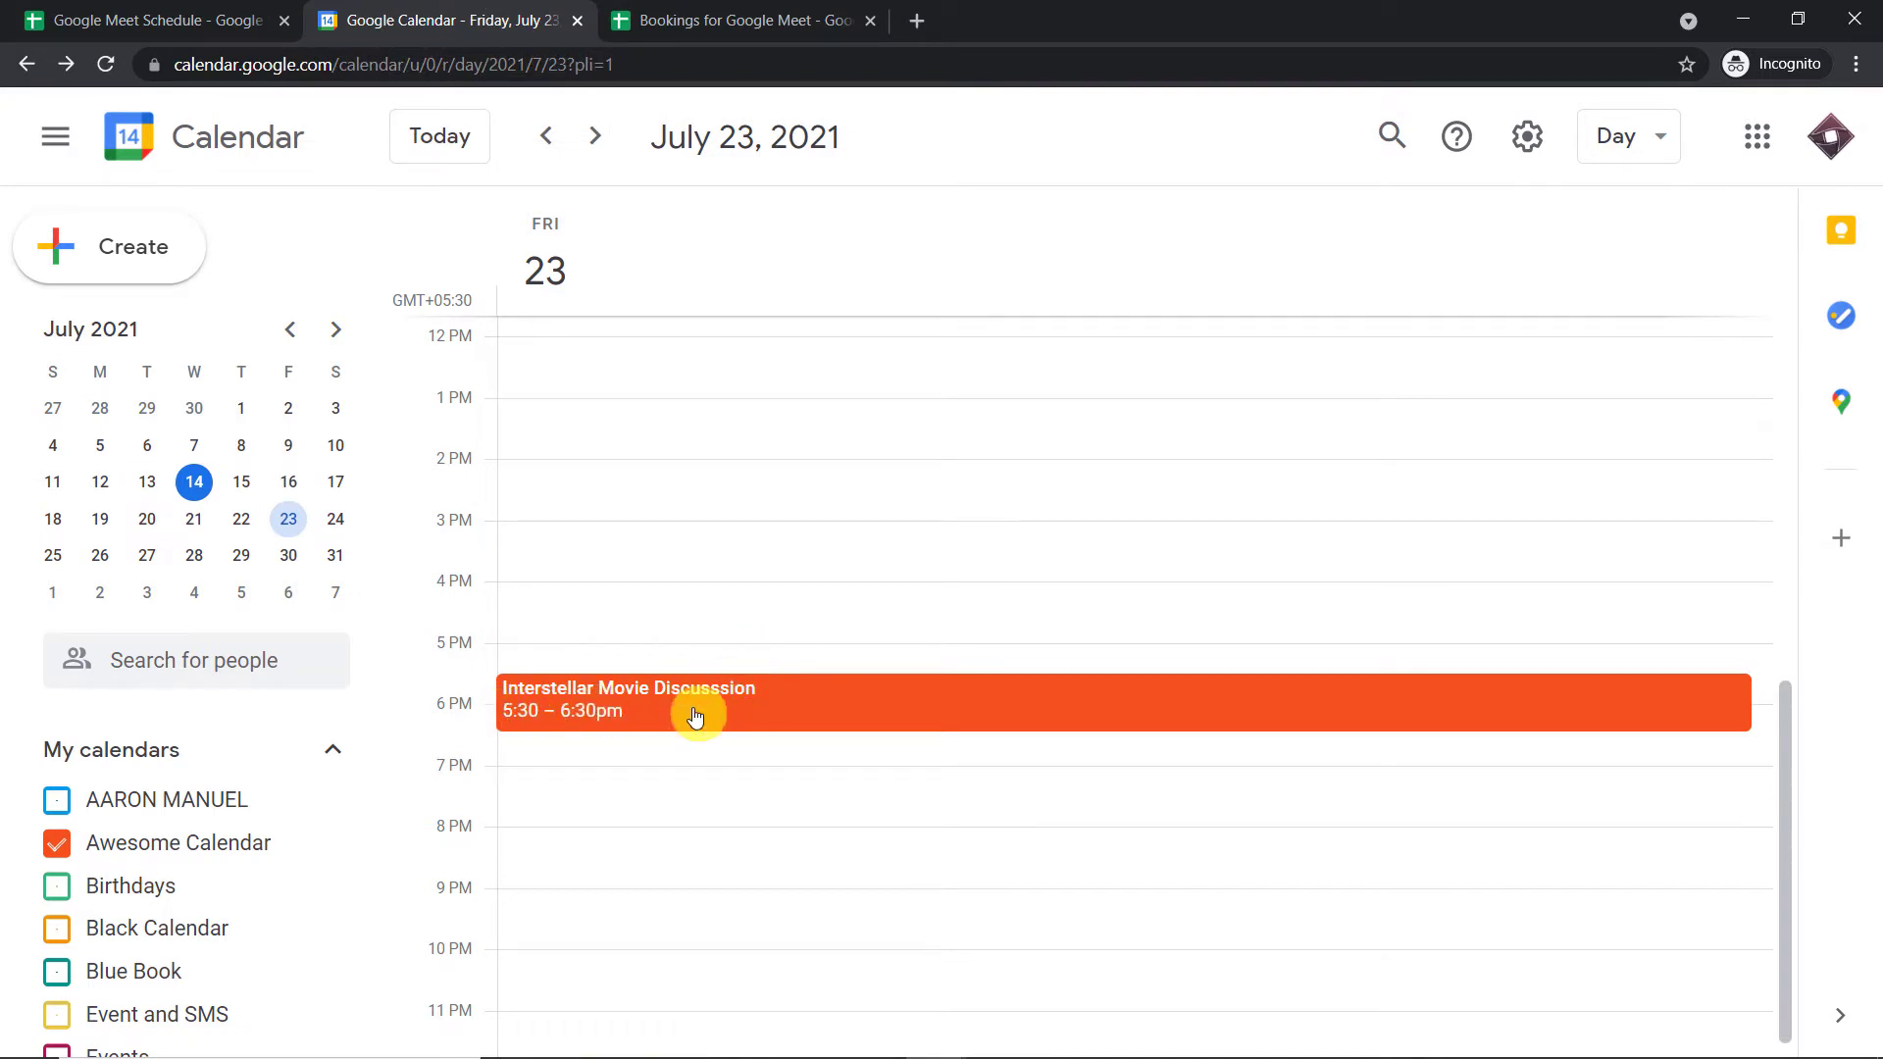
click(689, 712)
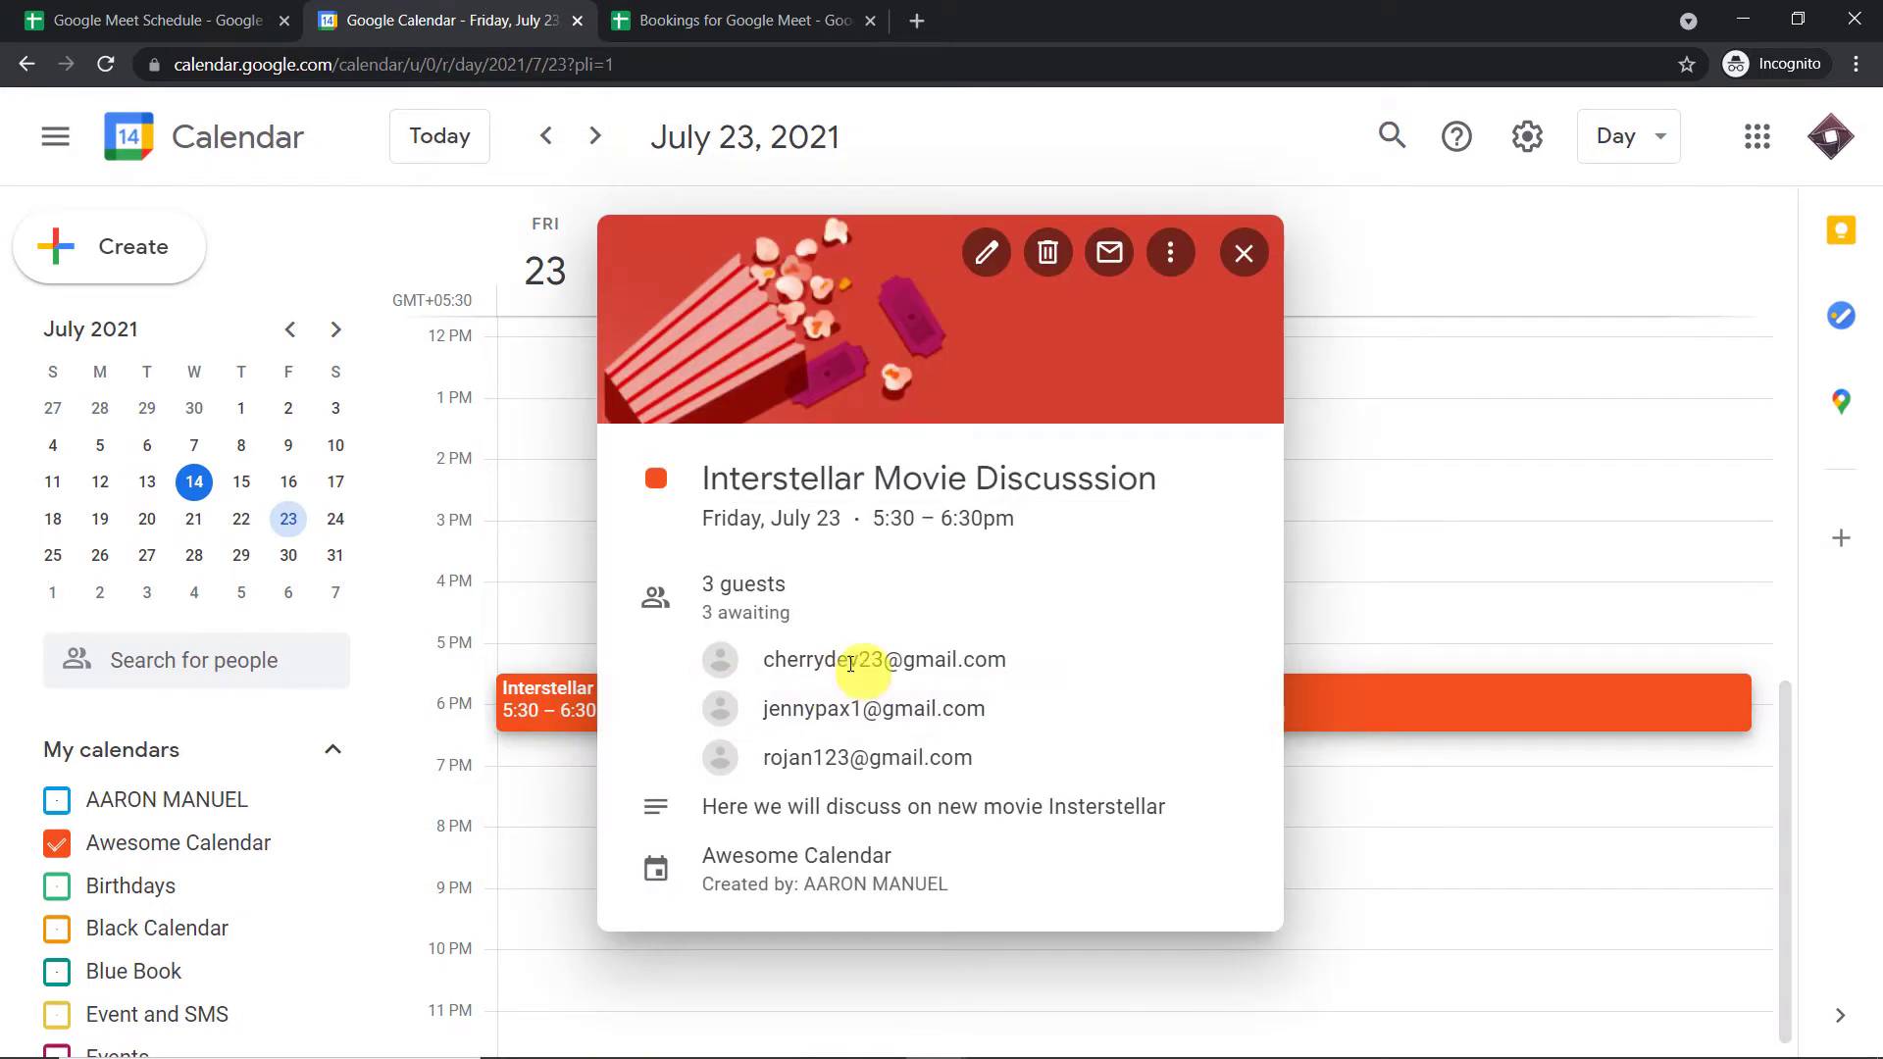
mouse_move(761, 660)
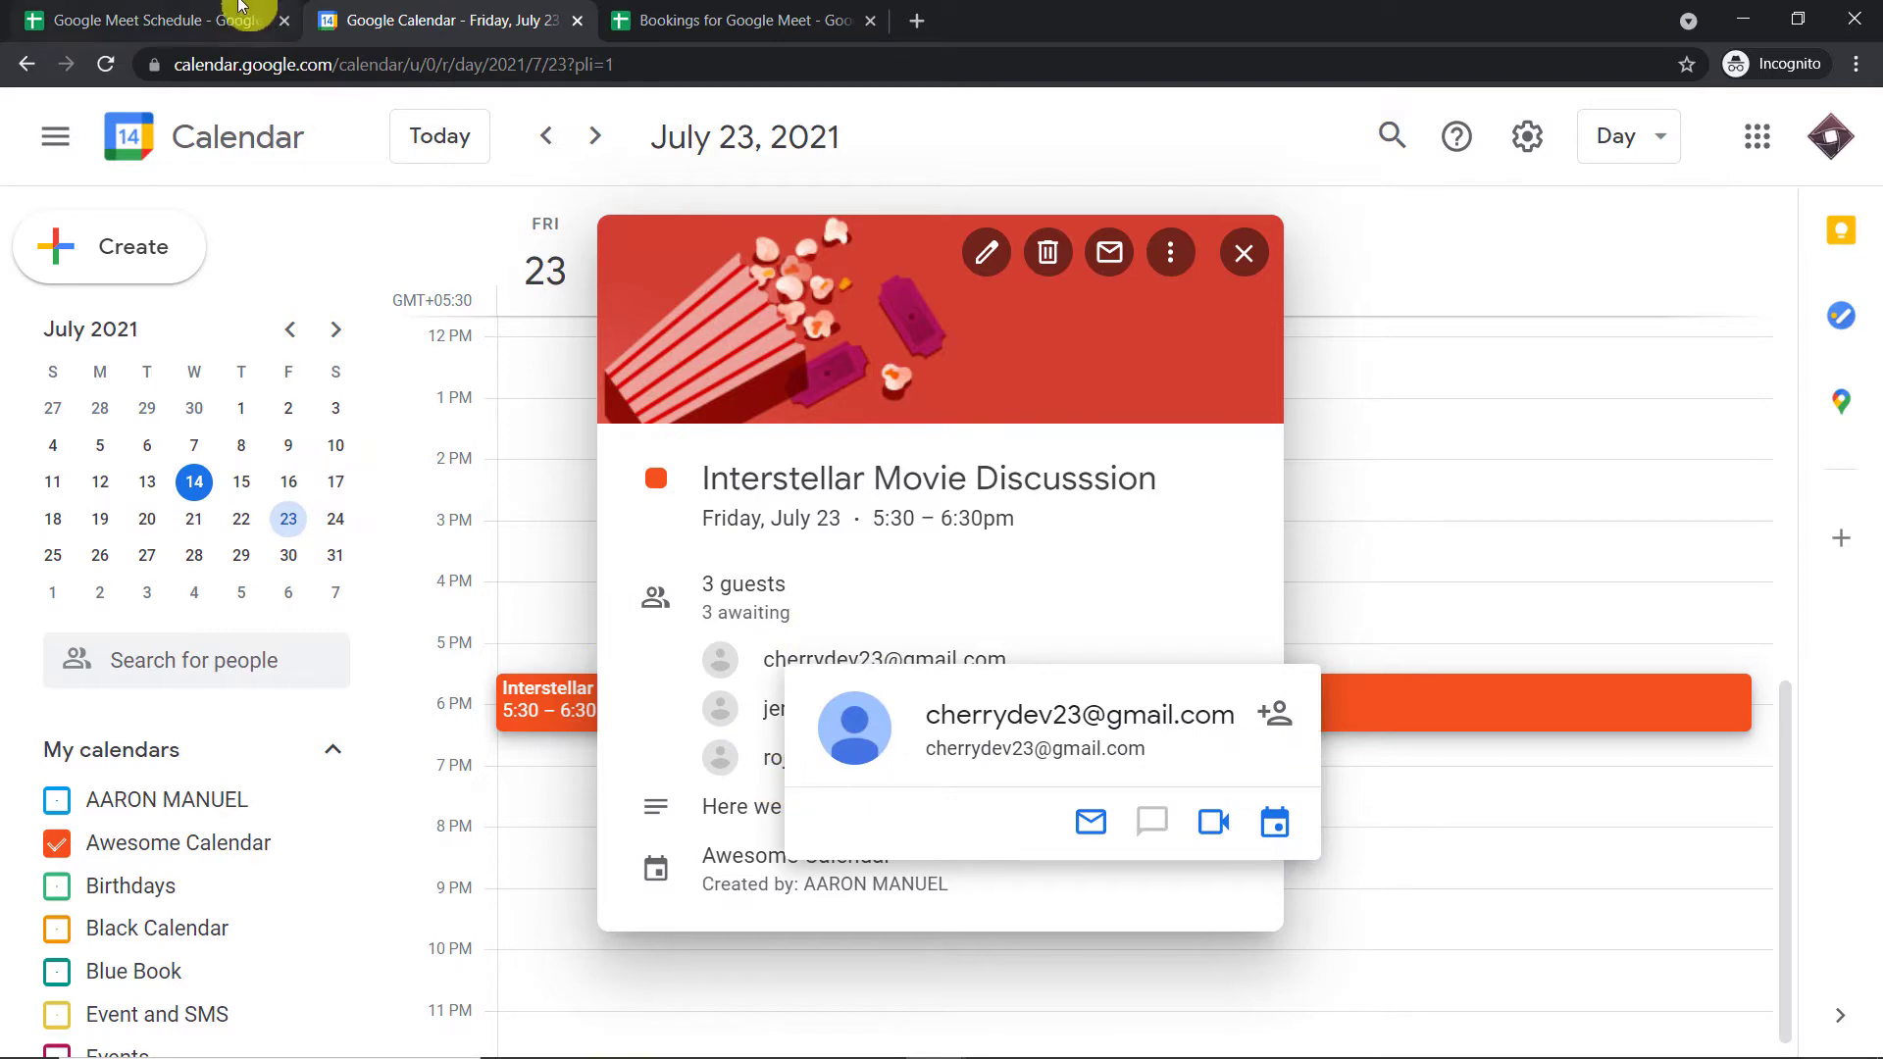
click(172, 20)
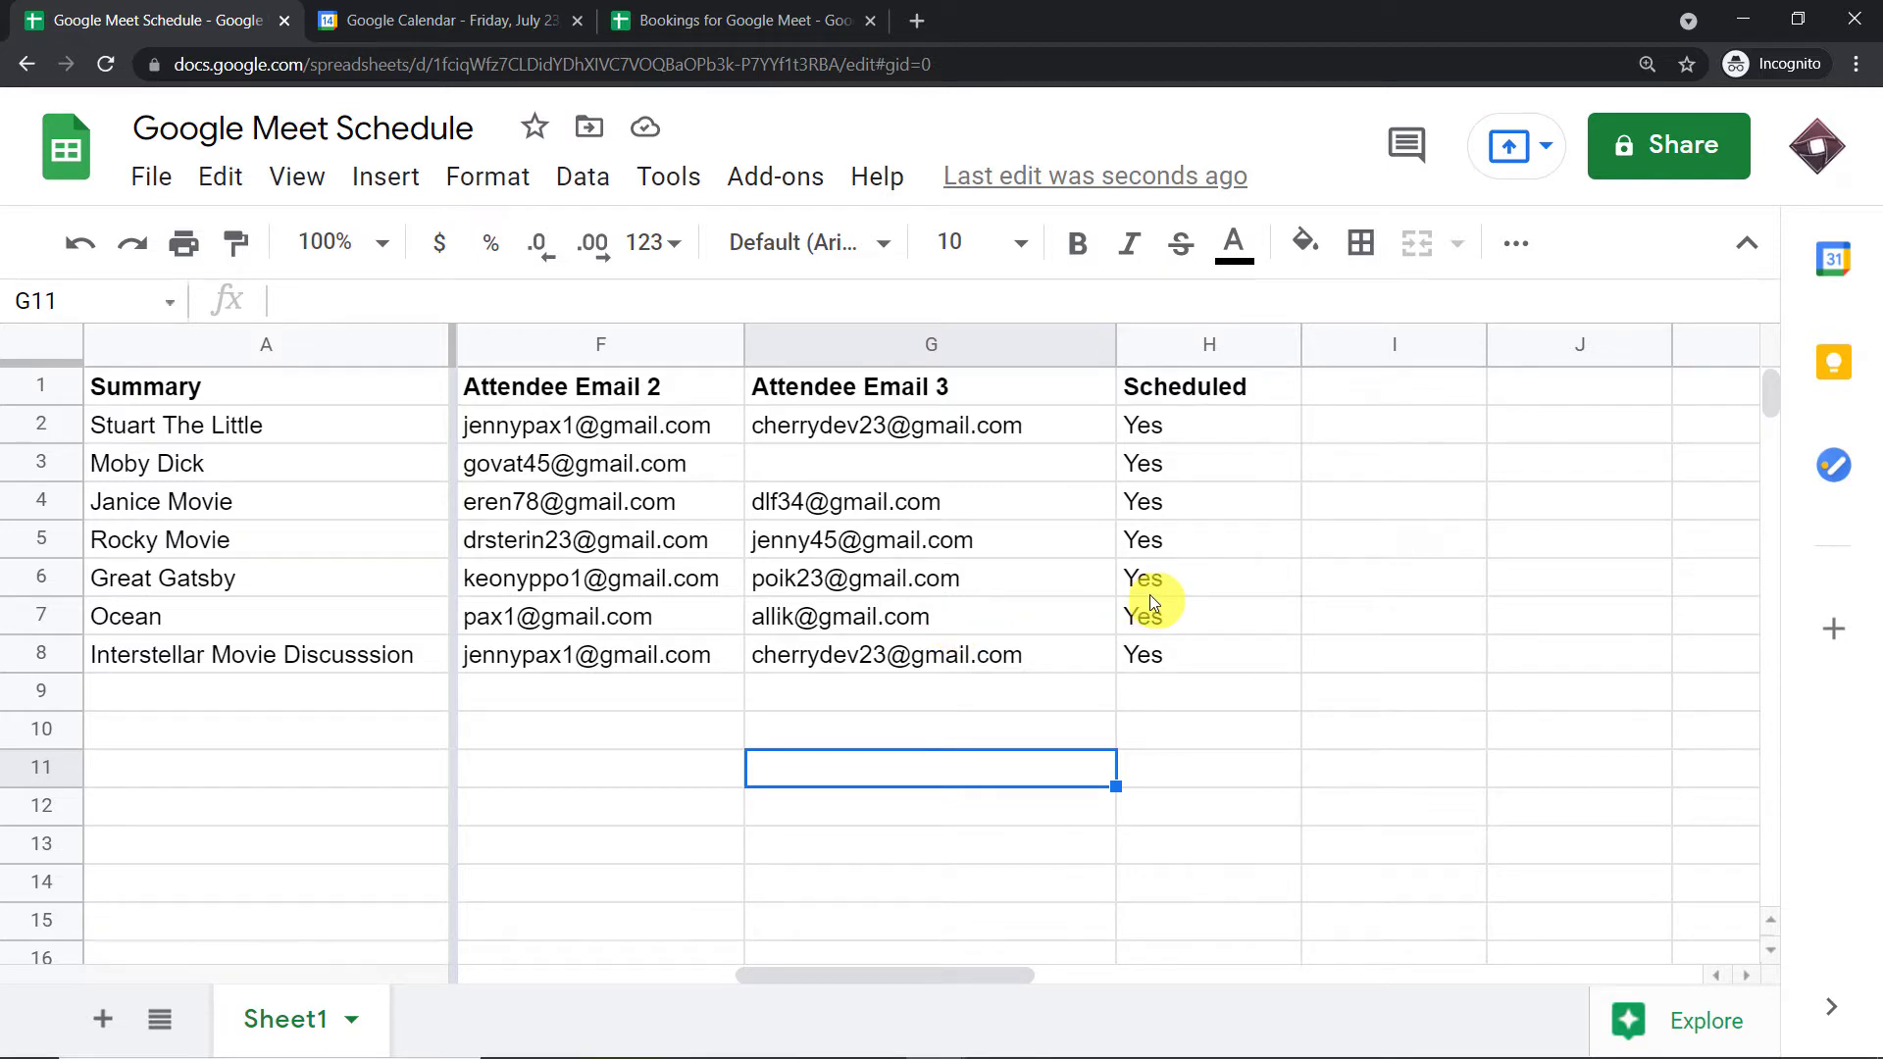
Load pabbly.com in a new Chrome tab and go to its Sign In page.
mouse_move(1112, 575)
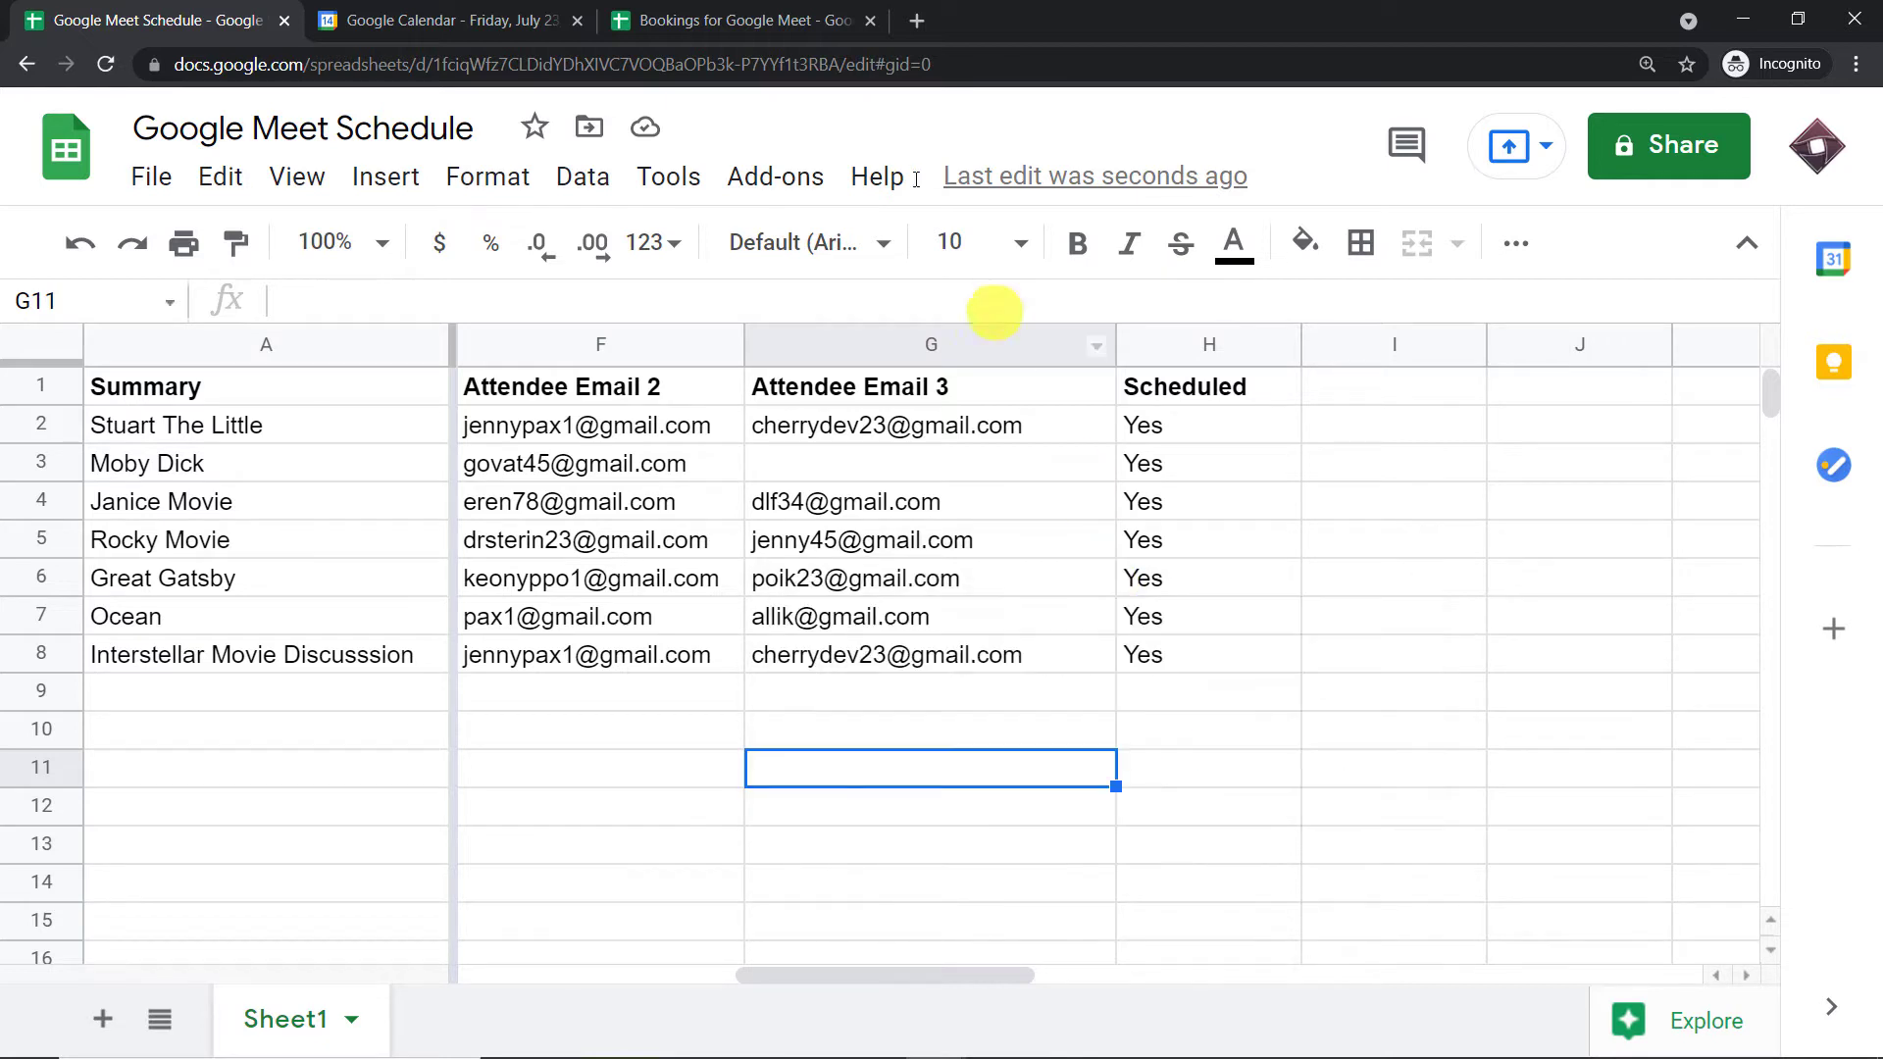
click(918, 29)
text(pabbly.com)
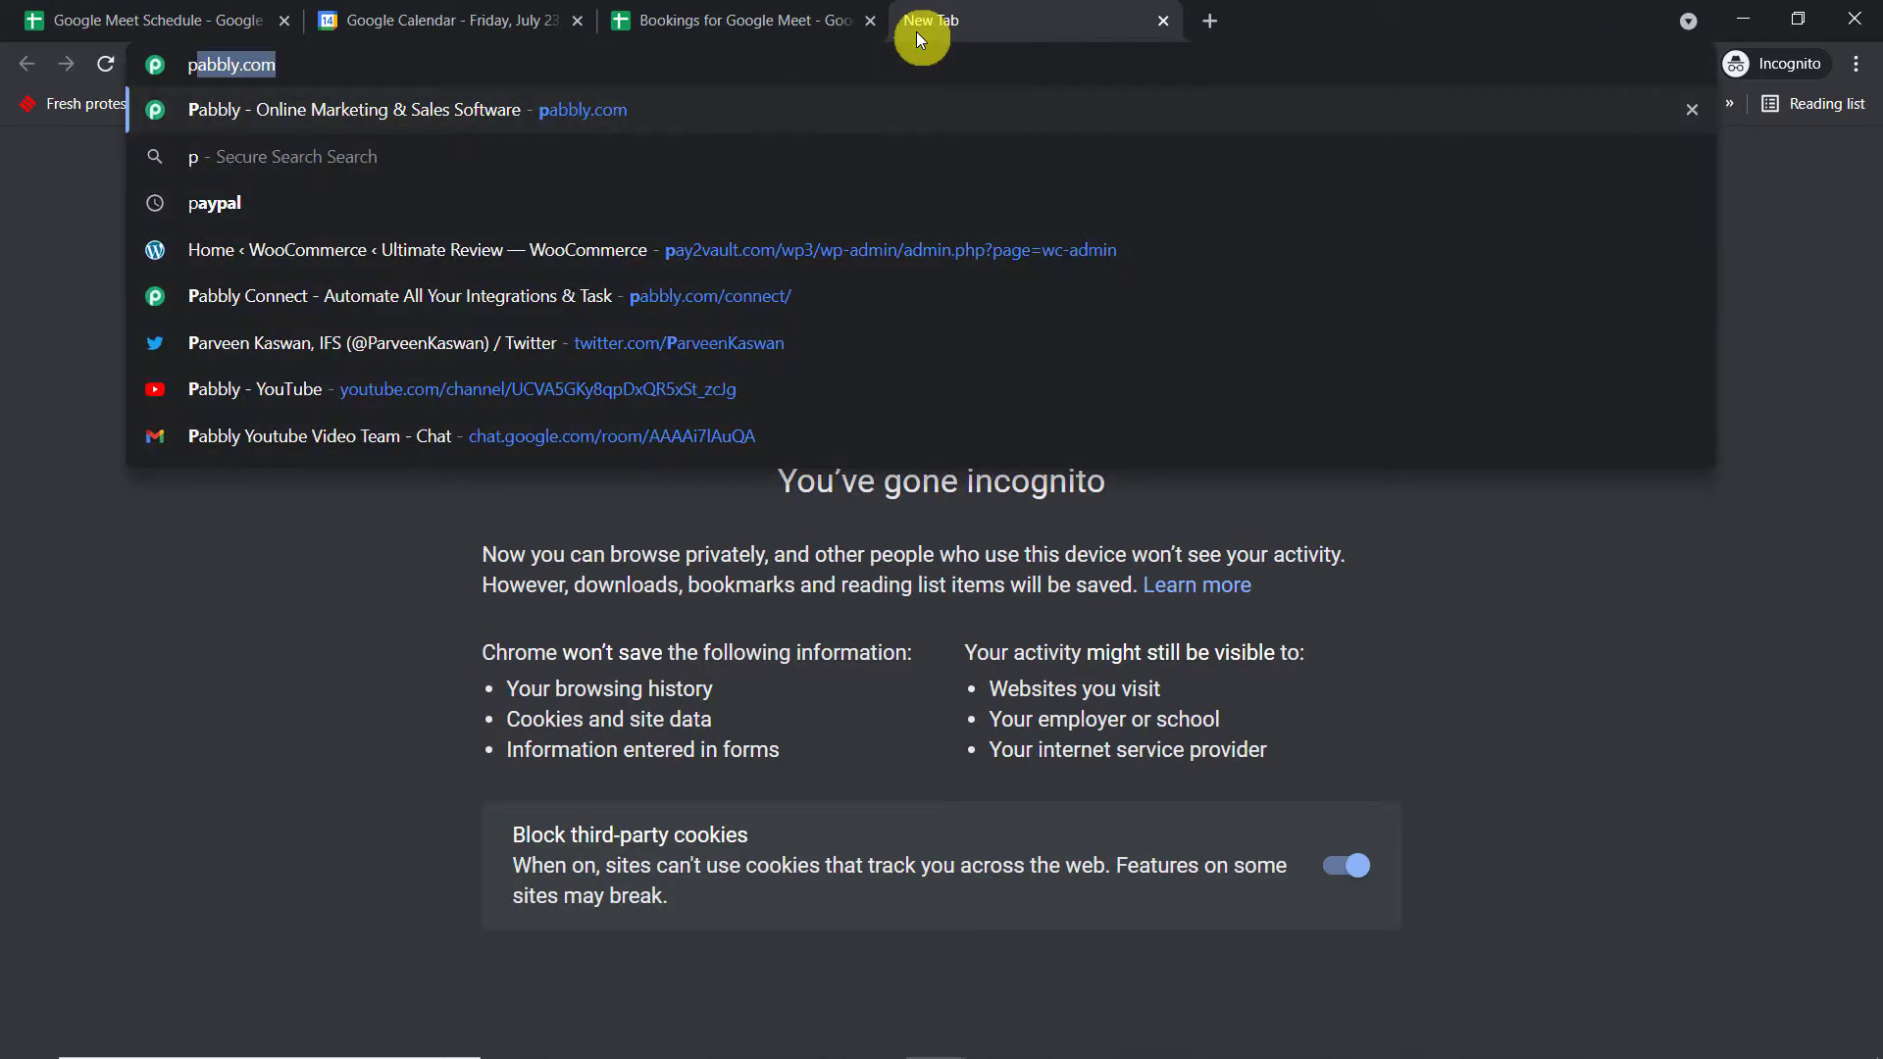
key(Return)
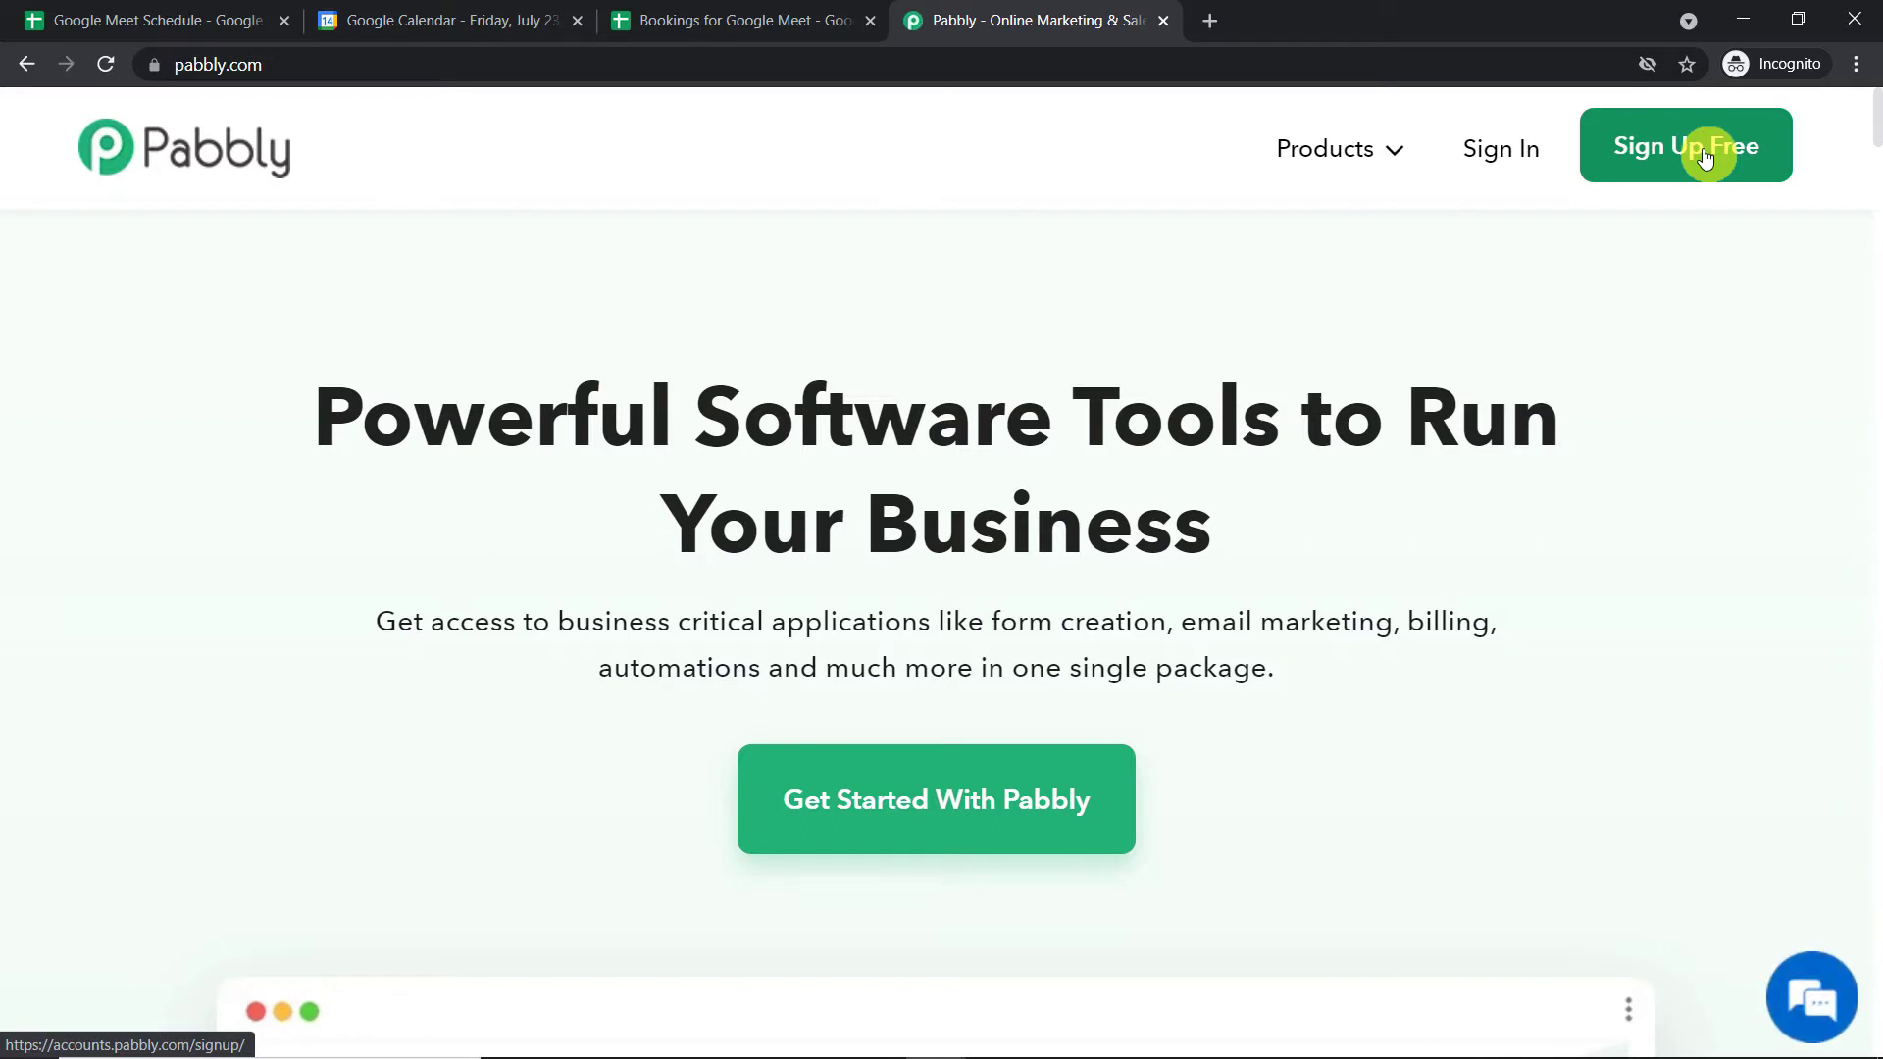
click(1488, 148)
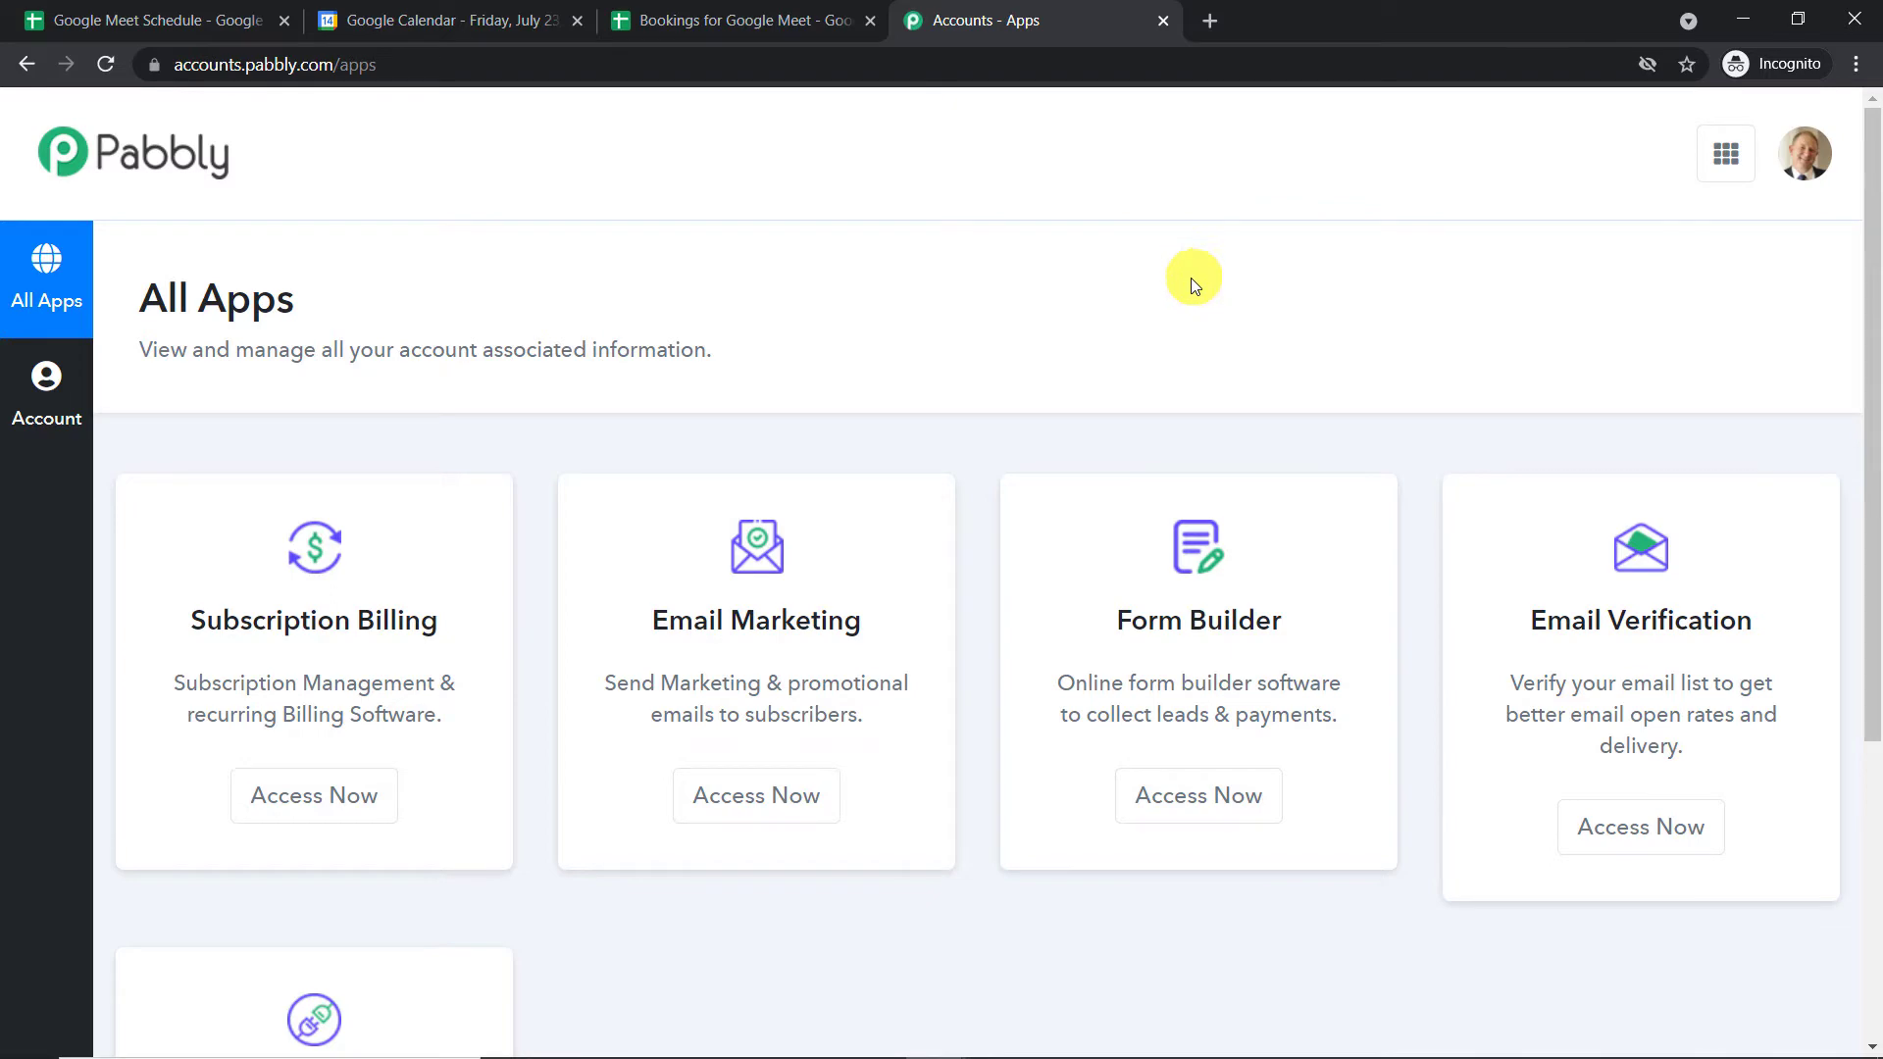
Launch Pabbly Connect from the apps page and create a workflow named 'Google Sheets to Google Meet'.
scroll(1195, 284, down, 5)
click(324, 820)
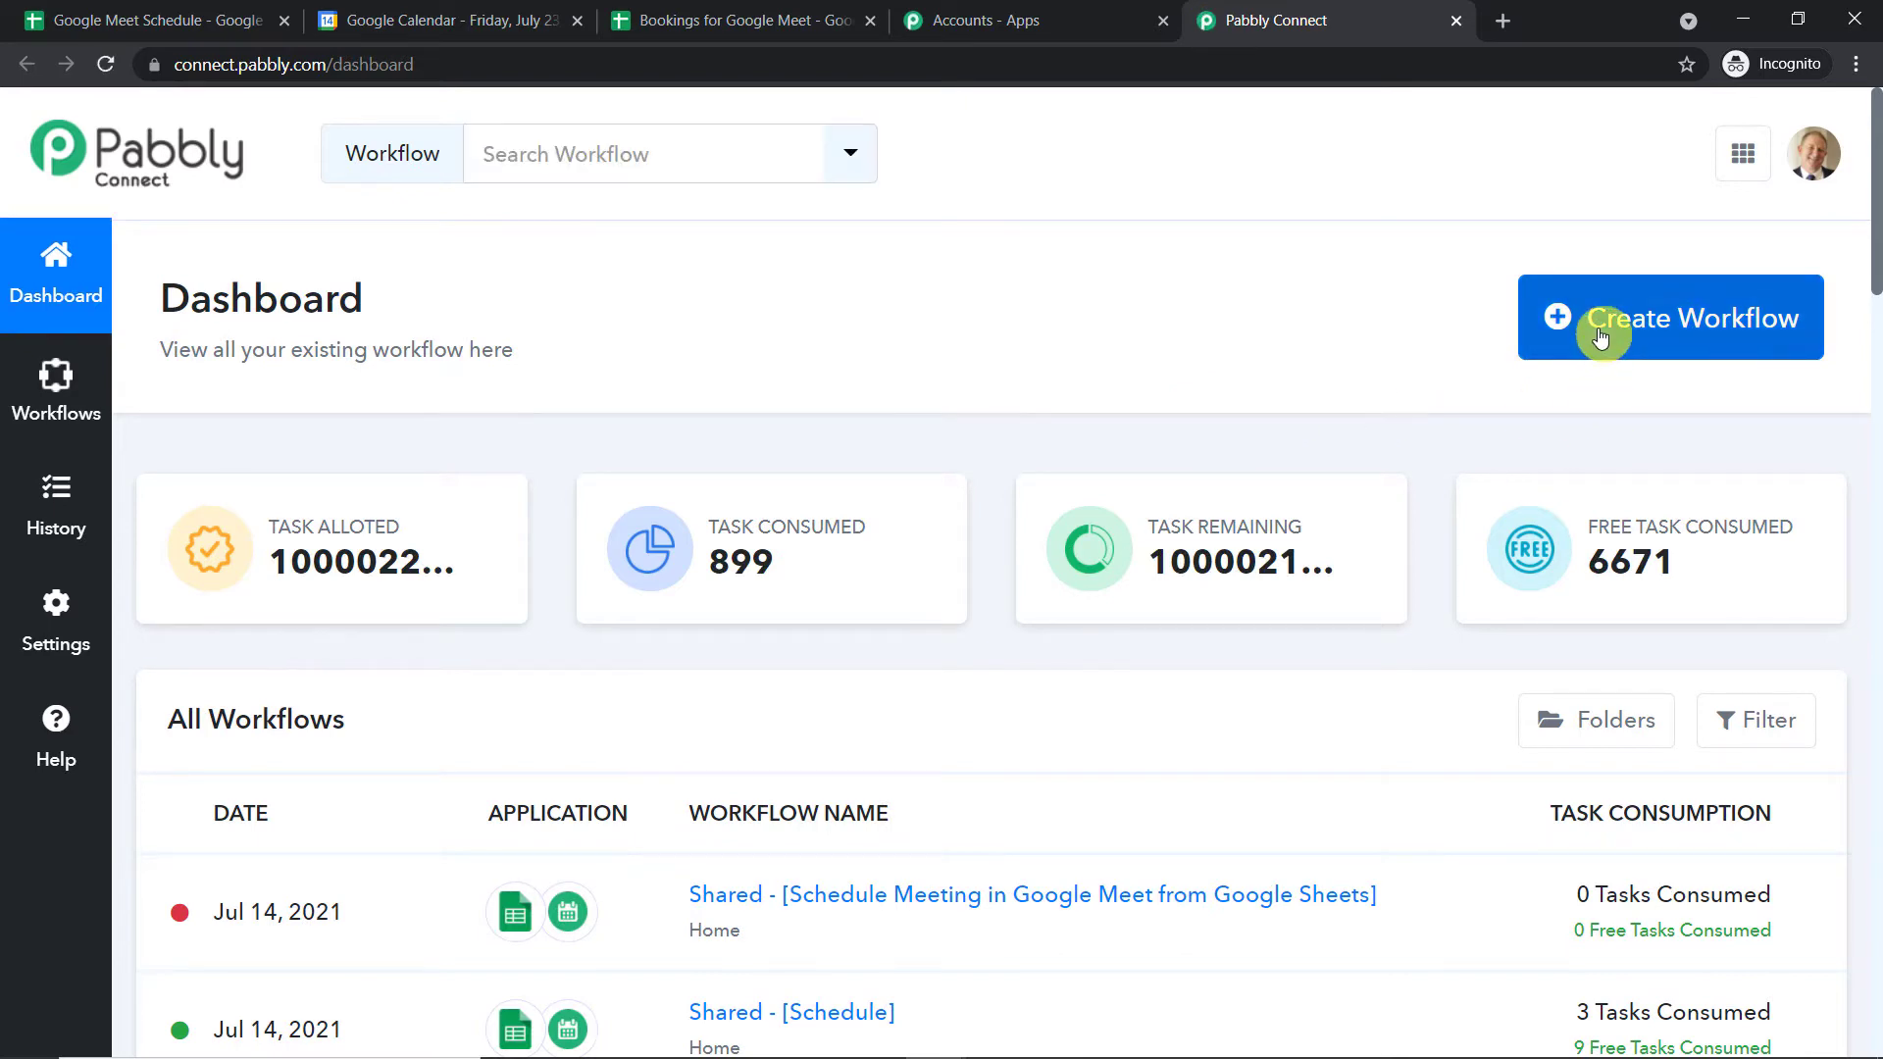
click(1601, 337)
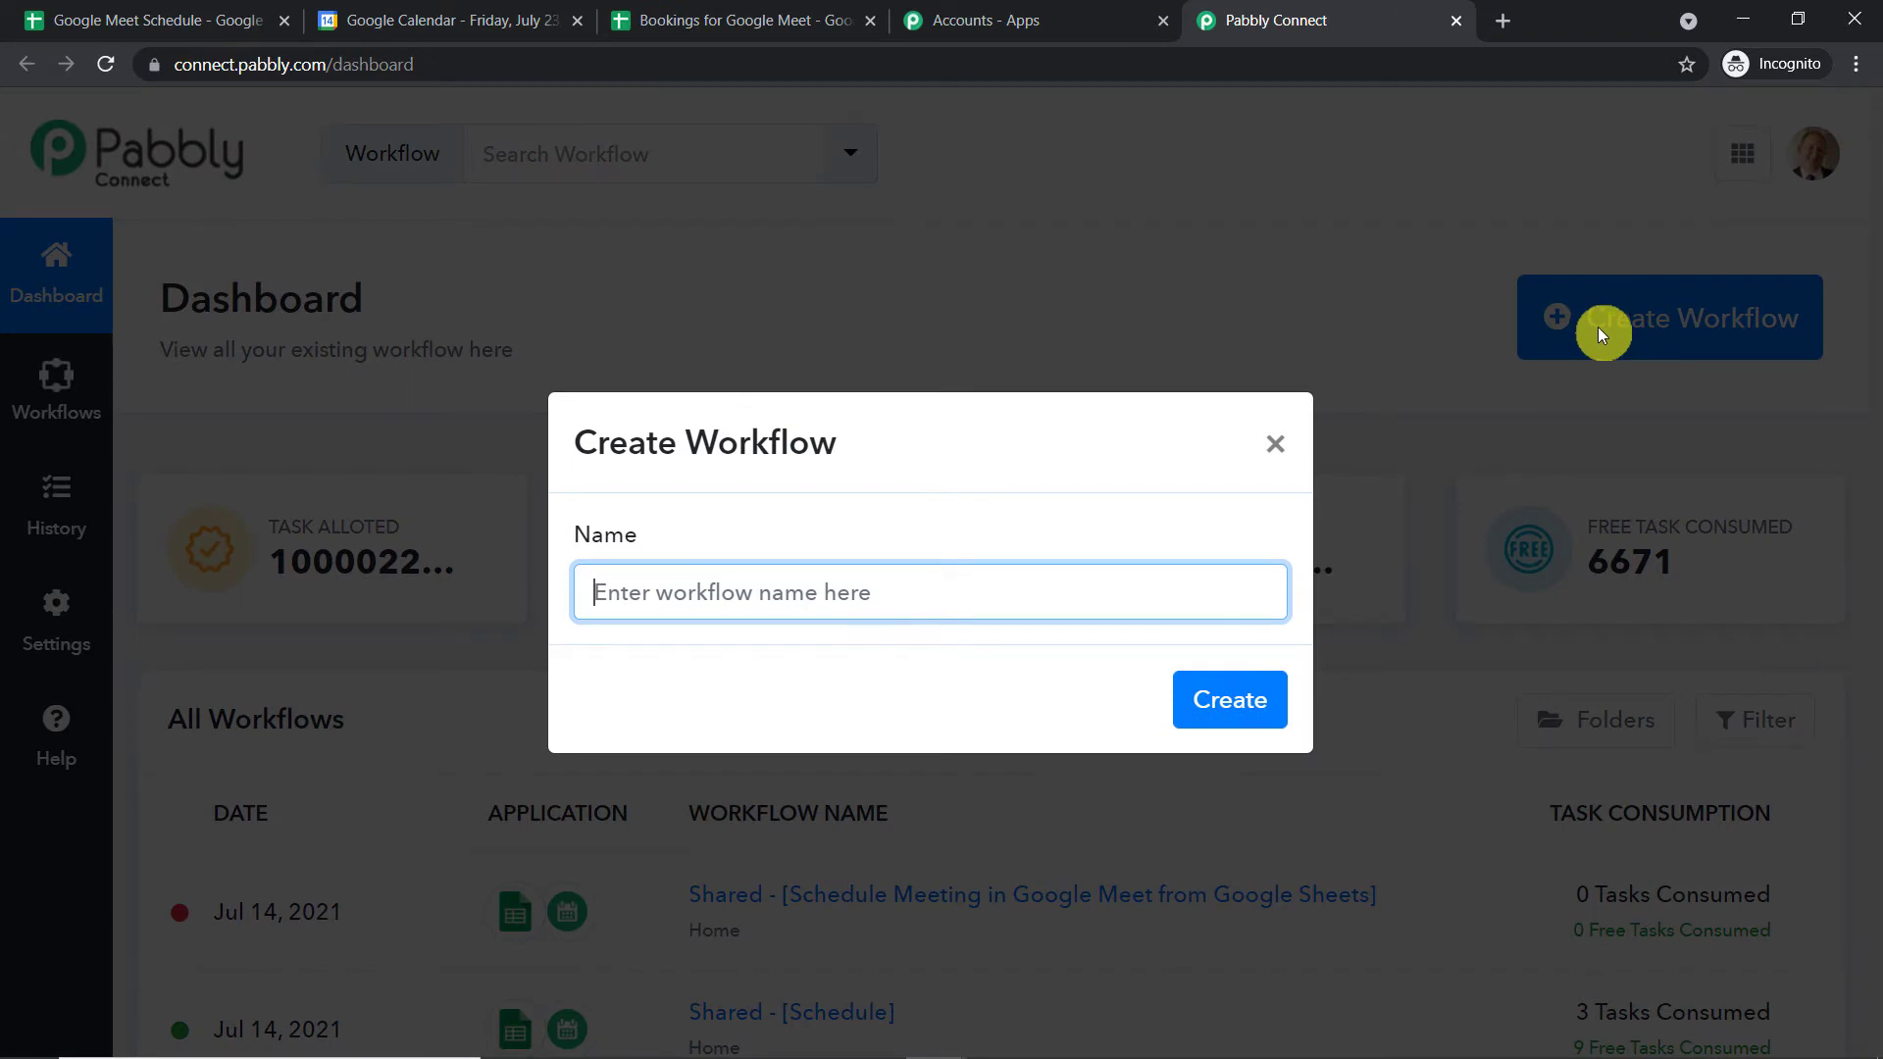
text(Google Sheets to)
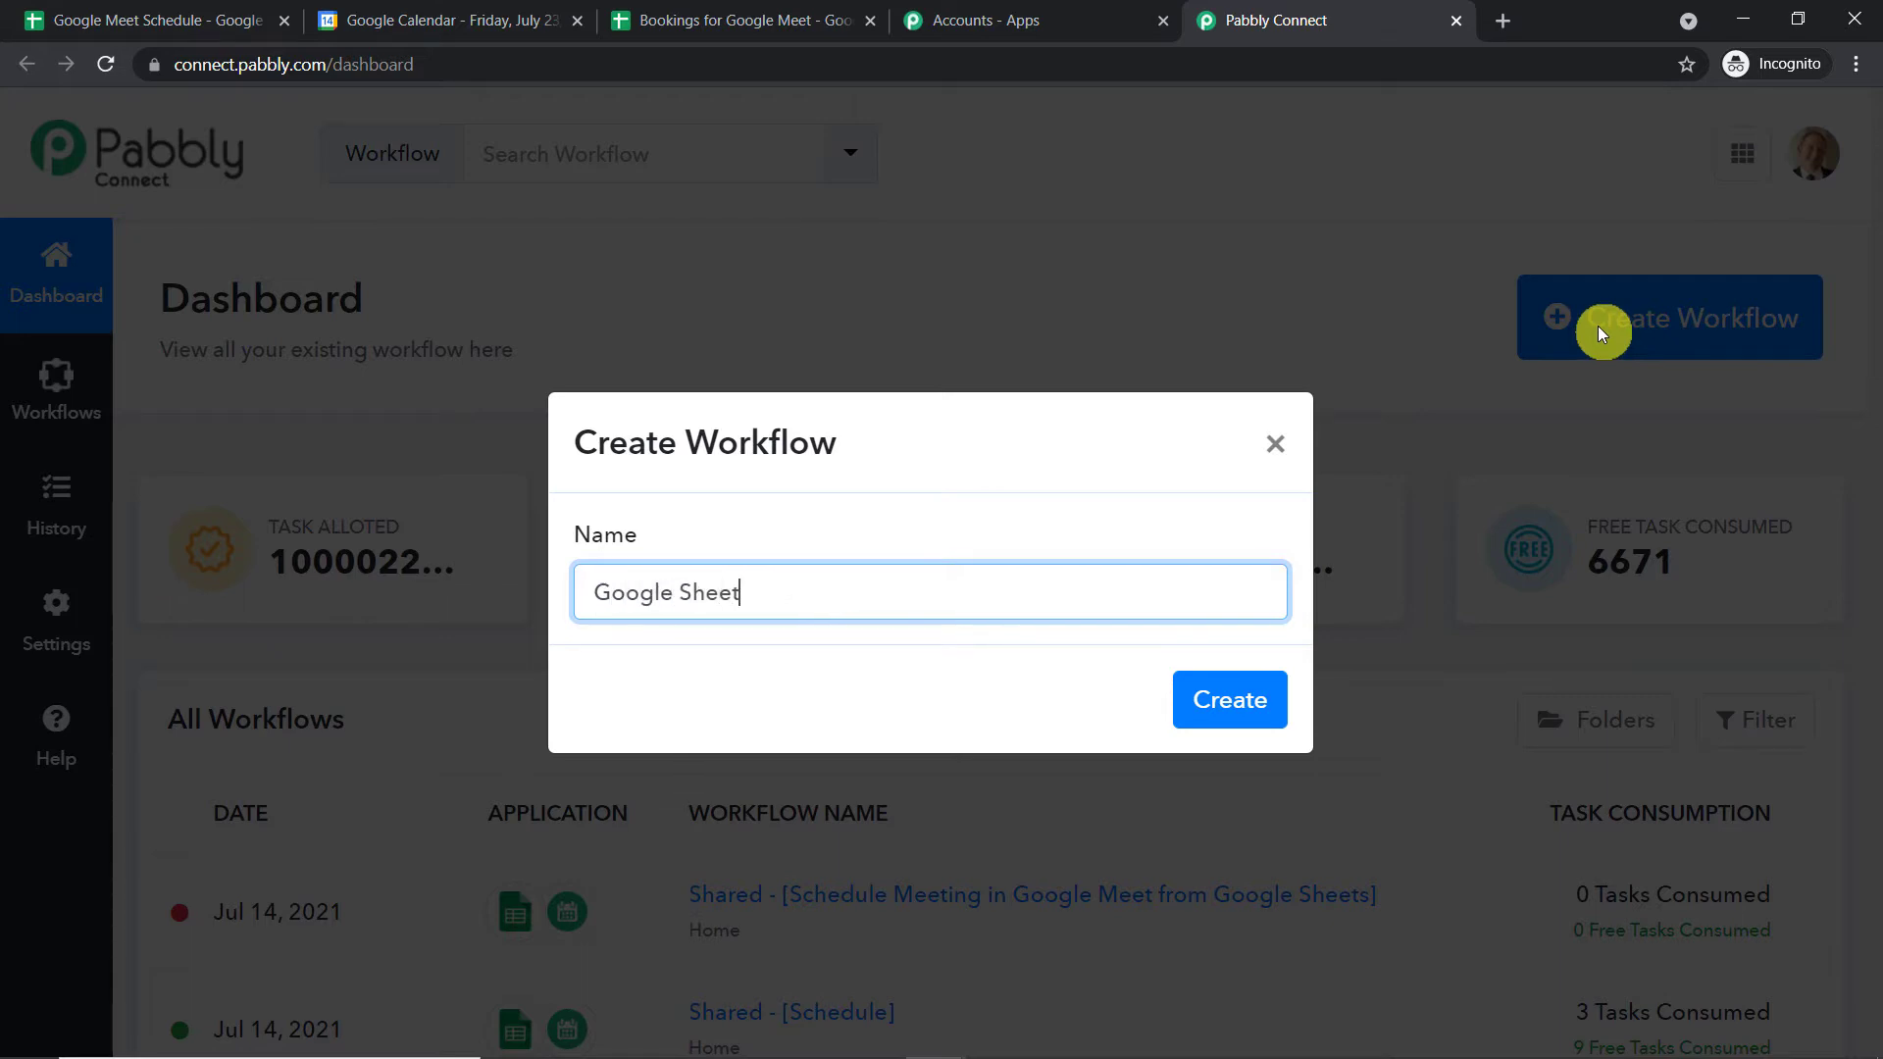
text( Google)
text( Mee)
text(y)
click(1232, 699)
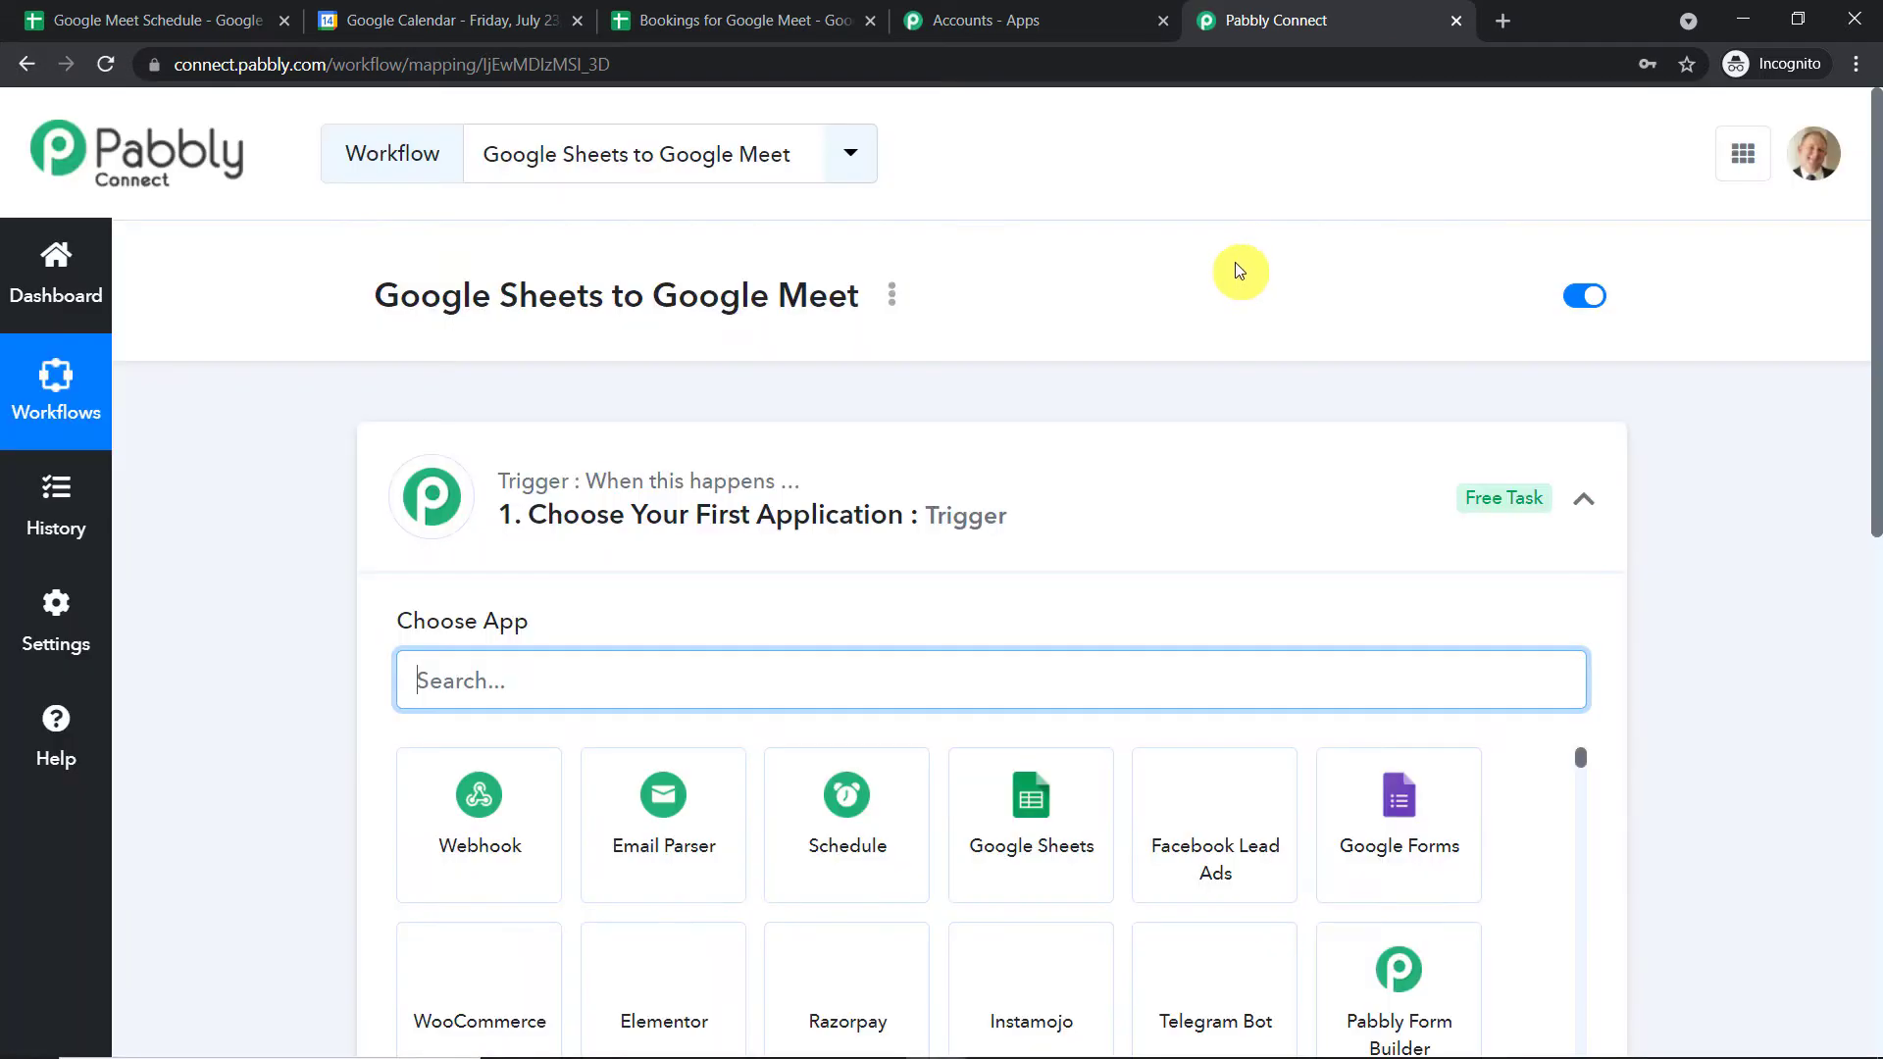
Pick Google Sheets as the trigger app with the New Spreadsheet Row event.
click(1089, 492)
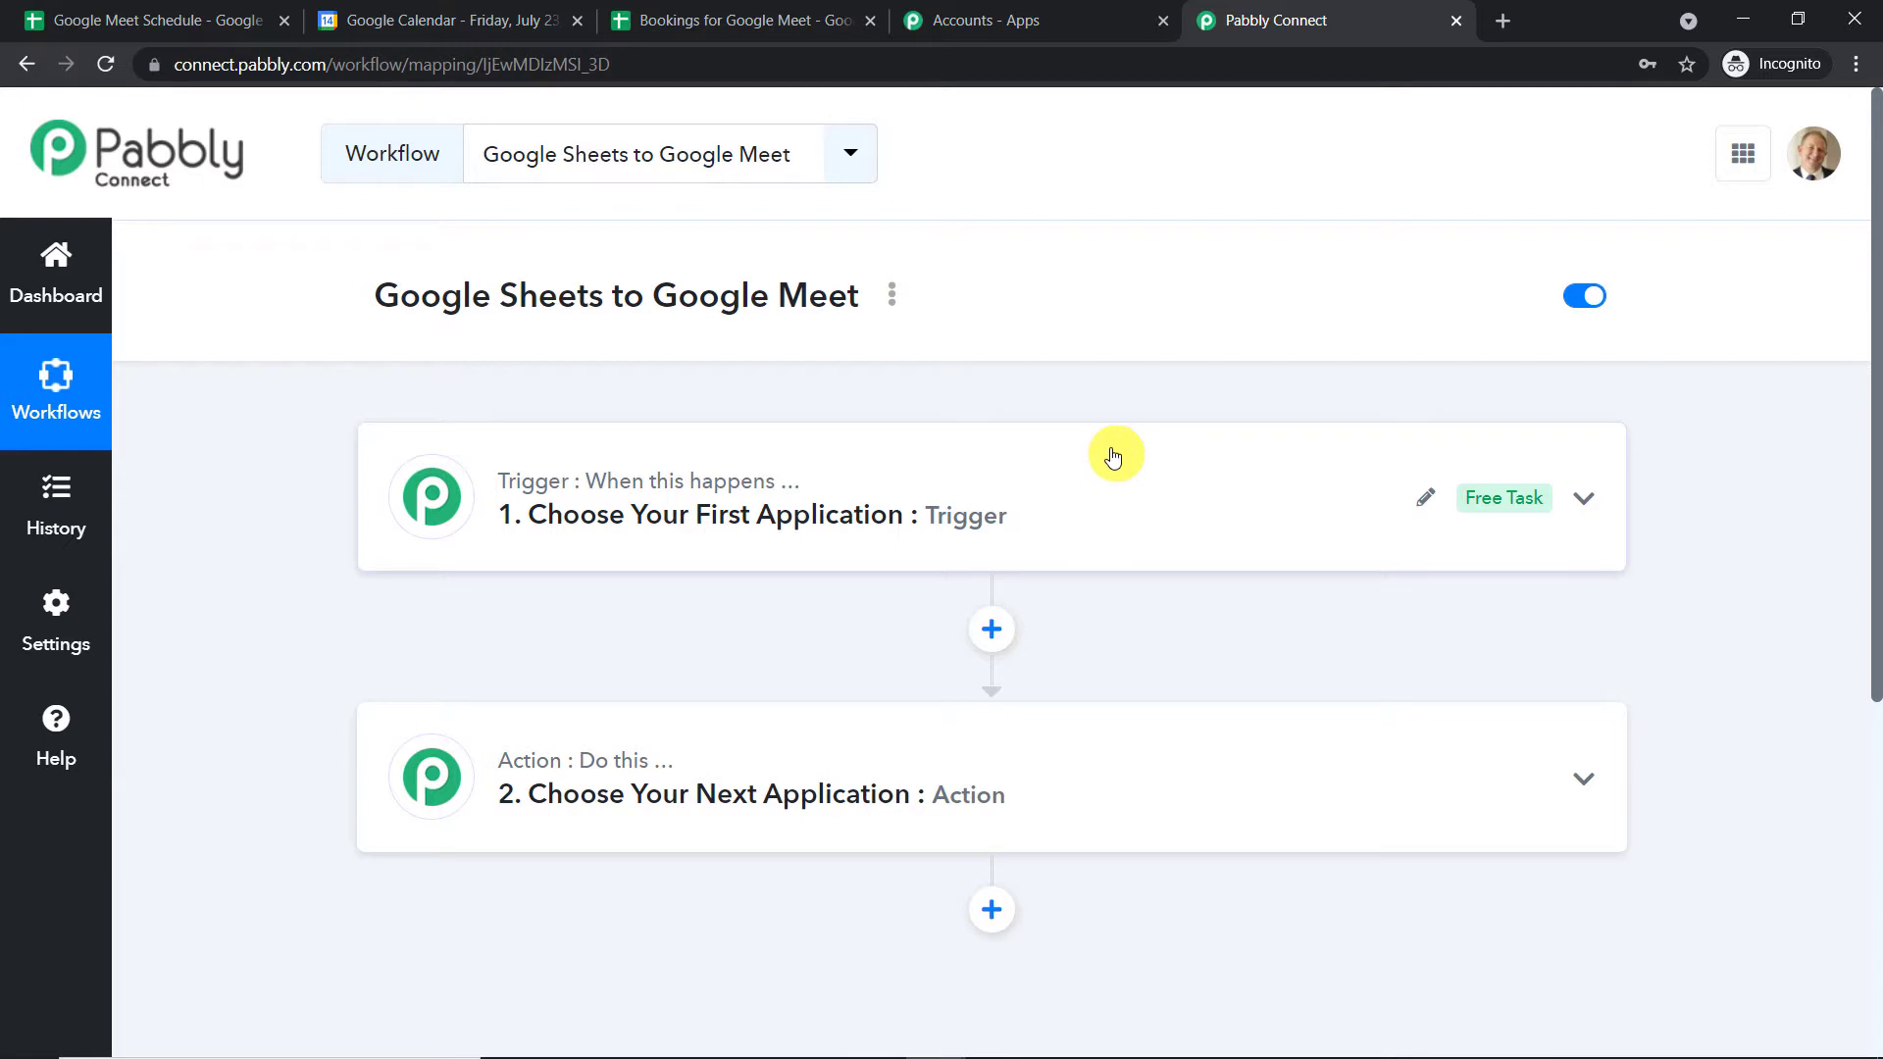
click(1089, 491)
click(642, 678)
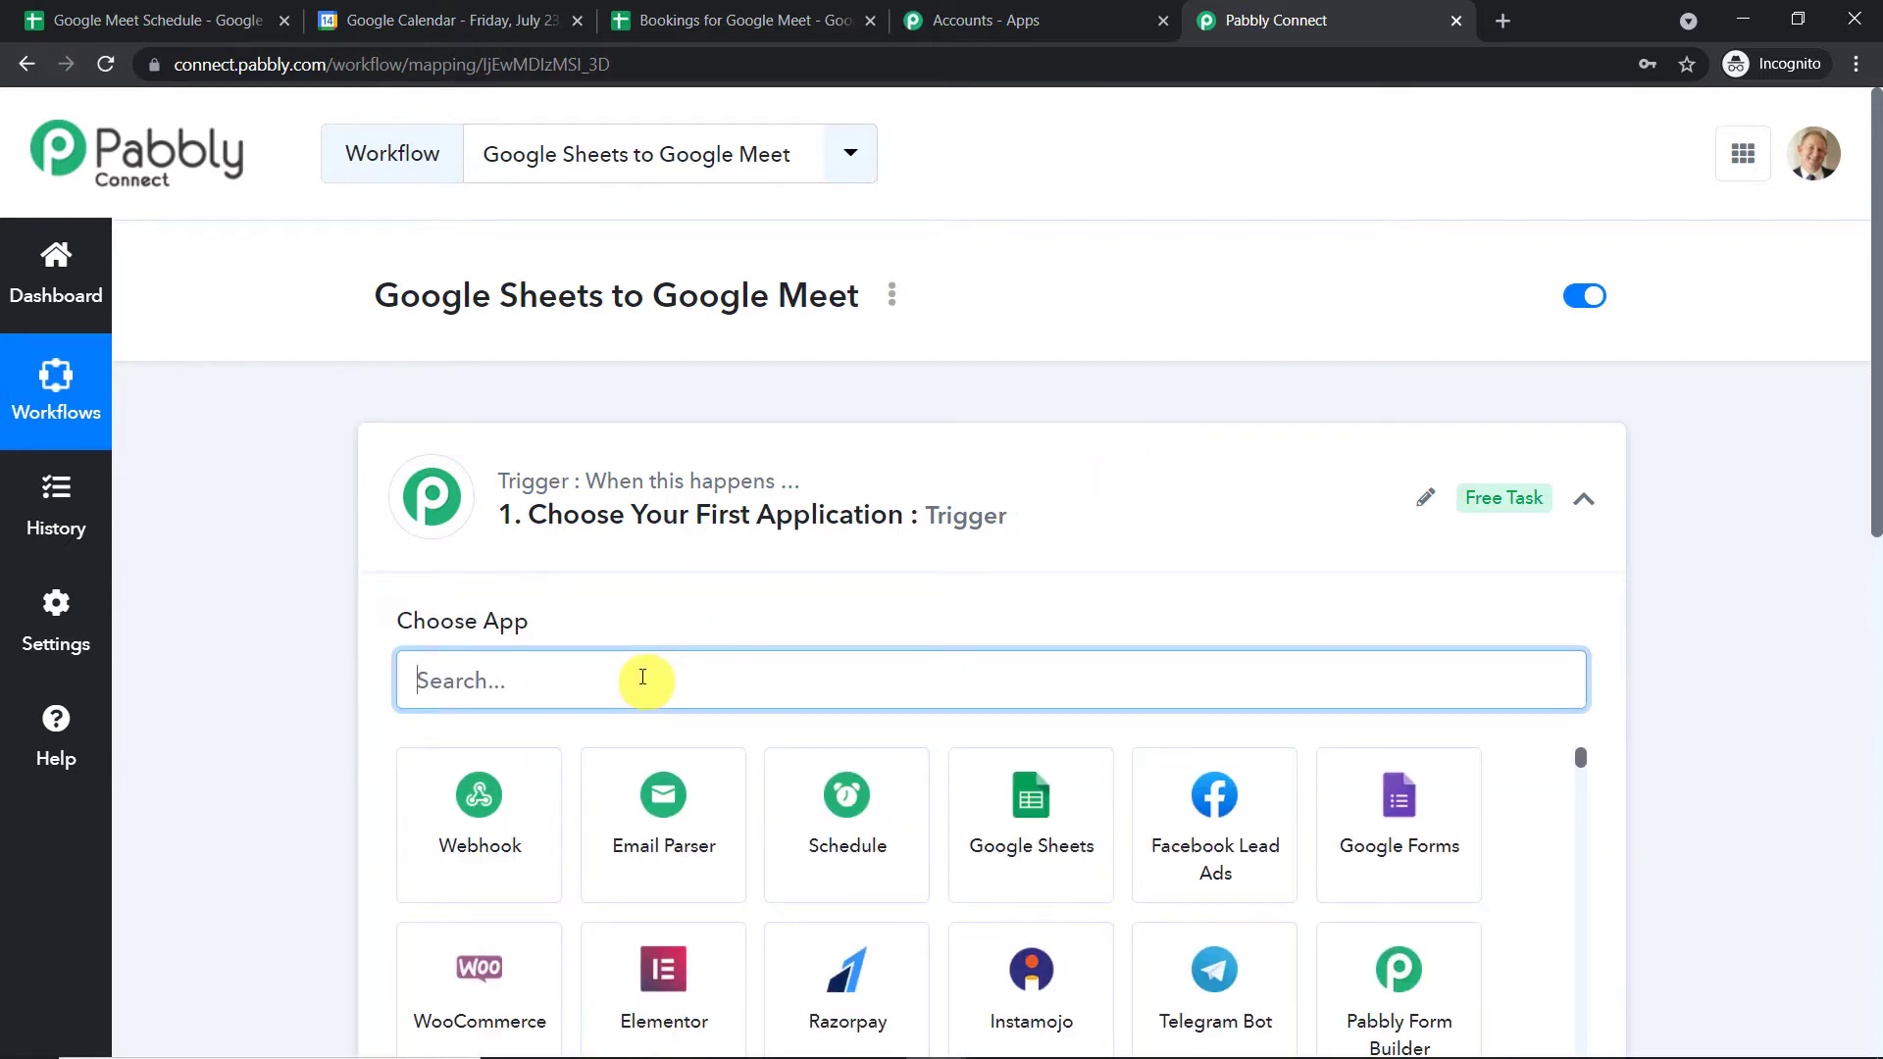
text(google)
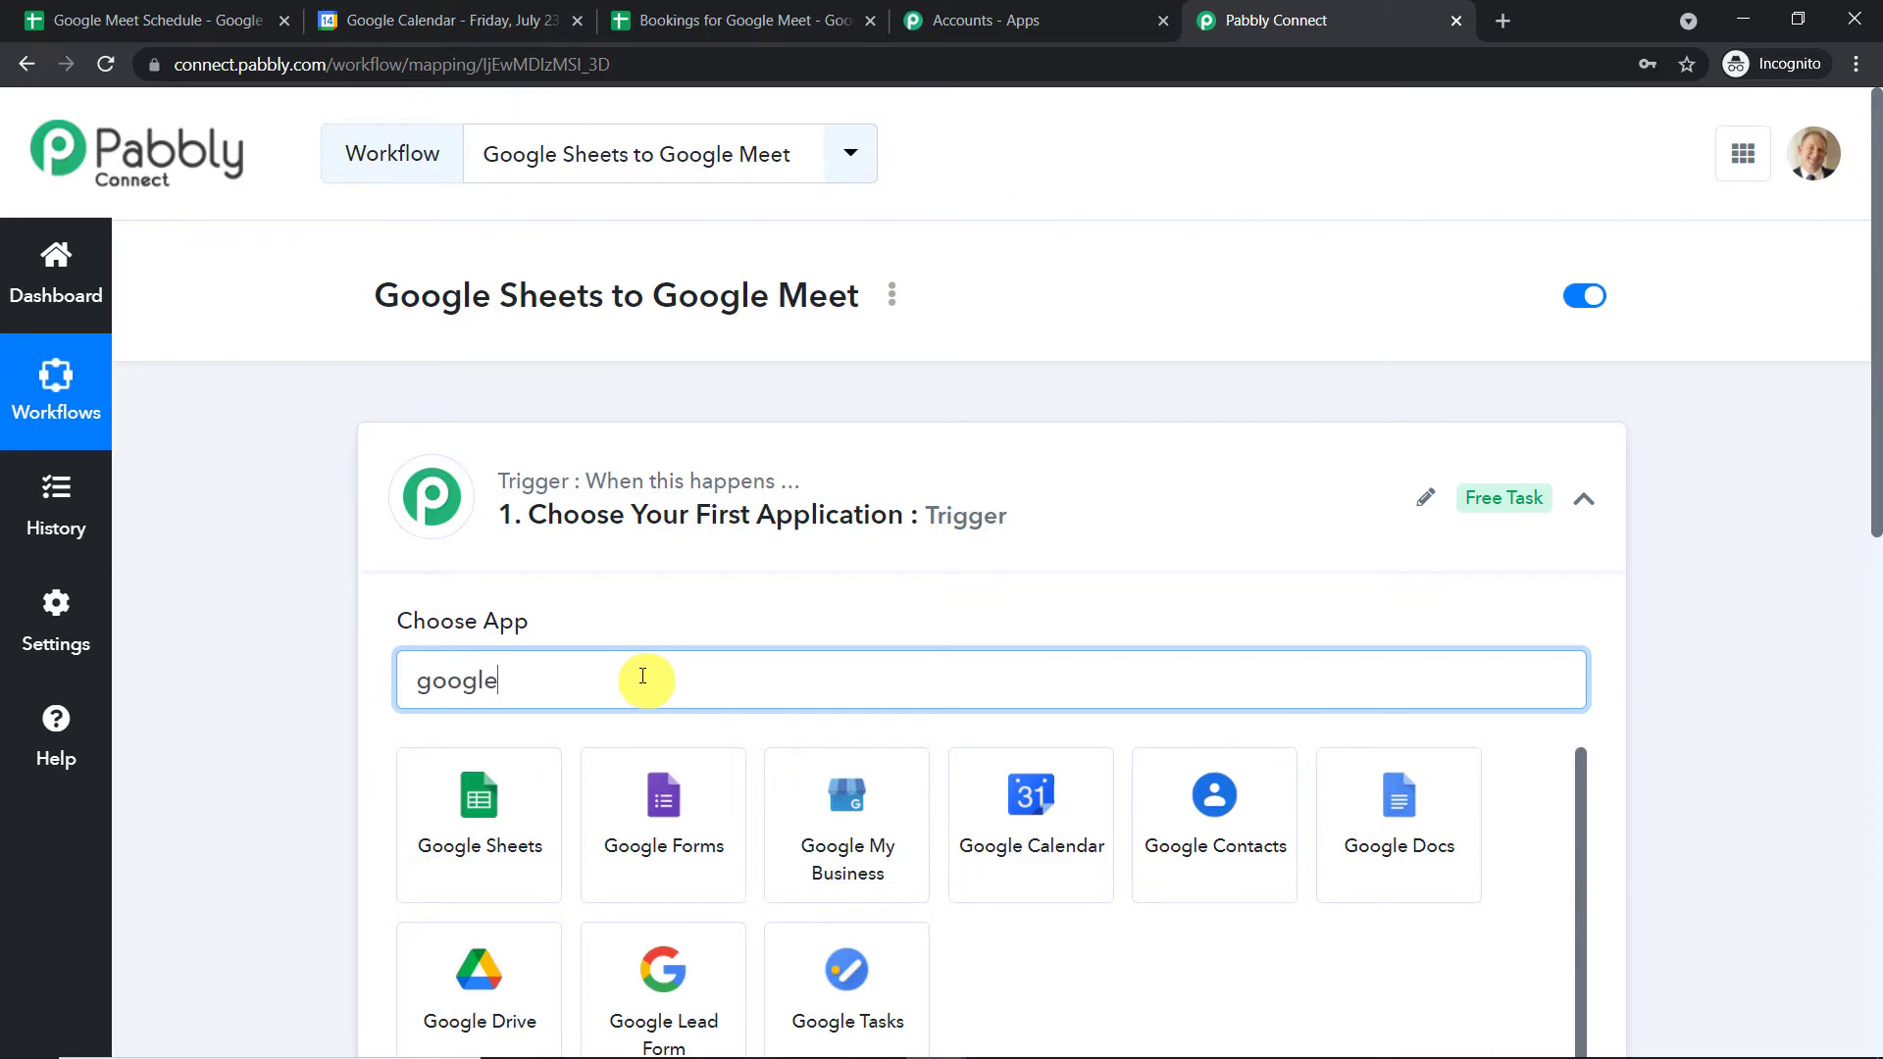
scroll(588, 696, down, 1)
click(488, 713)
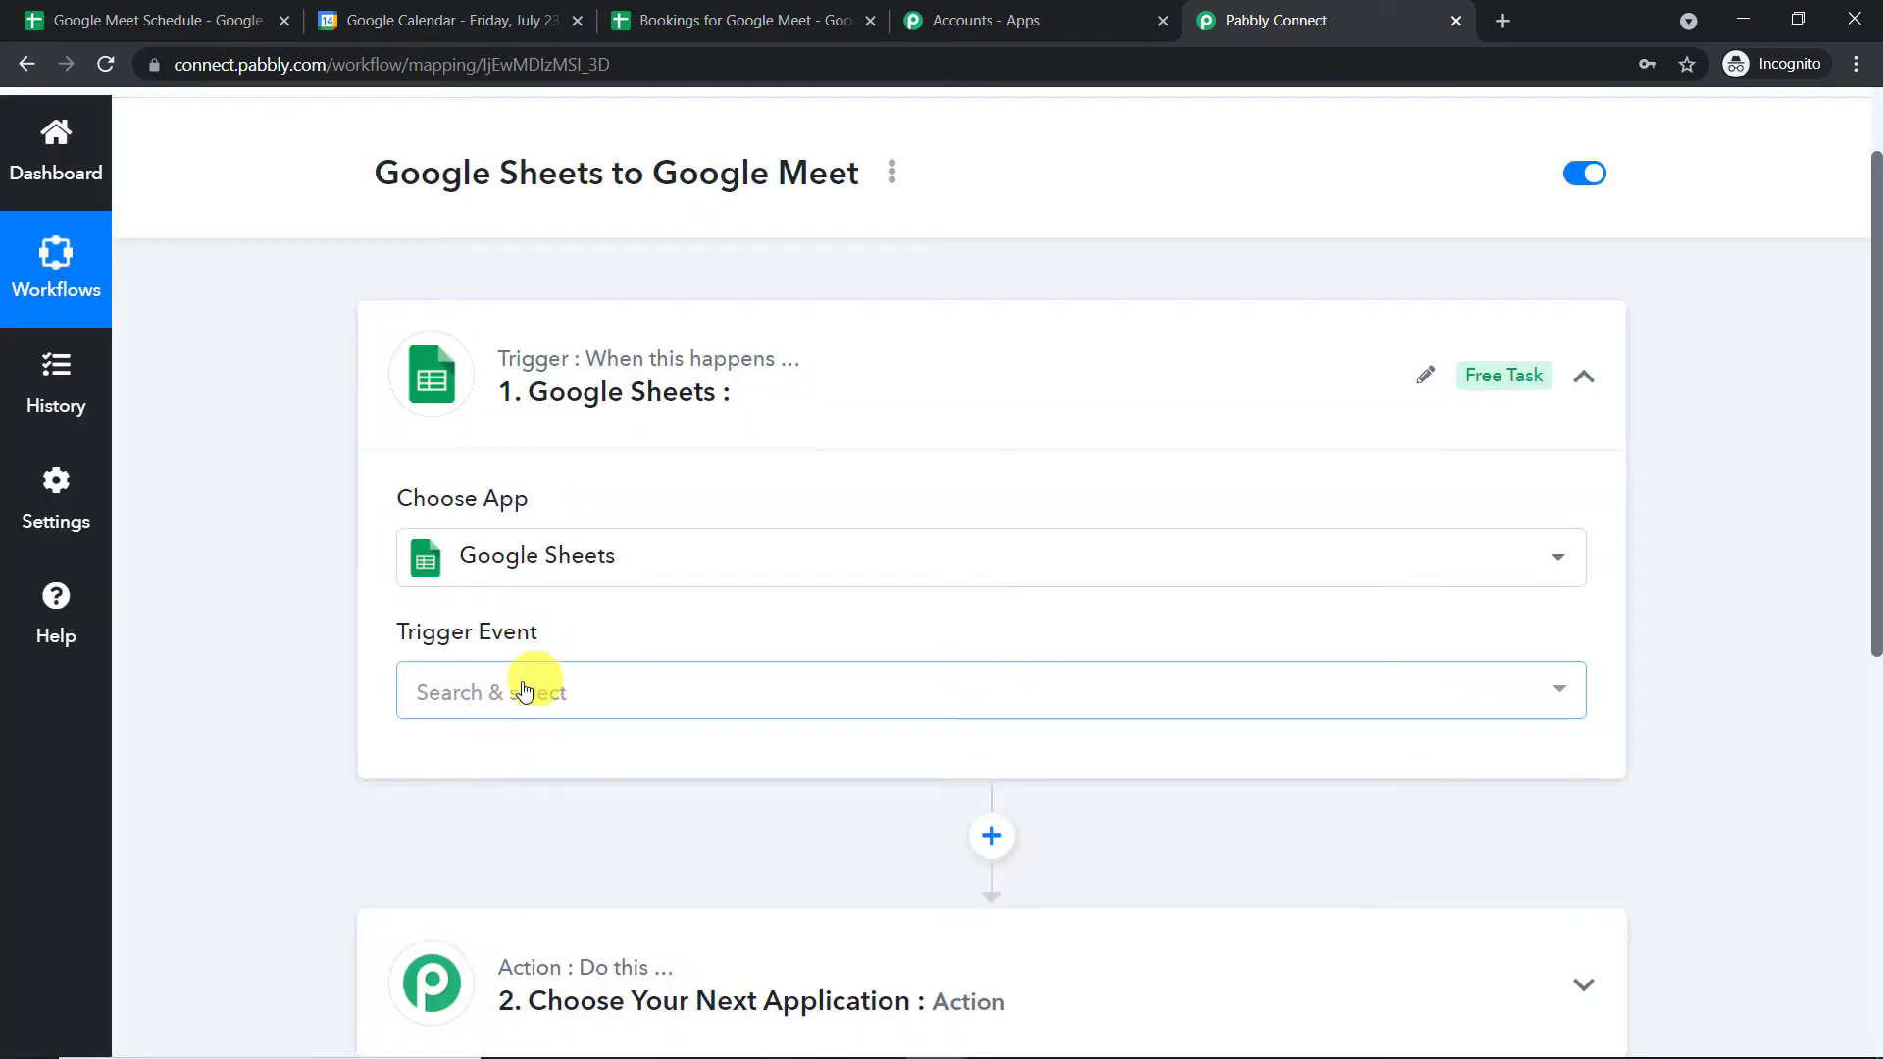
click(512, 691)
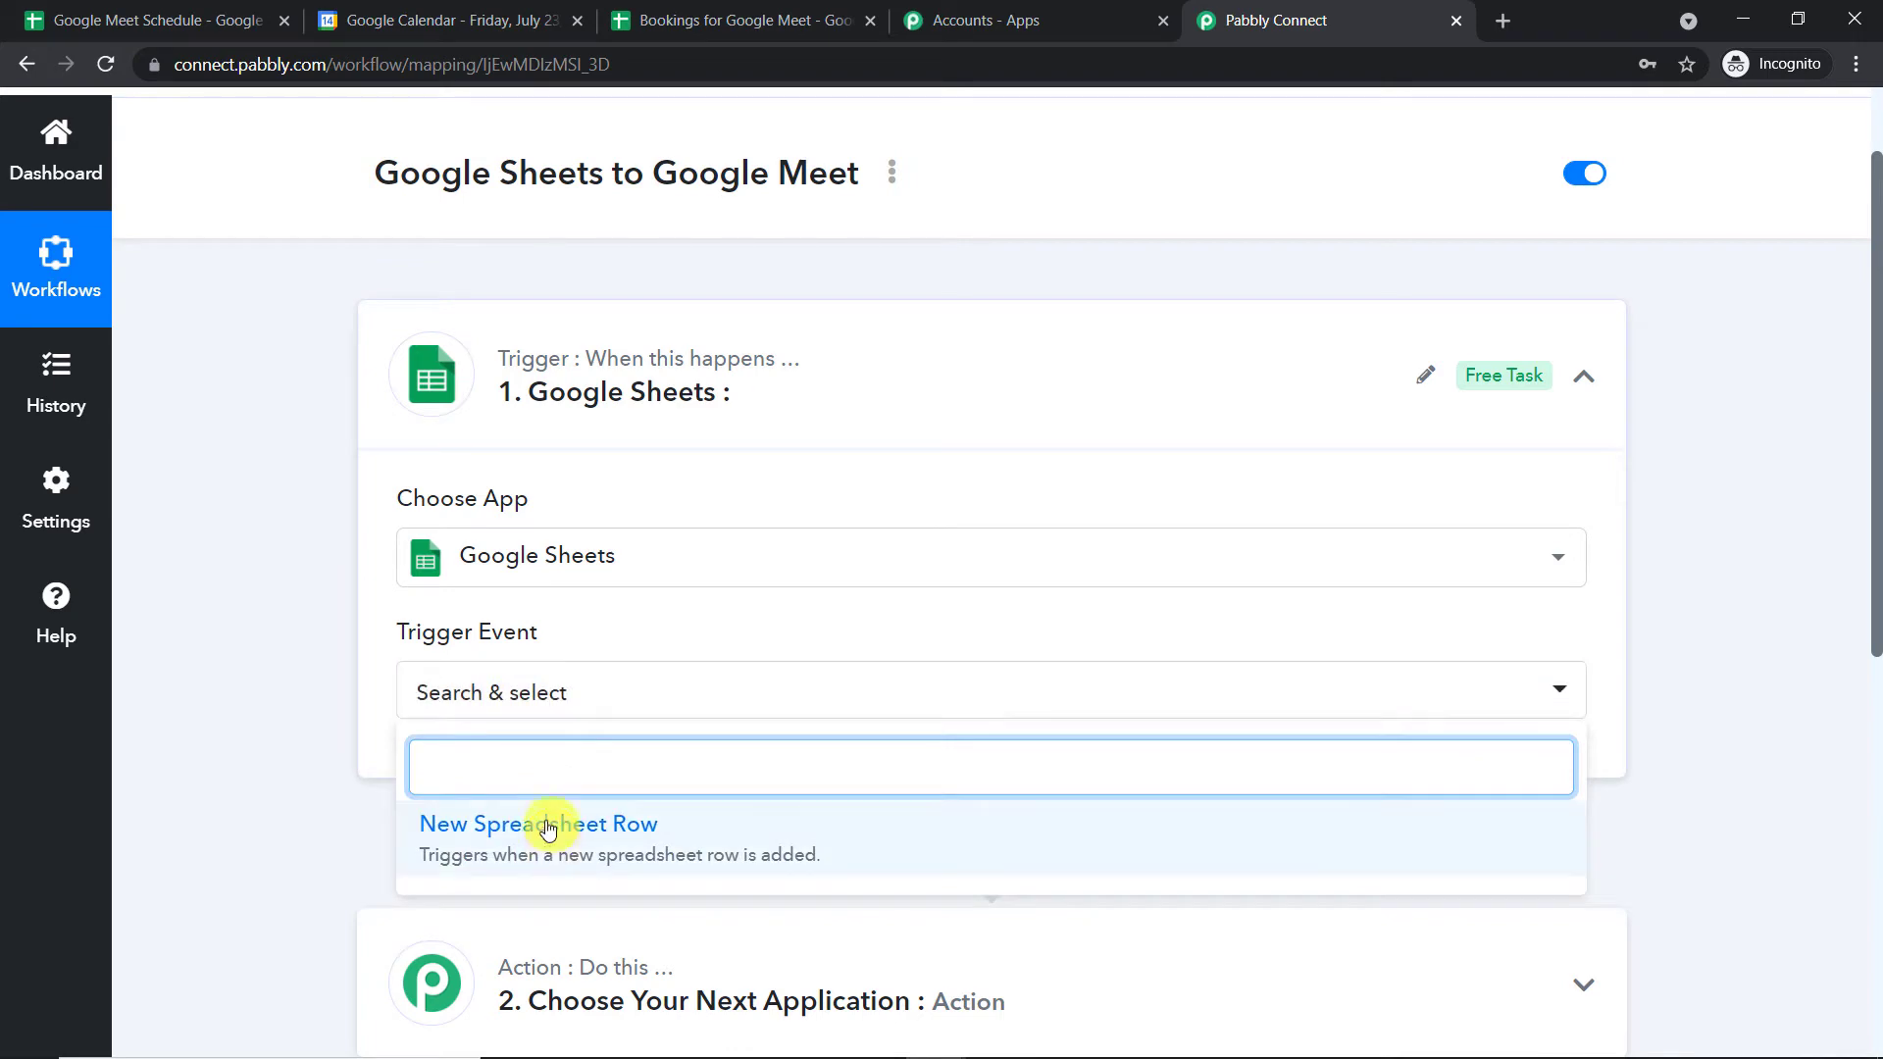
click(547, 830)
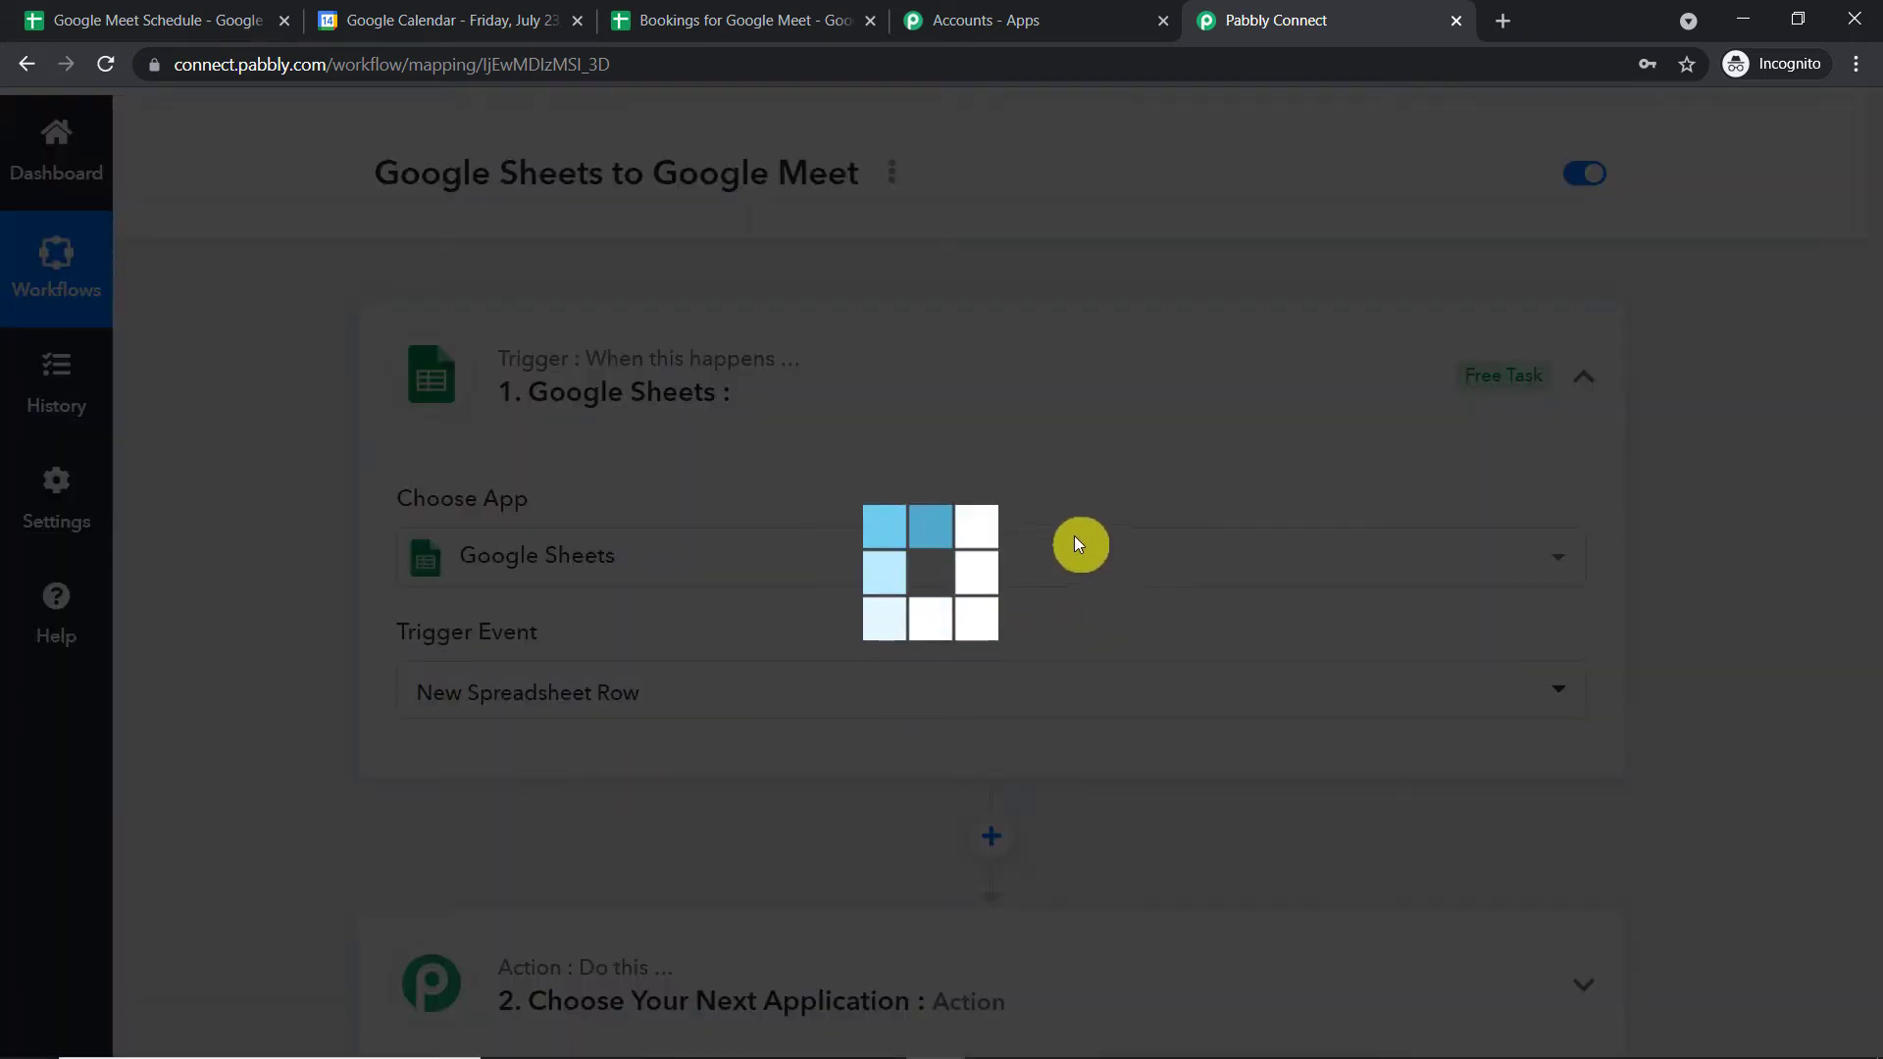
scroll(1079, 522, down, 2)
scroll(1079, 520, up, 2)
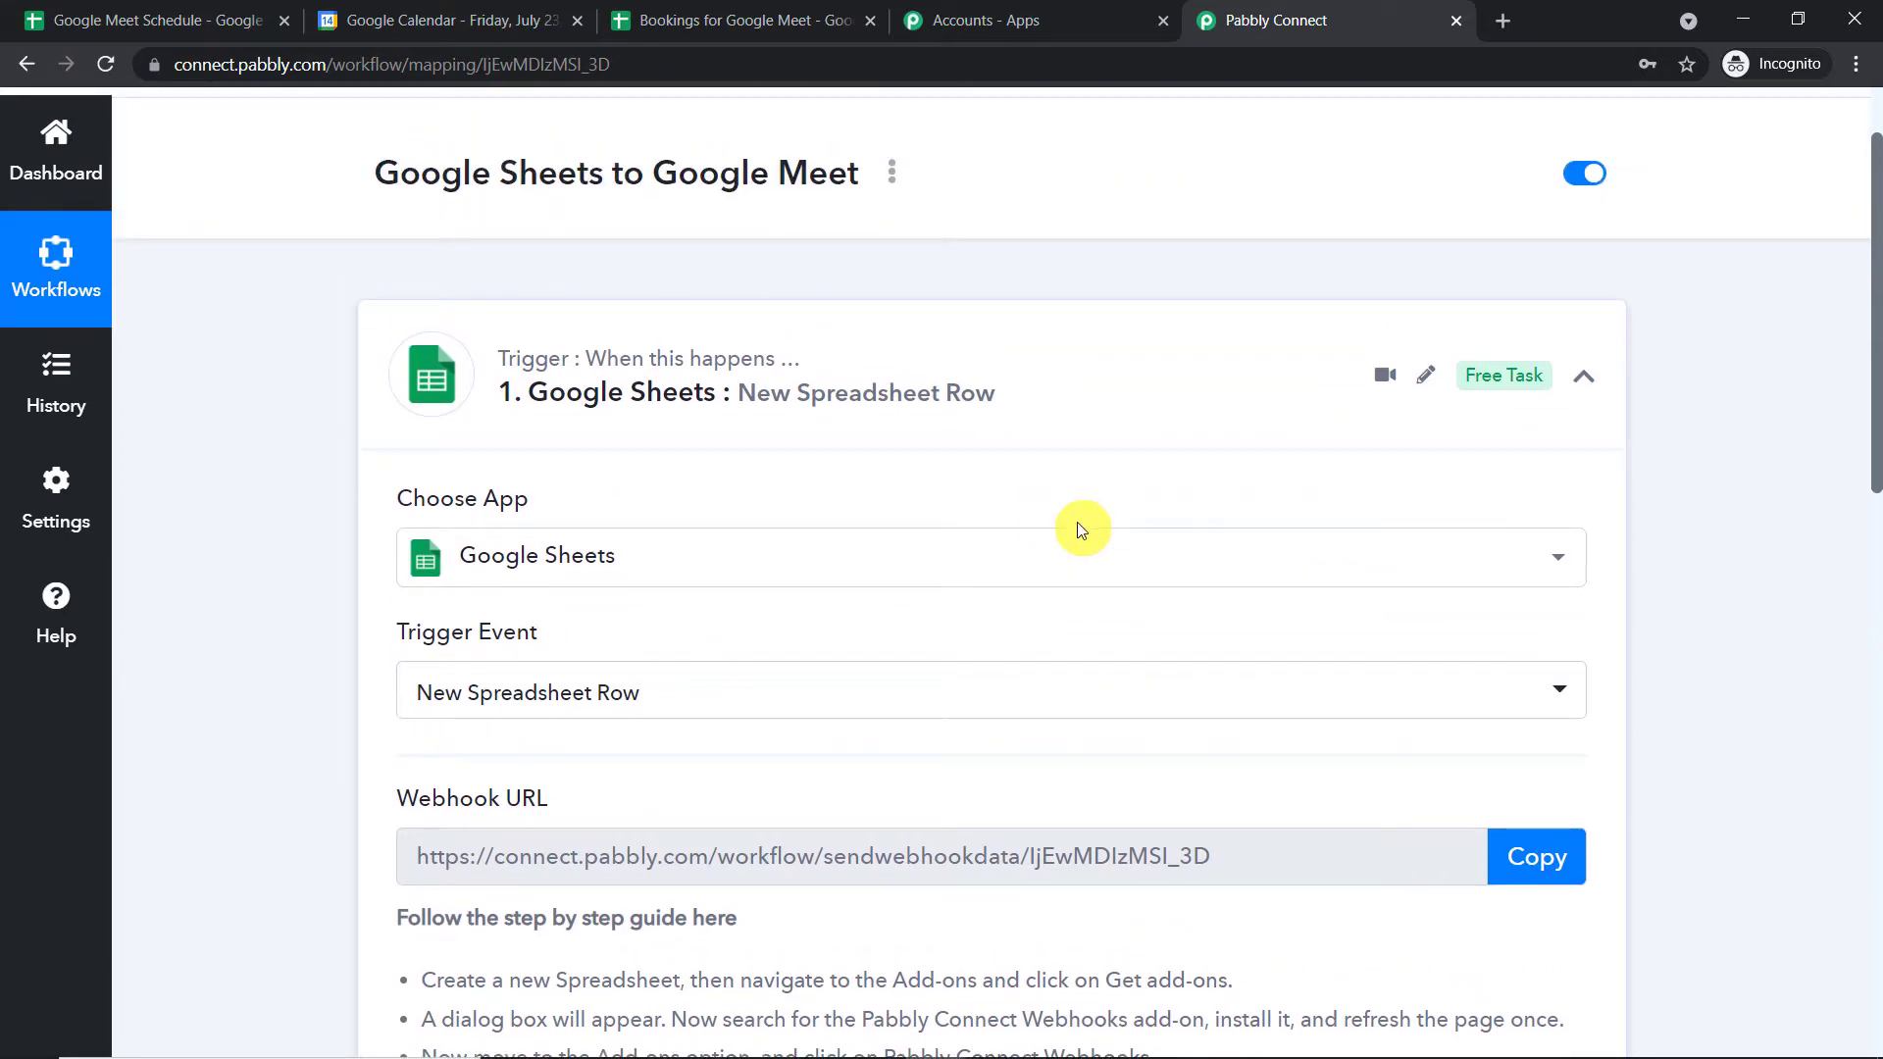
Close the Google Meet Schedule spreadsheet tab and return to the Bookings for Google Meet sheet.
click(798, 18)
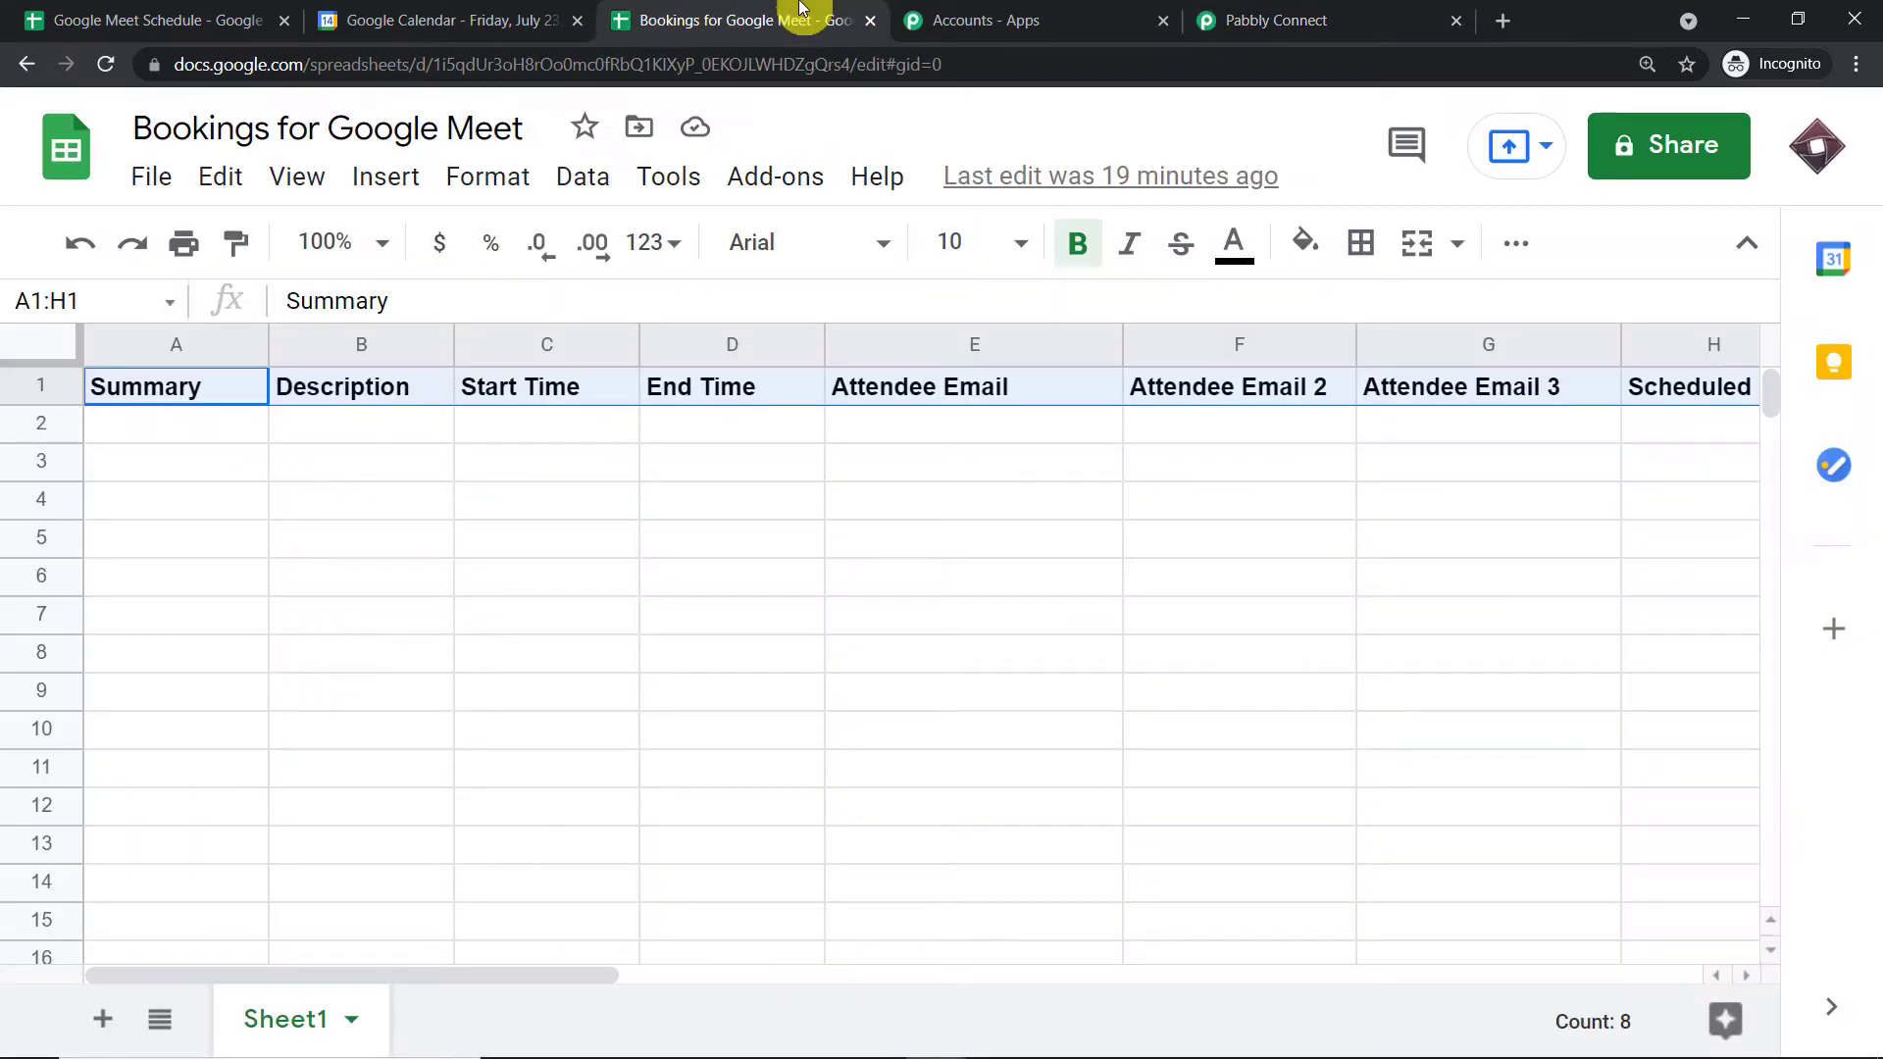
click(863, 498)
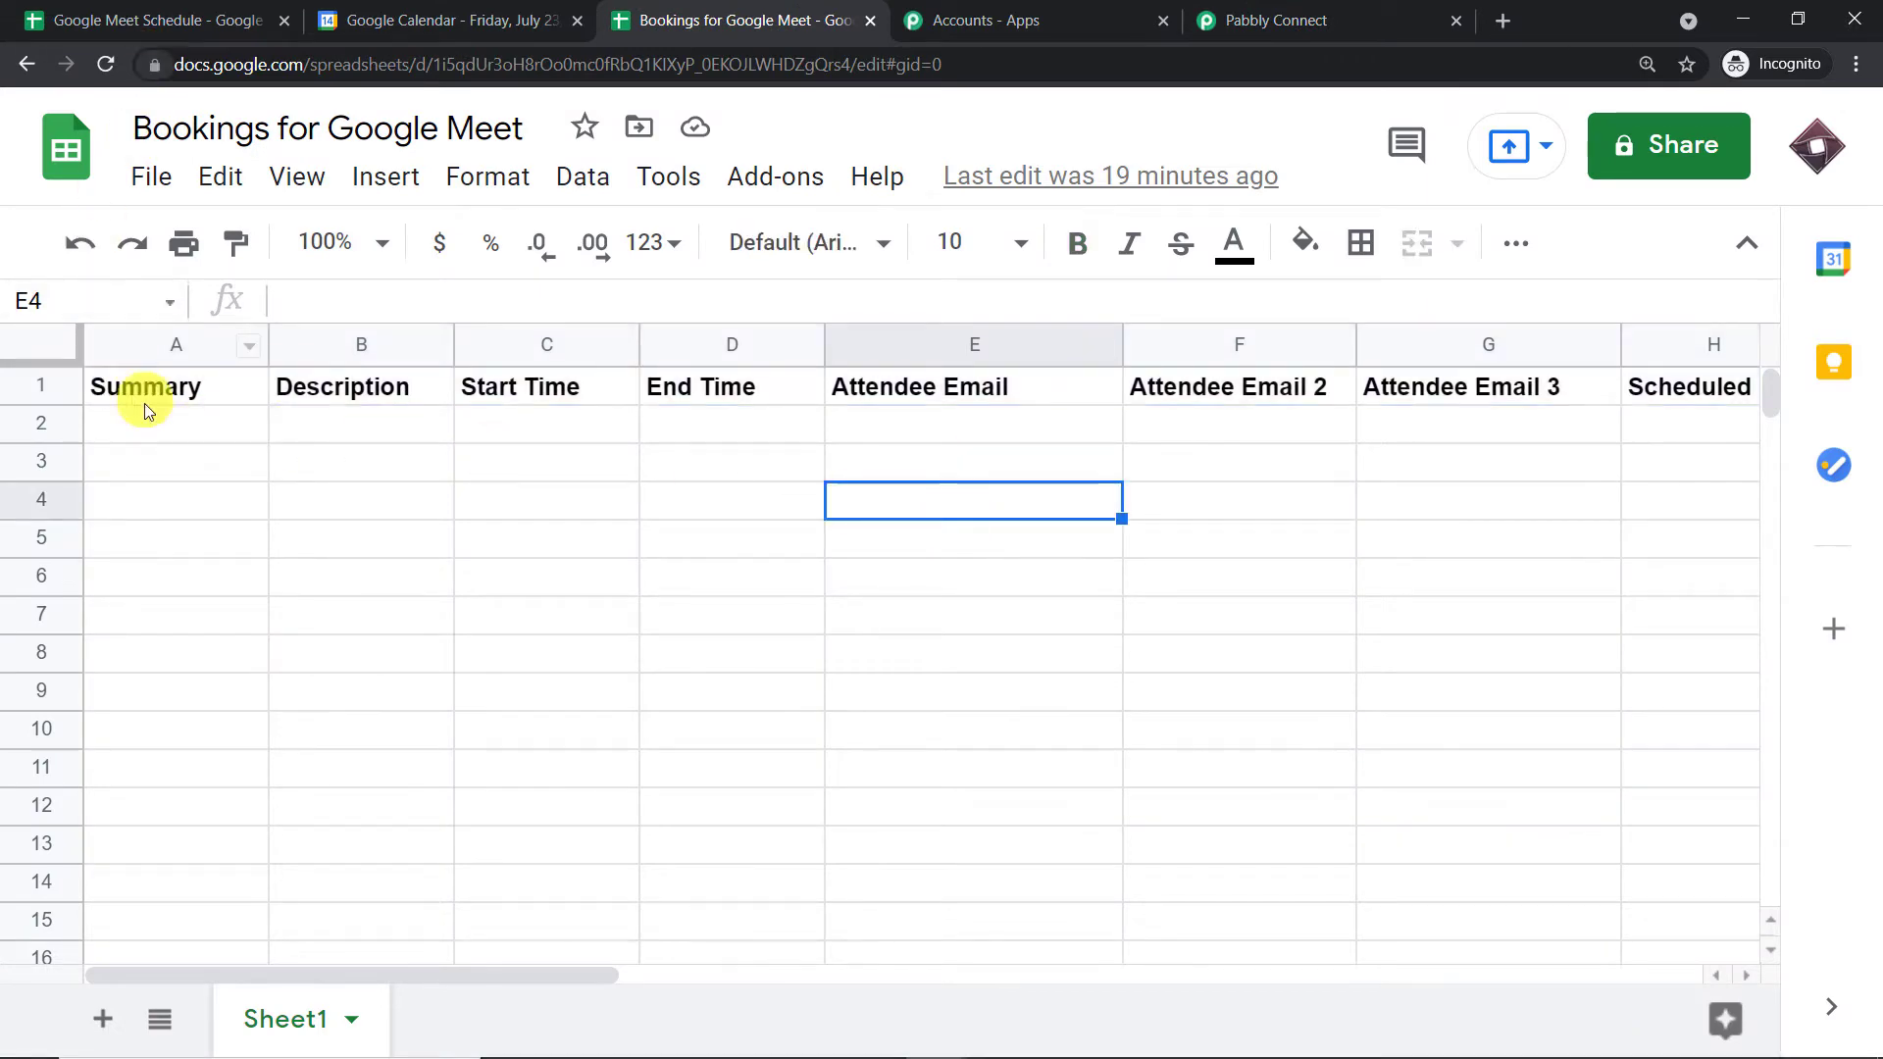
click(231, 23)
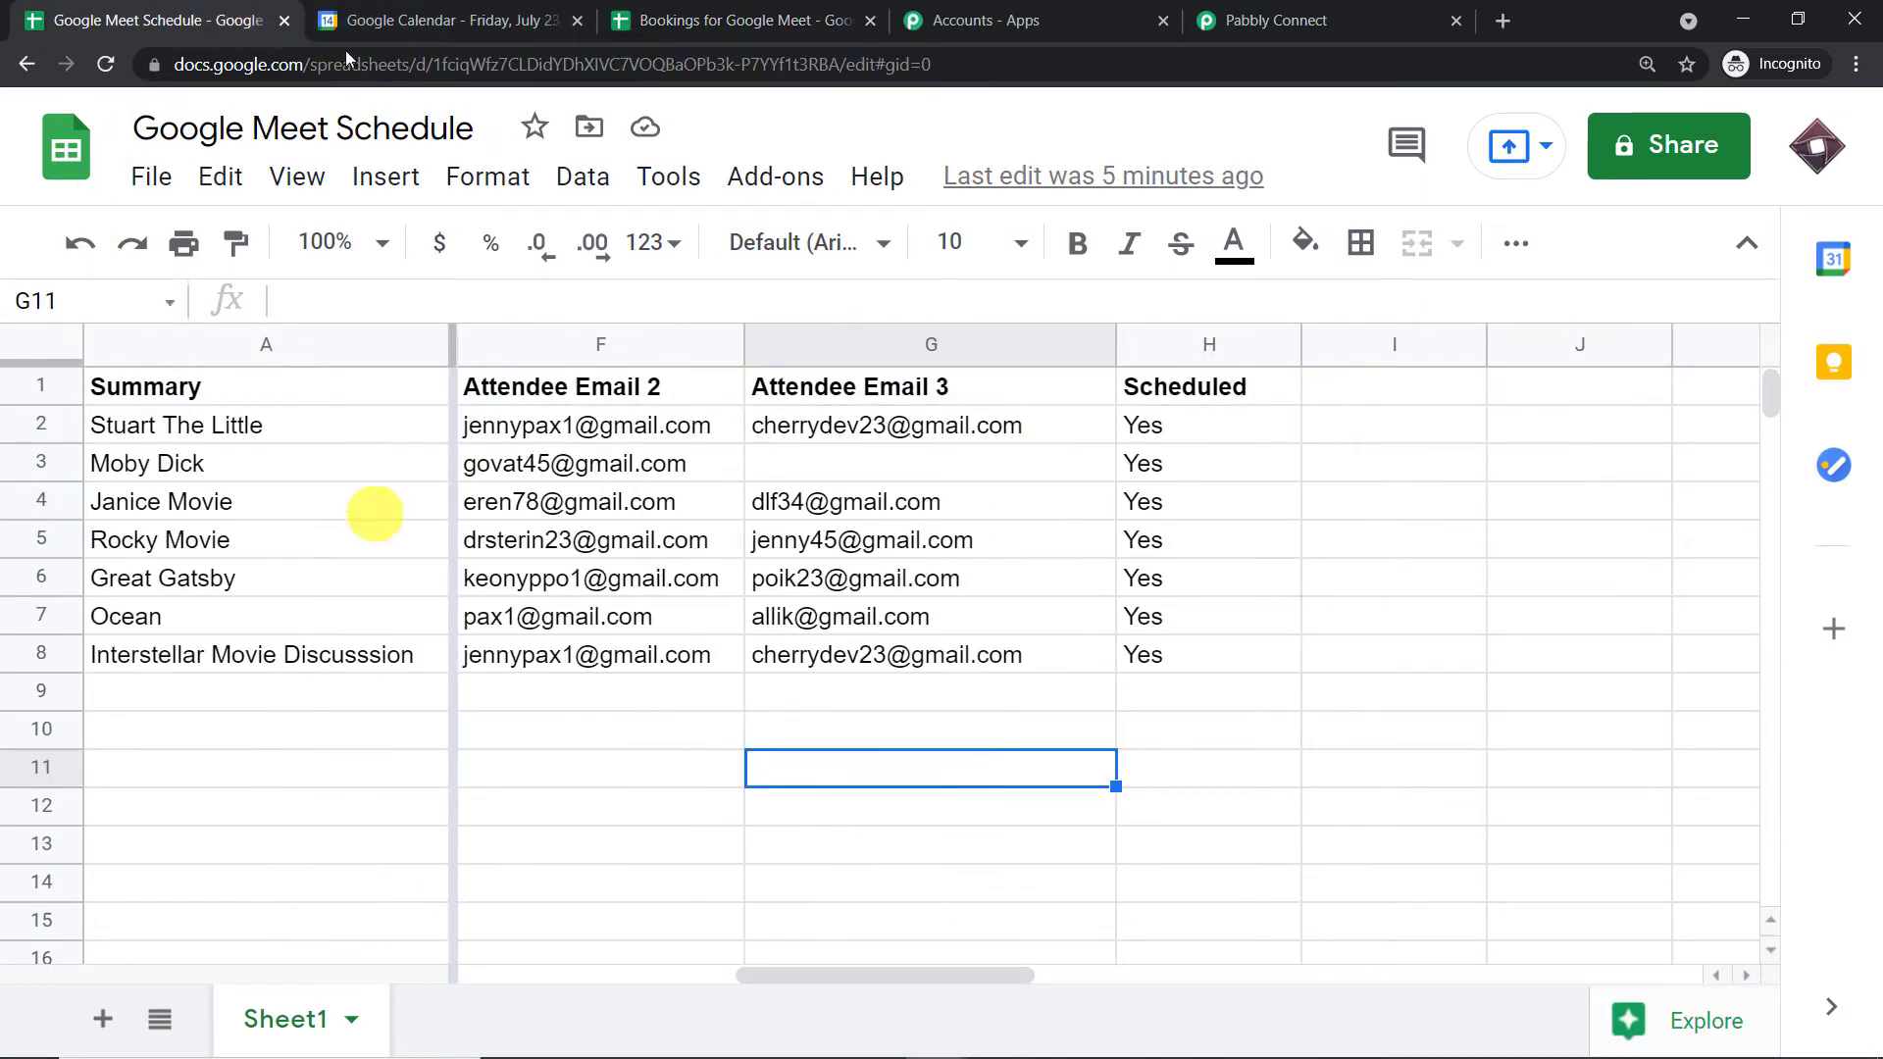
click(284, 22)
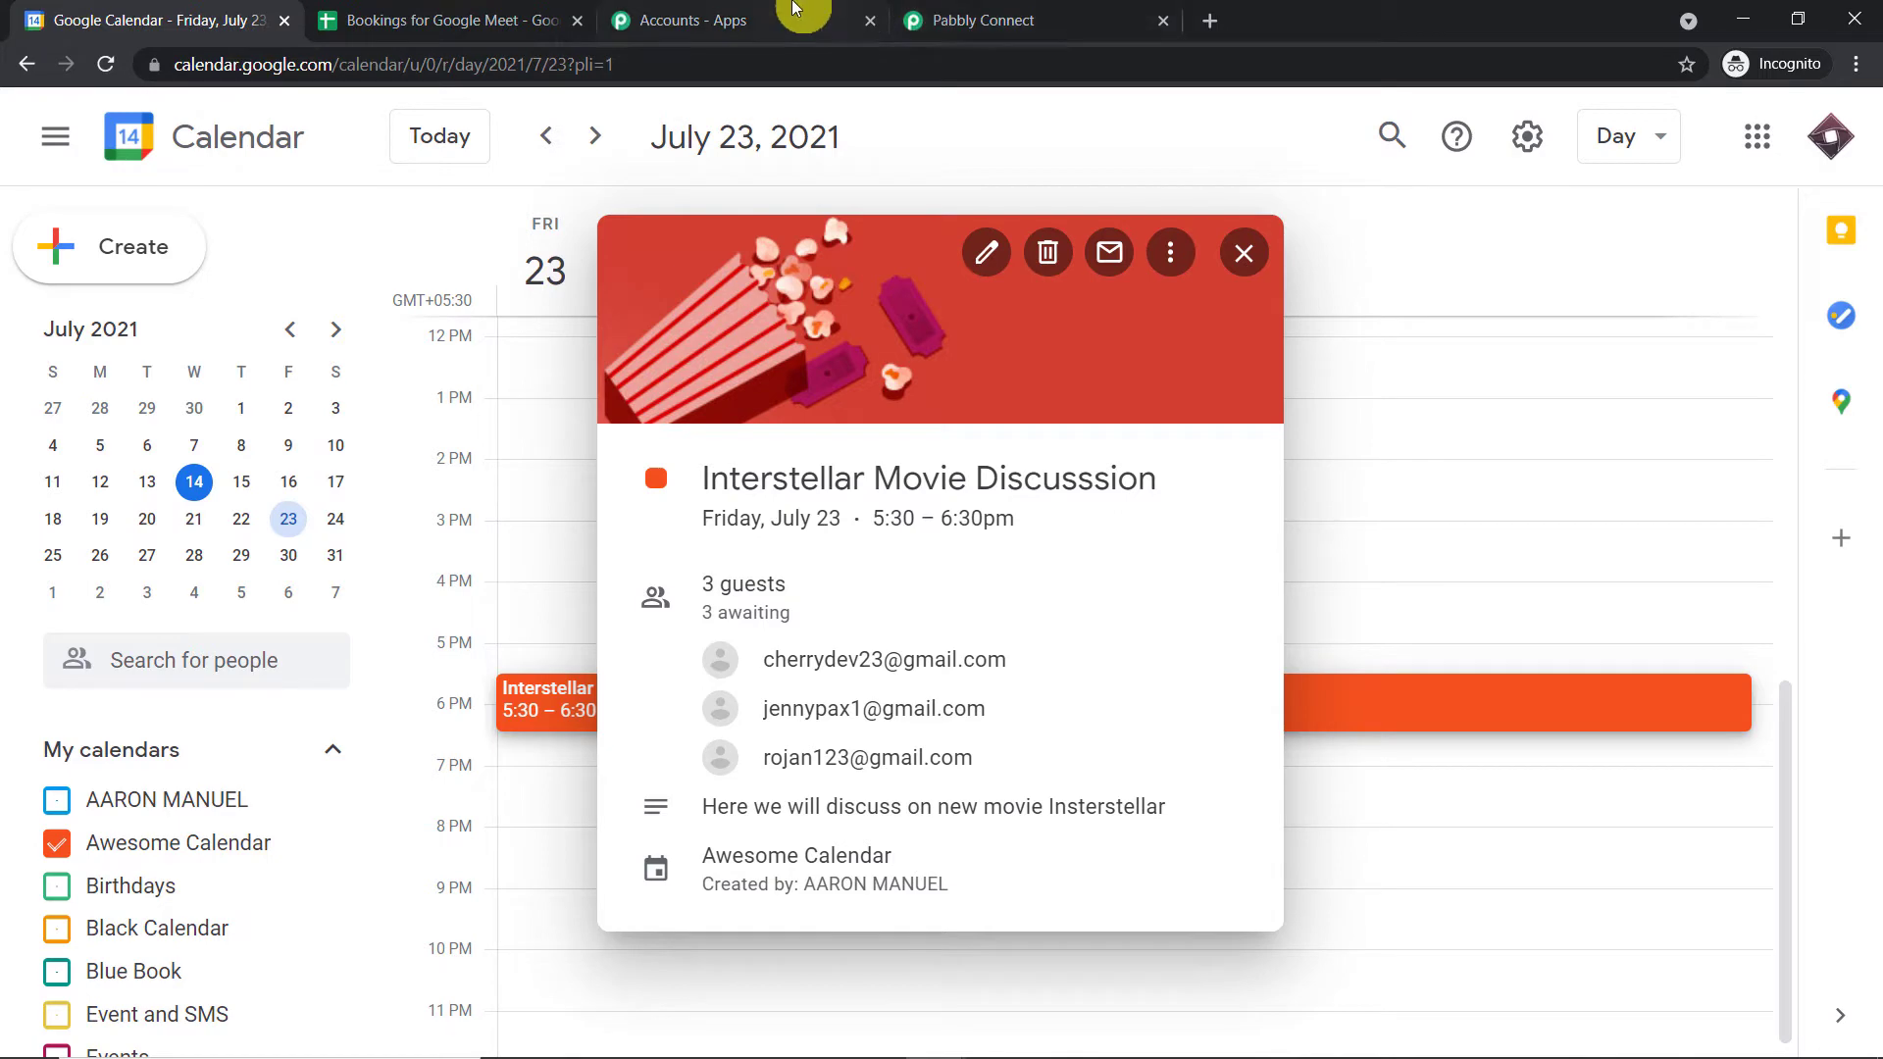
click(975, 14)
click(481, 8)
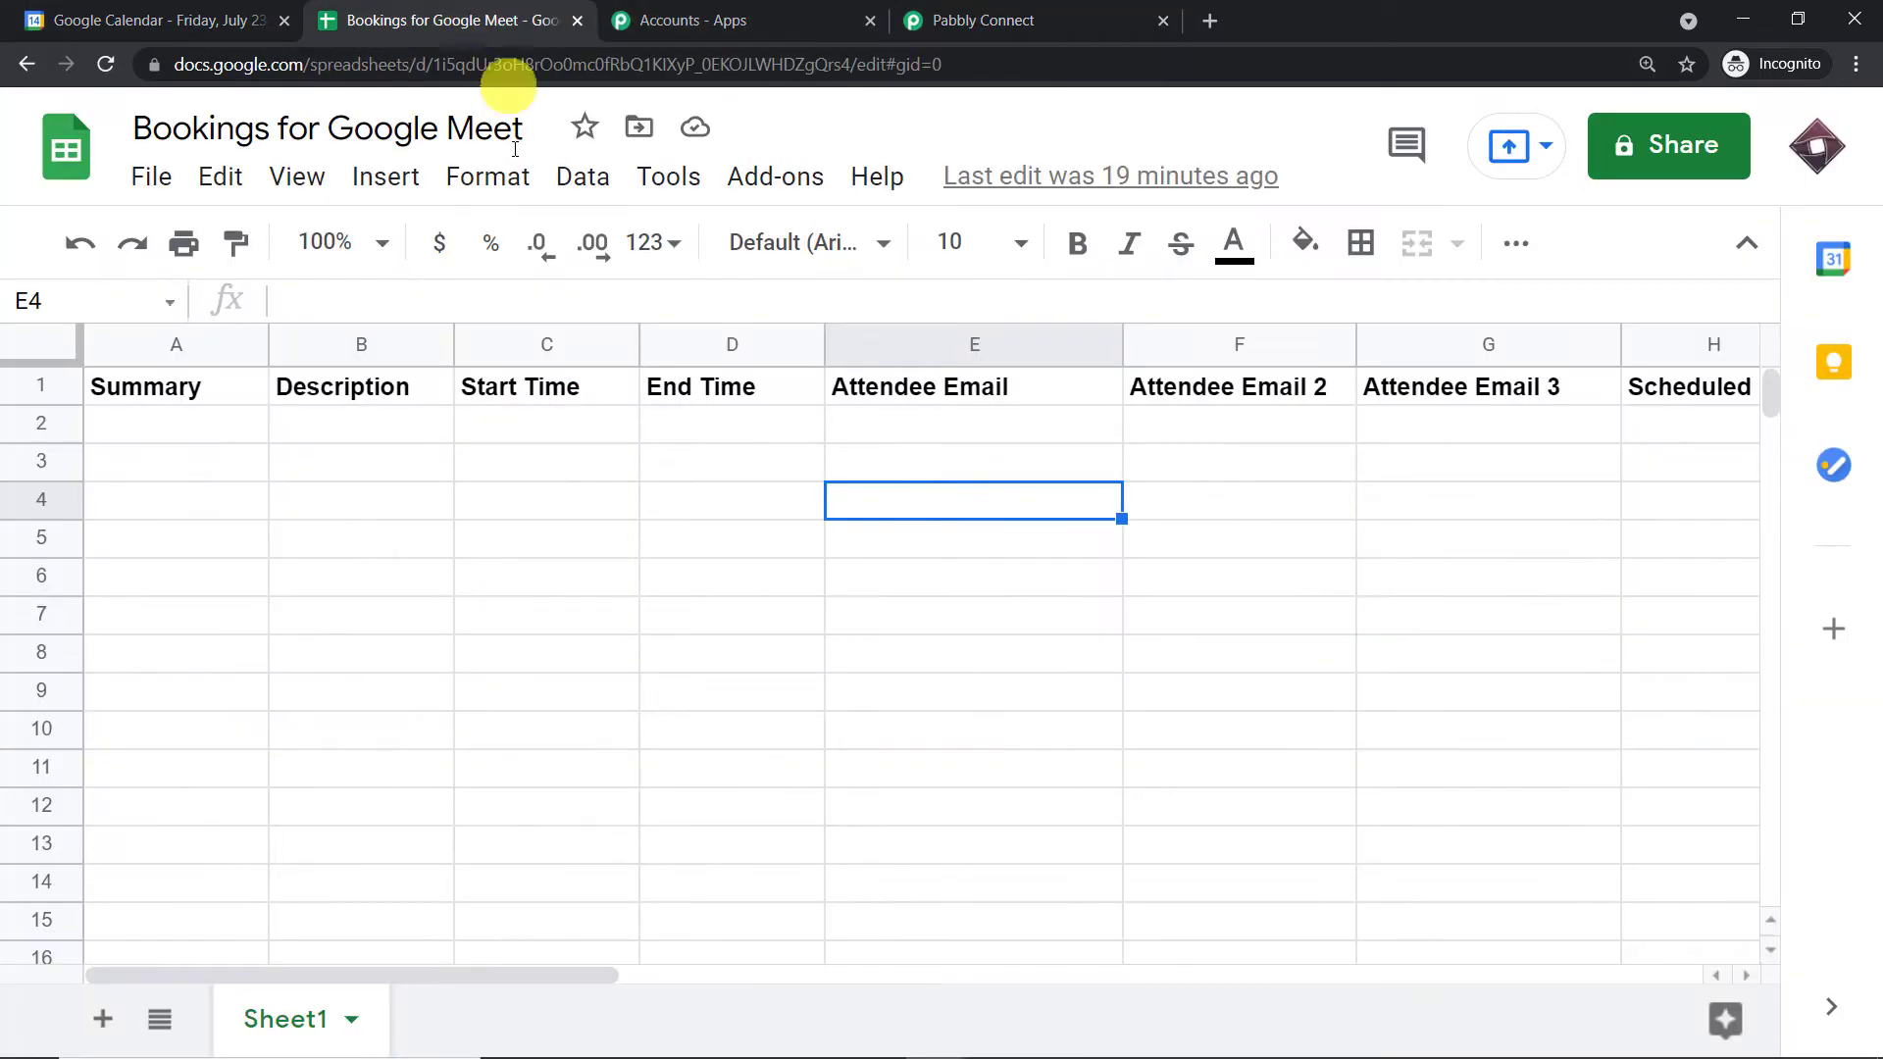
Inspect the empty columns Summary through Scheduled beneath the Bookings sheet headers.
click(379, 555)
click(236, 427)
click(314, 438)
click(590, 440)
click(715, 445)
click(1008, 473)
click(1292, 433)
click(1527, 426)
click(1658, 426)
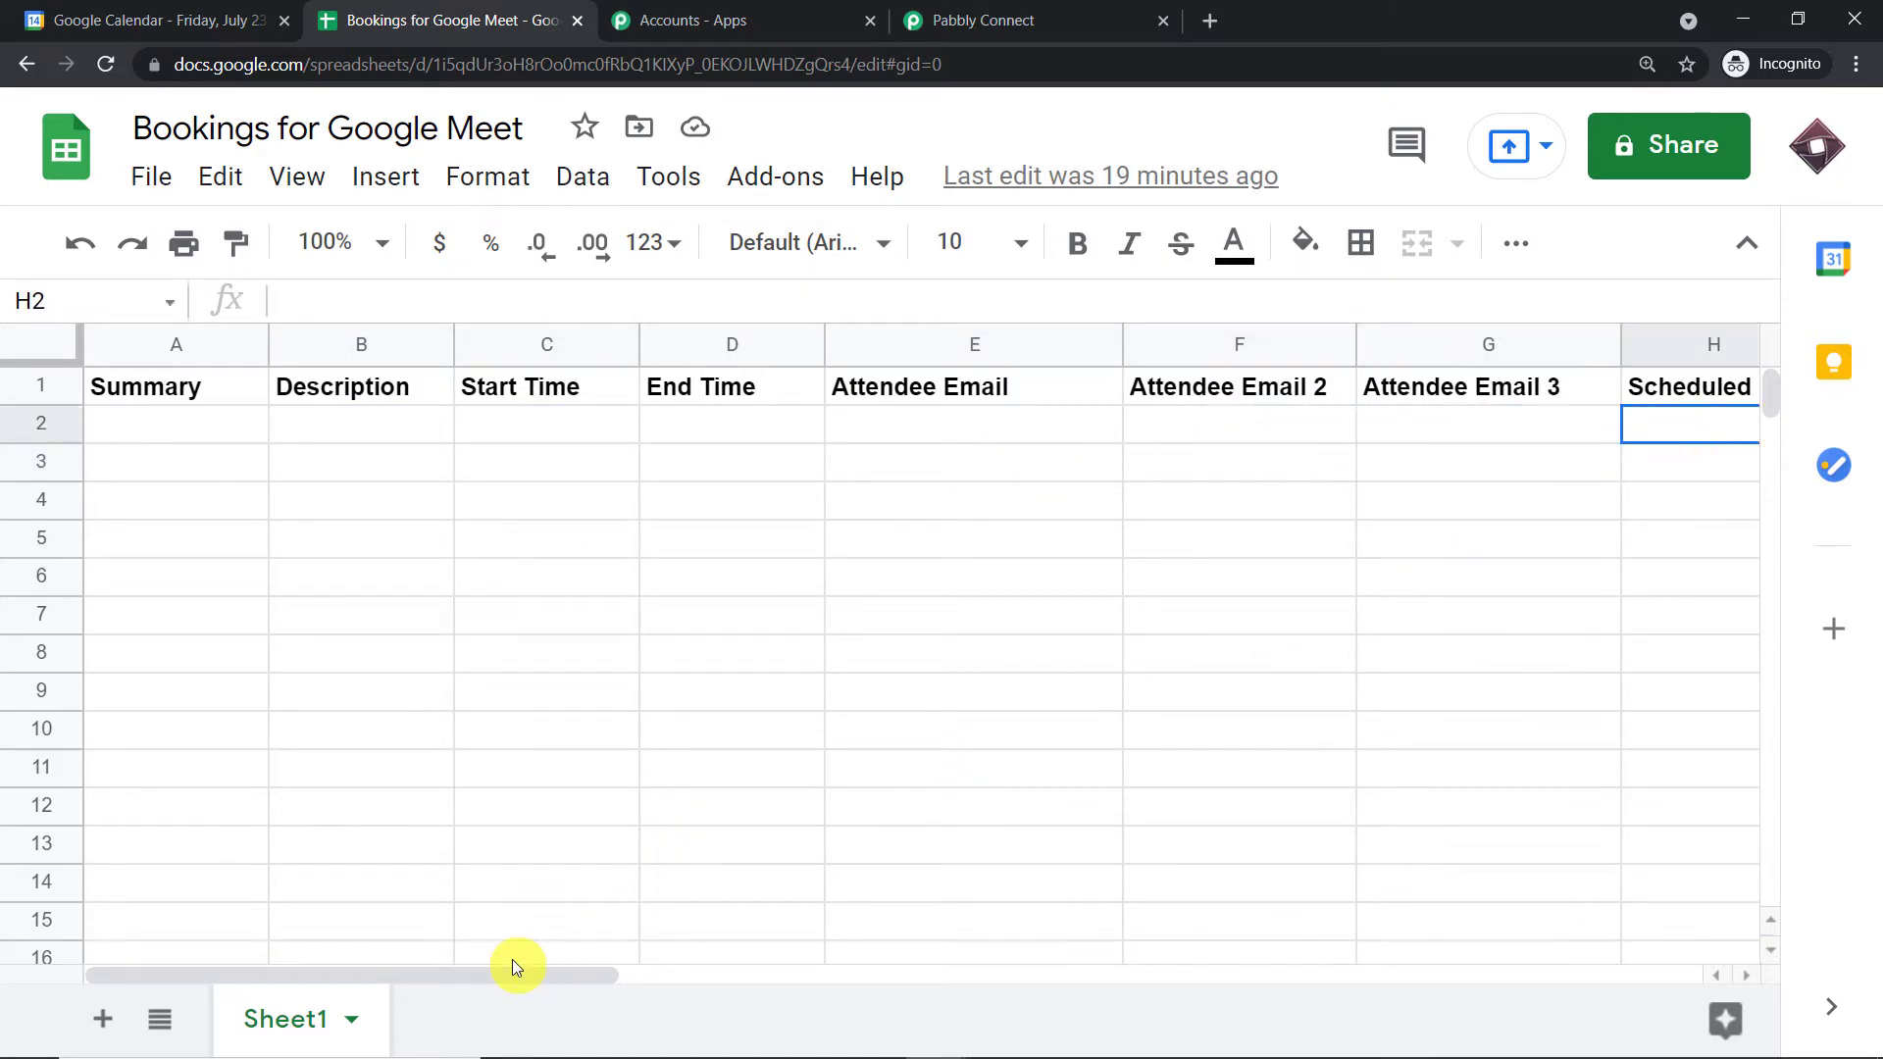
drag(515, 969, 895, 975)
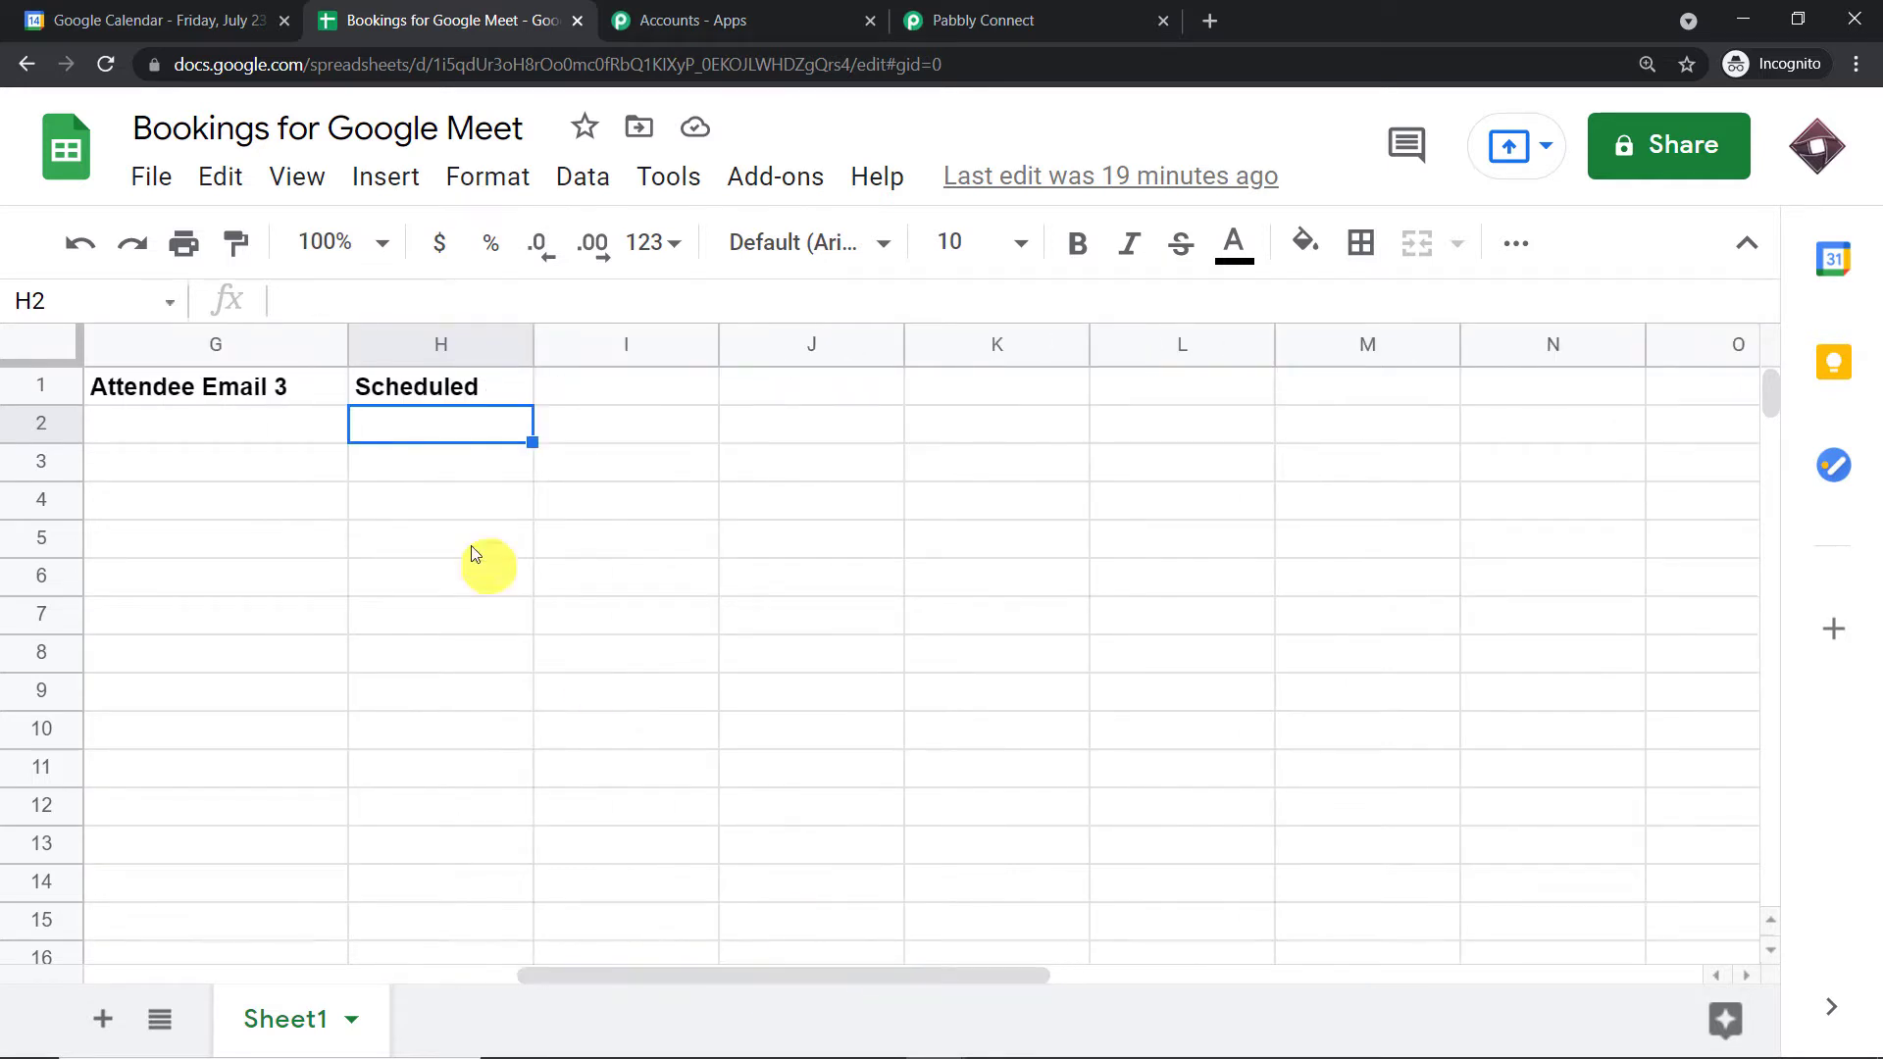
click(461, 500)
drag(715, 969, 4, 971)
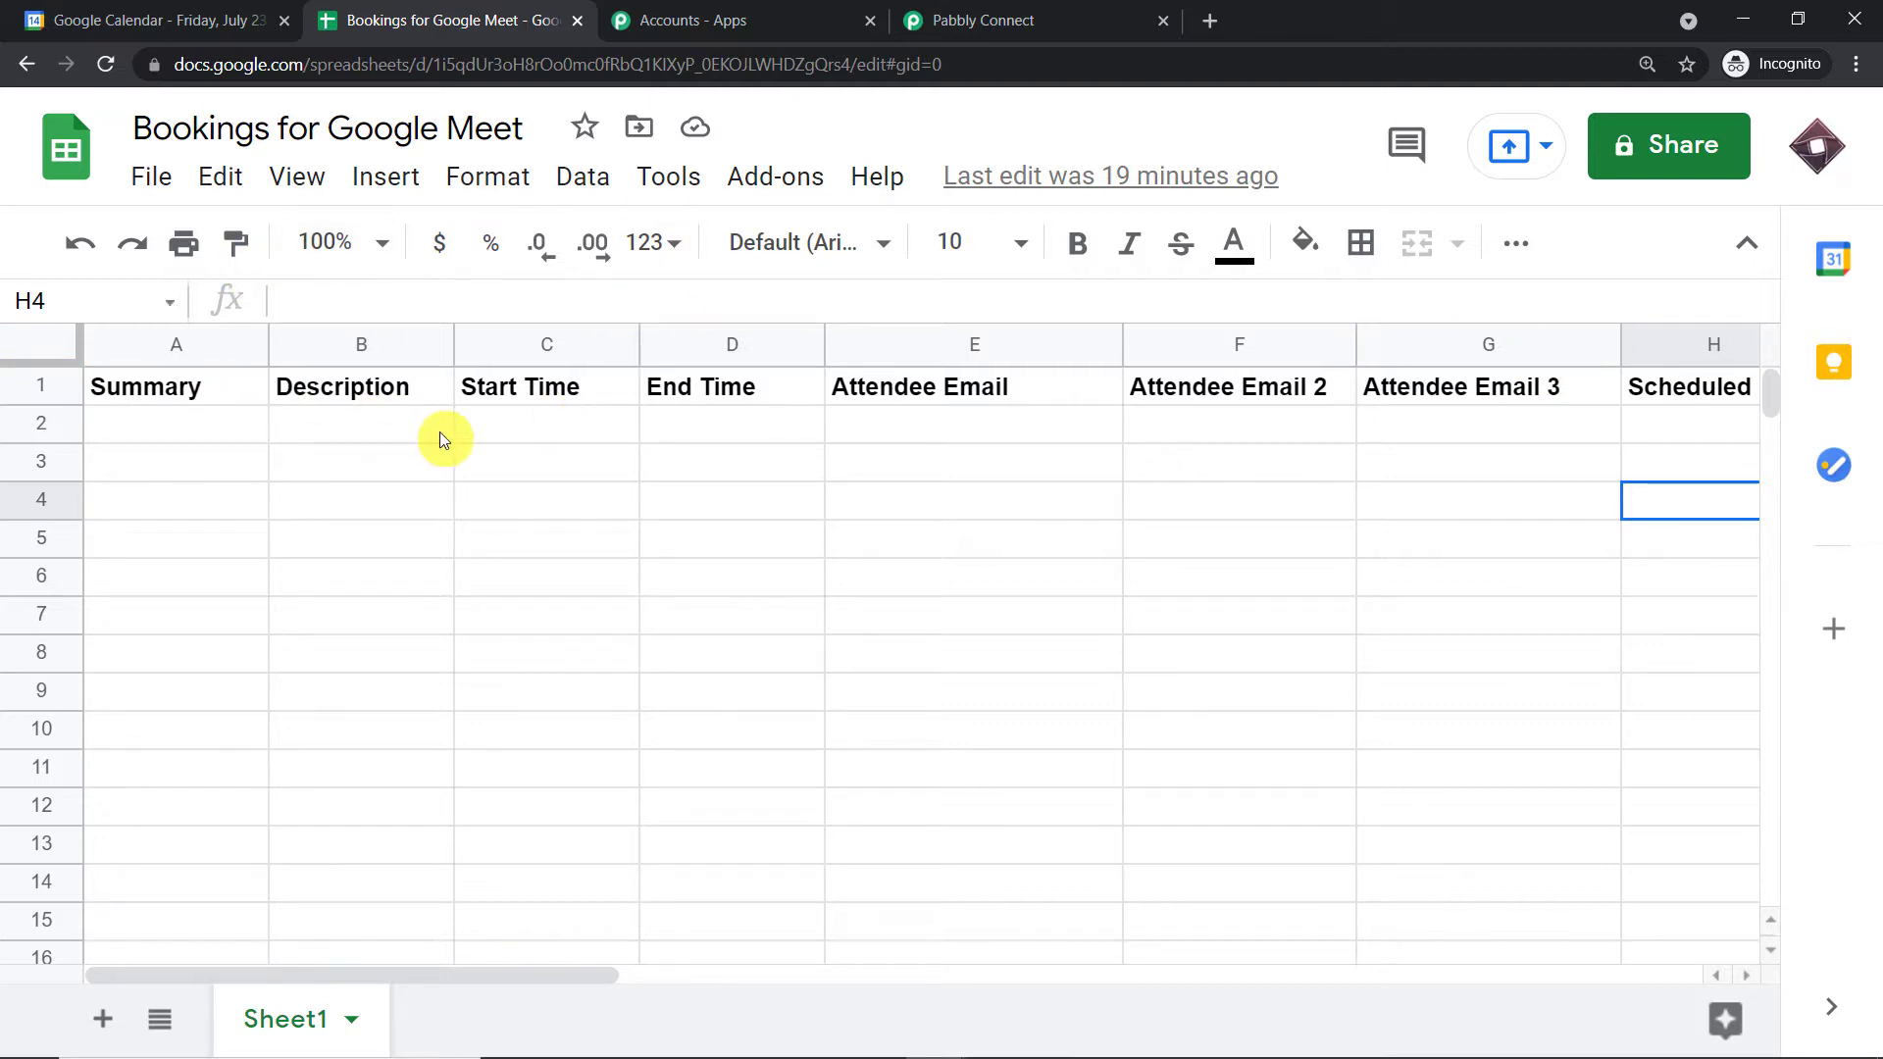
click(766, 185)
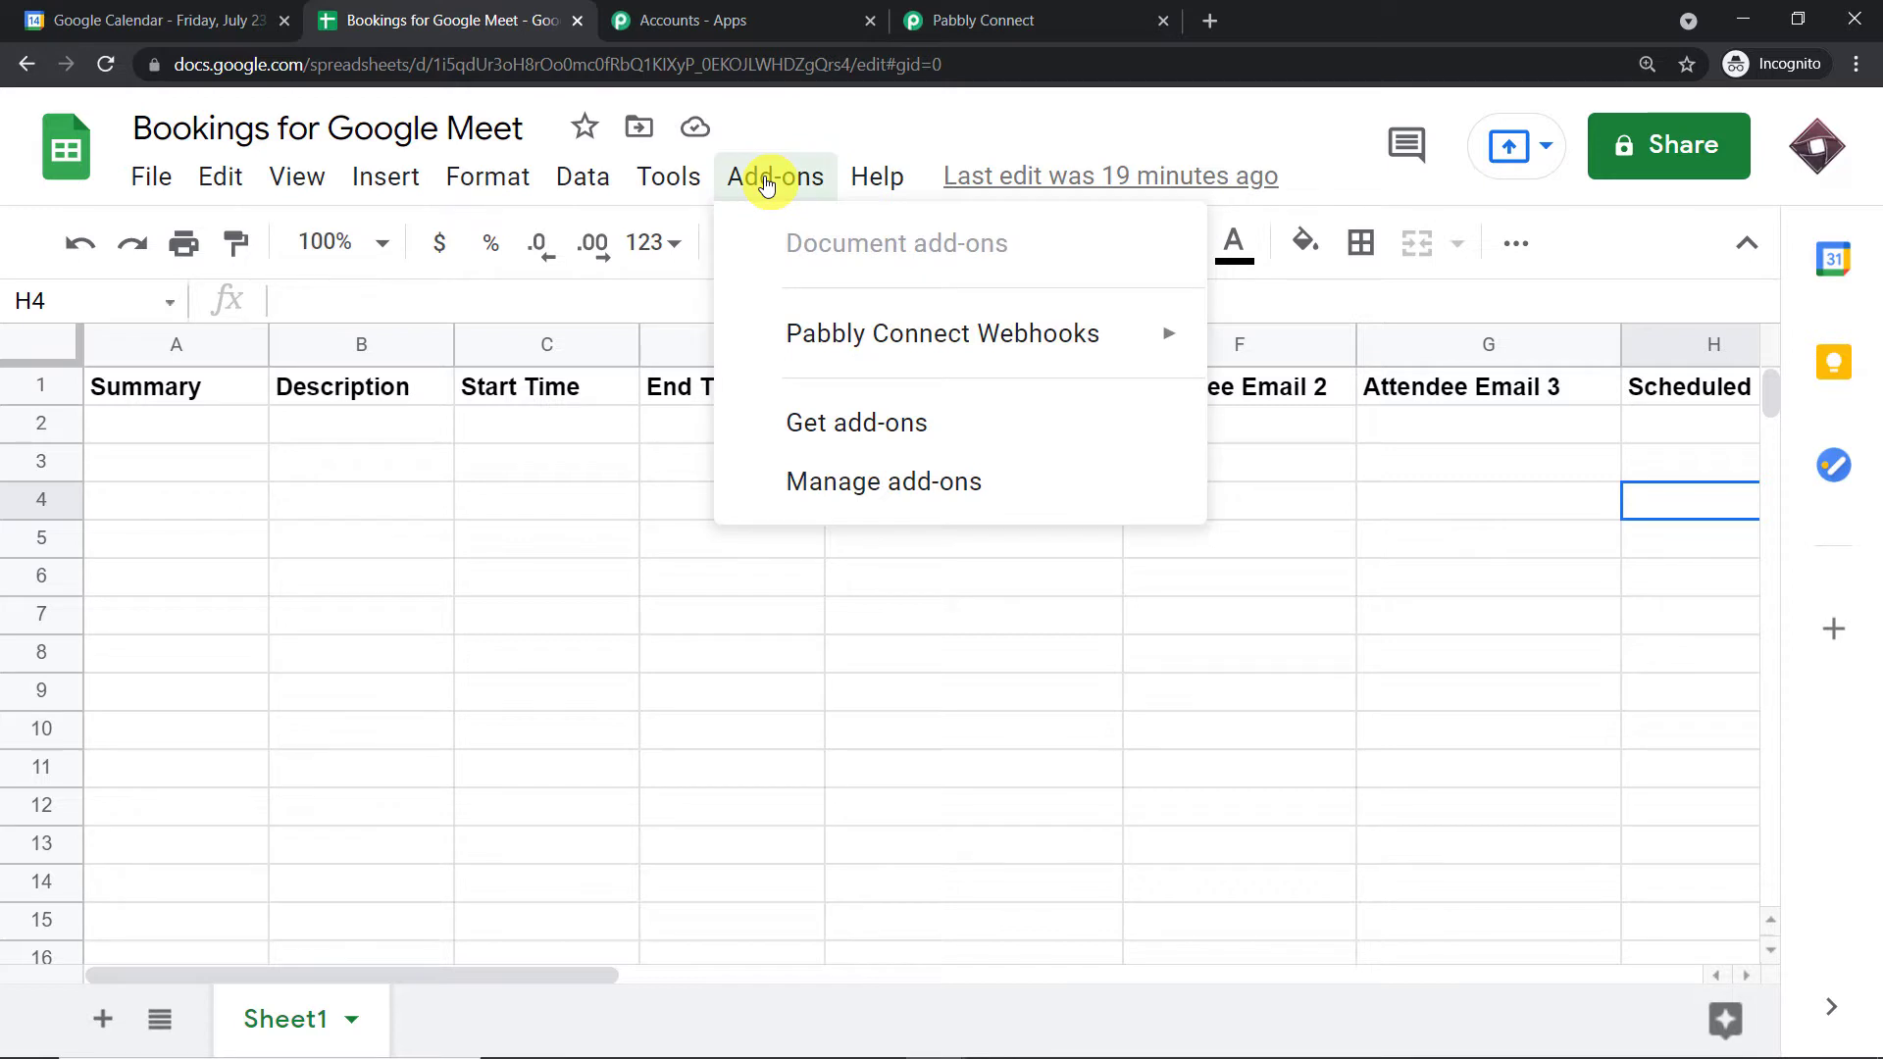
mouse_move(793, 364)
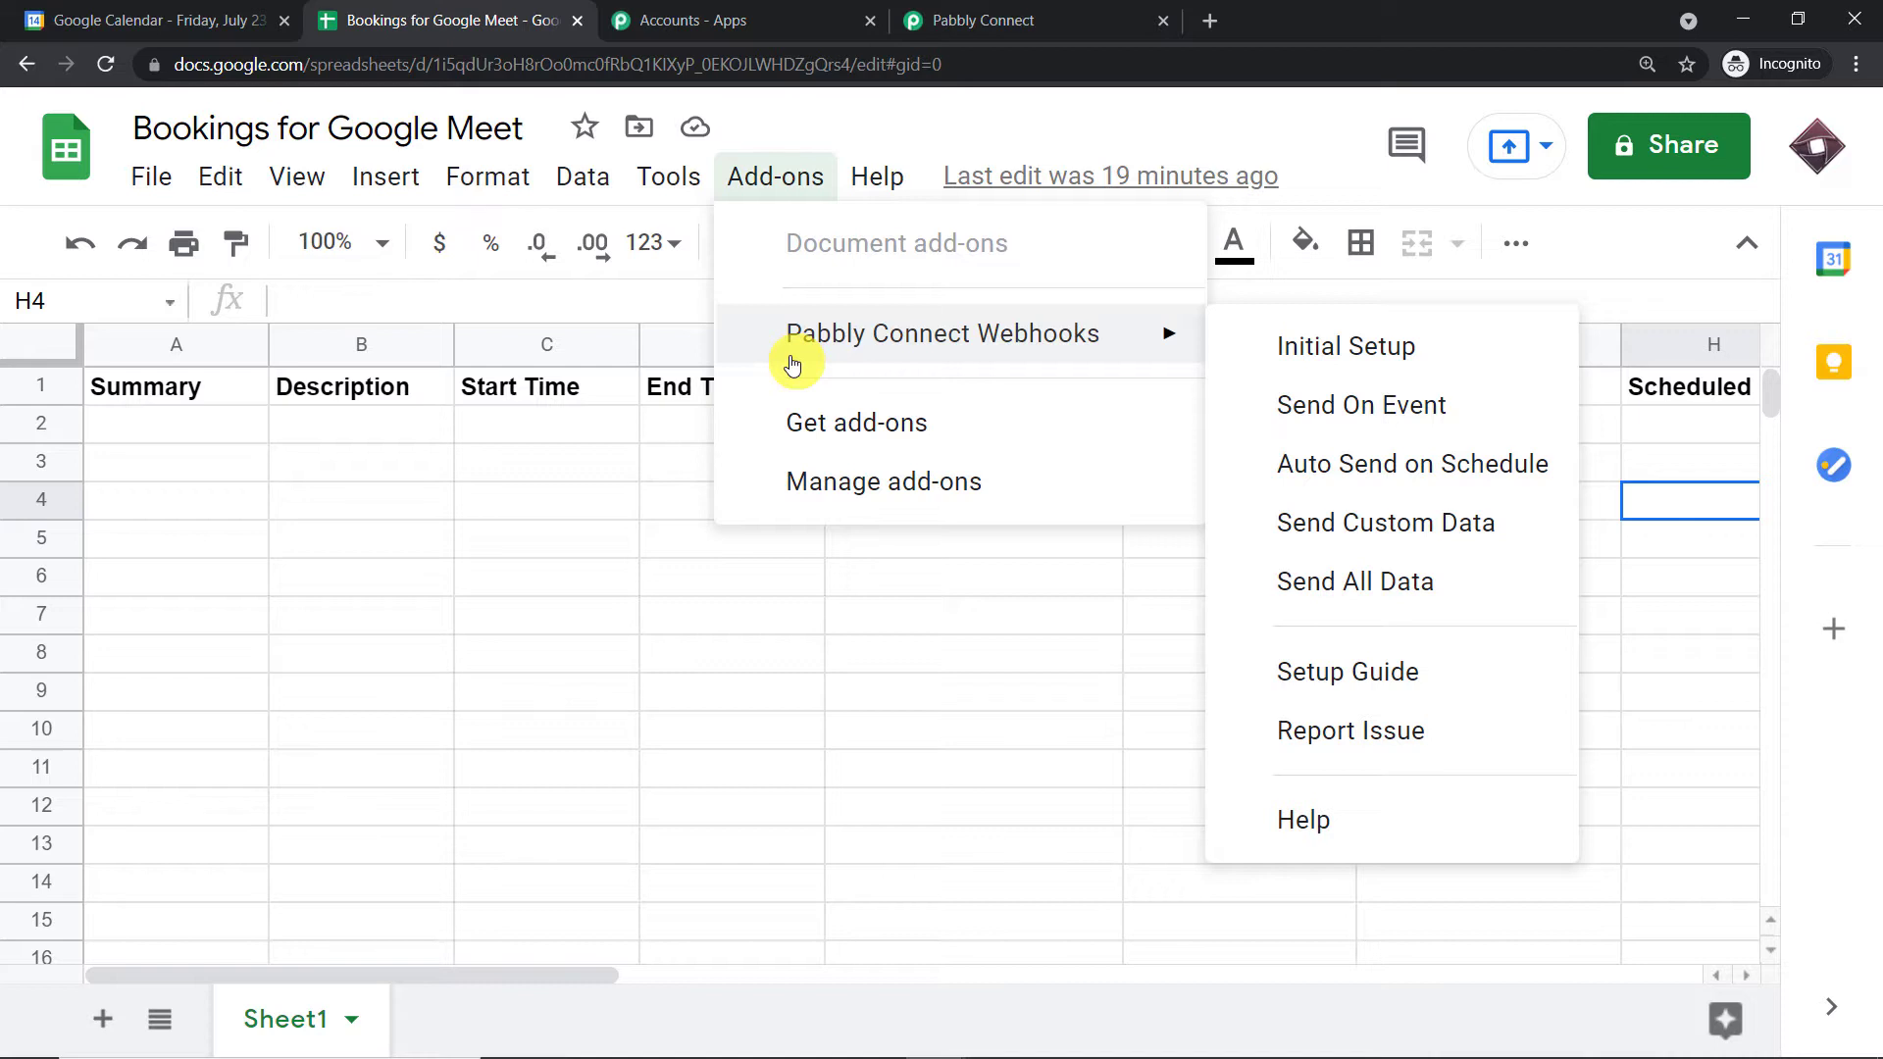
click(817, 425)
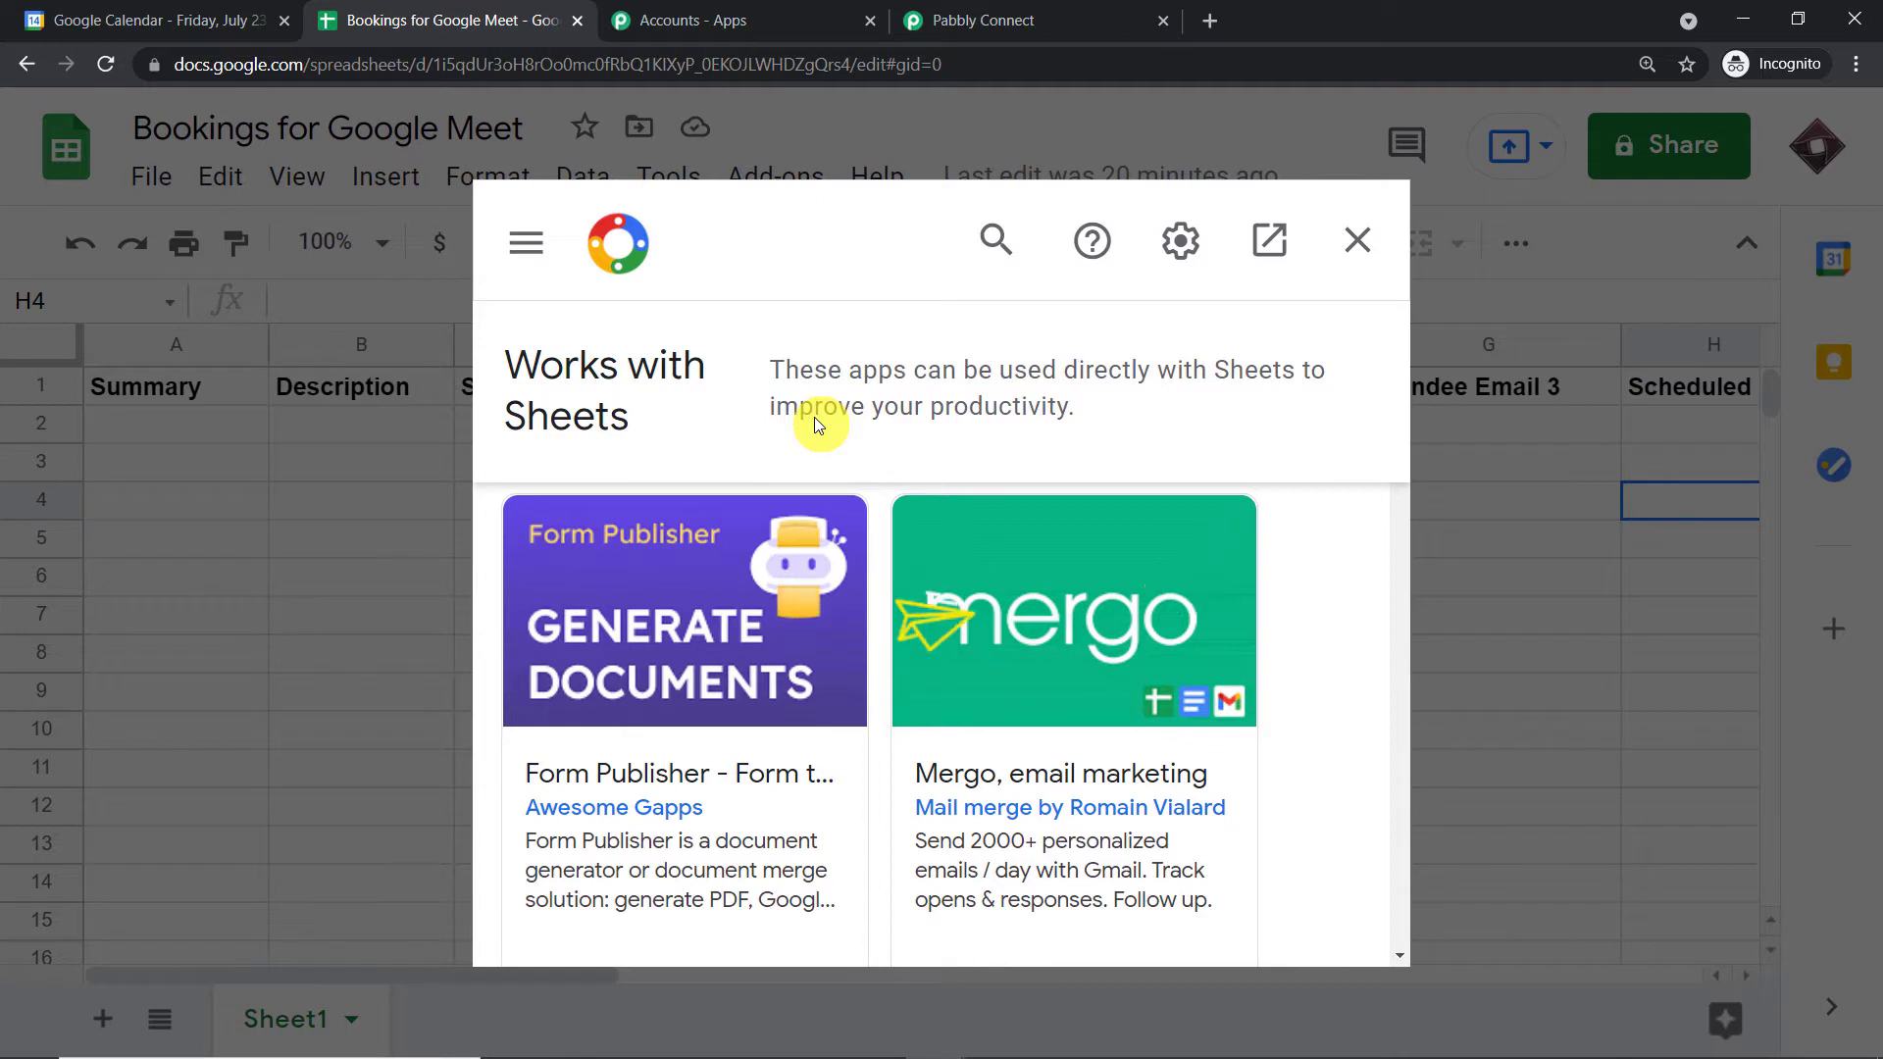
click(996, 240)
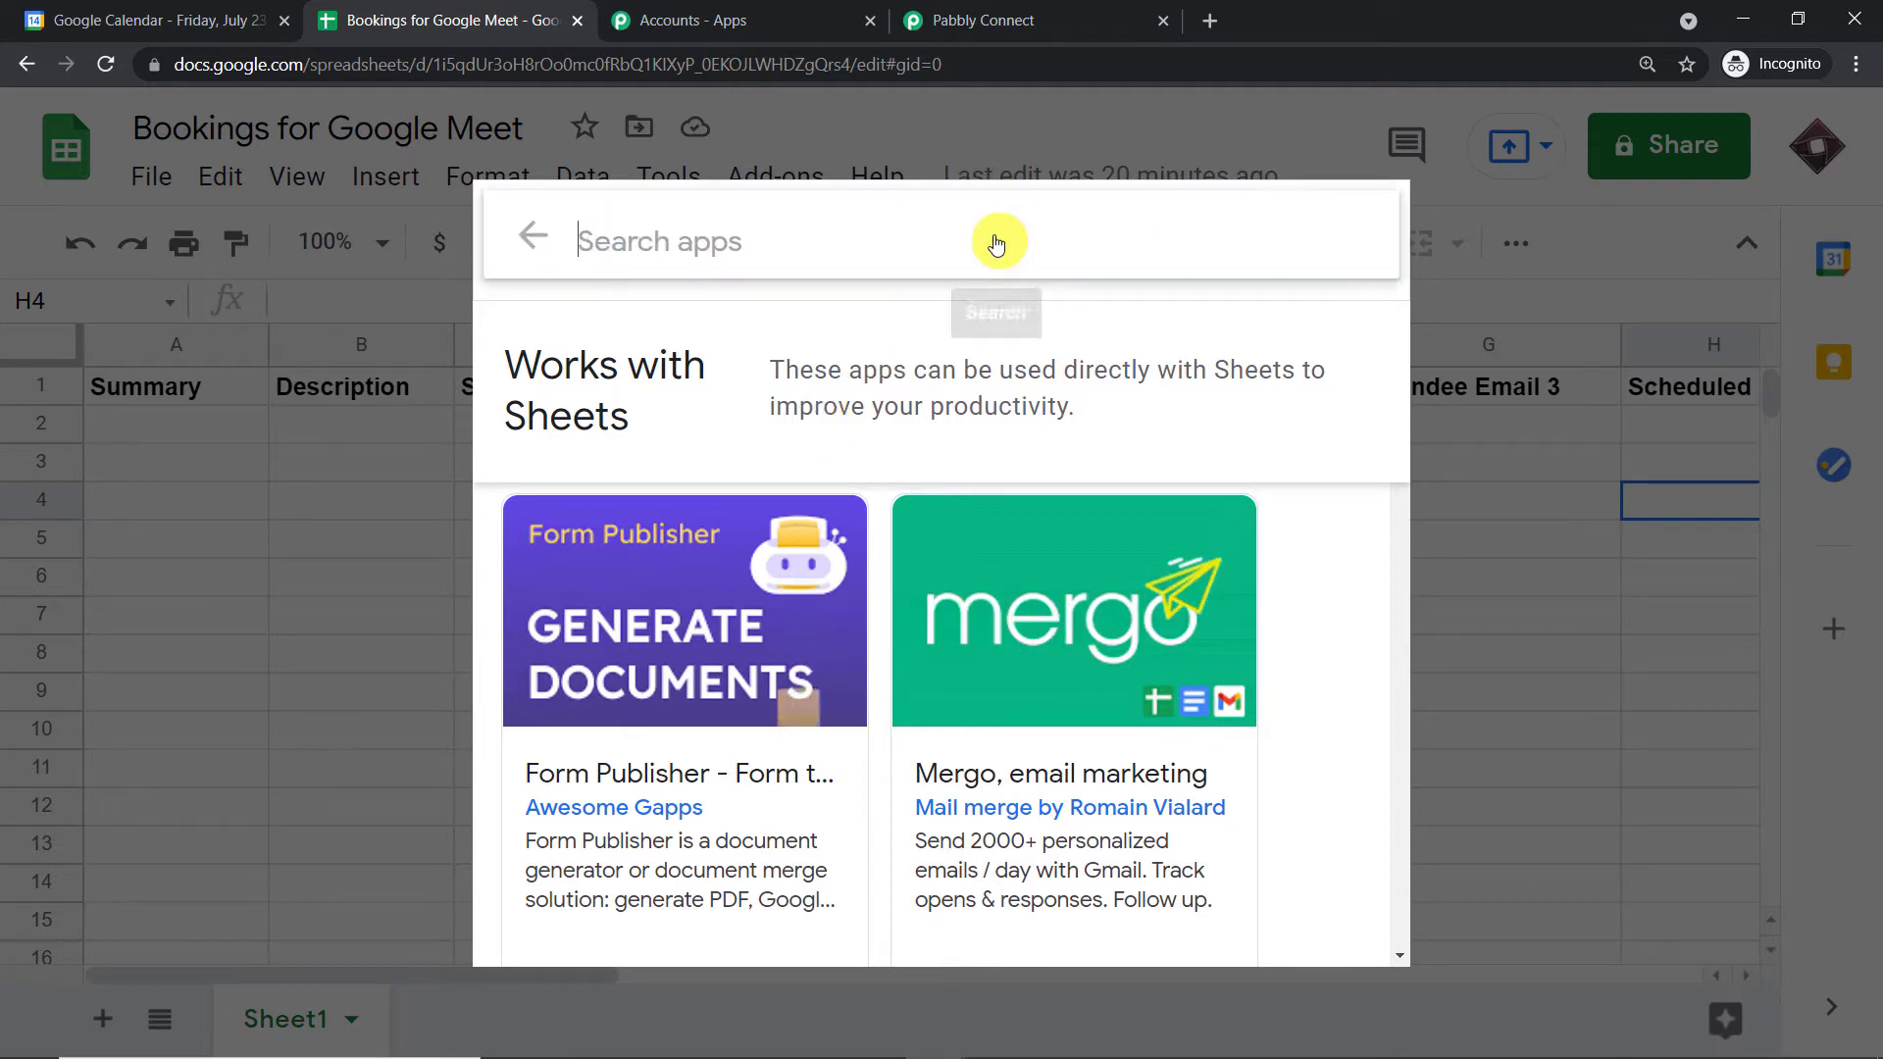
text(p)
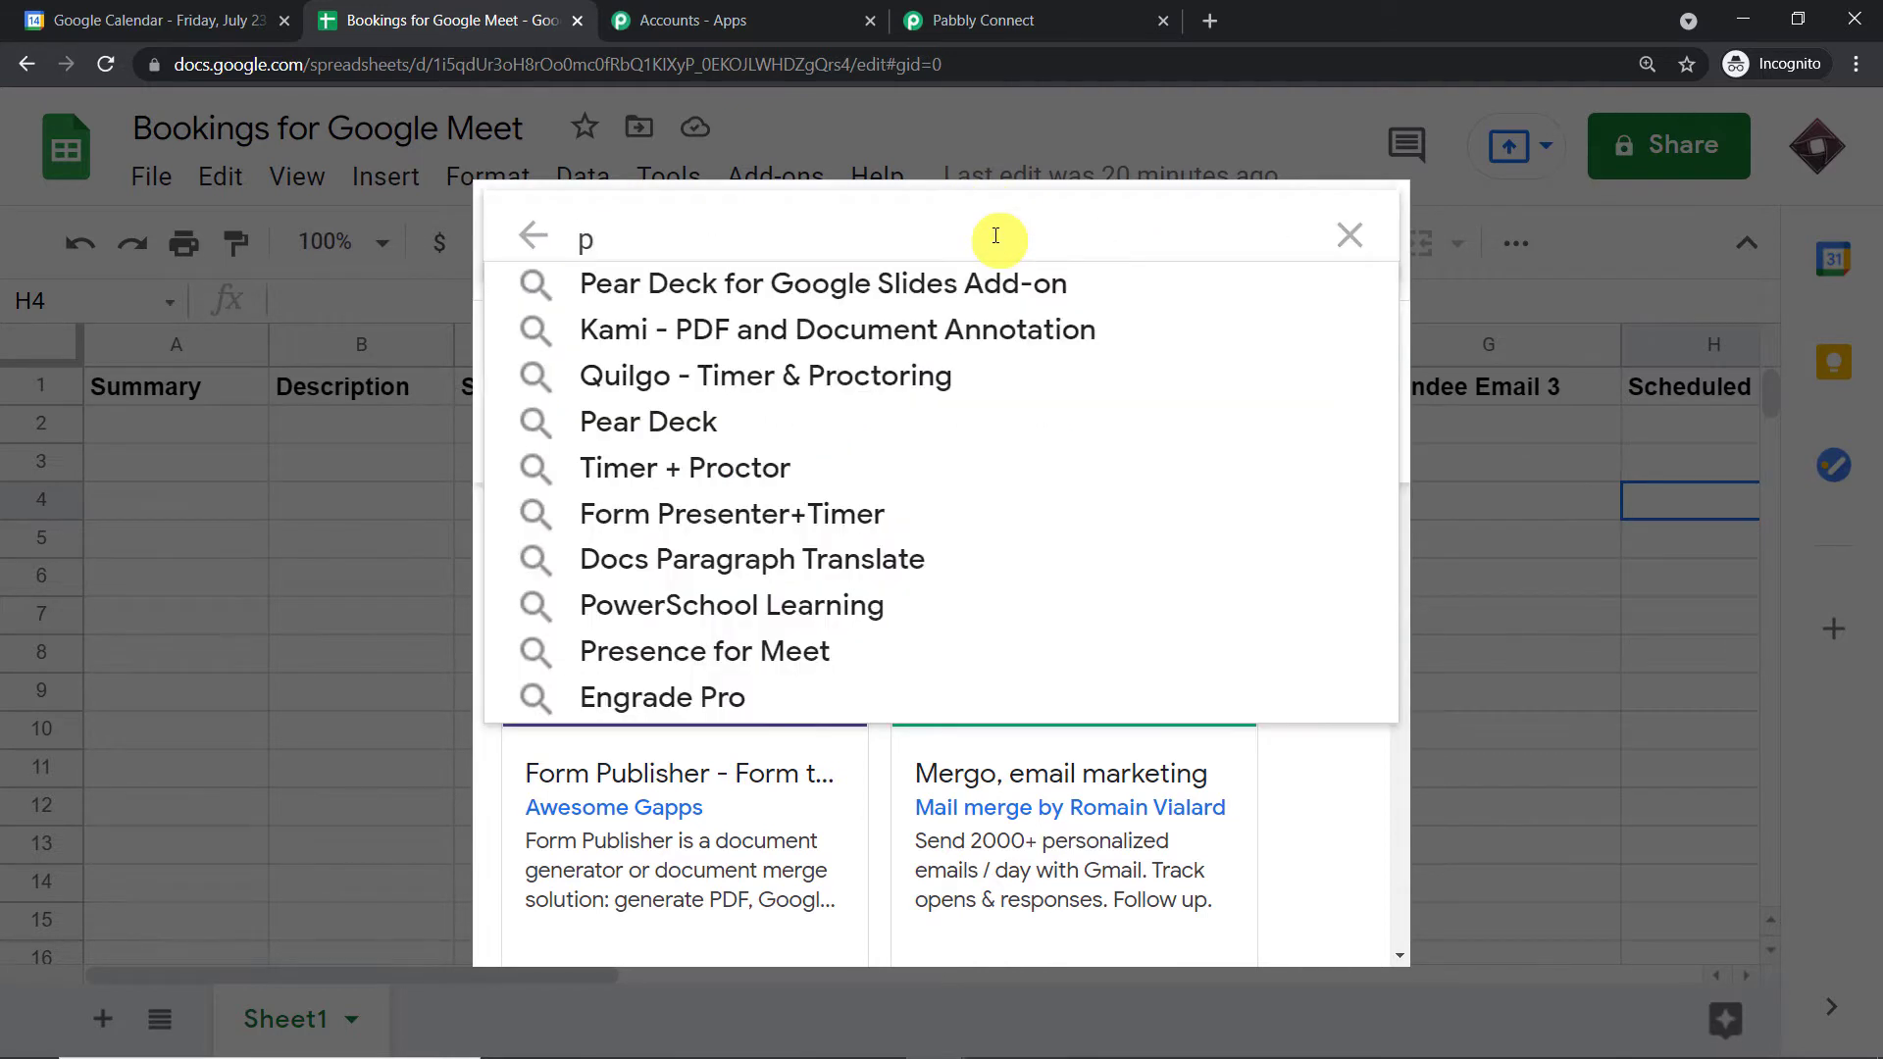
text(abbly)
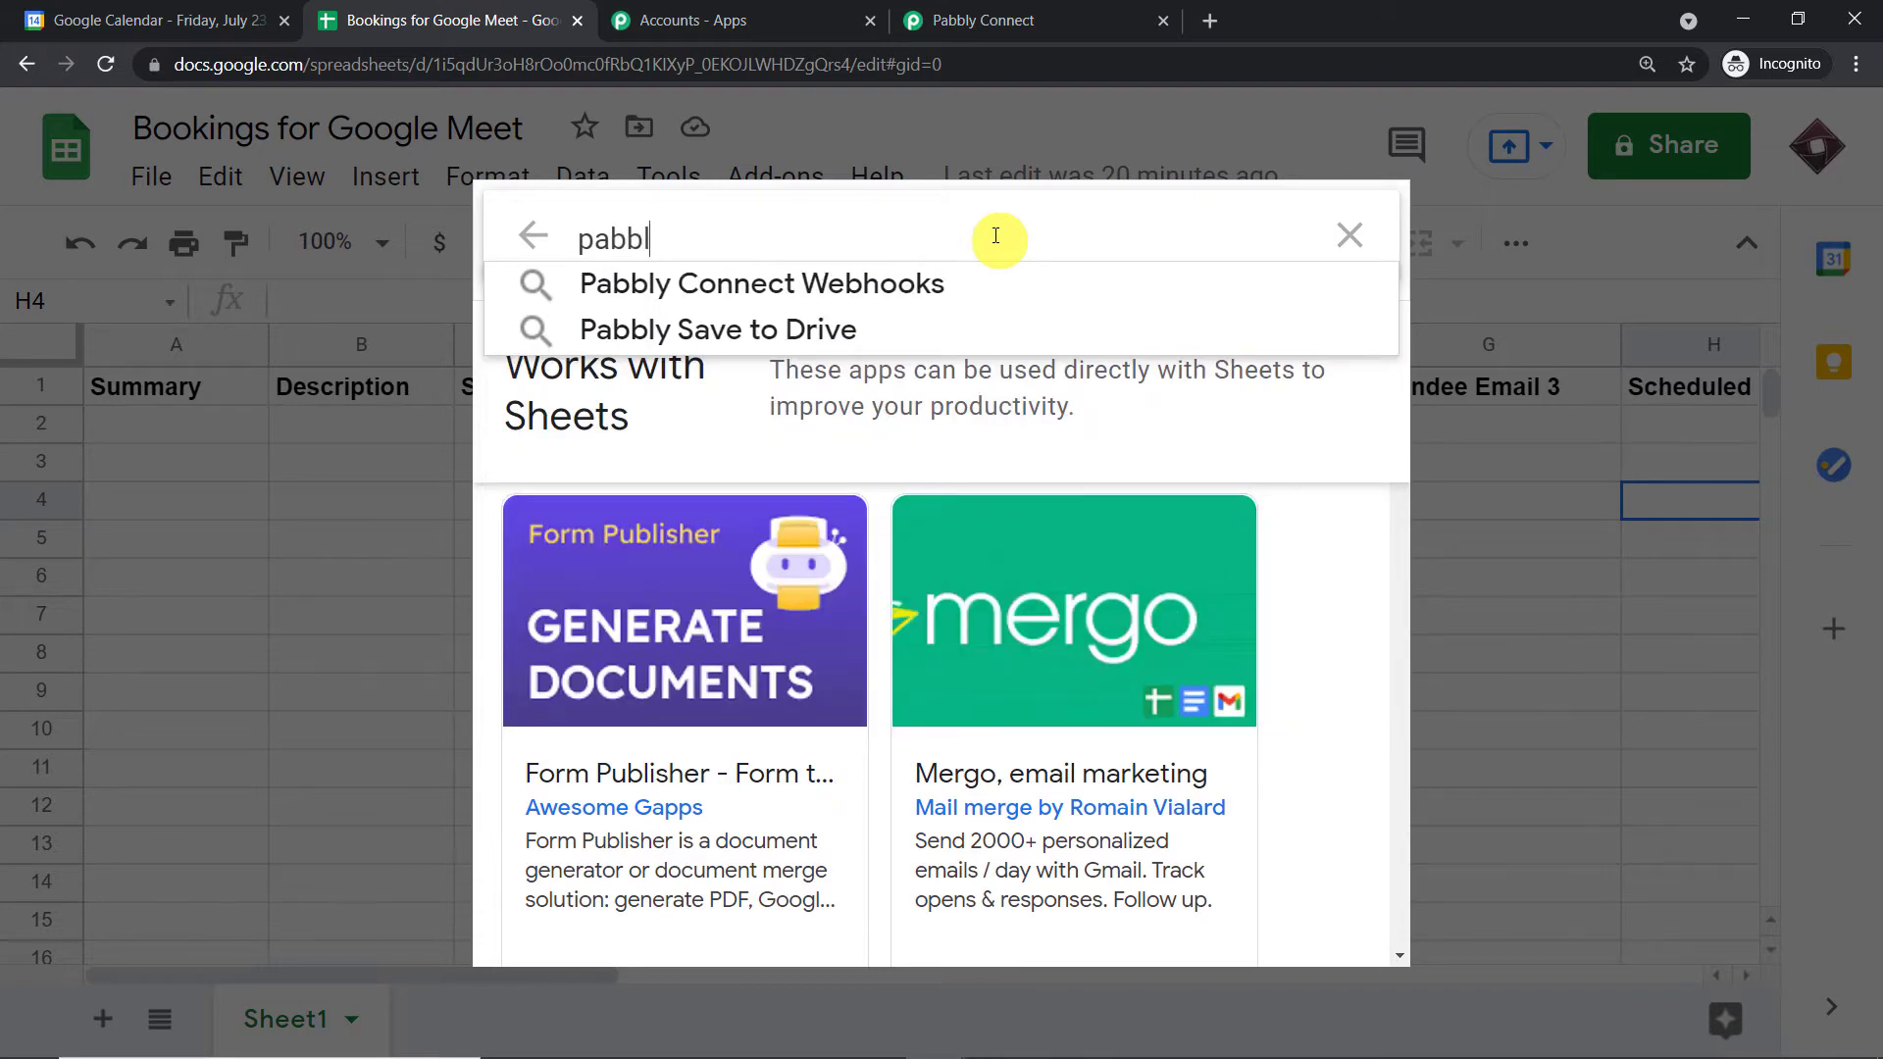
click(864, 286)
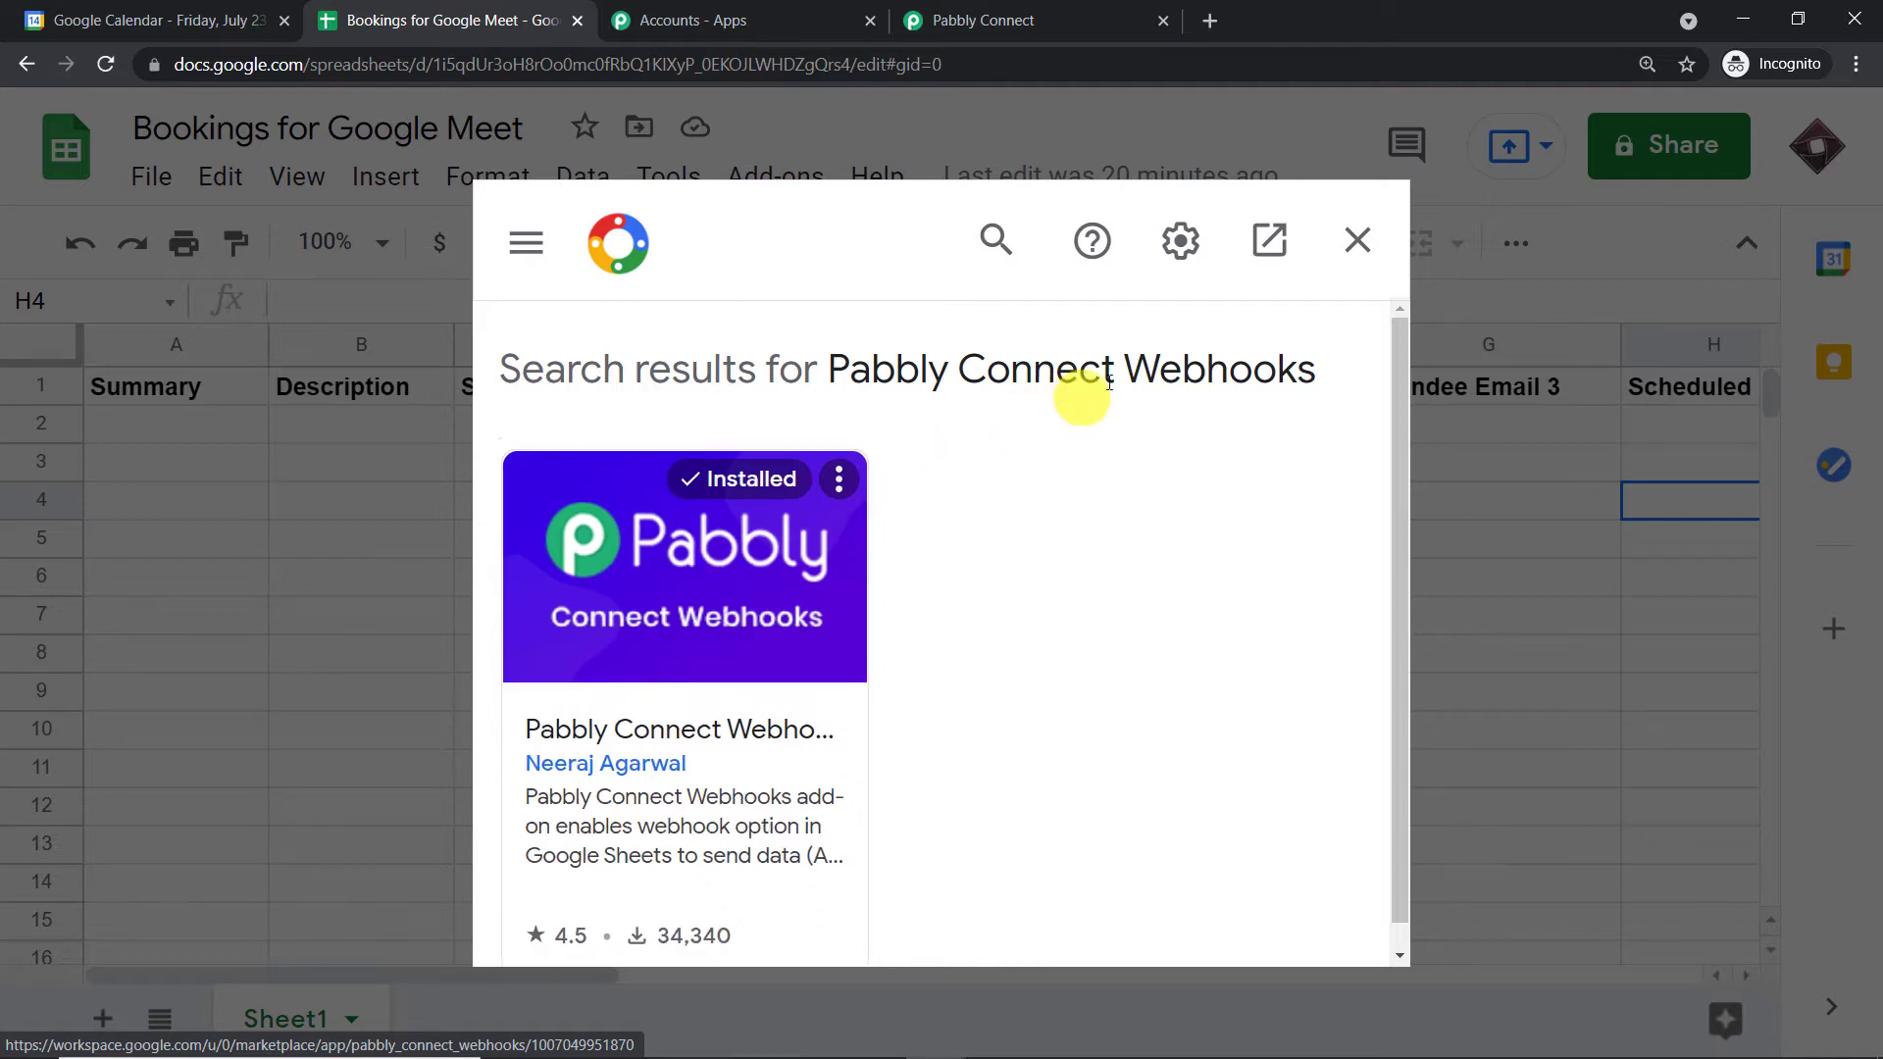
click(1360, 245)
drag(441, 974, 698, 1025)
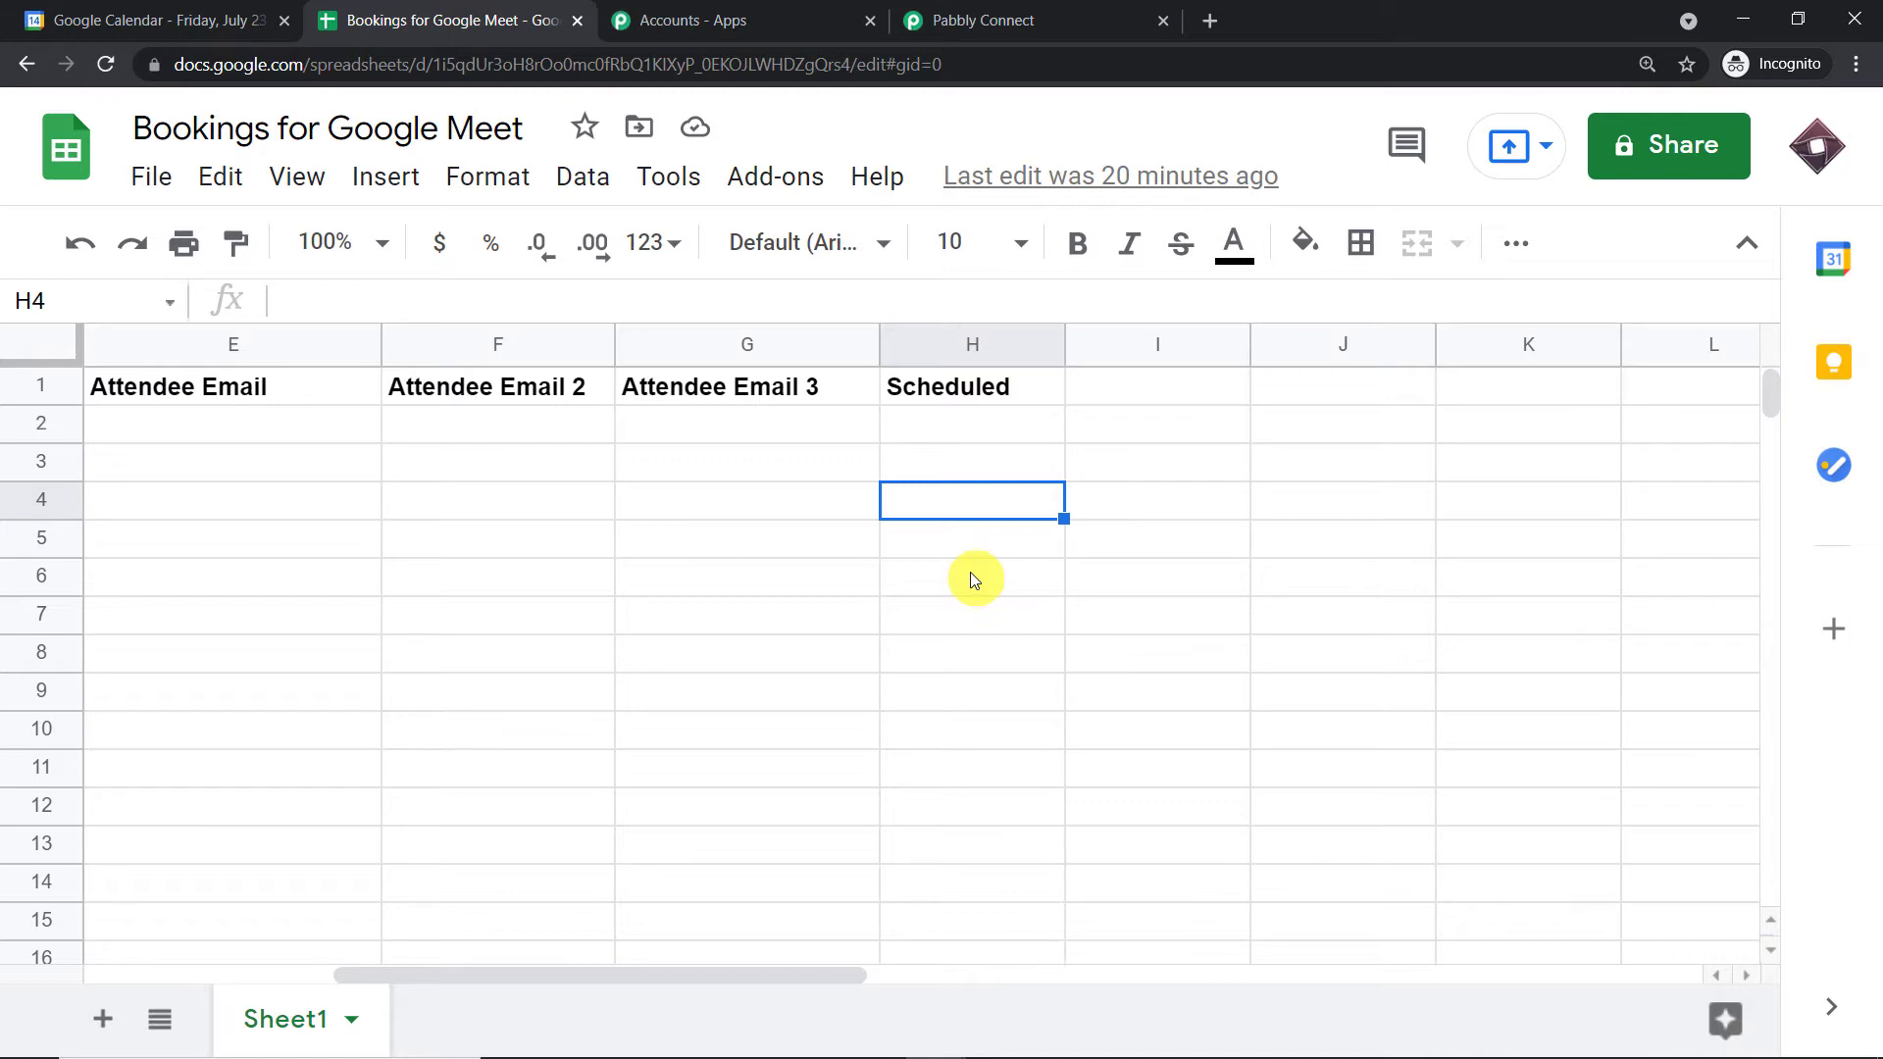
drag(663, 974, 425, 973)
Paste the workflow's copied webhook URL into the Pabbly Connect Webhooks Initial Setup.
click(773, 188)
mouse_move(799, 336)
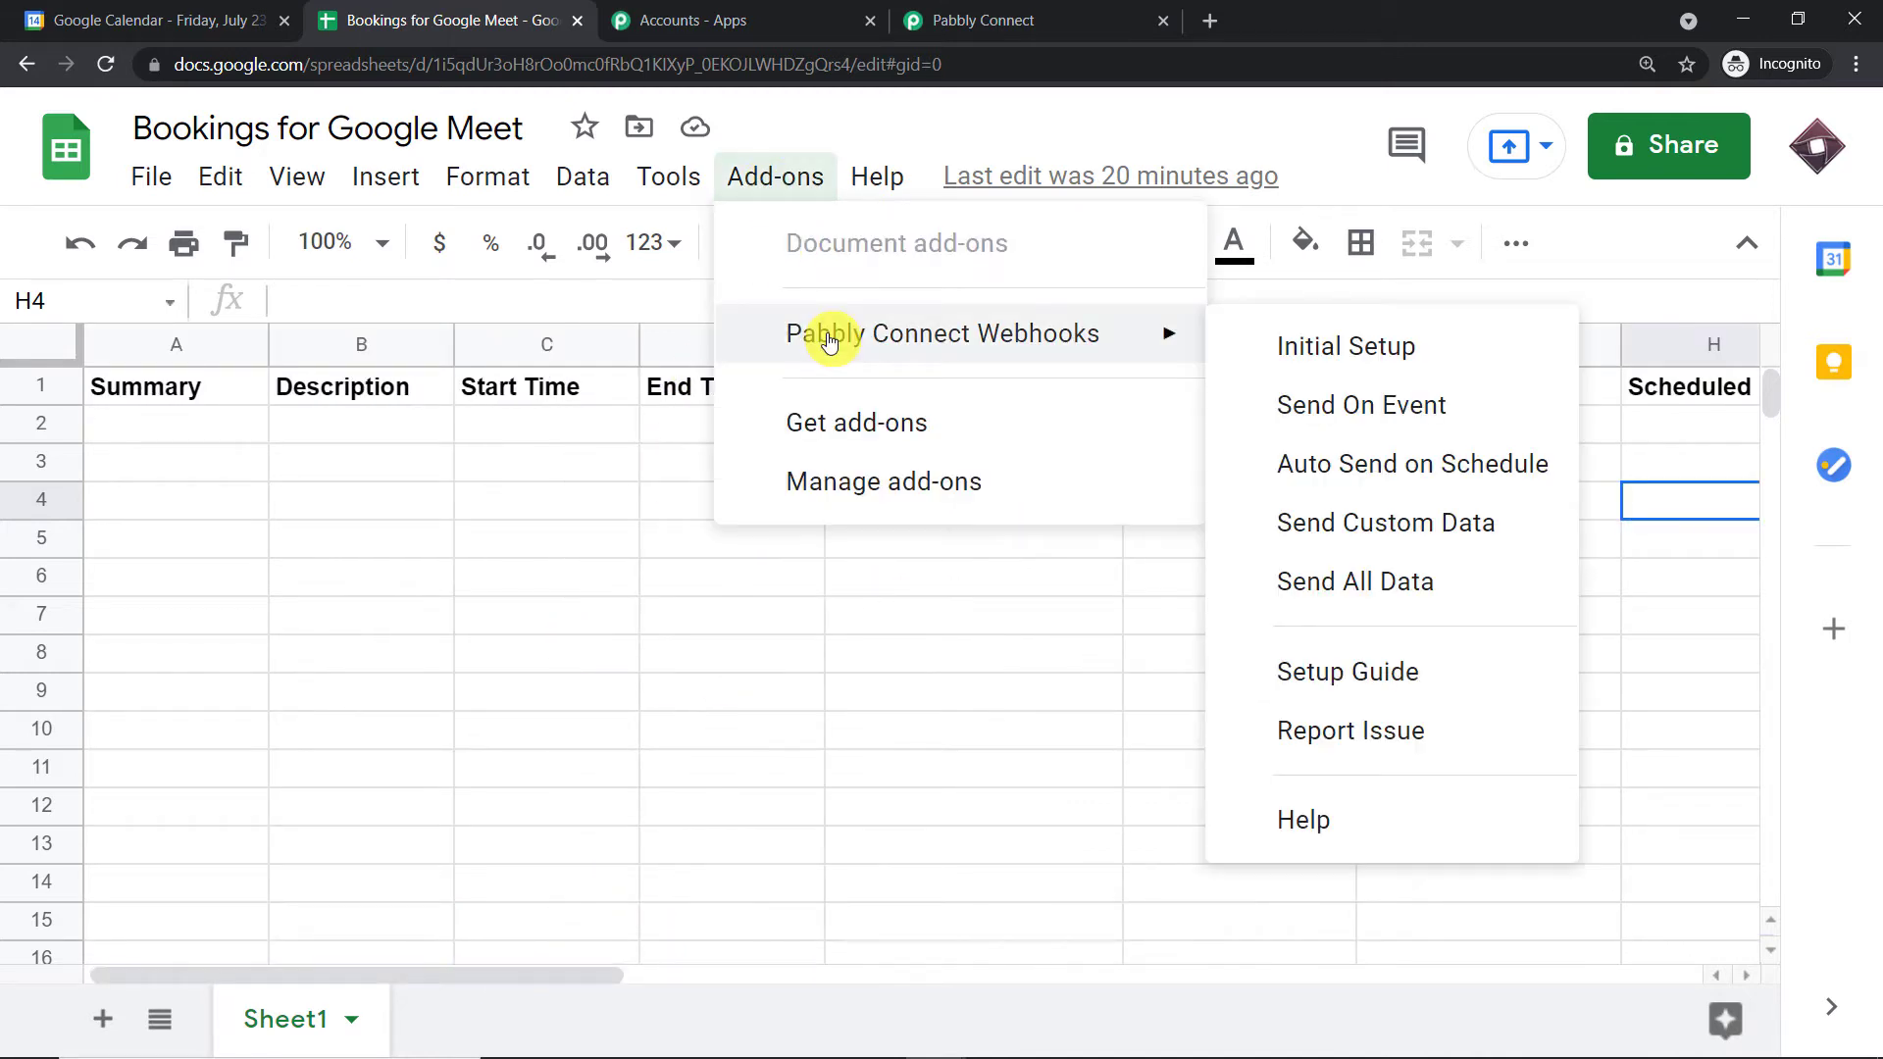
click(1286, 359)
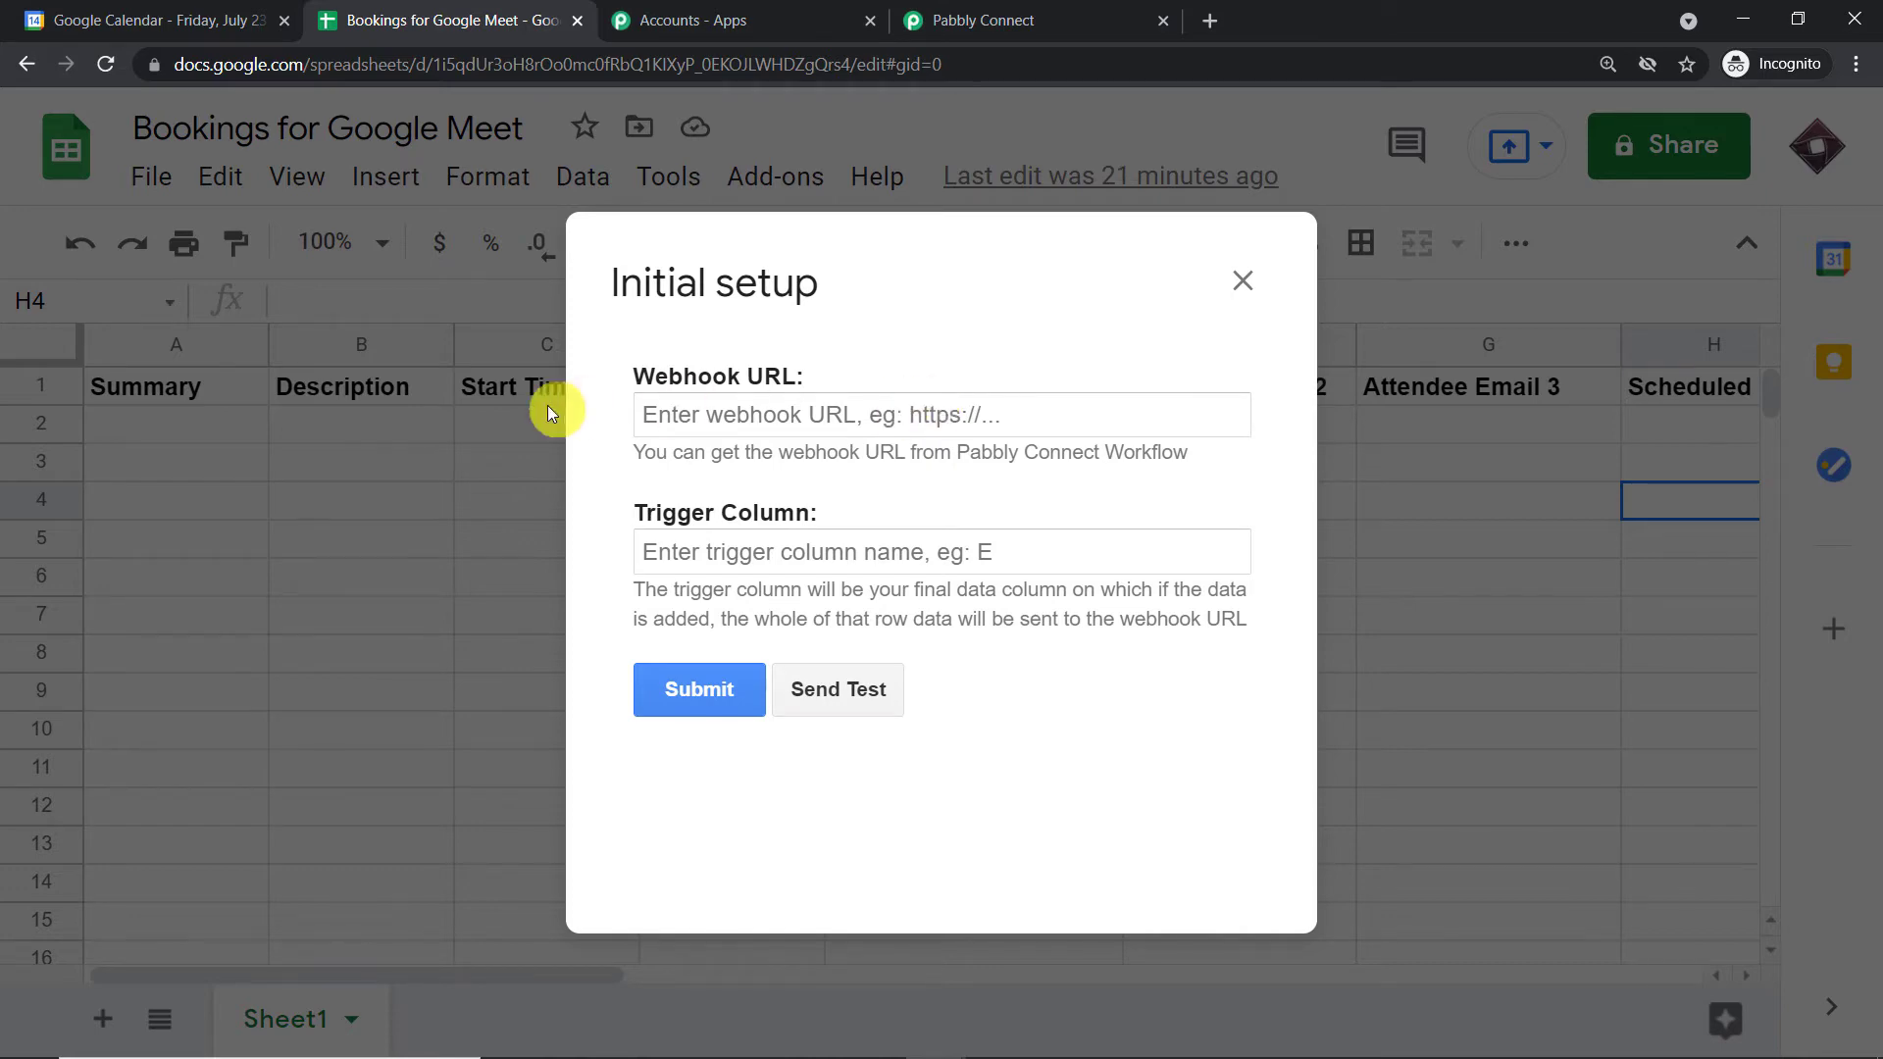
click(1087, 19)
scroll(1451, 628, down, 3)
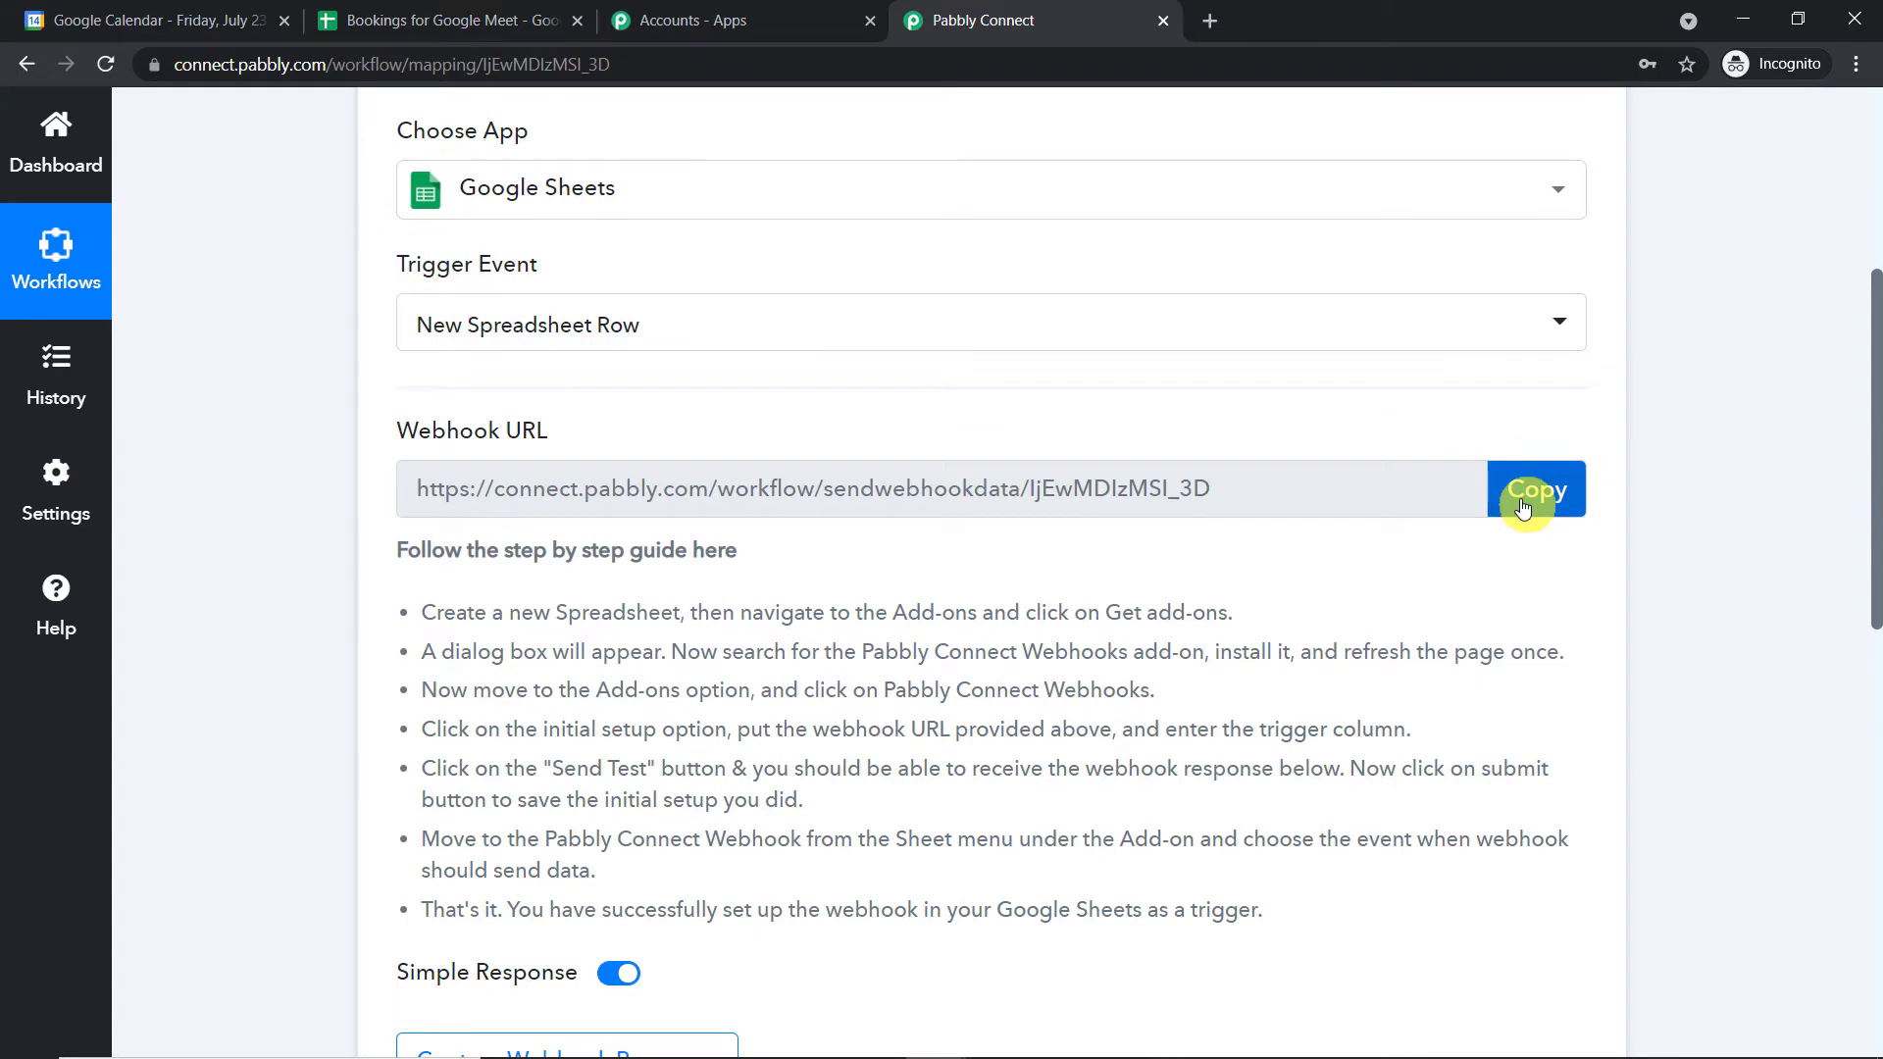
click(1524, 489)
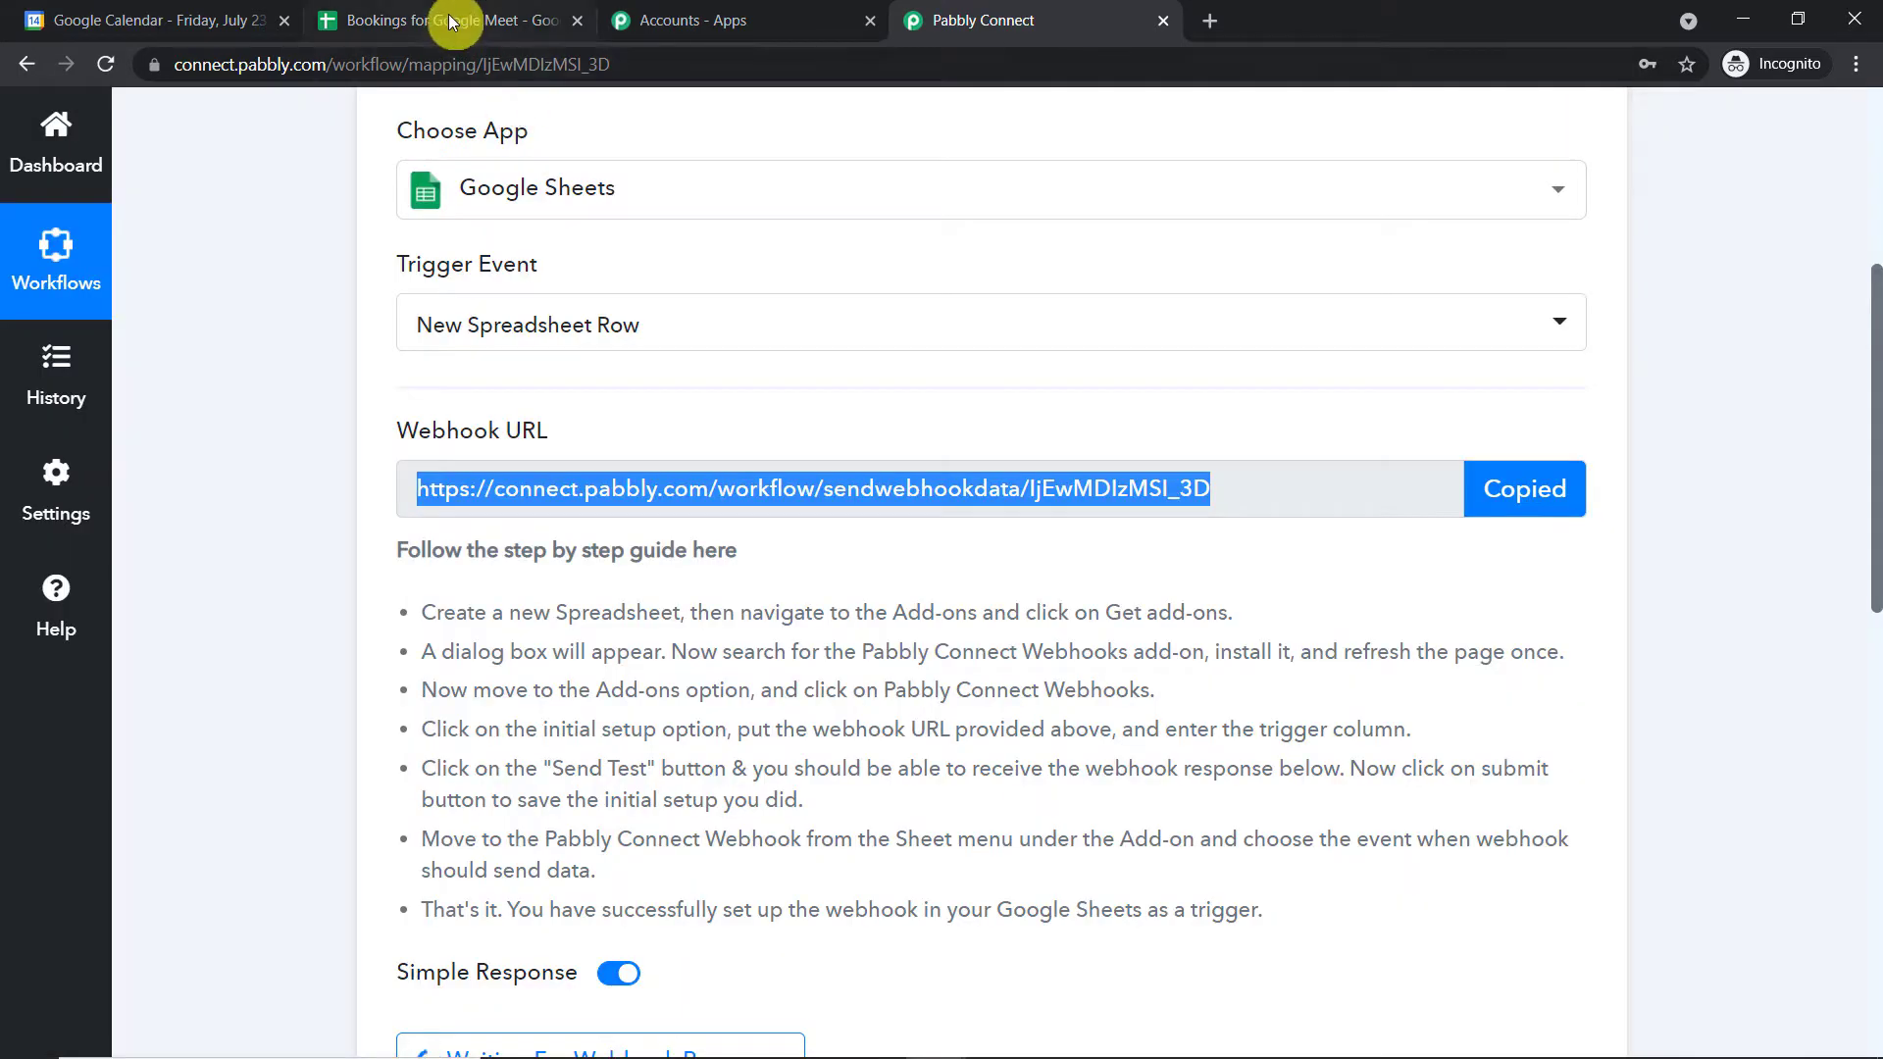
click(451, 20)
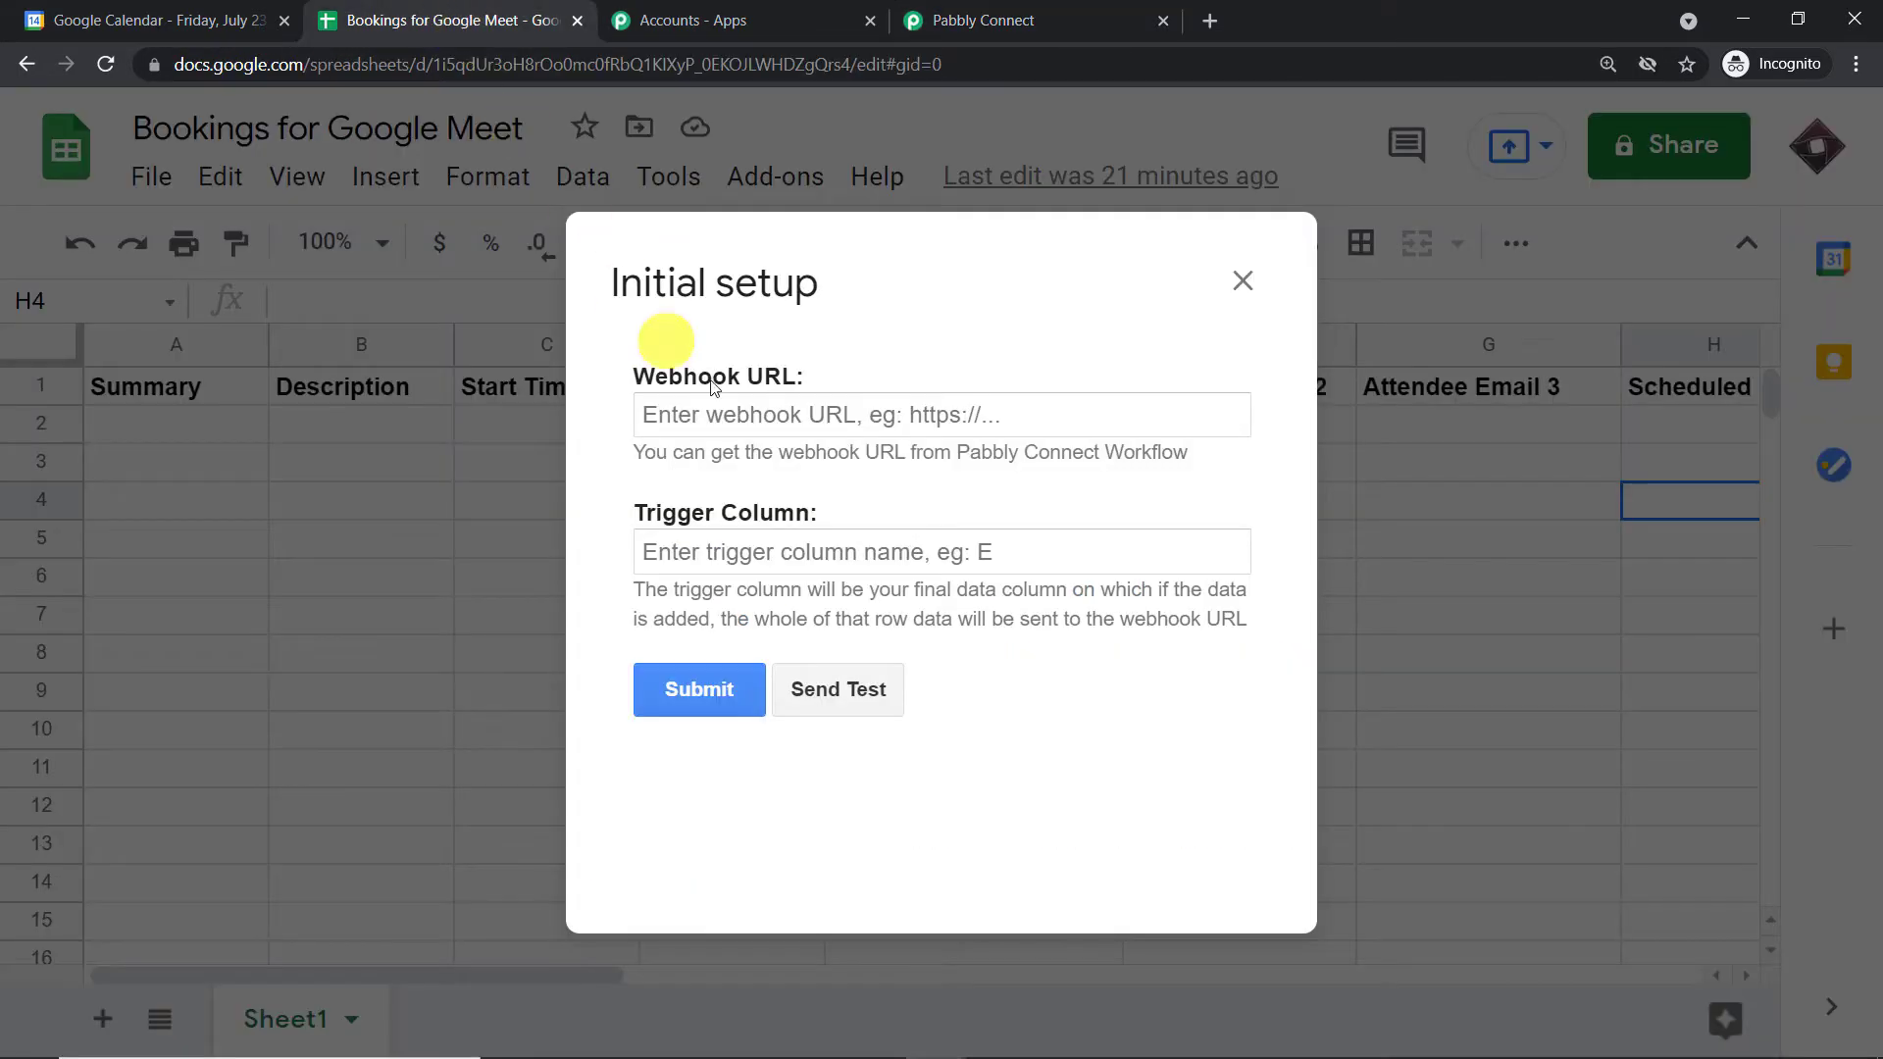
click(723, 414)
right_click(738, 413)
click(796, 599)
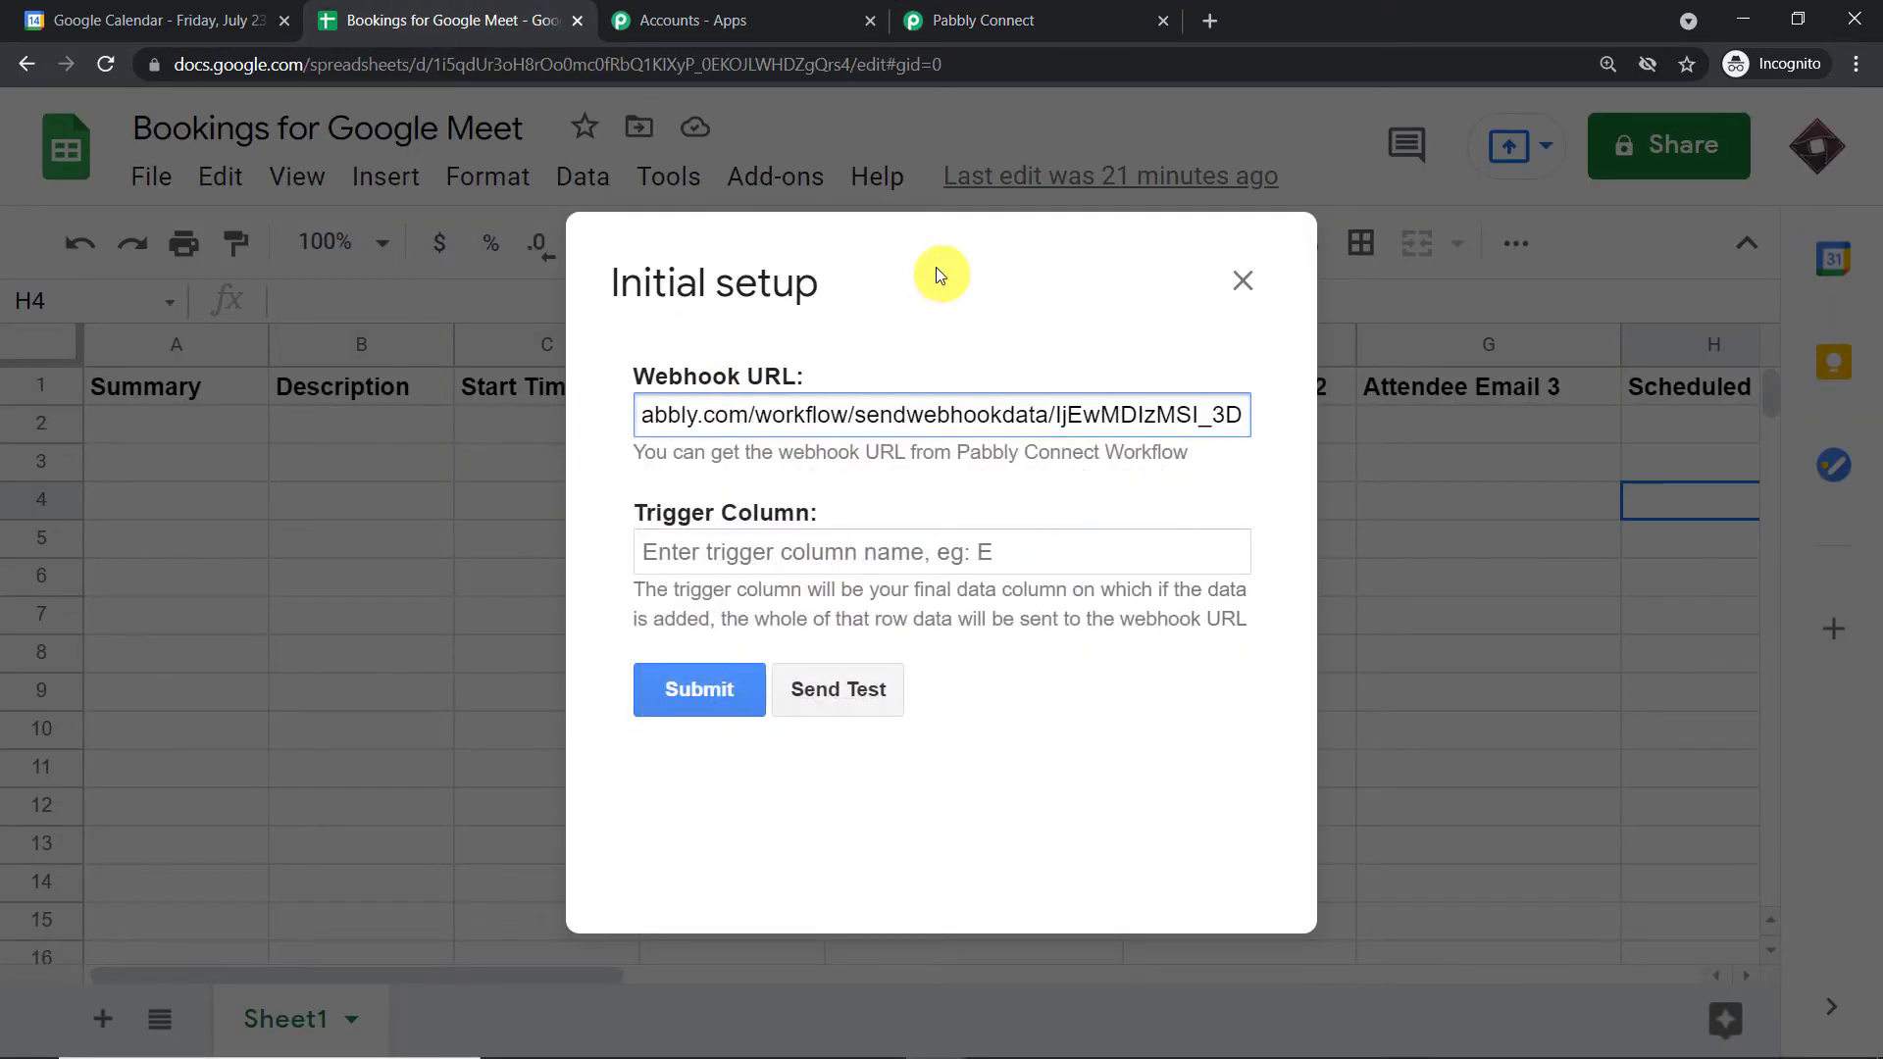
Set the Trigger Column to H and submit the webhook setup.
click(804, 554)
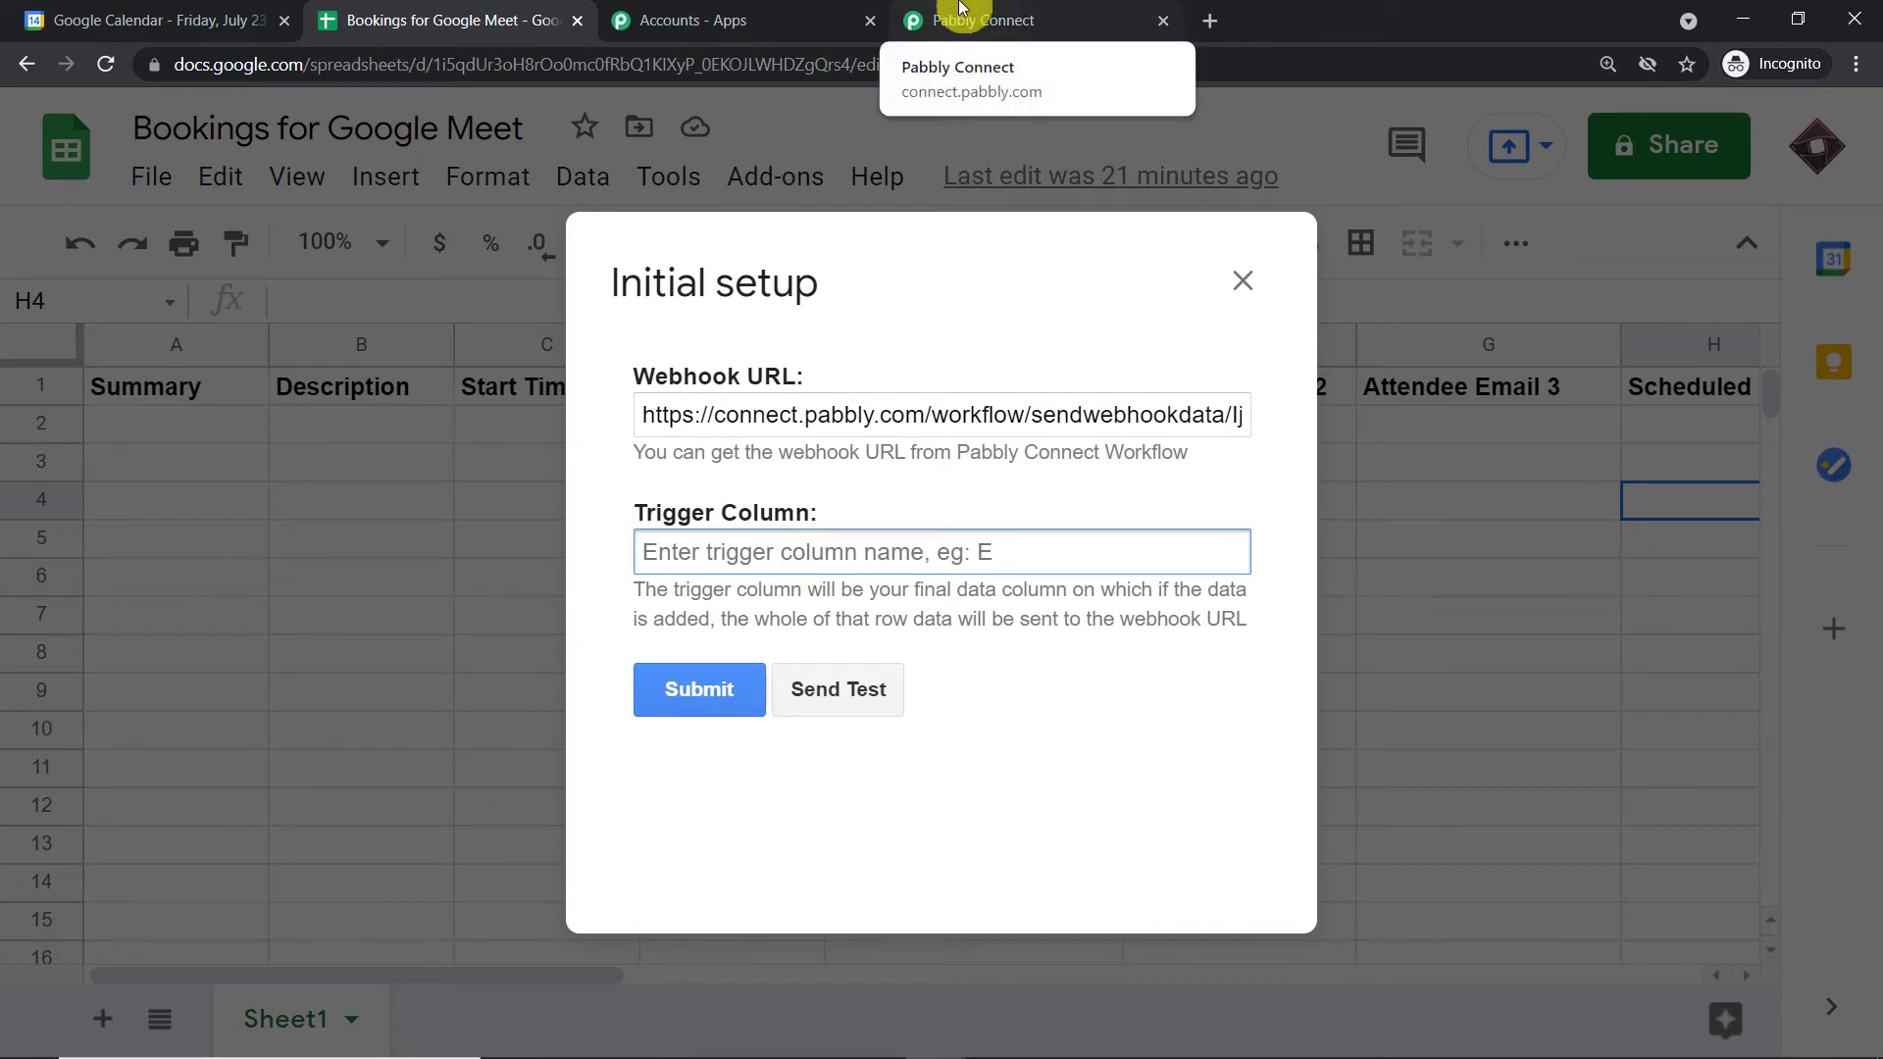
text(H)
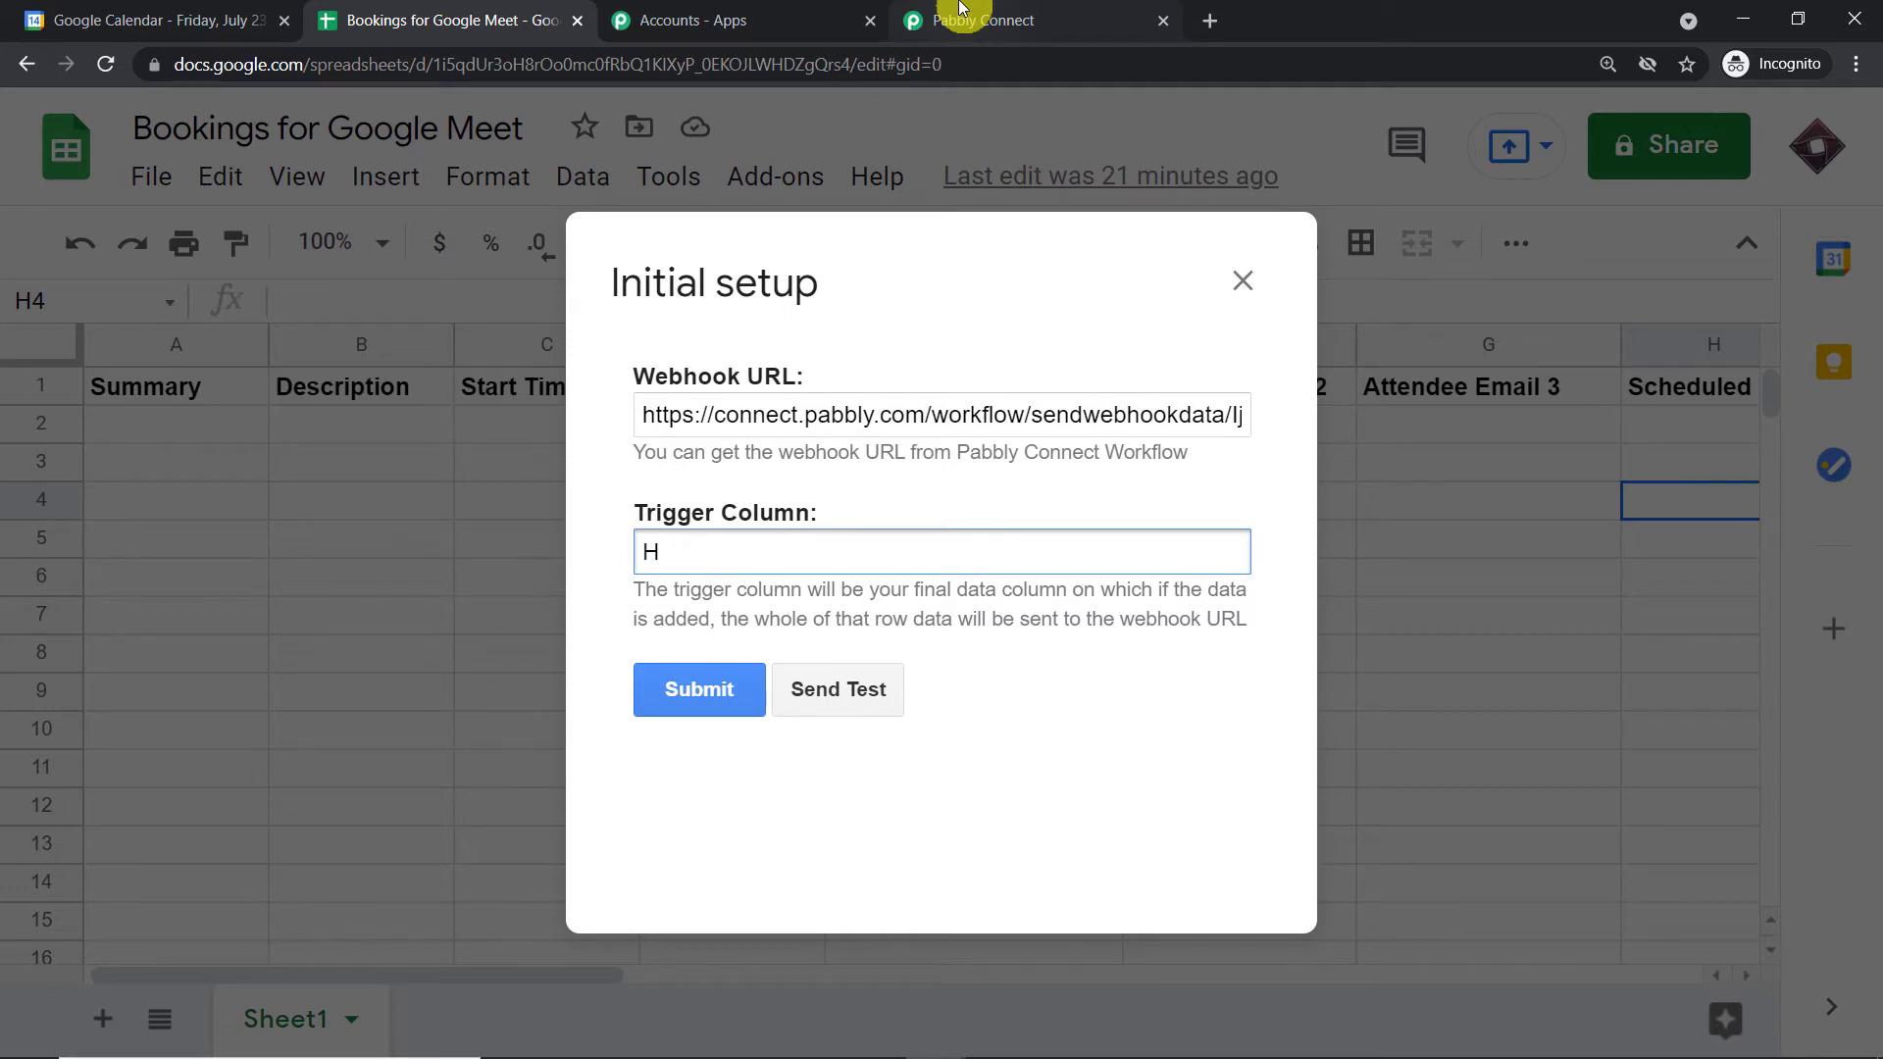
click(816, 324)
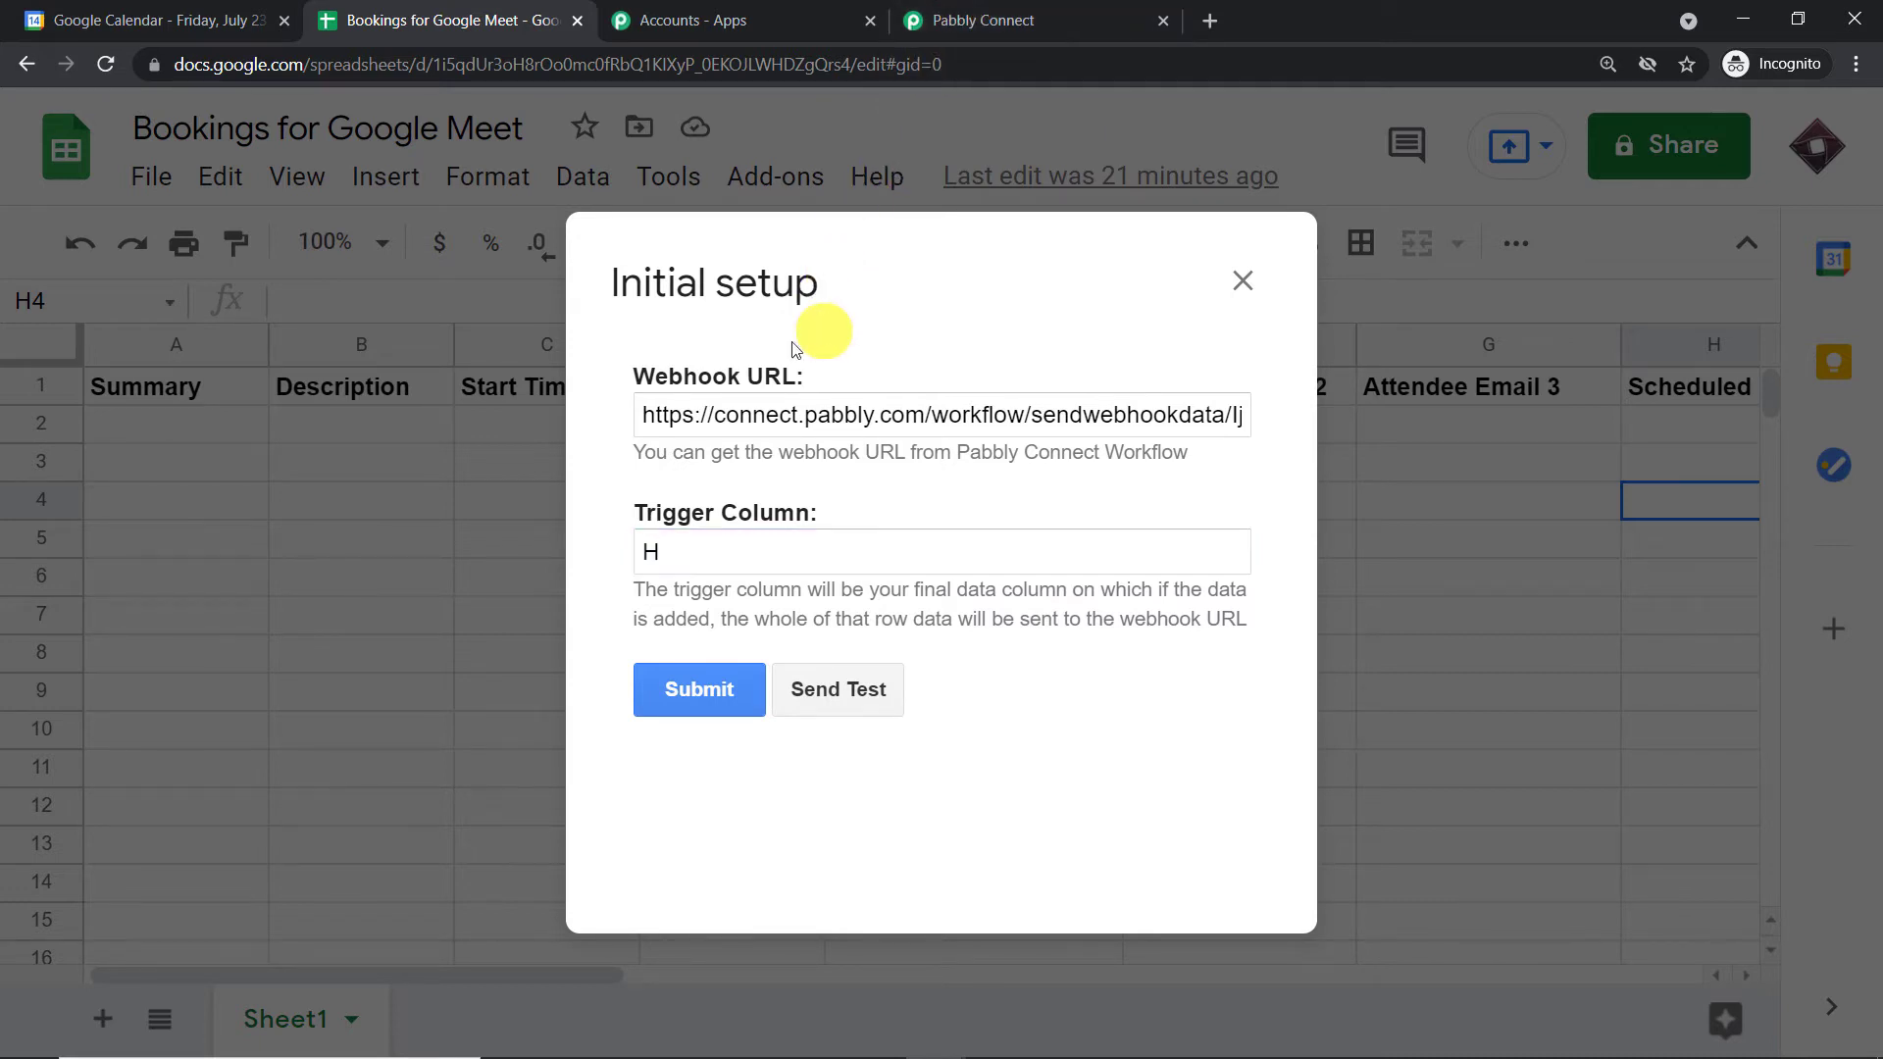
click(700, 703)
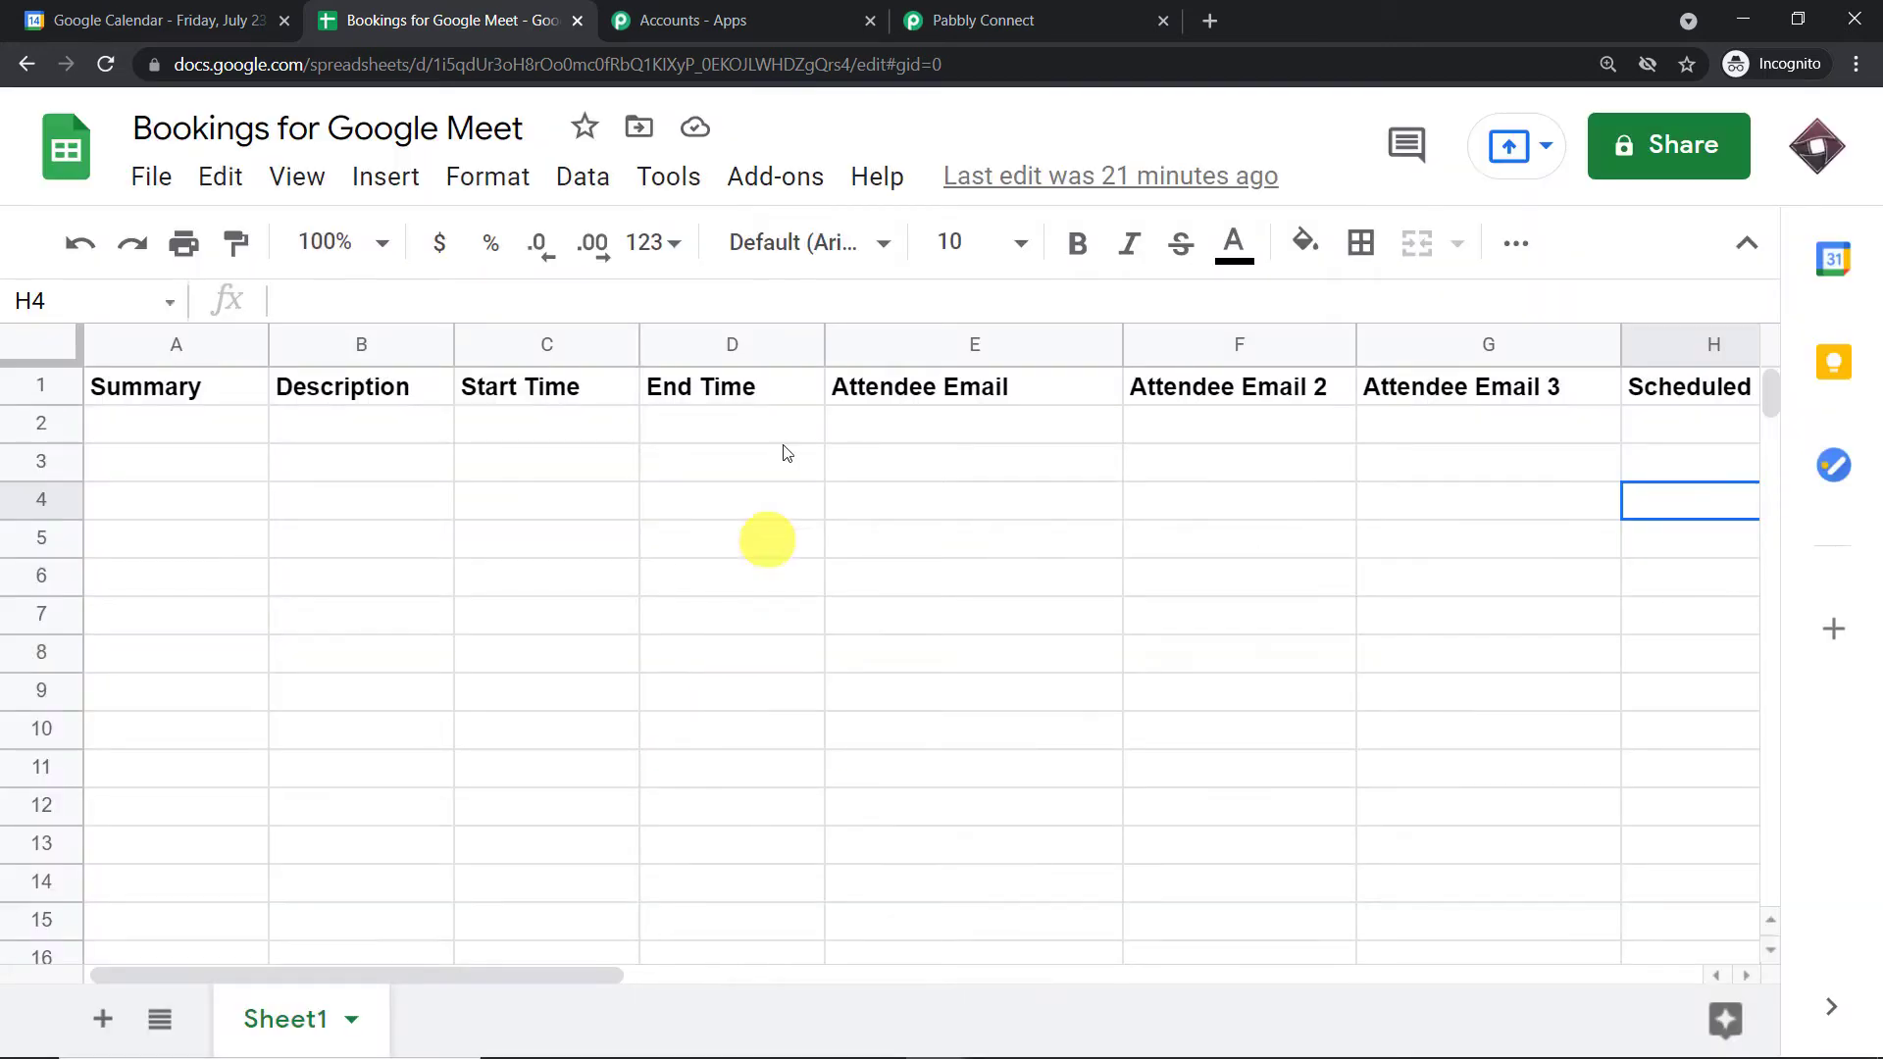
Set the add-on to Send On Event, then go back to Pabbly Connect's waiting trigger.
click(780, 177)
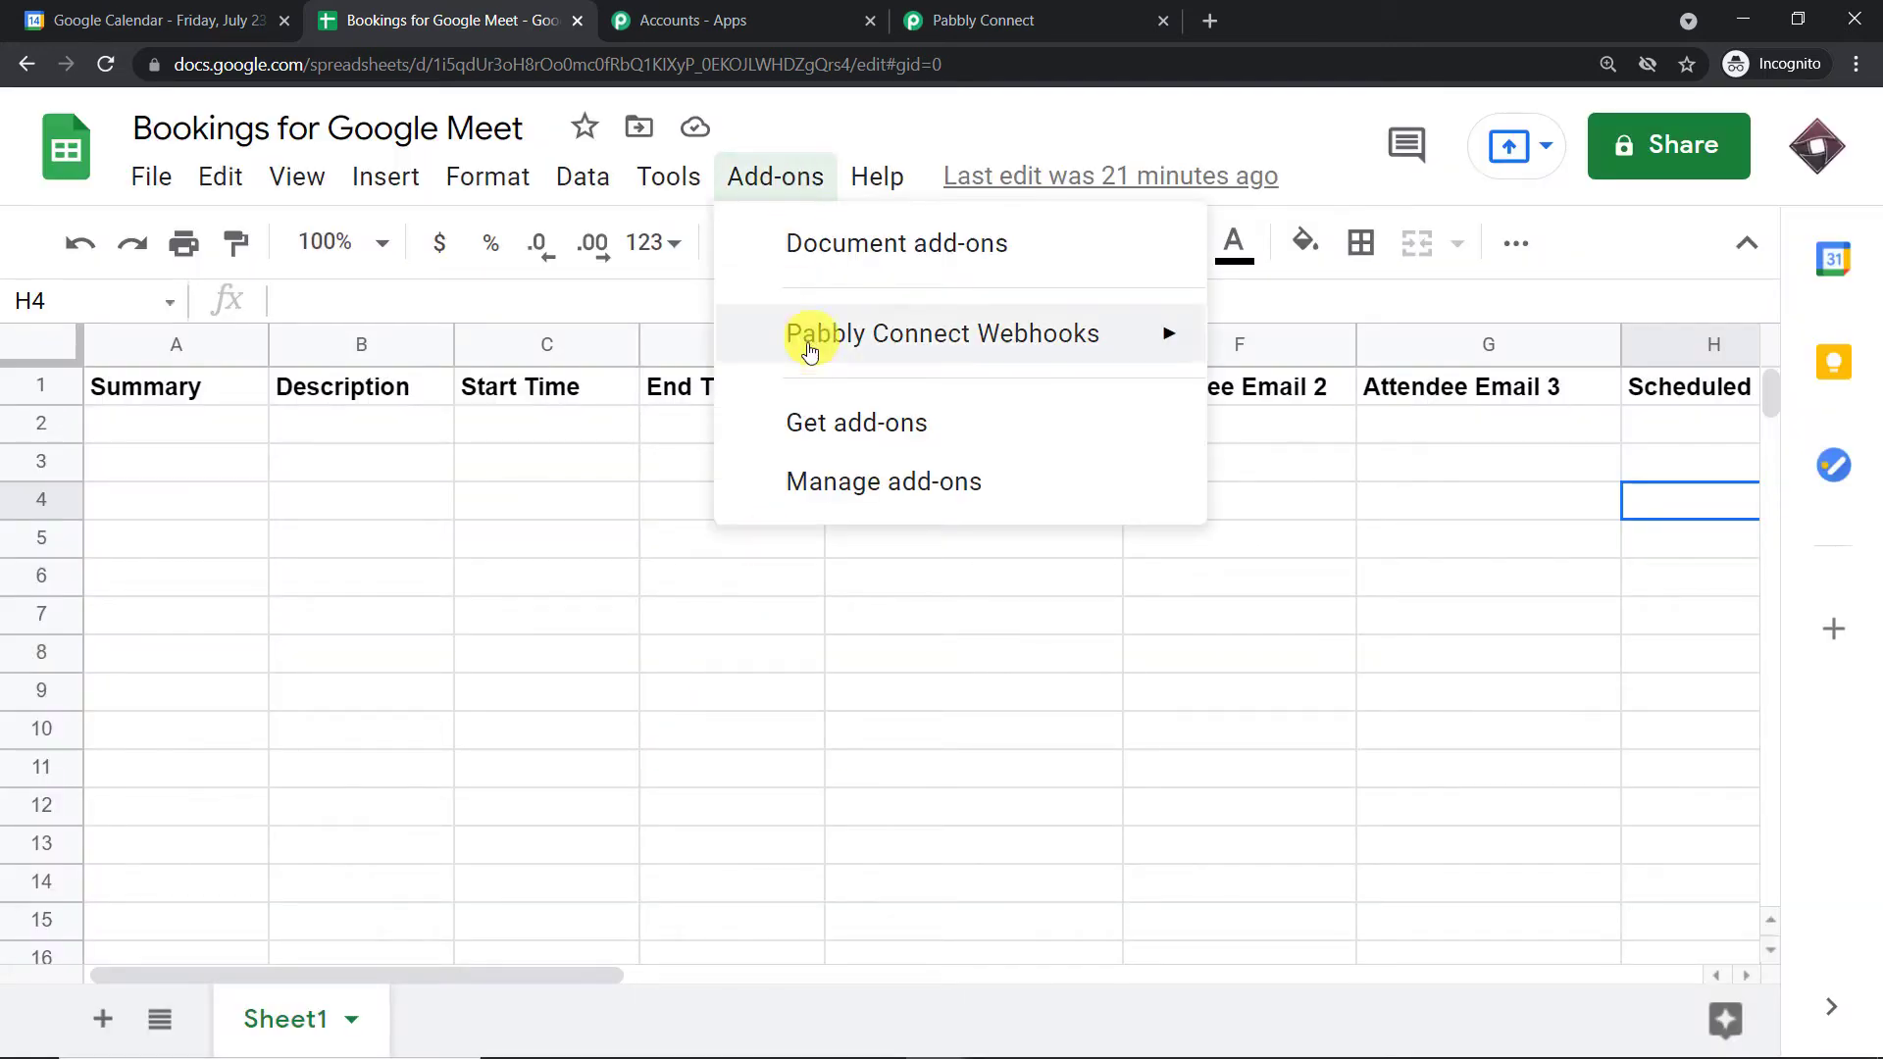
mouse_move(803, 348)
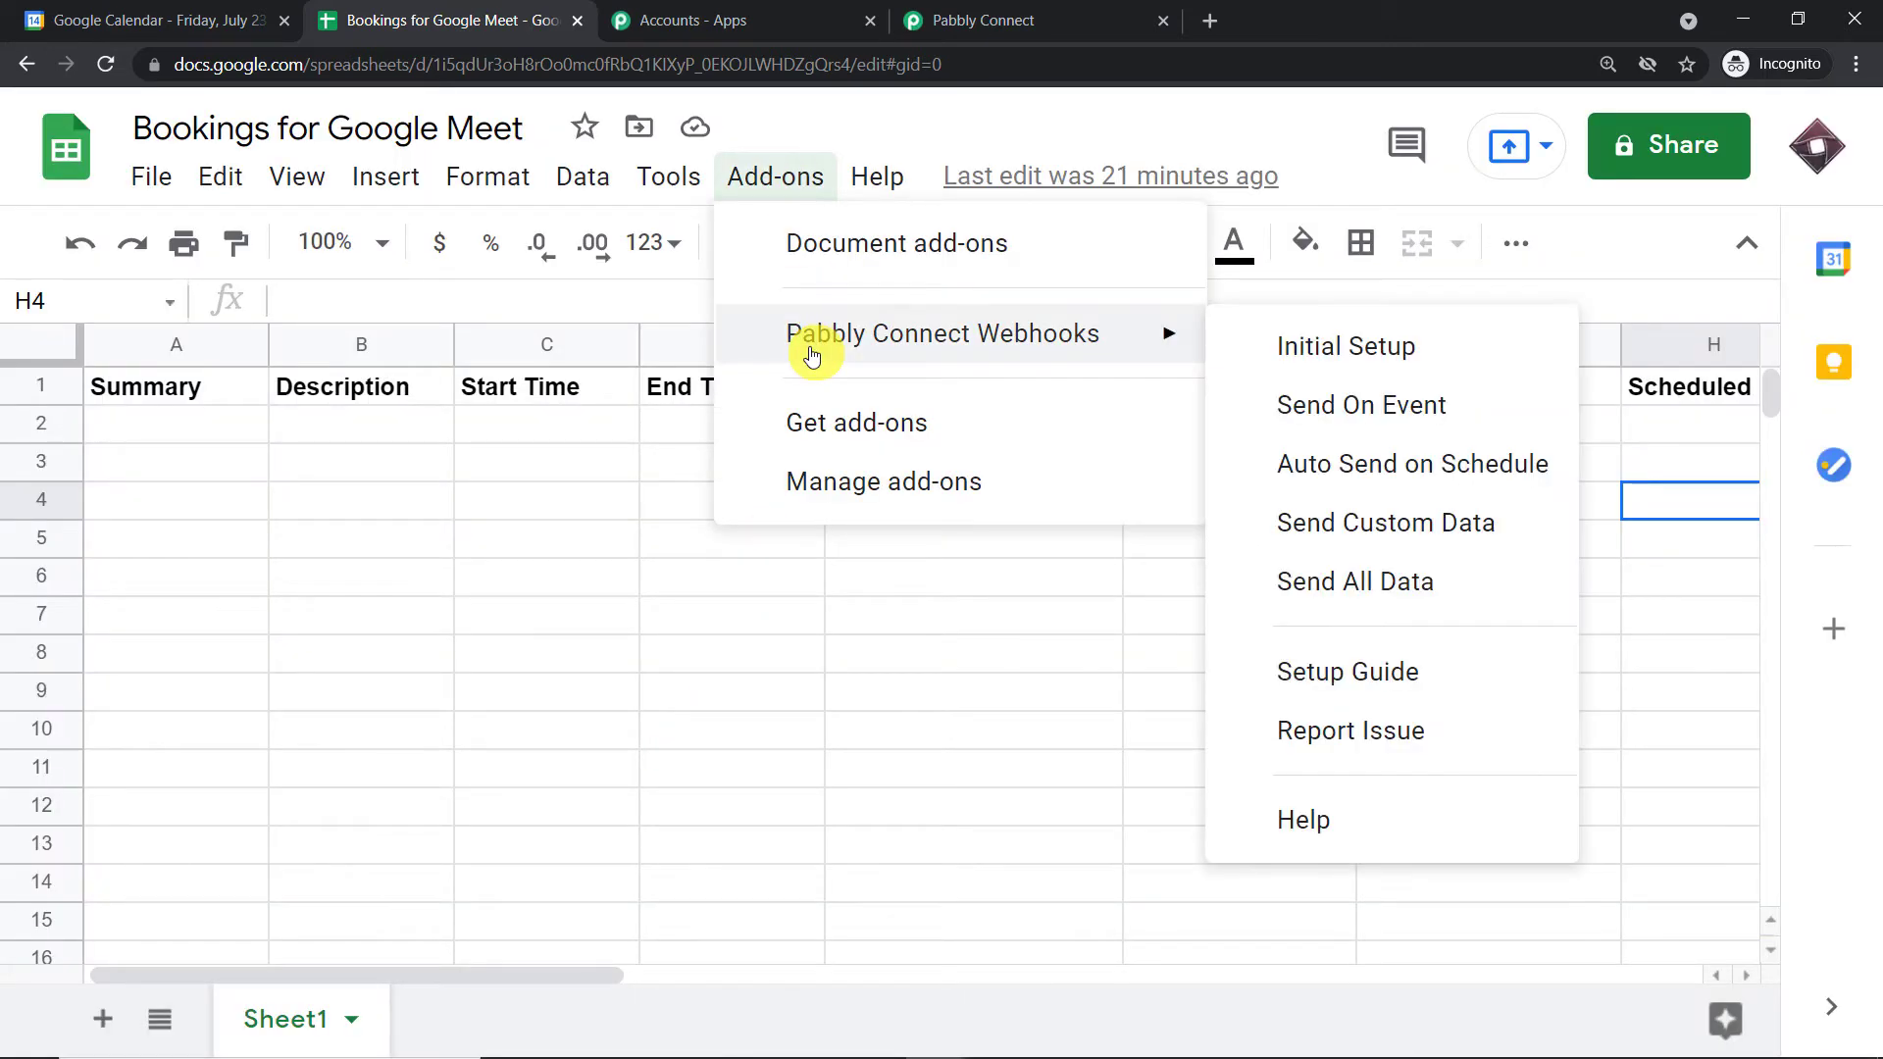
click(1377, 410)
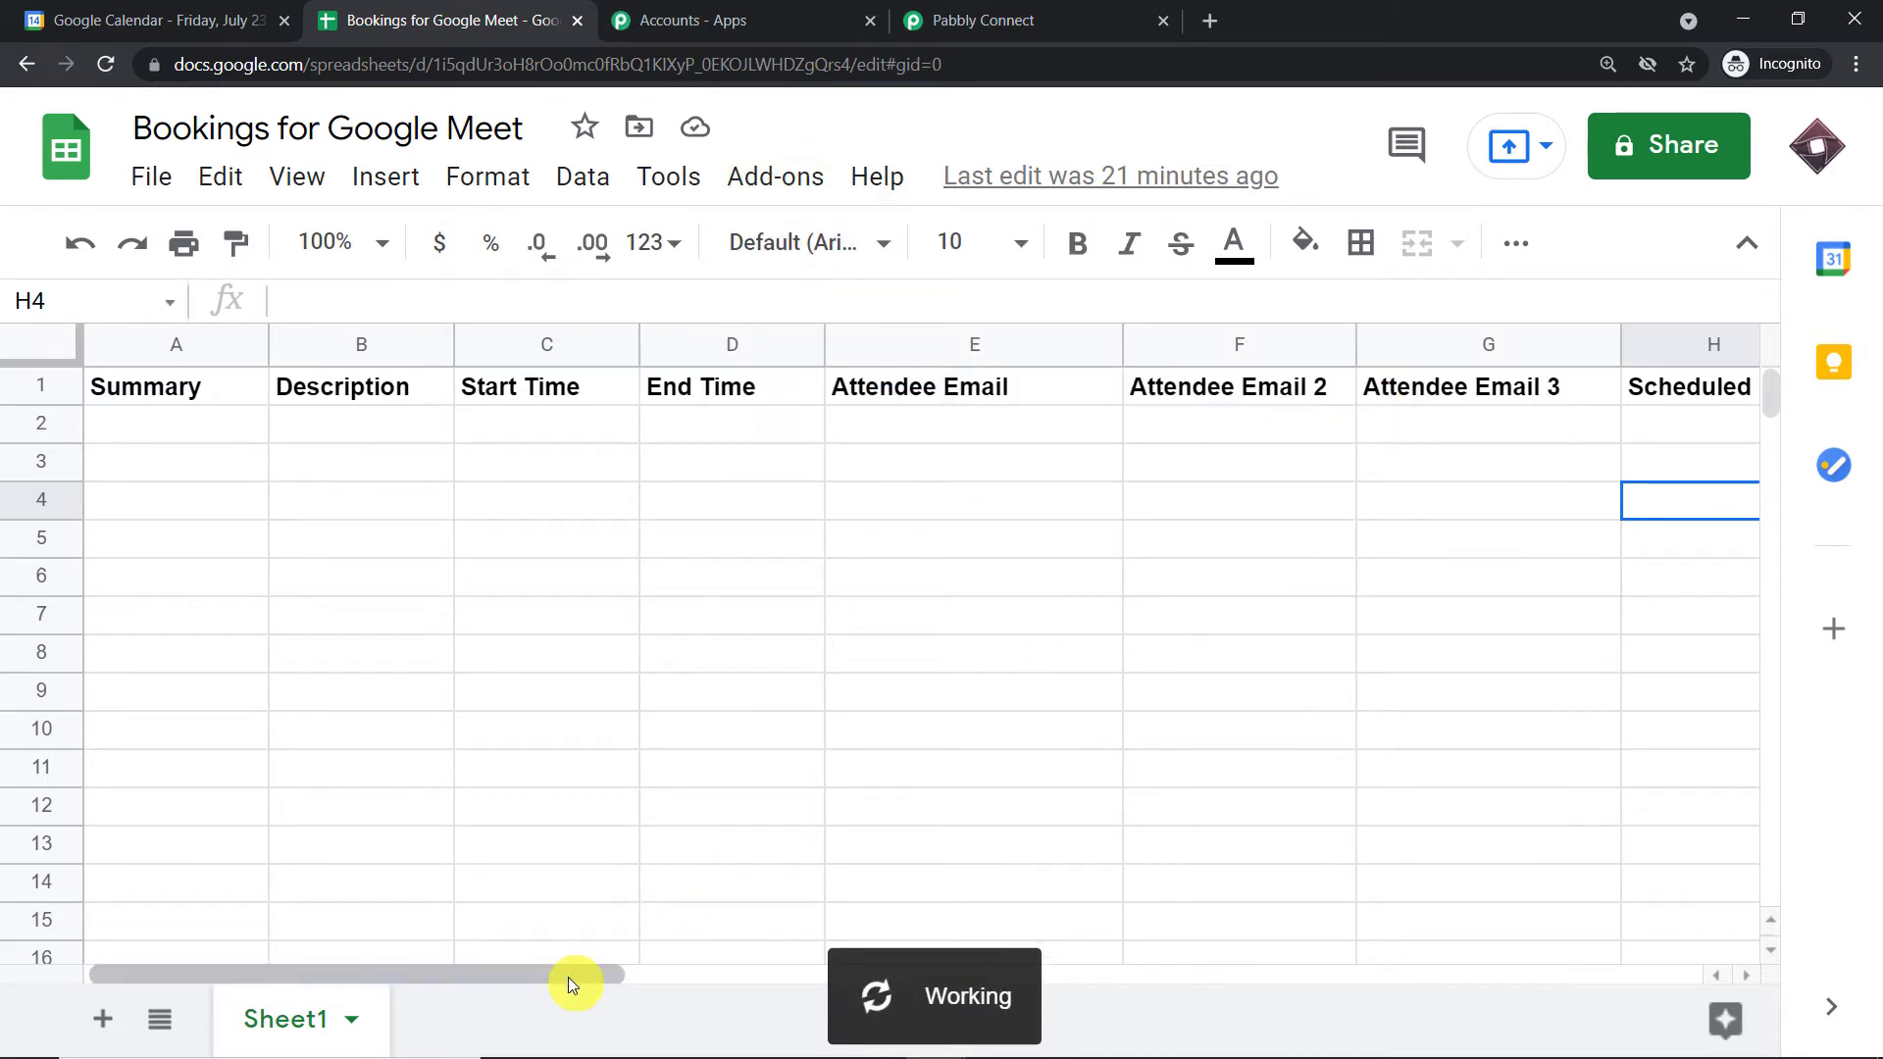
drag(587, 978, 752, 993)
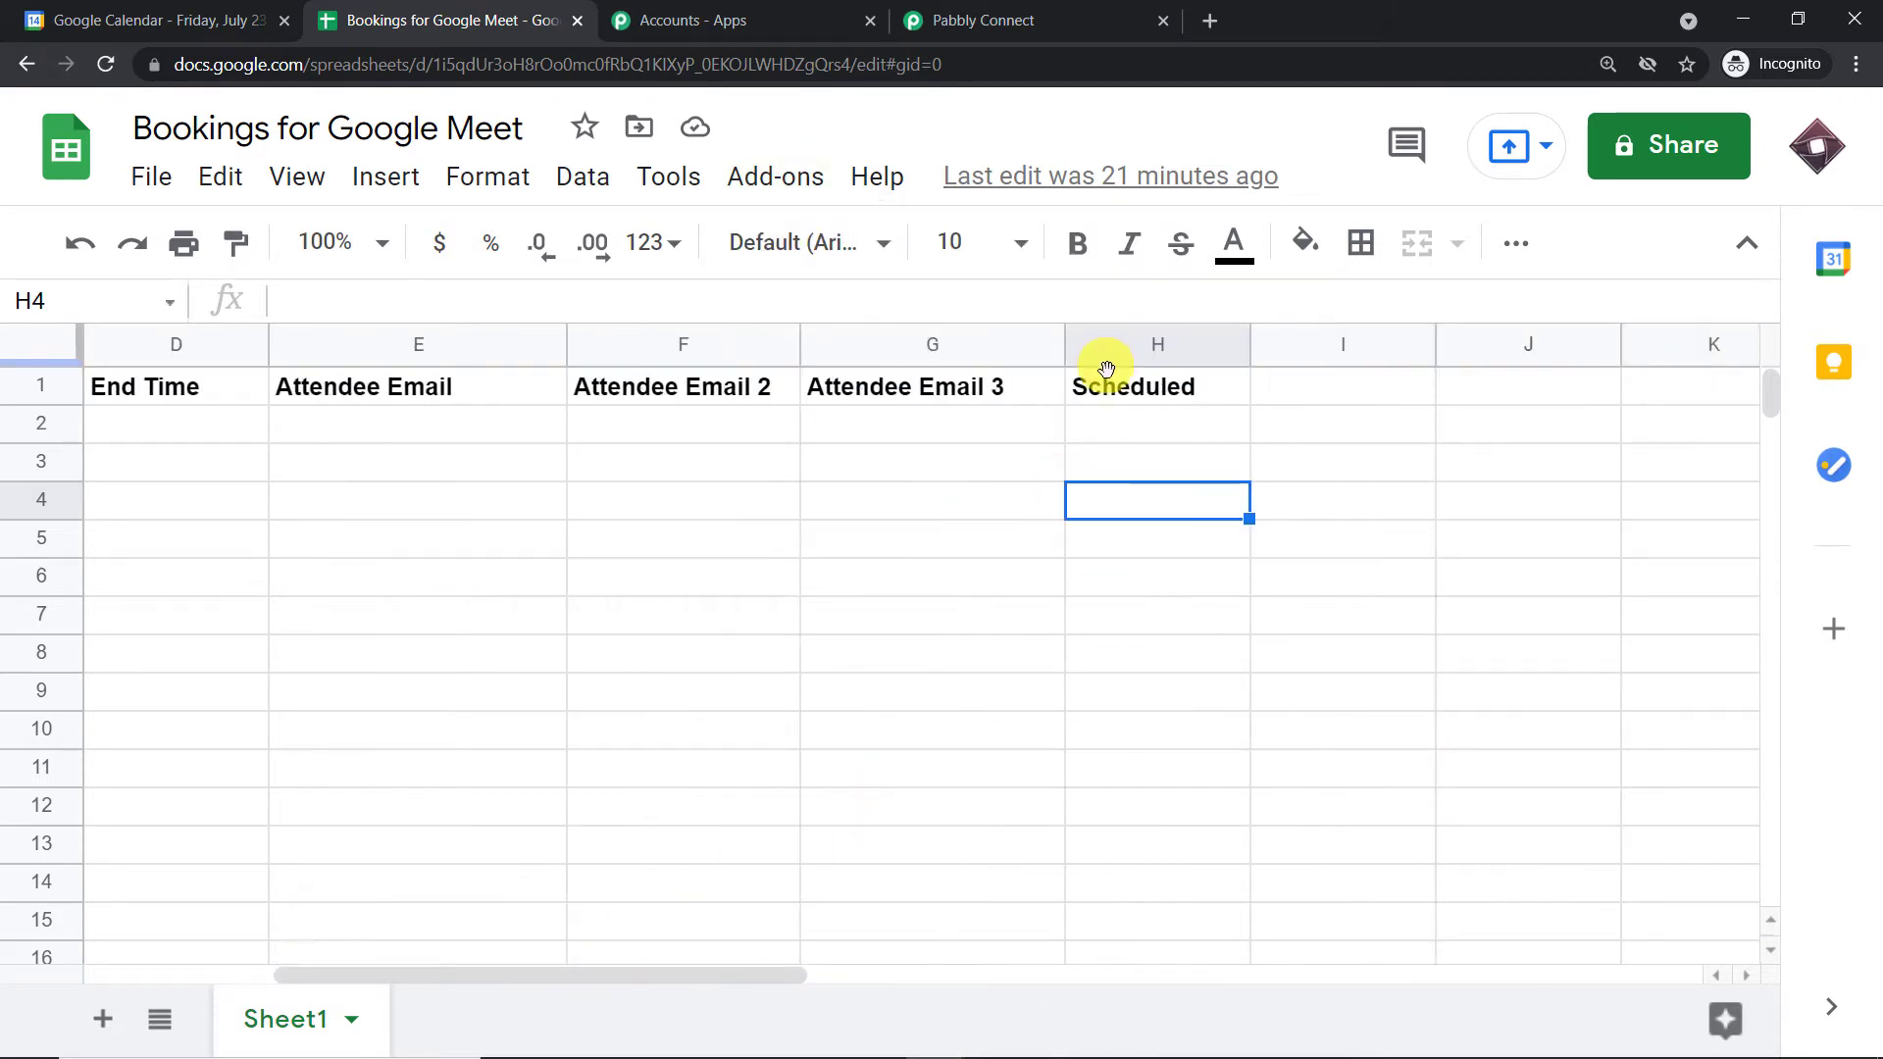
click(1047, 18)
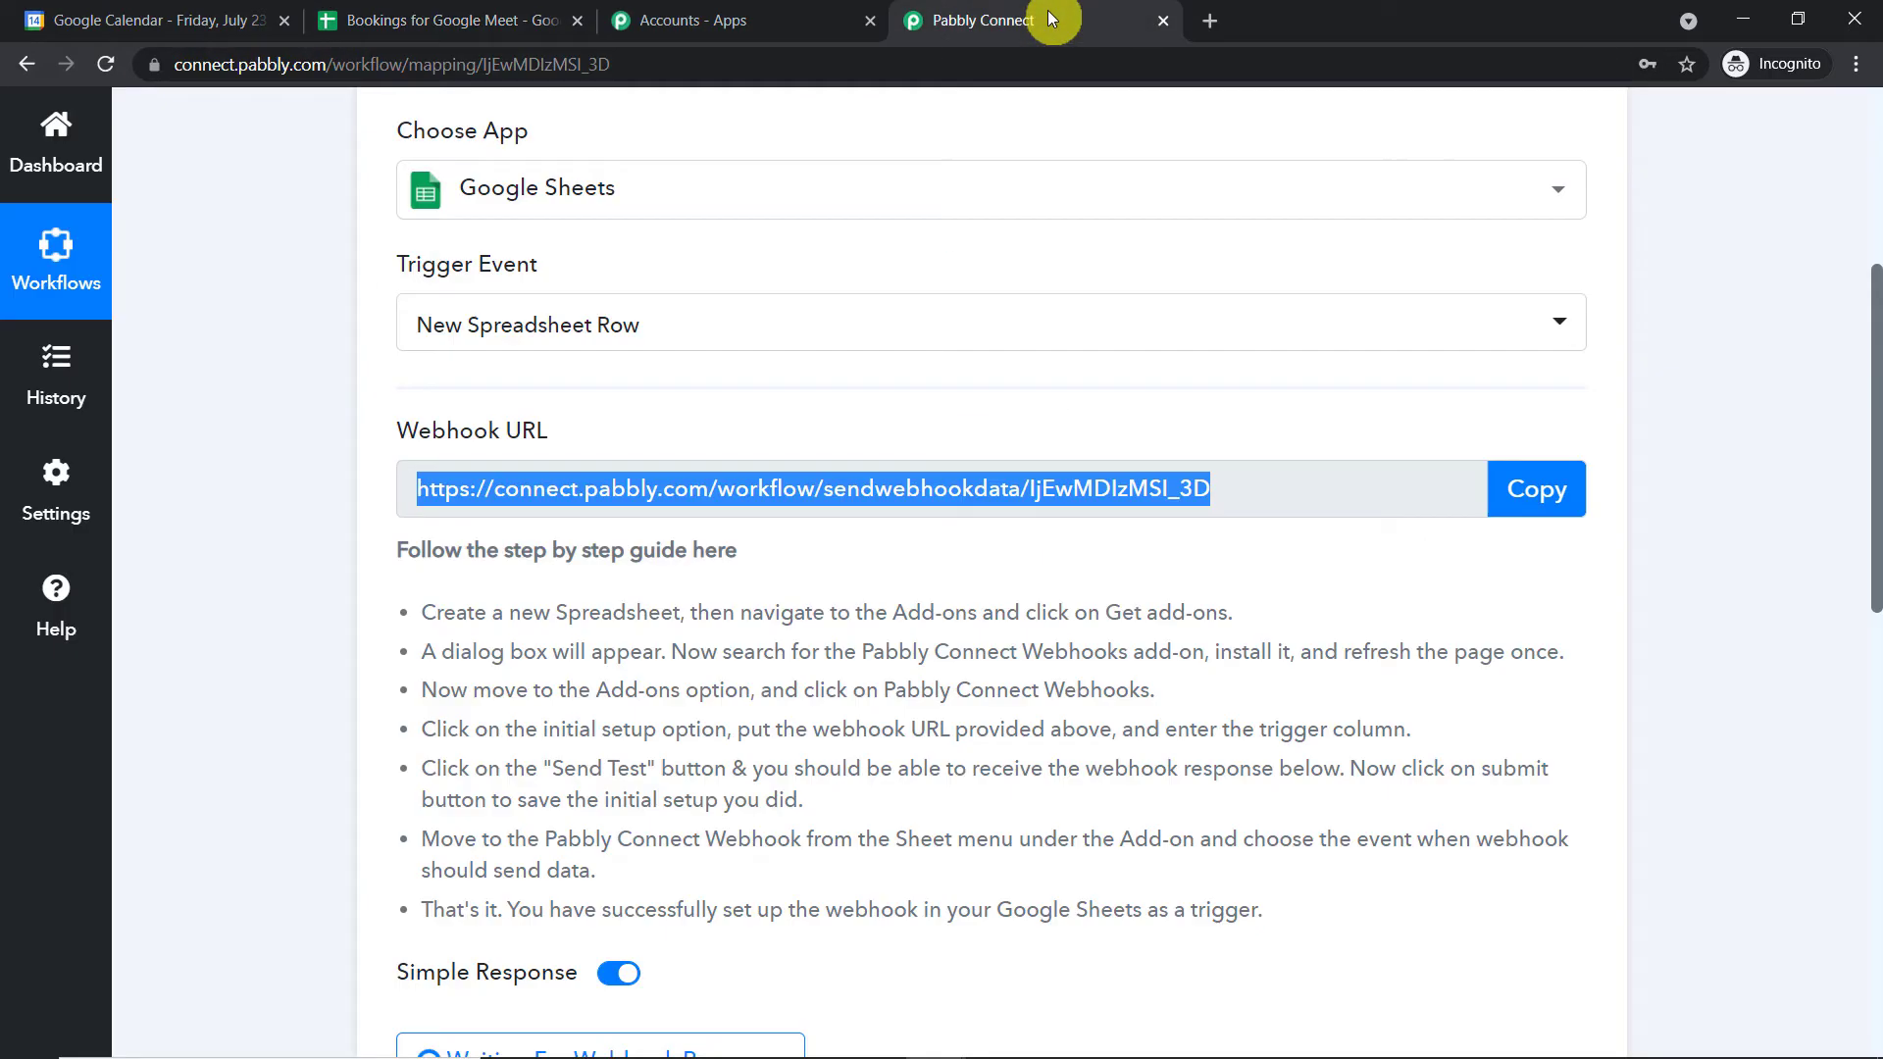
scroll(989, 339, down, 3)
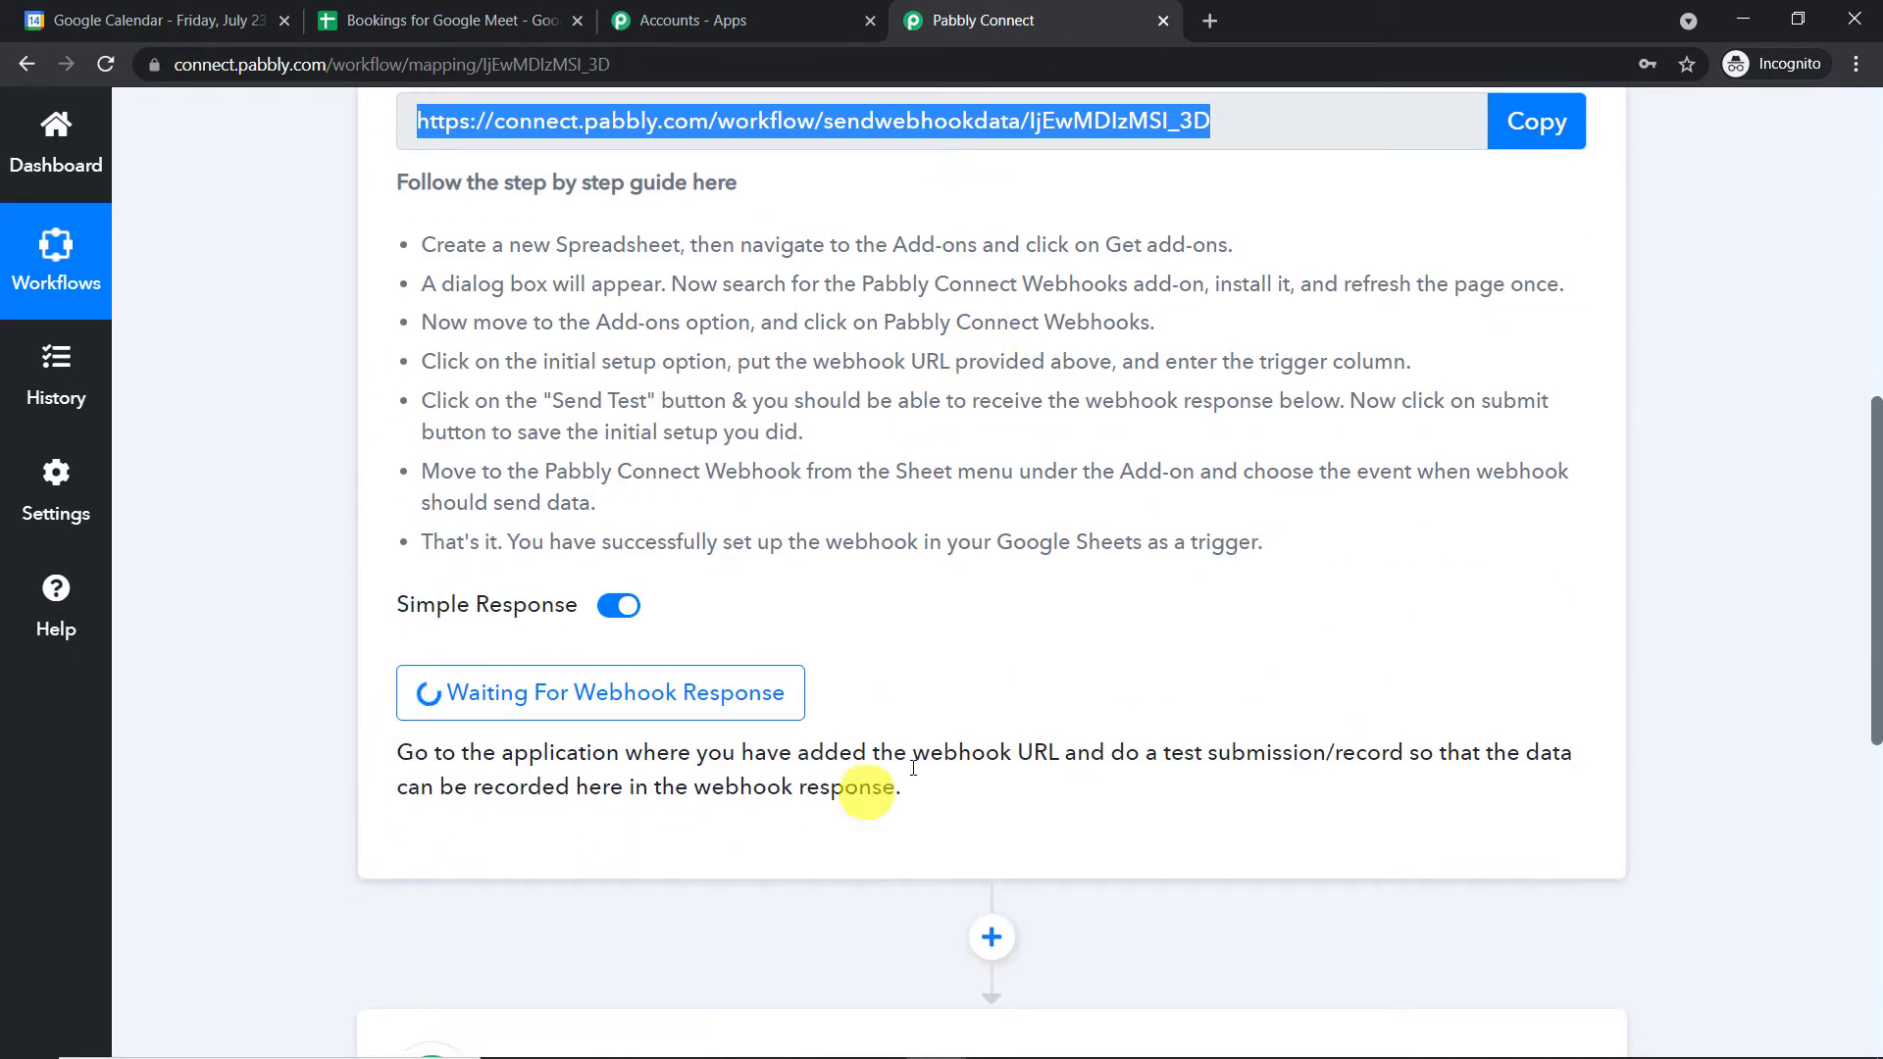
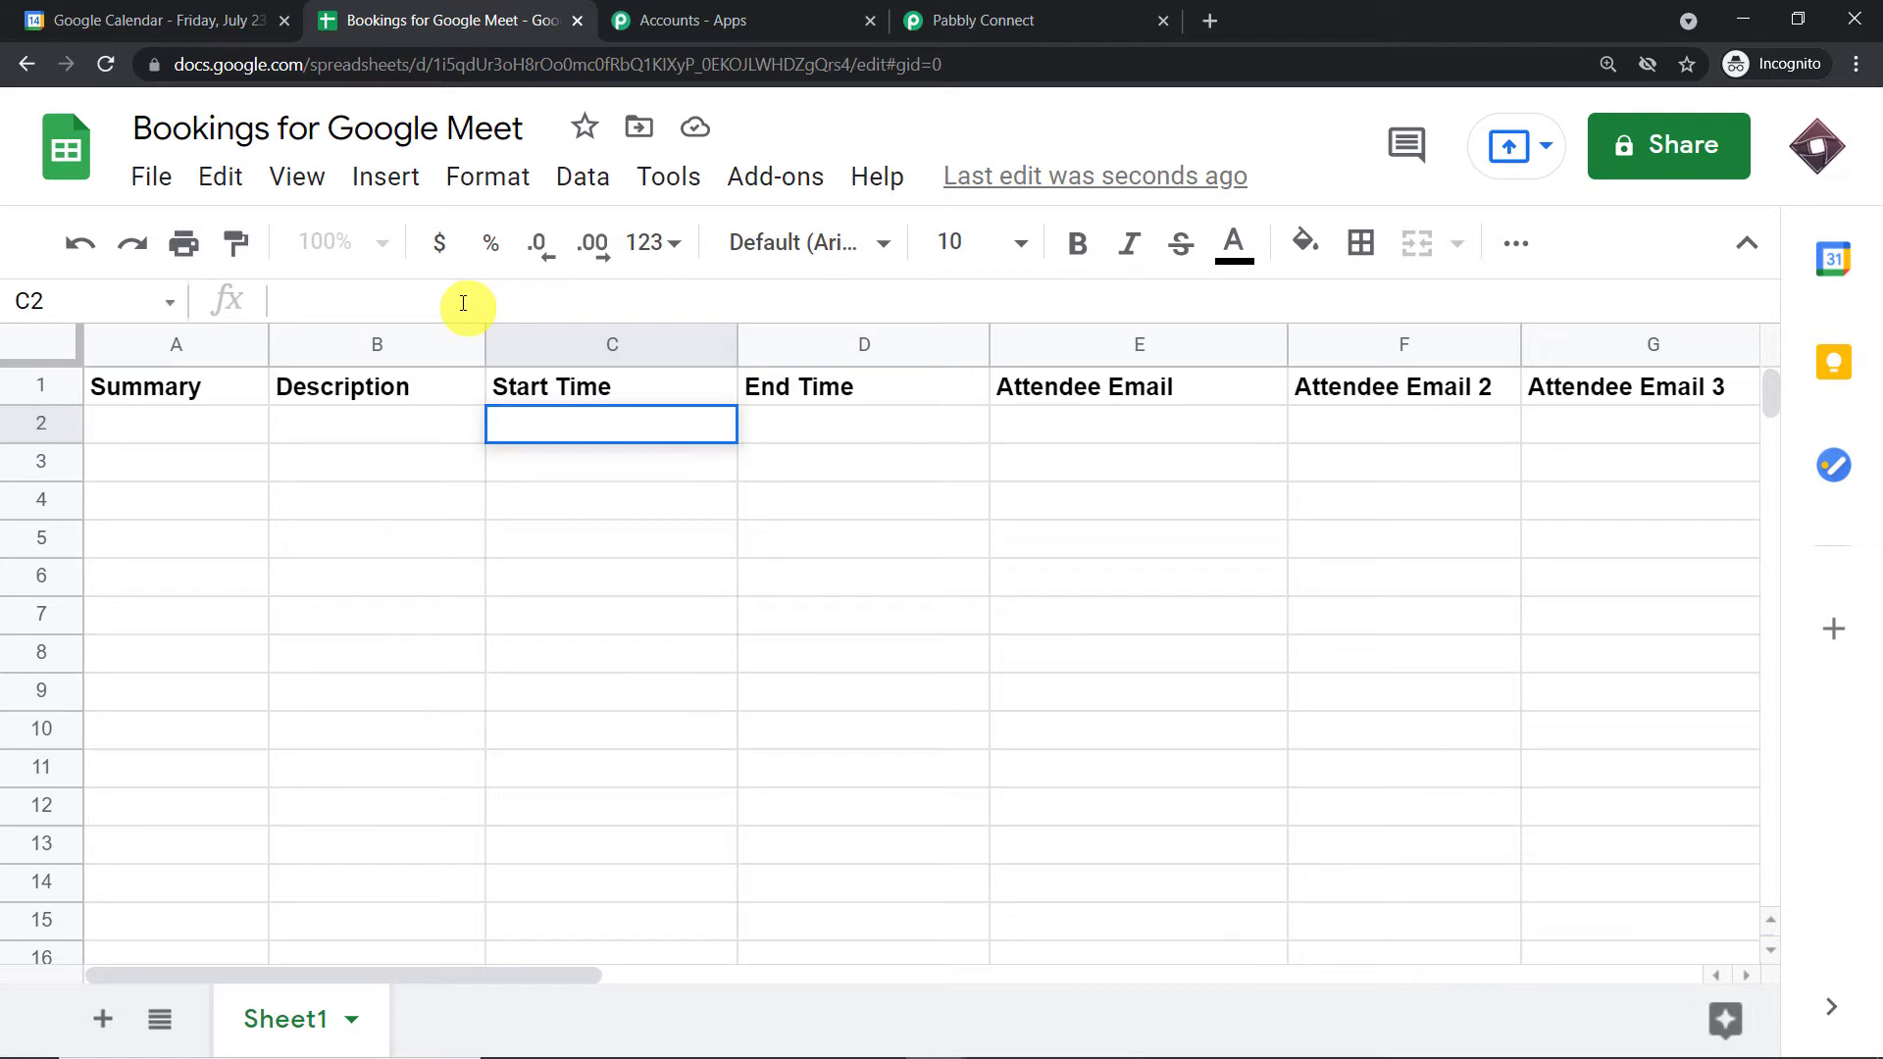
Paste the timestamp into Start Time cell C2 and change its day to 25, giving 2021/07/25T17:30:00Z.
text(2021/07/23T17:30:00Z)
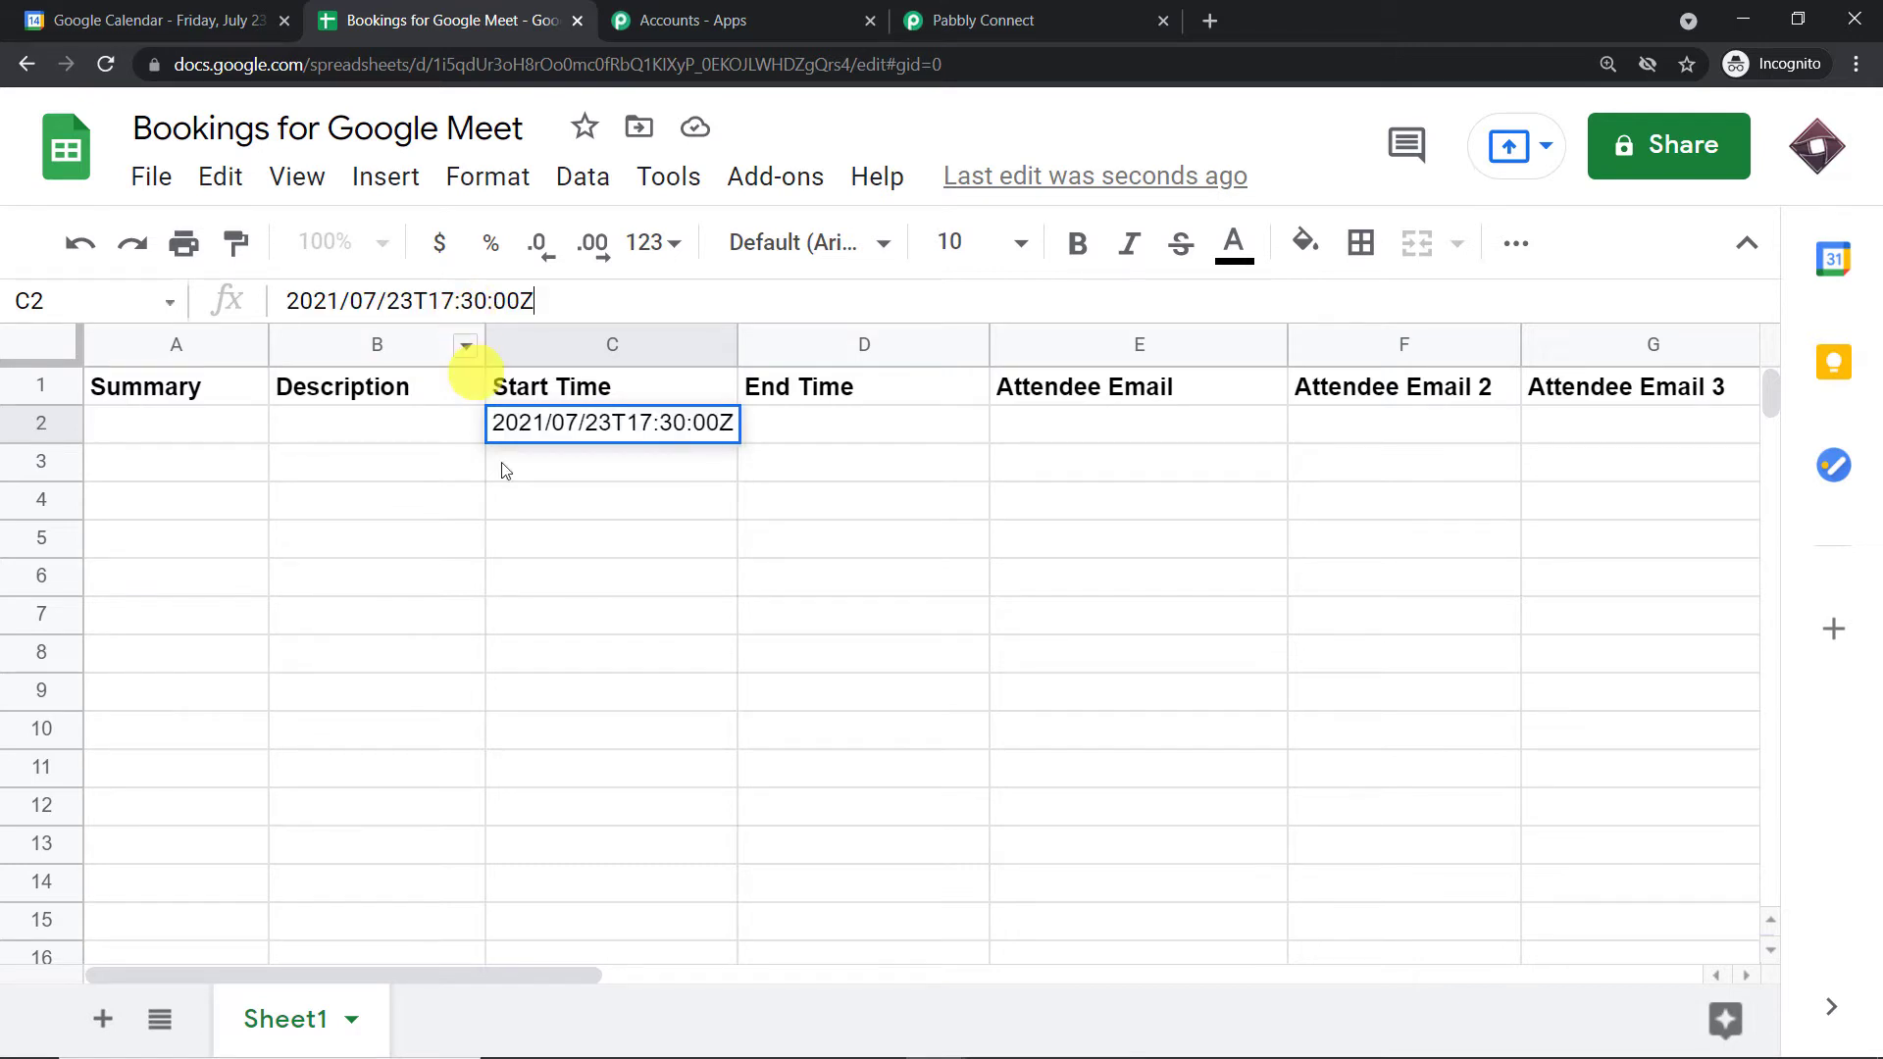
click(550, 550)
click(509, 425)
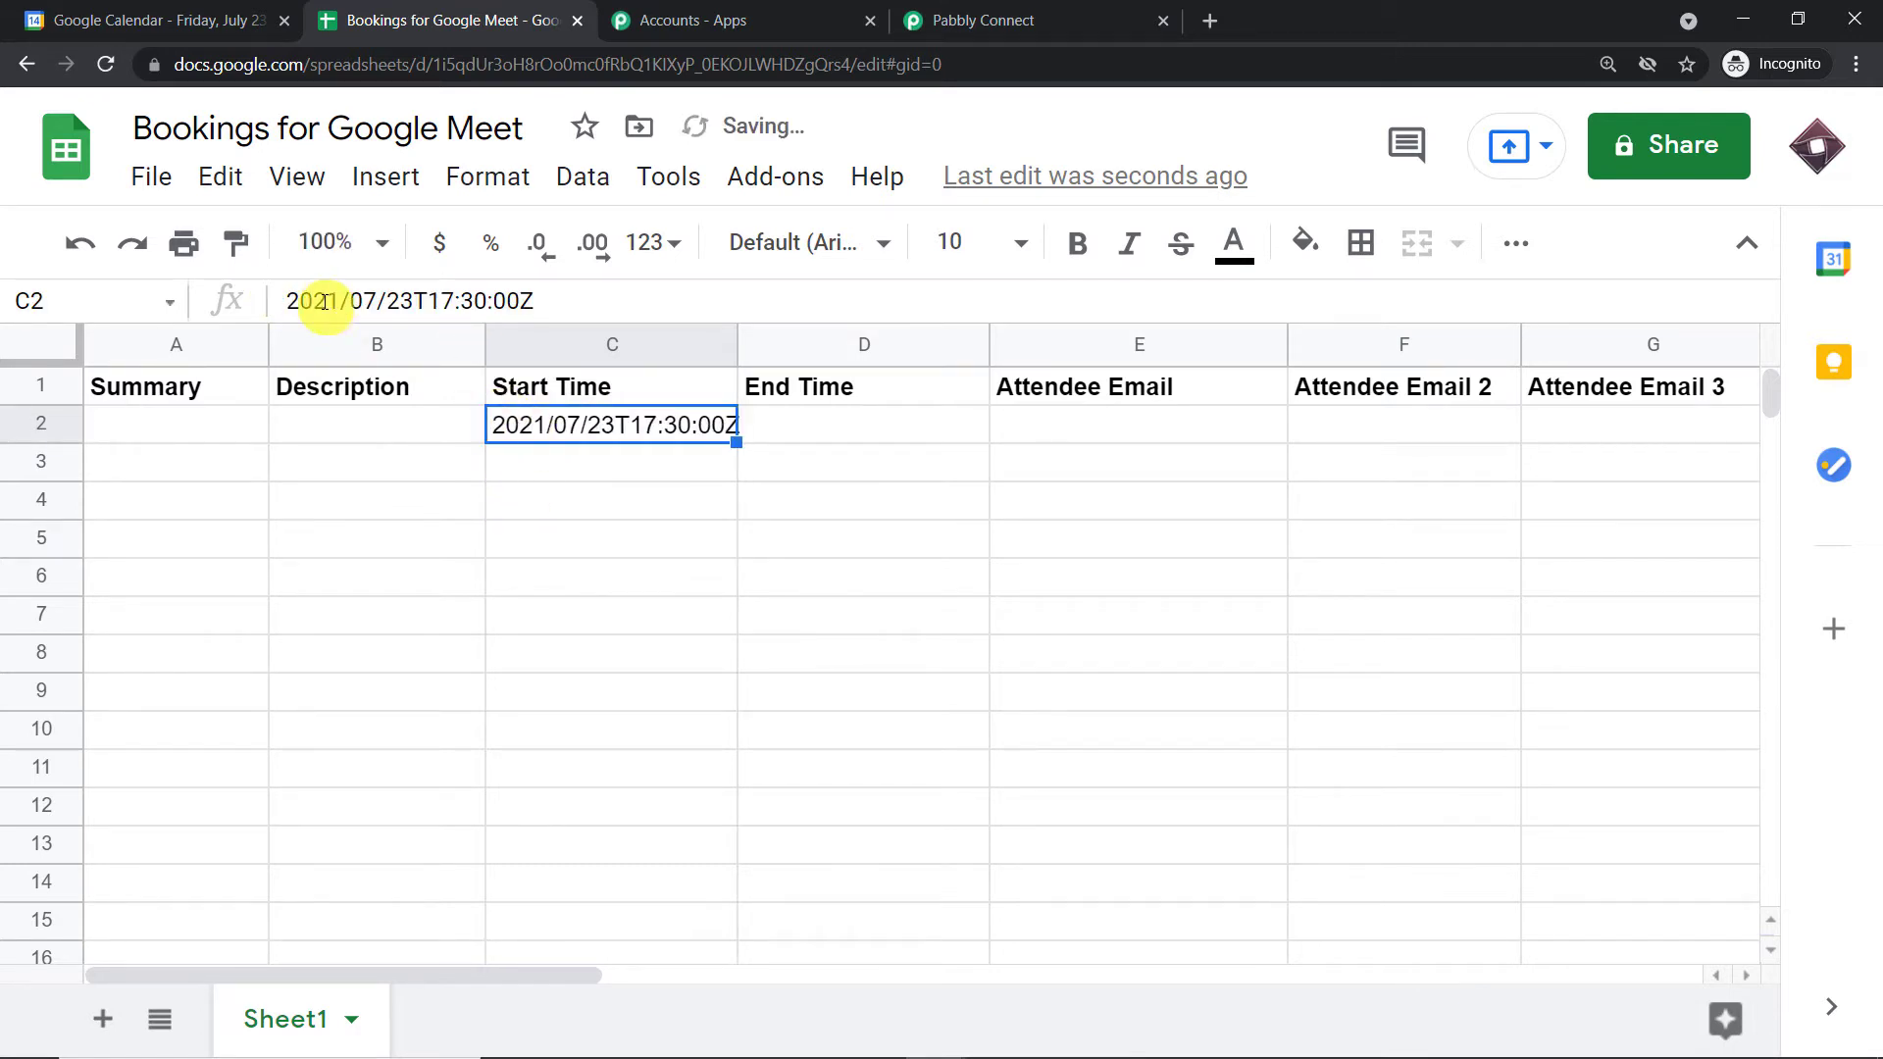
drag(340, 301, 252, 294)
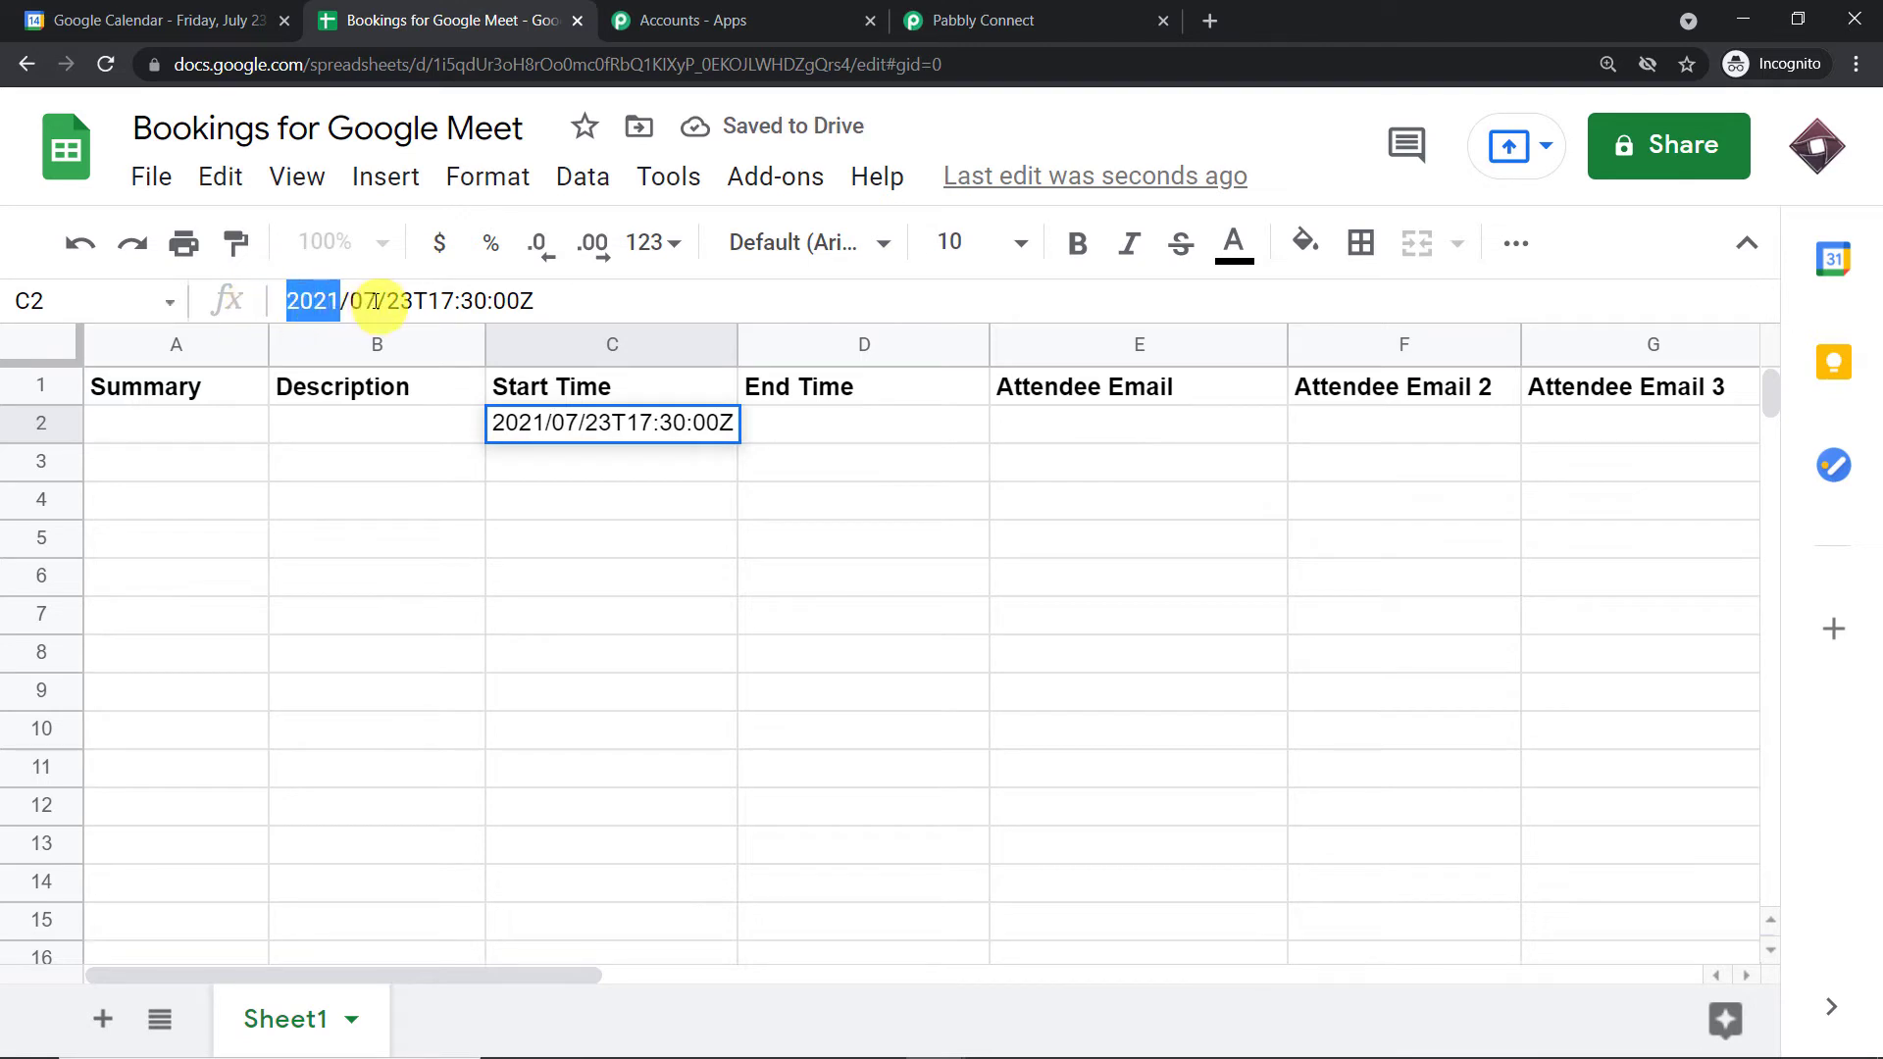
mouse_move(377, 301)
mouse_down()
mouse_move(342, 300)
mouse_move(392, 301)
mouse_up()
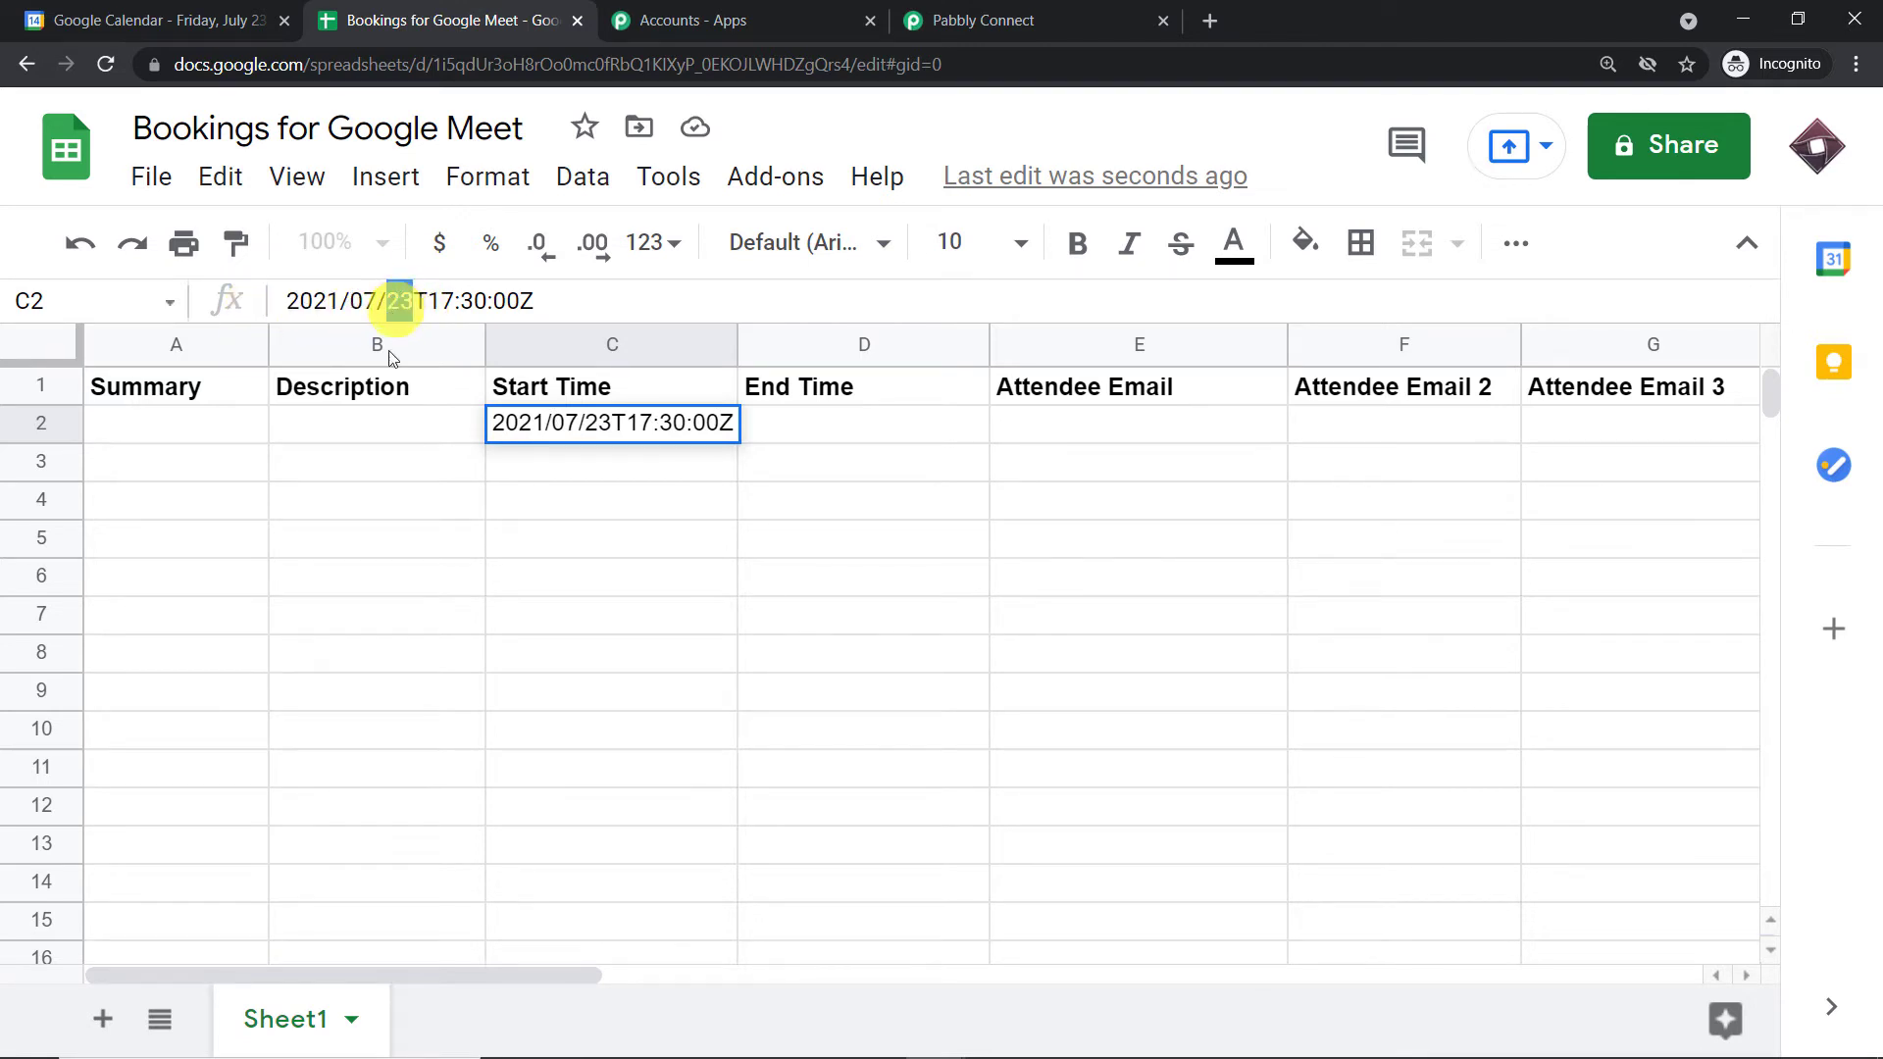
click(408, 471)
click(550, 432)
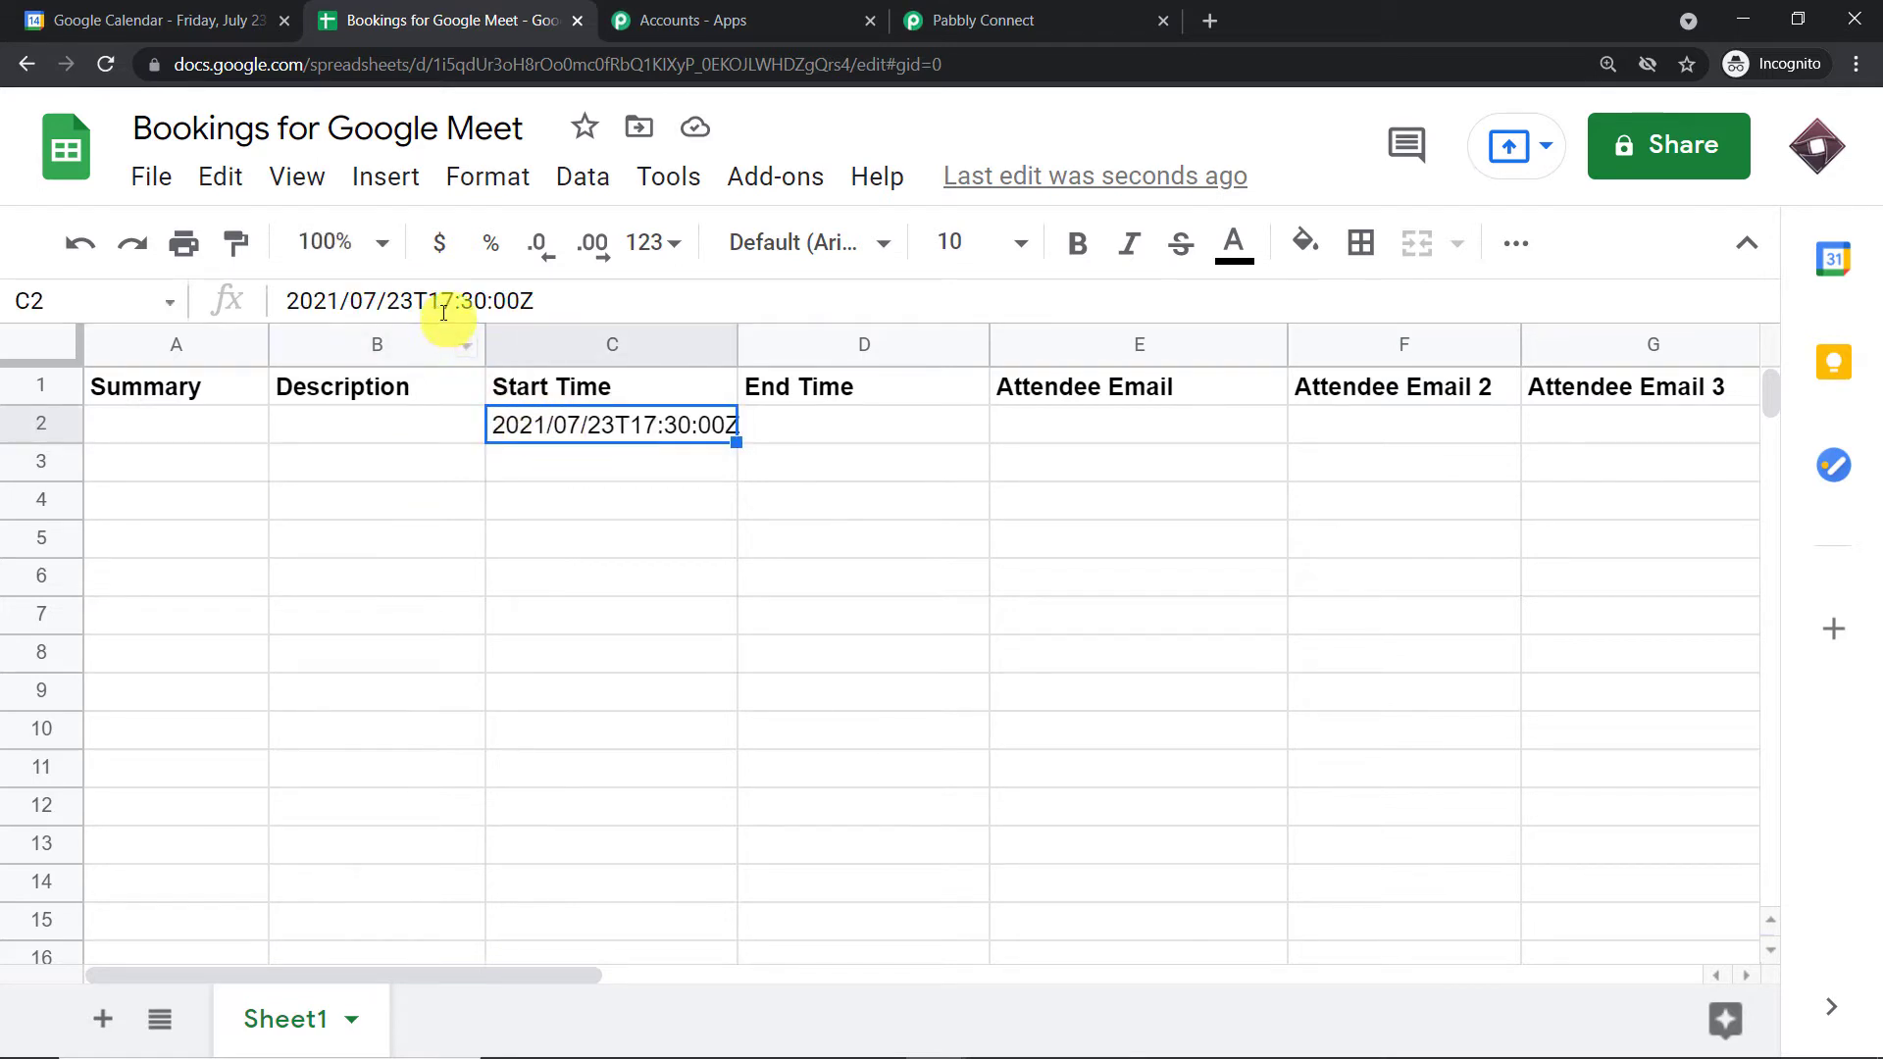
click(410, 304)
key(BackSpace)
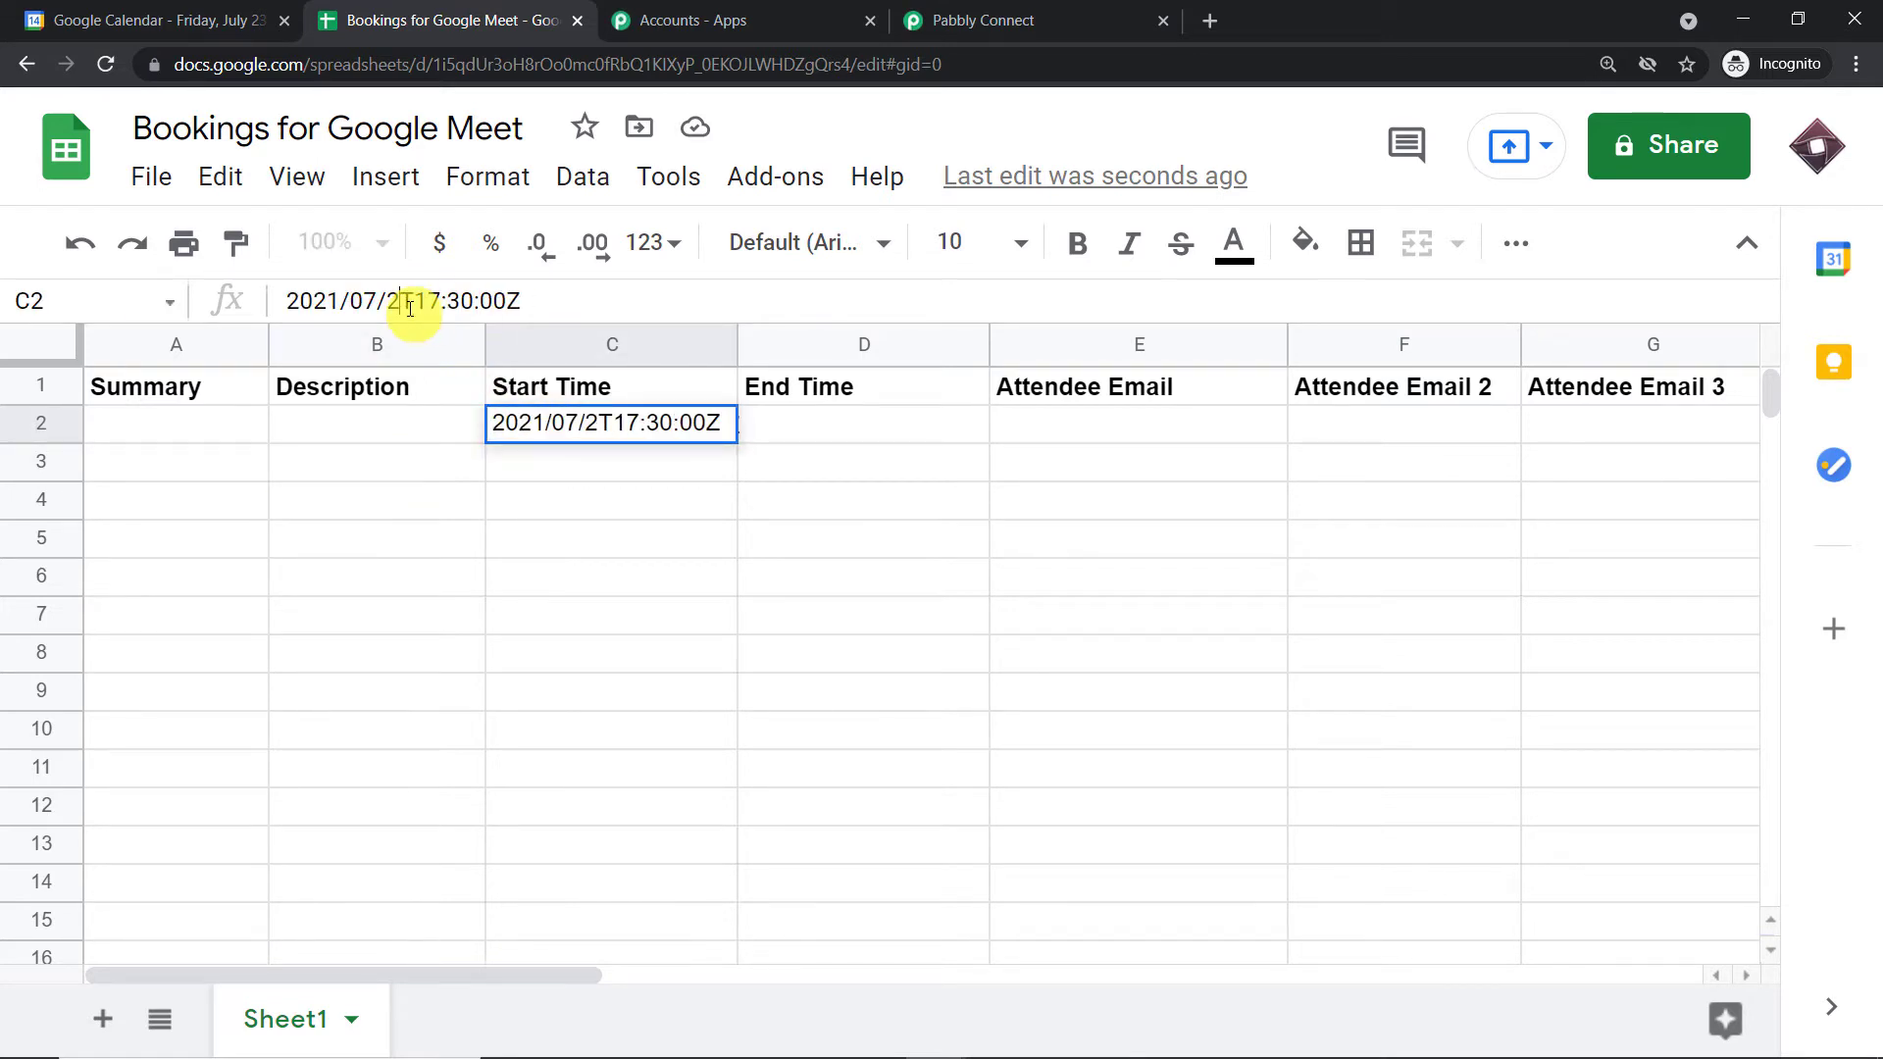
text(5)
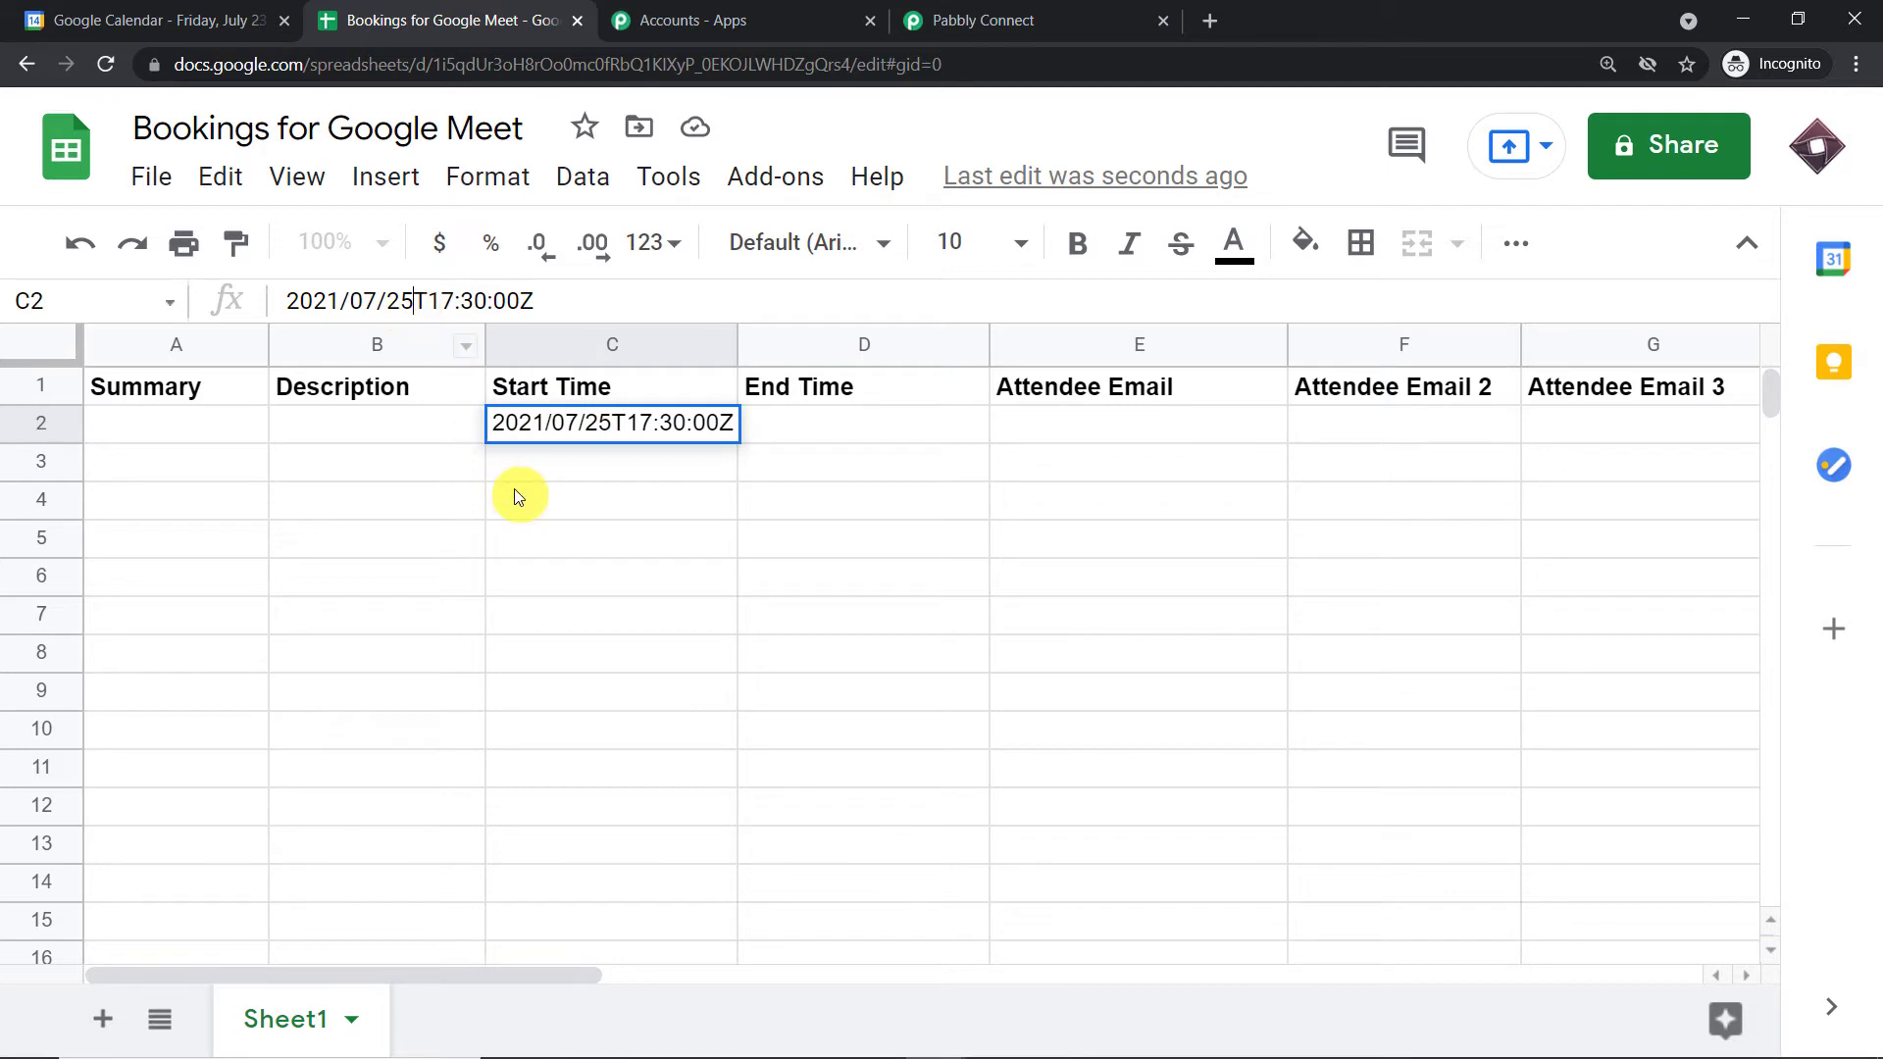
click(514, 488)
click(614, 431)
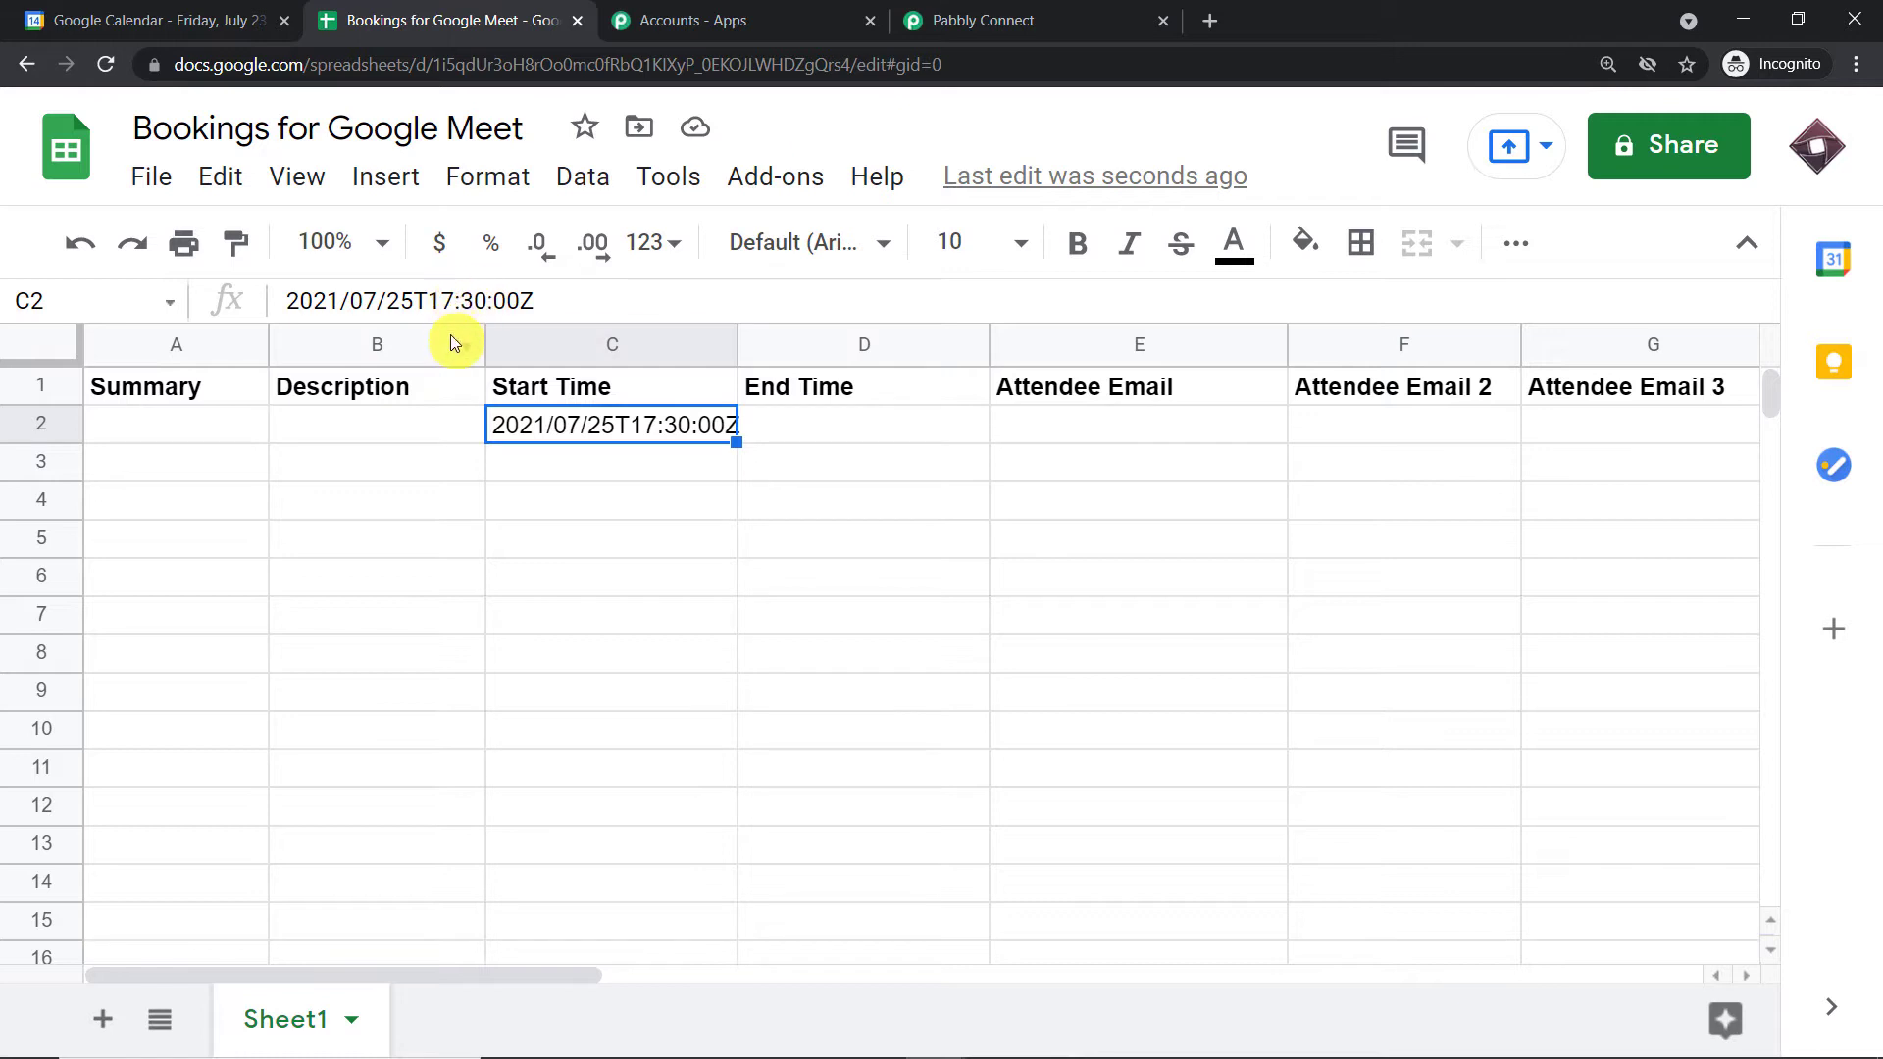
Copy the start timestamp into End Time cell D2 and remove the 7 from hour 17.
click(787, 425)
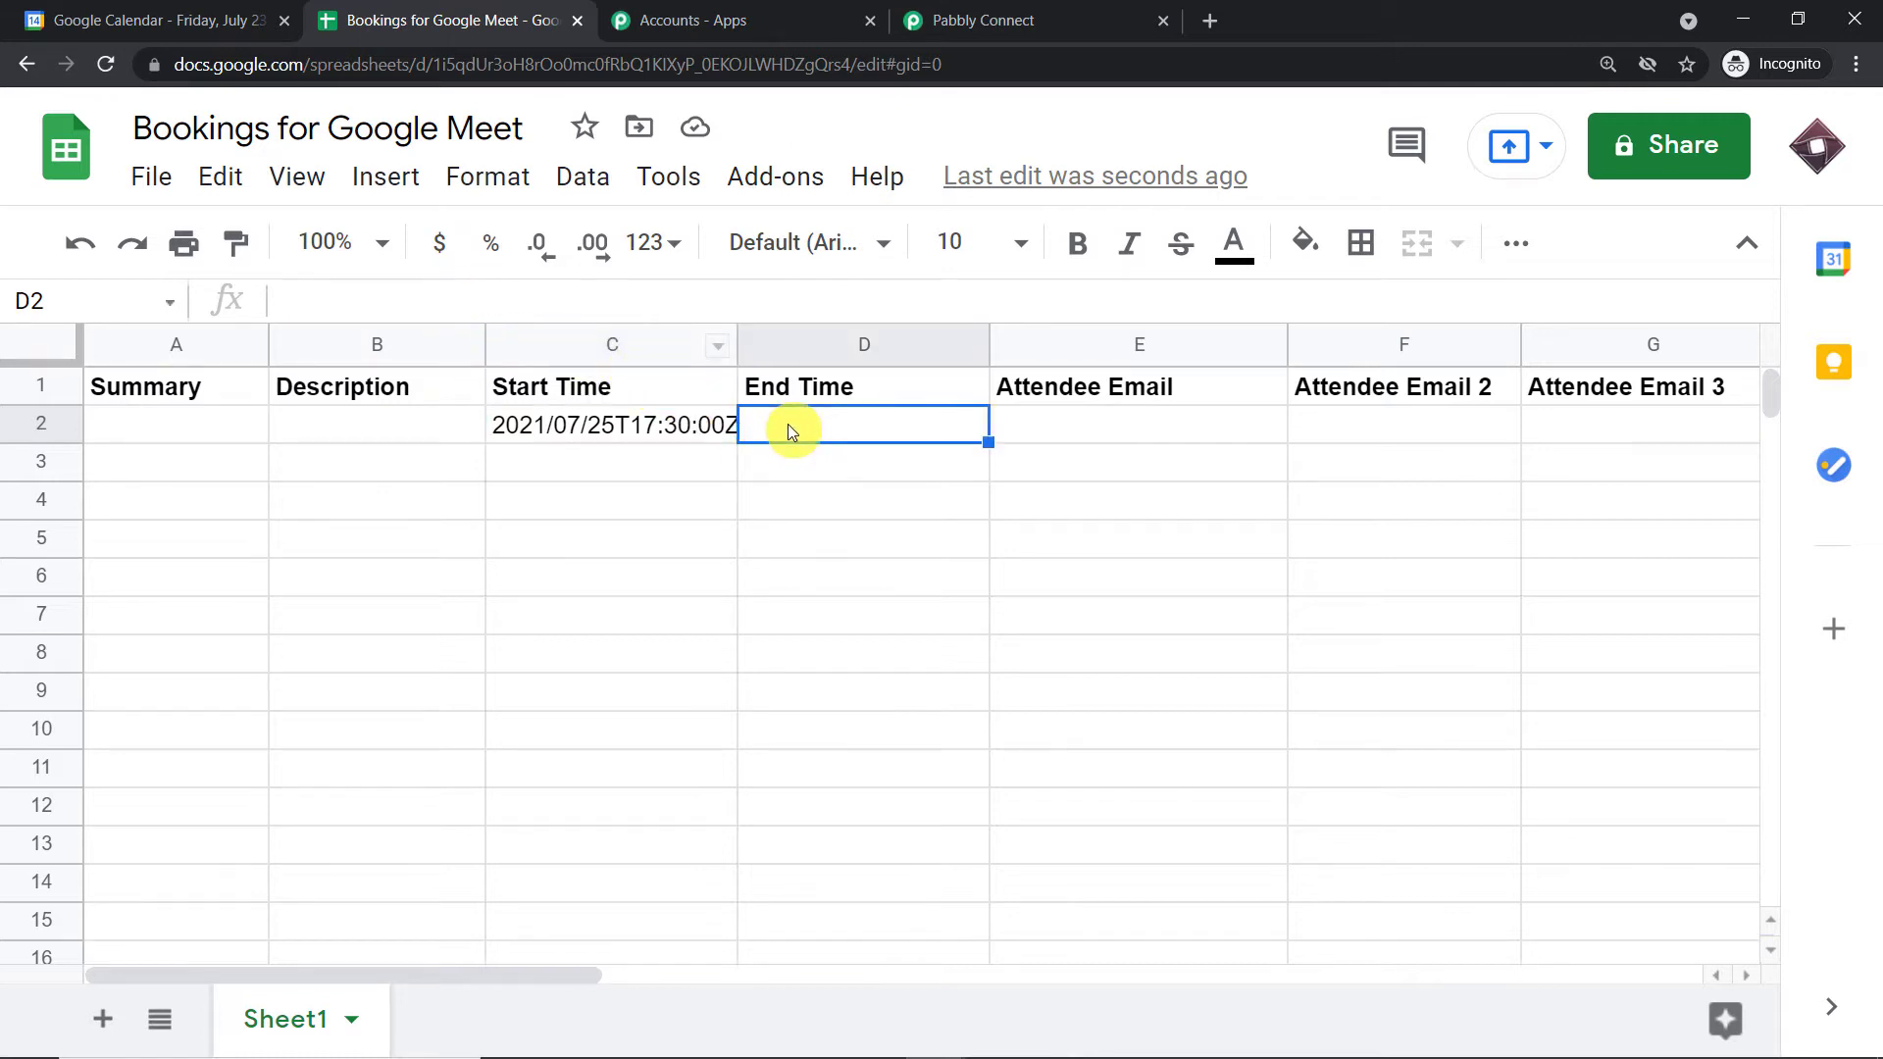
click(610, 427)
drag(562, 303, 294, 302)
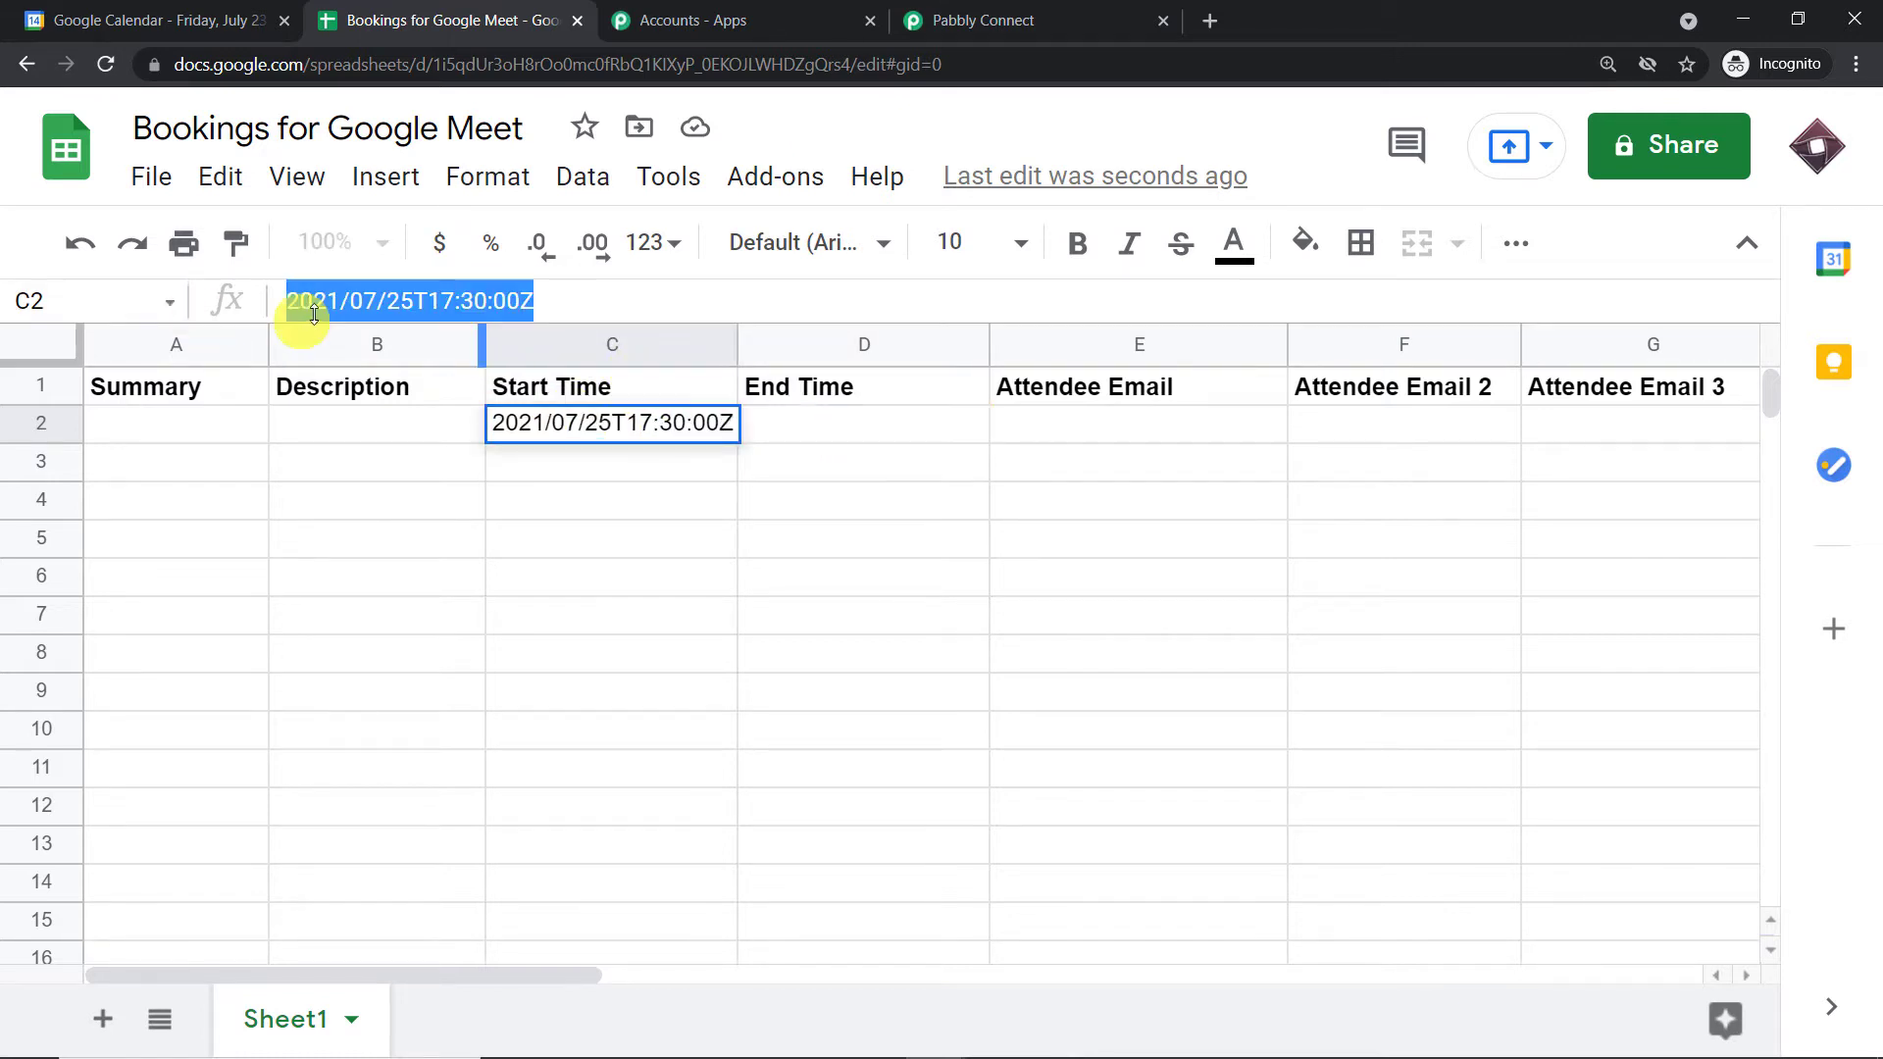
right_click(355, 302)
click(412, 395)
click(840, 422)
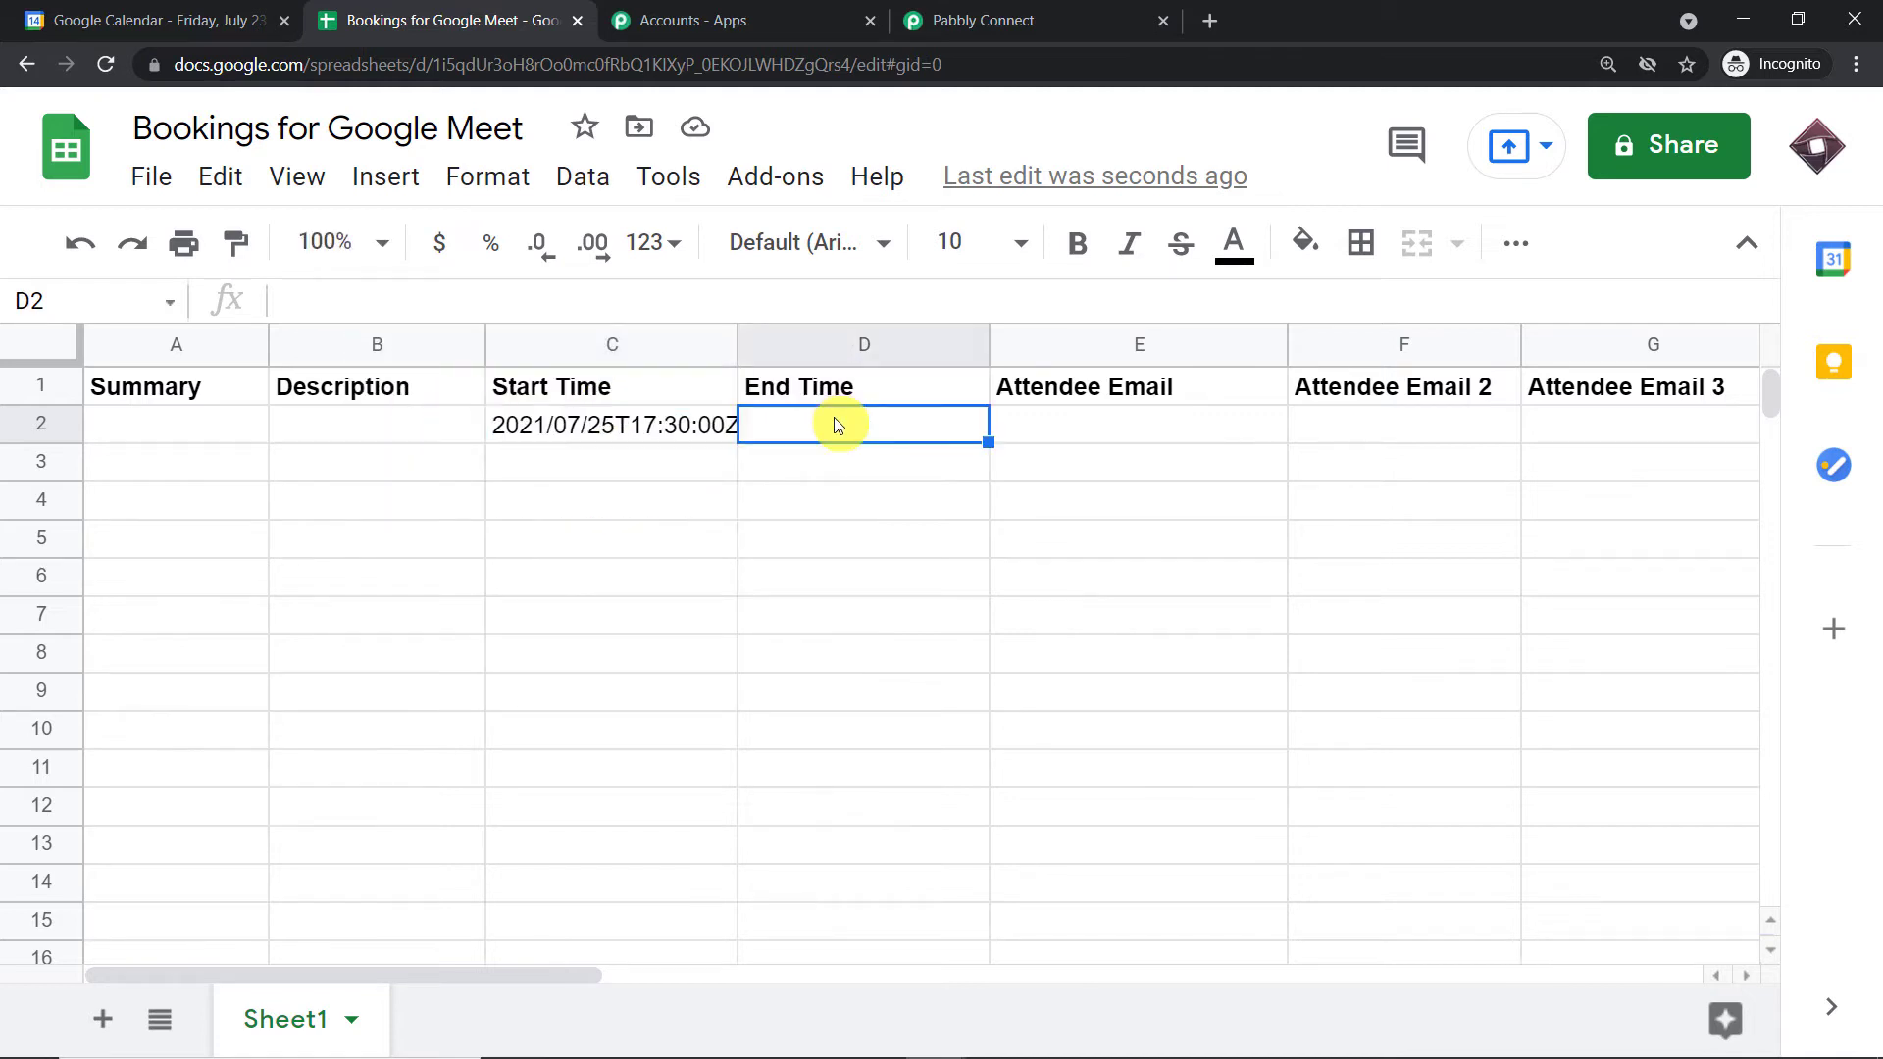
click(534, 288)
right_click(532, 287)
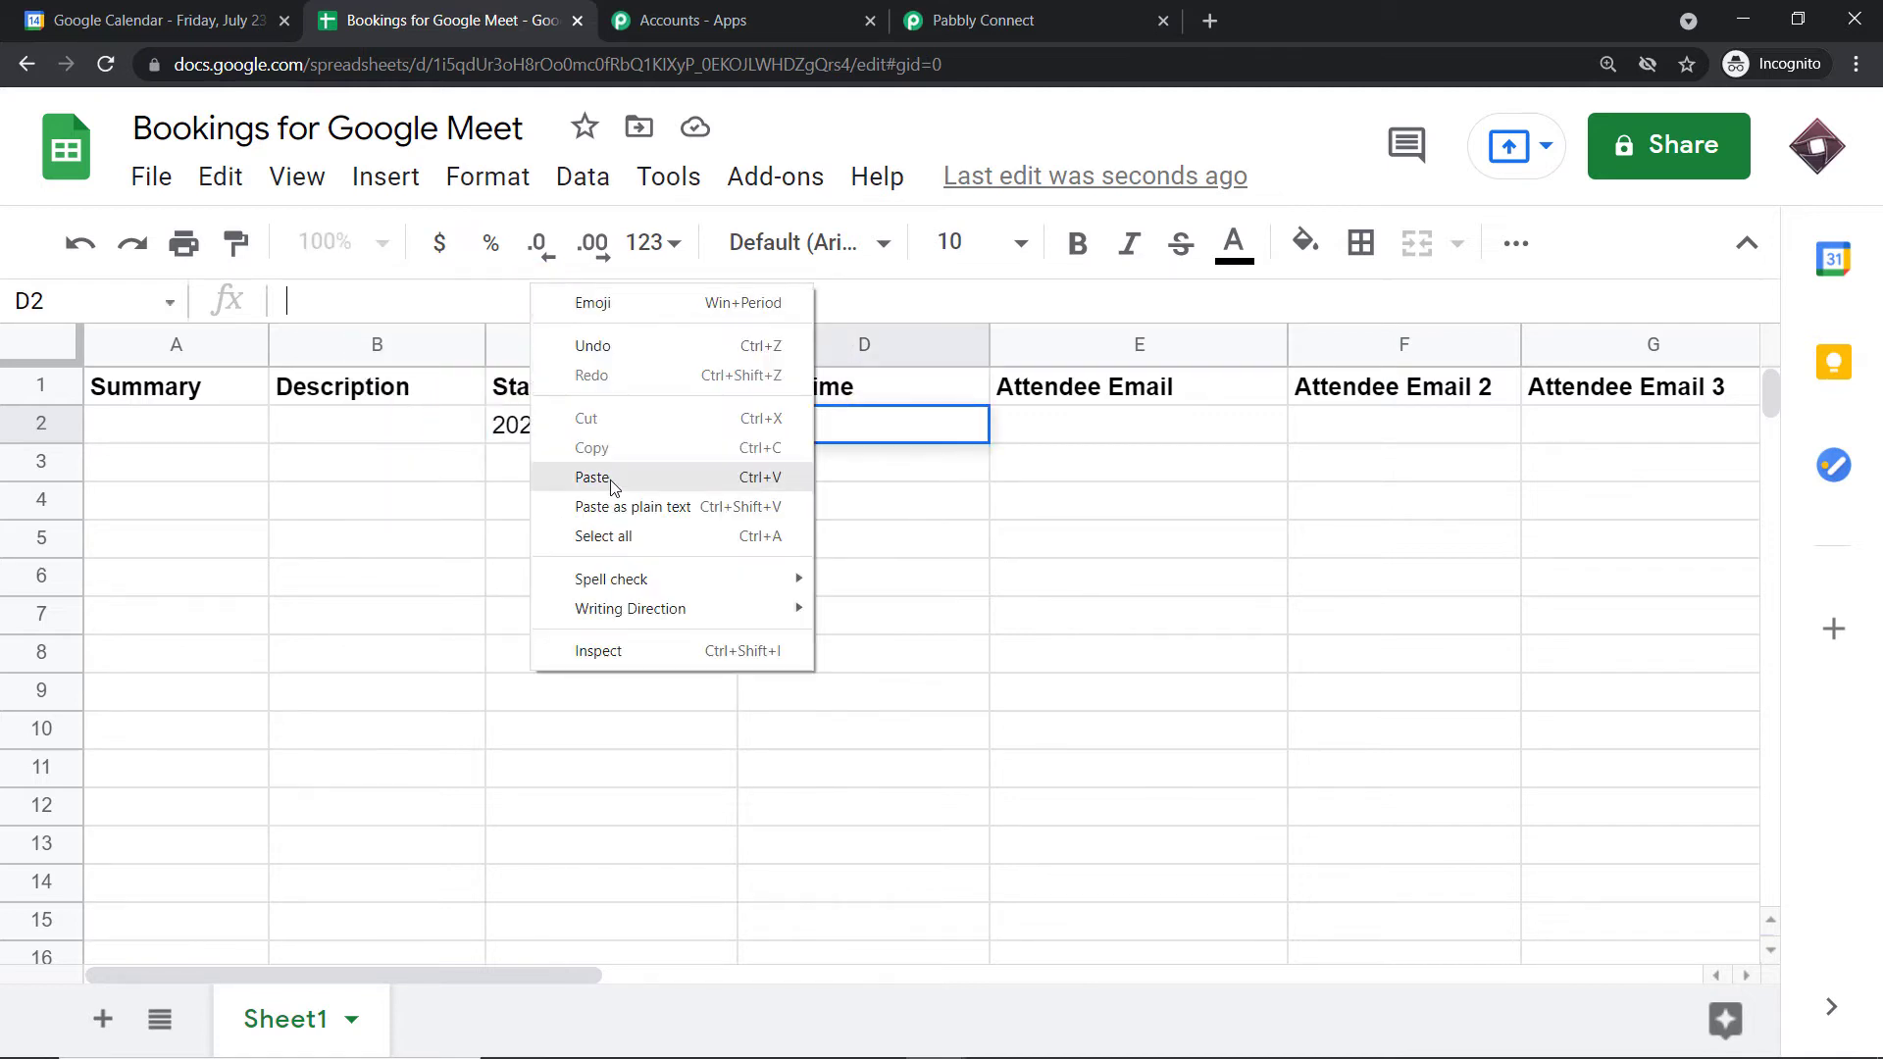
click(592, 478)
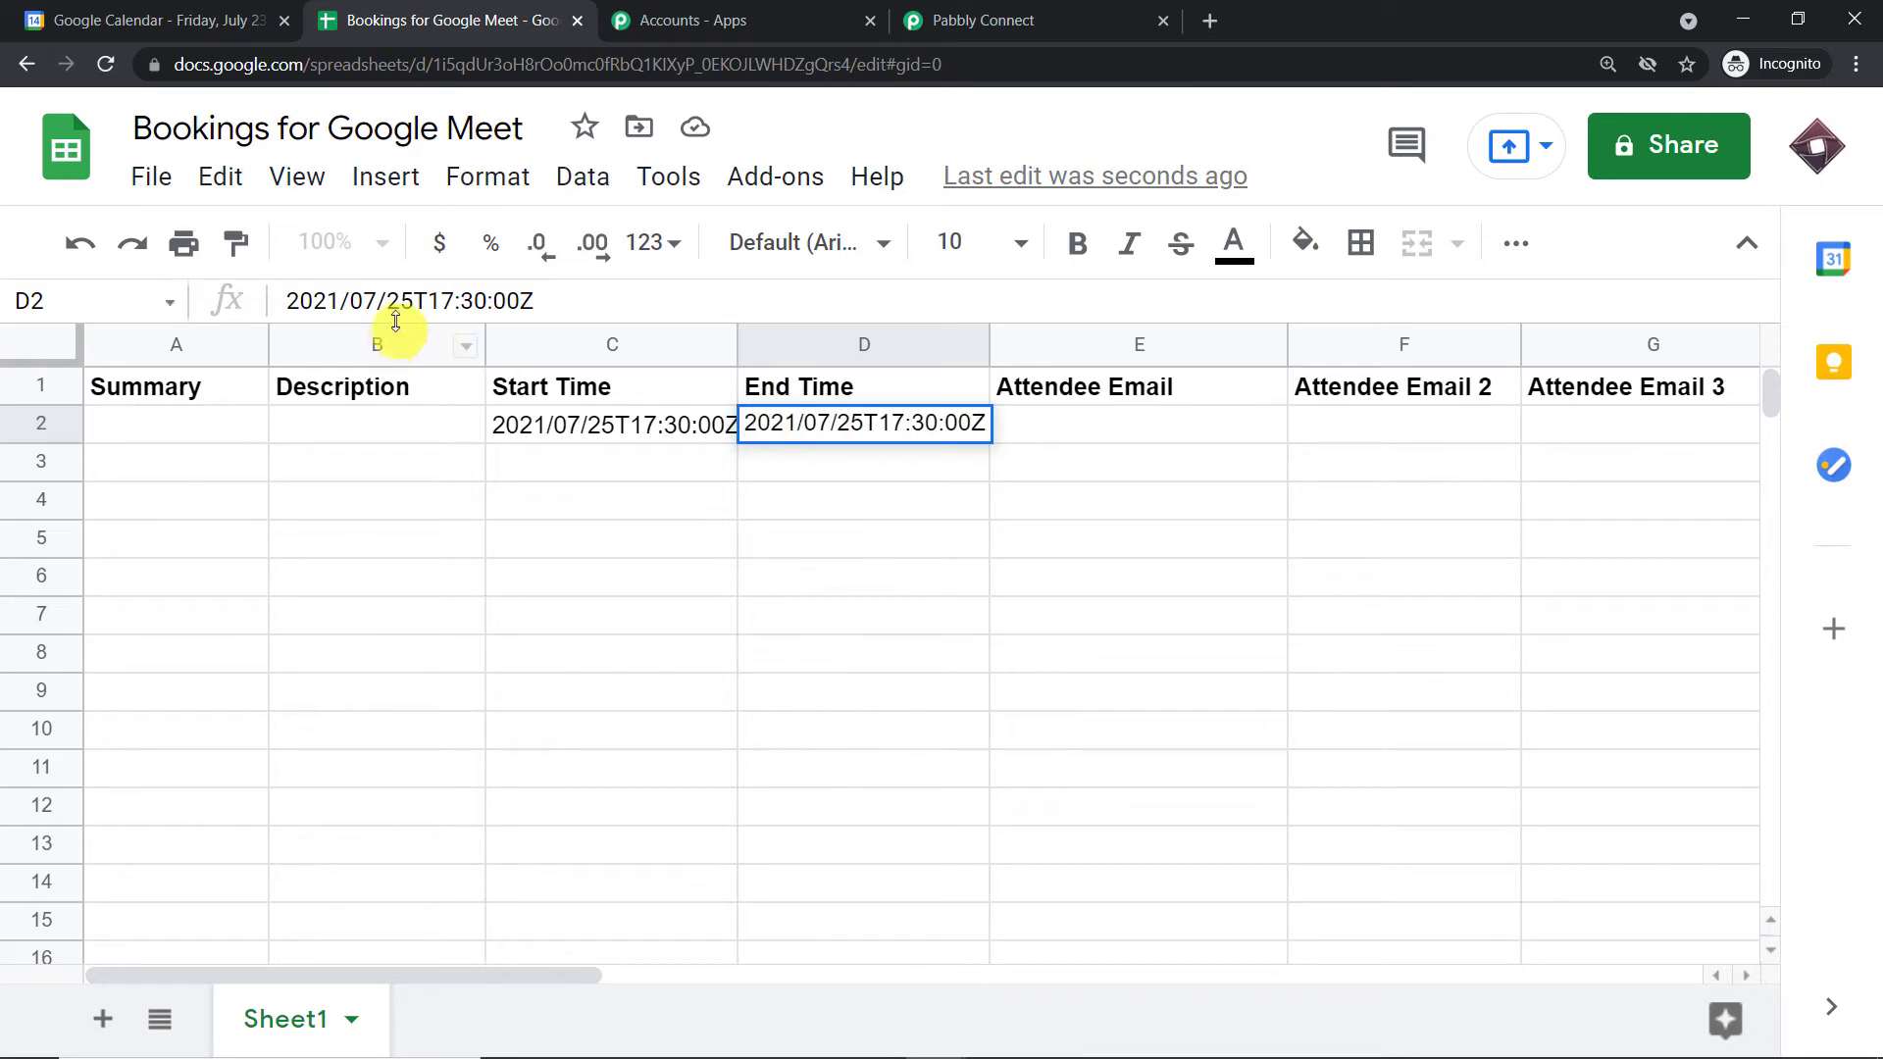
click(453, 294)
key(BackSpace)
Finish D2's hour as 18, widen column A and enter the summary 'Ring Movie Discussion' in A2.
text(8)
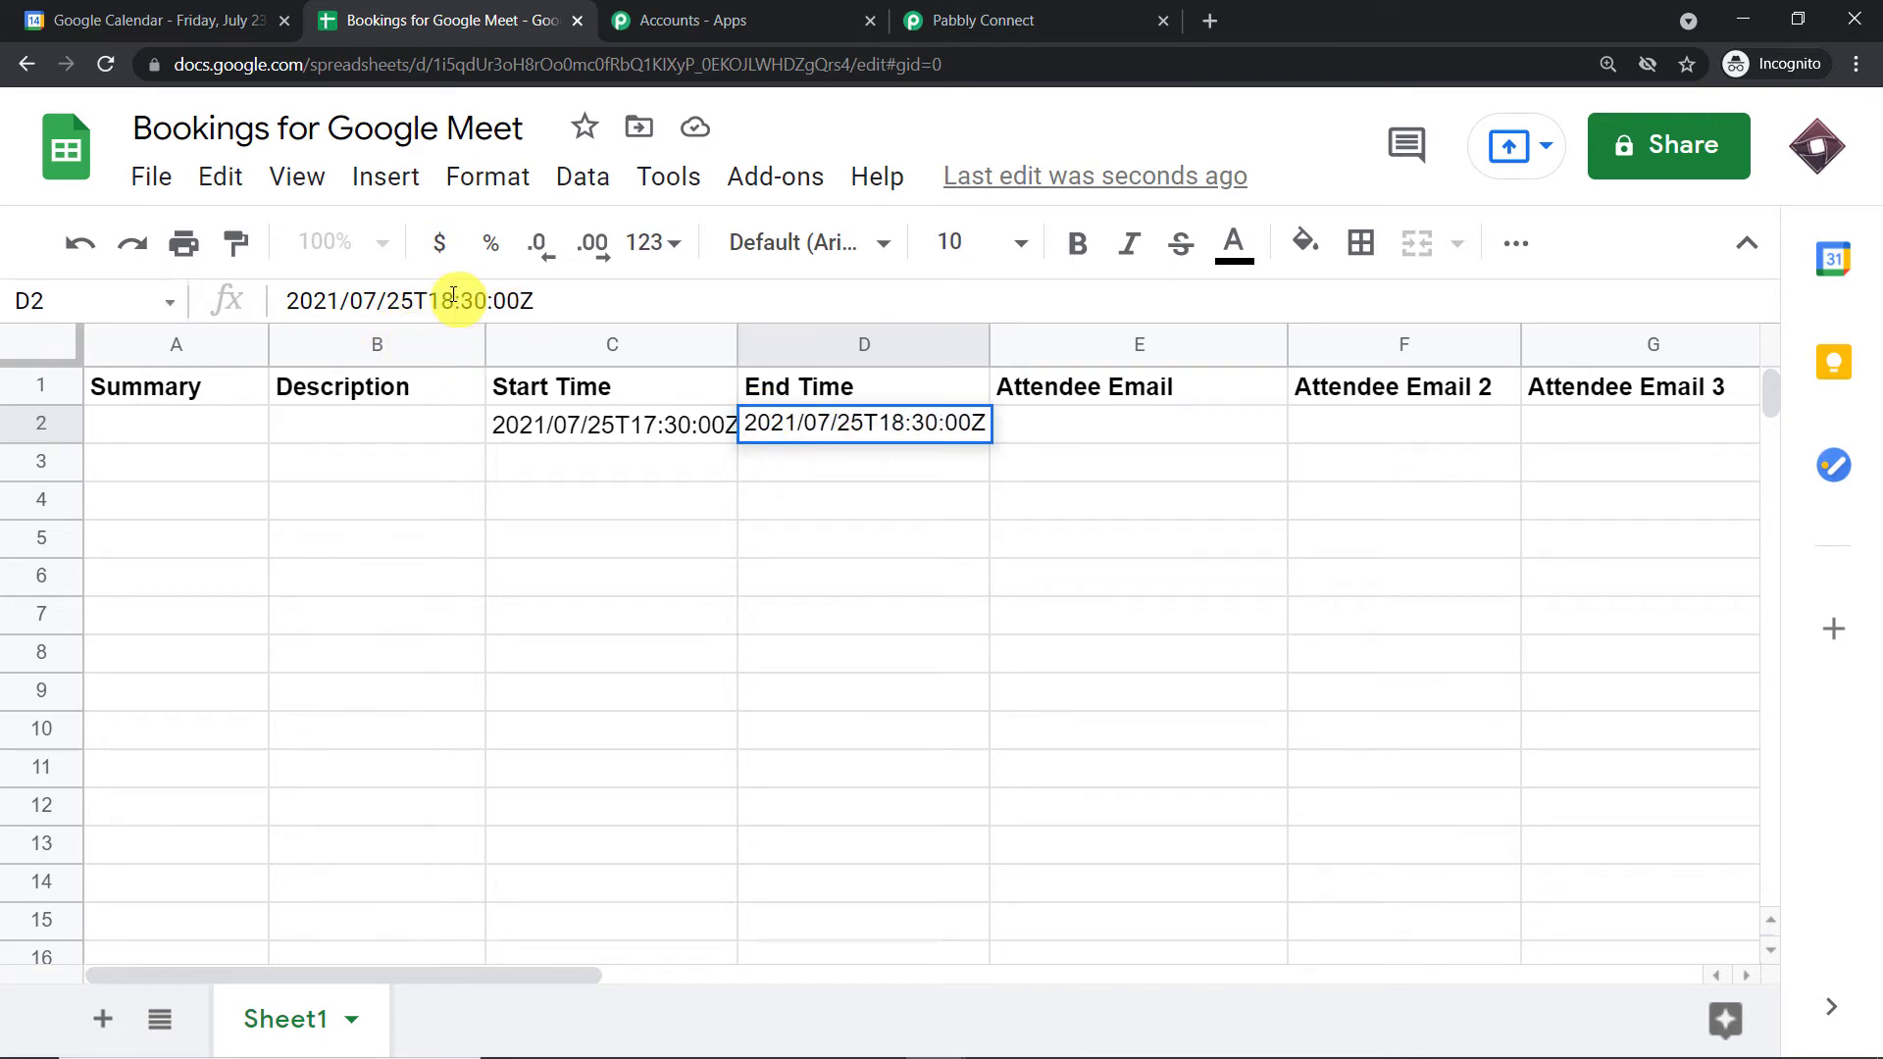
click(529, 529)
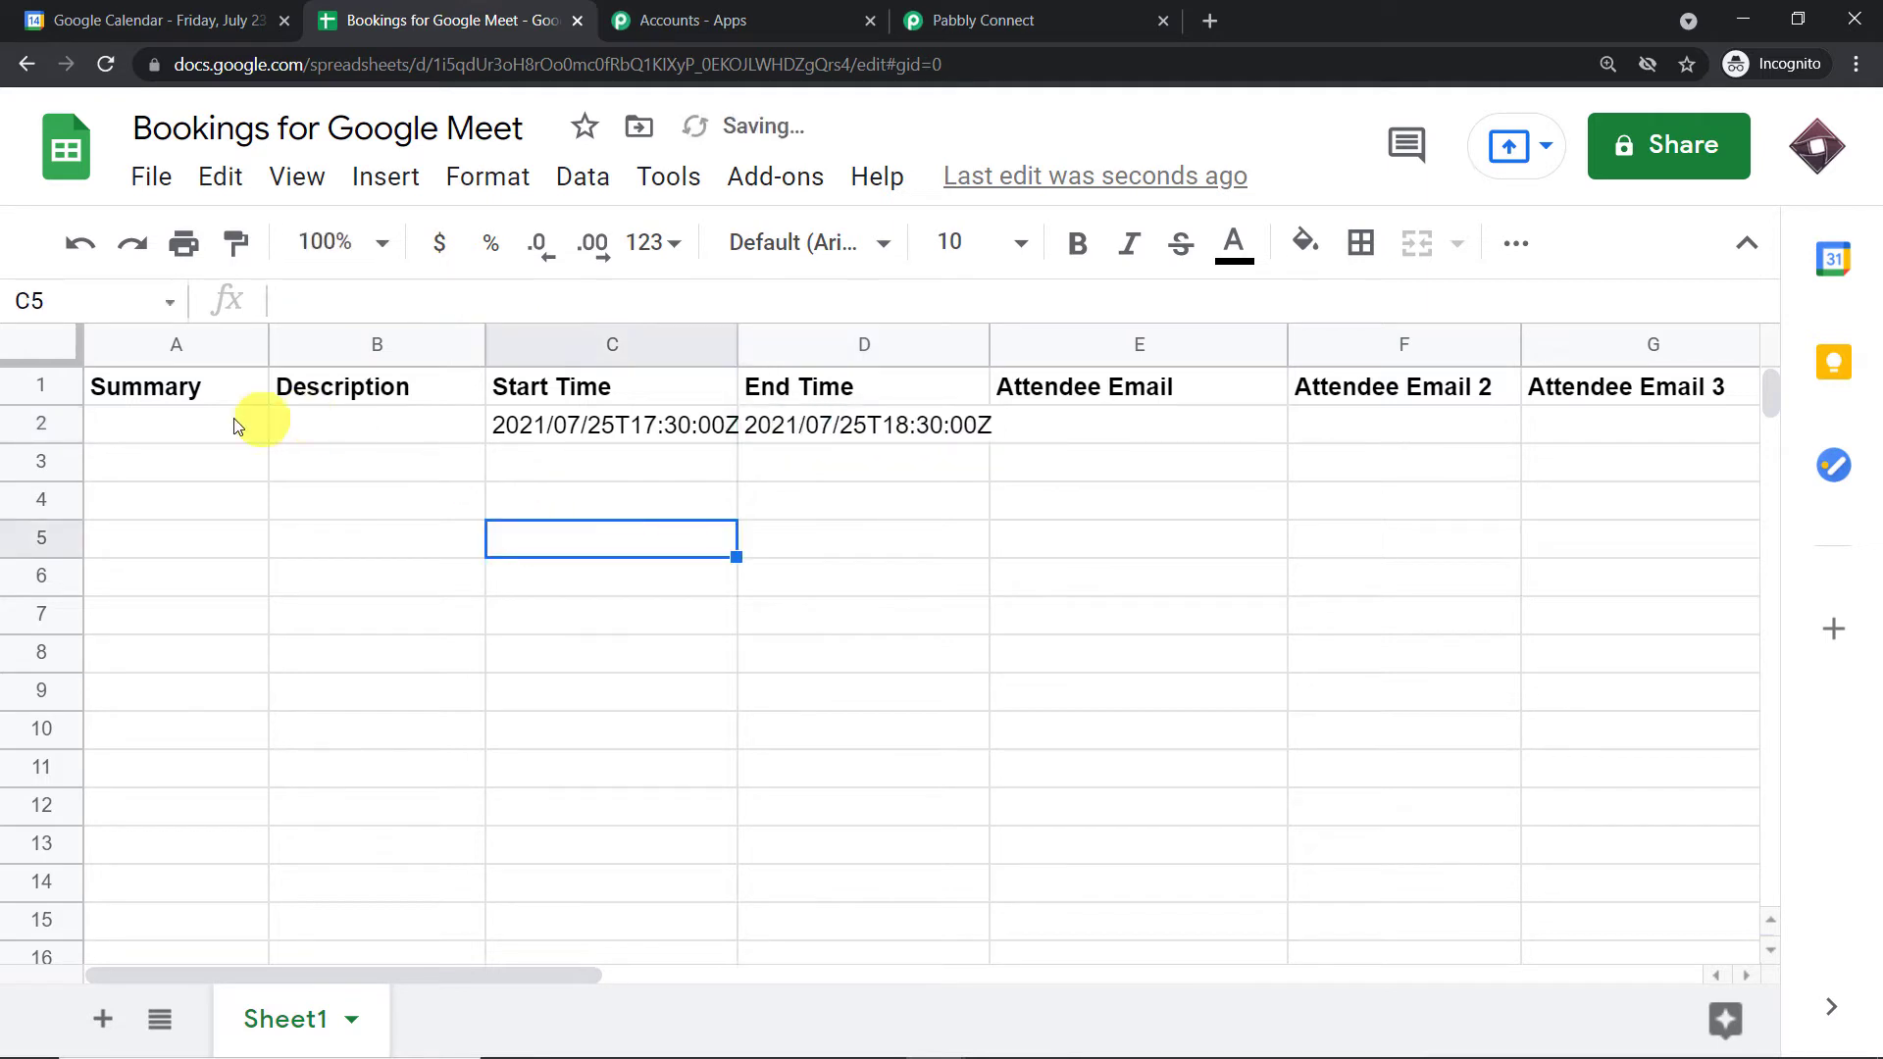
click(193, 425)
drag(265, 336, 382, 344)
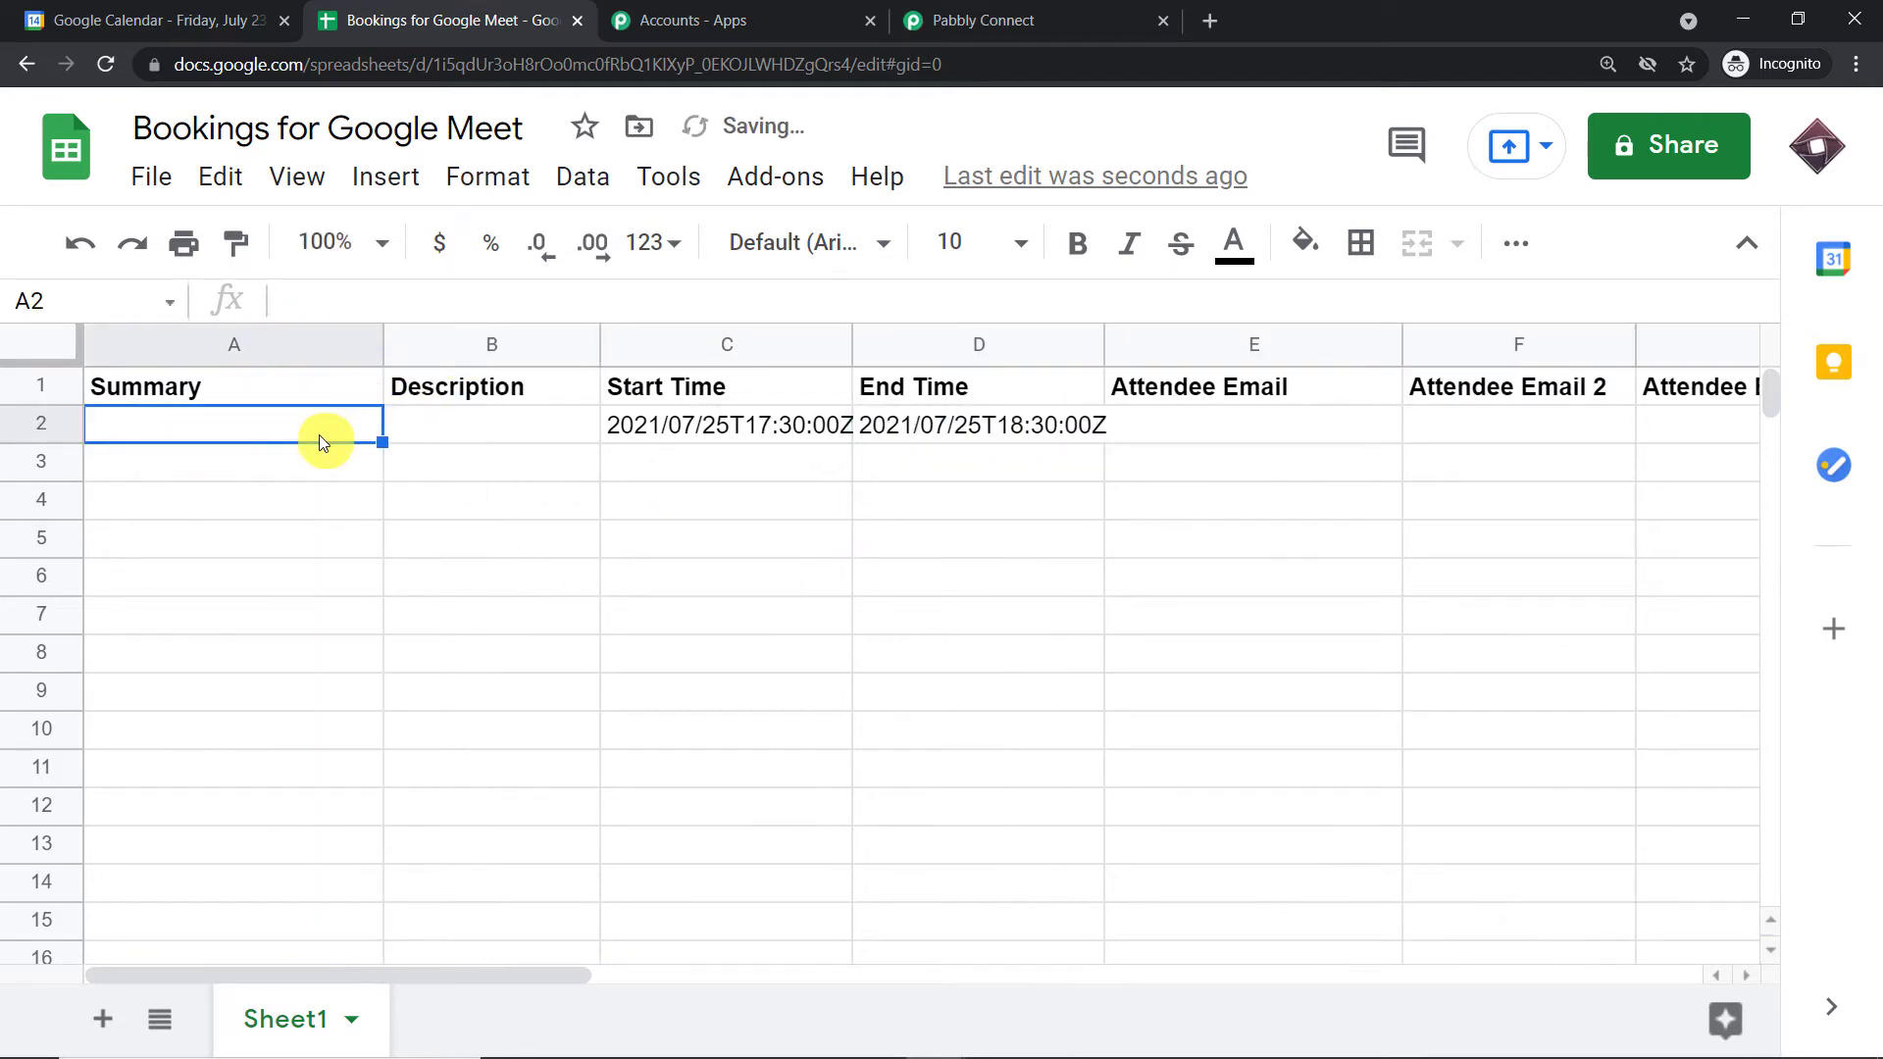
text(Ri)
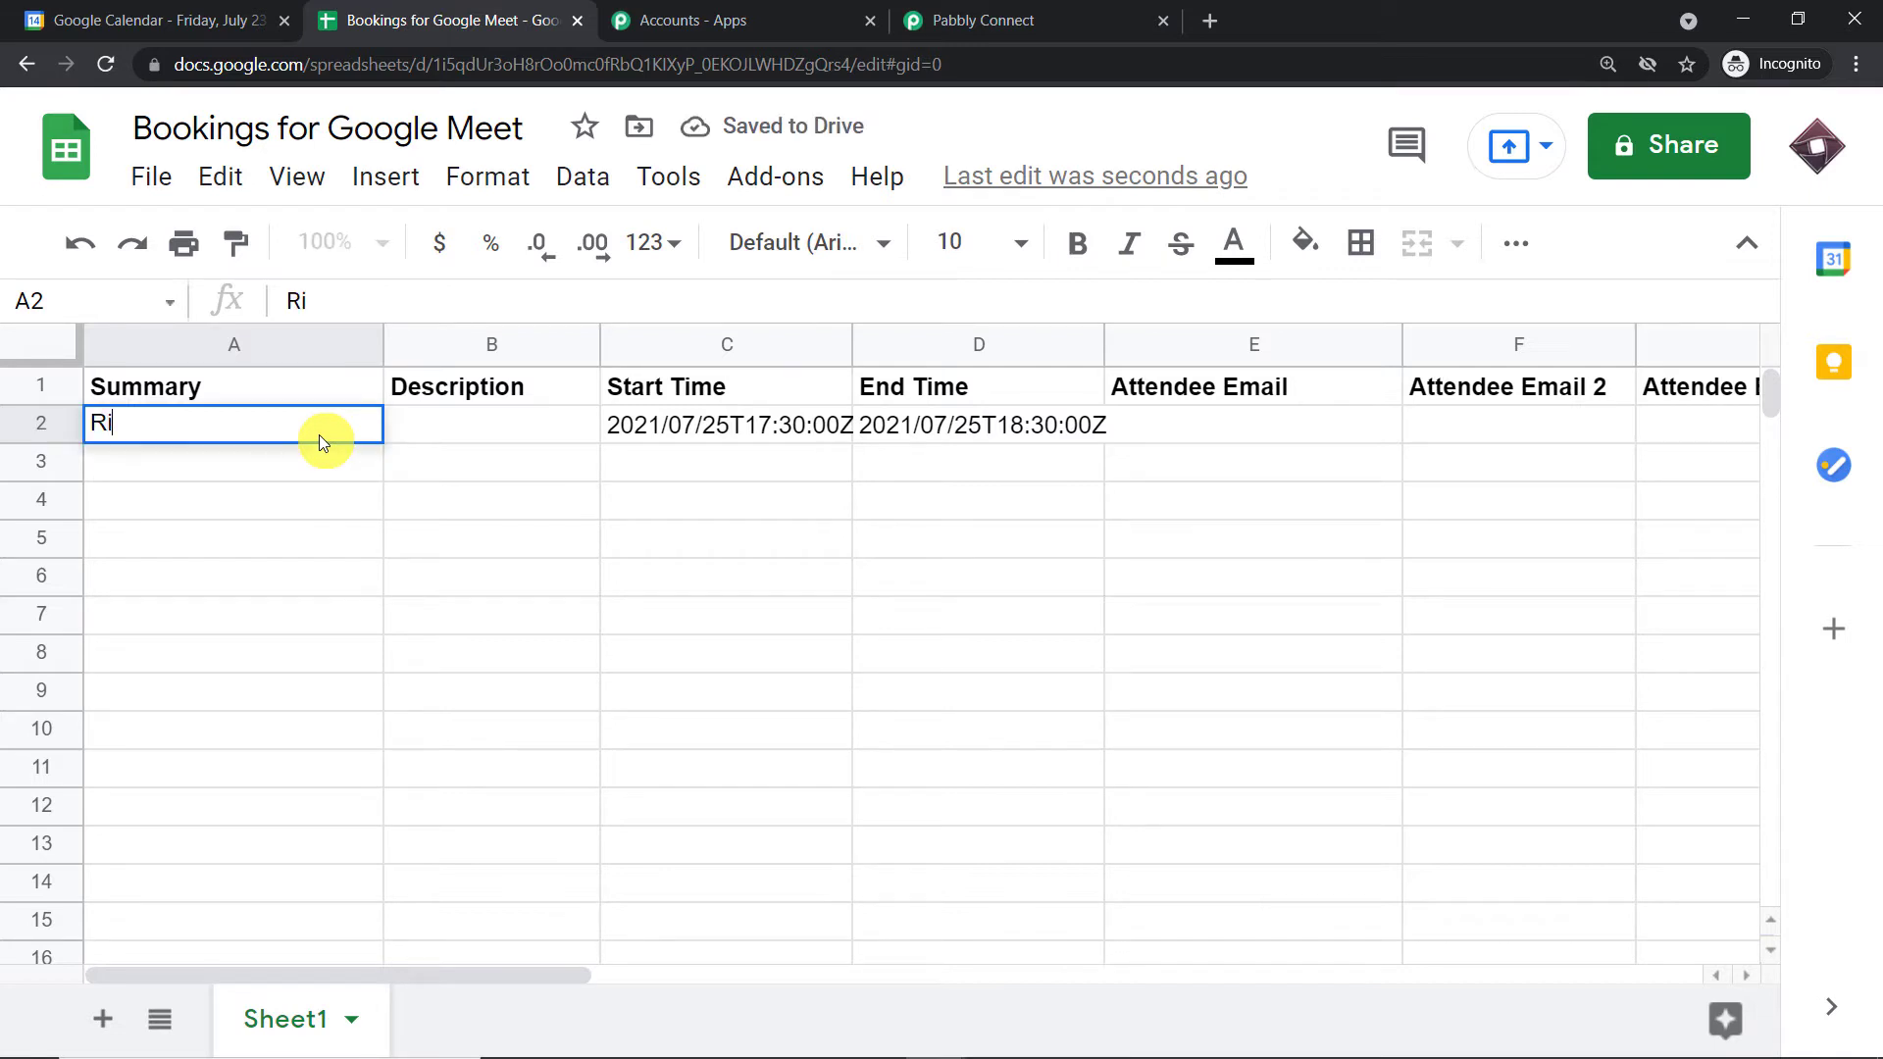
text(ng Mov)
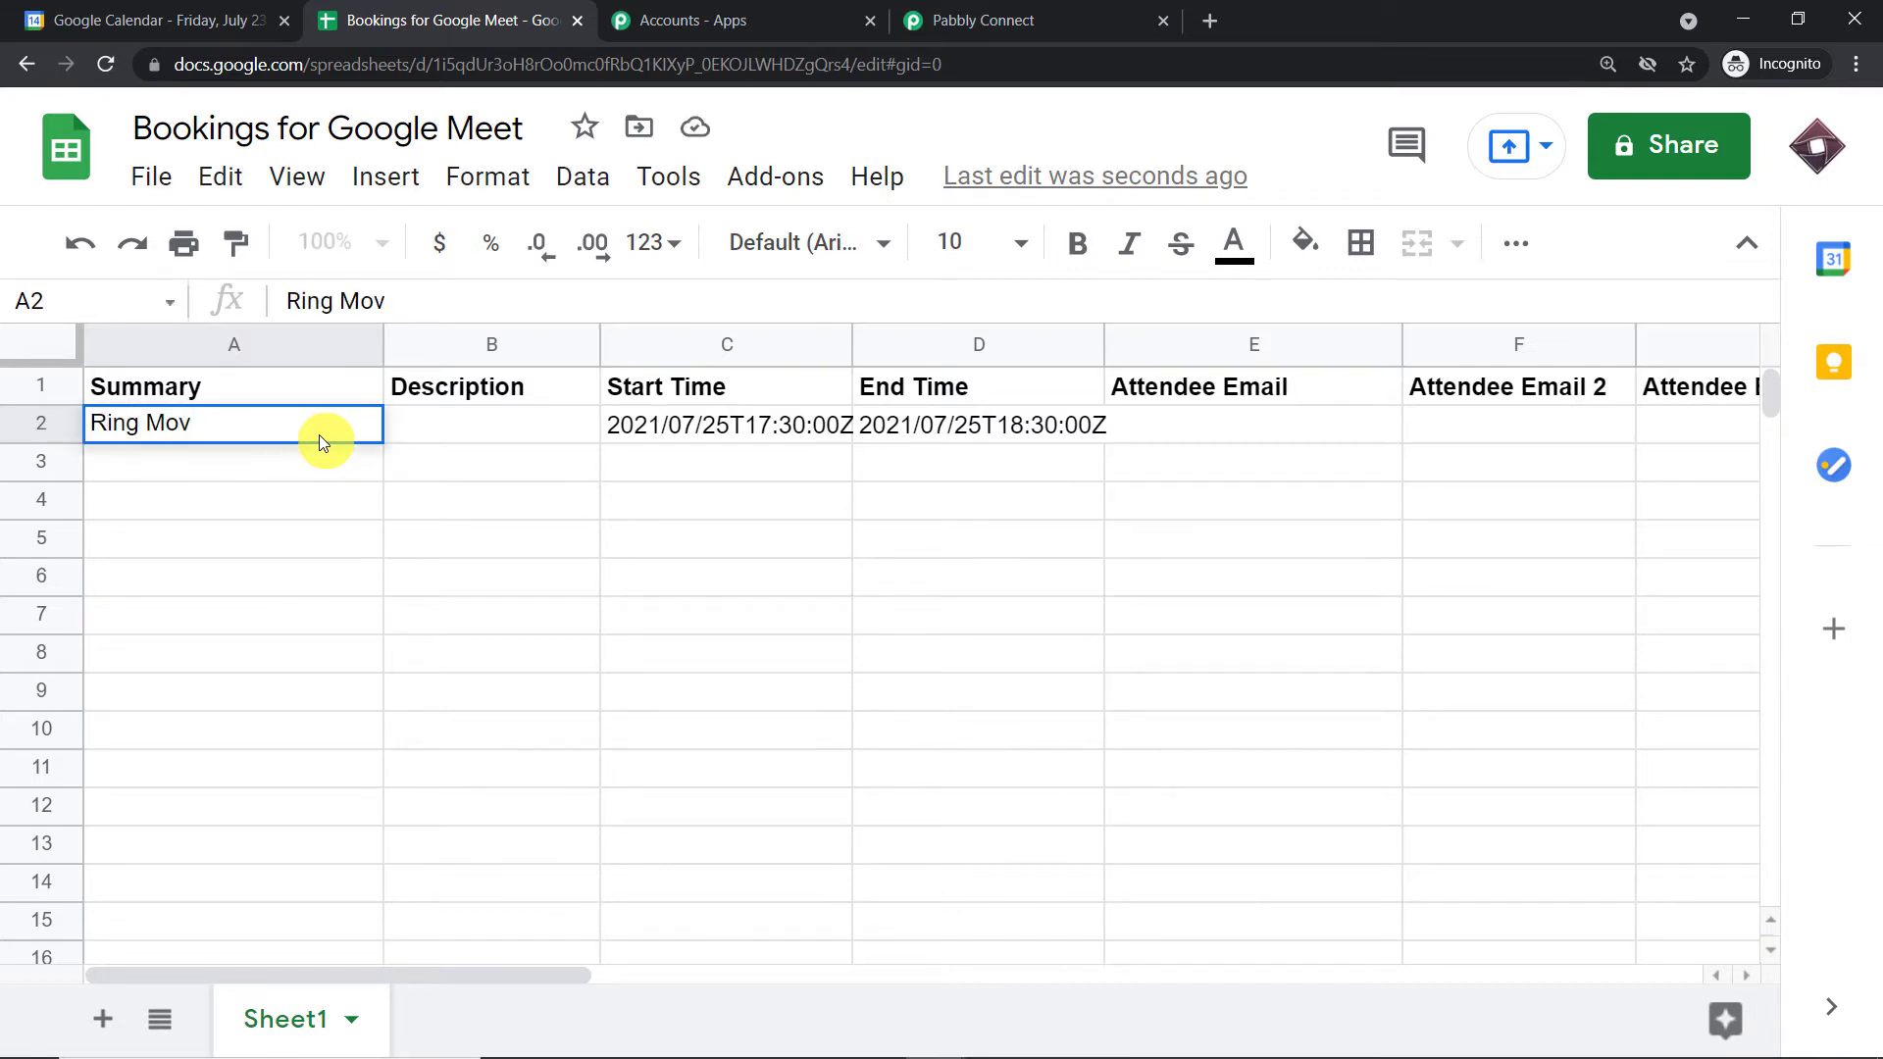
text(ie Discussion)
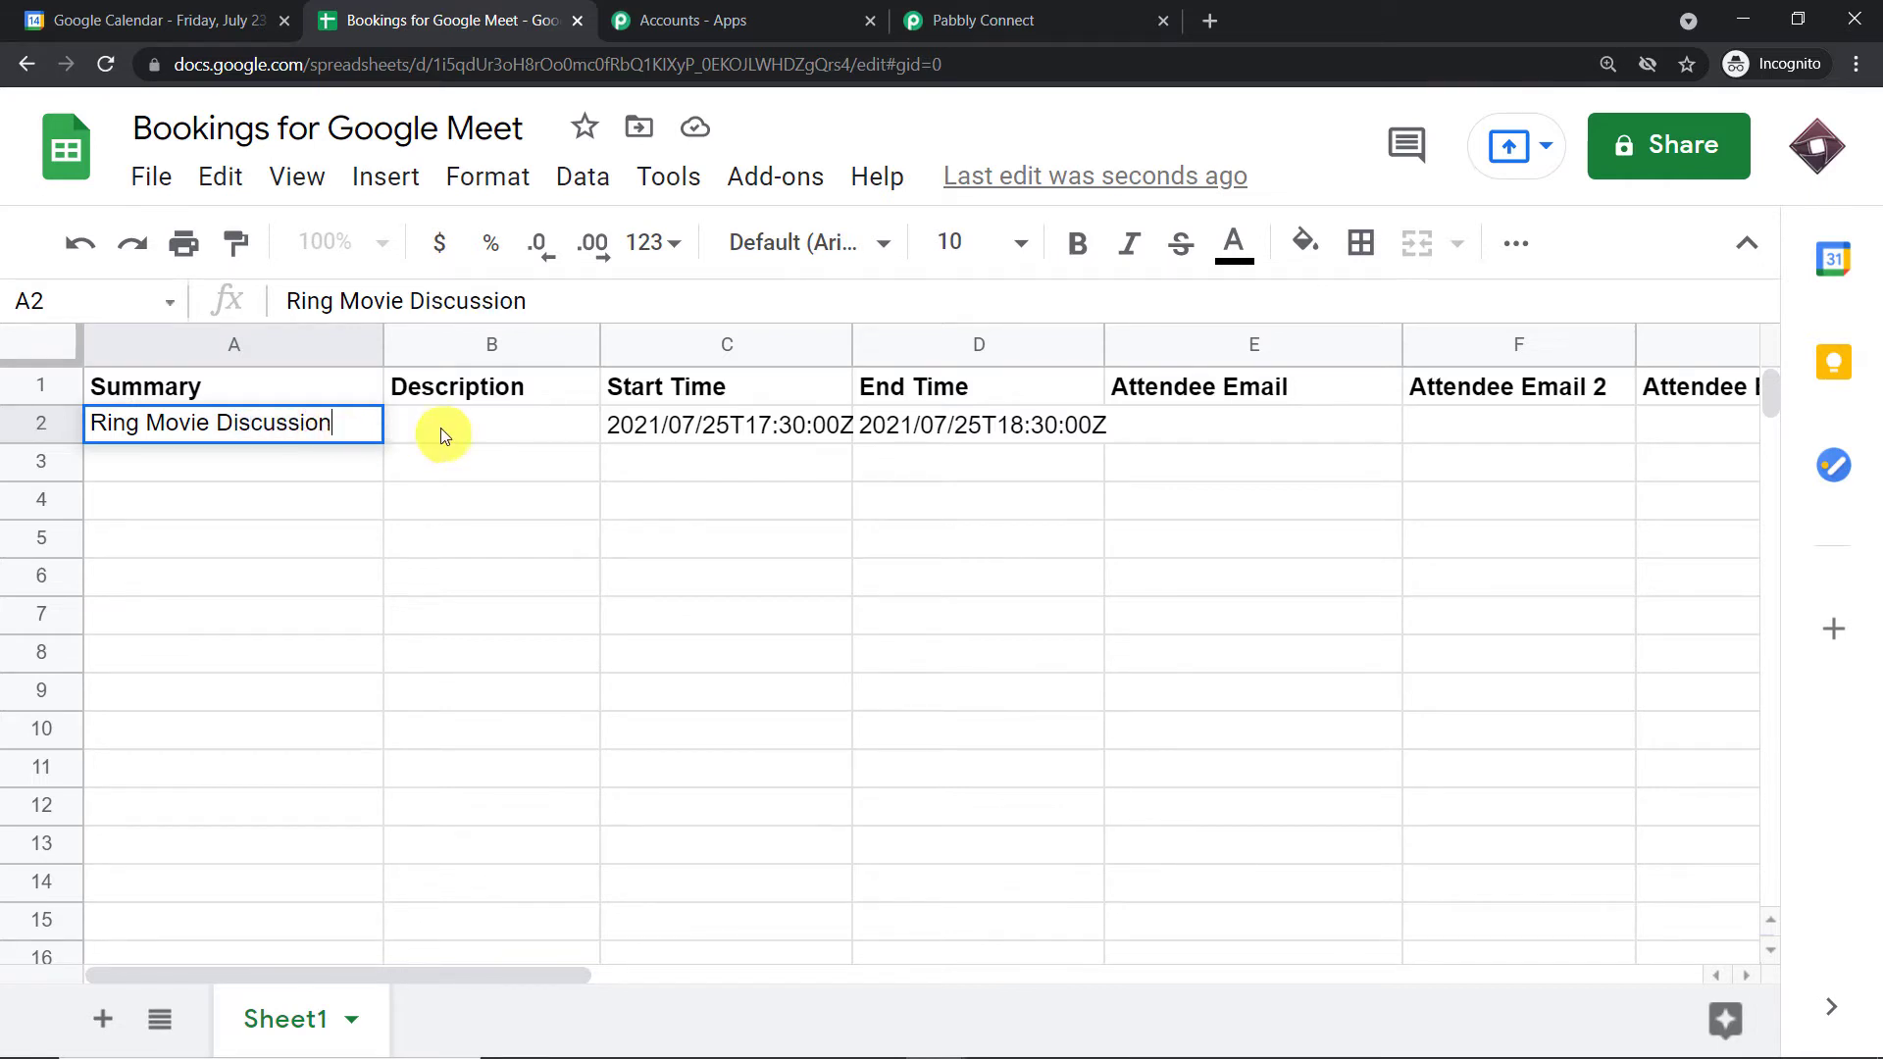
click(451, 434)
Enter the description 'Horror Movie , Please dont panick' in B2 and widen column B.
text(Hor)
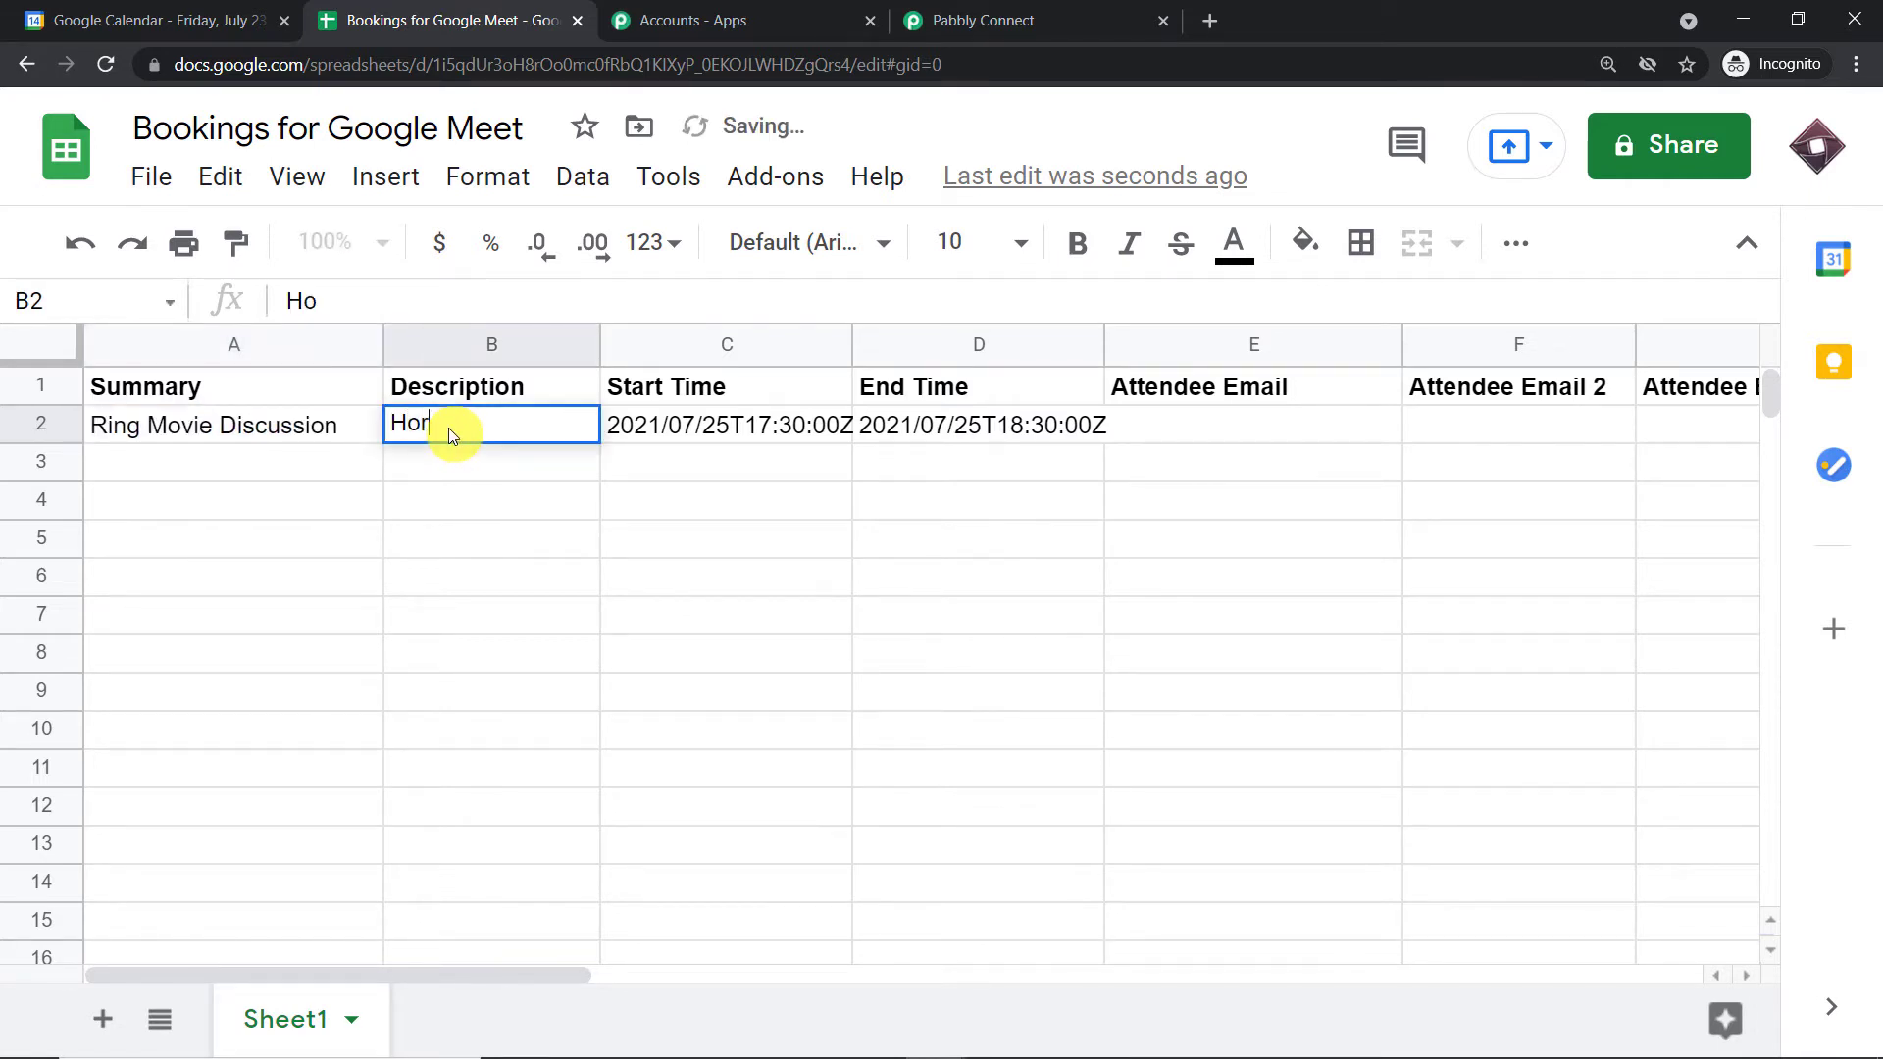
text(ror Movi)
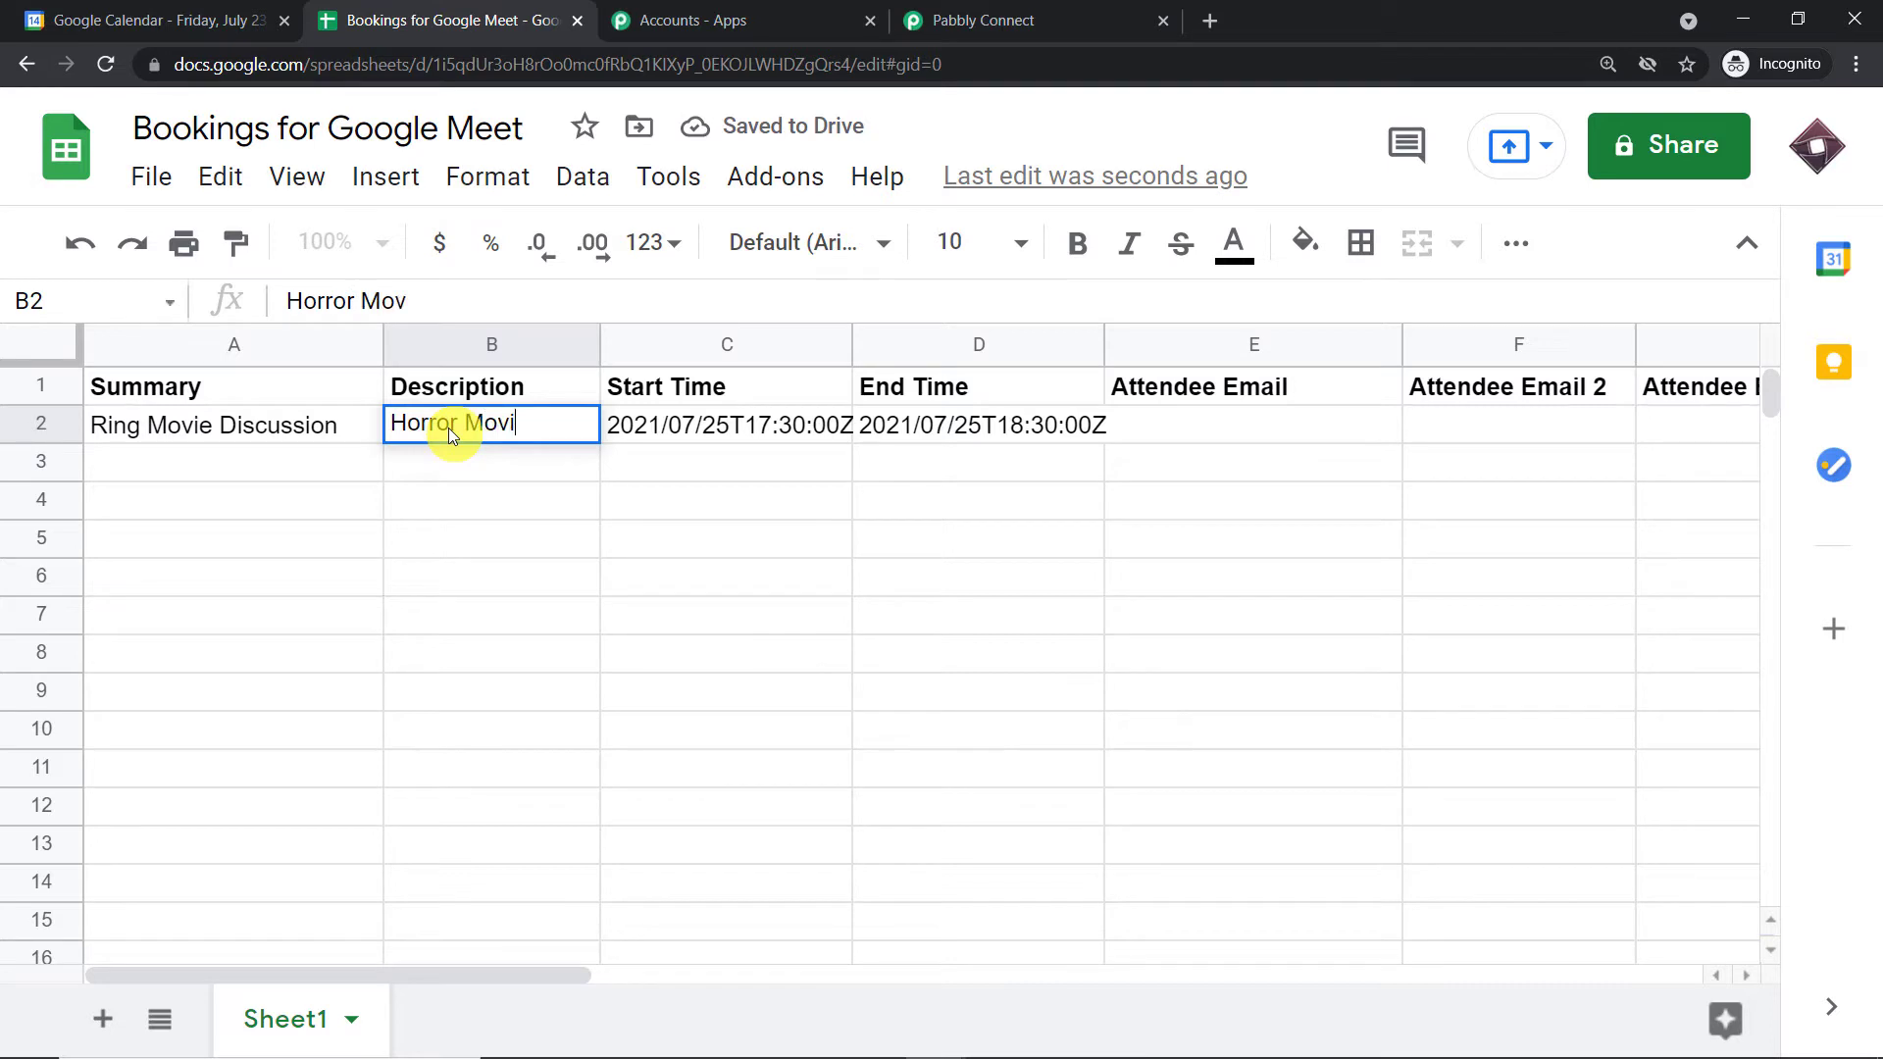
text(e , Pl)
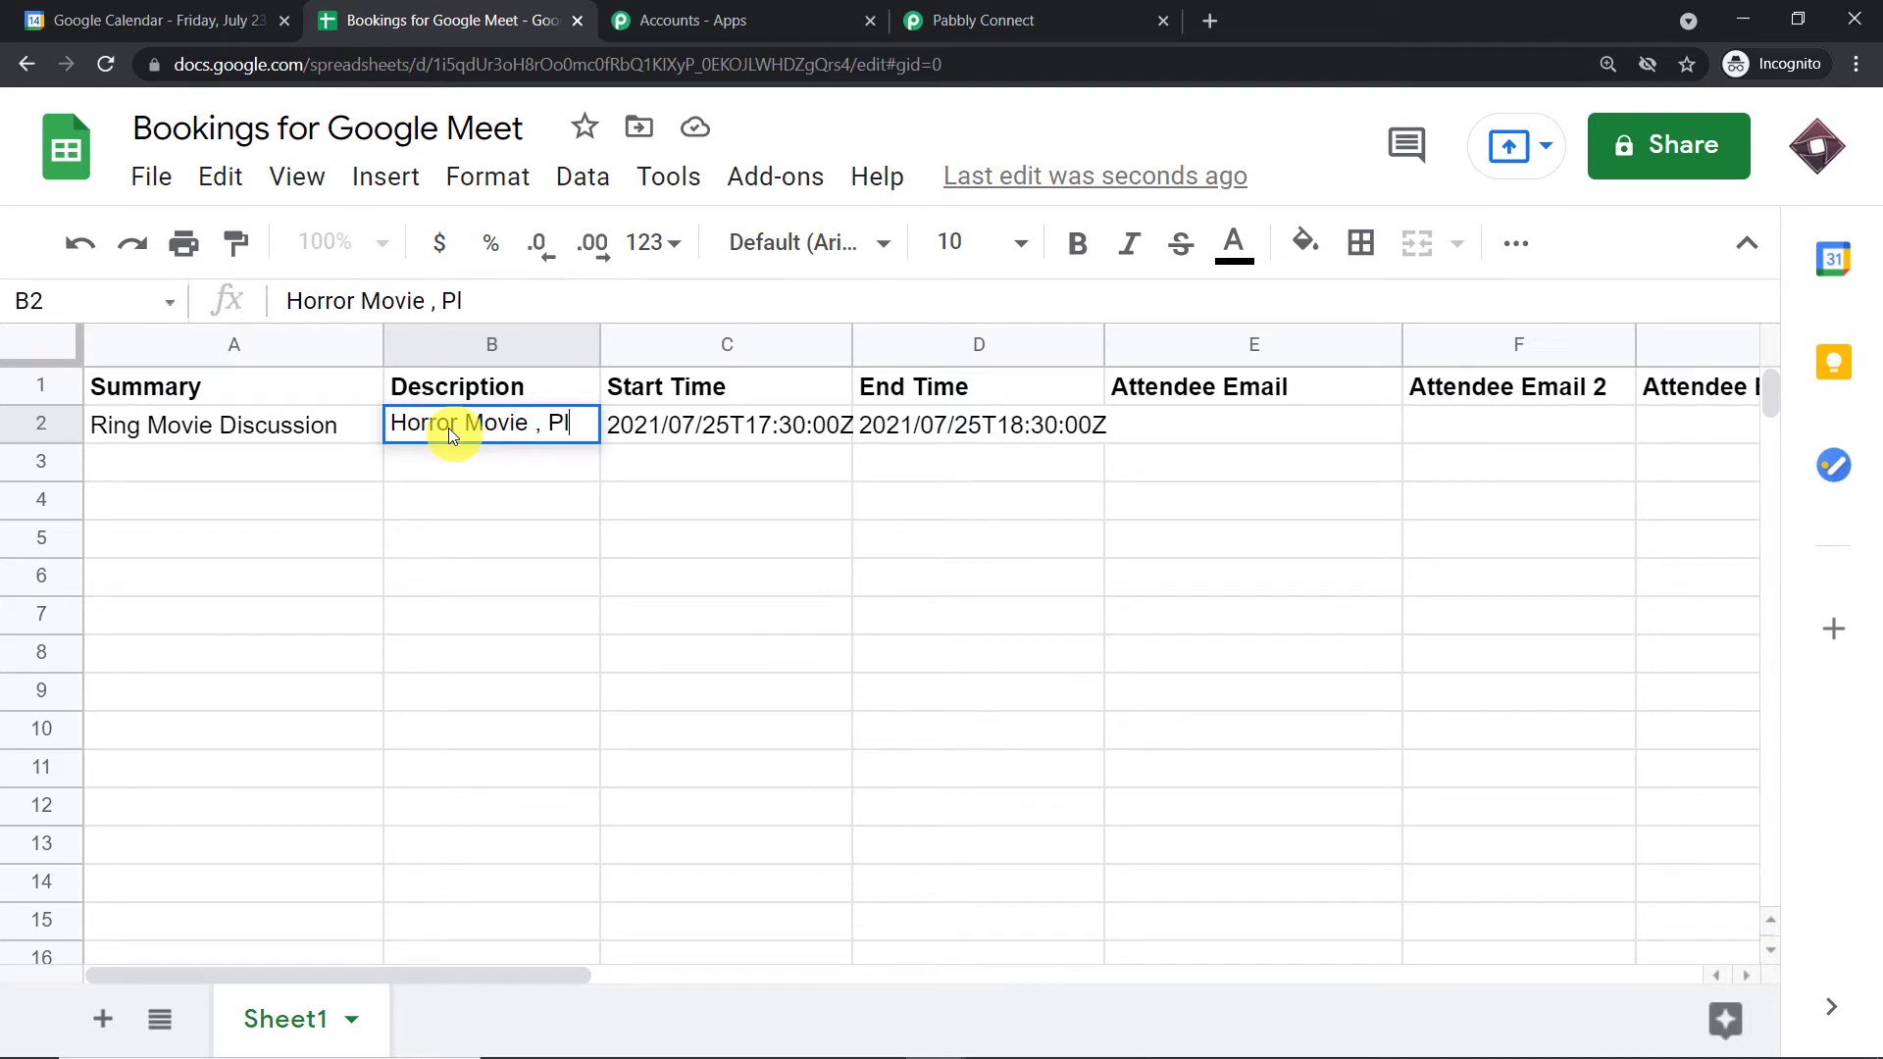
text(ease dont )
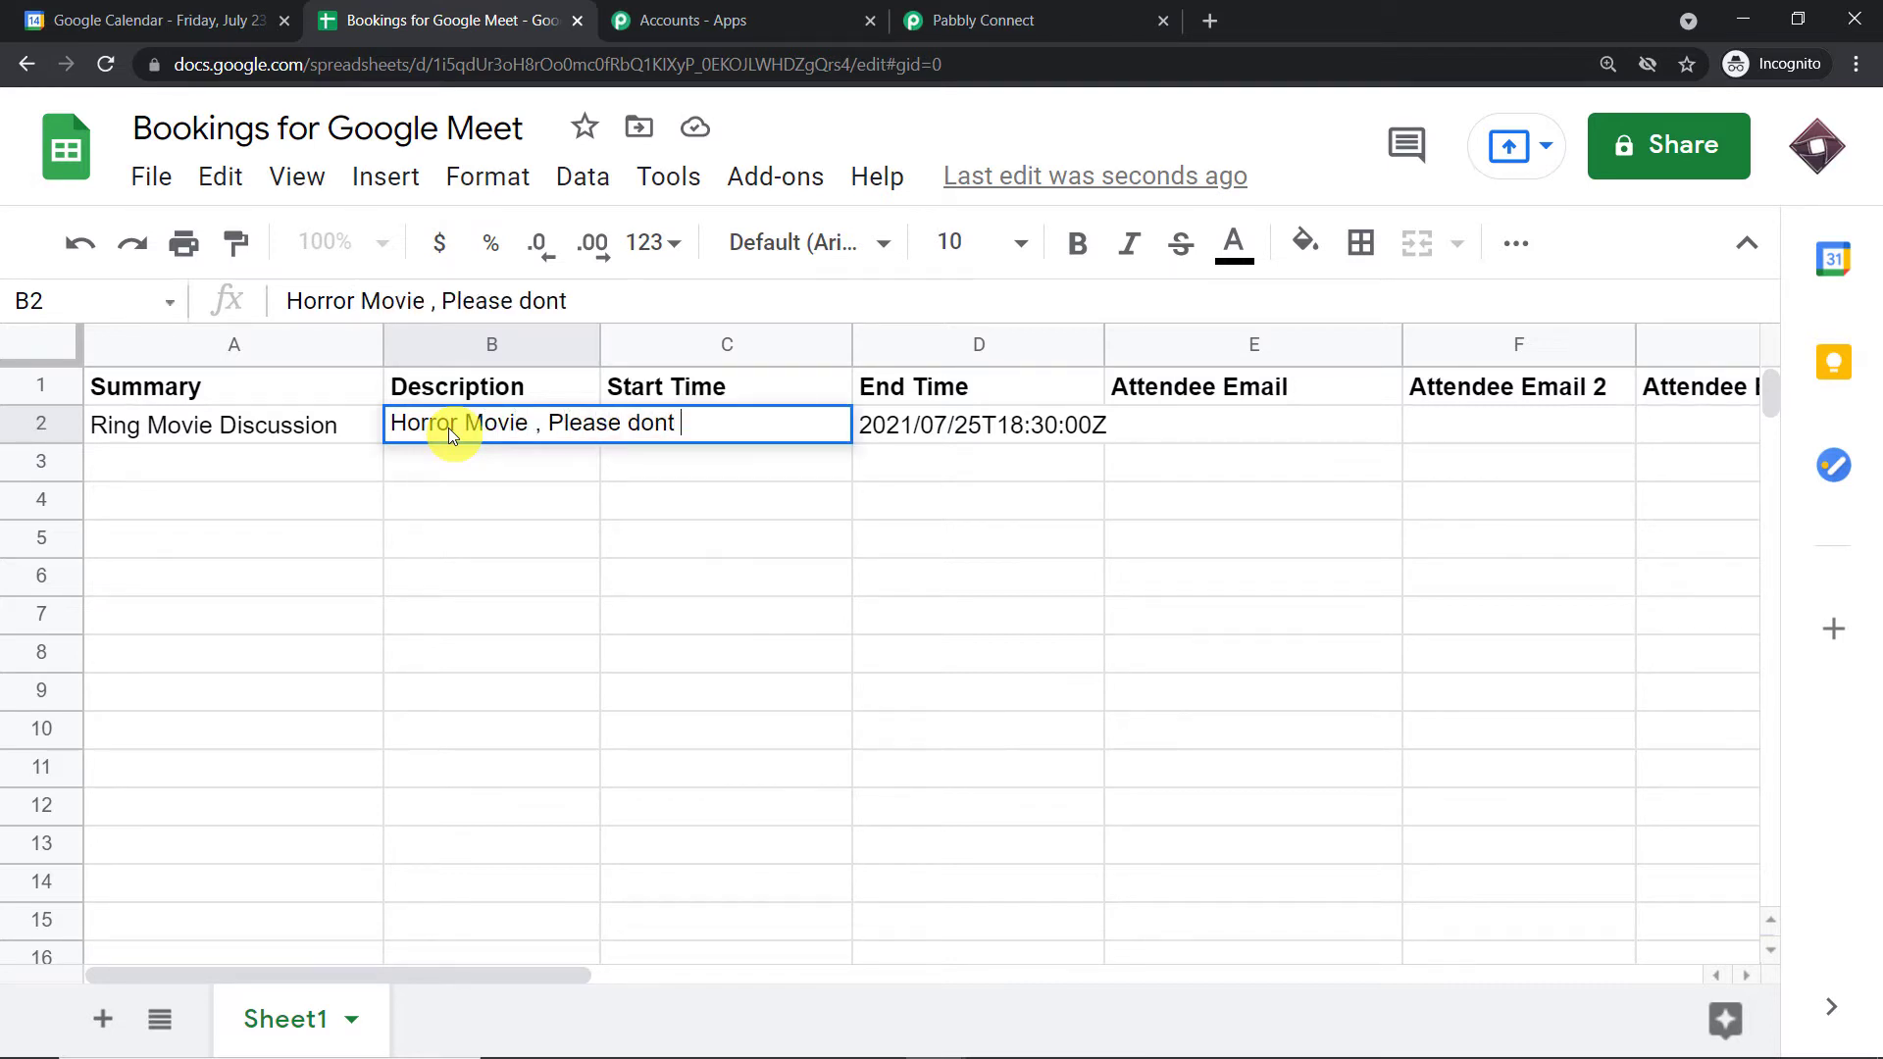
text(panick)
click(585, 516)
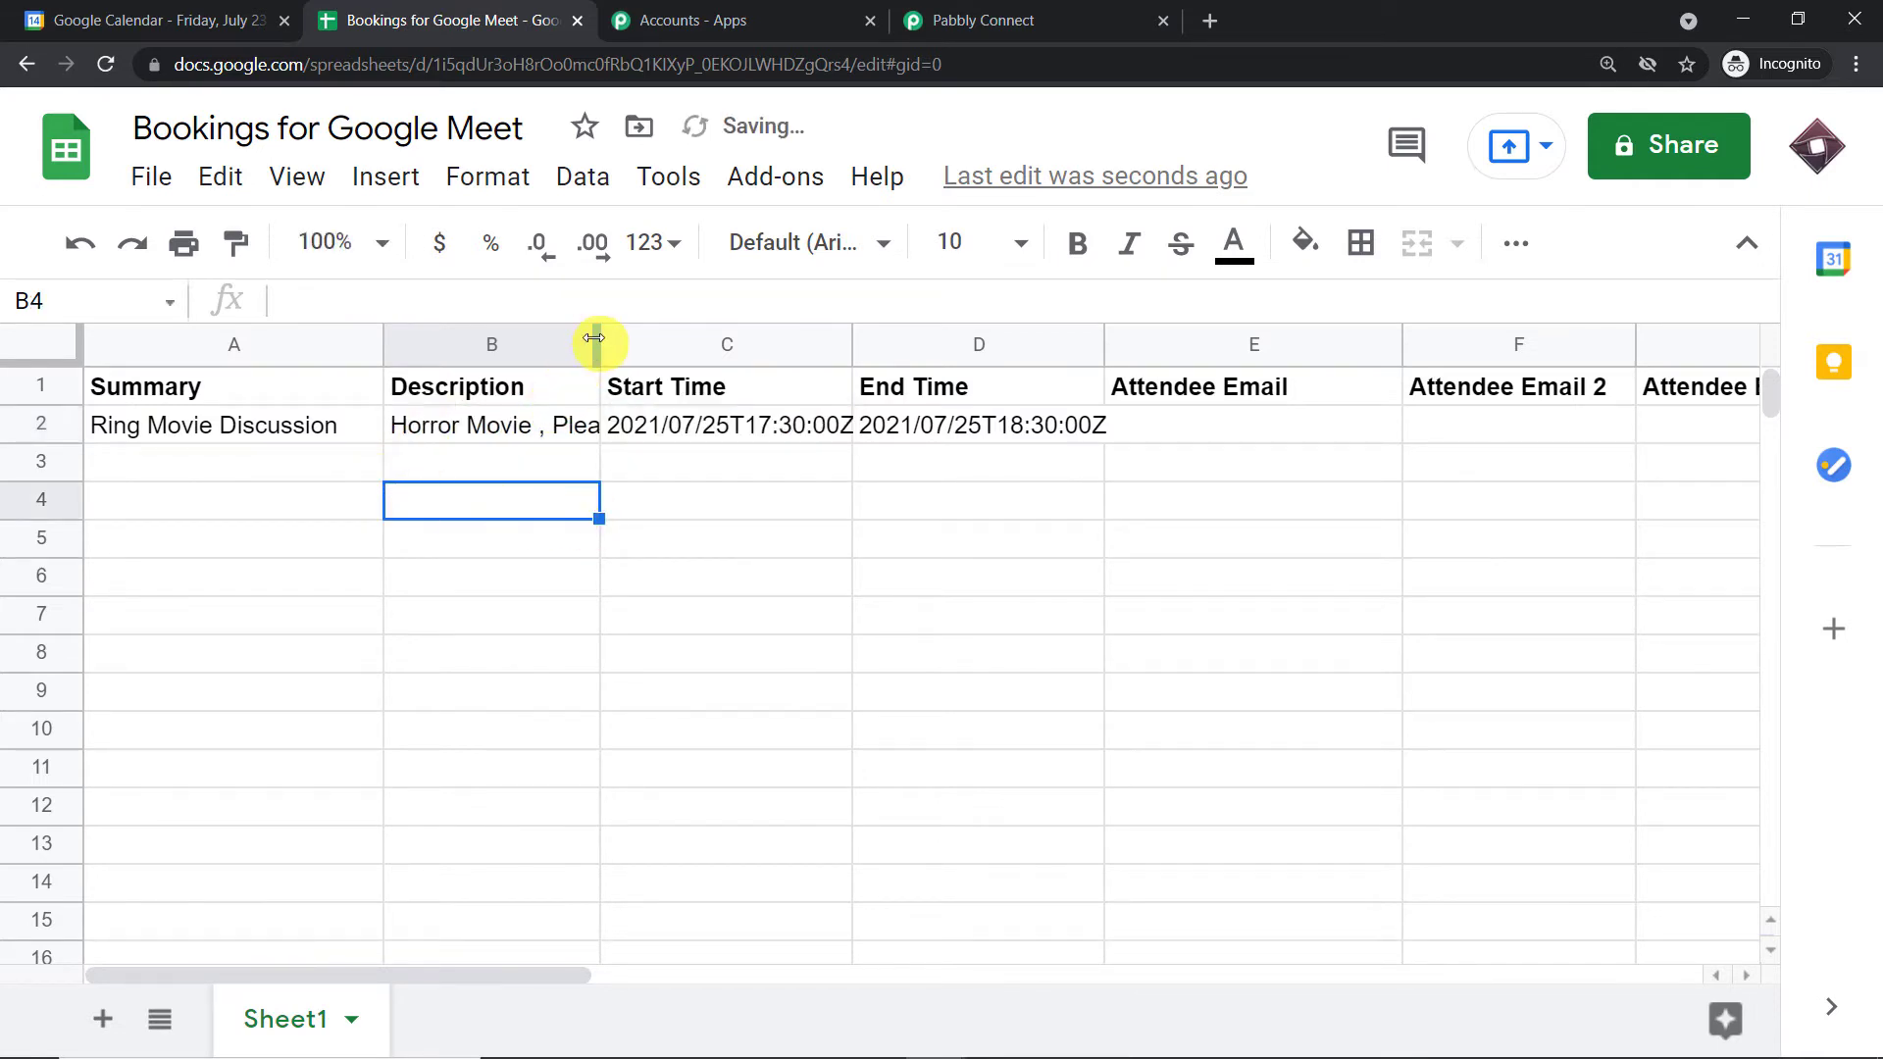
drag(600, 344, 682, 344)
click(1287, 427)
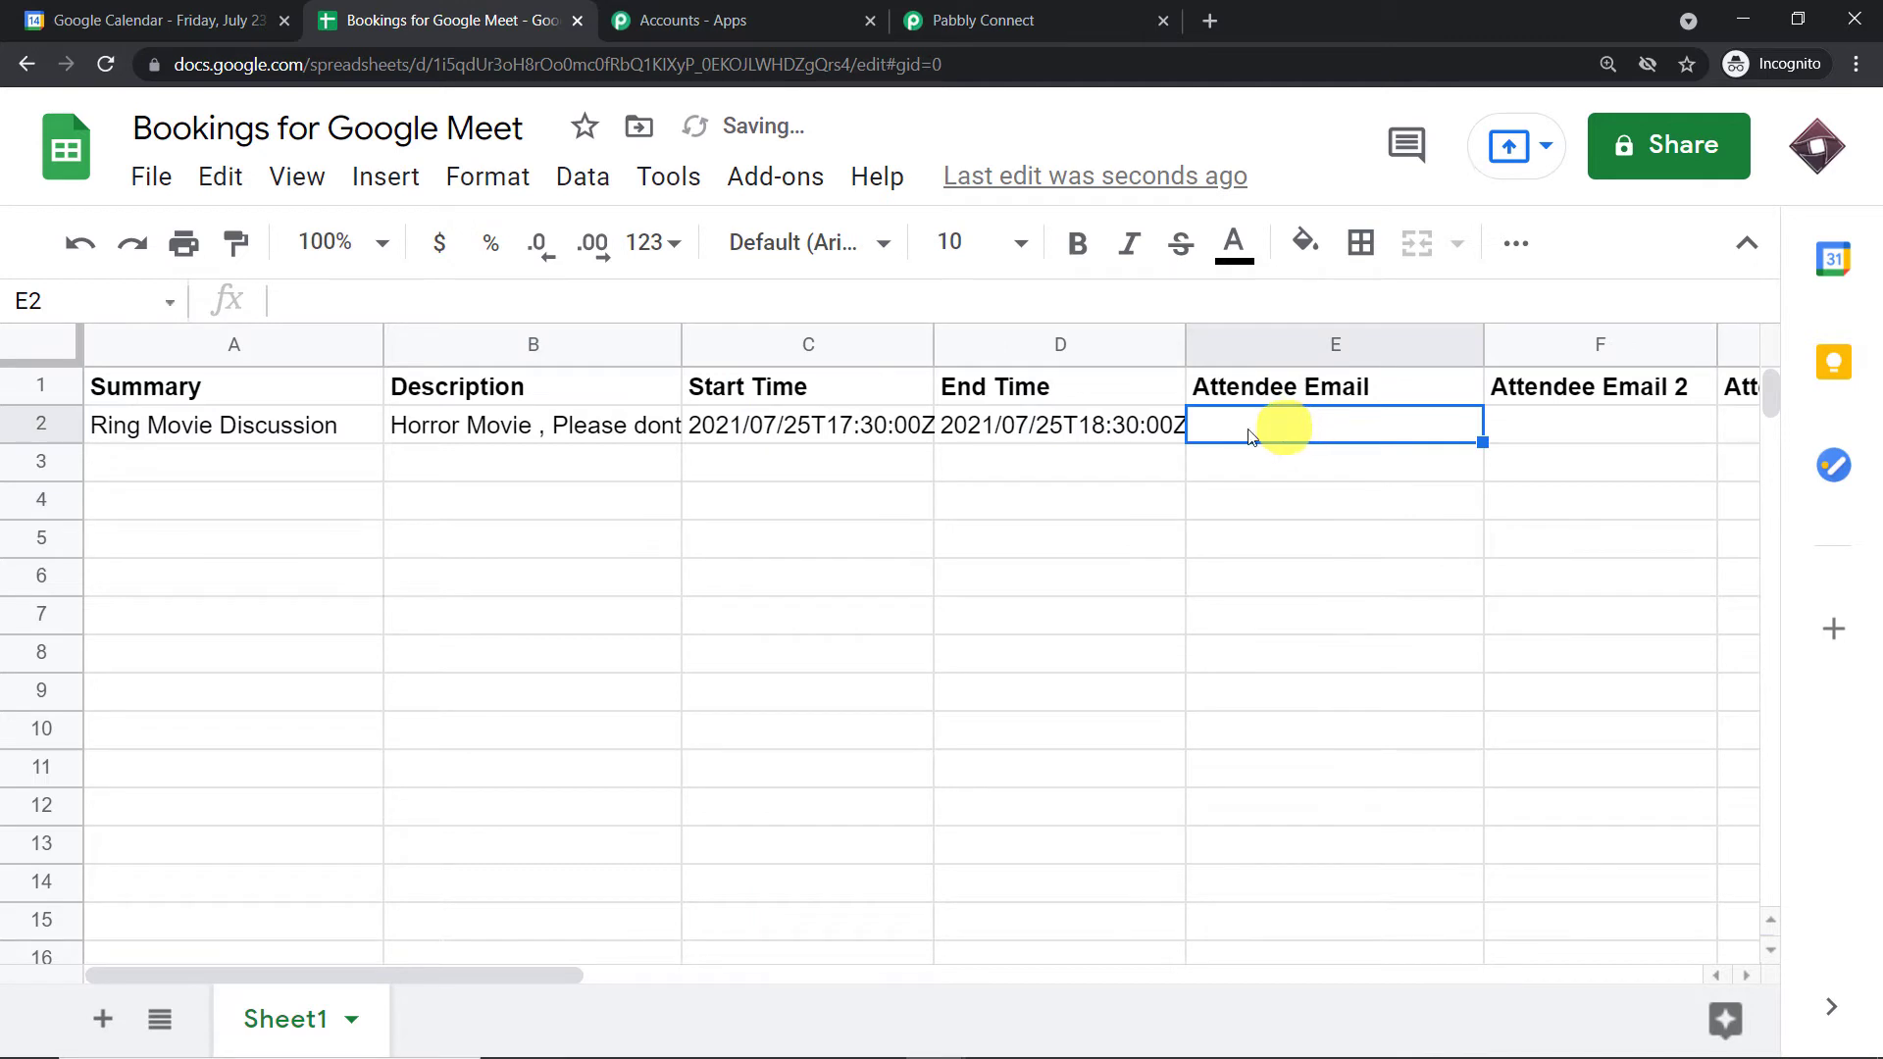
Enter the three attendees' e-mail addresses in E2, F2 and G2, correcting the digits in the third.
drag(551, 974, 698, 997)
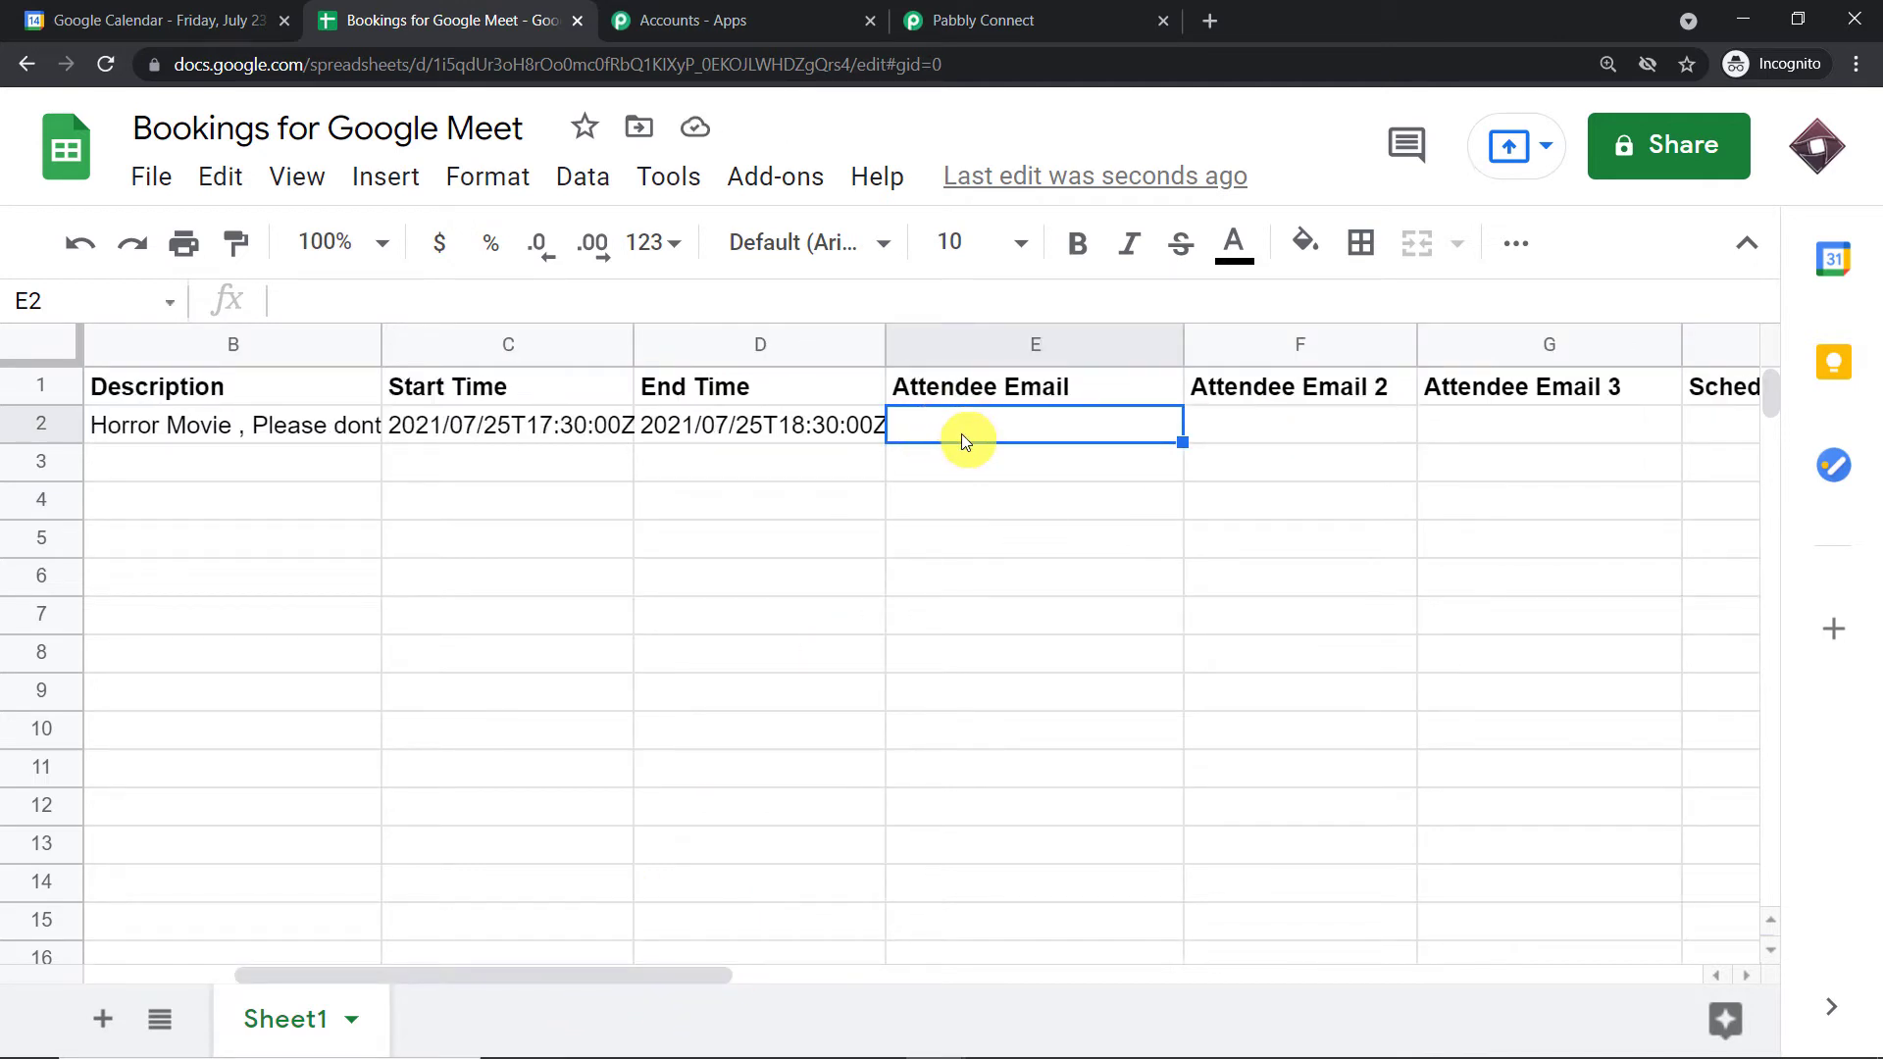
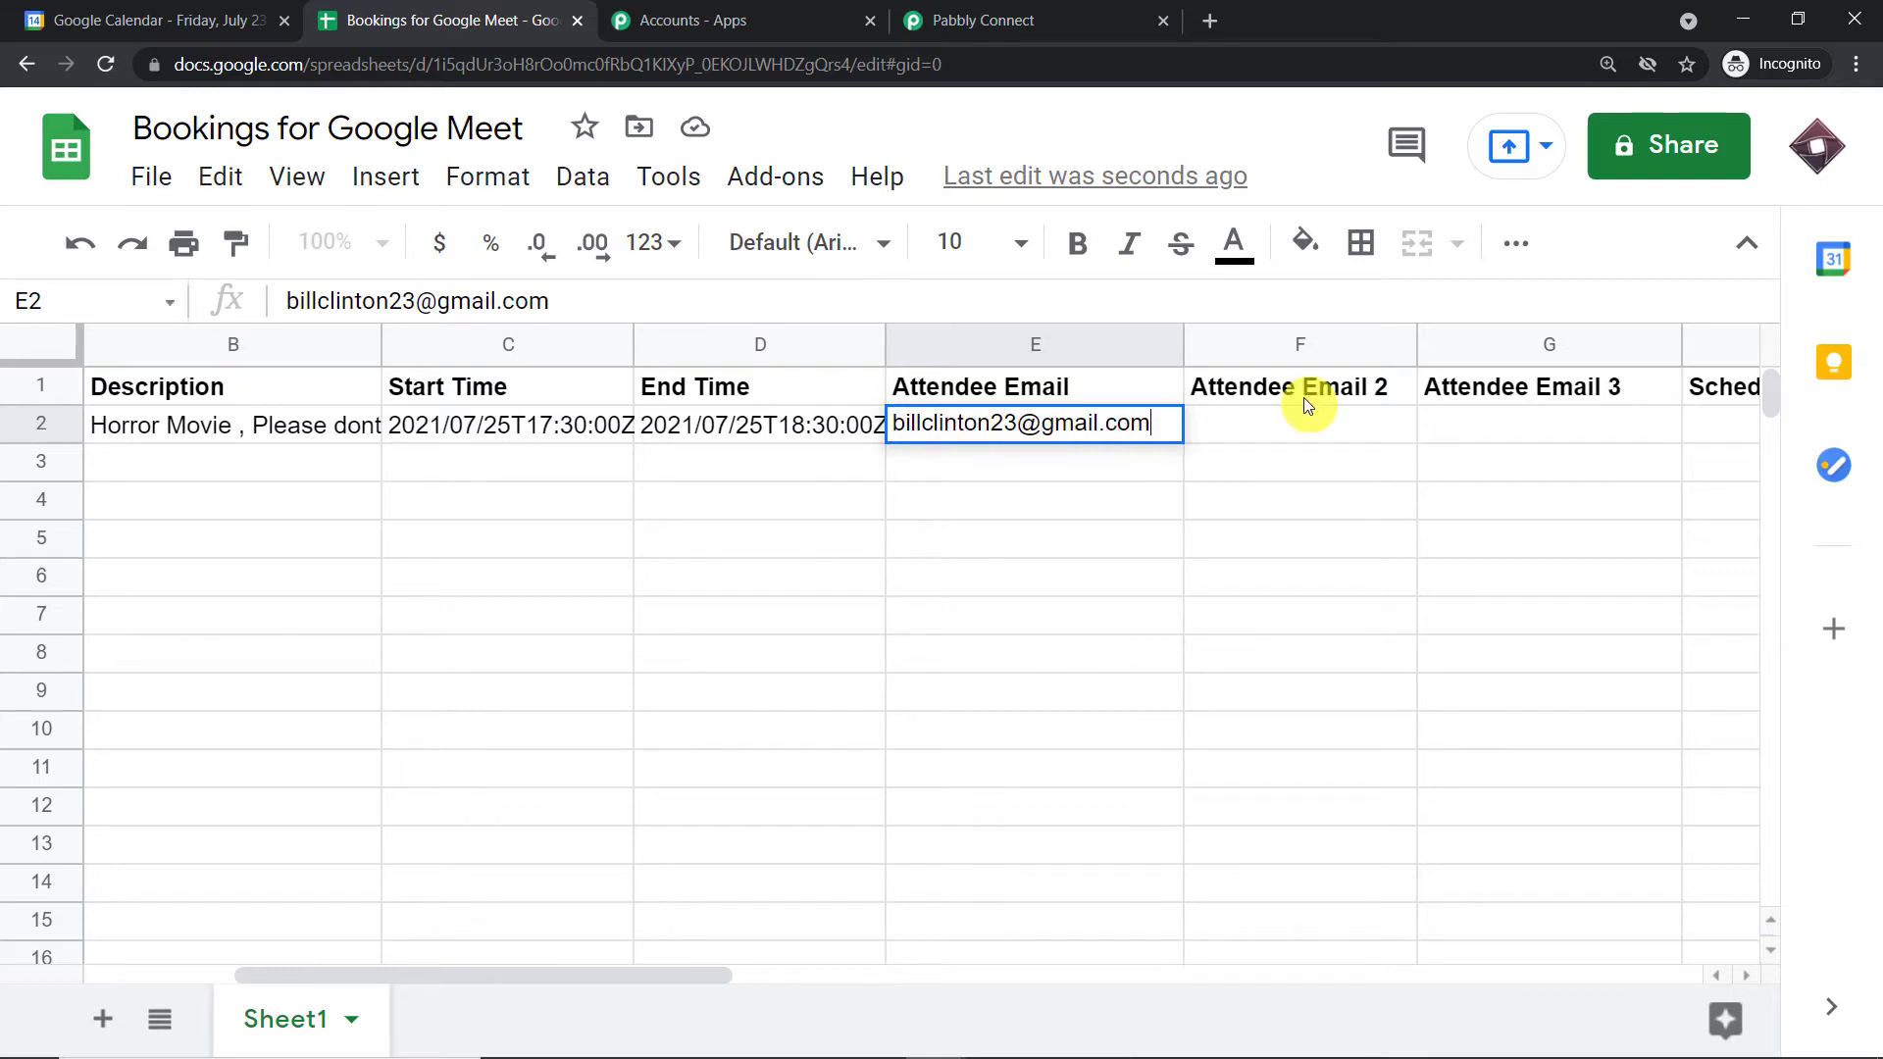
click(1295, 437)
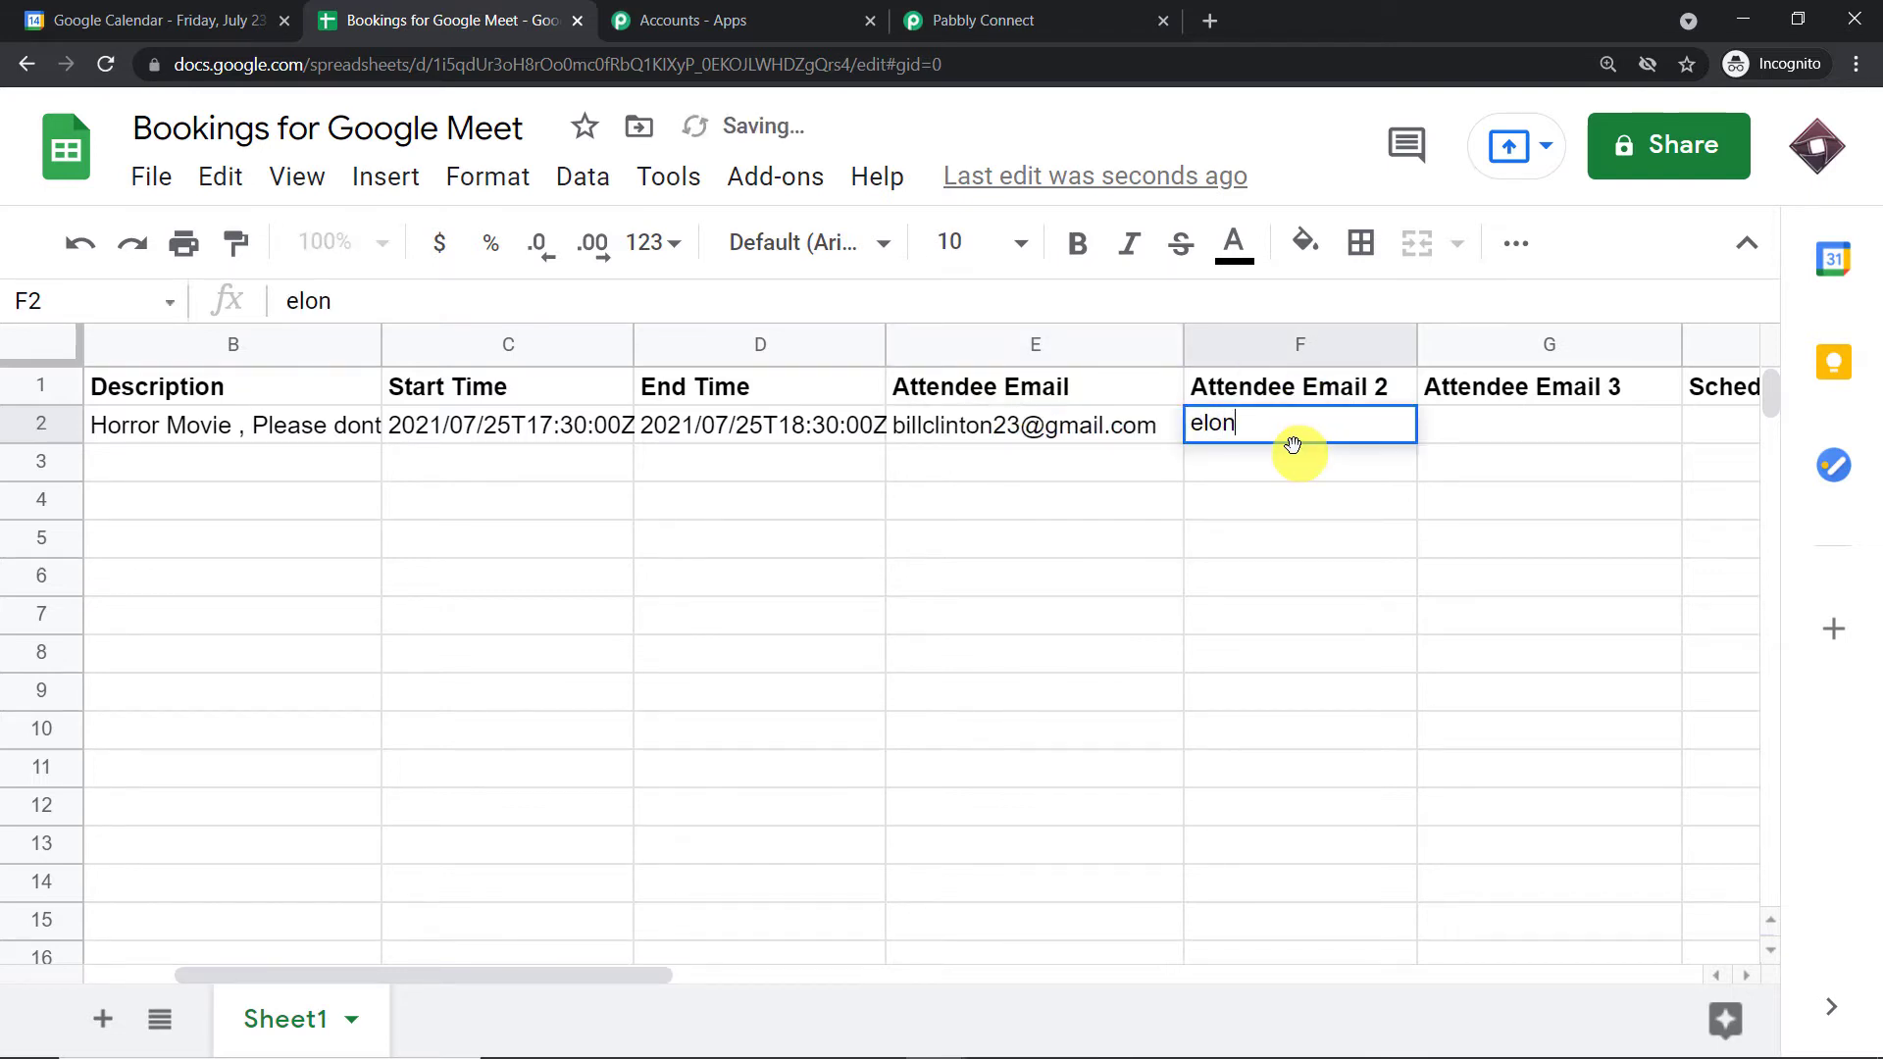
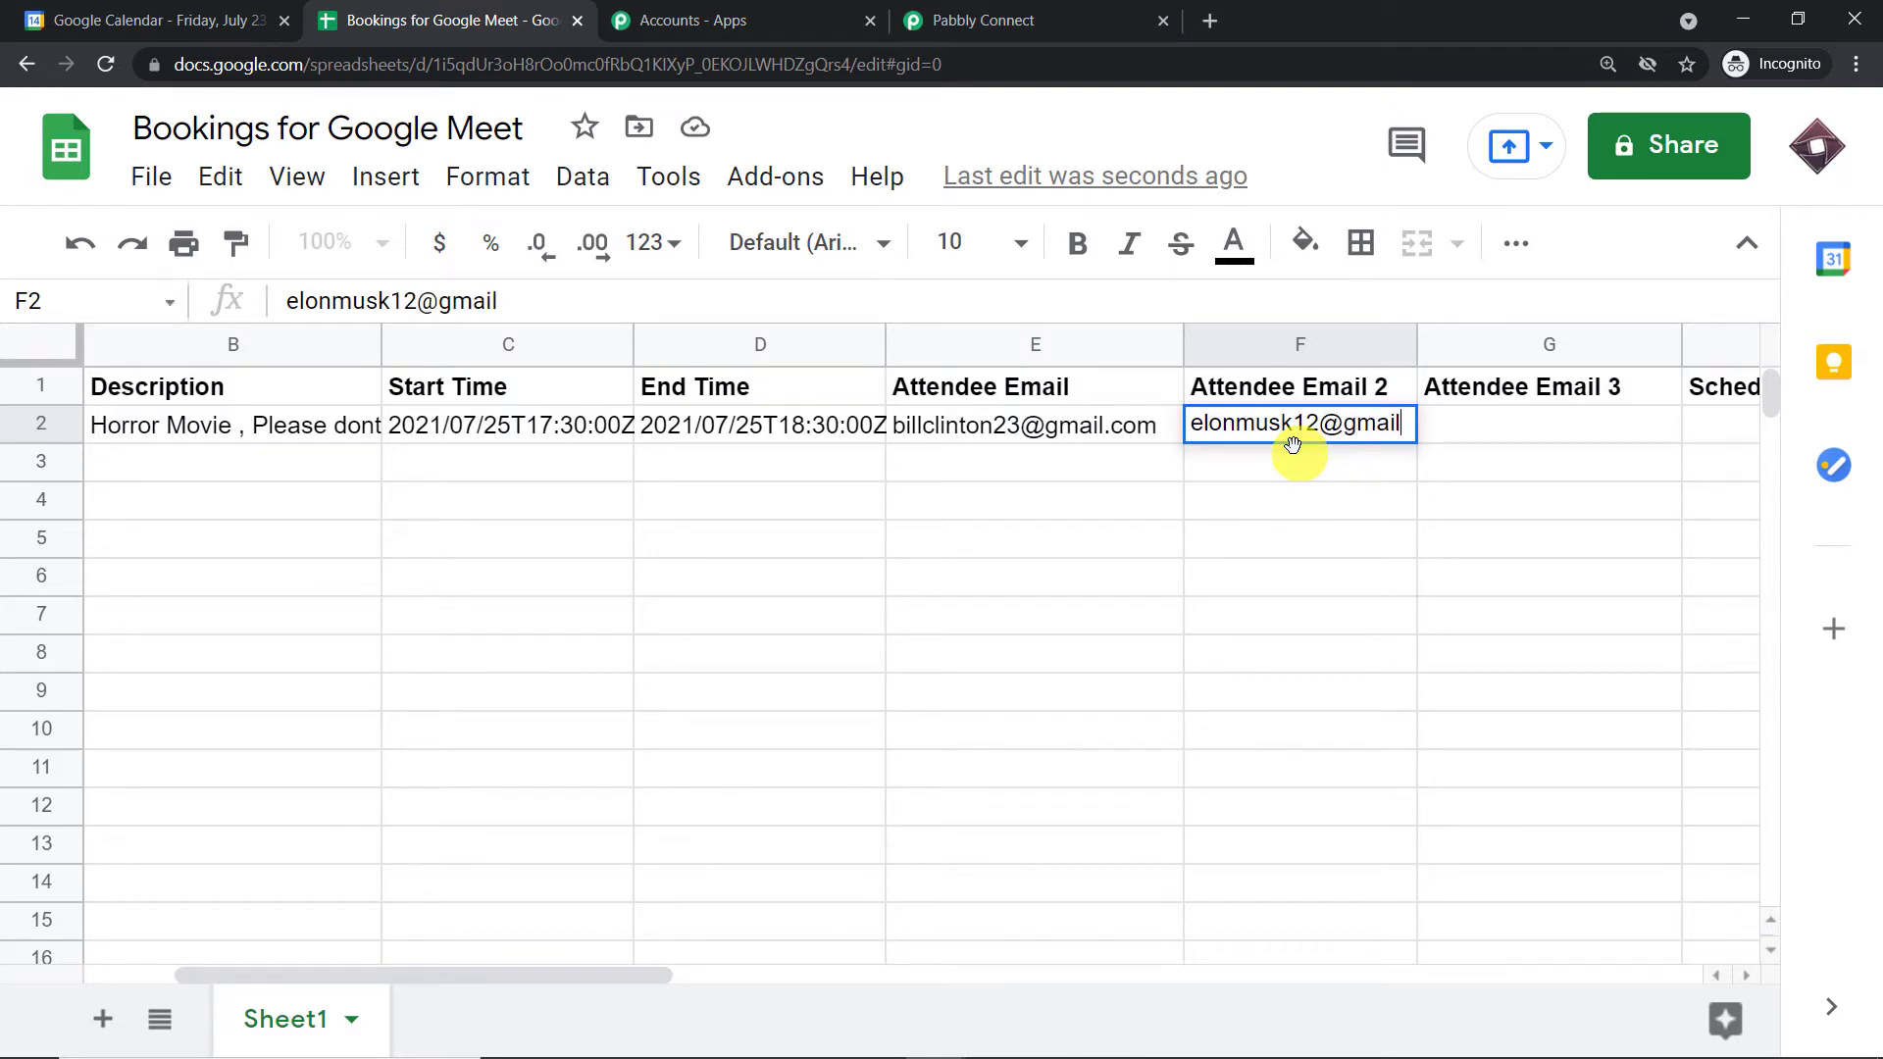
click(1245, 502)
click(1476, 427)
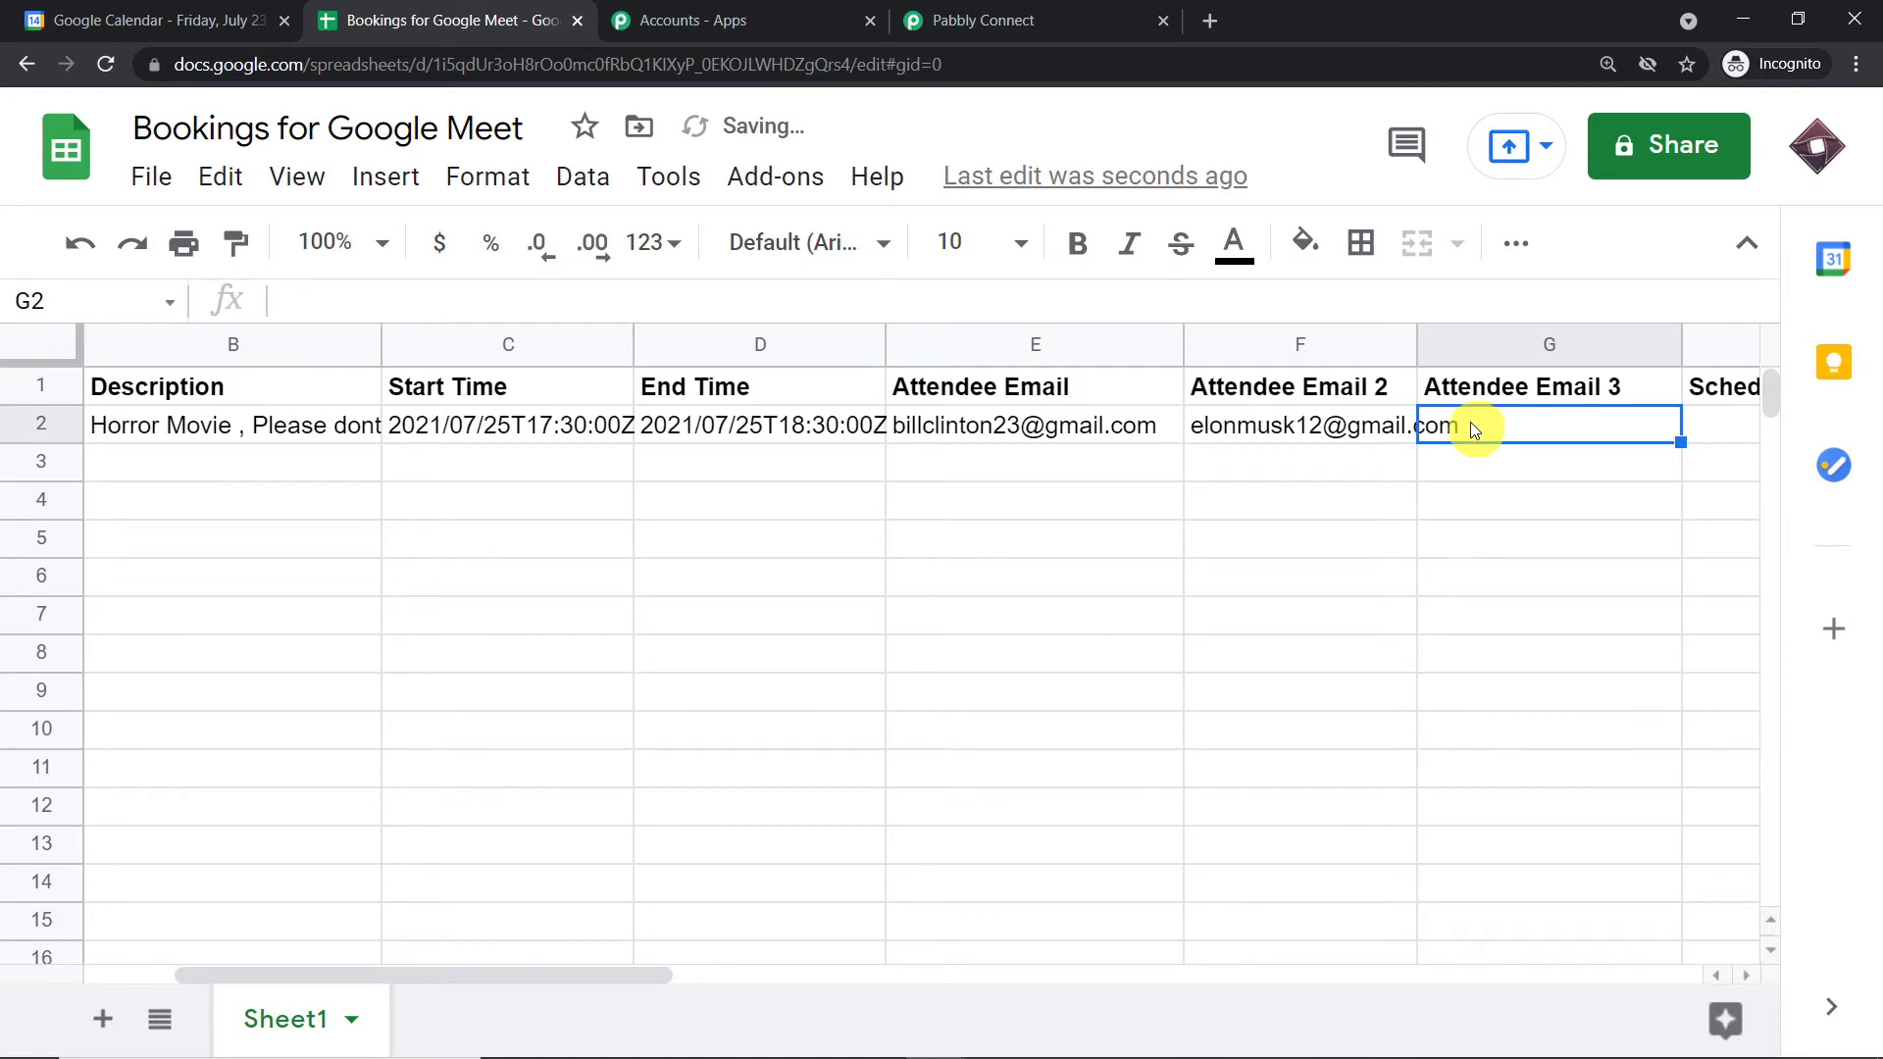
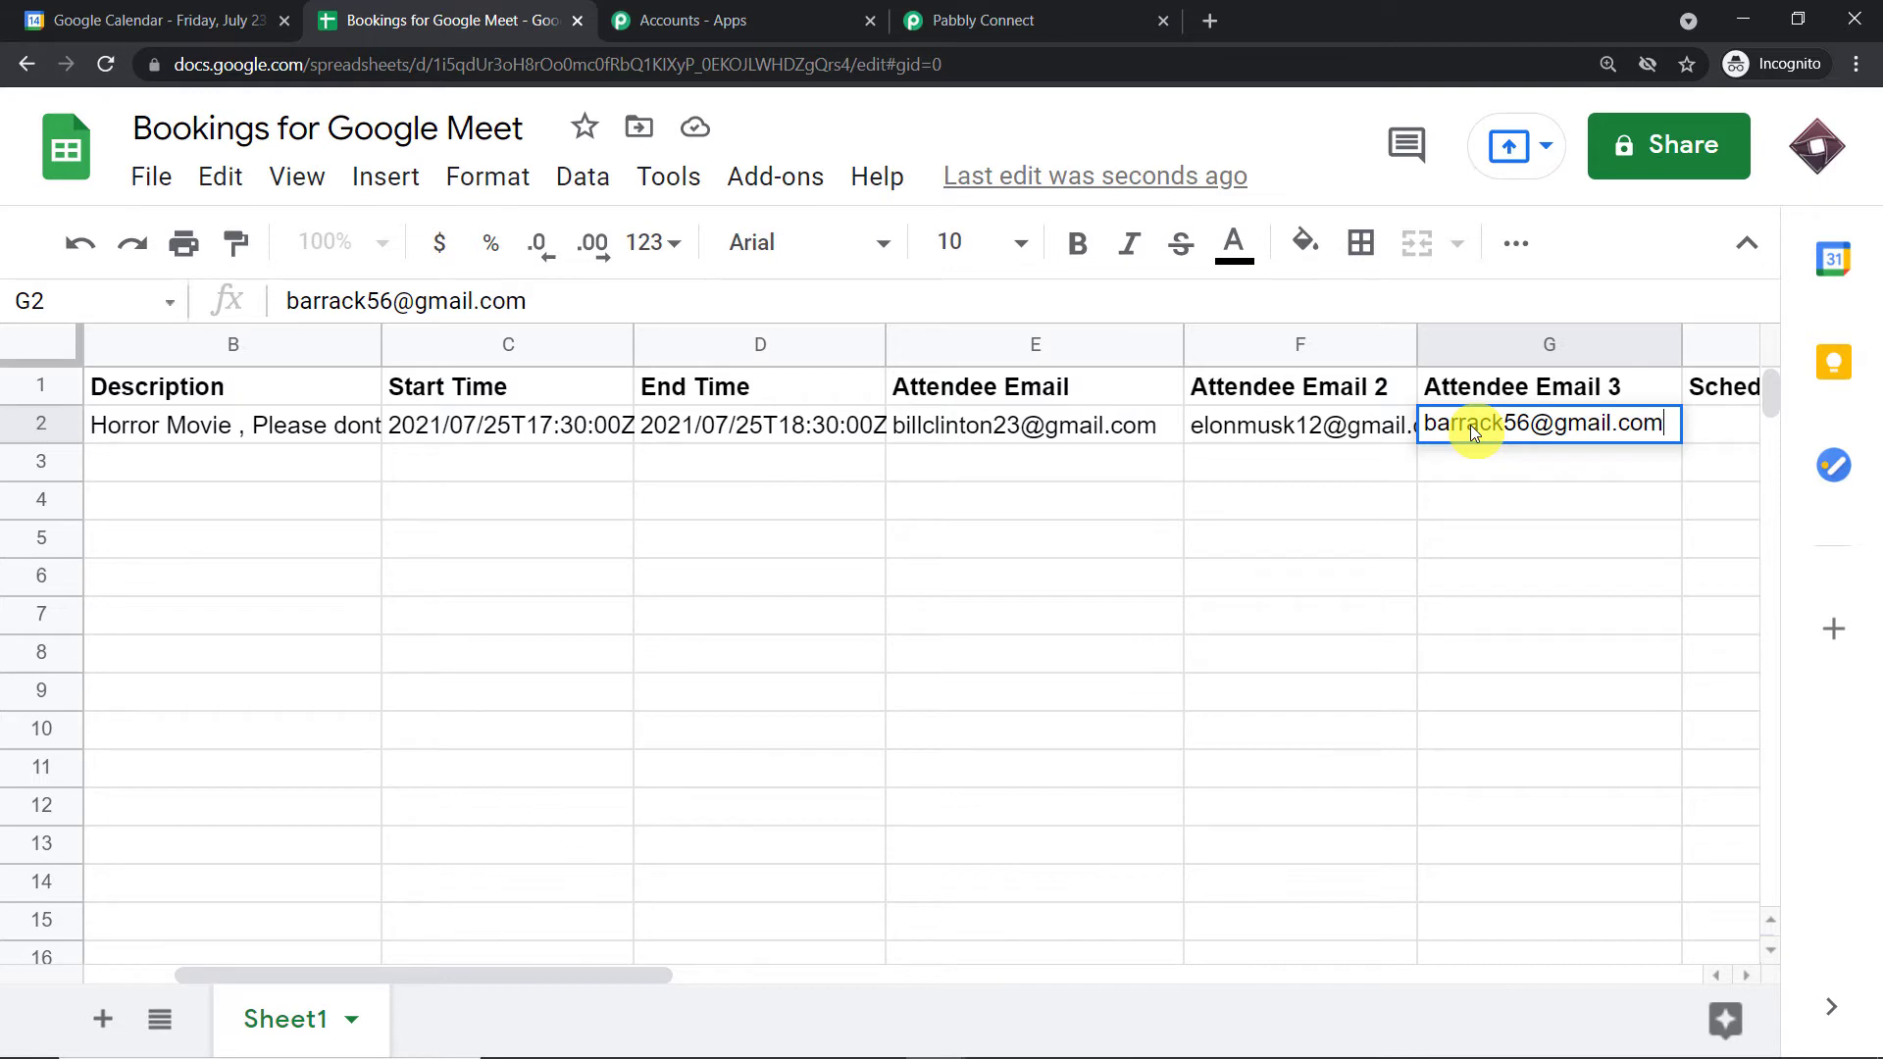
click(1236, 564)
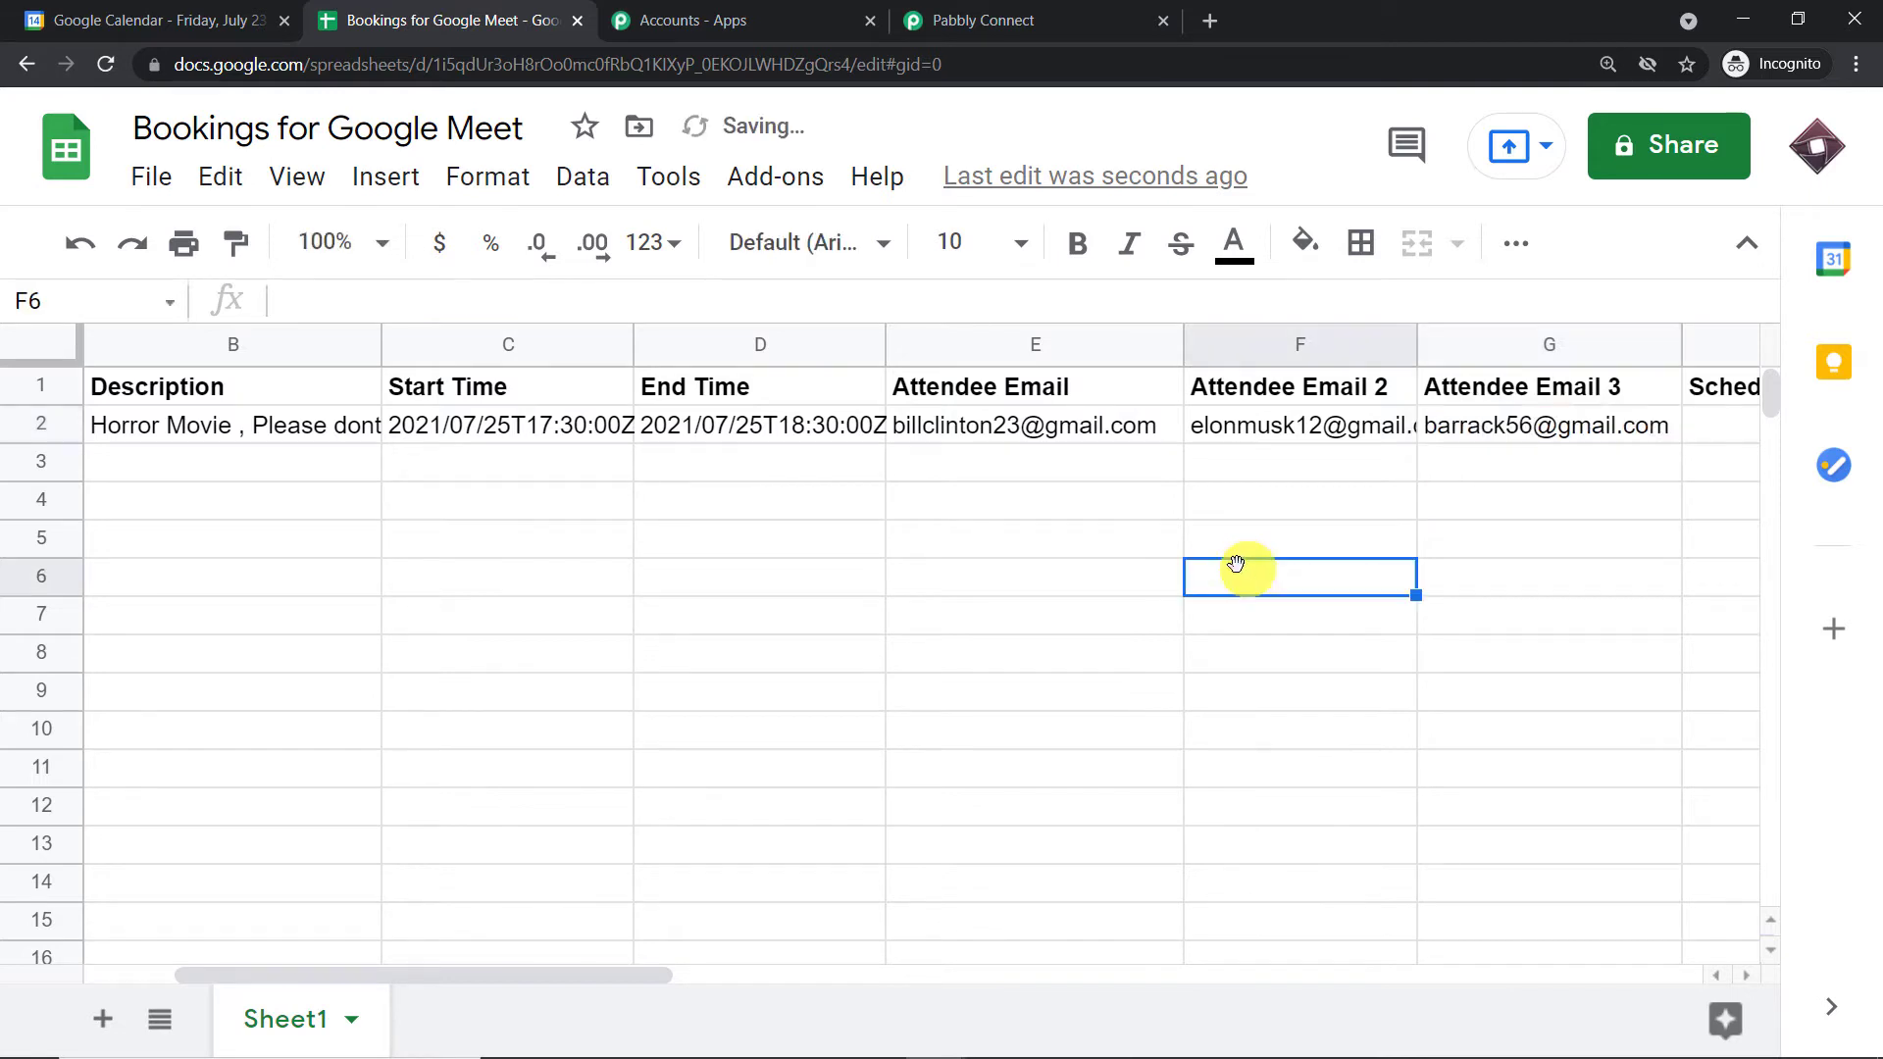
Review the three attendee cells and enter Yes under Scheduled in H2.
click(1042, 426)
click(1268, 451)
click(1481, 458)
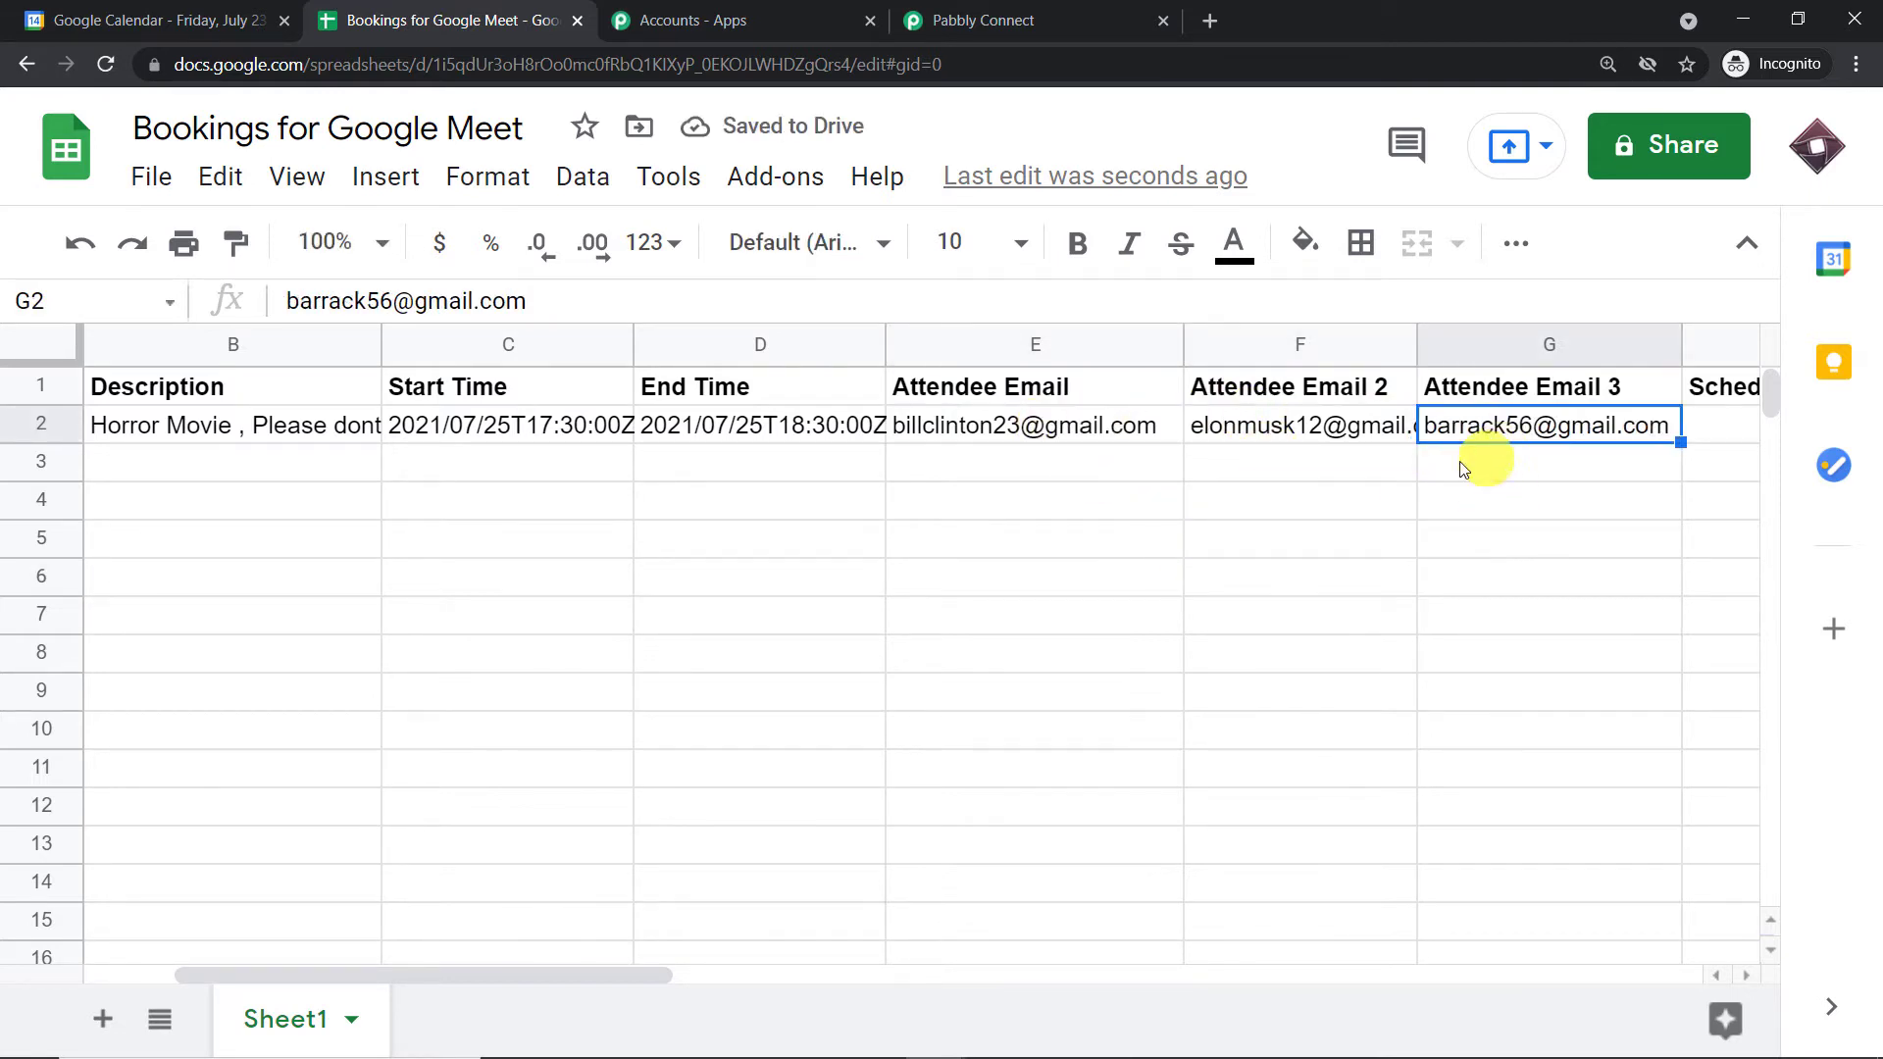
drag(628, 971, 749, 969)
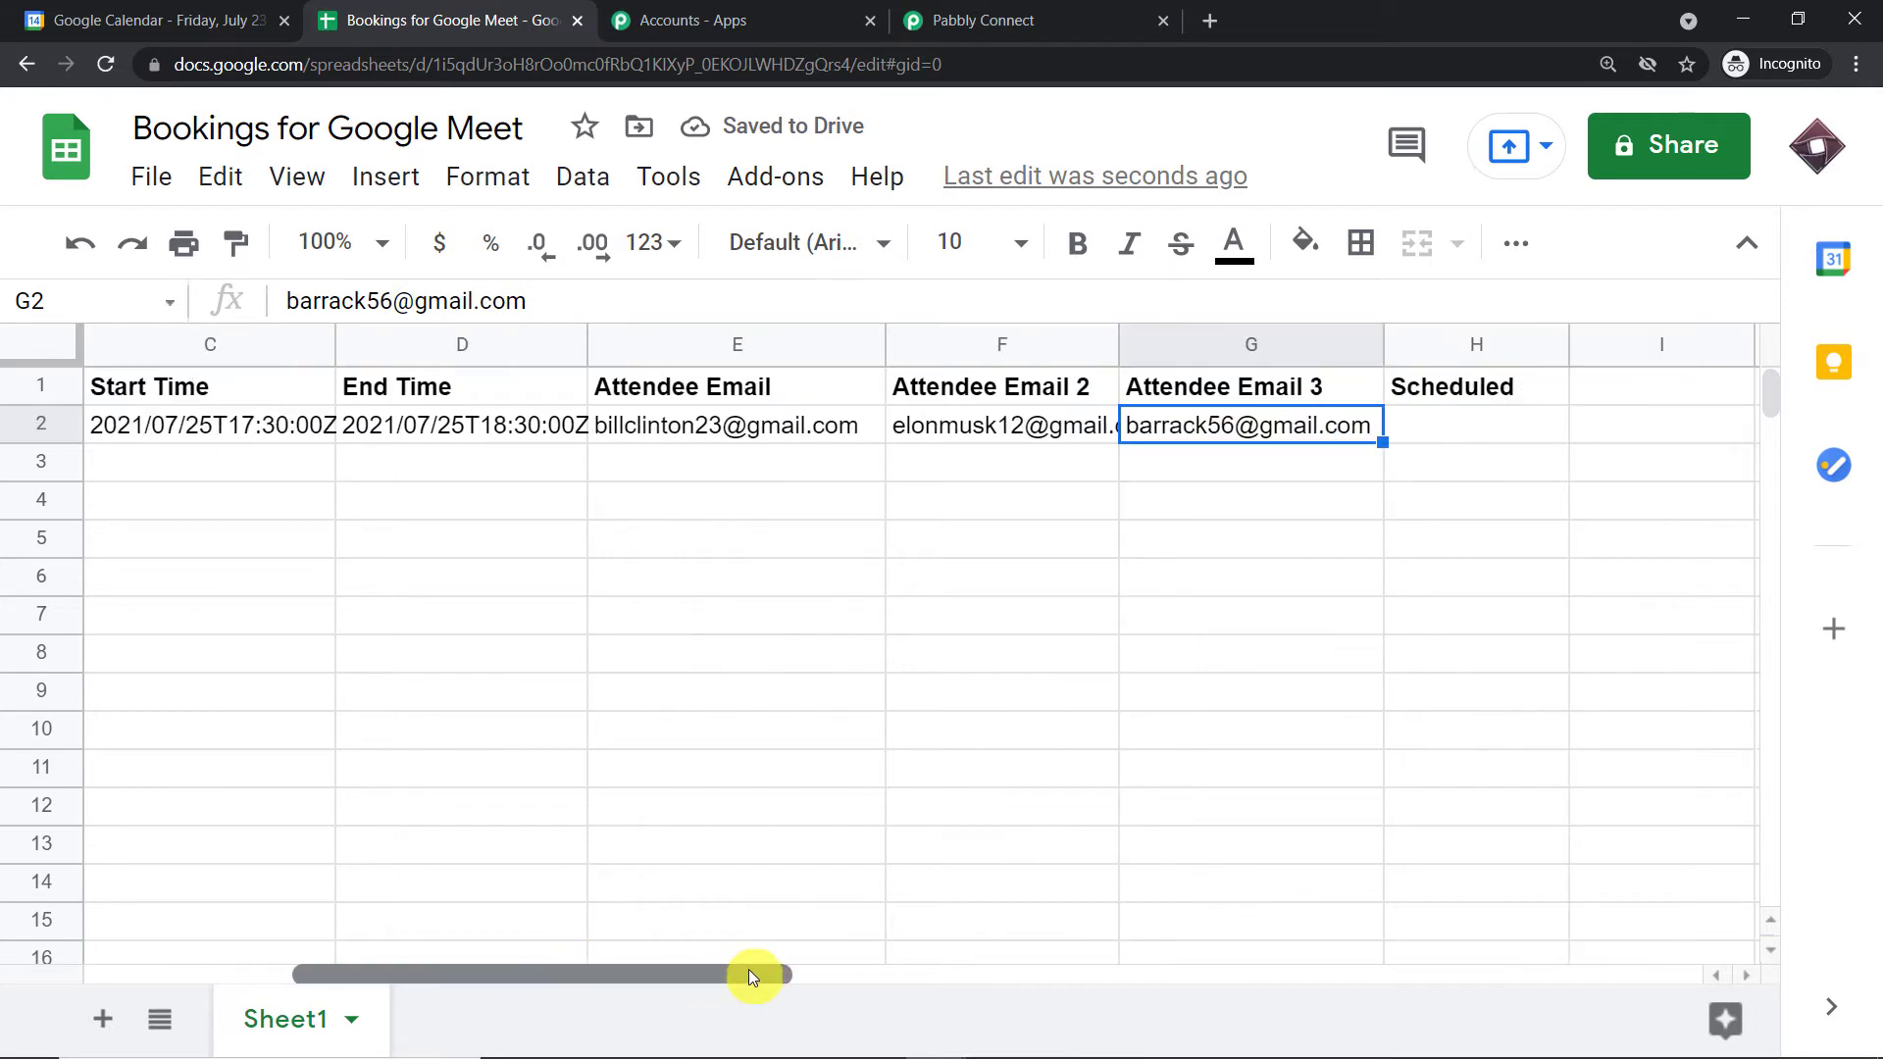
click(1442, 440)
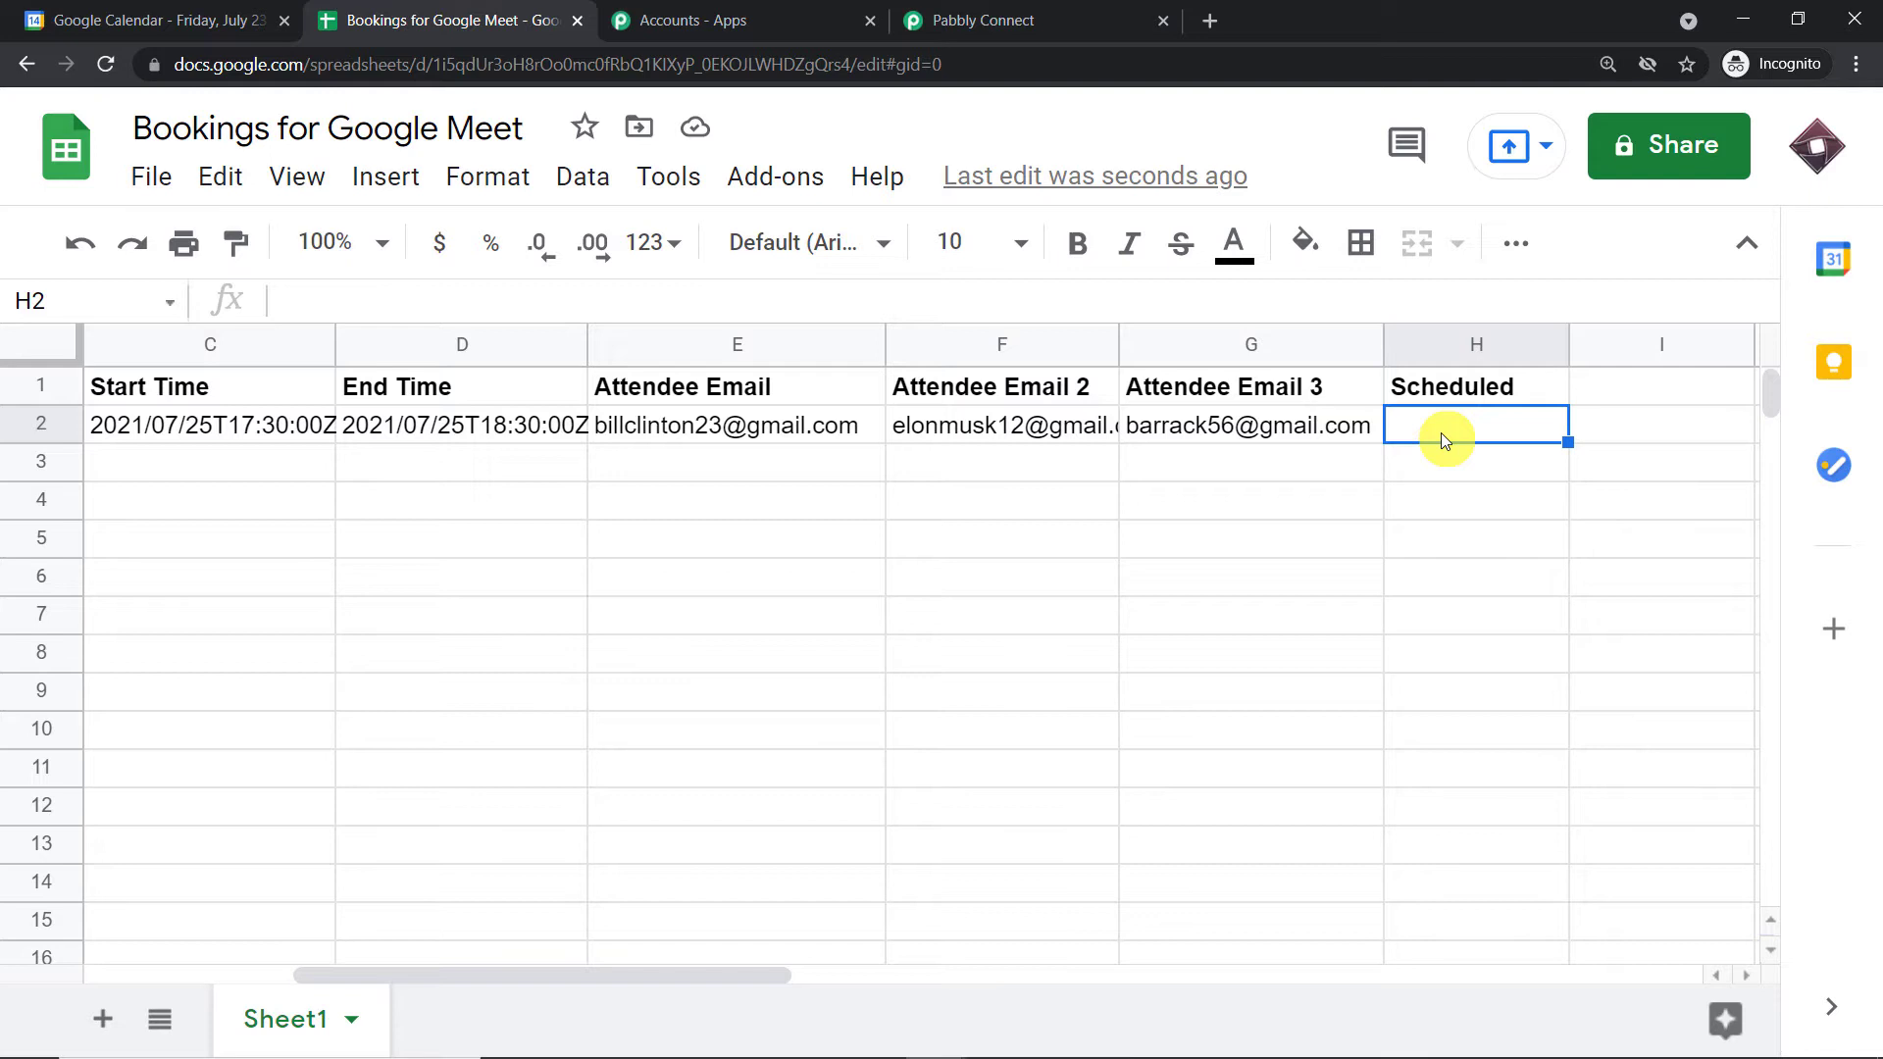
text(Yes)
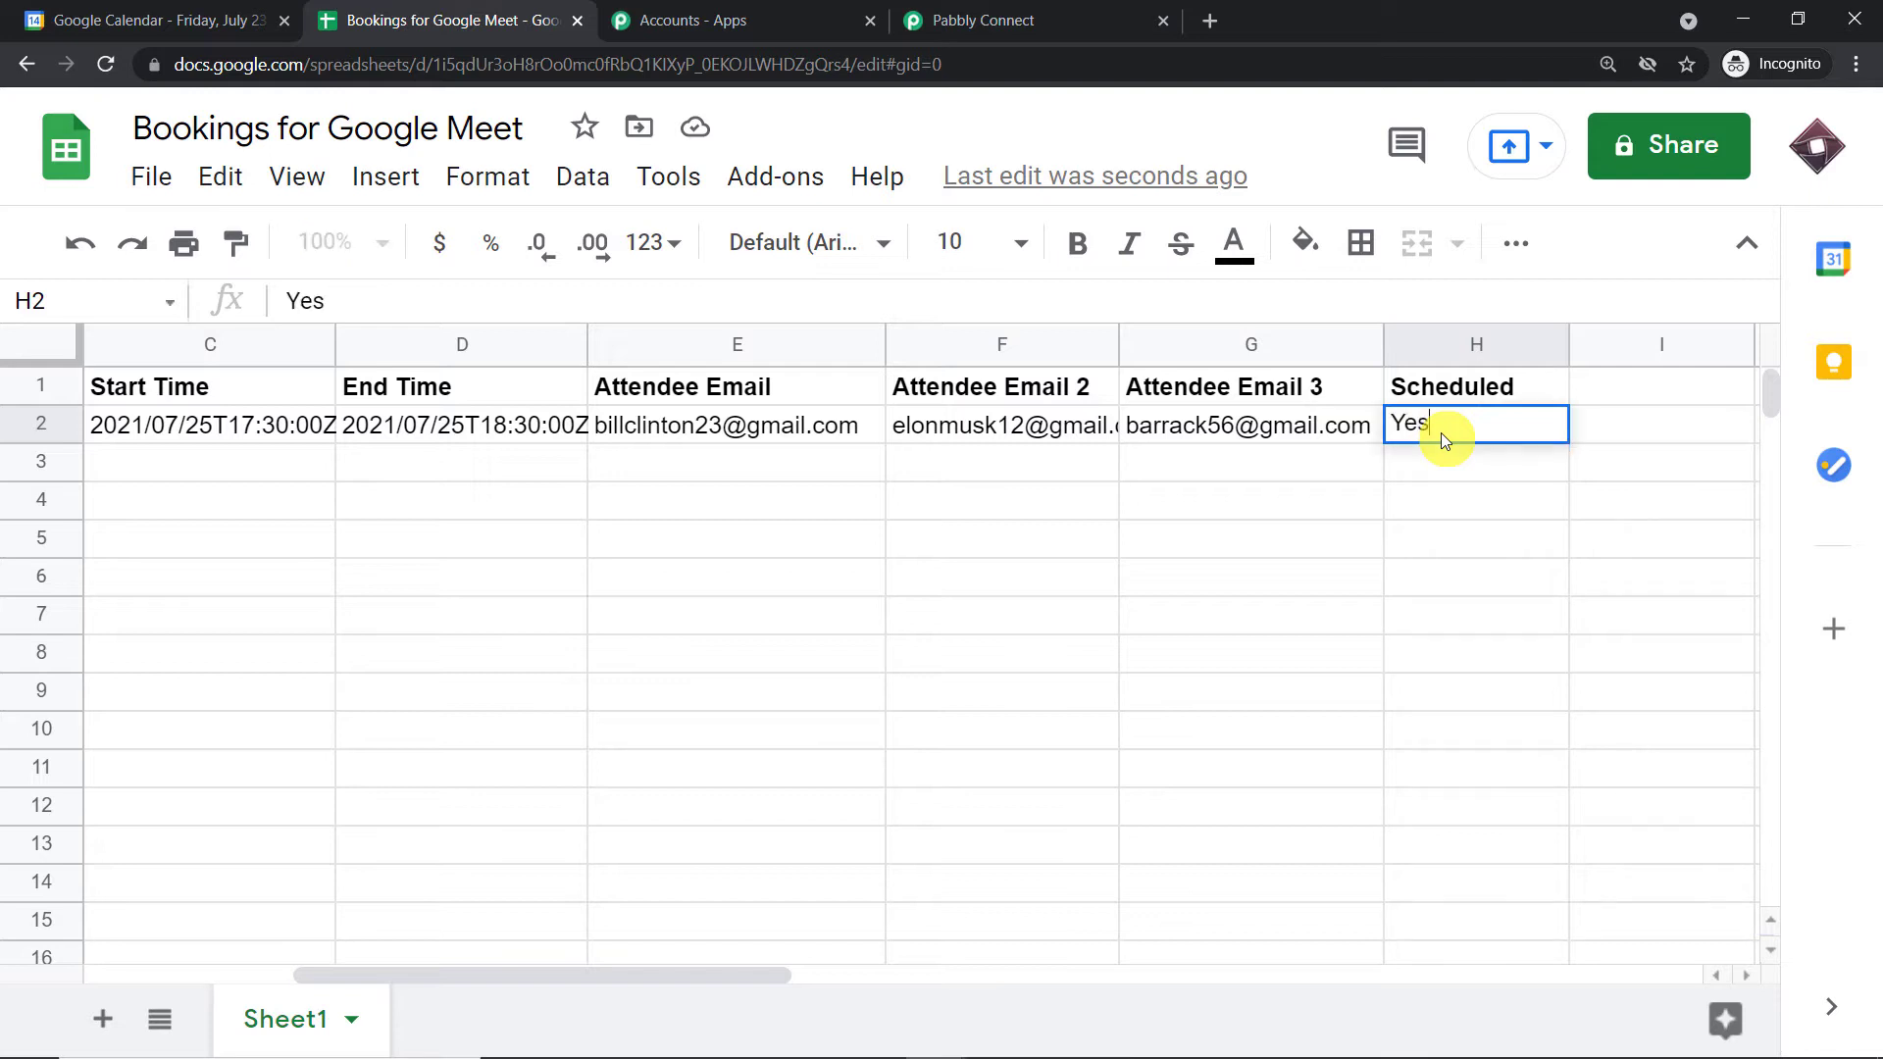
click(1022, 565)
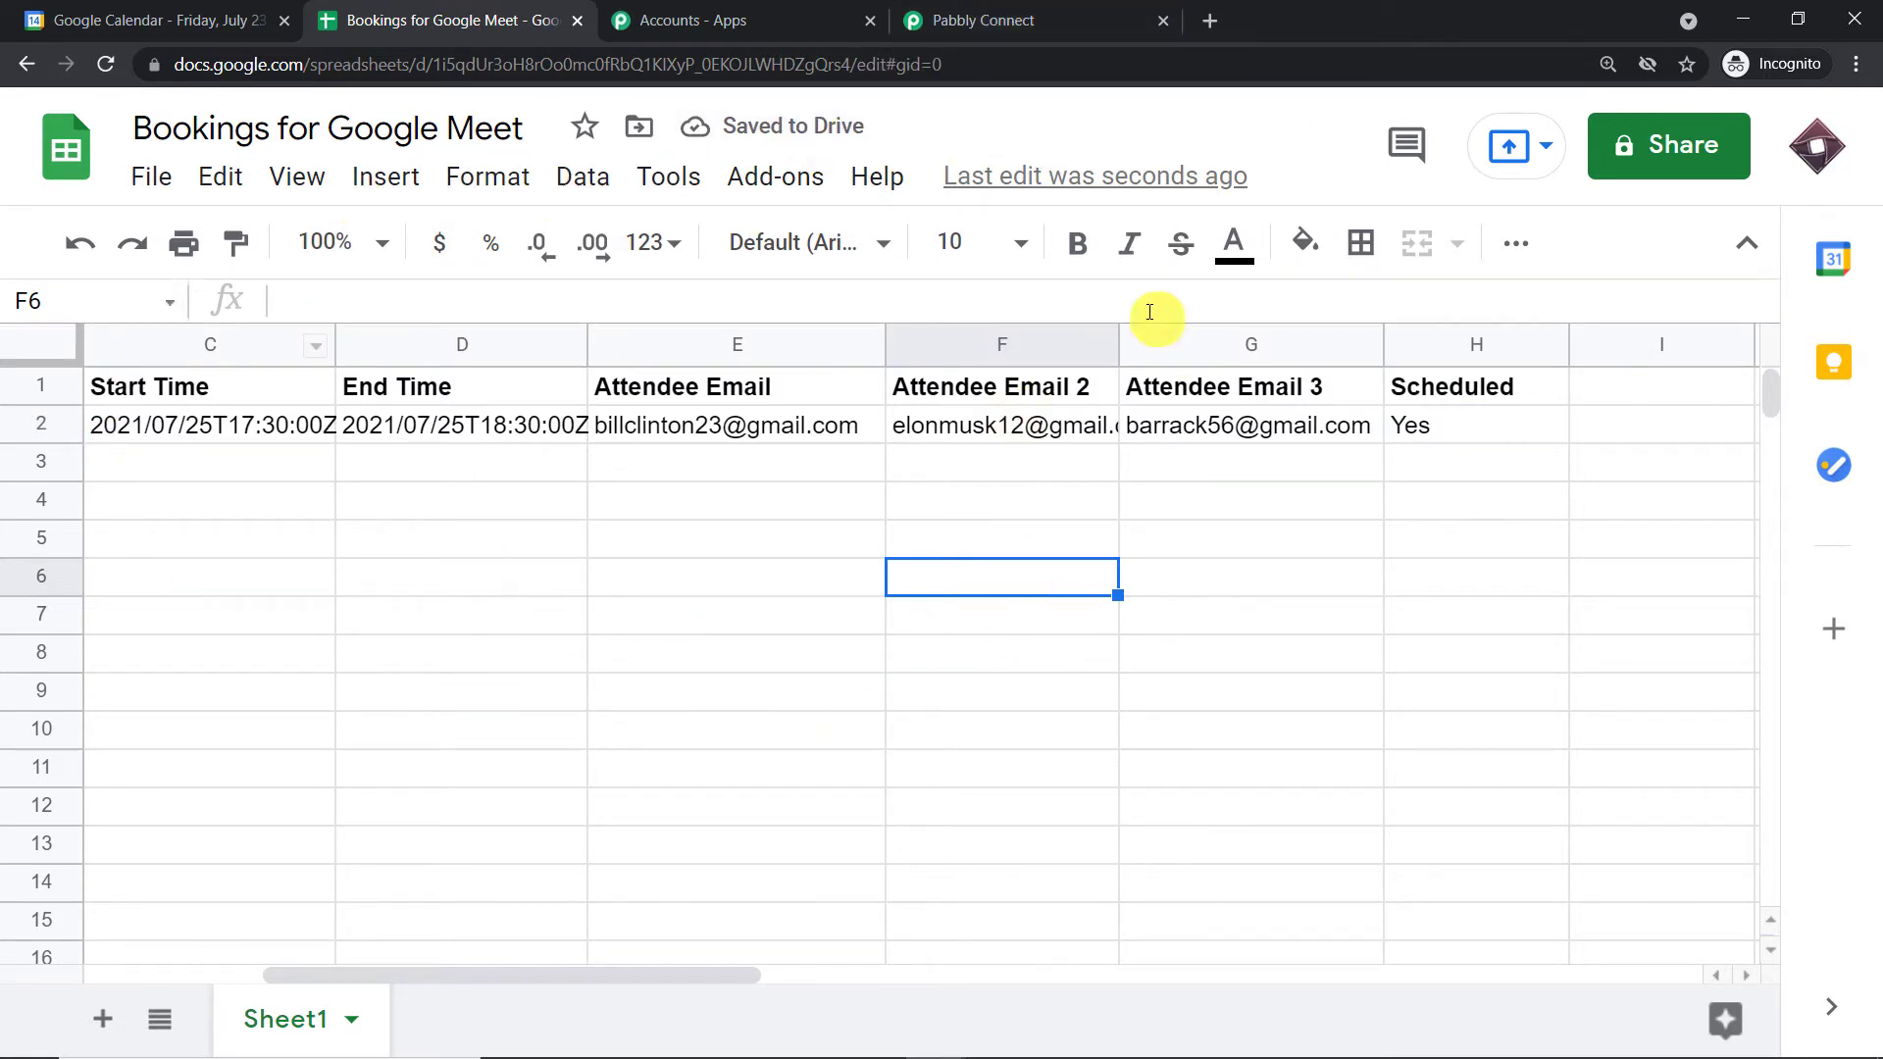
In Pabbly Connect, check the captured Summary and Description values in the webhook response.
click(1030, 10)
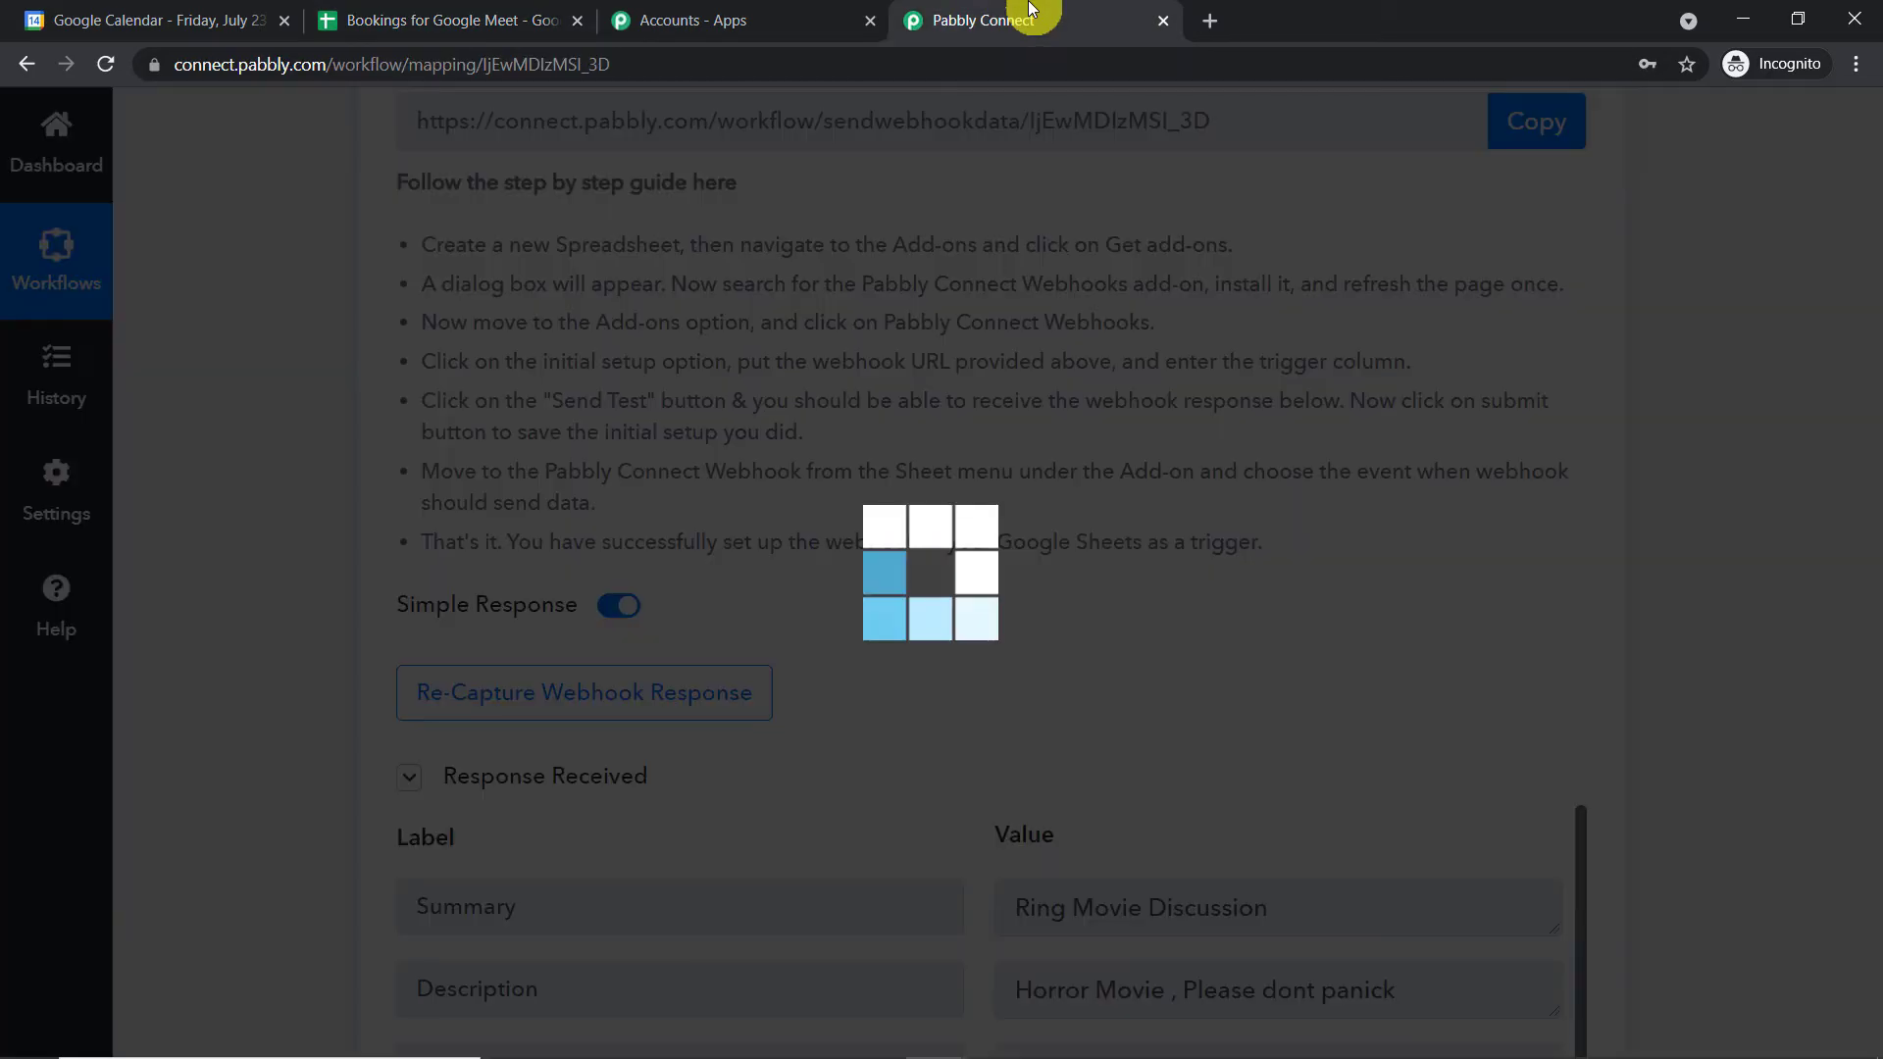
scroll(1373, 571, down, 1)
scroll(1373, 571, down, 4)
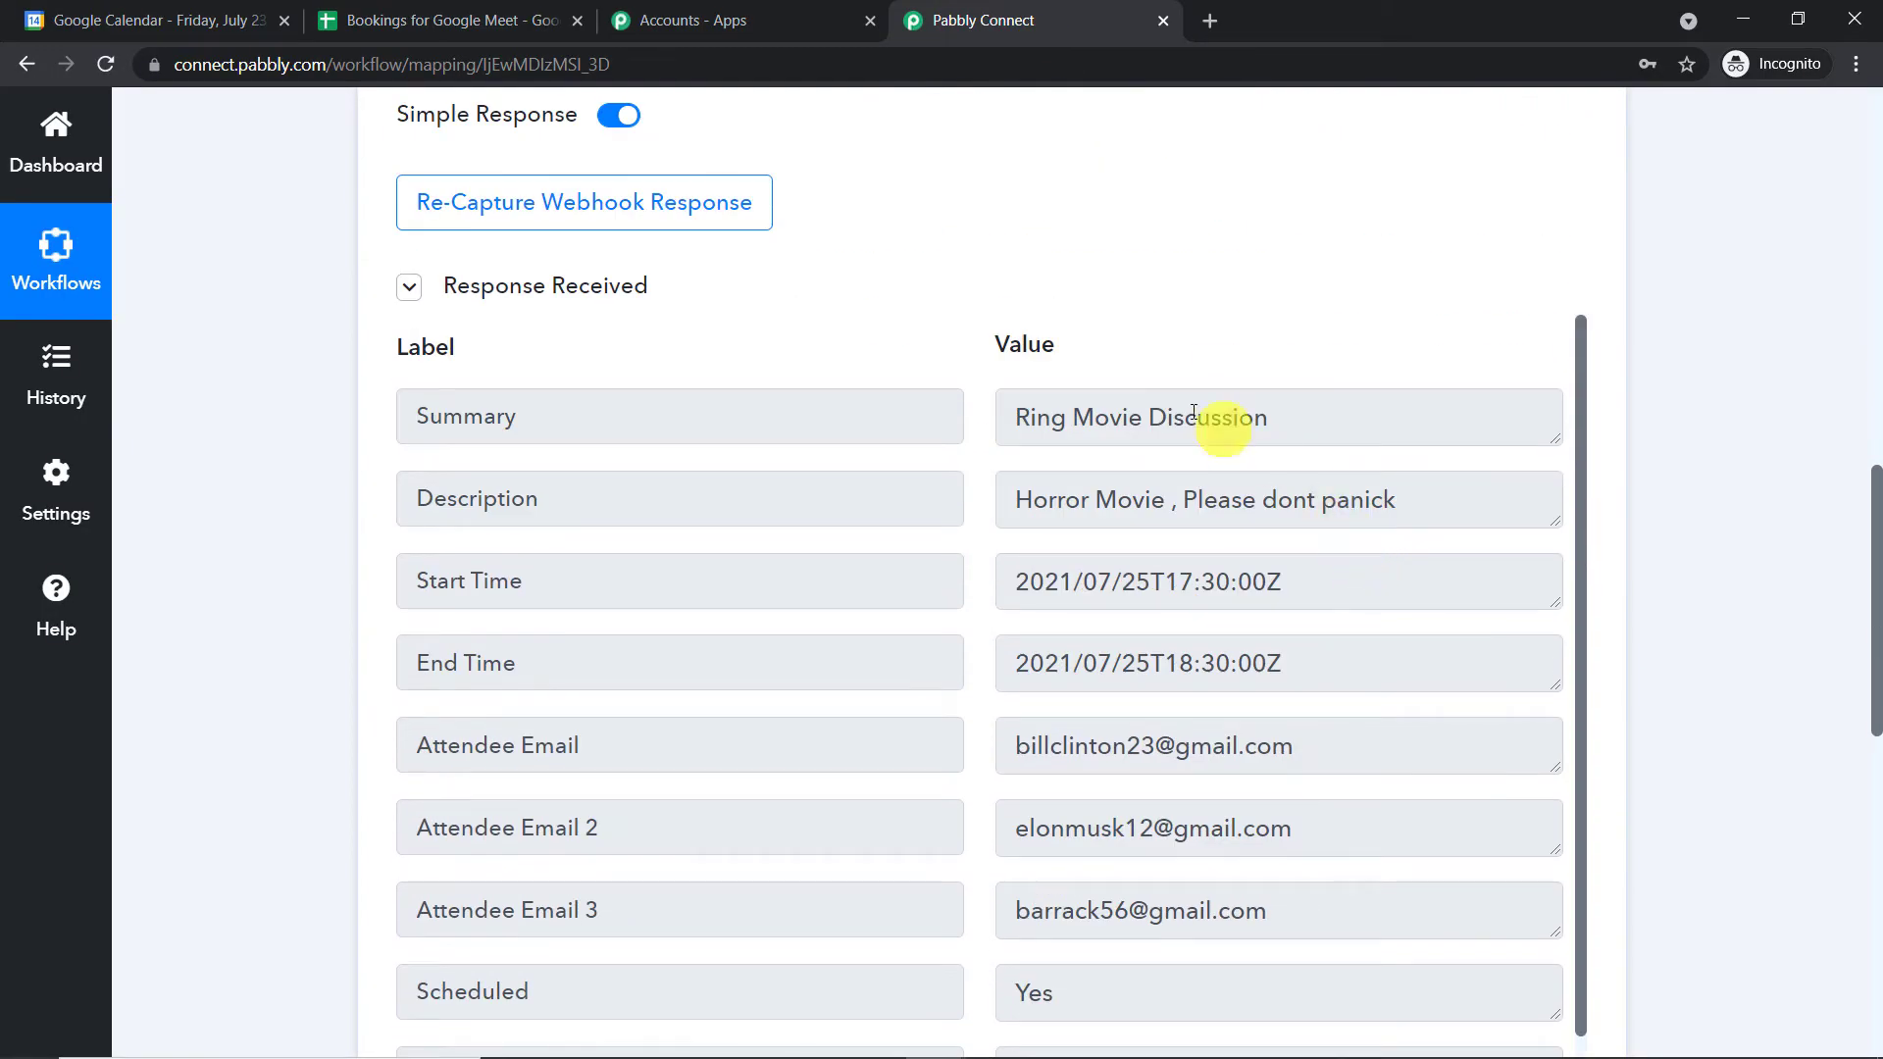
drag(1272, 408, 285, 412)
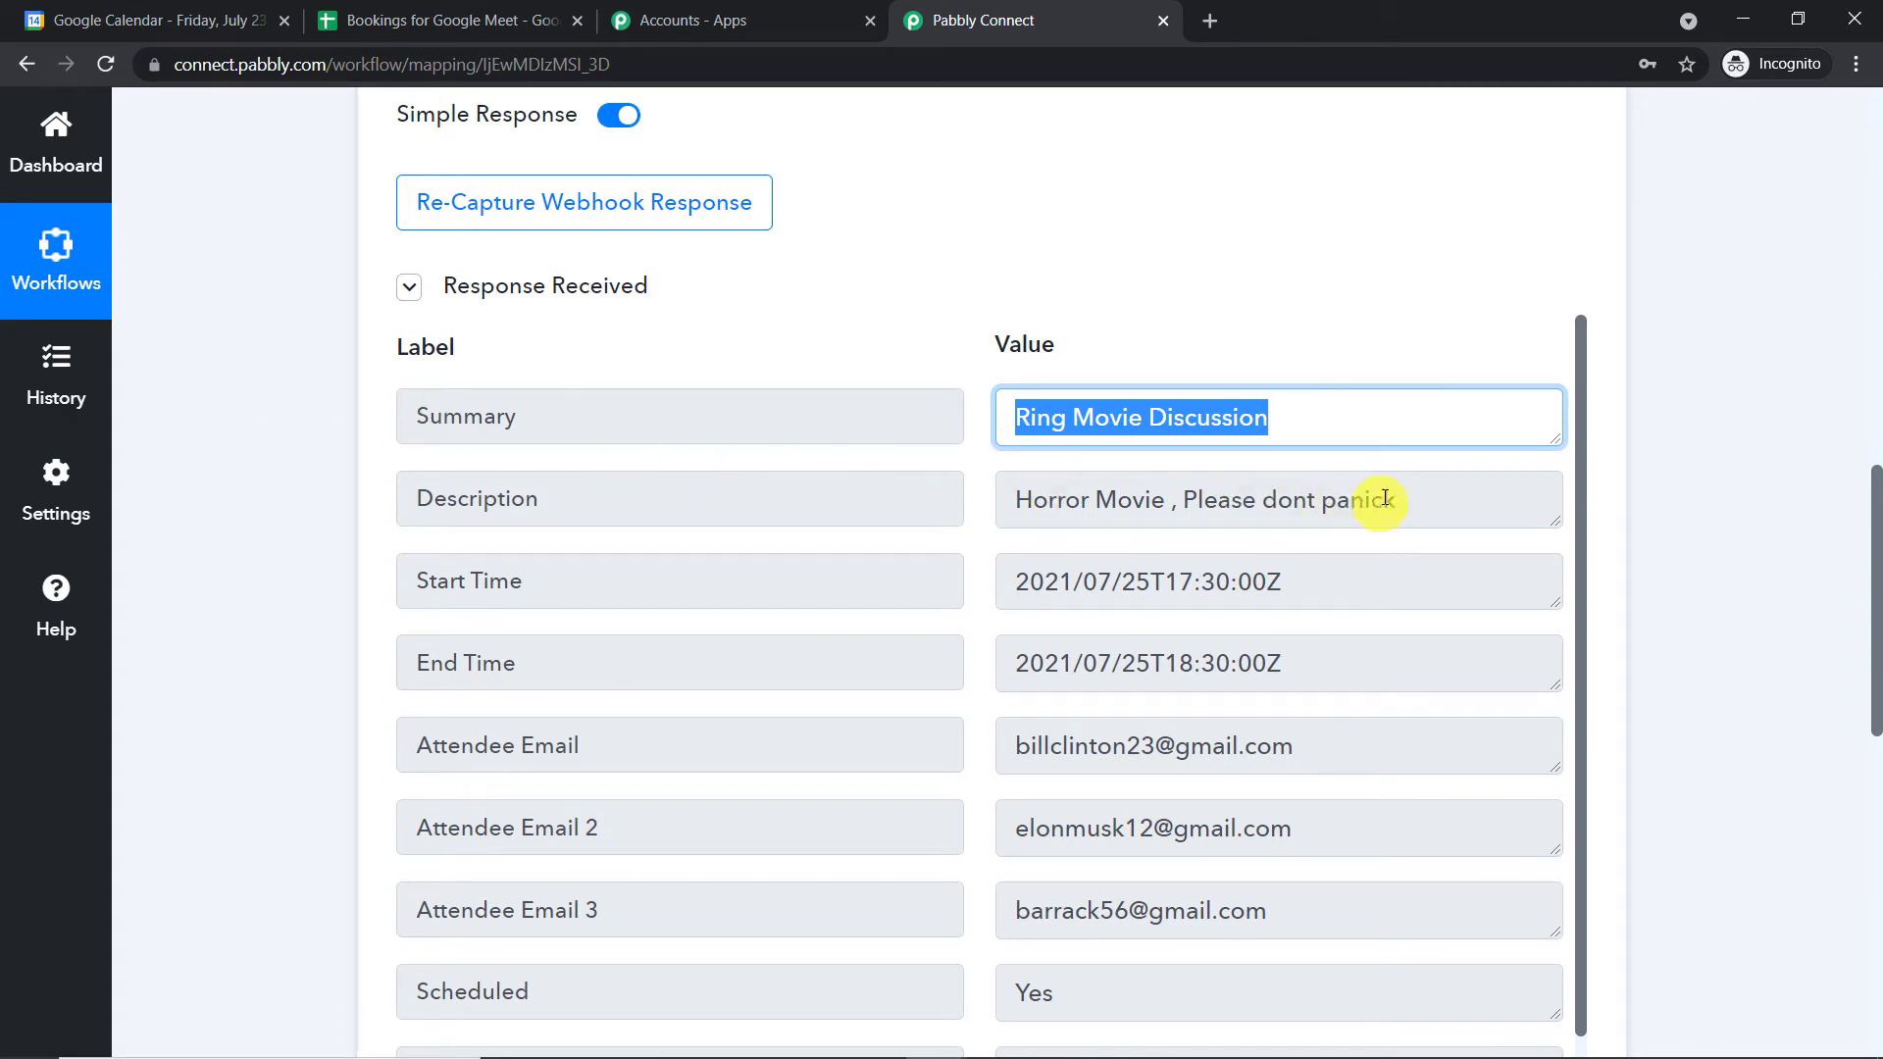
drag(1422, 491, 656, 410)
scroll(981, 421, down, 1)
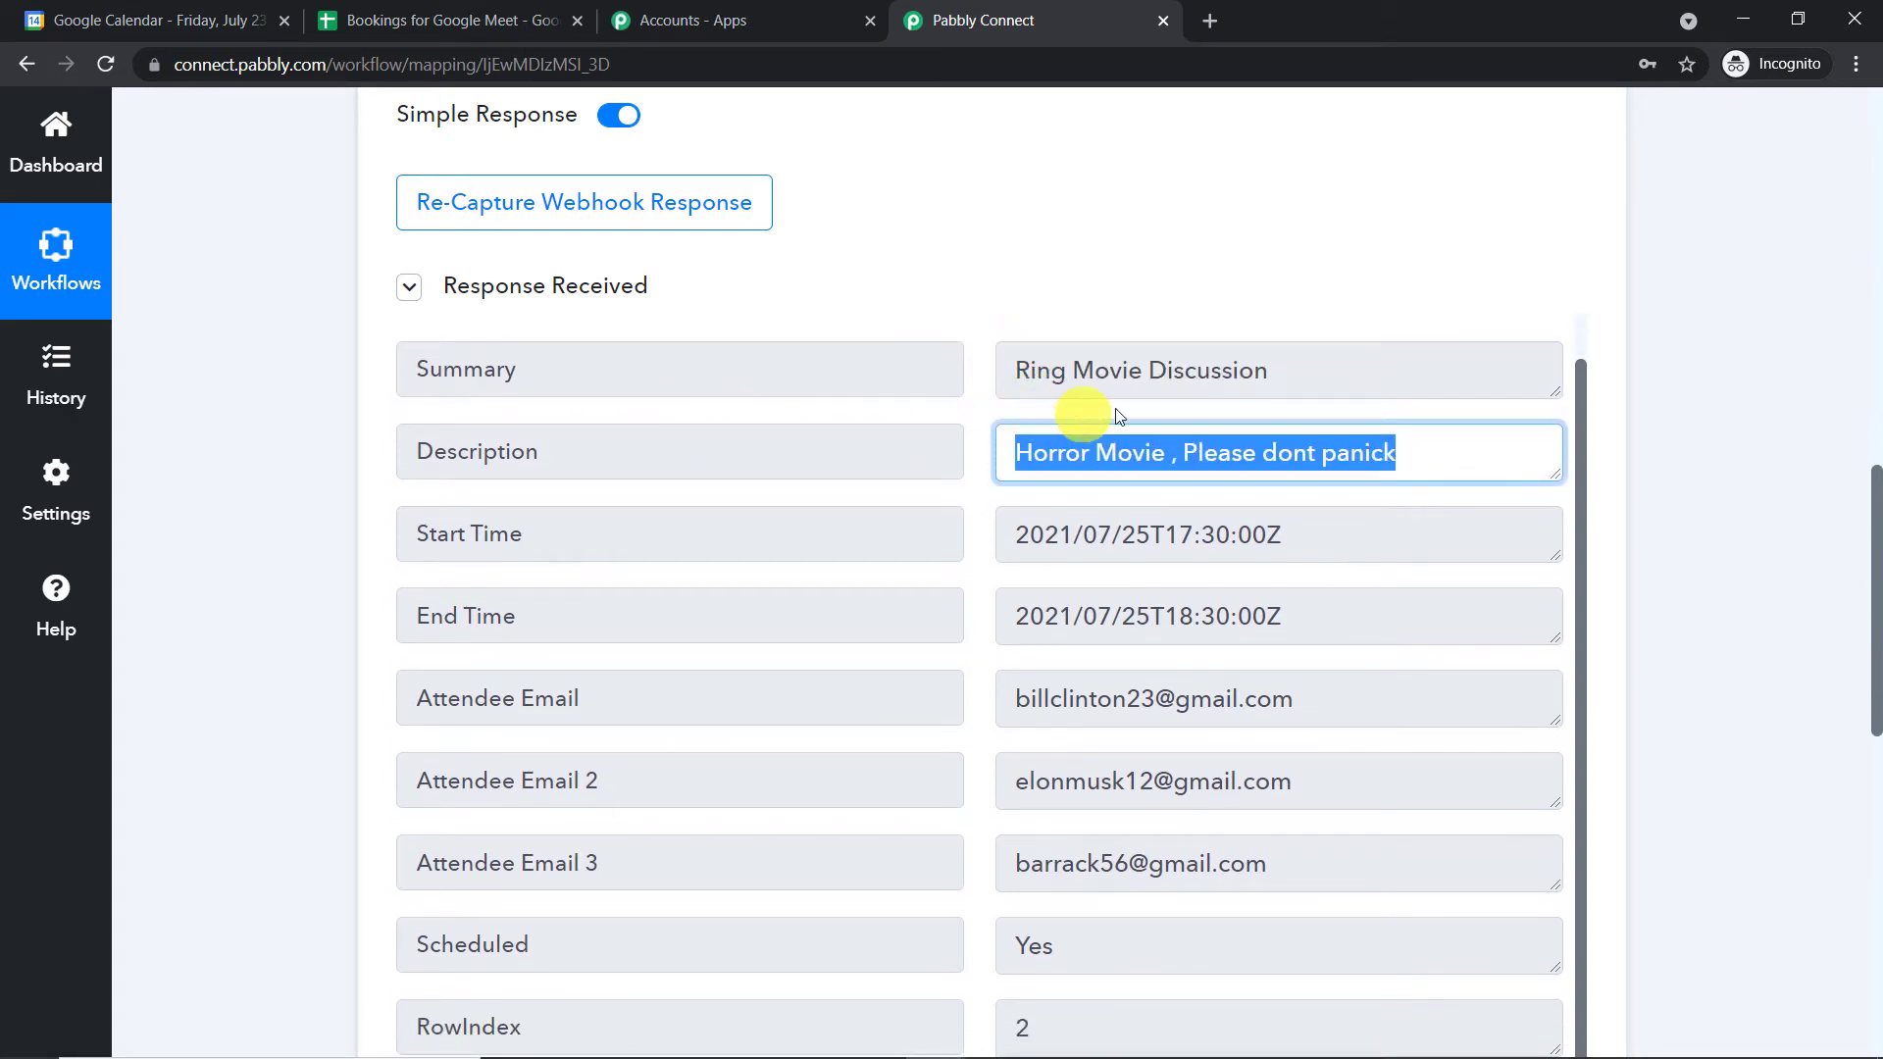
scroll(1295, 461, down, 2)
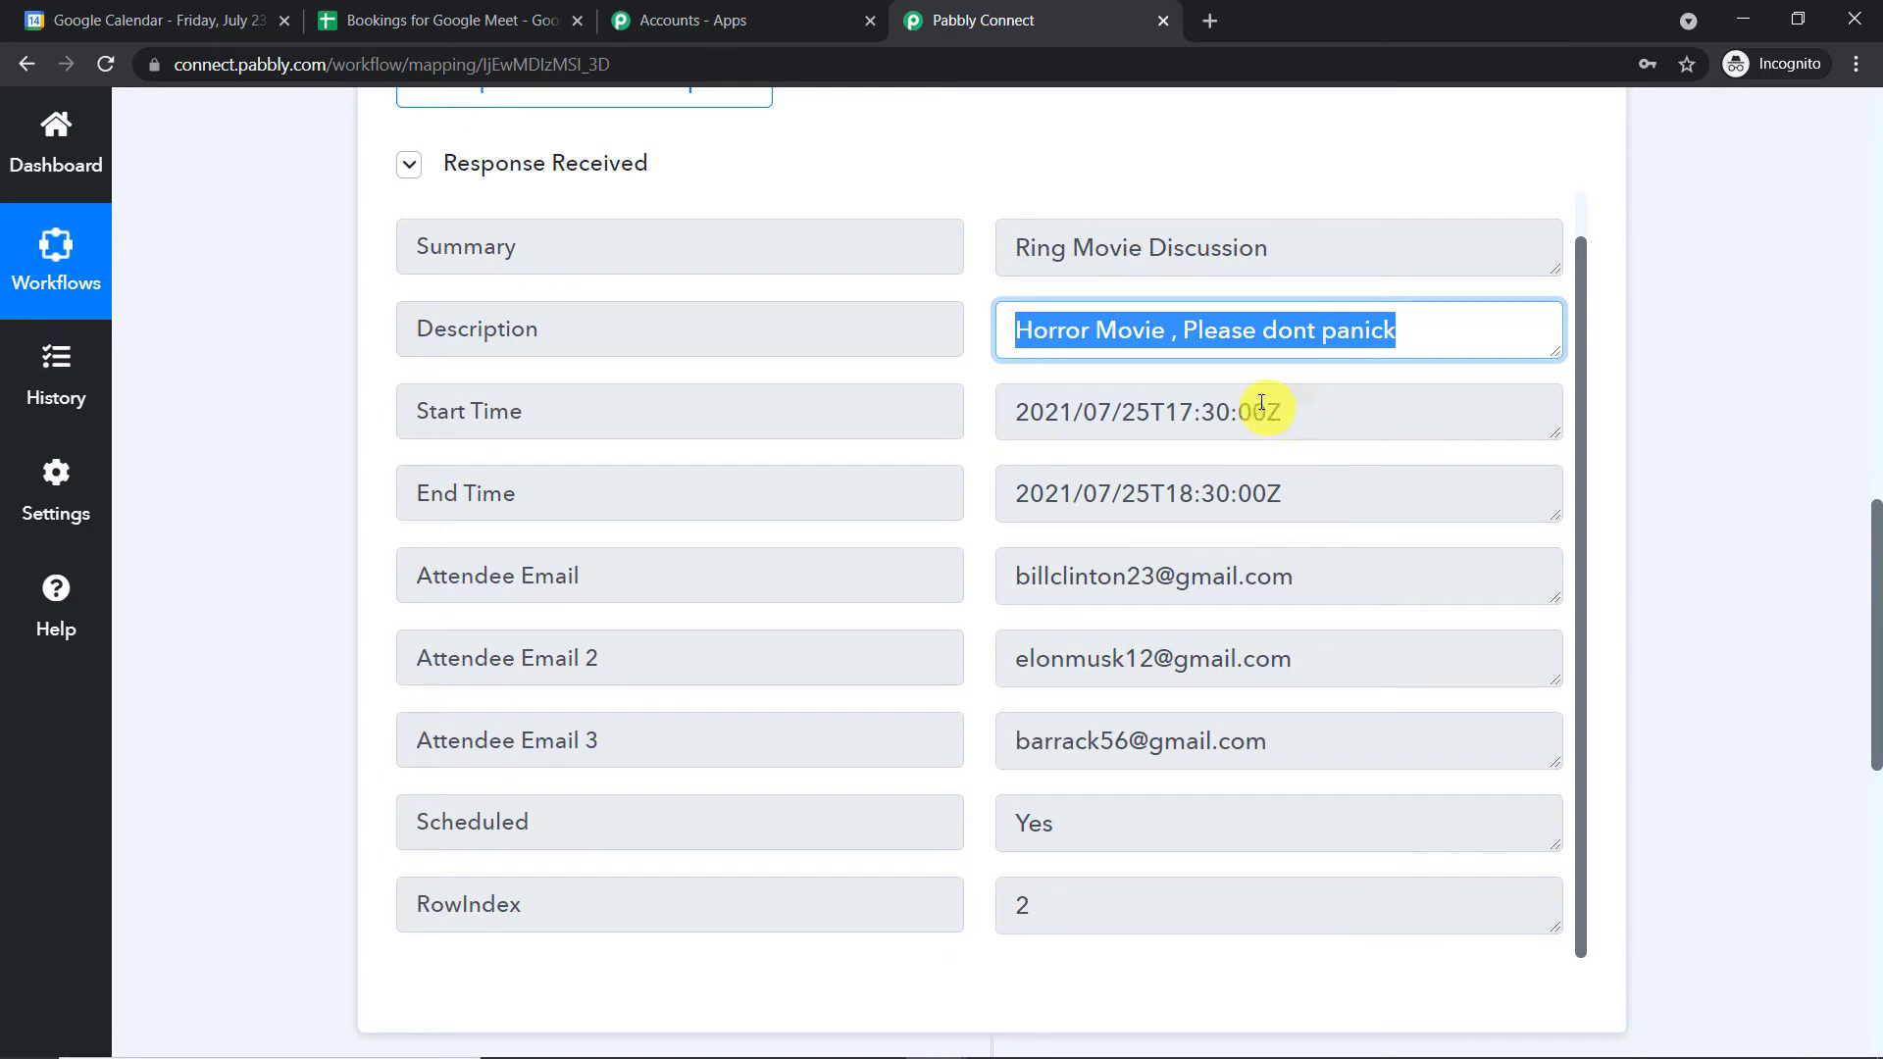
scroll(1262, 408, down, 2)
scroll(1216, 275, up, 1)
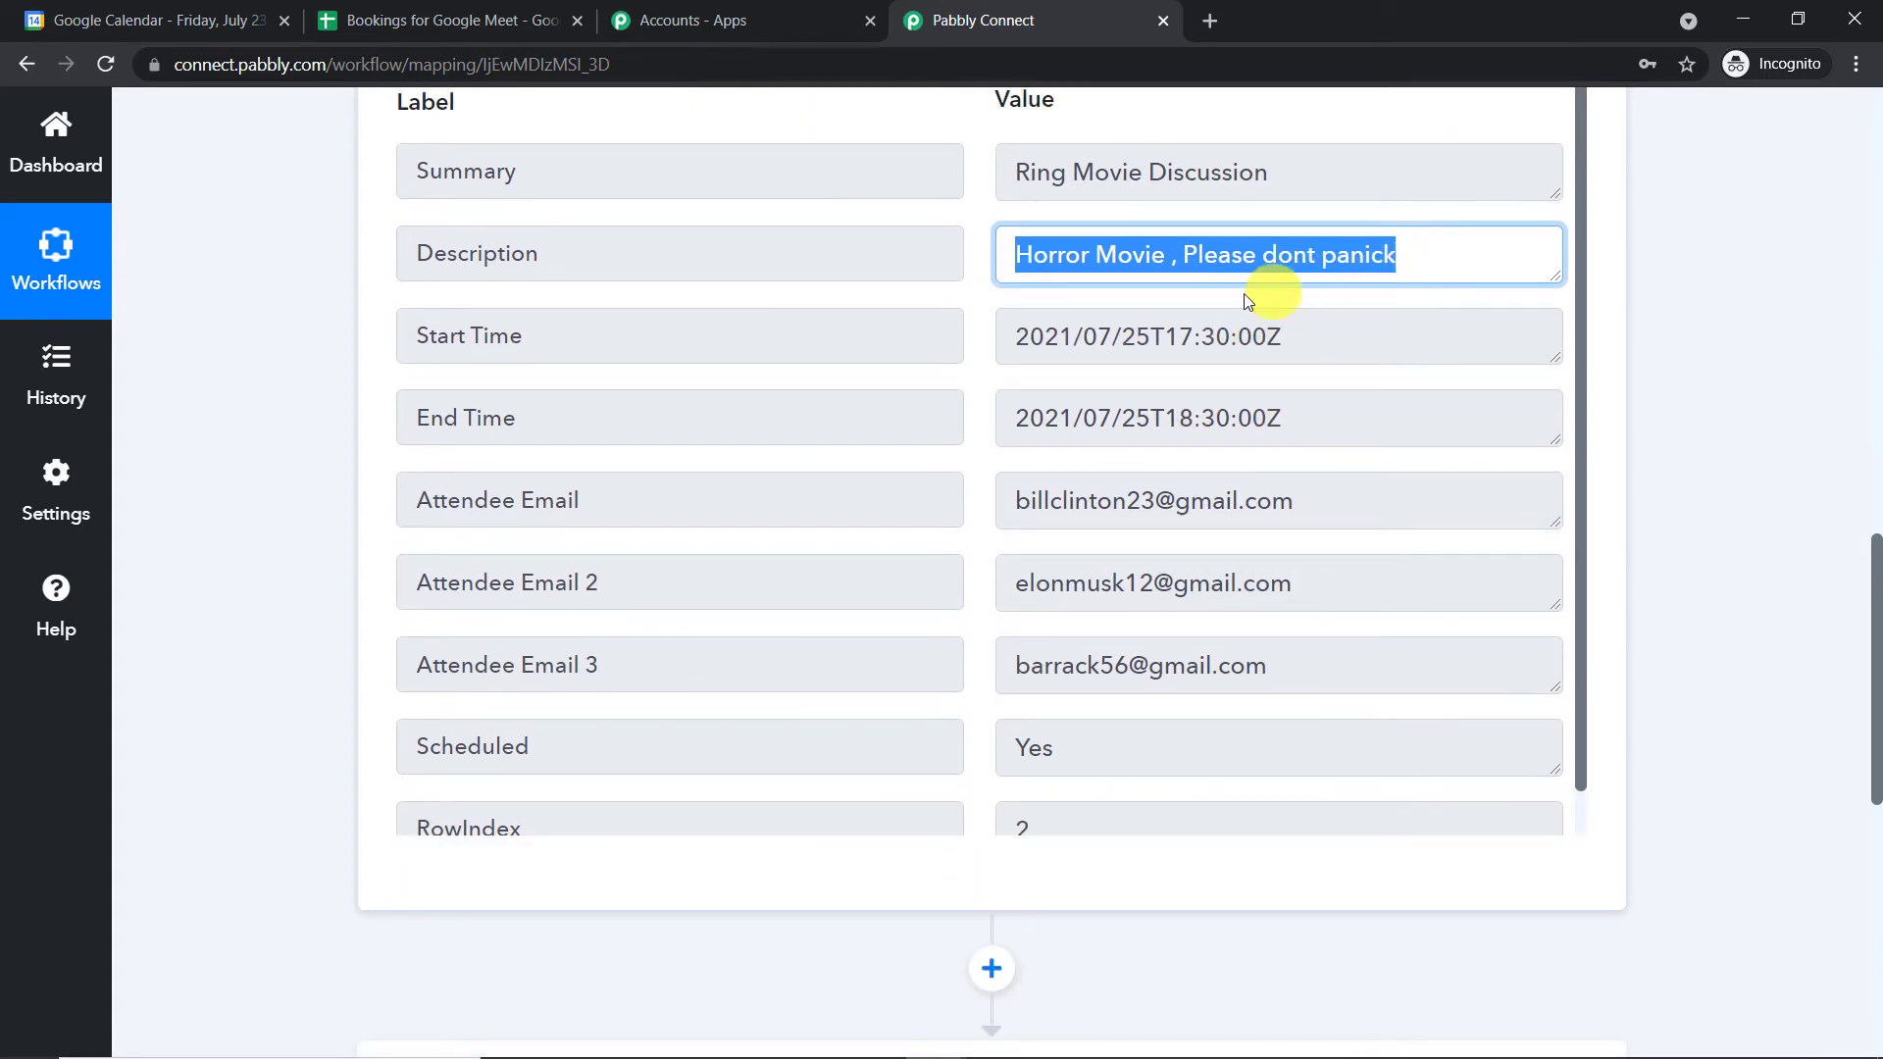
click(509, 337)
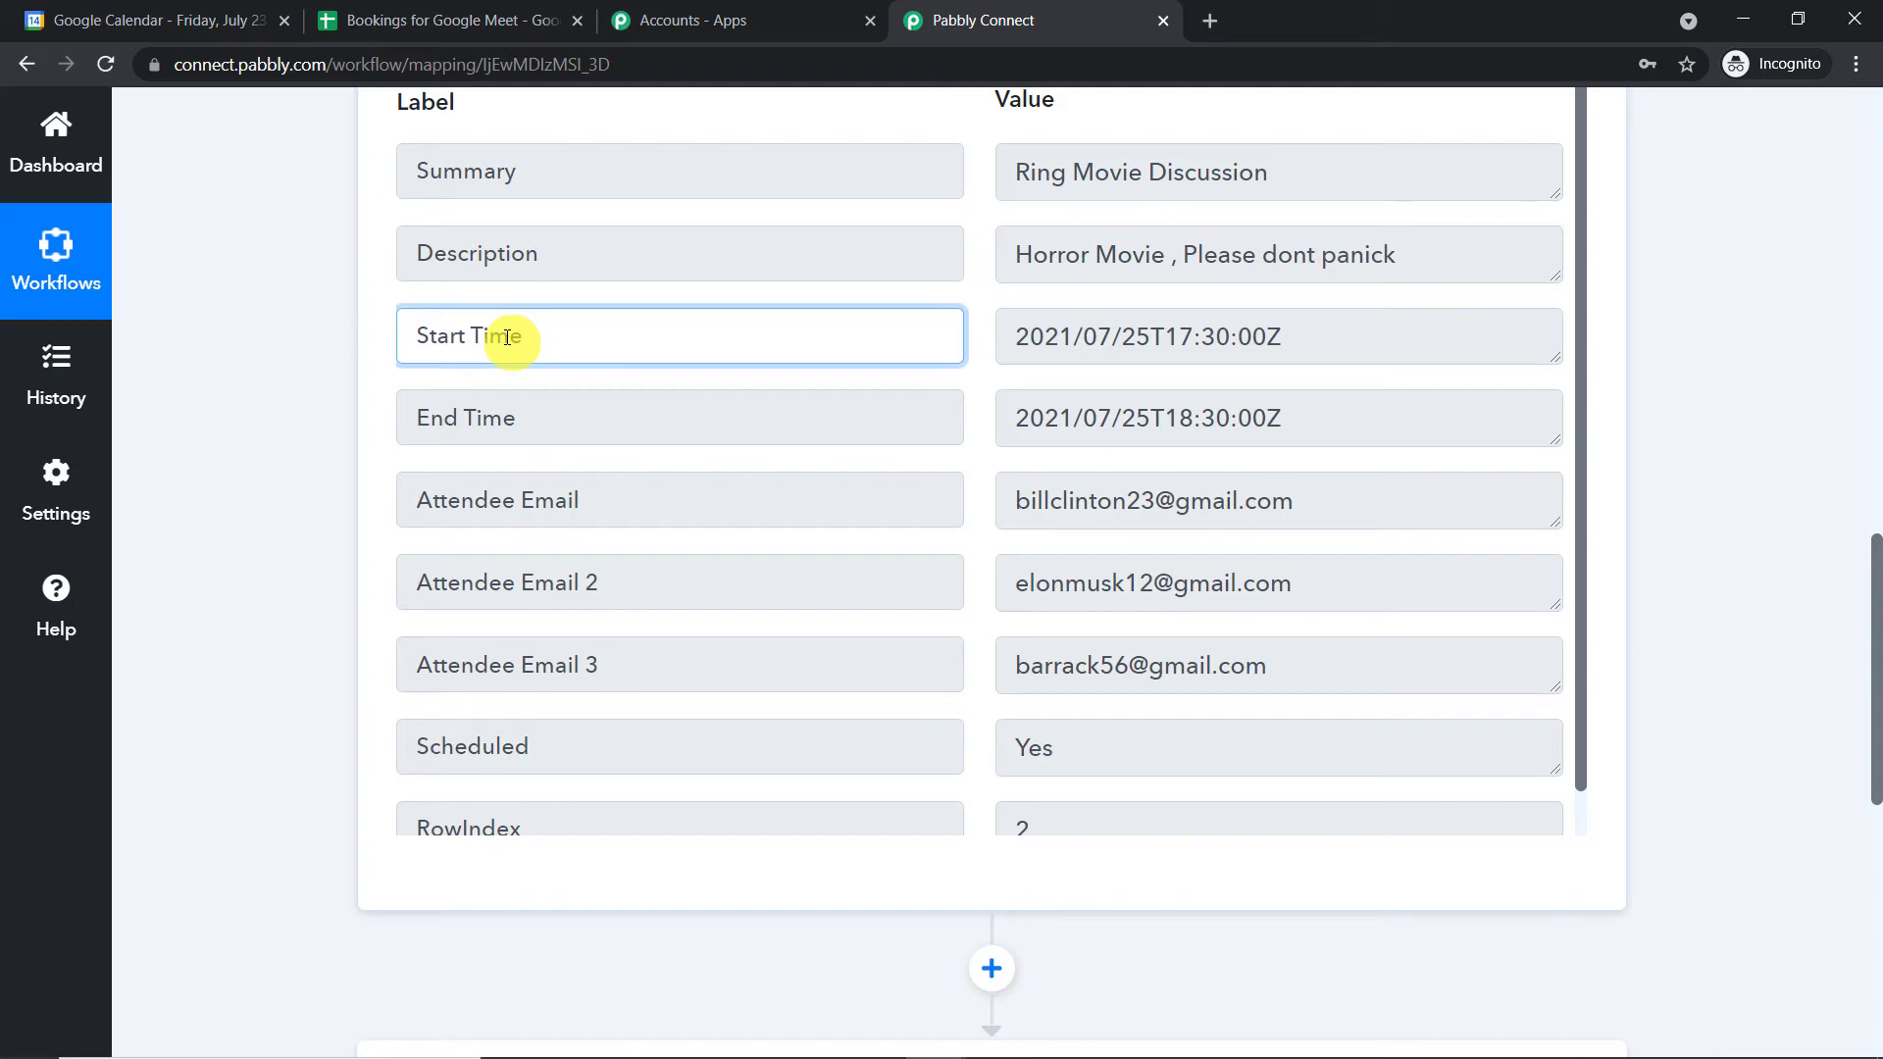
Compare against the sheet's Description, then check the captured Start Time, End Time and attendee values.
click(441, 19)
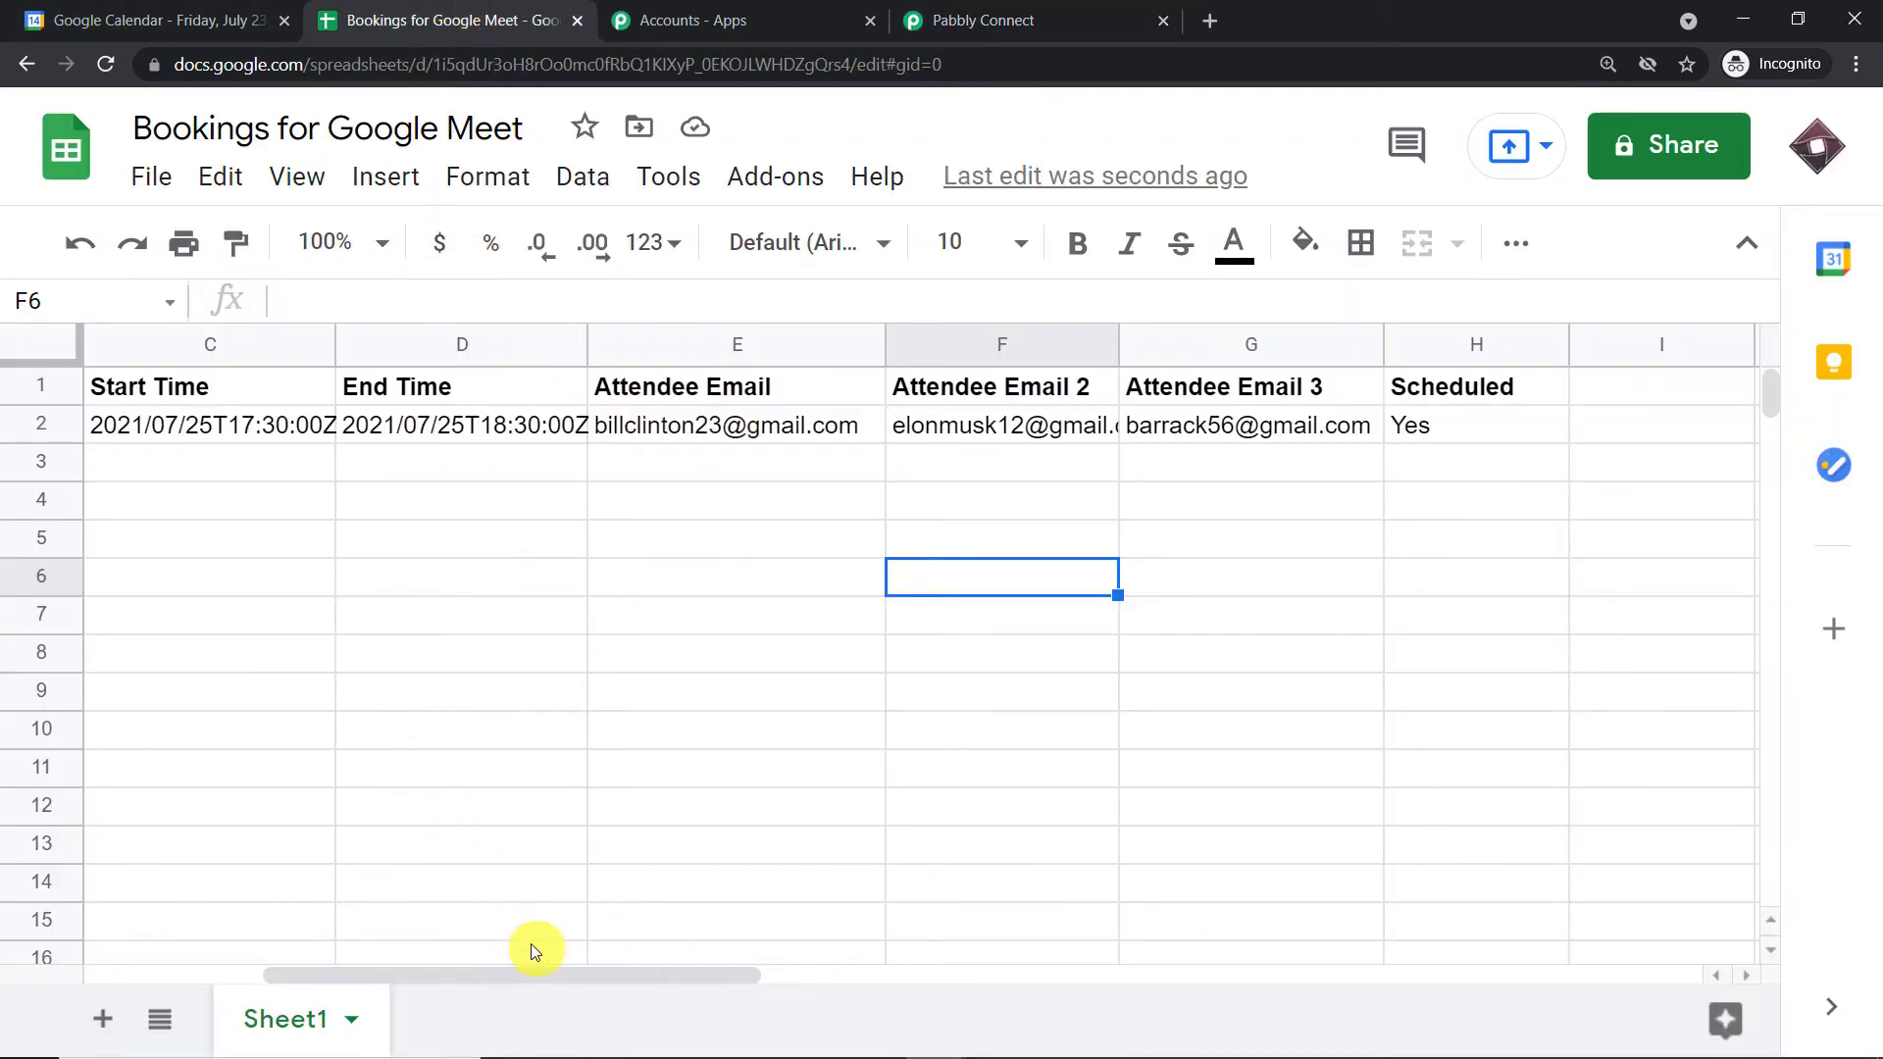
drag(550, 975, 383, 996)
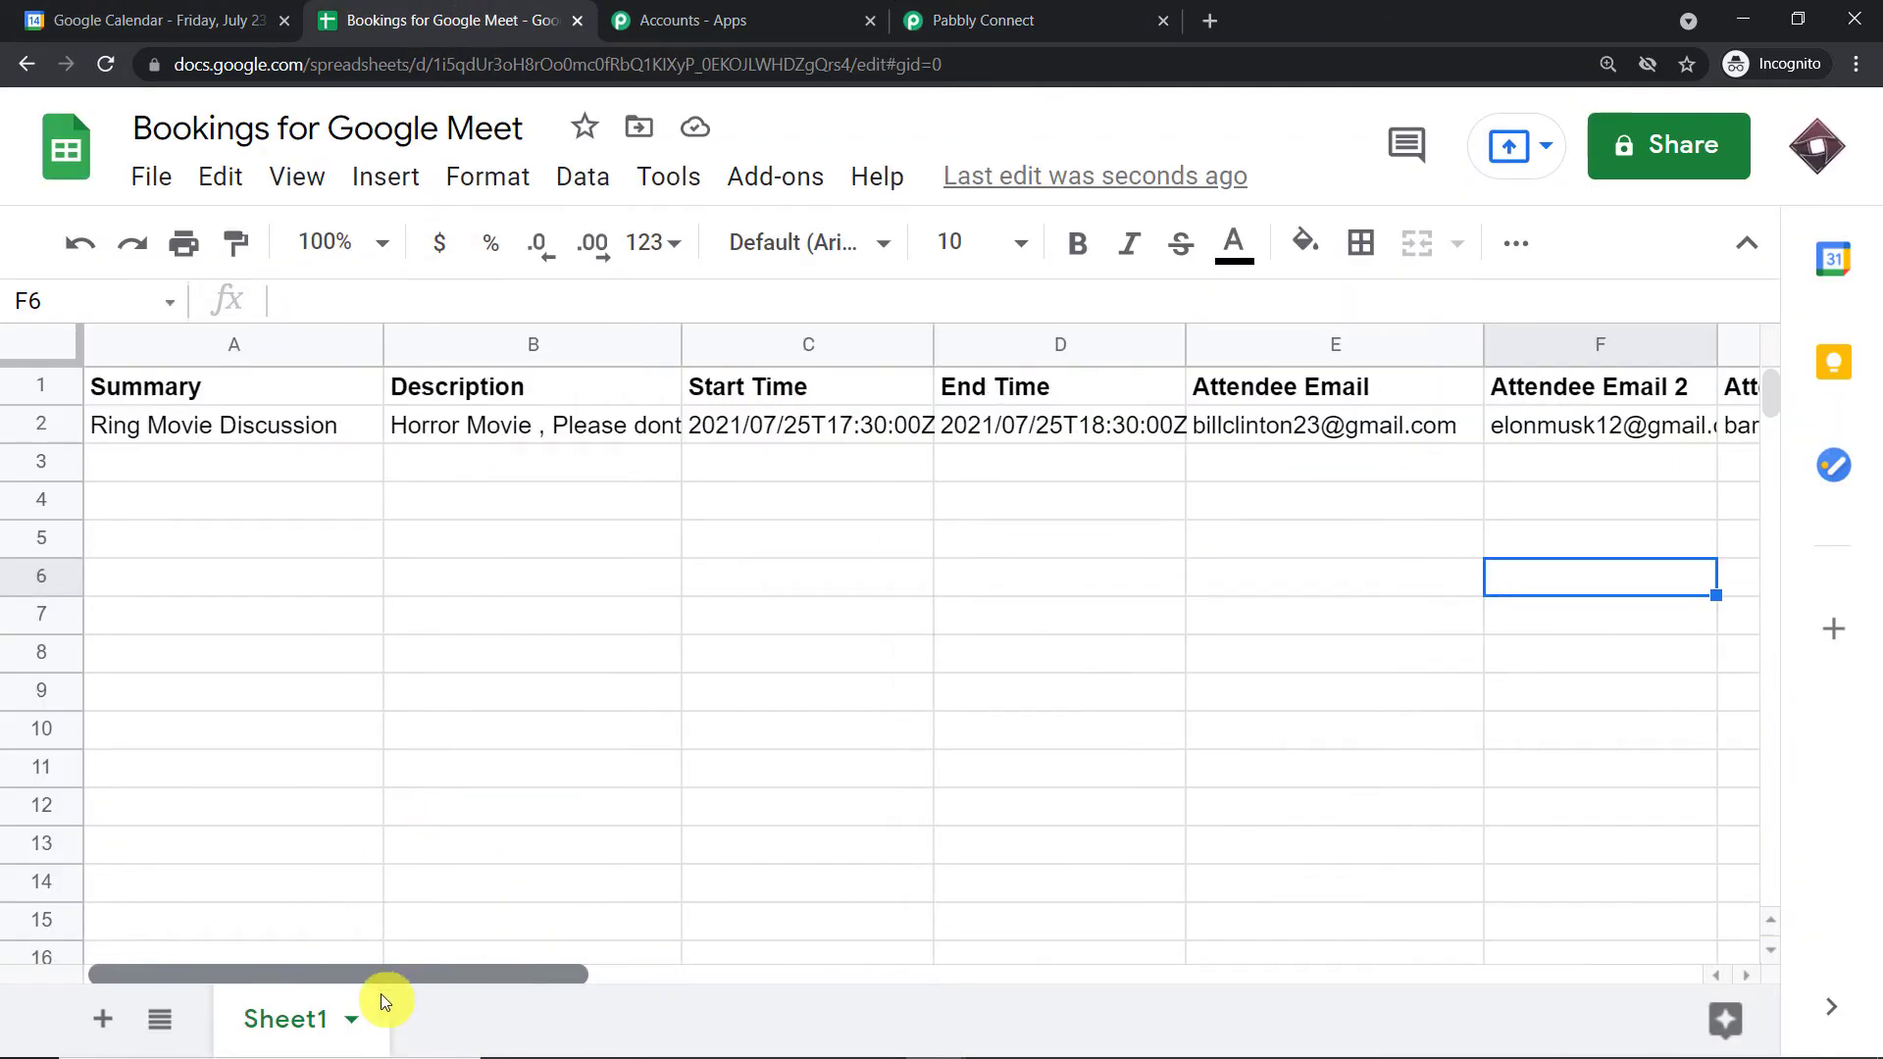
click(609, 428)
click(995, 19)
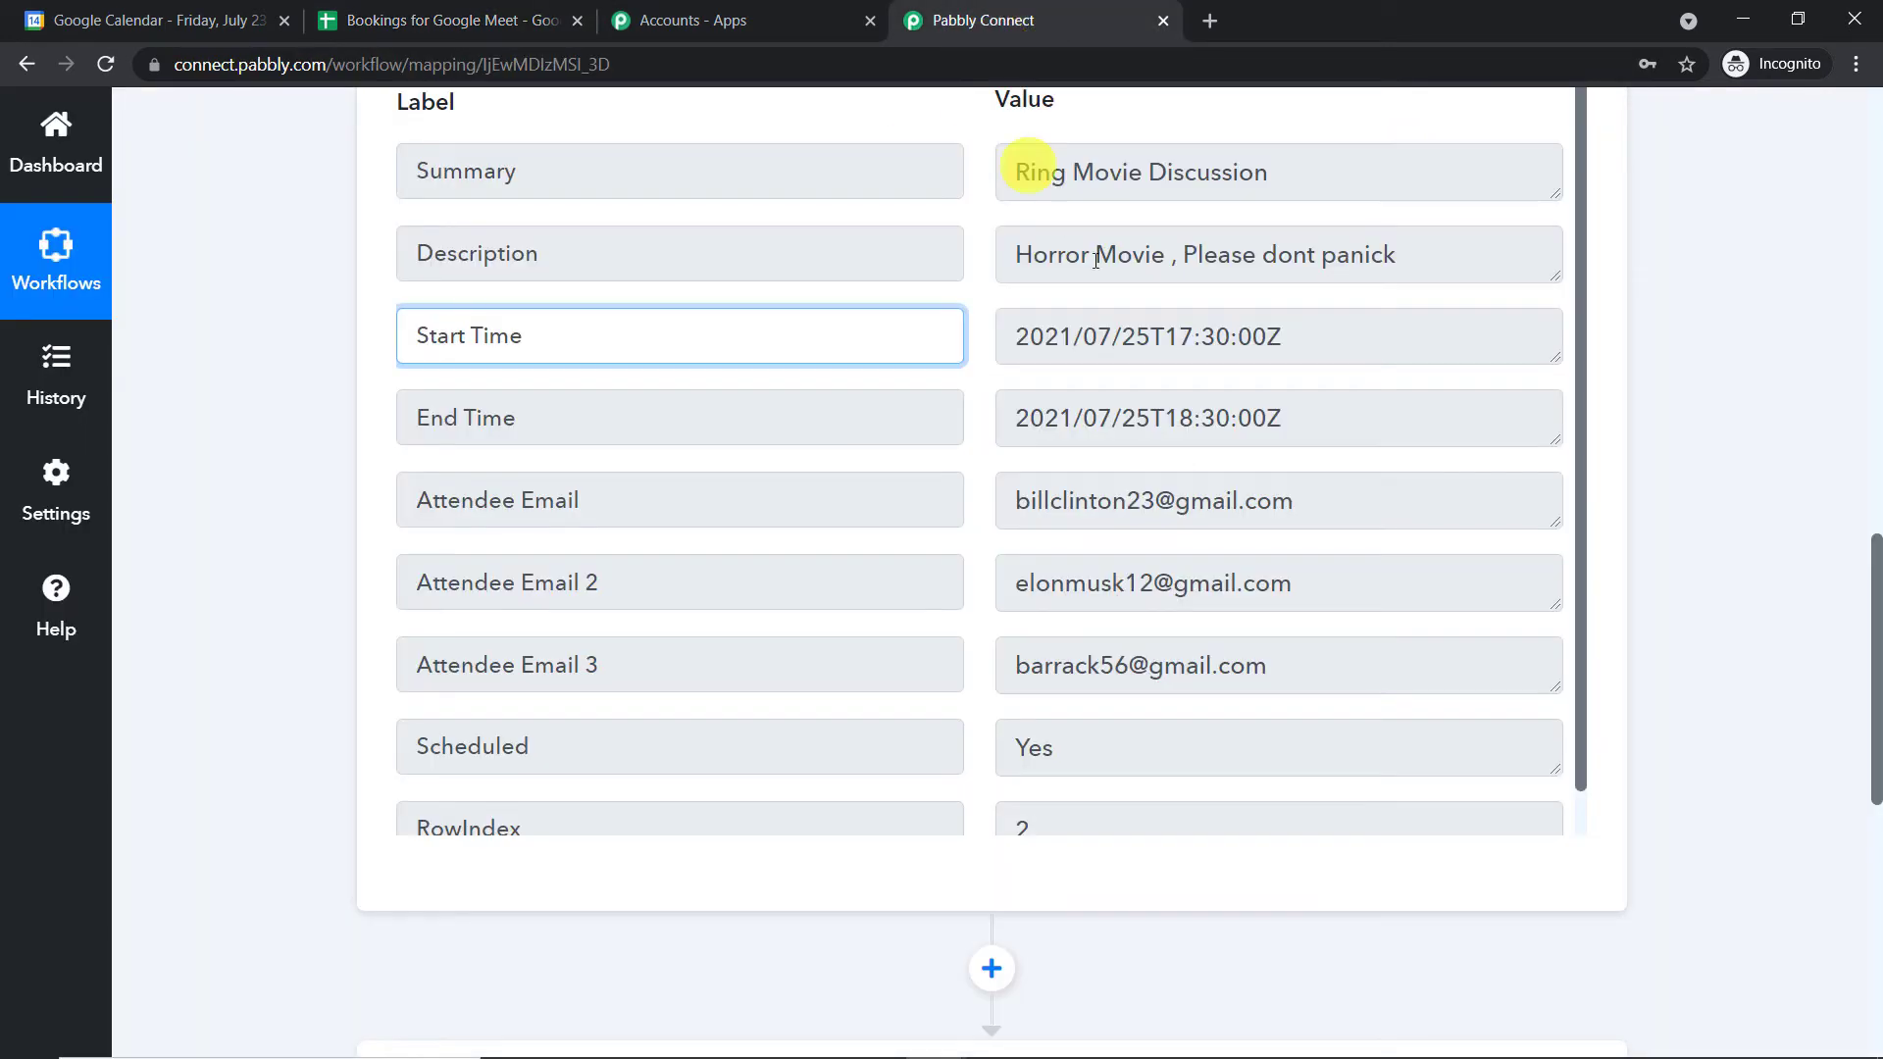
click(1115, 338)
click(1156, 432)
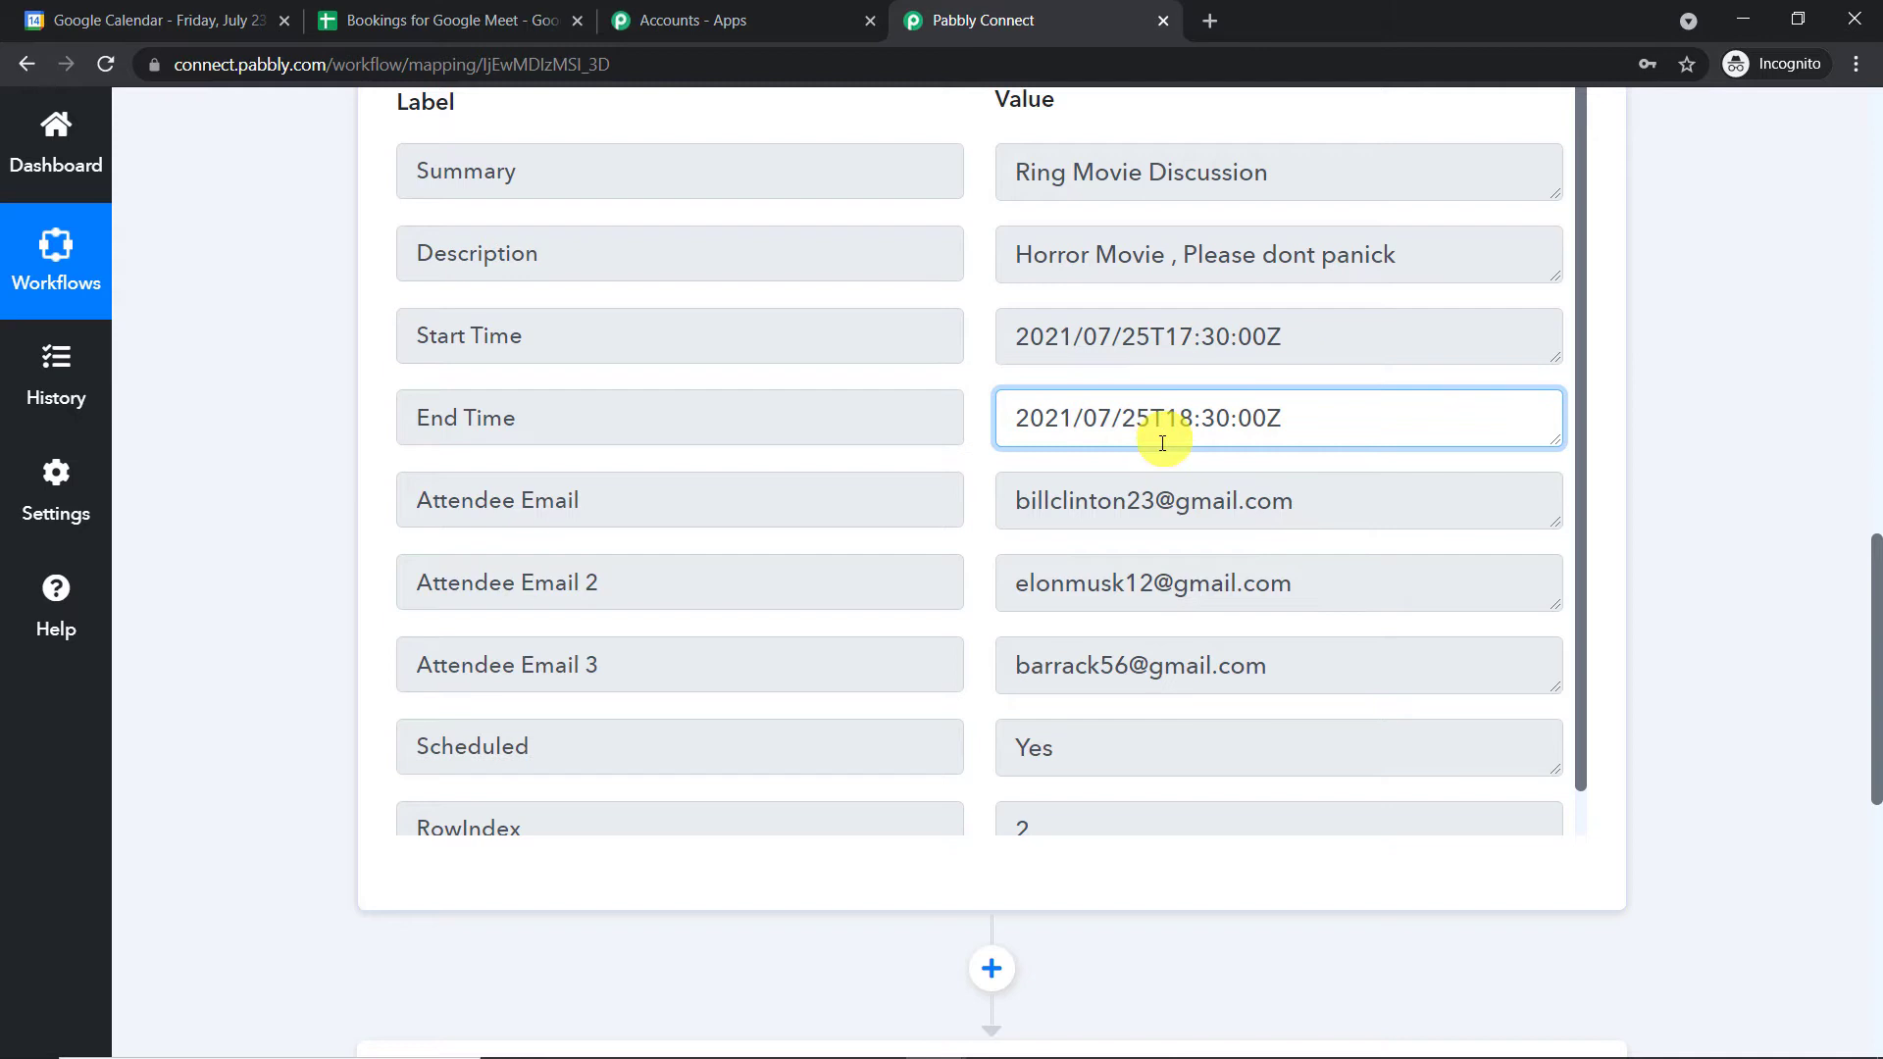
click(1167, 507)
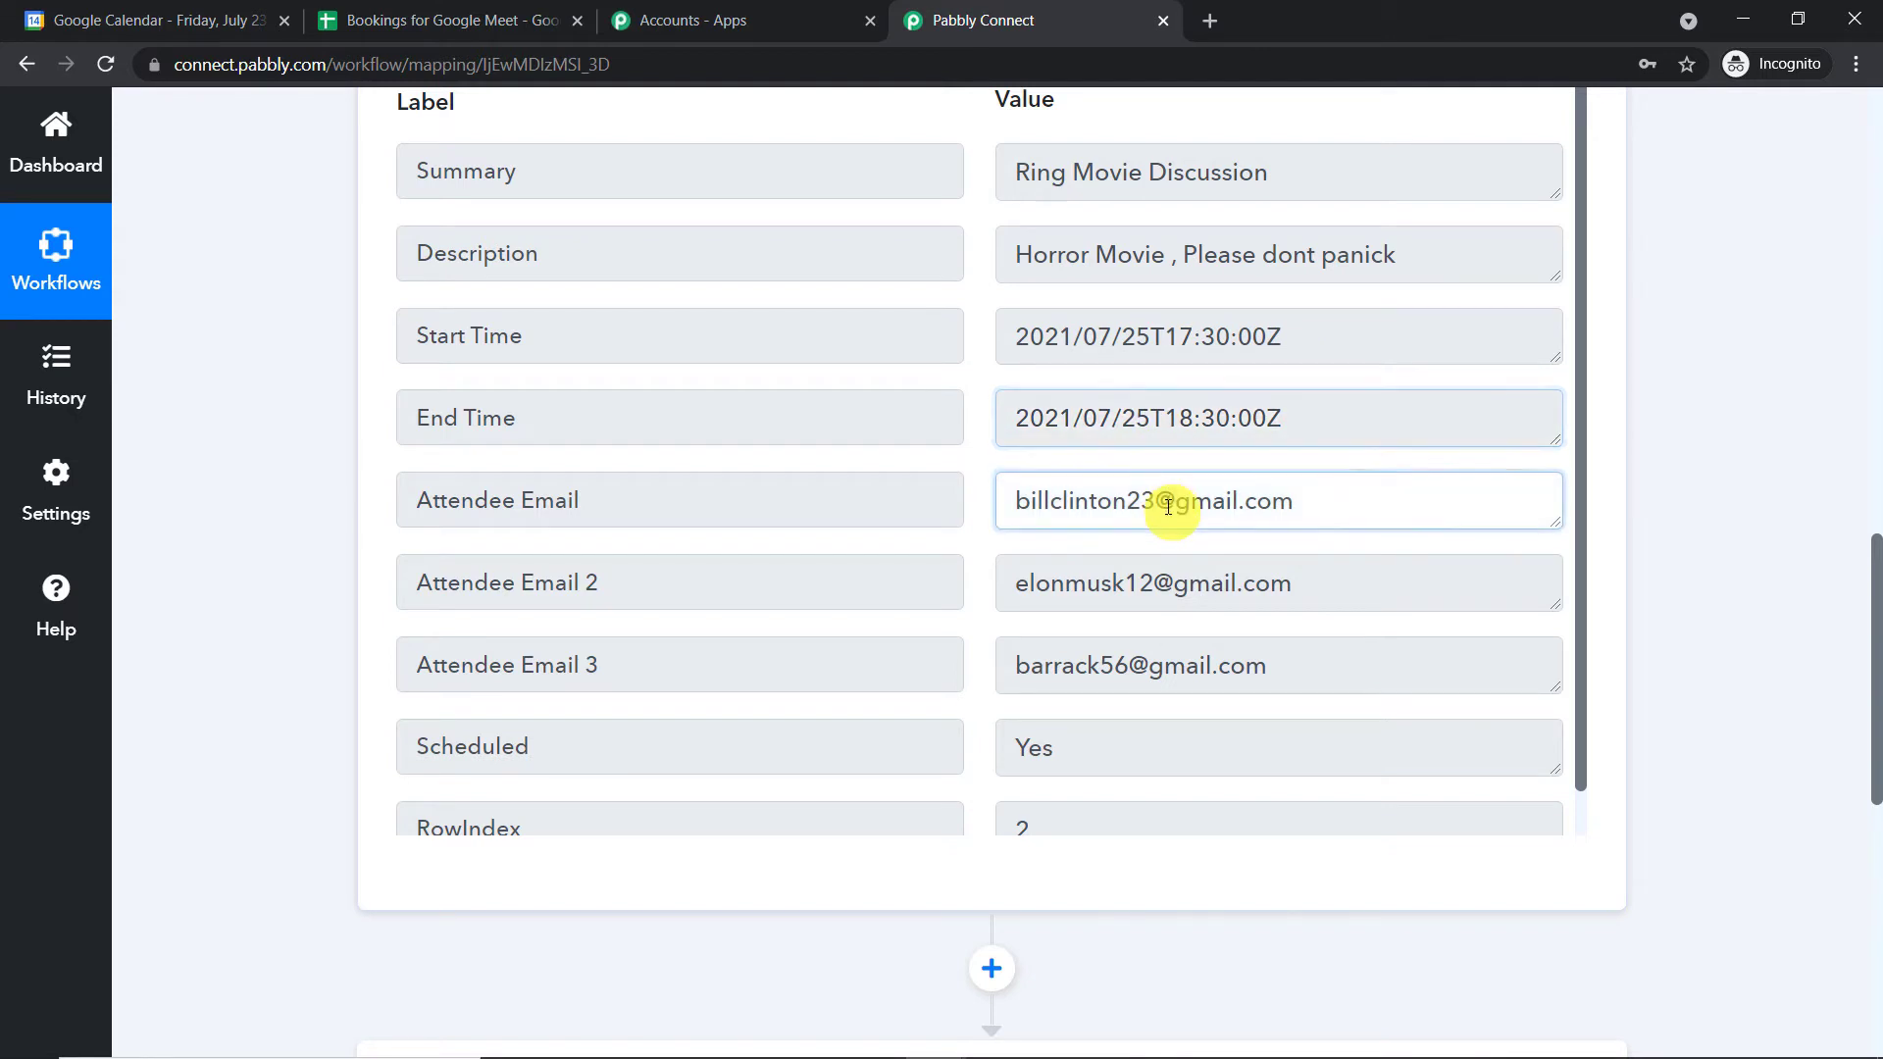
click(1165, 586)
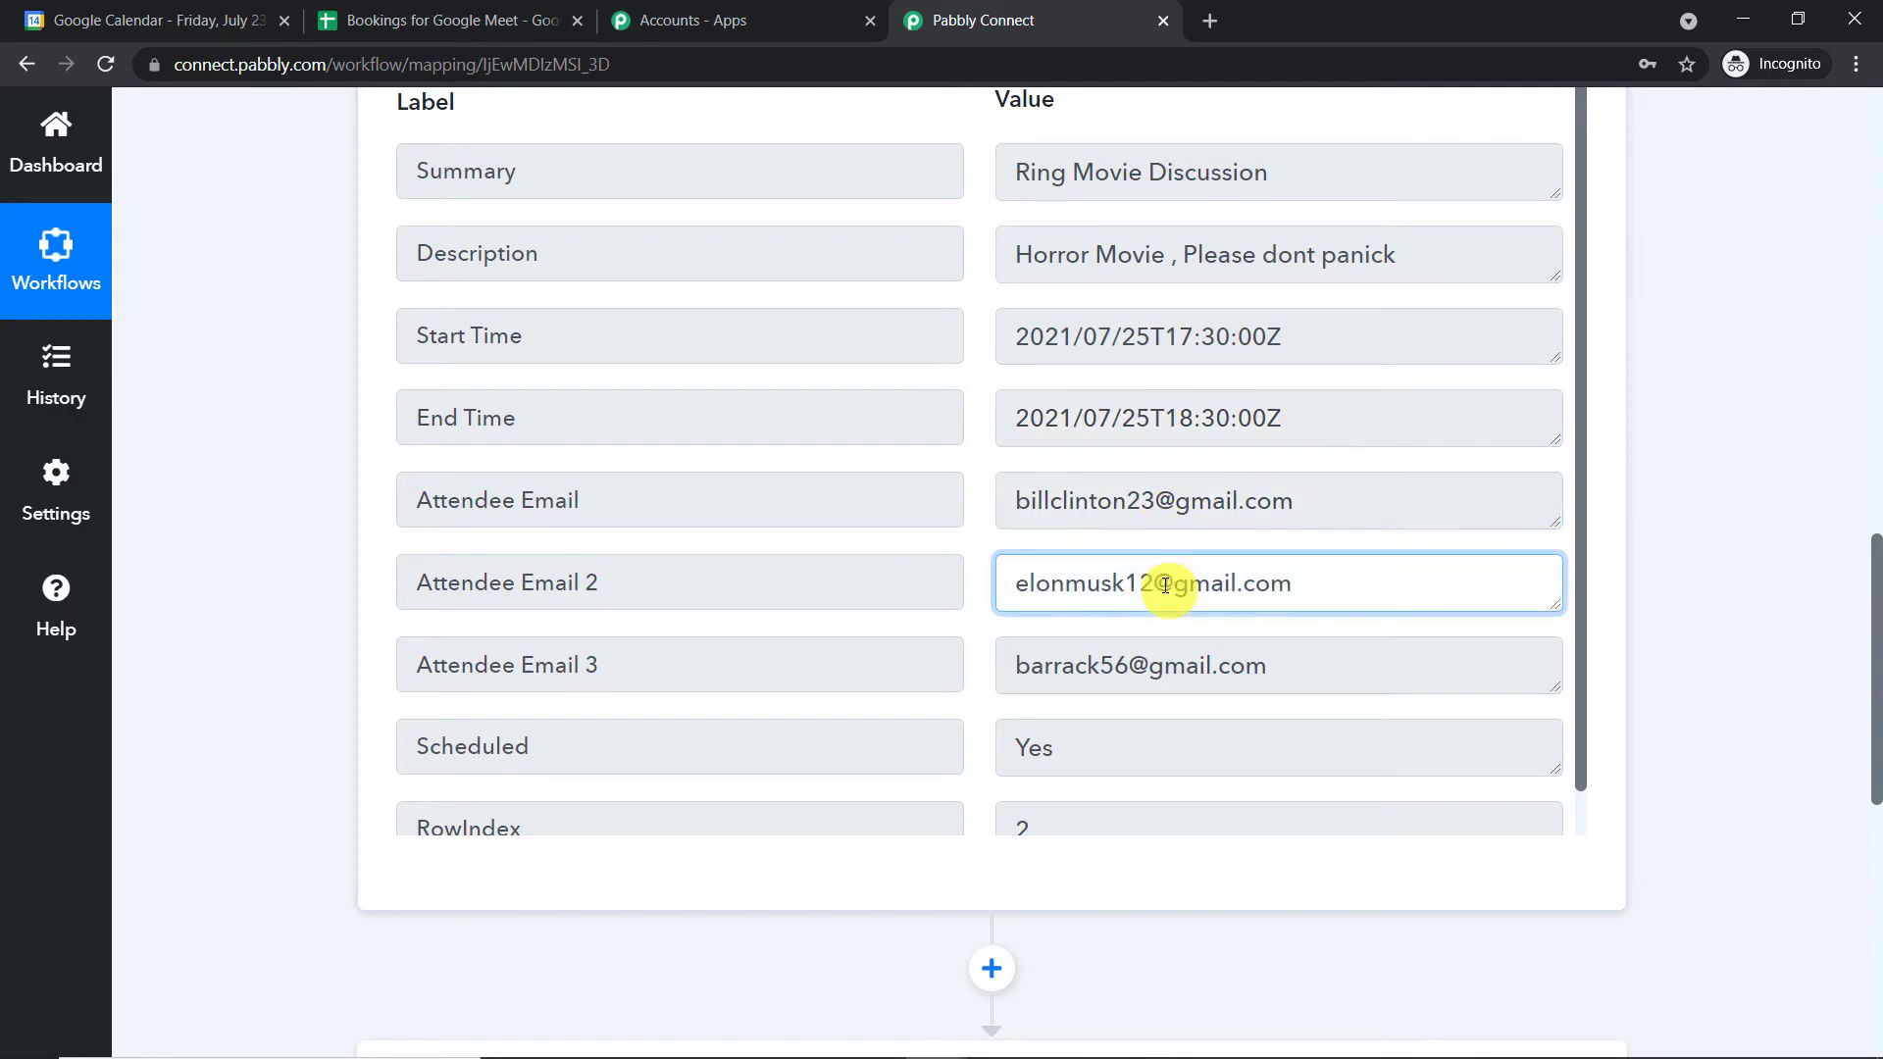
click(1158, 668)
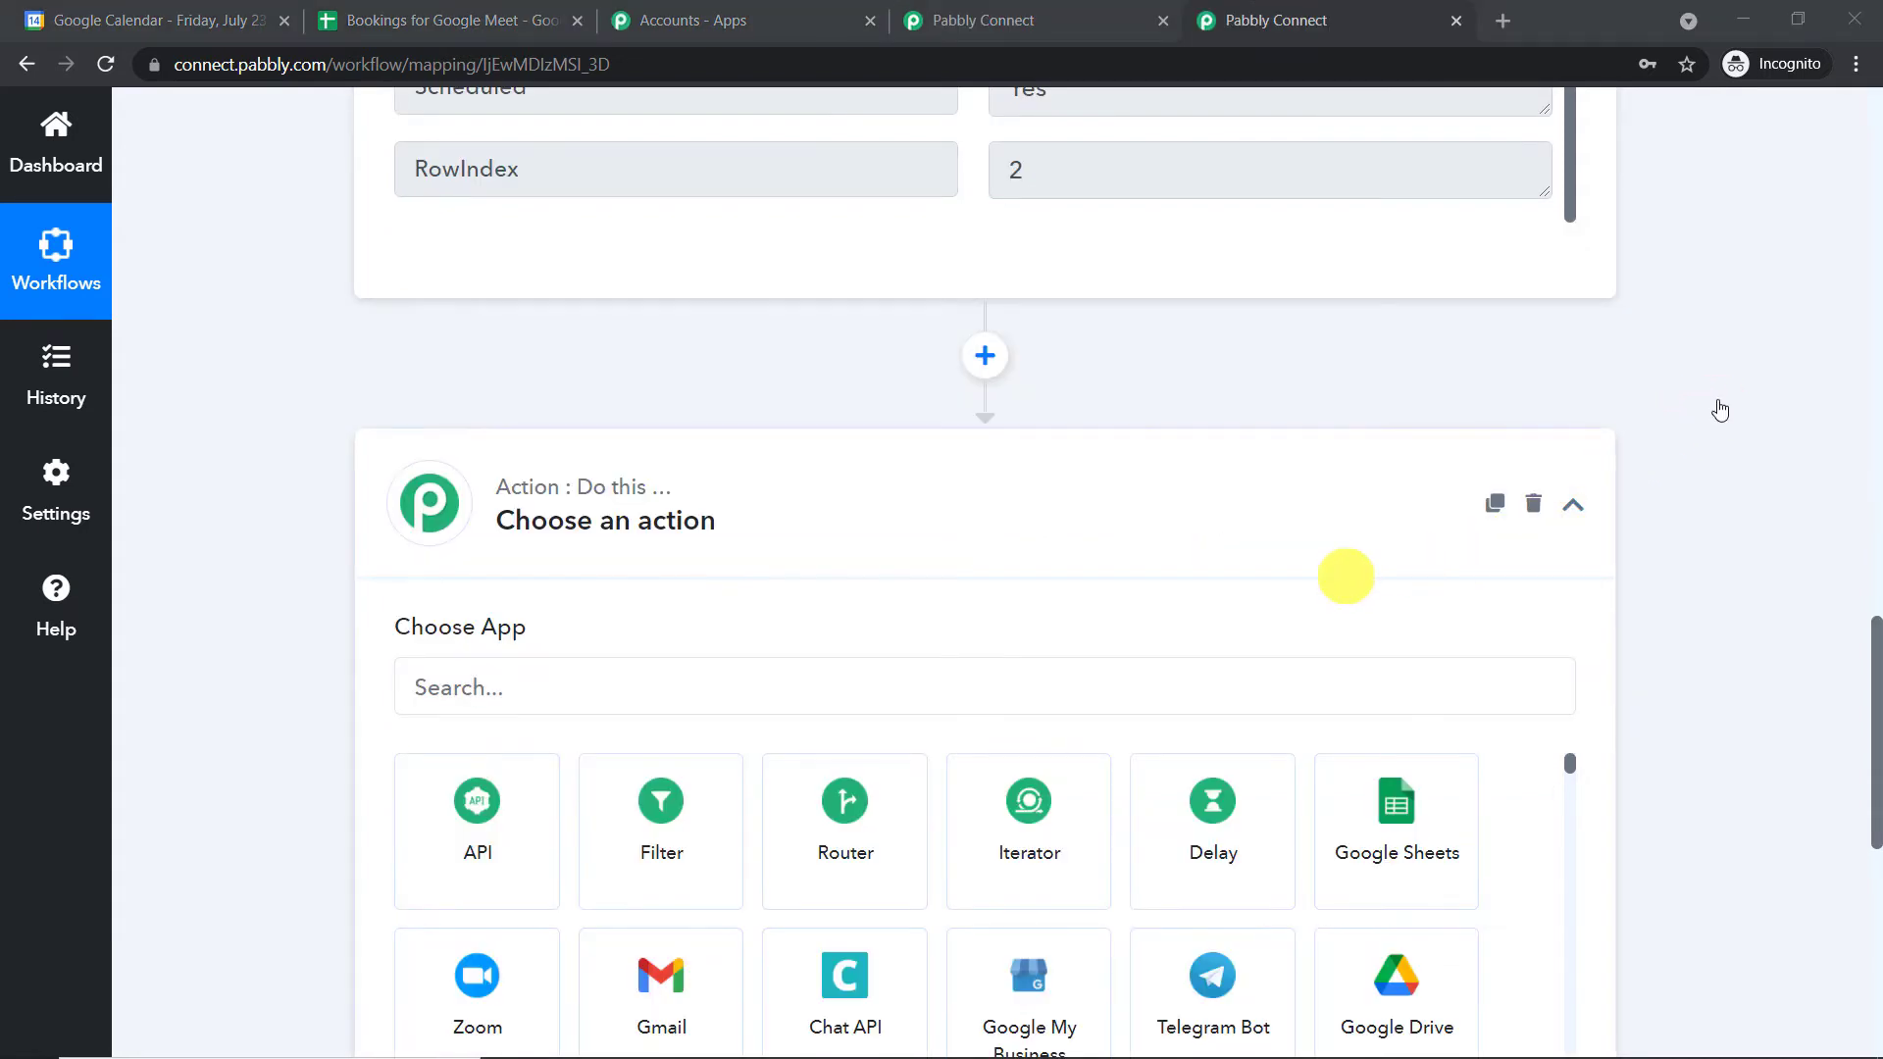
scroll(1338, 572, down, 3)
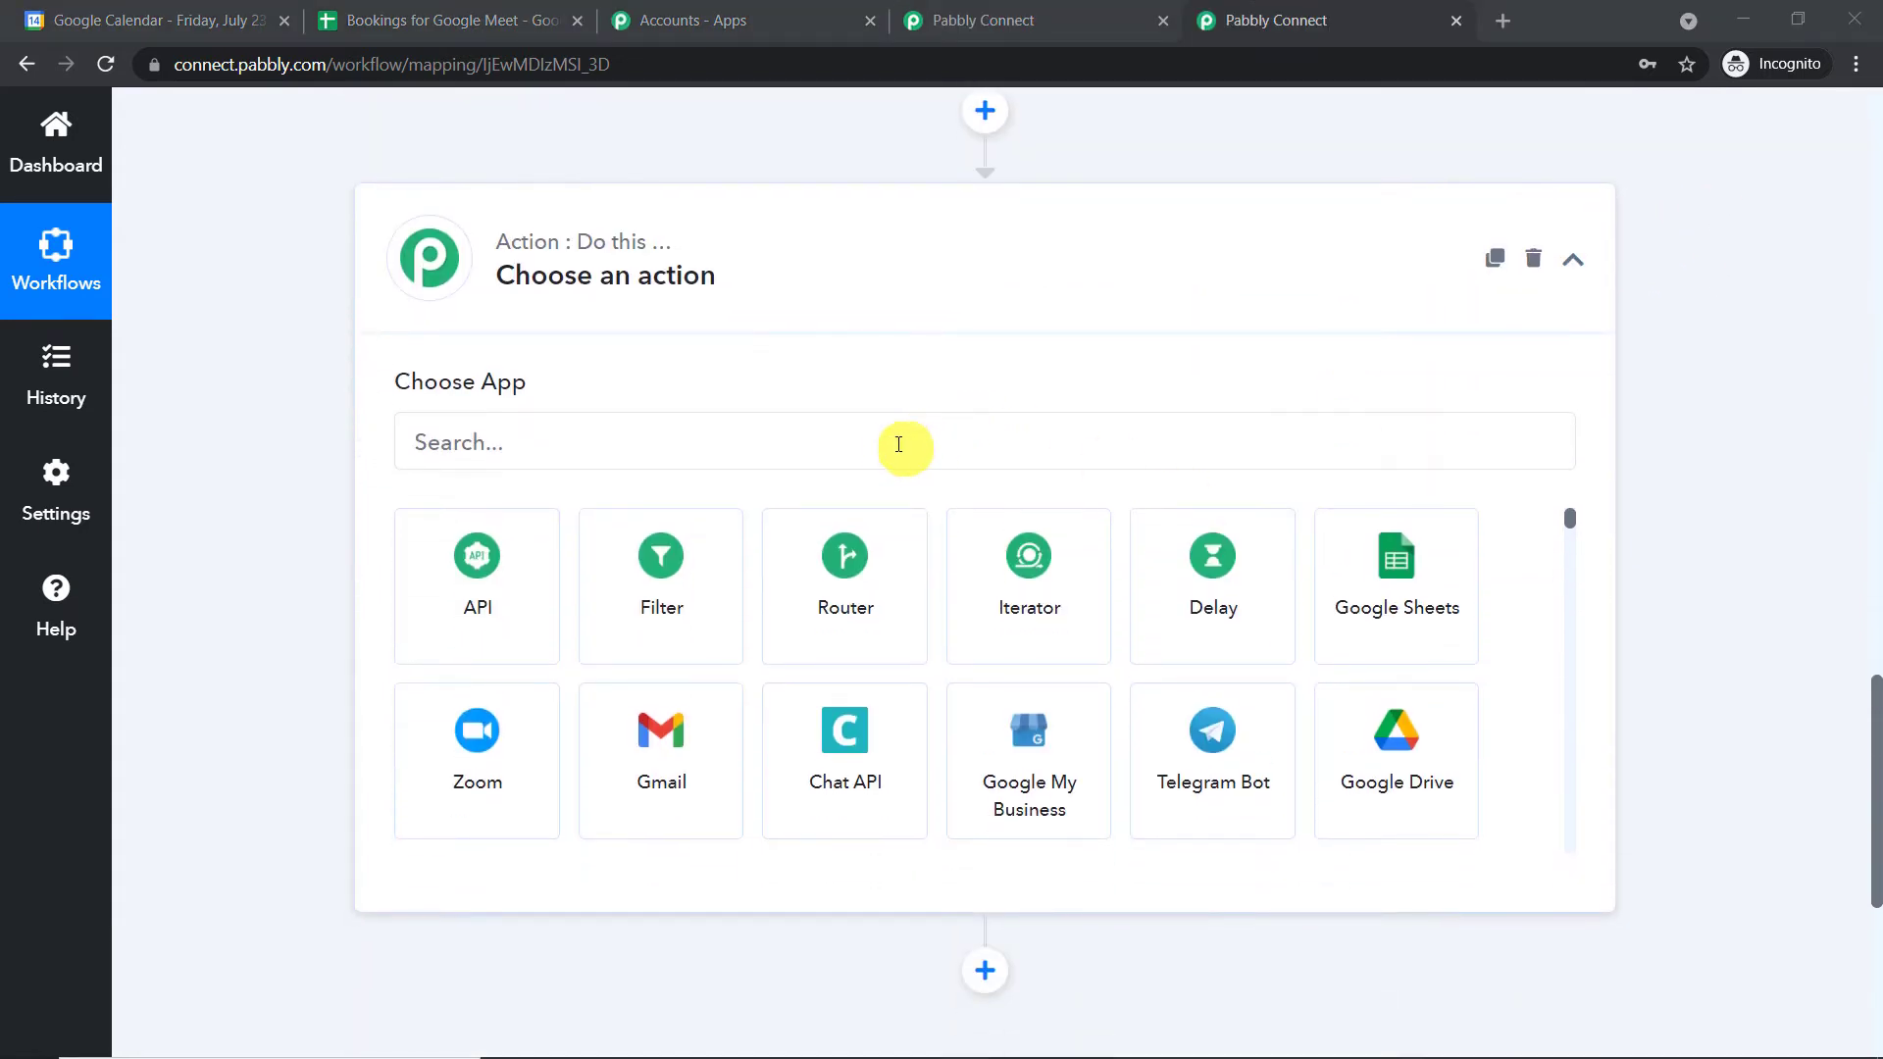
click(892, 447)
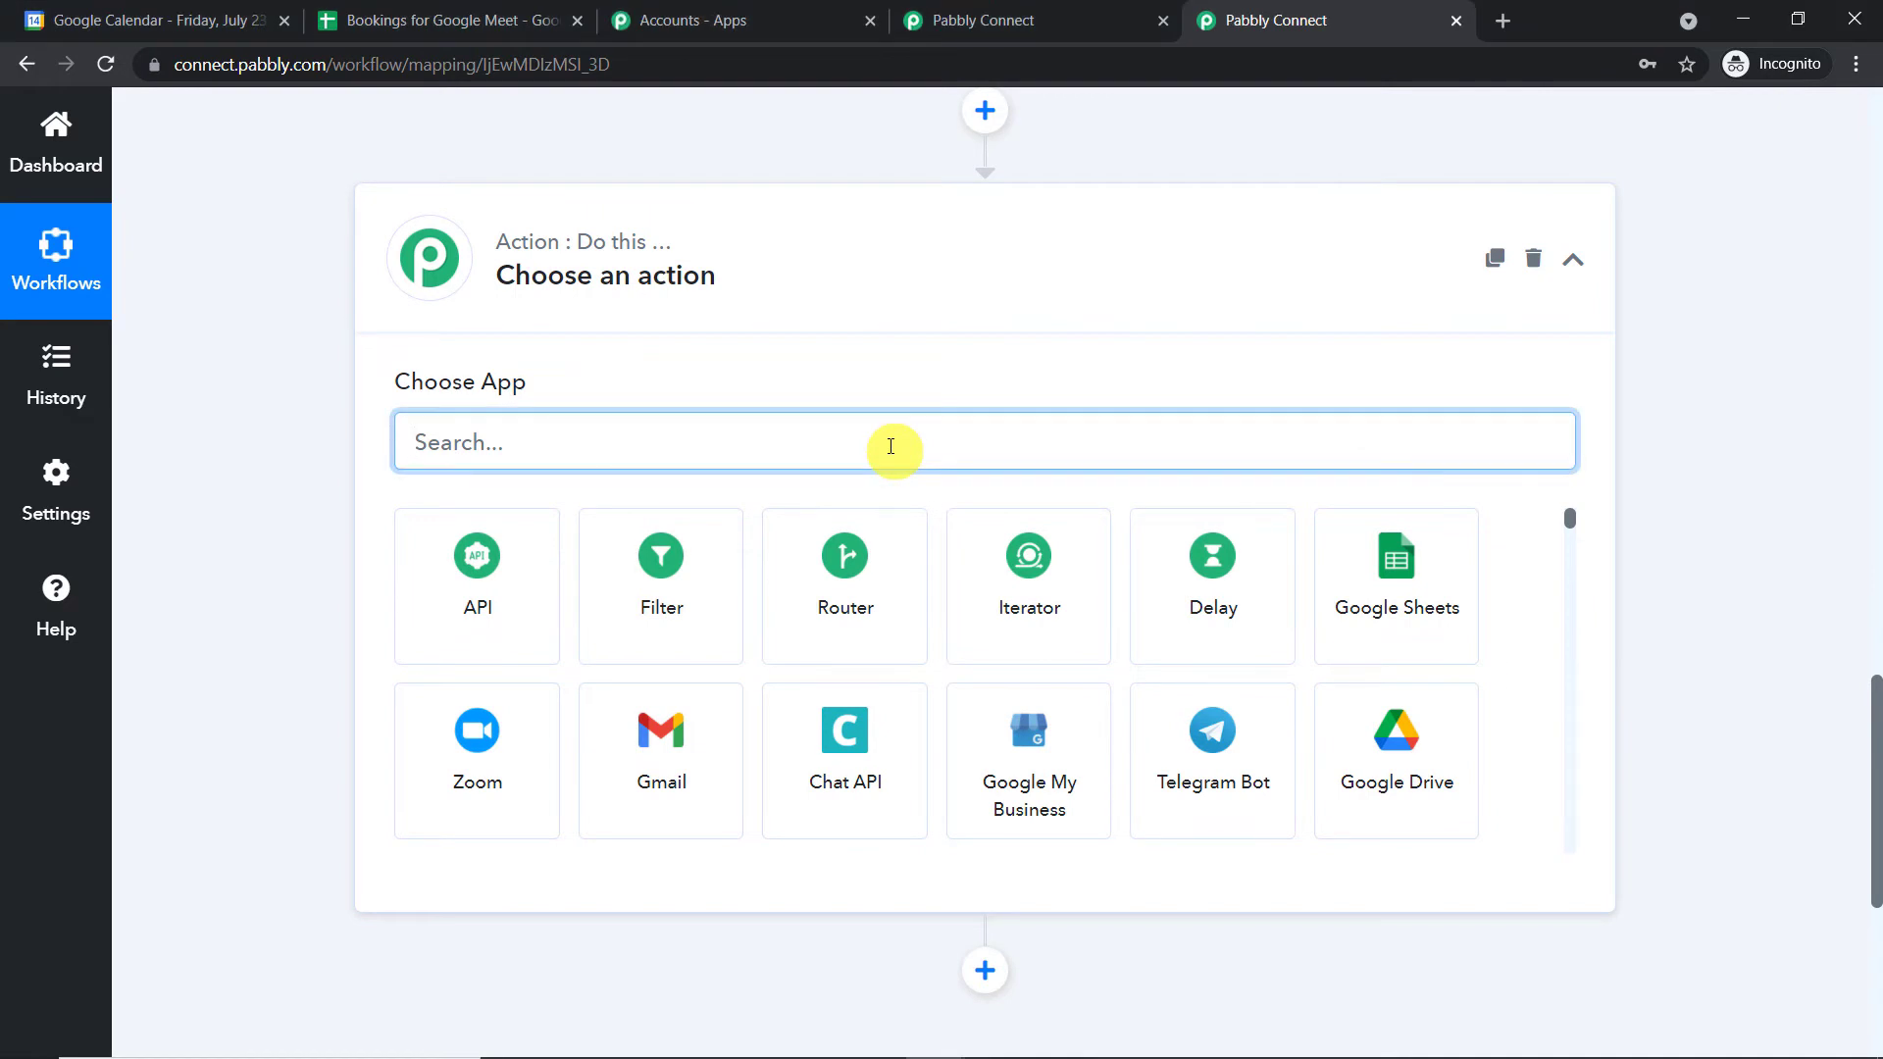
click(1870, 416)
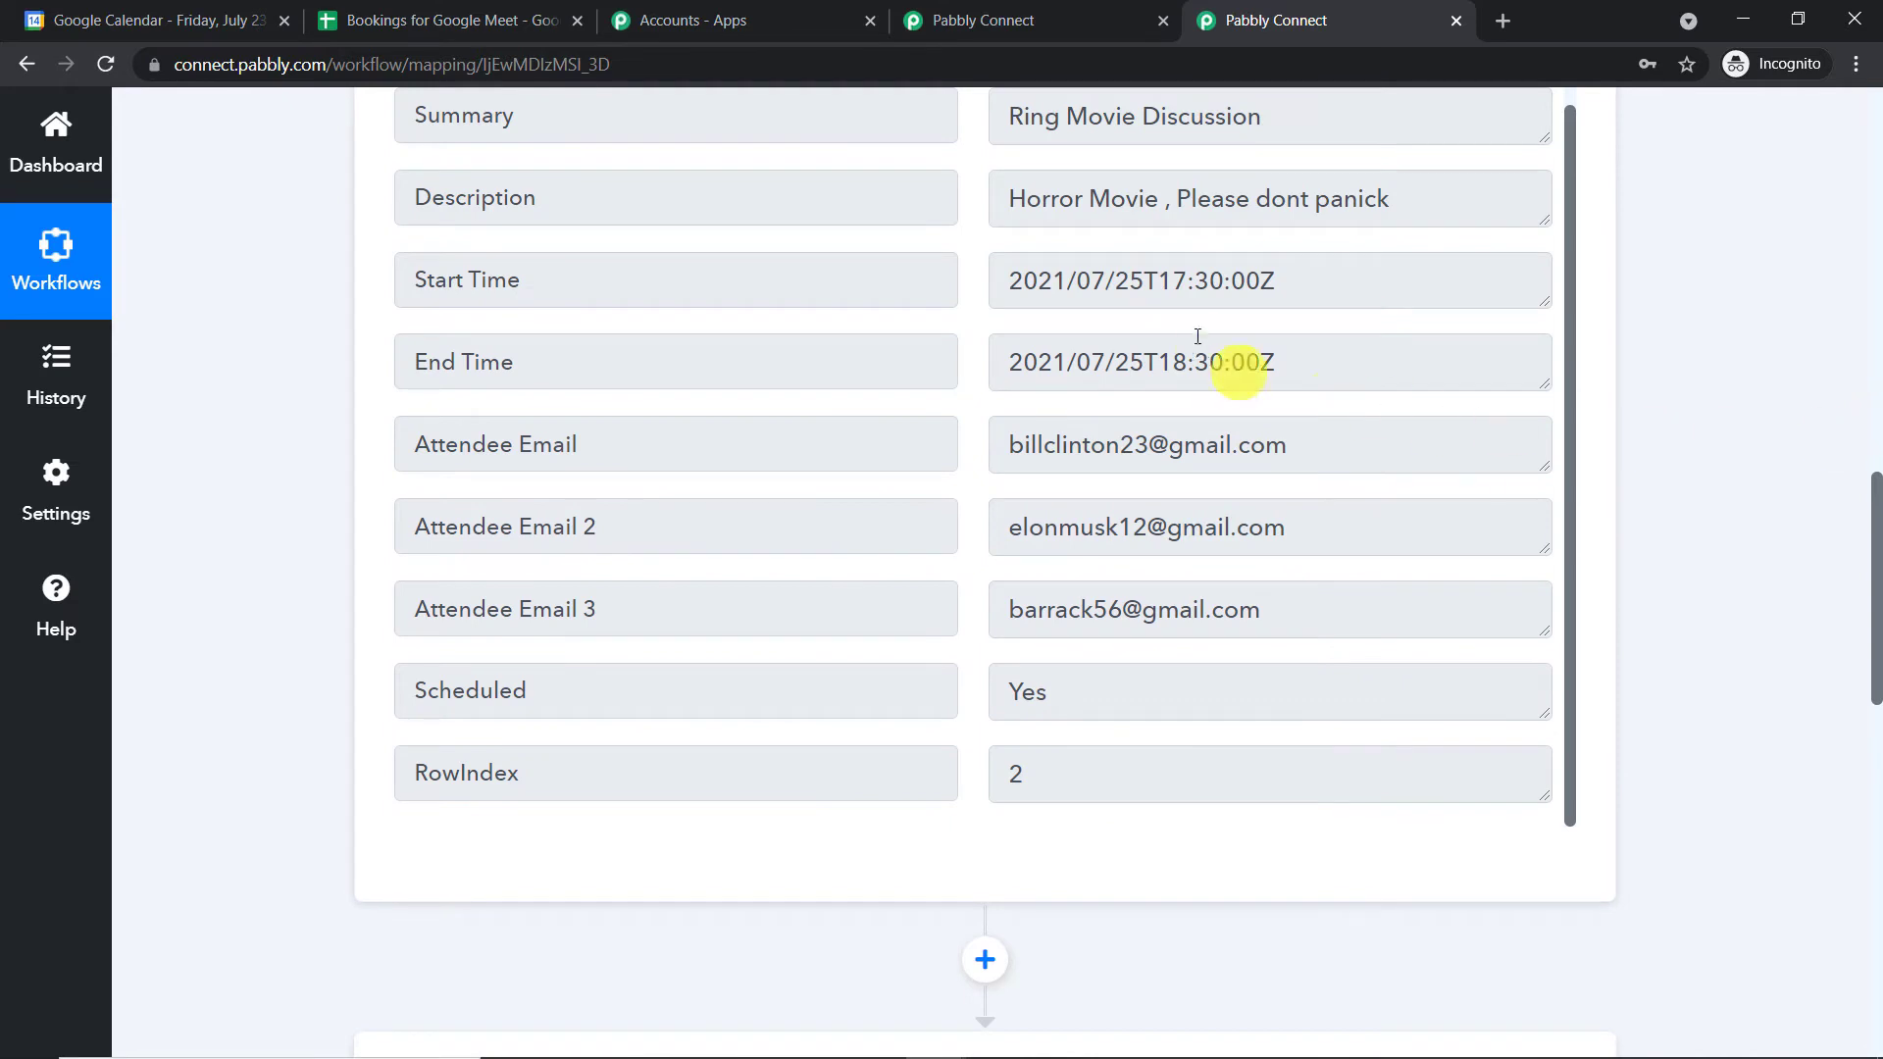
drag(1302, 286, 988, 278)
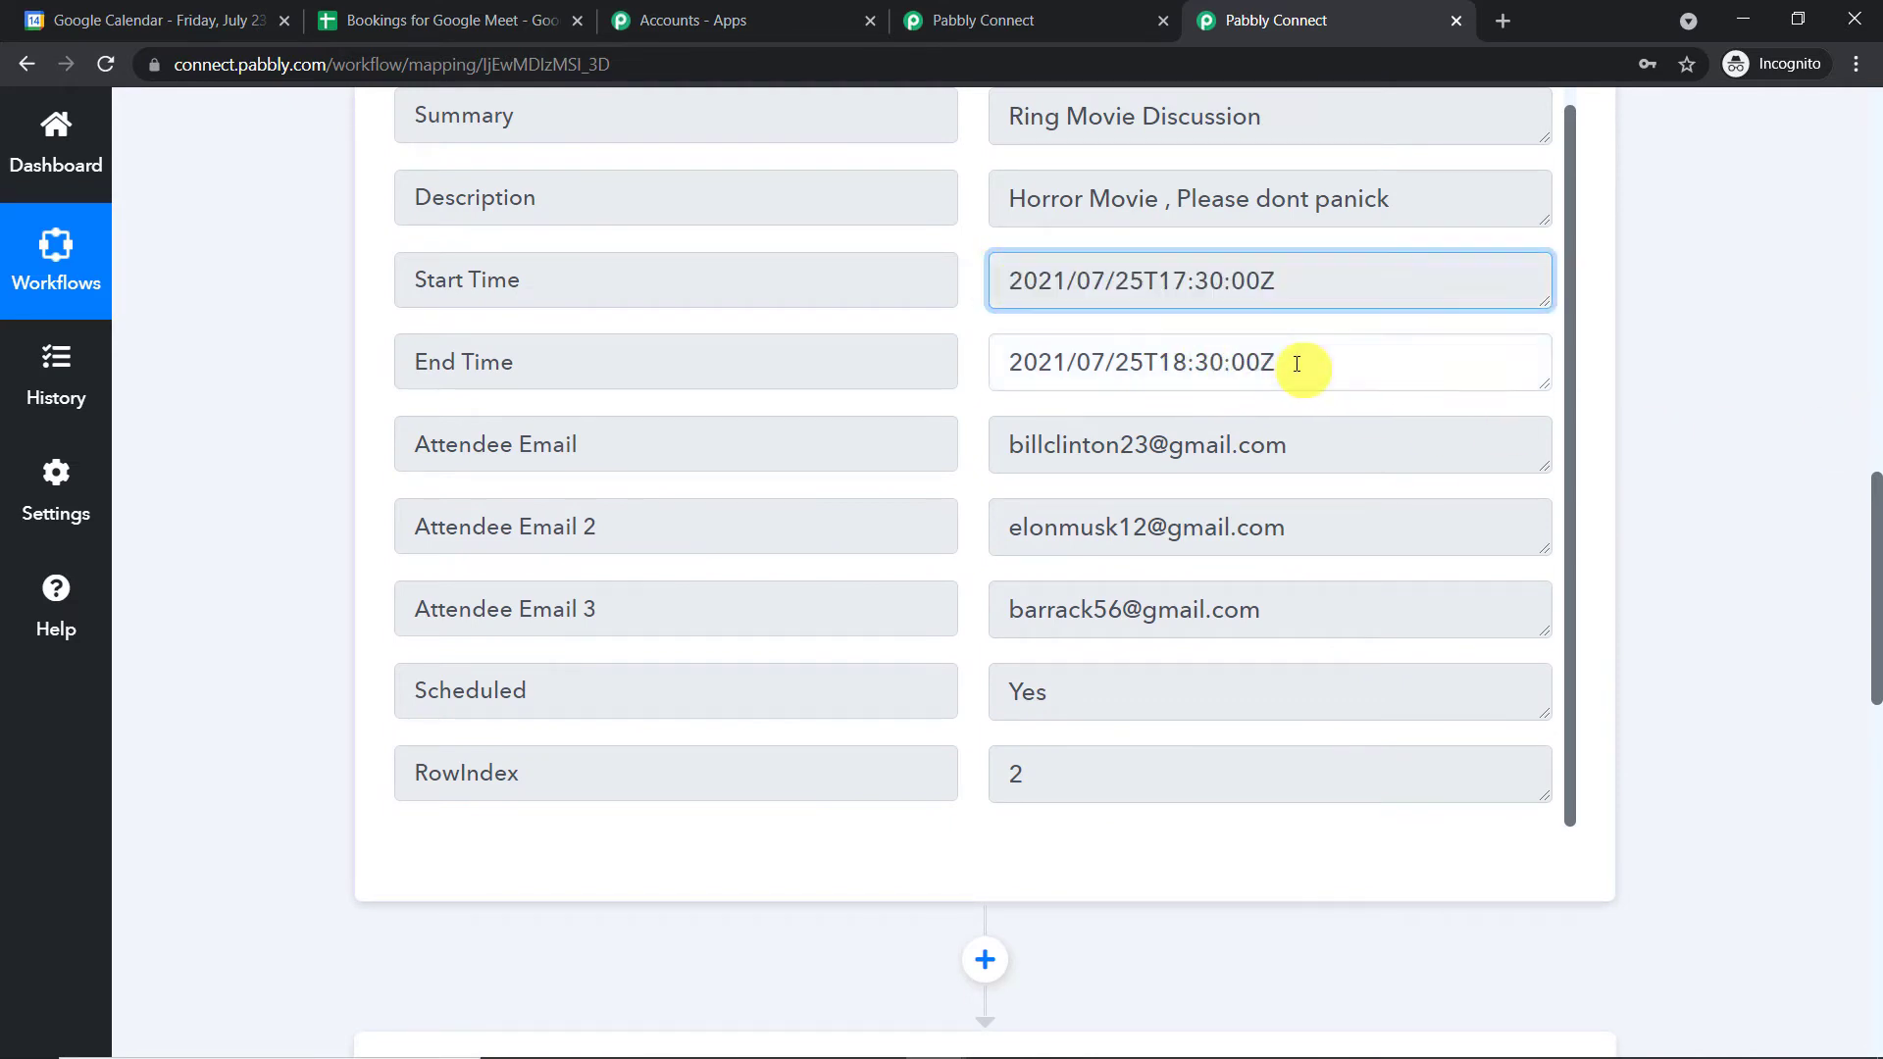
drag(1296, 365, 910, 367)
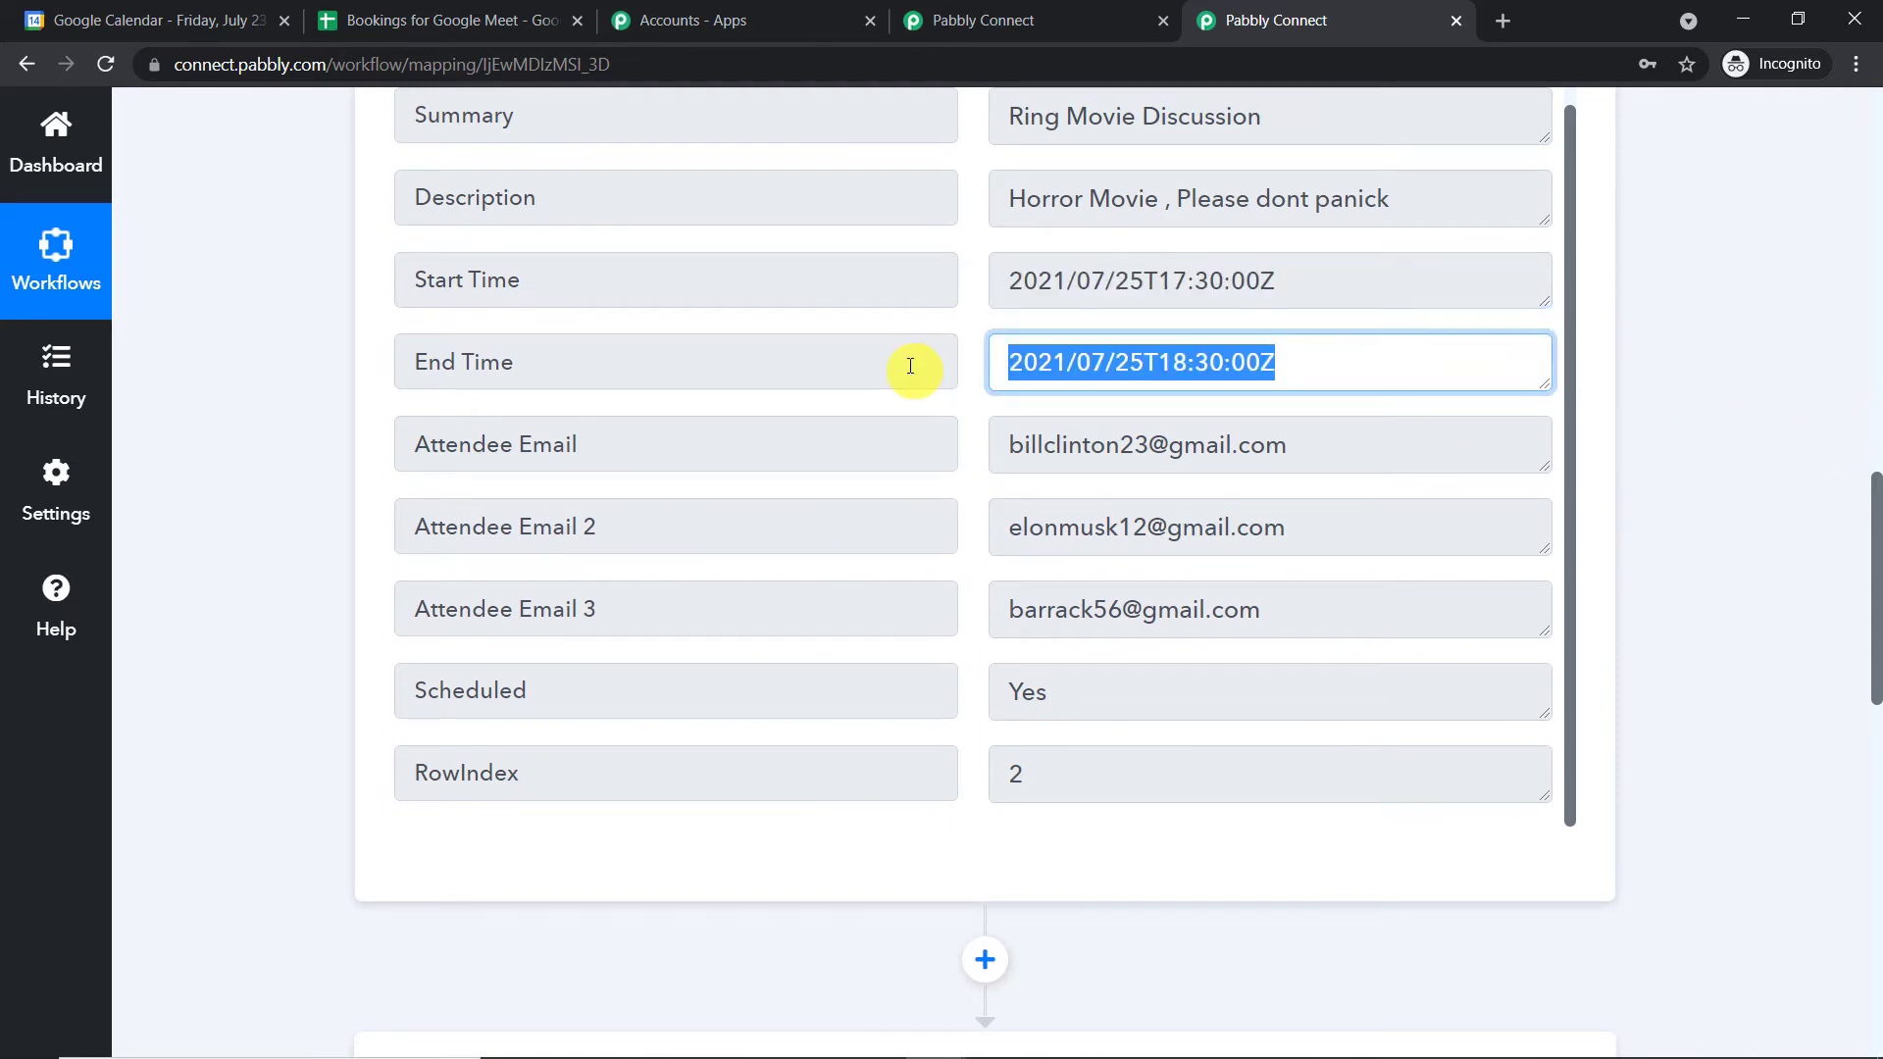
click(493, 280)
click(499, 367)
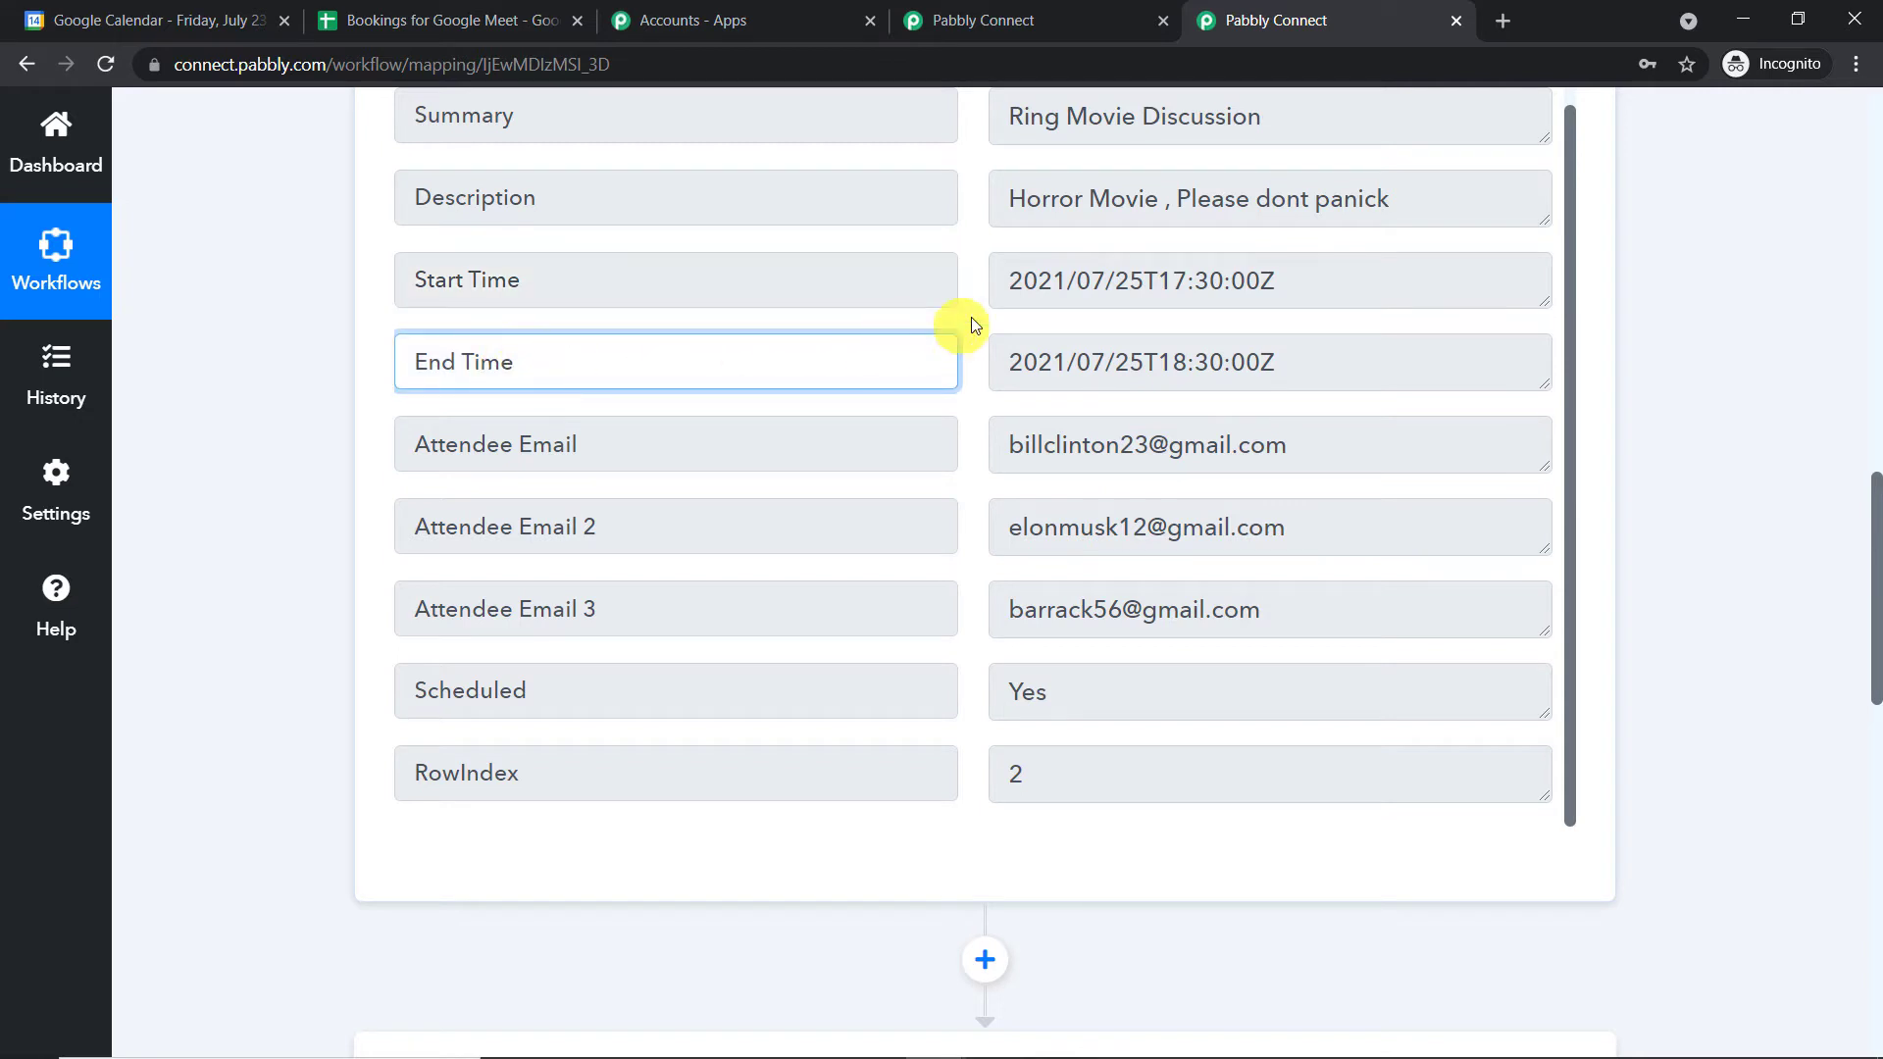
drag(1281, 283, 381, 299)
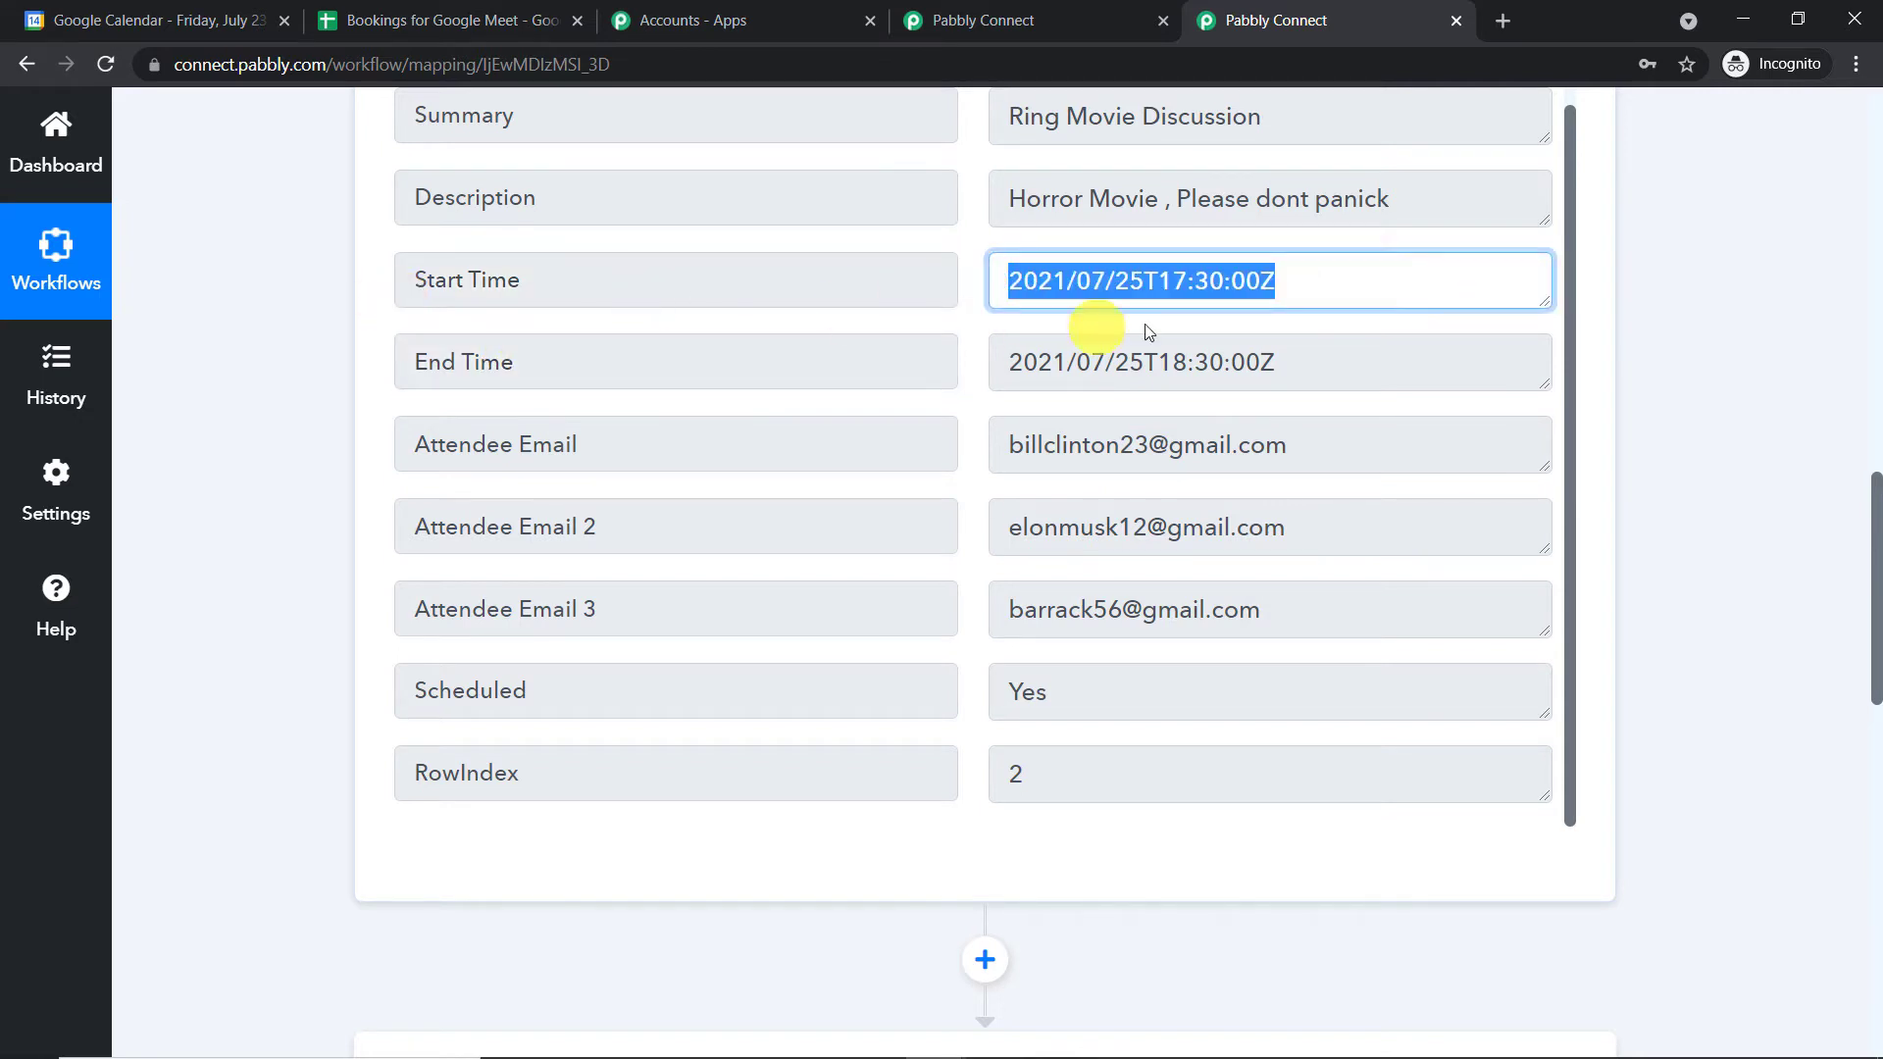
drag(1303, 366, 496, 357)
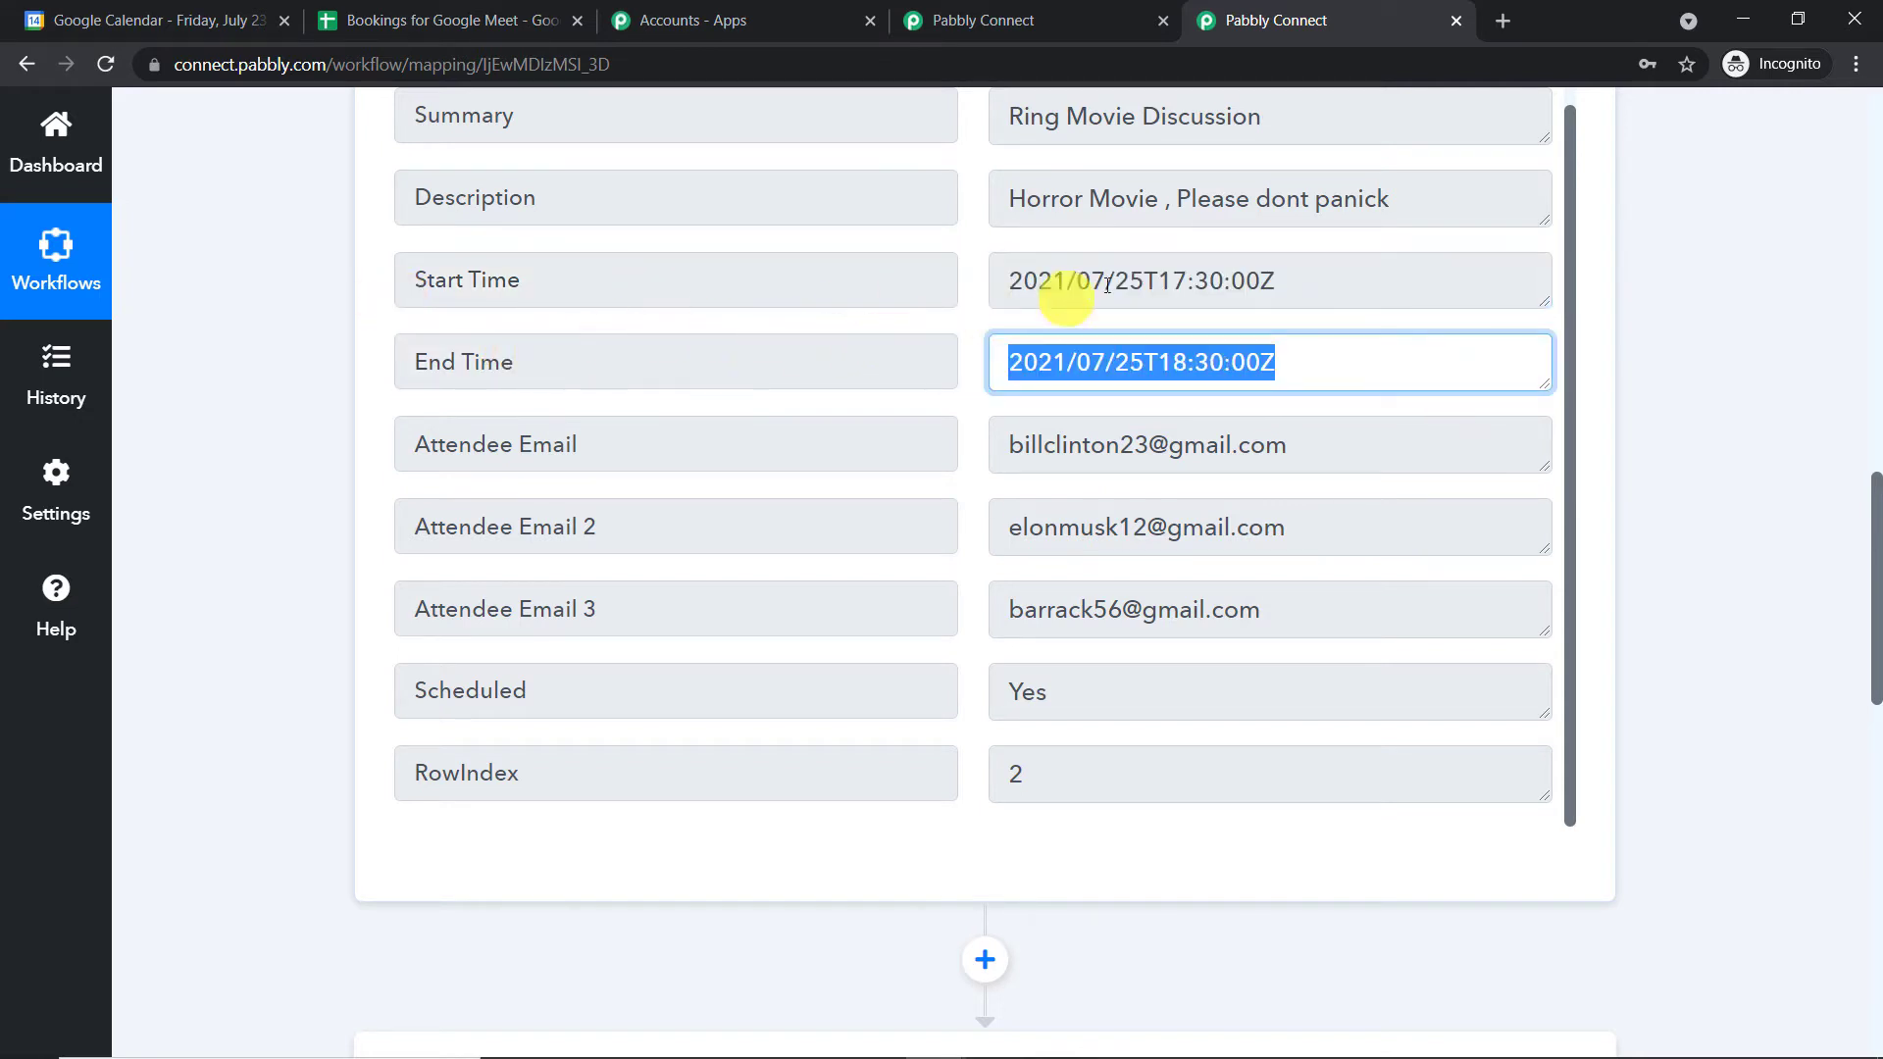
drag(1278, 283, 719, 291)
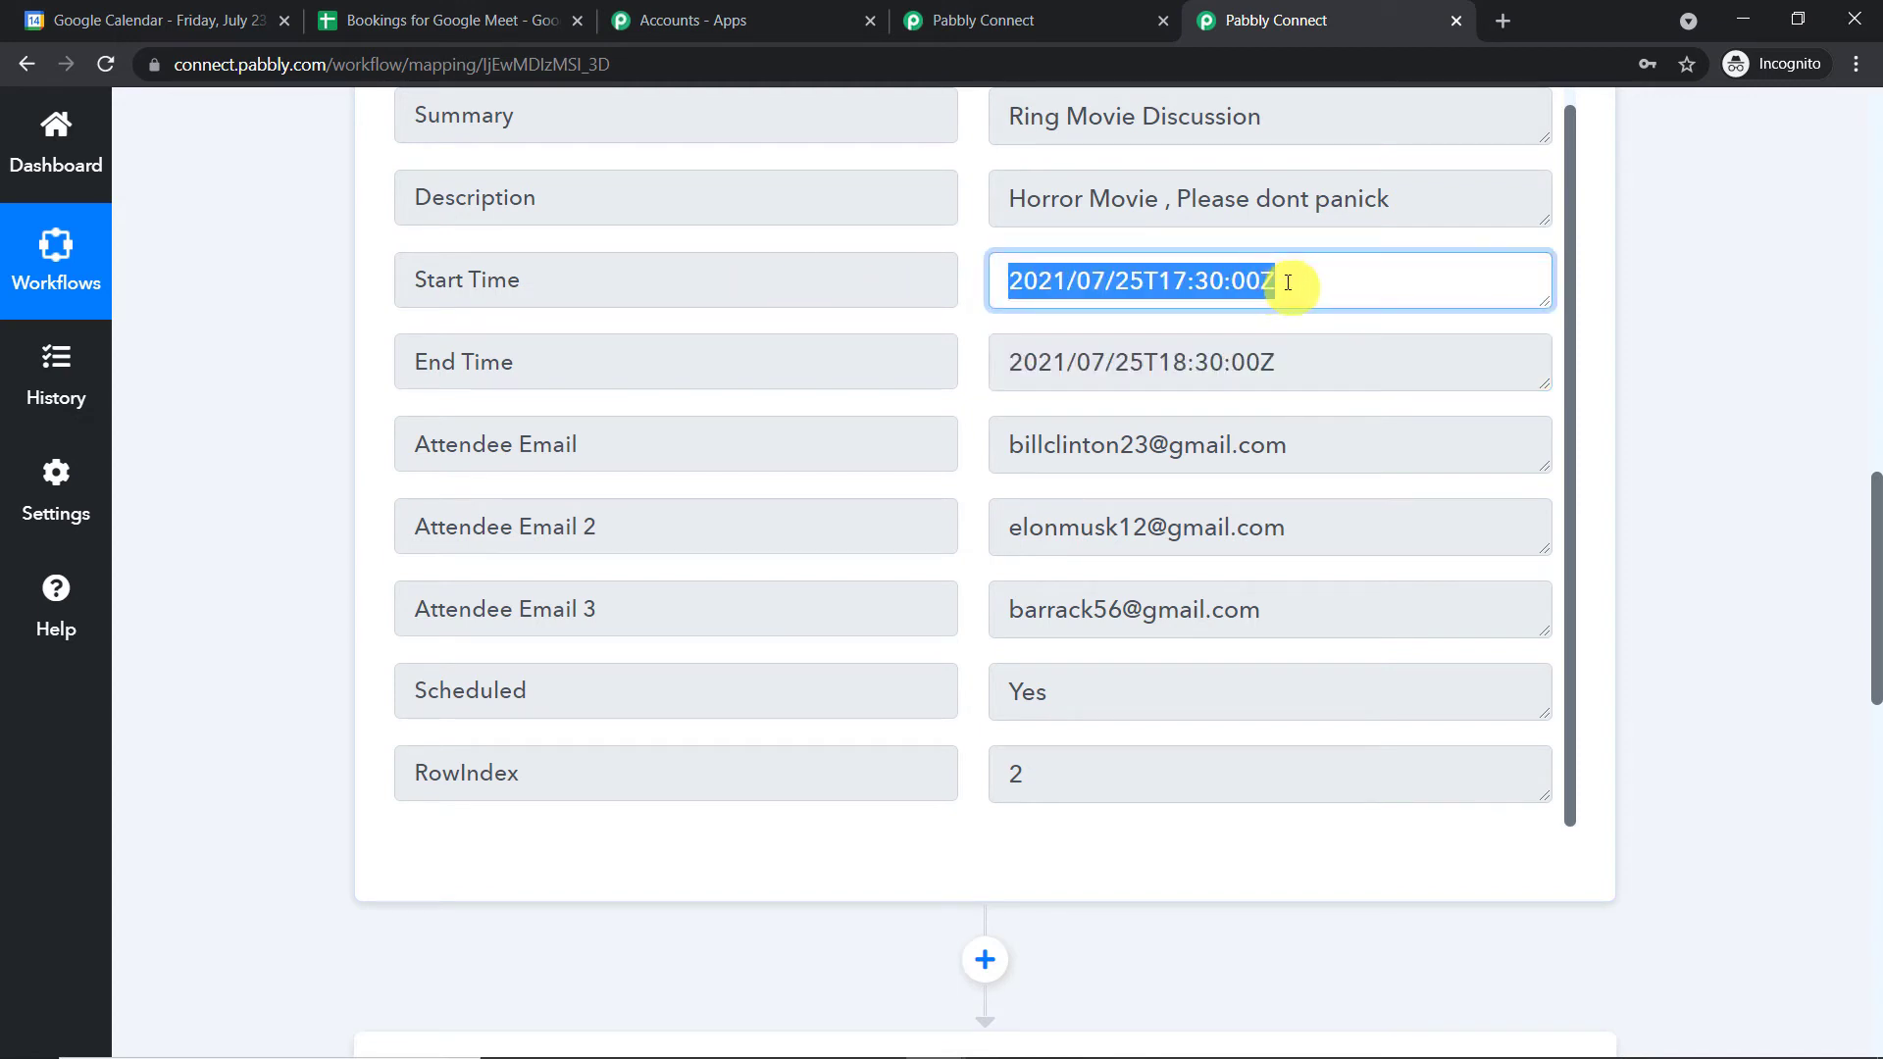
drag(1288, 284, 798, 285)
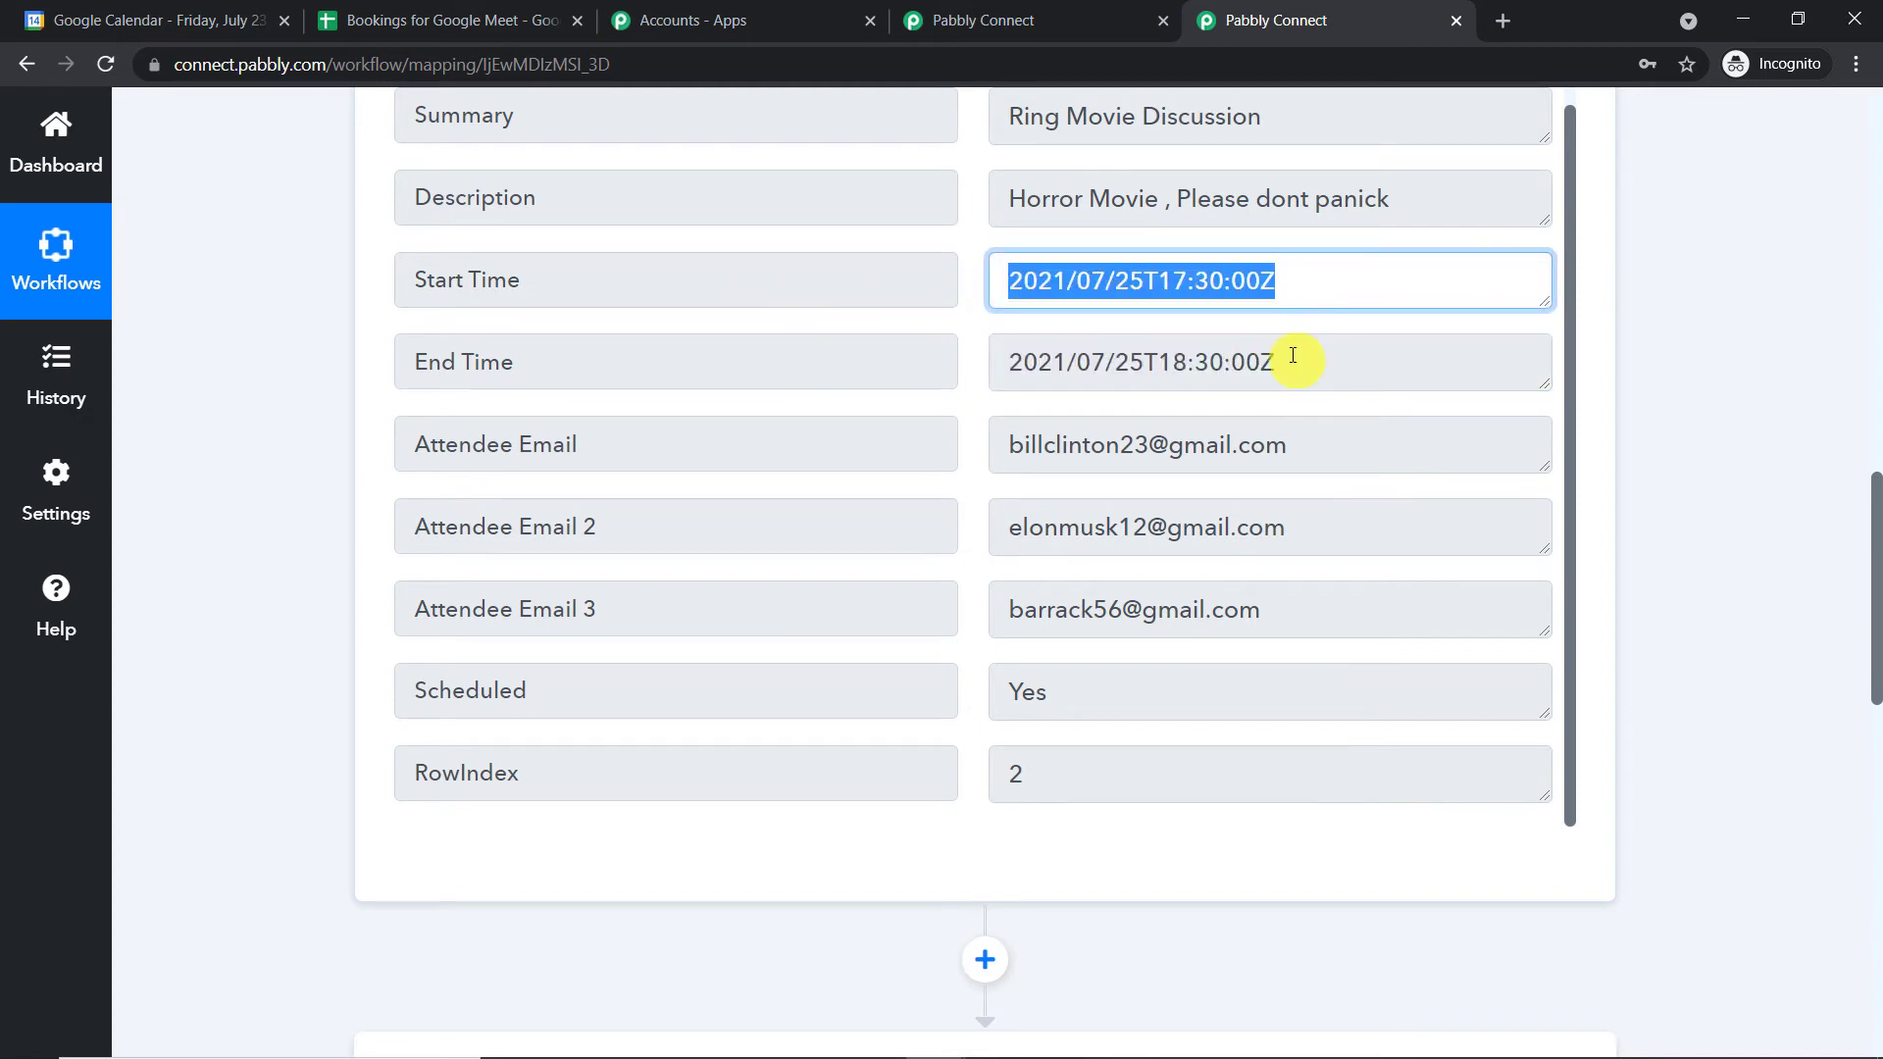
drag(1295, 357, 504, 314)
drag(1280, 283, 510, 287)
drag(1316, 353, 304, 368)
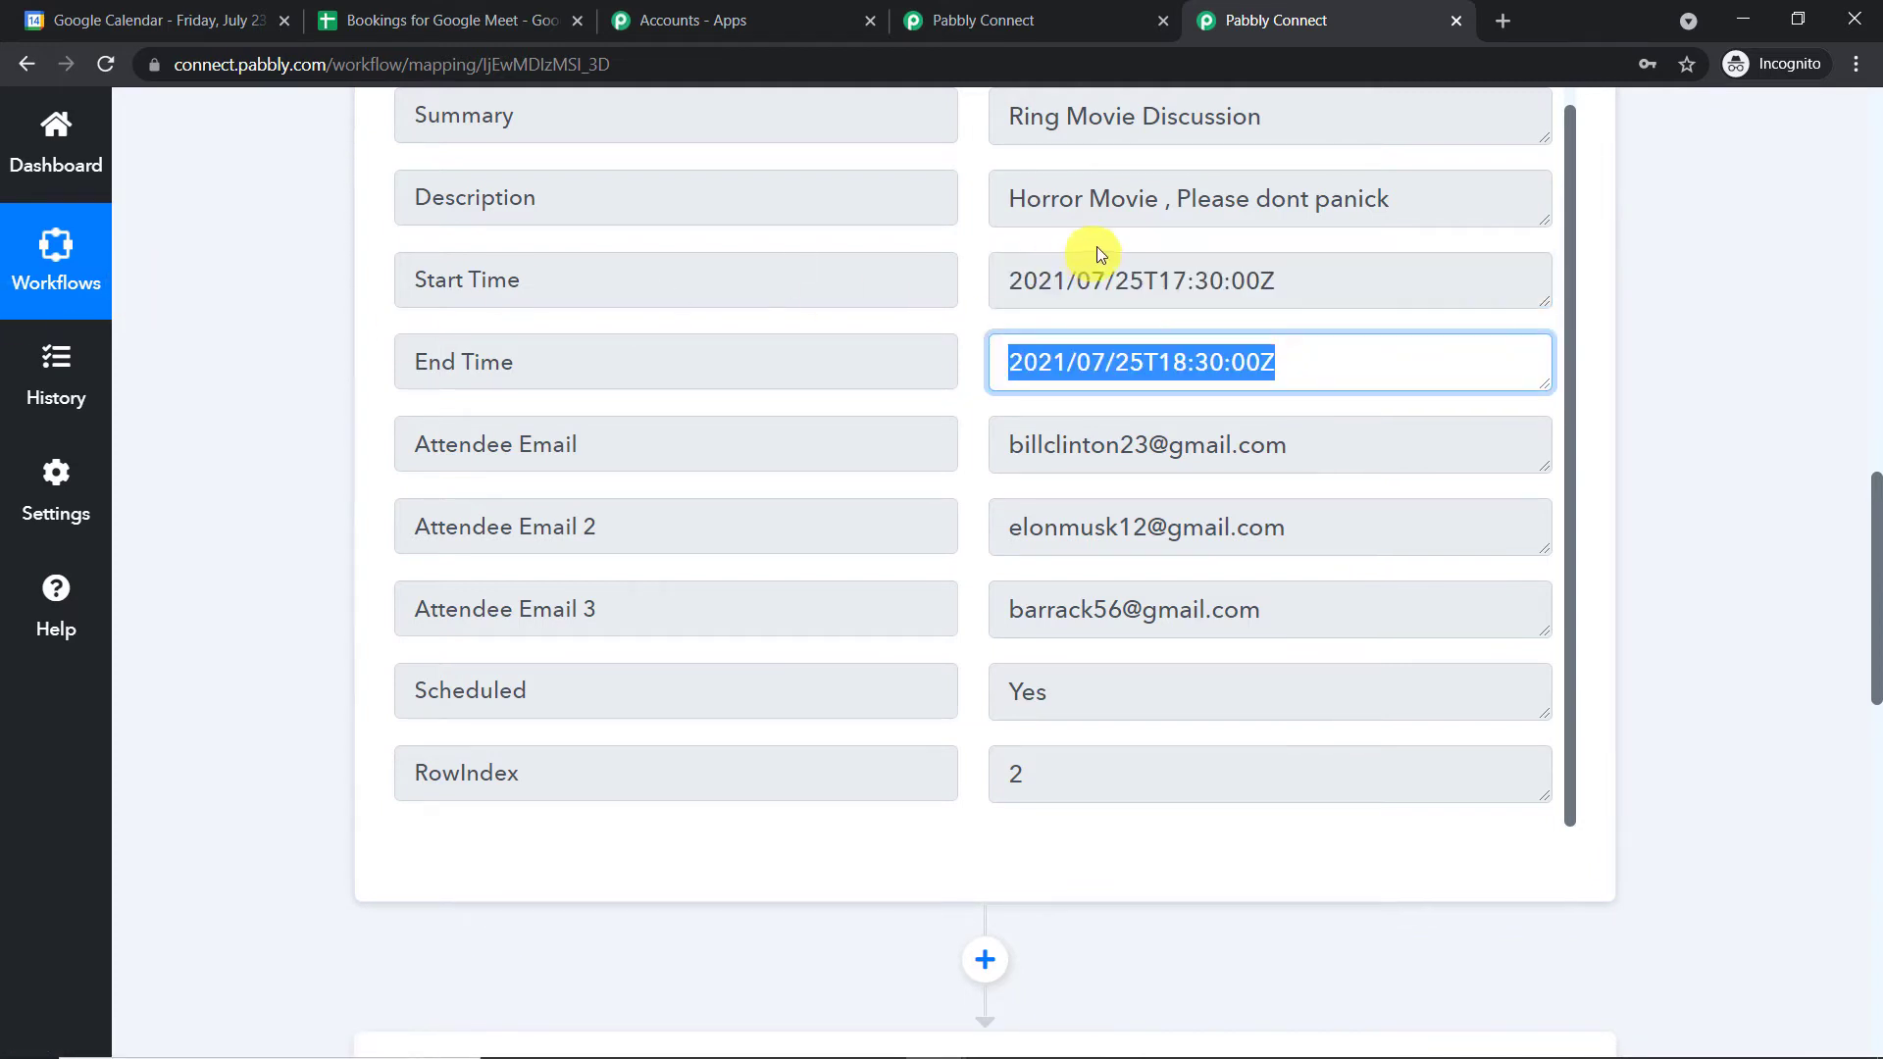
click(1308, 273)
drag(1308, 274, 90, 320)
drag(1307, 357, 190, 366)
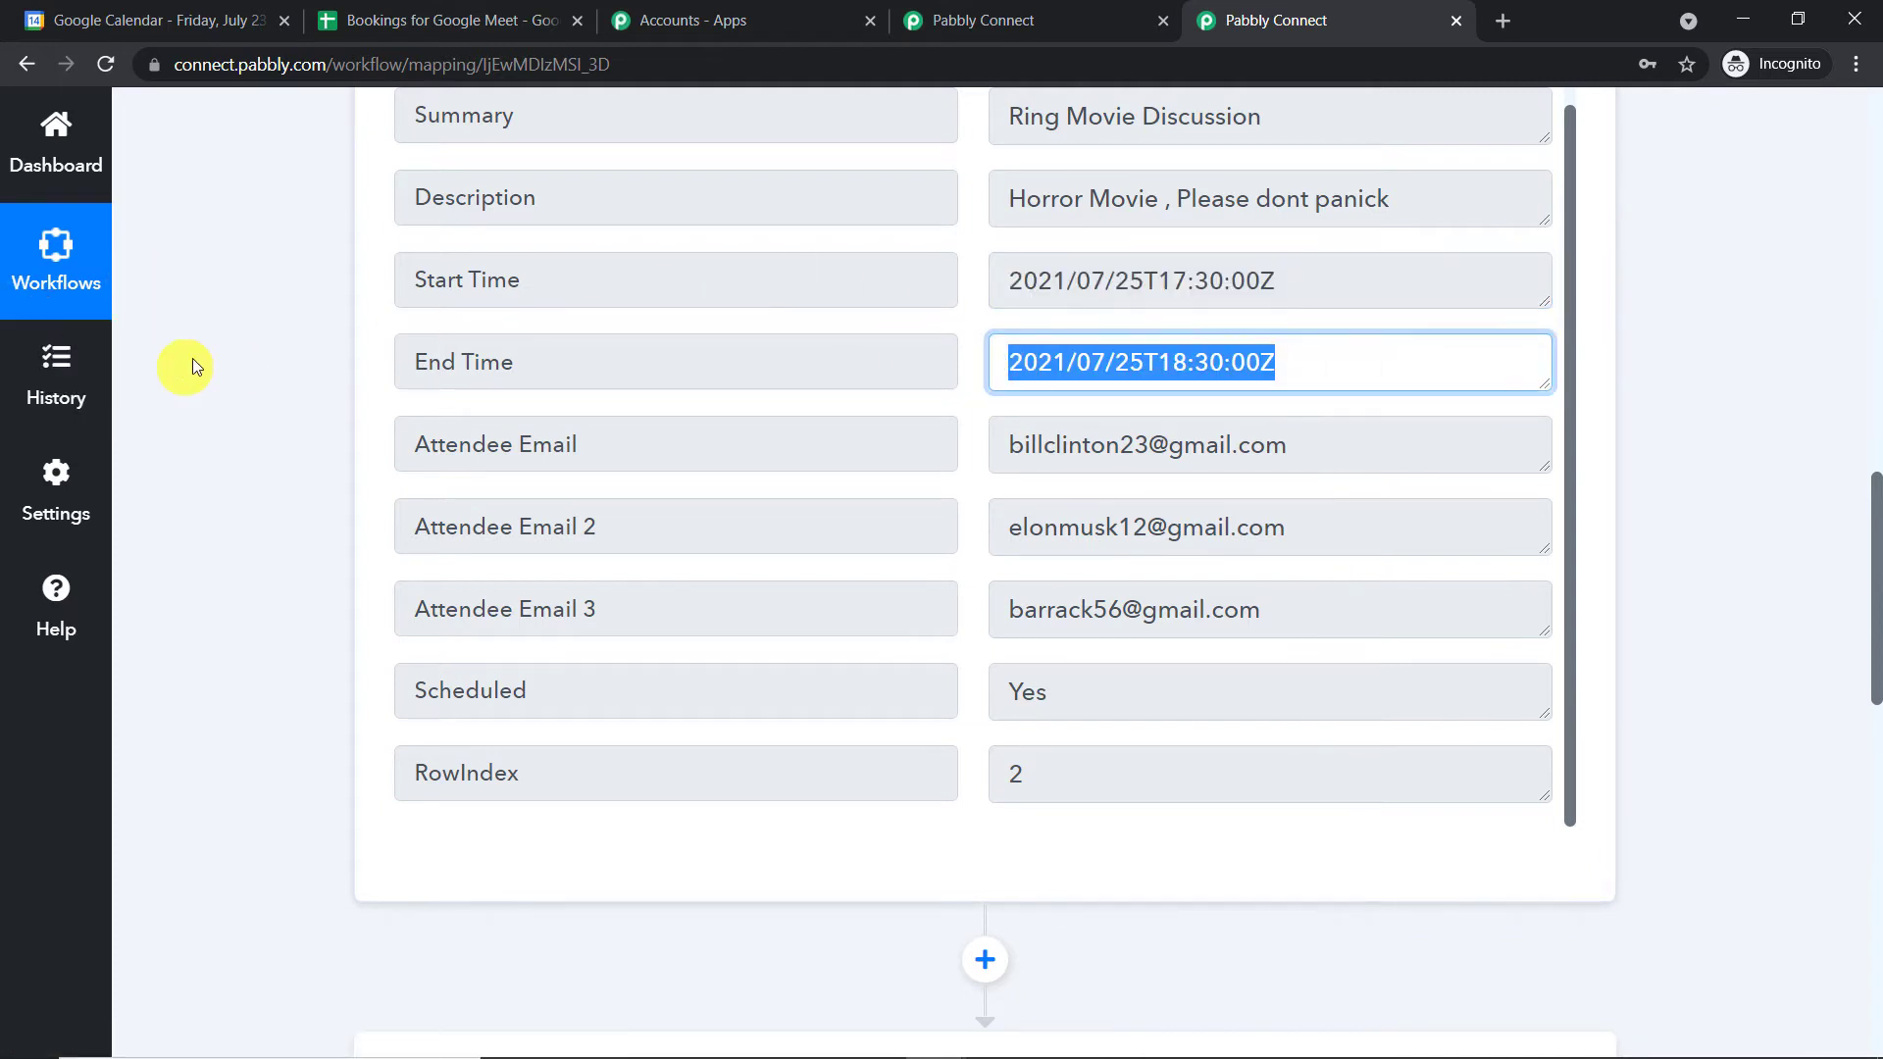
drag(1263, 275, 16, 370)
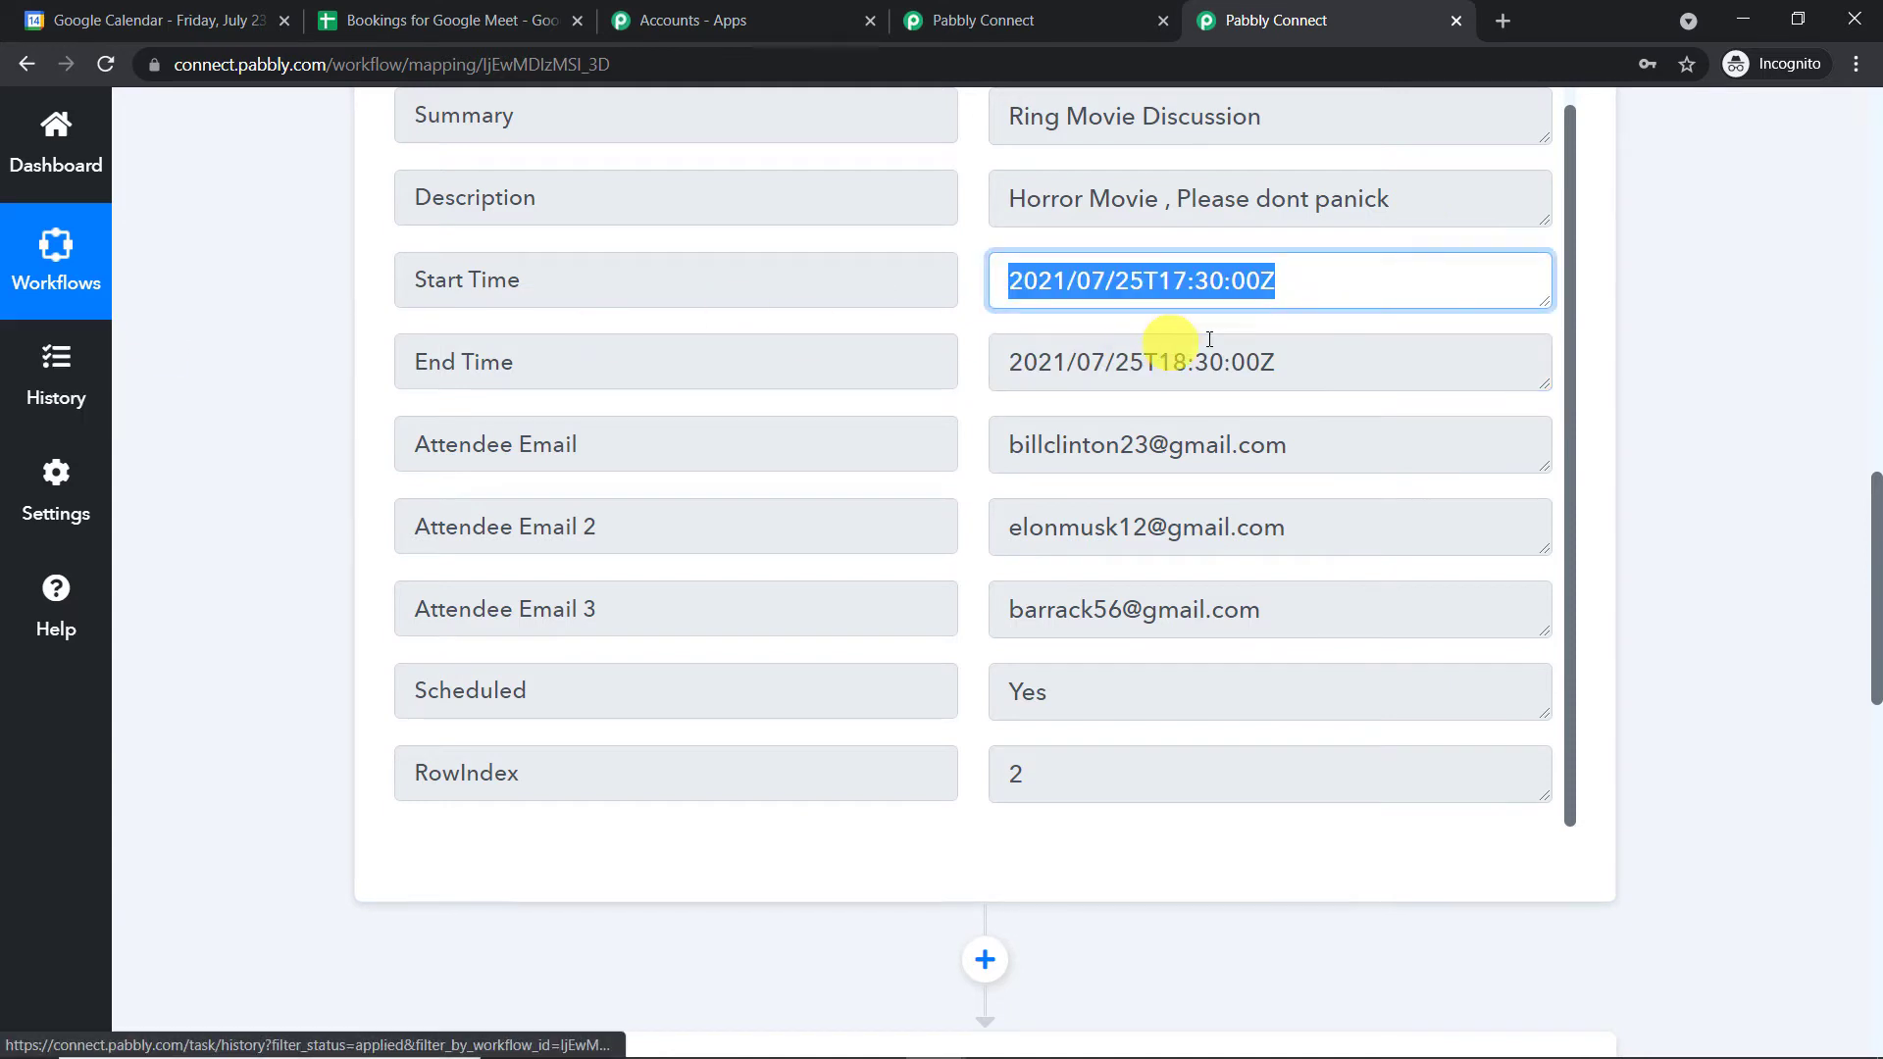
drag(1301, 362, 538, 362)
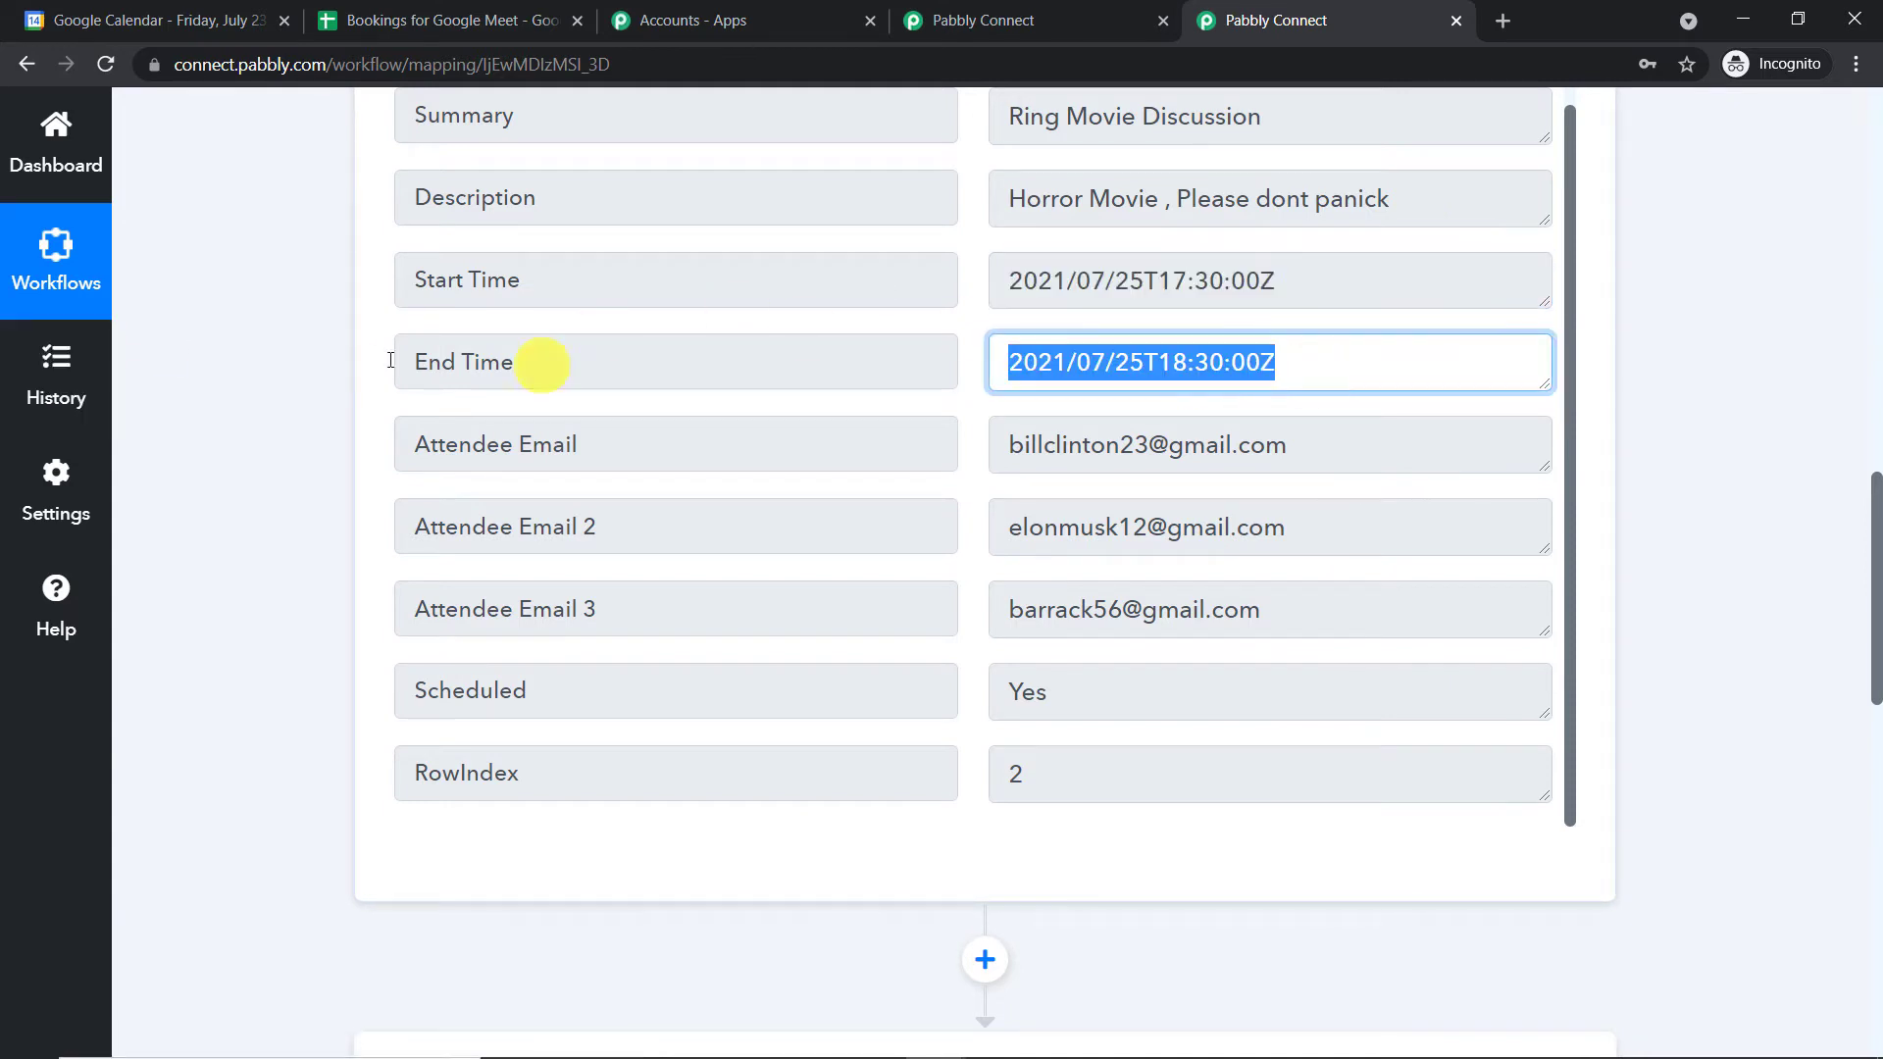
click(1324, 273)
drag(1324, 272, 521, 294)
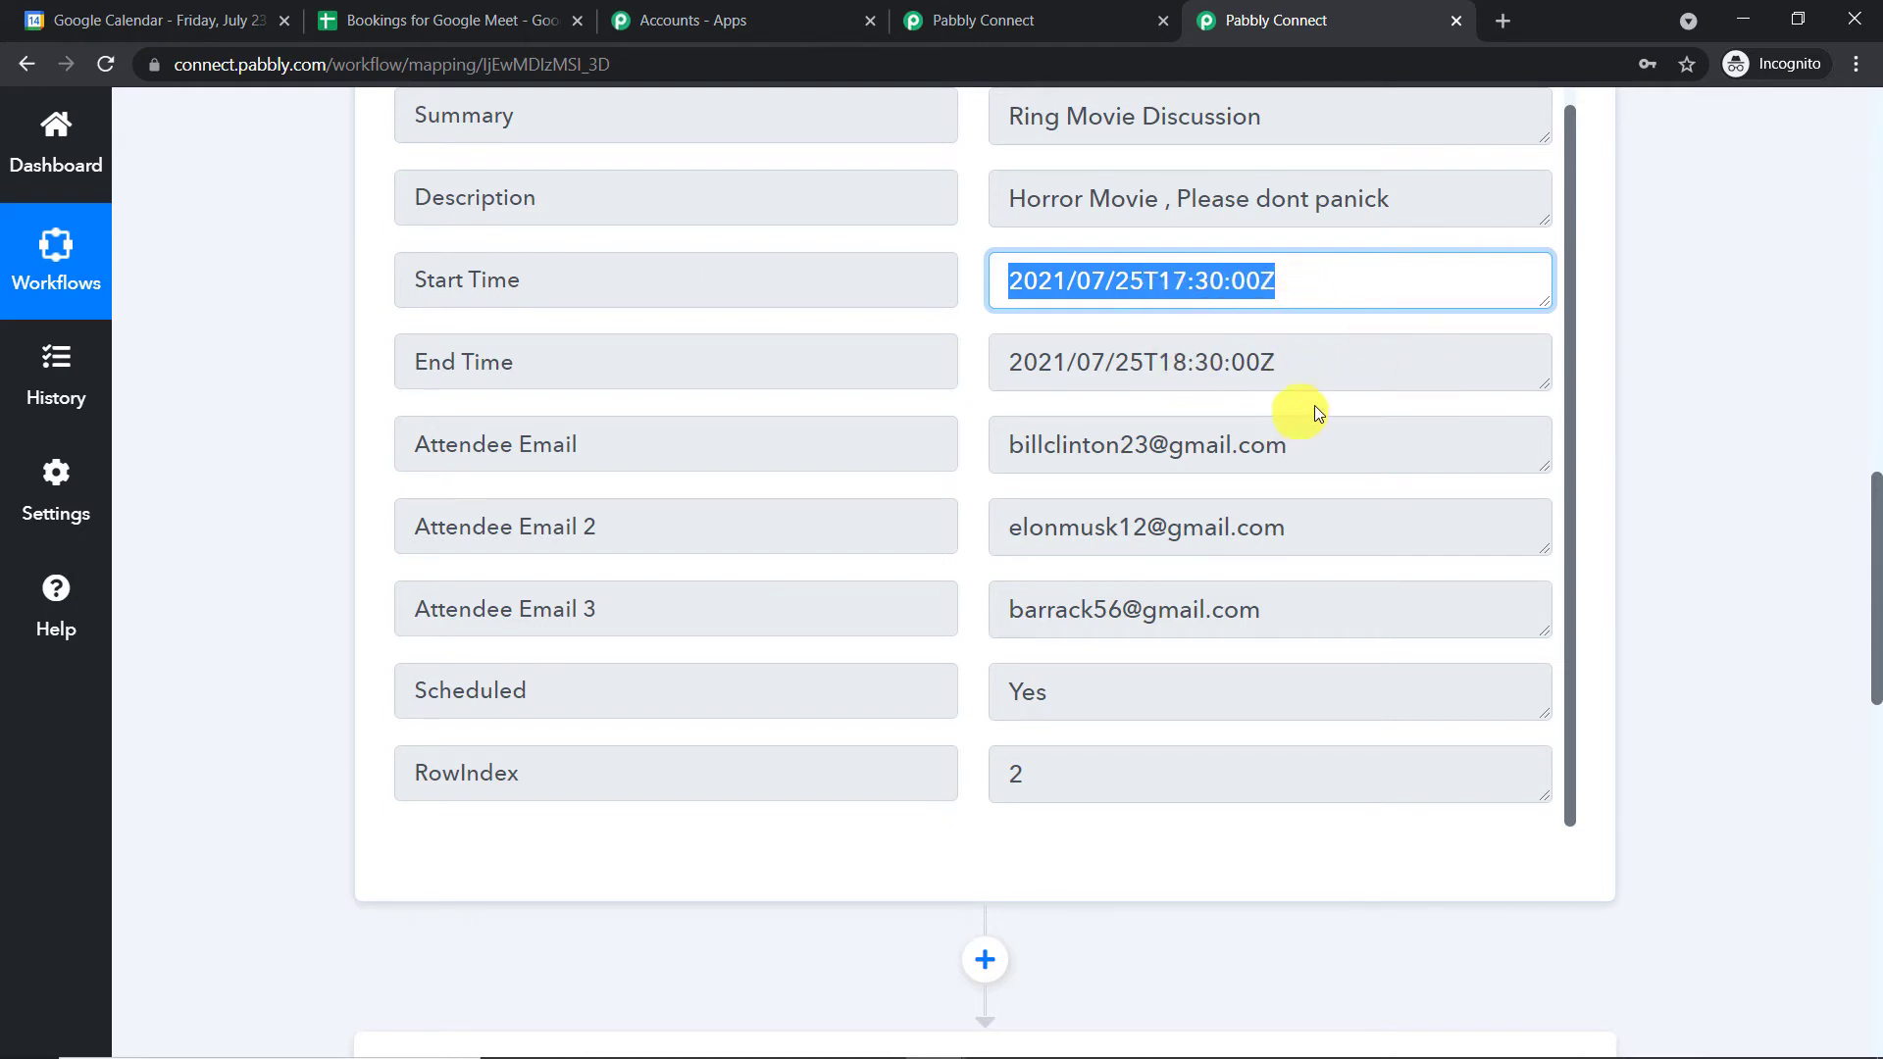
scroll(1331, 345, down, 1)
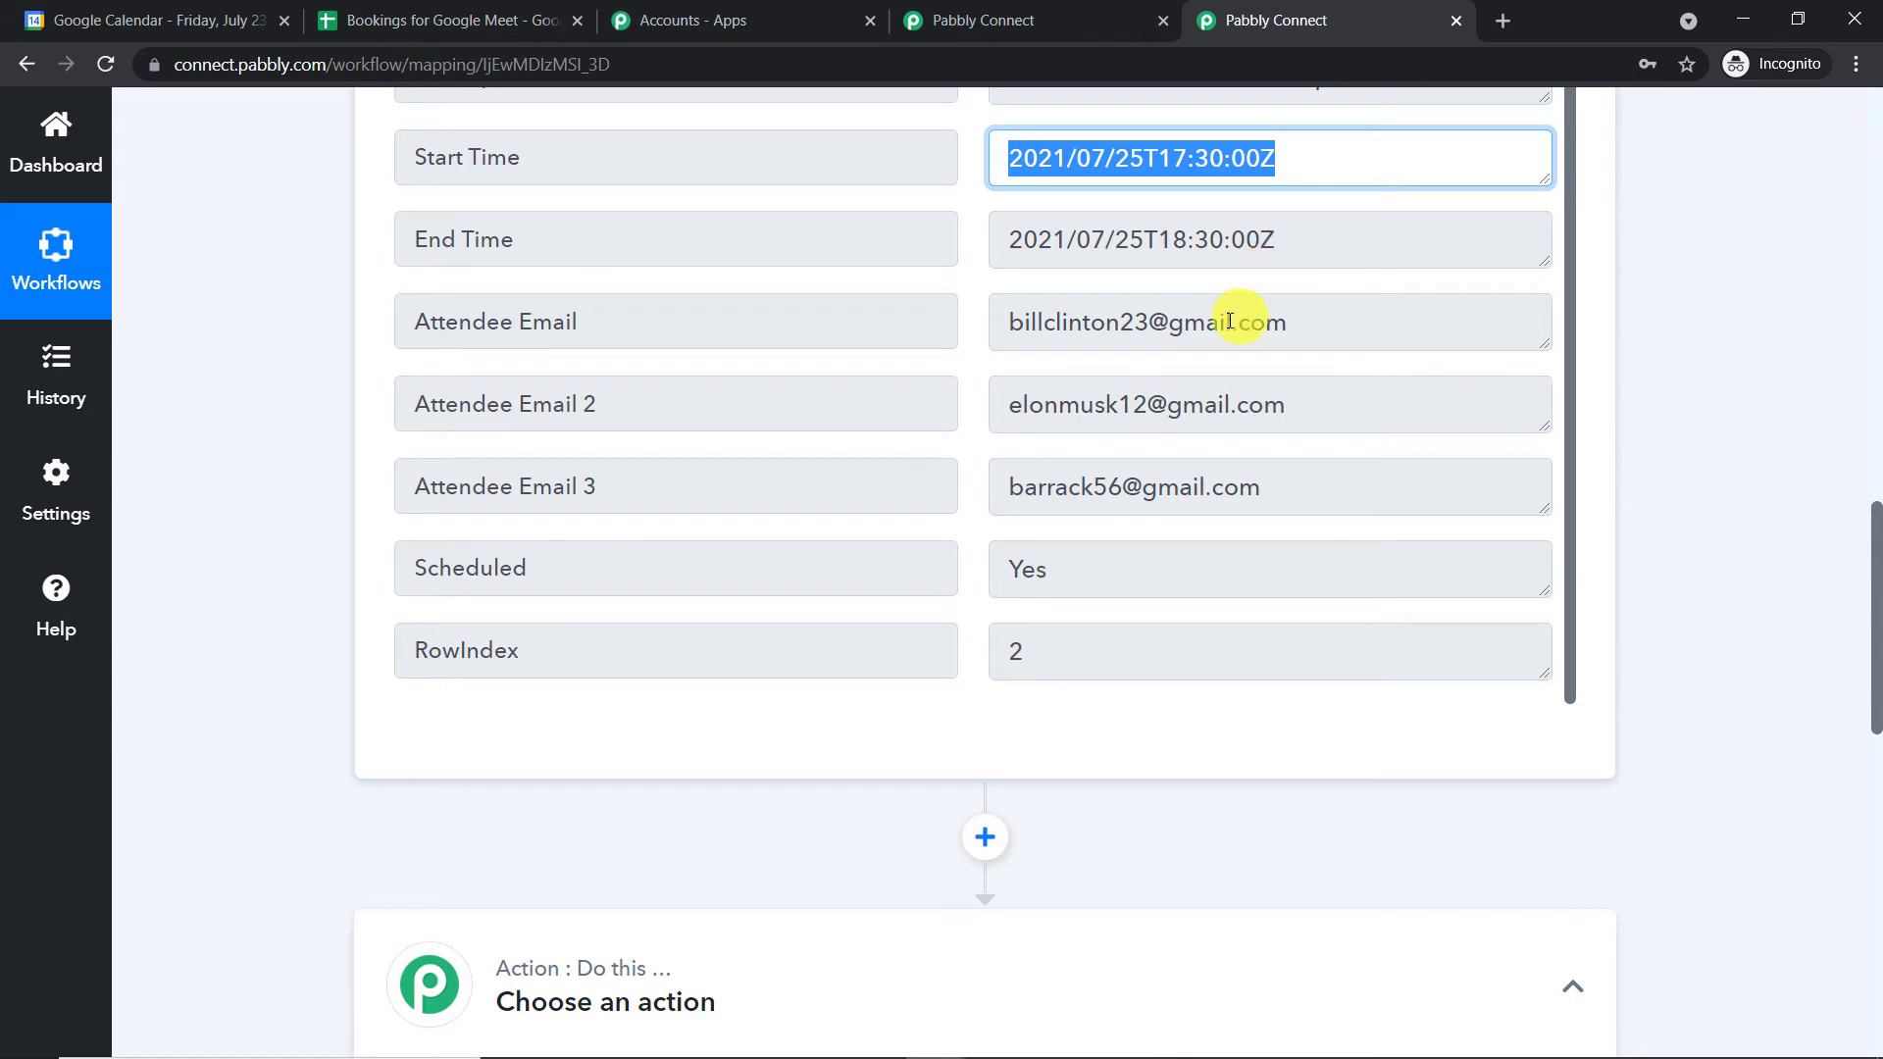
scroll(1252, 314, down, 10)
Add a Date/Time Formatter action with the Add/Subtract Time event and connect it.
click(539, 312)
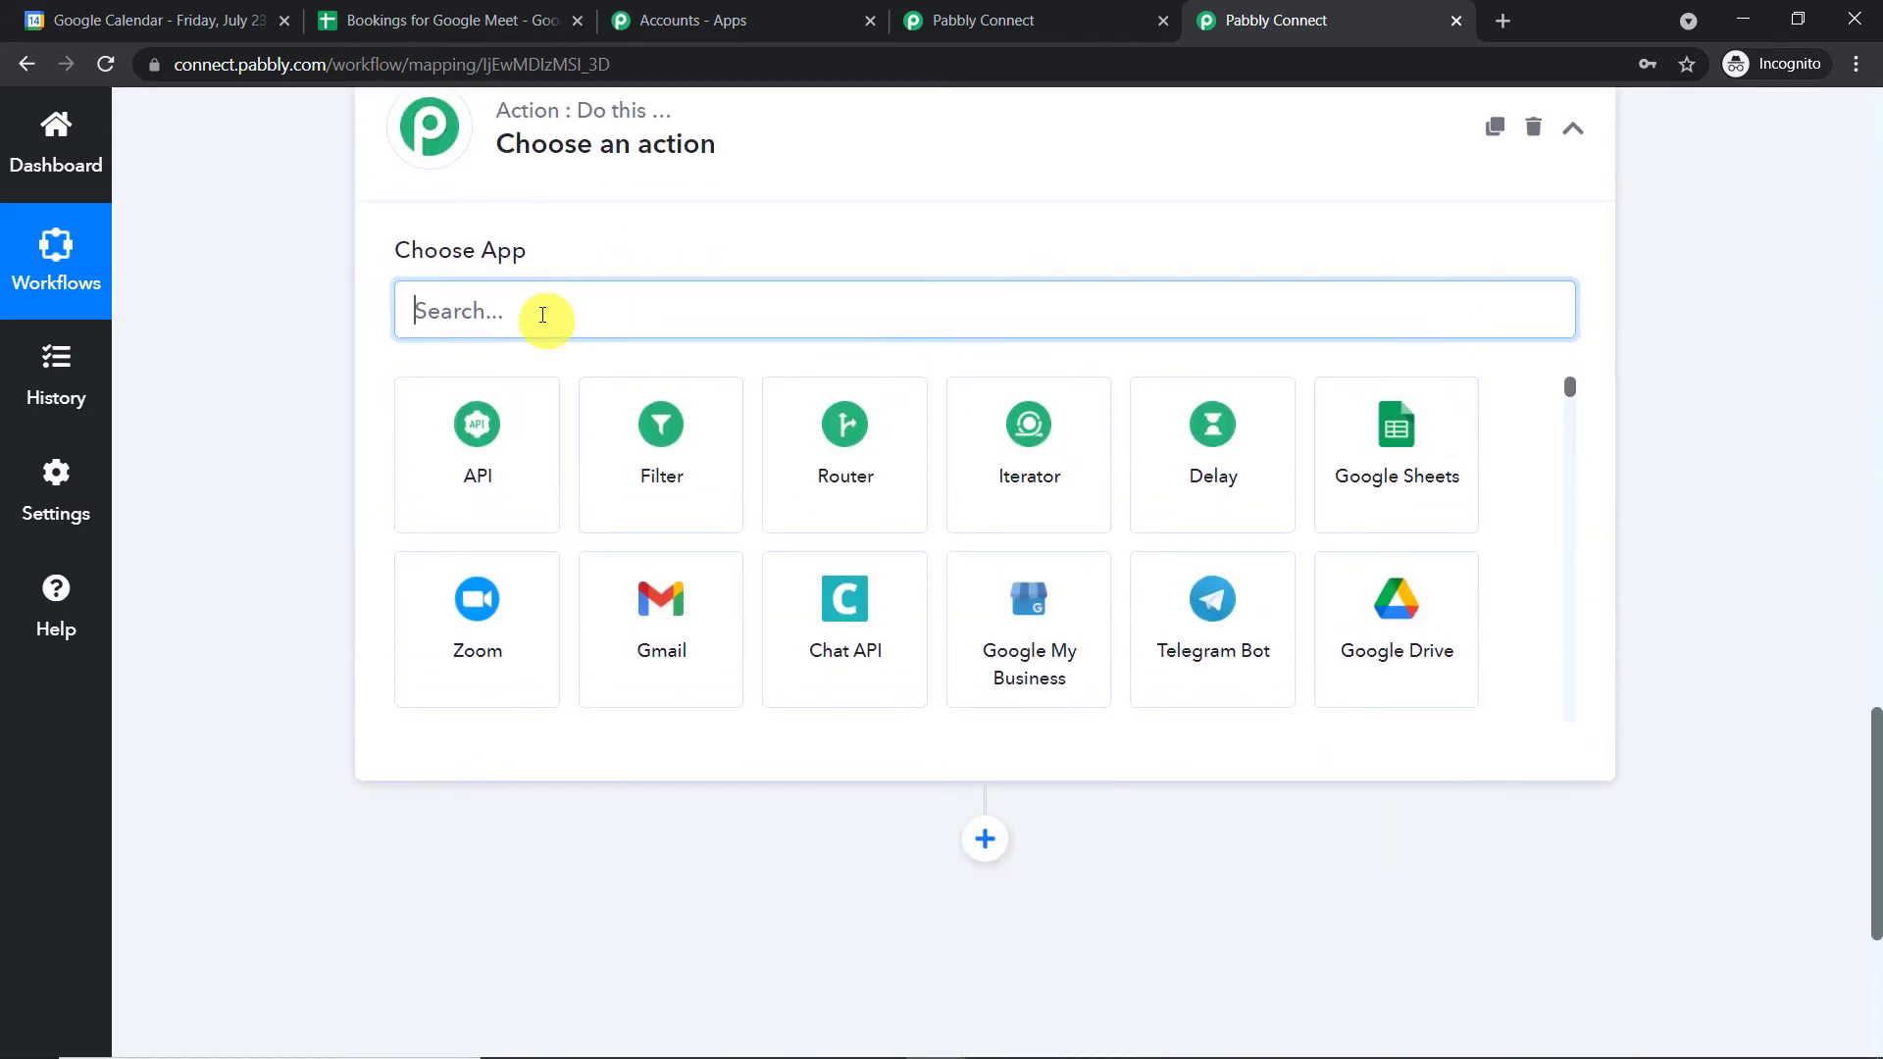
text(d)
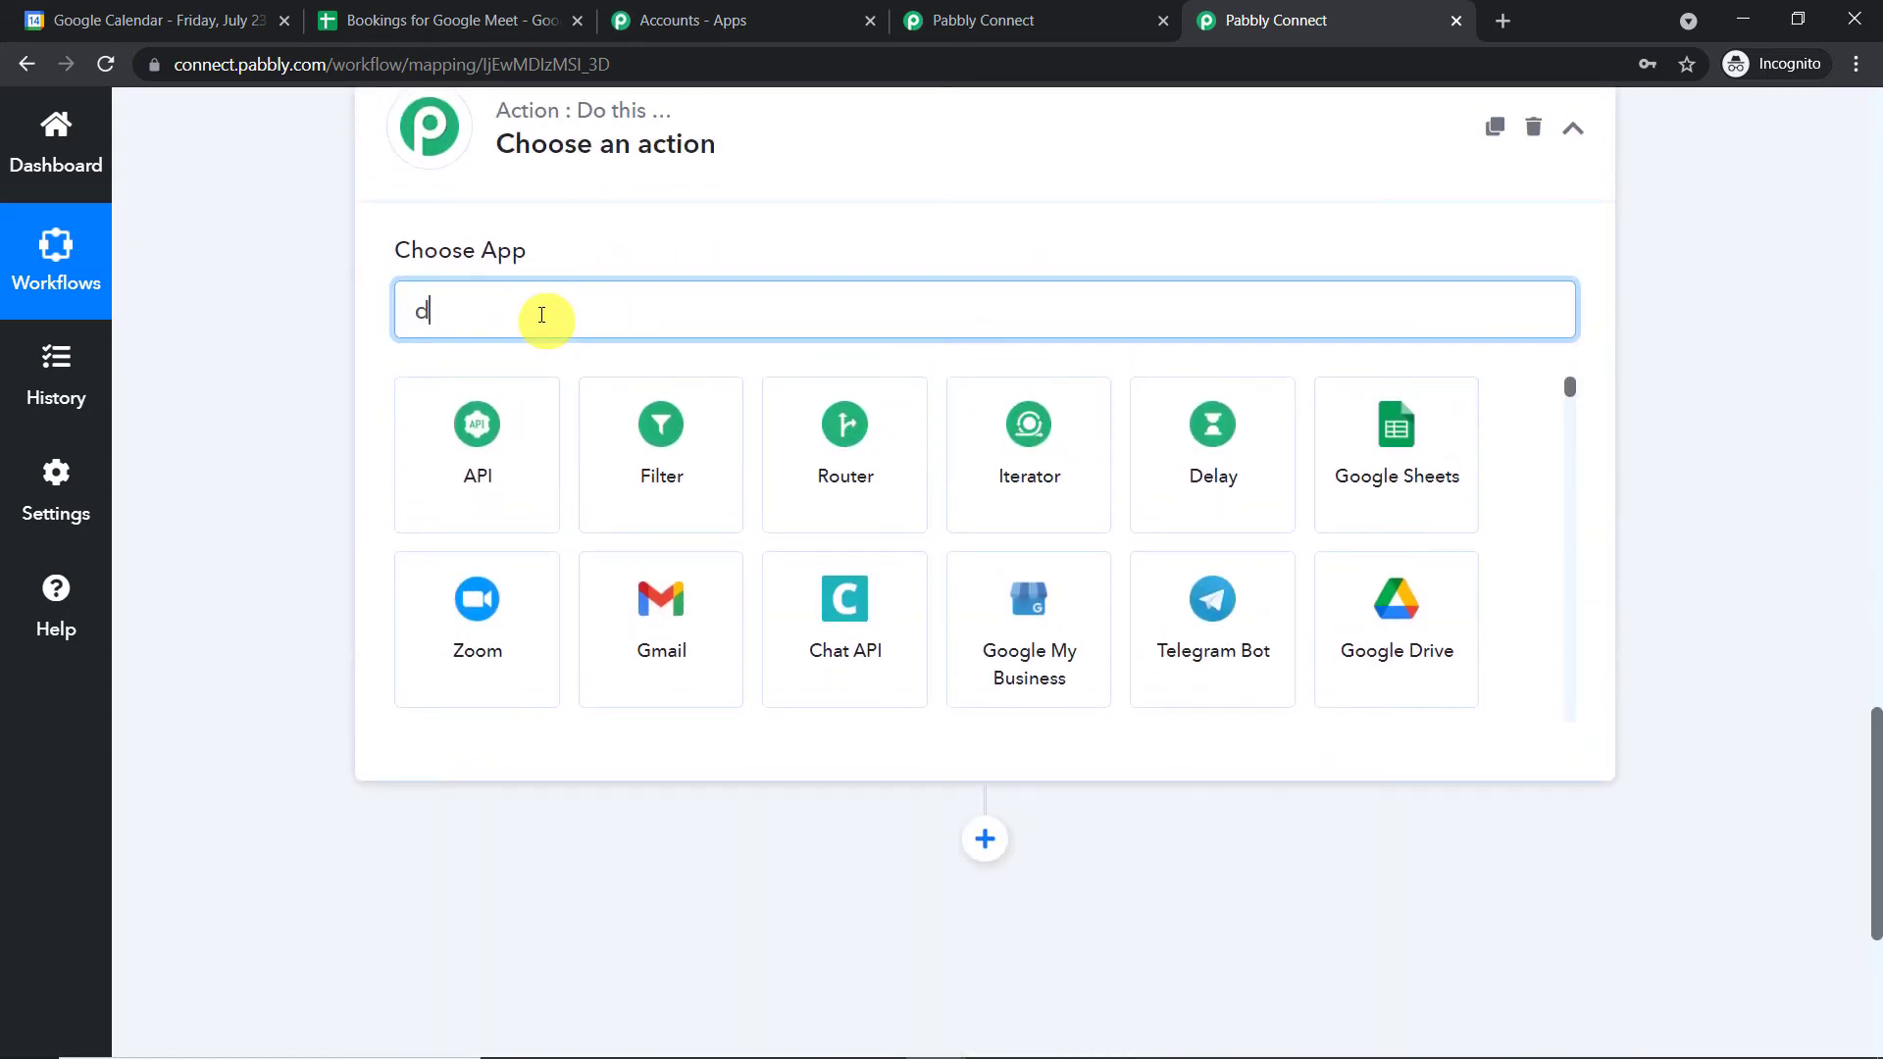
text(ate)
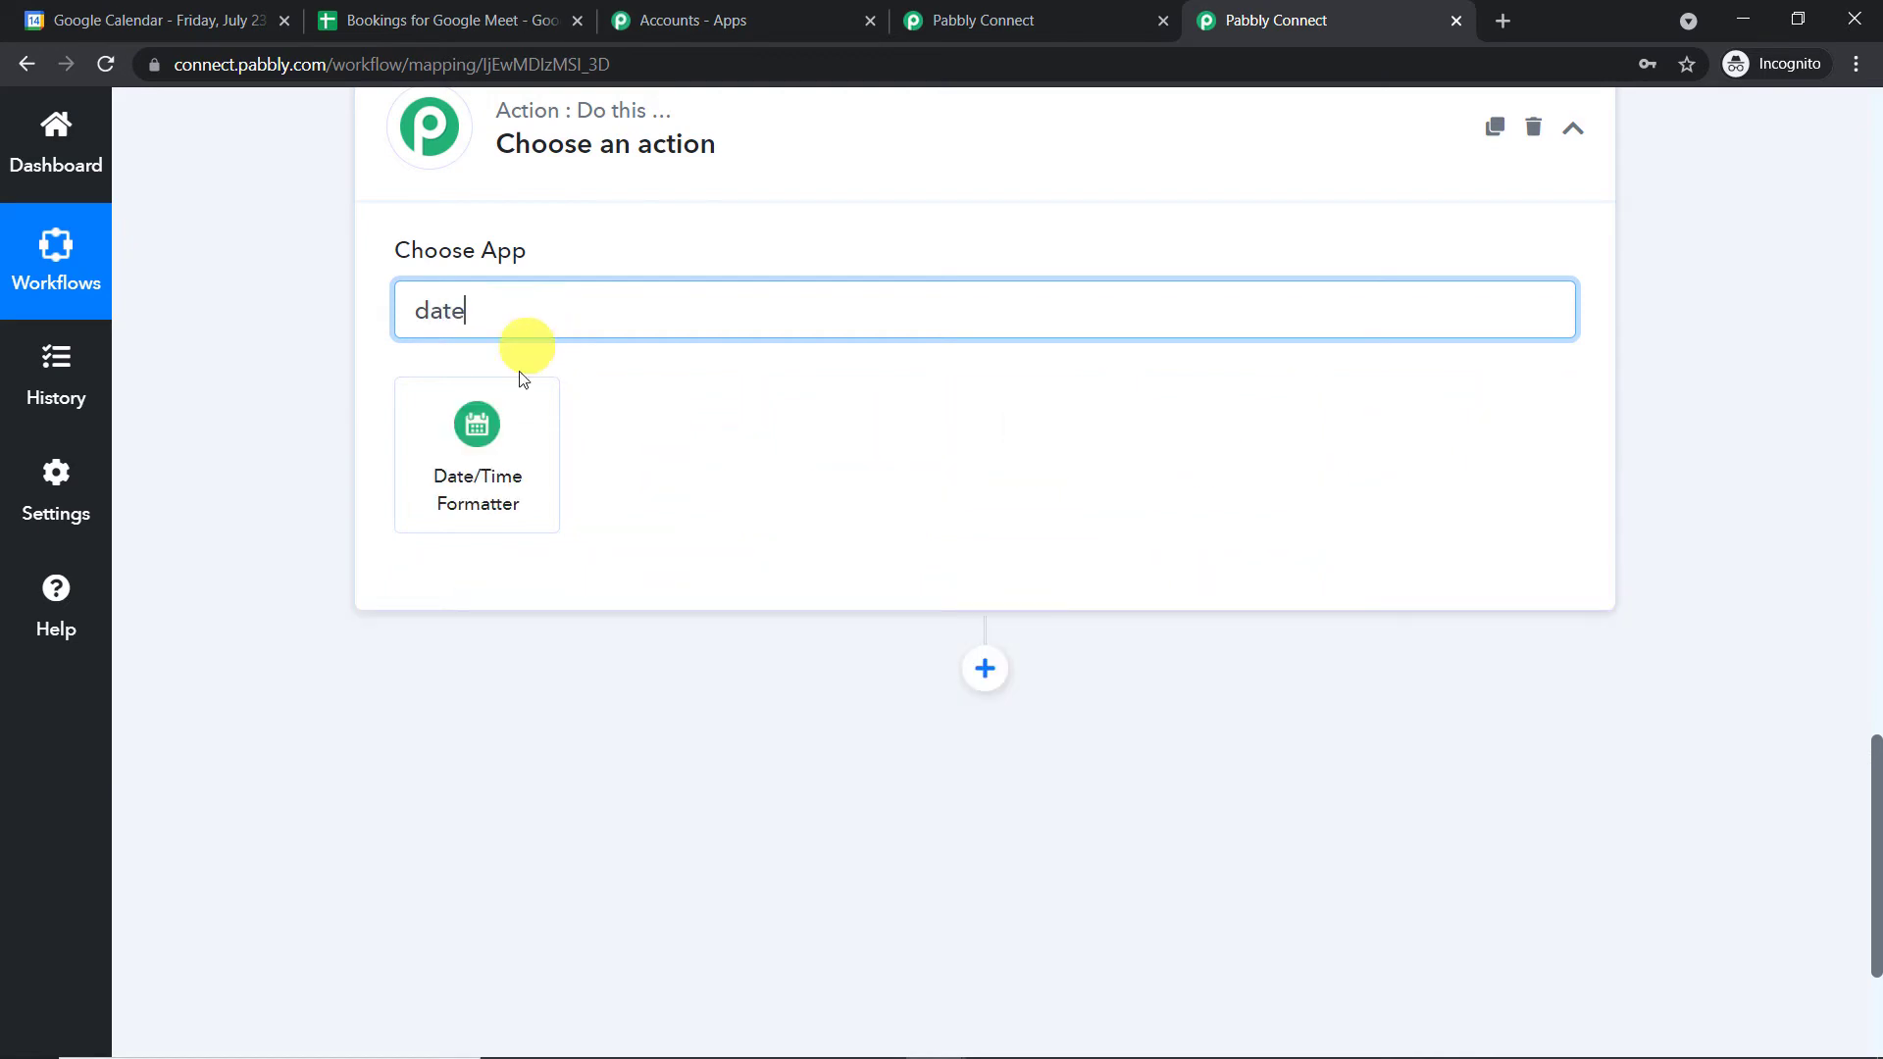
click(518, 442)
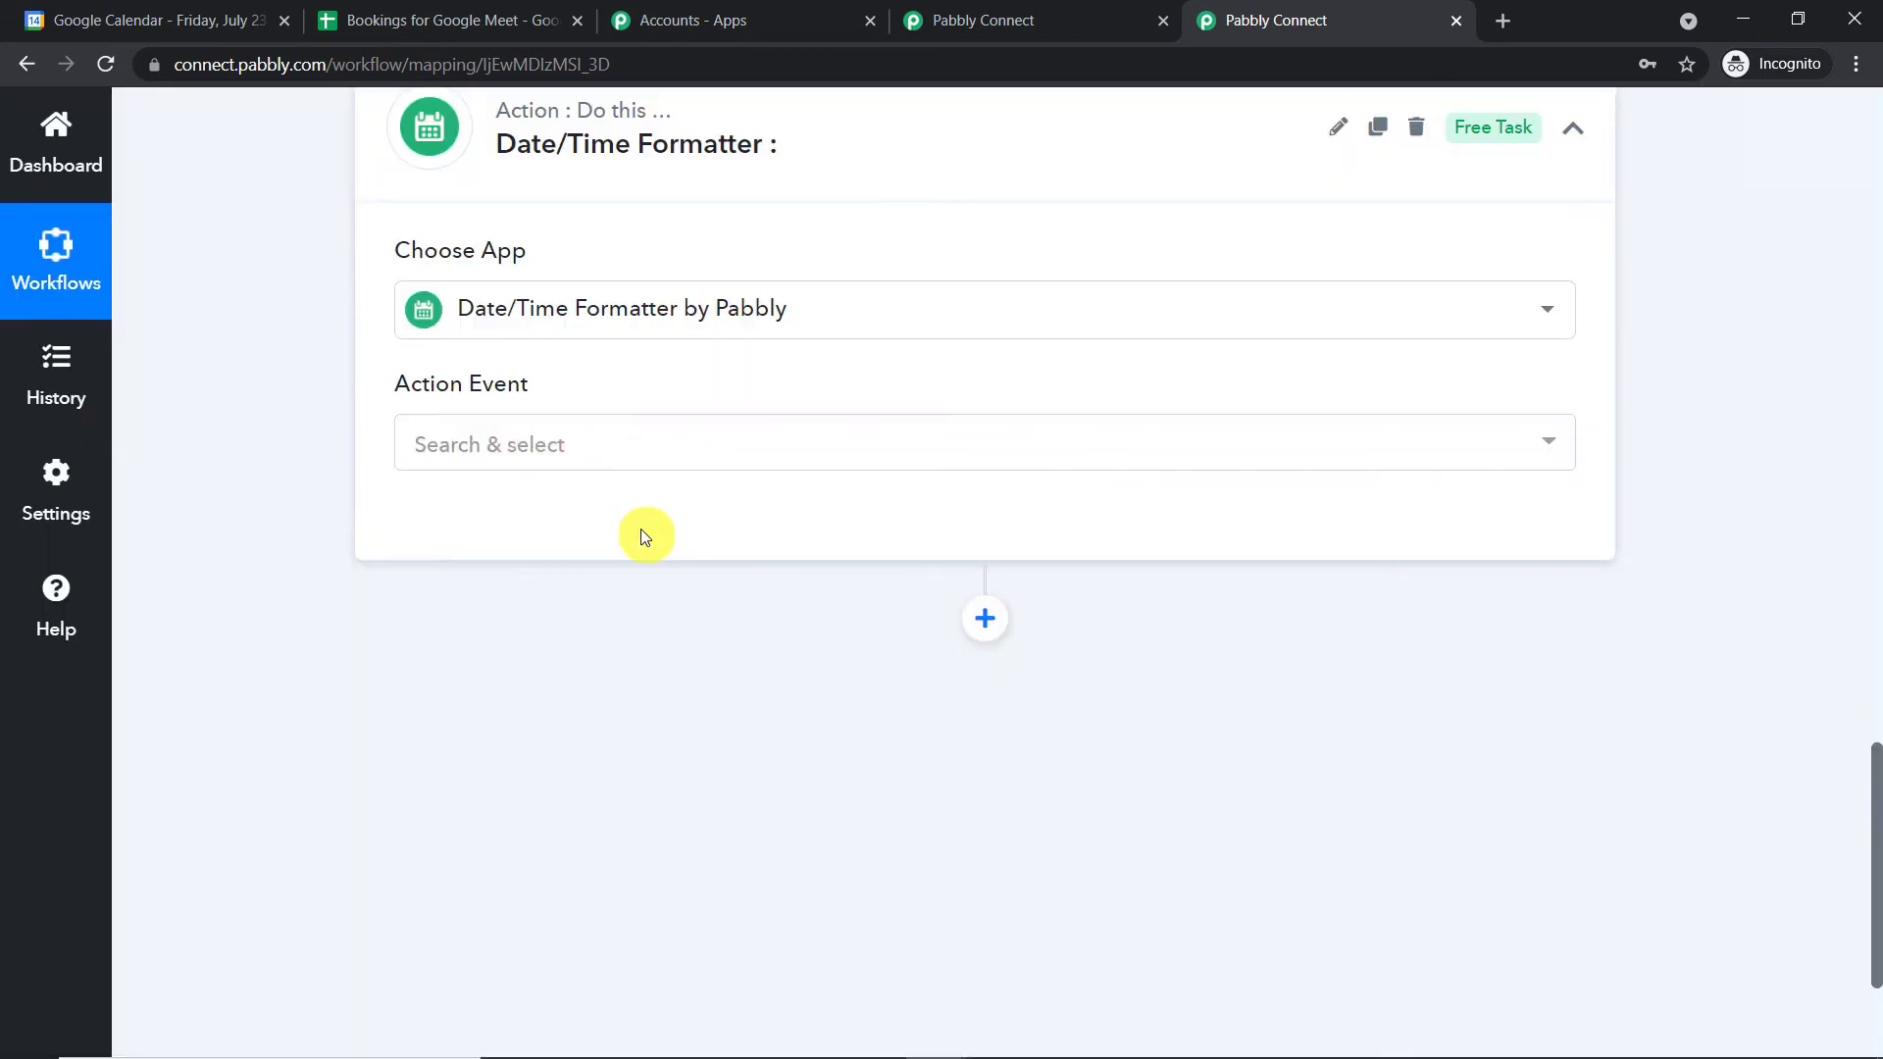
click(660, 447)
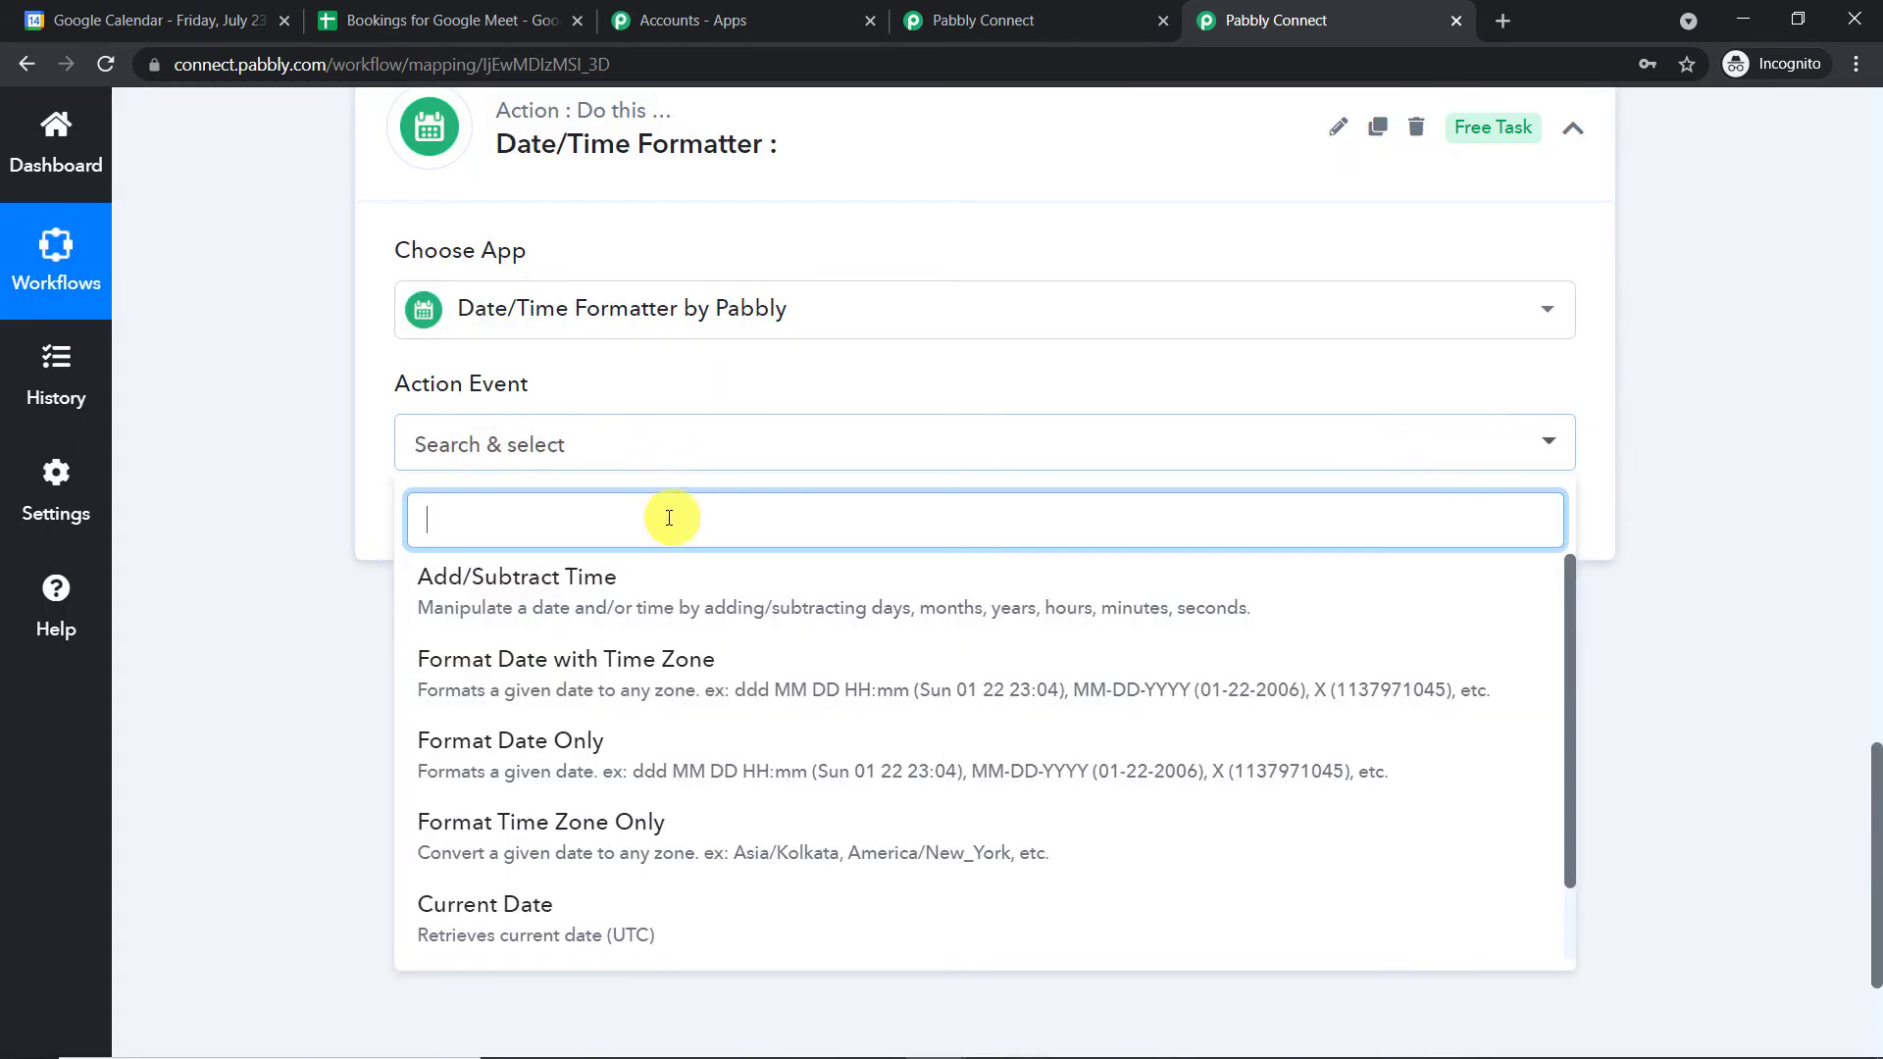
click(644, 598)
click(475, 526)
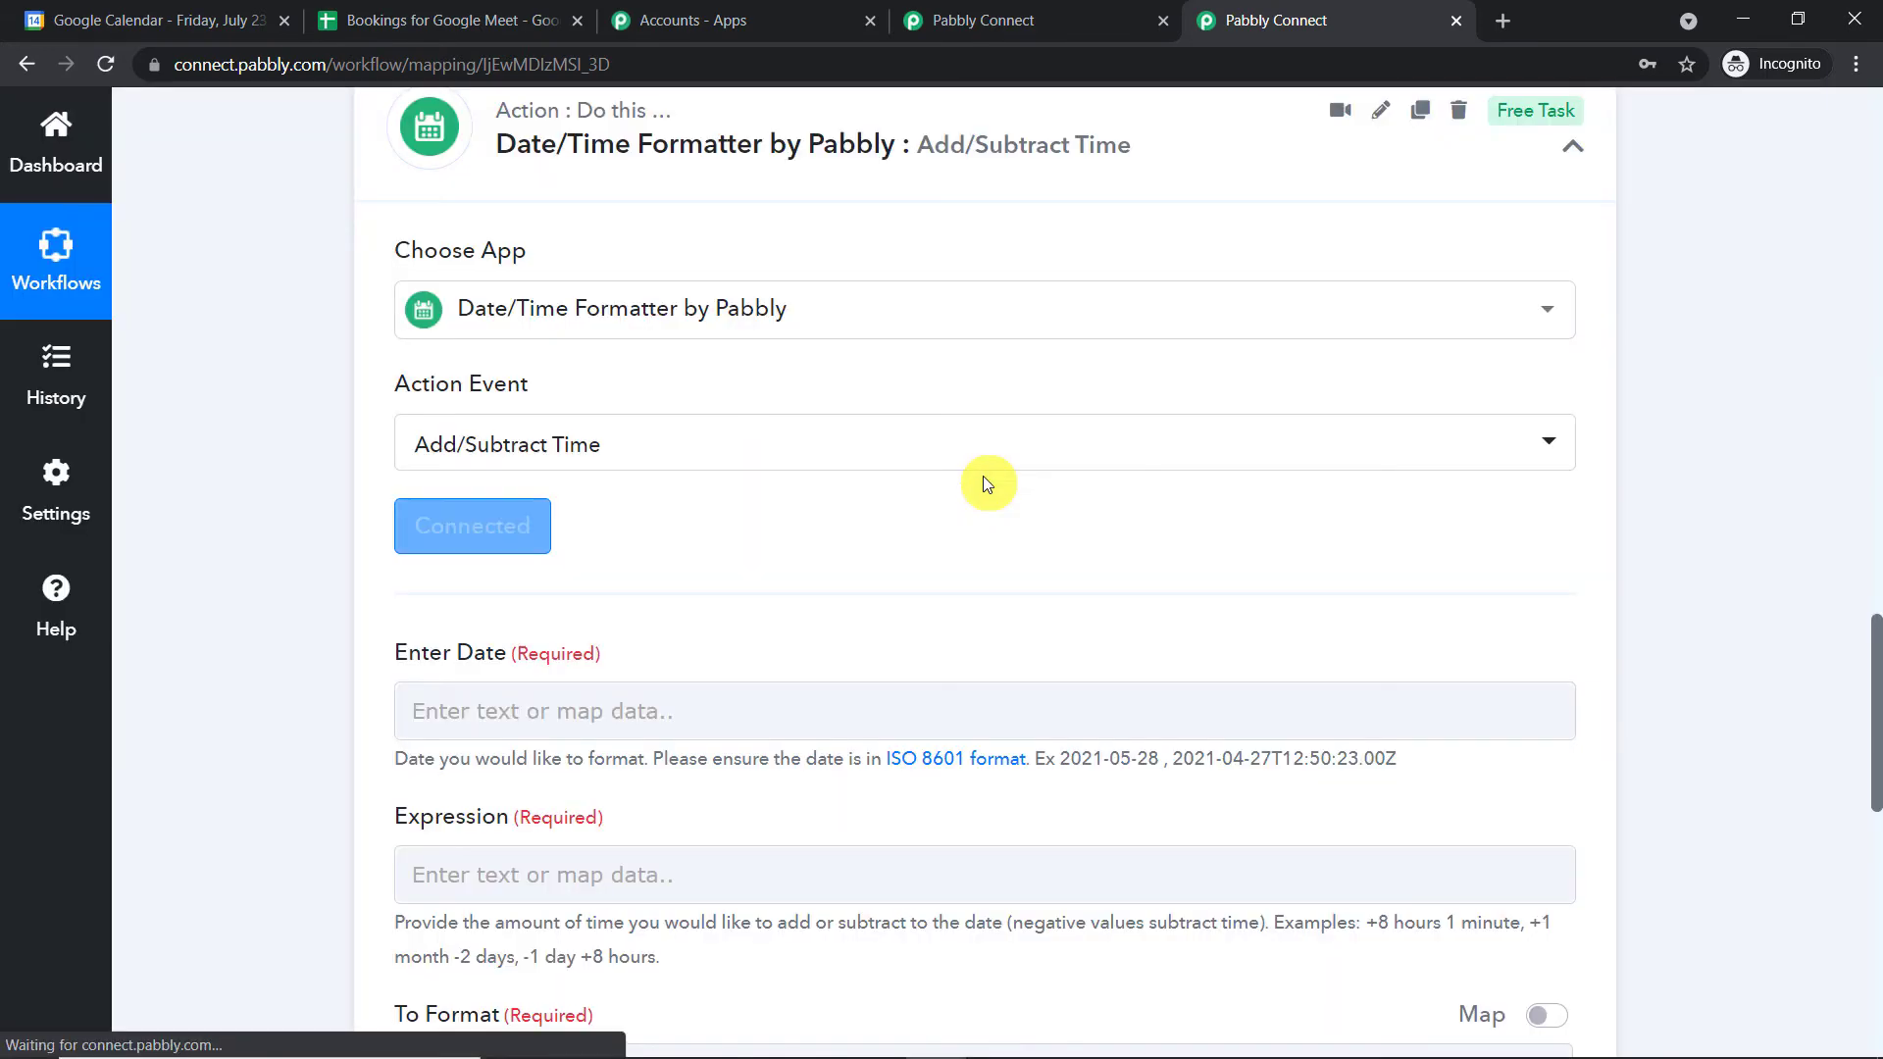
Map the sheet's Start Time into Enter Date and set the expression -5 hour -30 minute.
scroll(804, 480, down, 3)
click(545, 463)
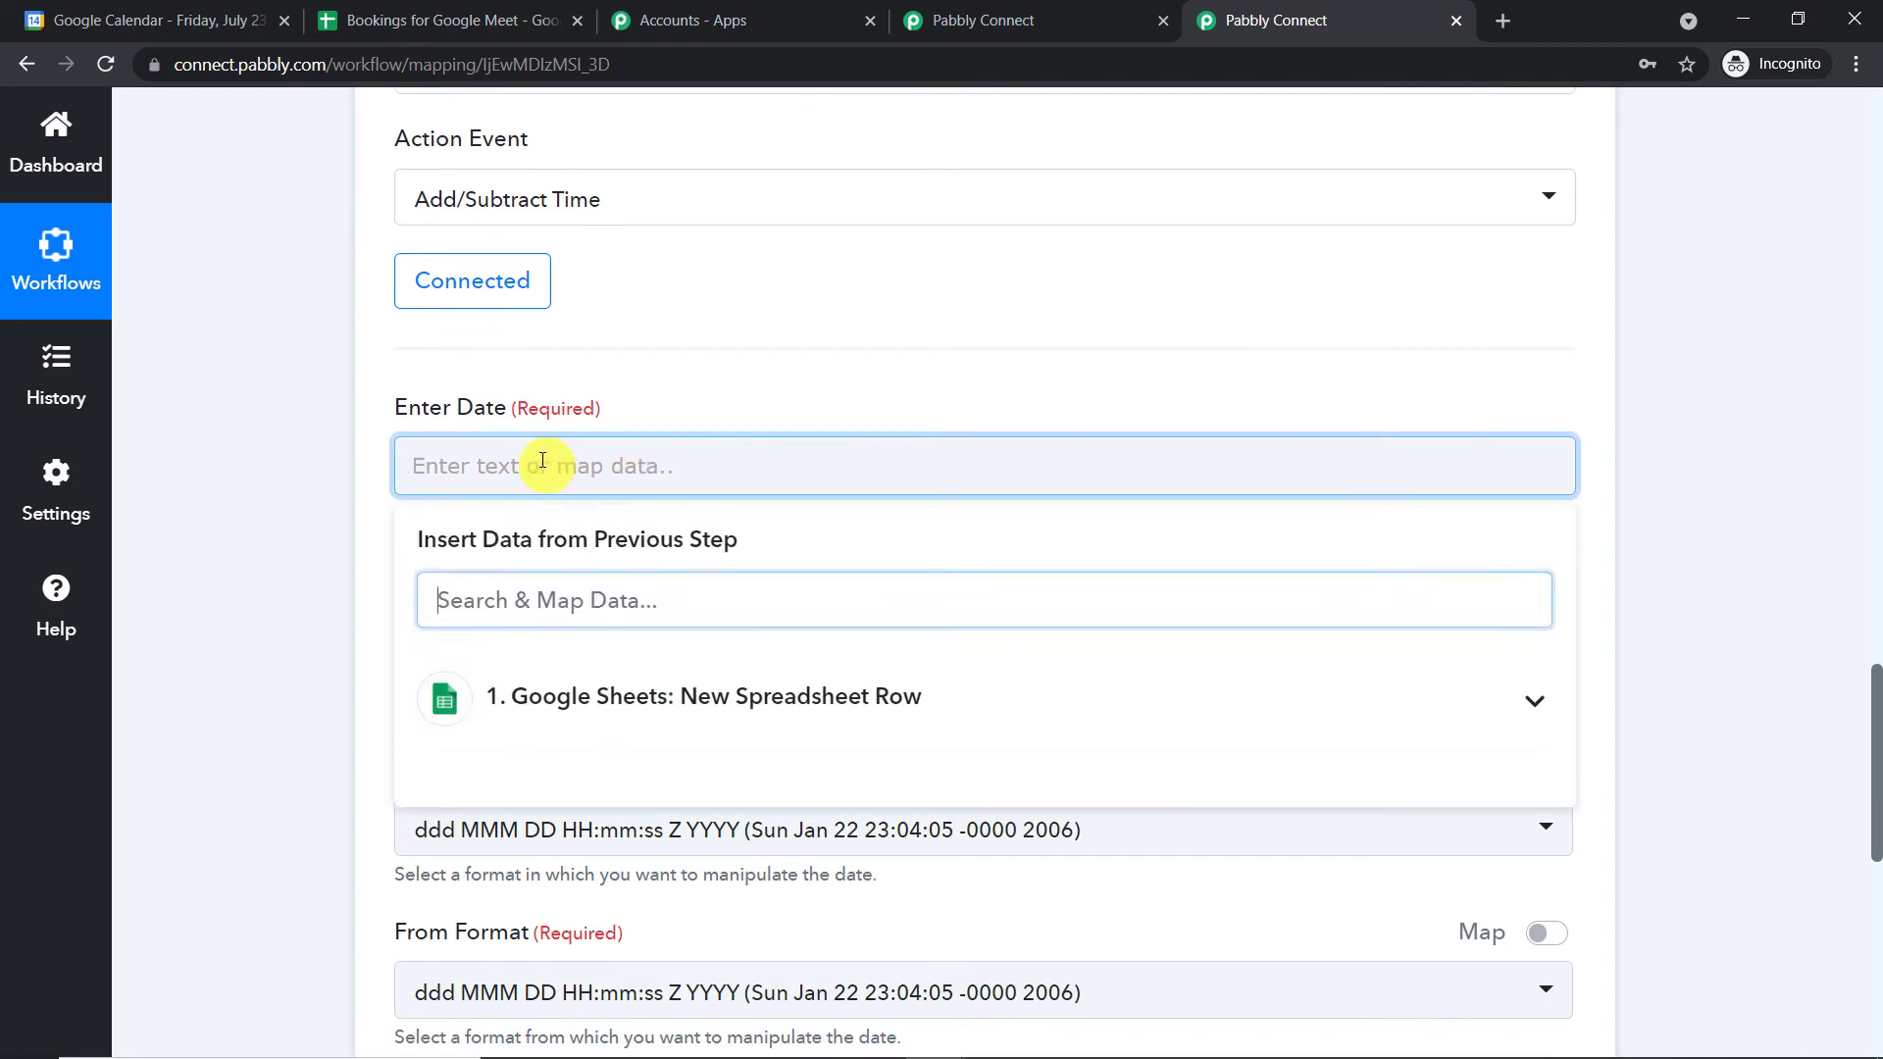
click(591, 708)
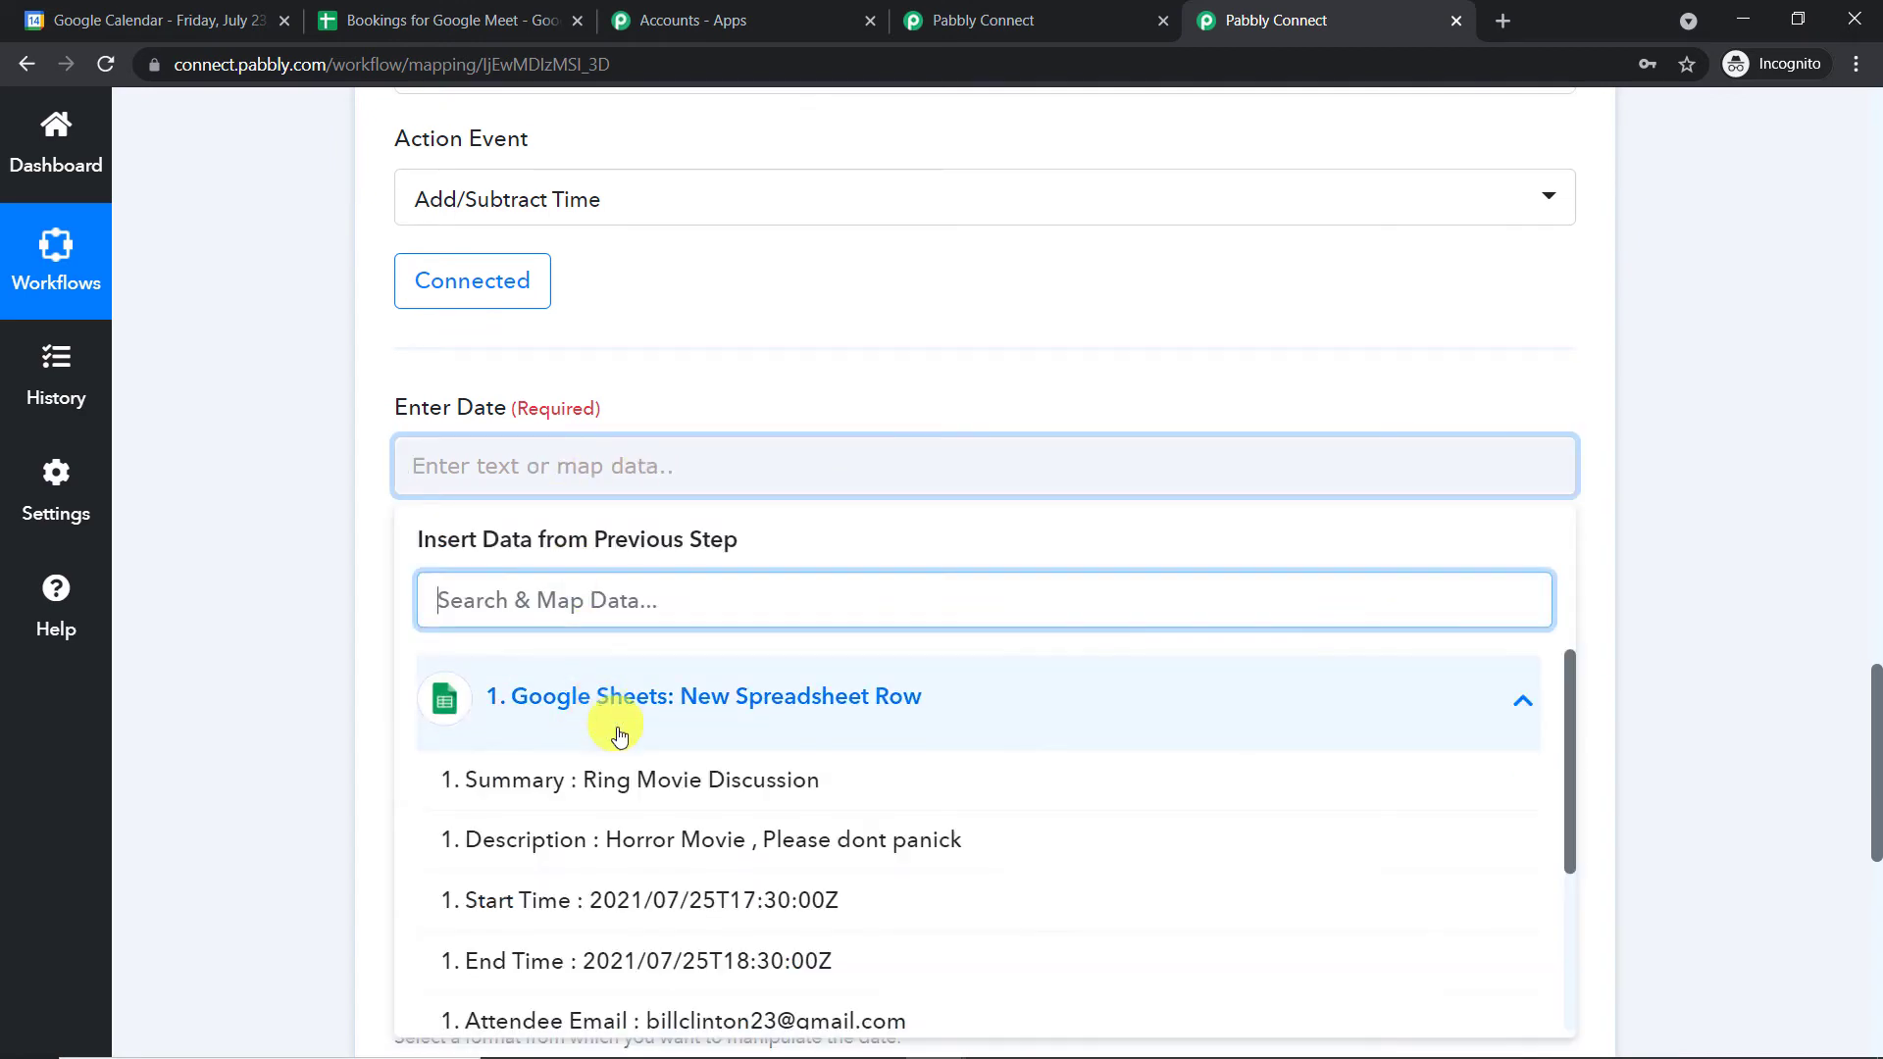
click(692, 917)
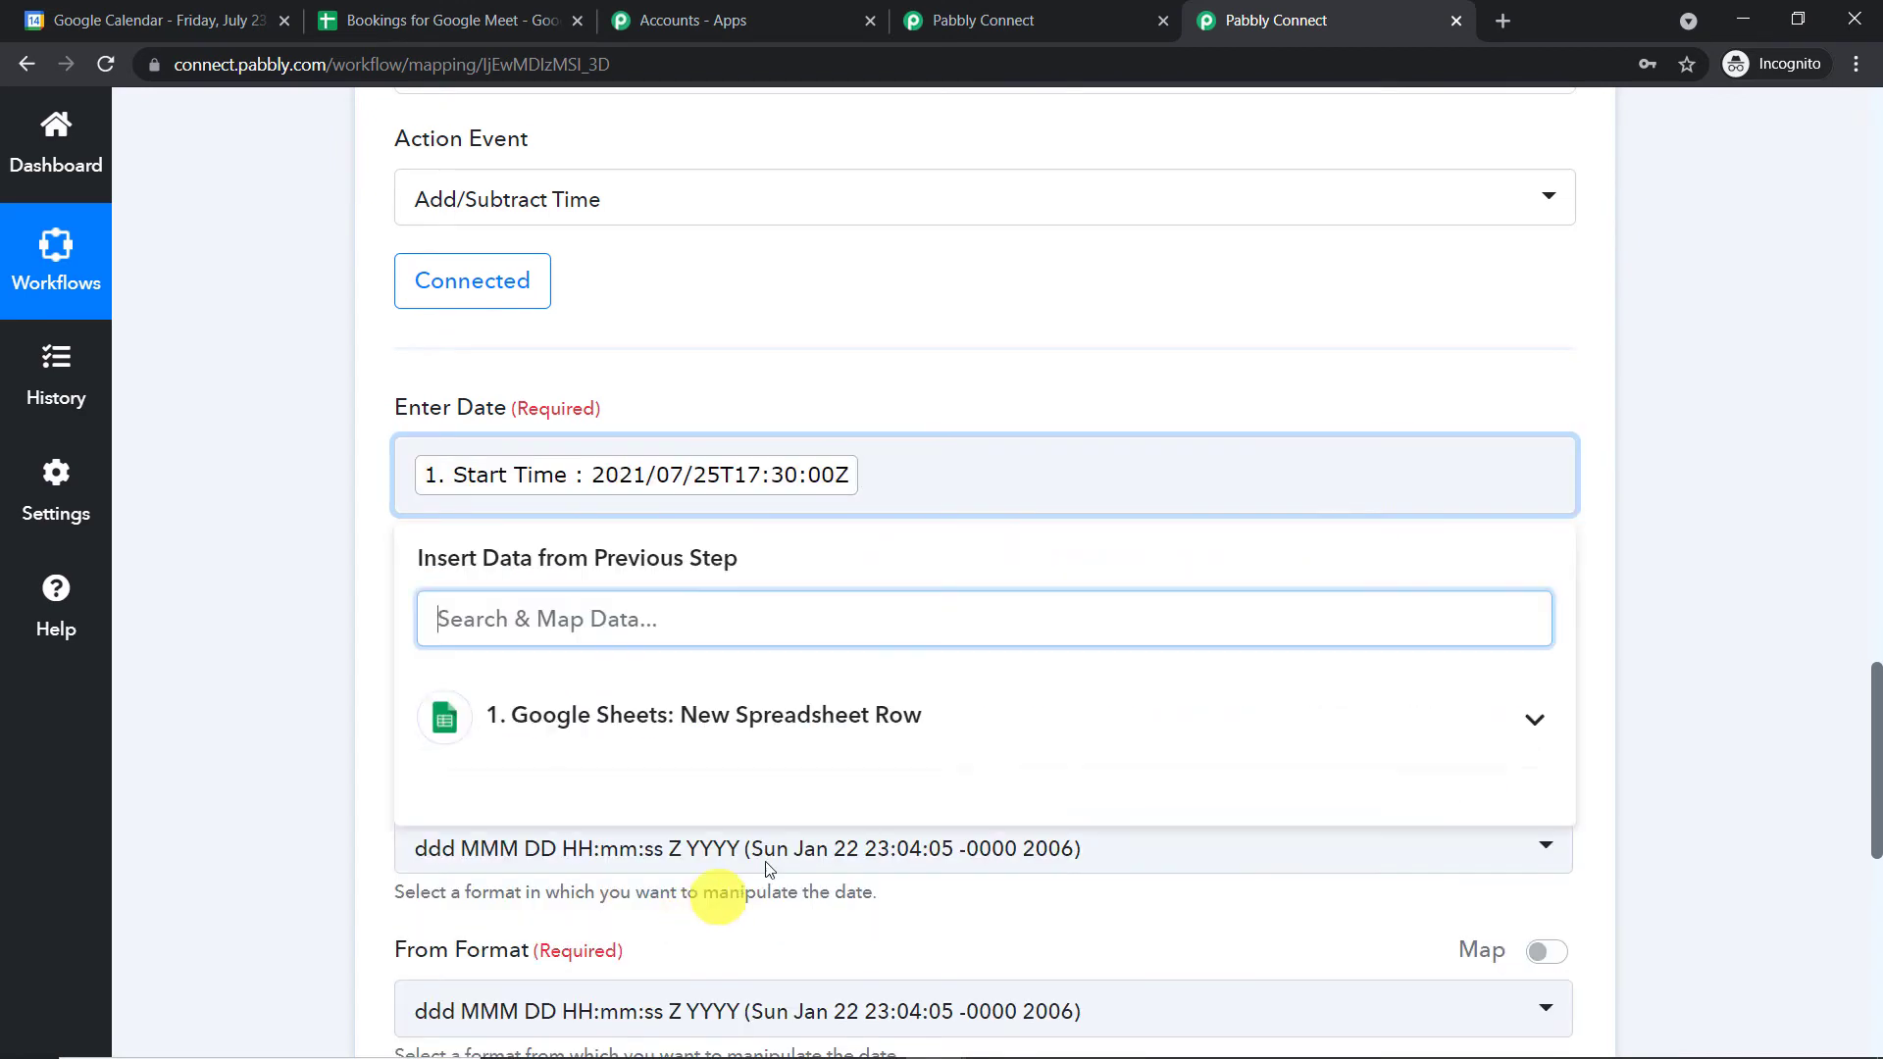
click(1692, 294)
scroll(1628, 308, down, 3)
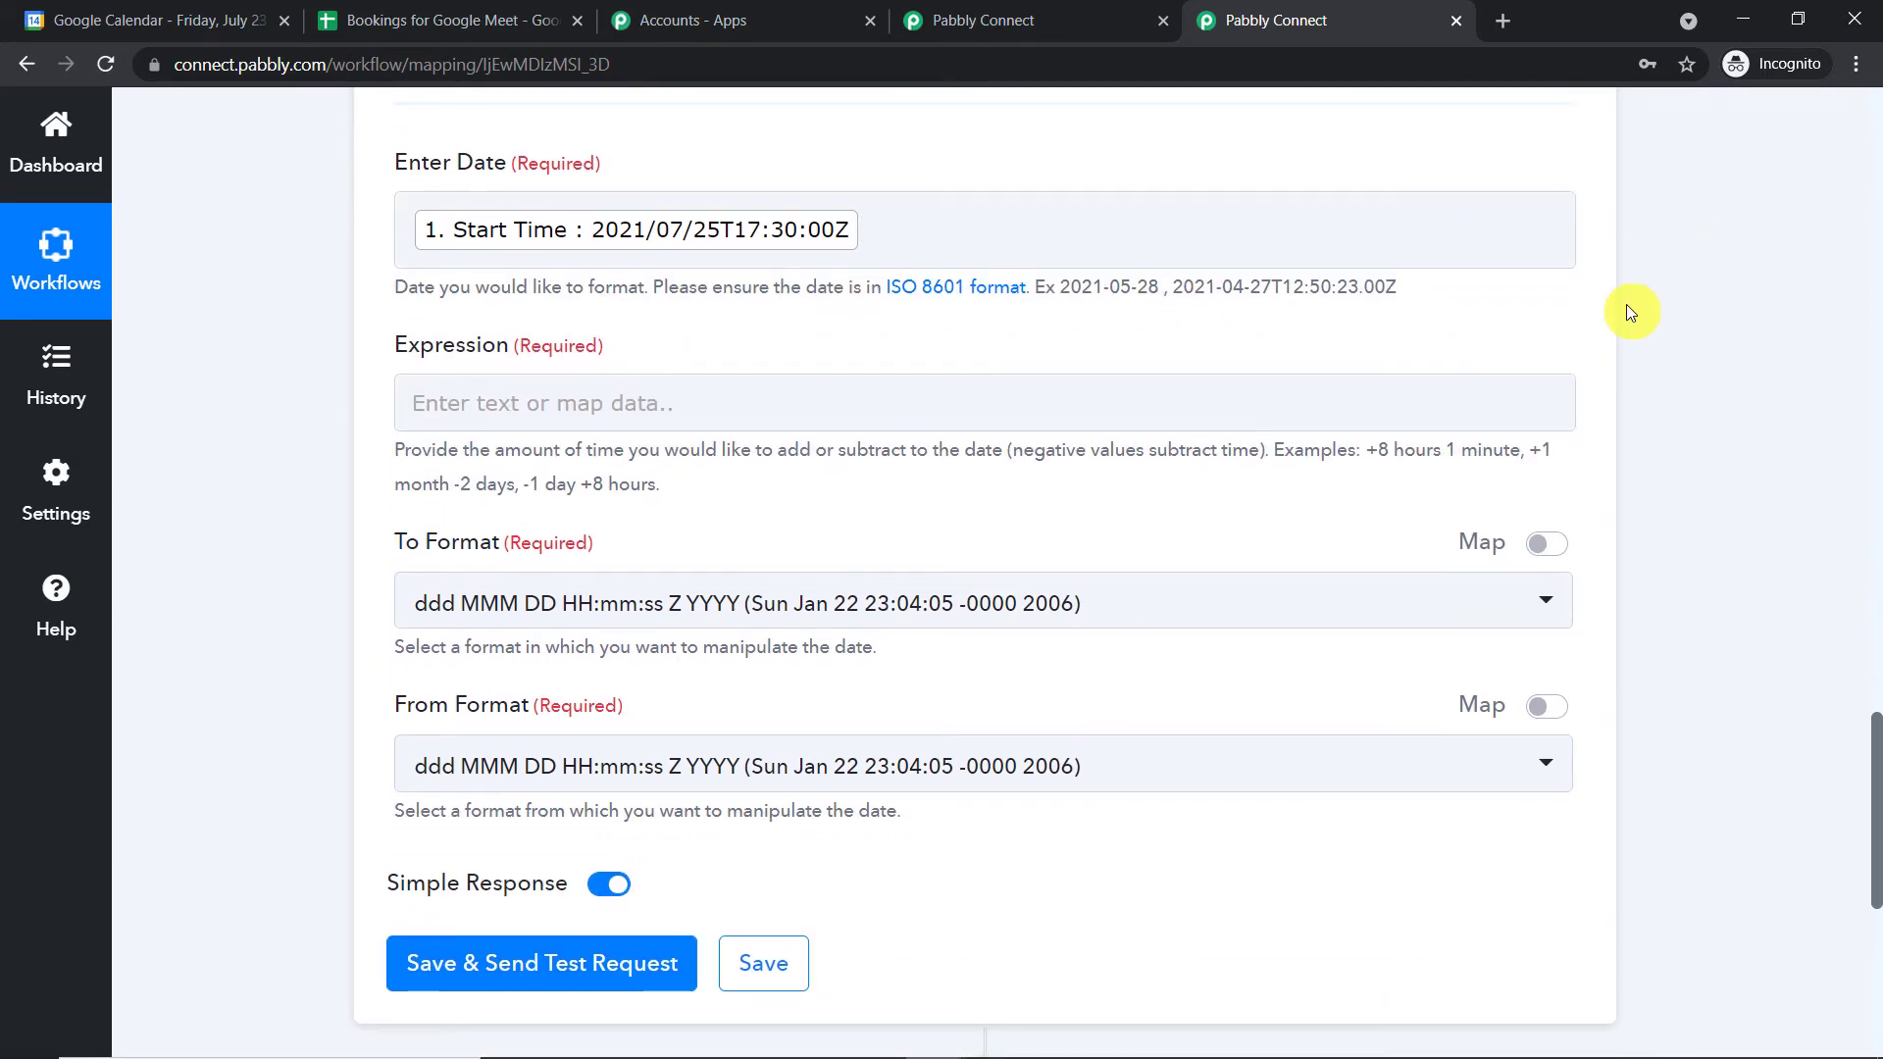
scroll(1625, 311, down, 2)
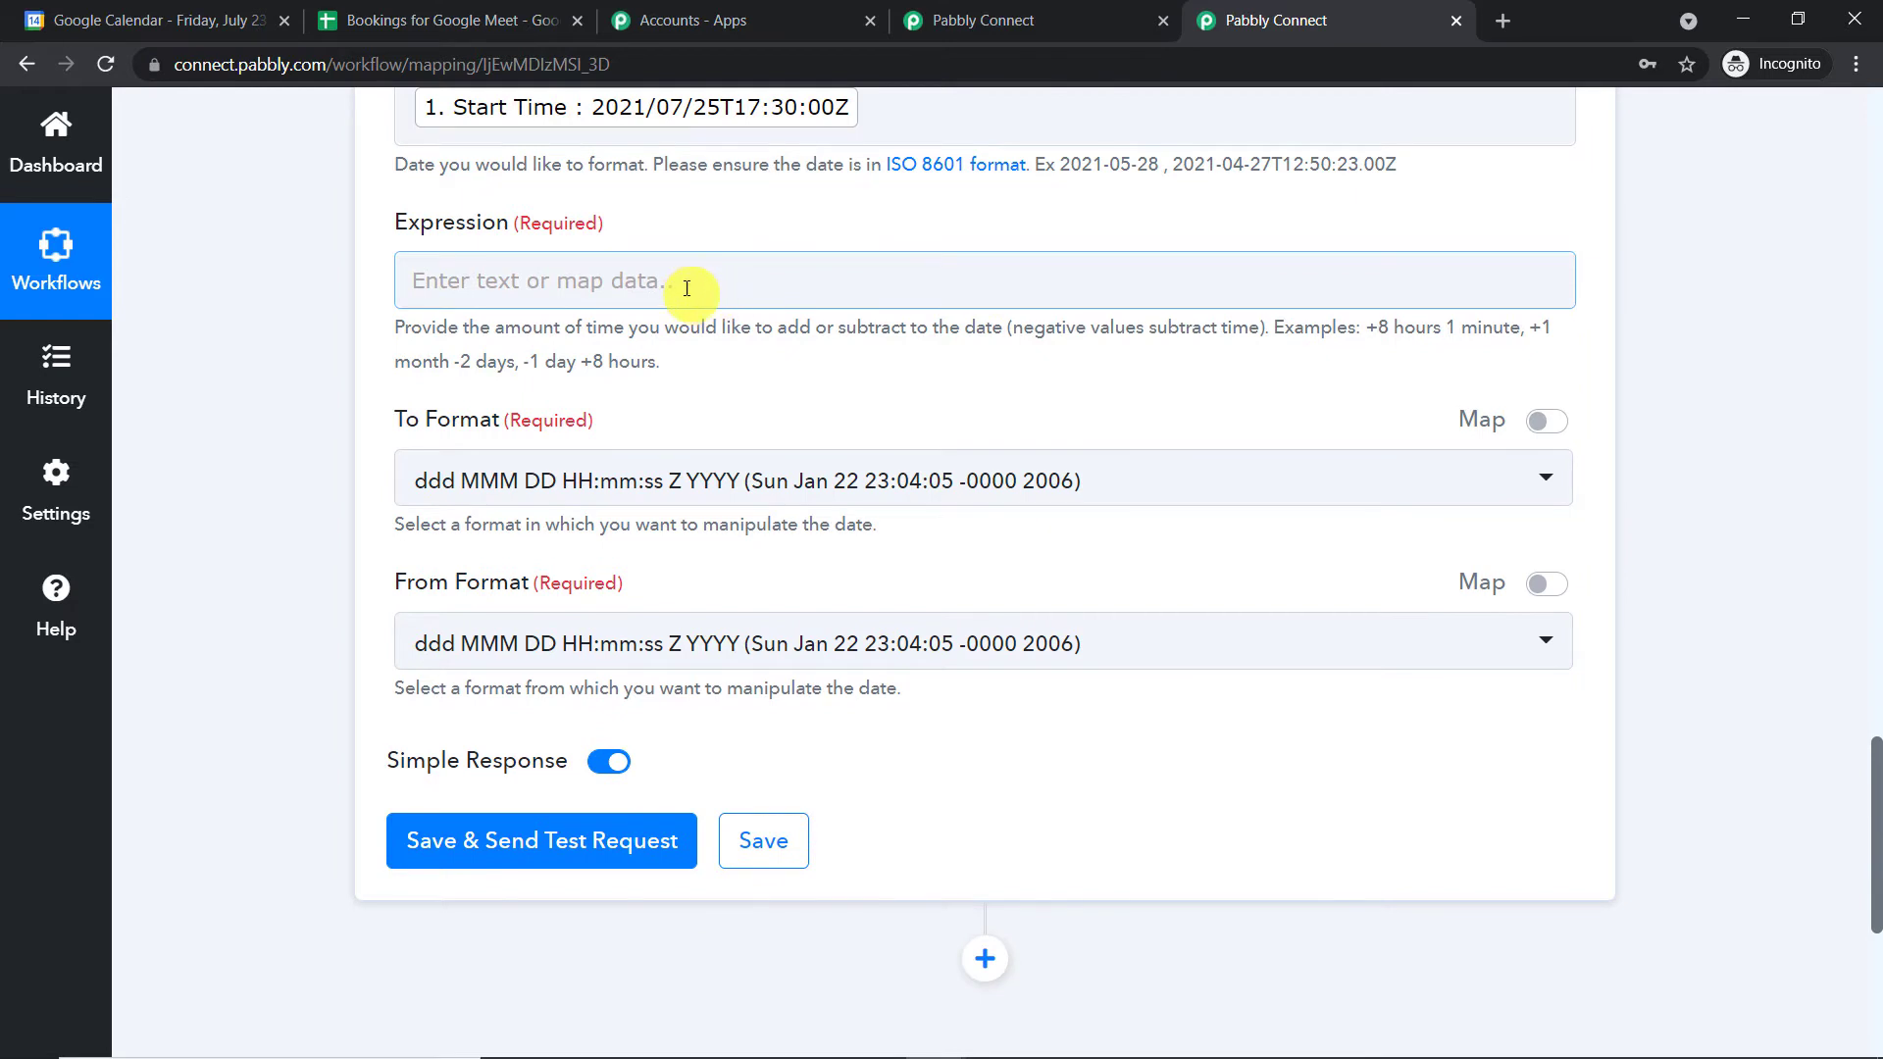
scroll(687, 287, up, 1)
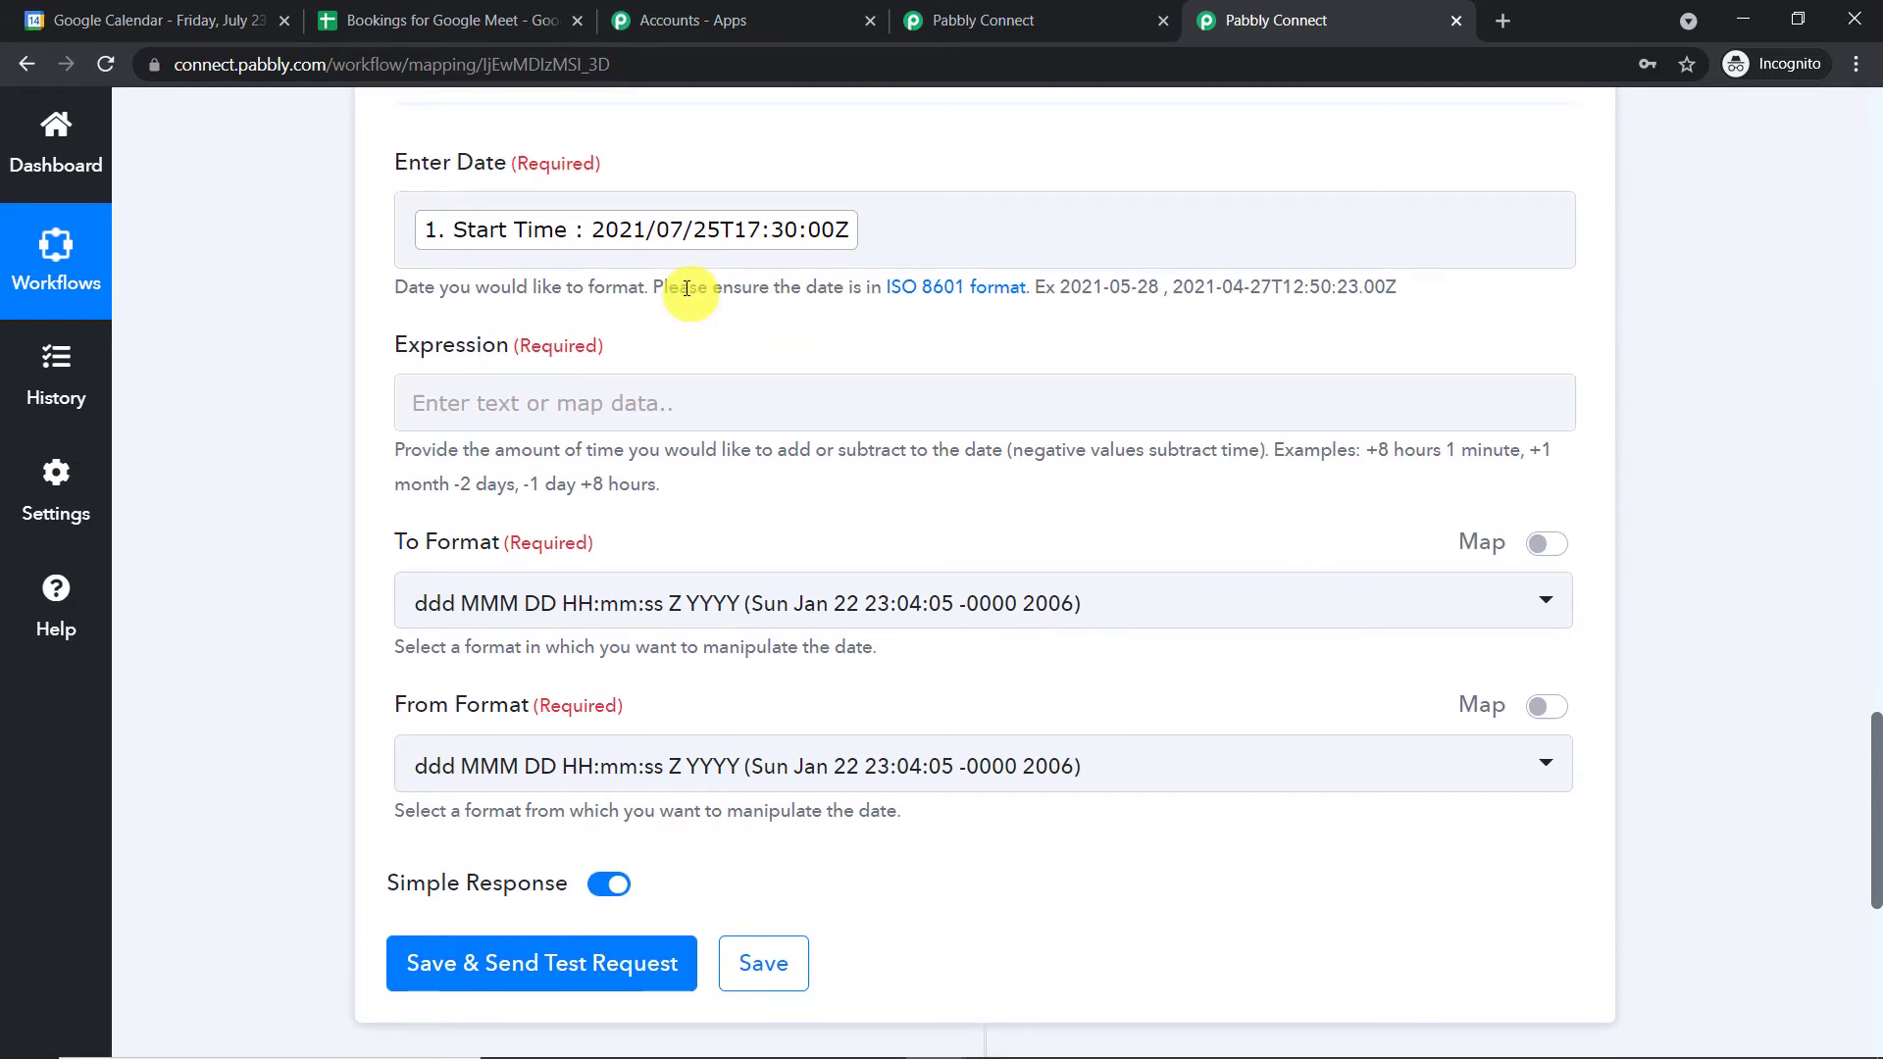
click(622, 391)
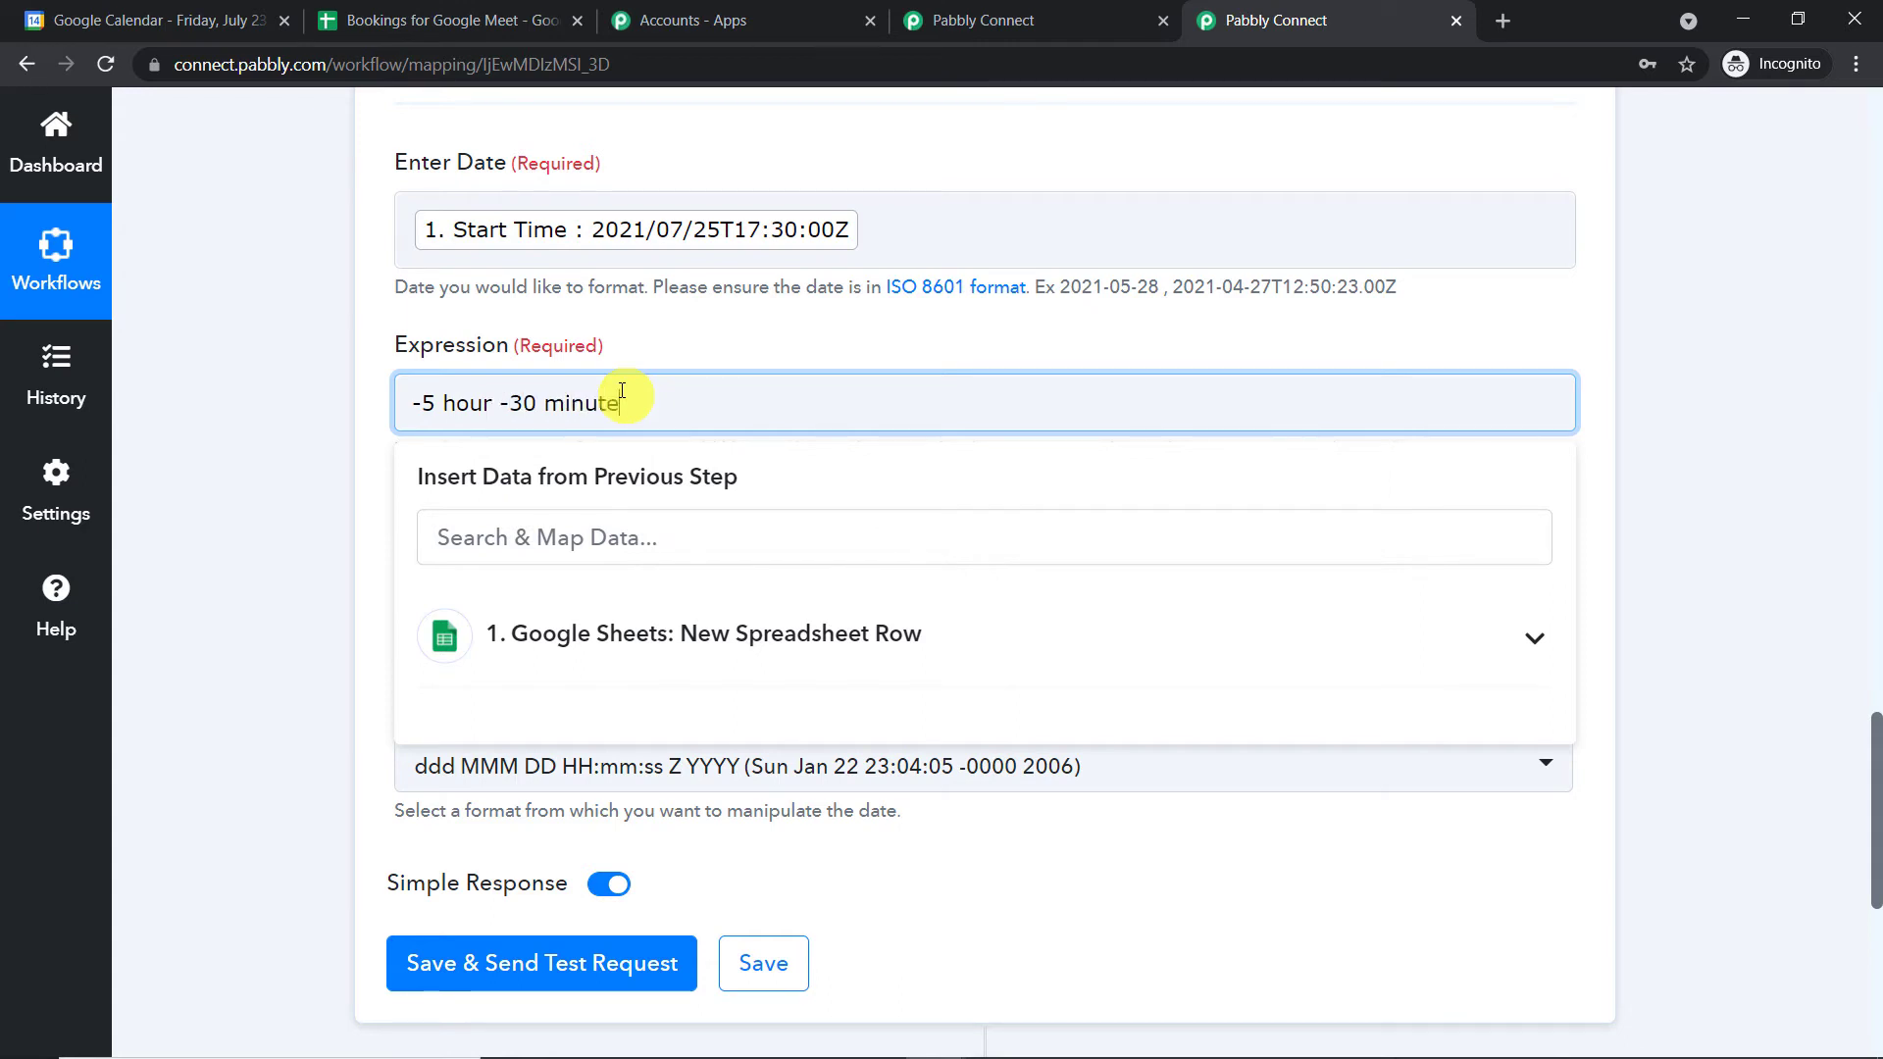
click(714, 328)
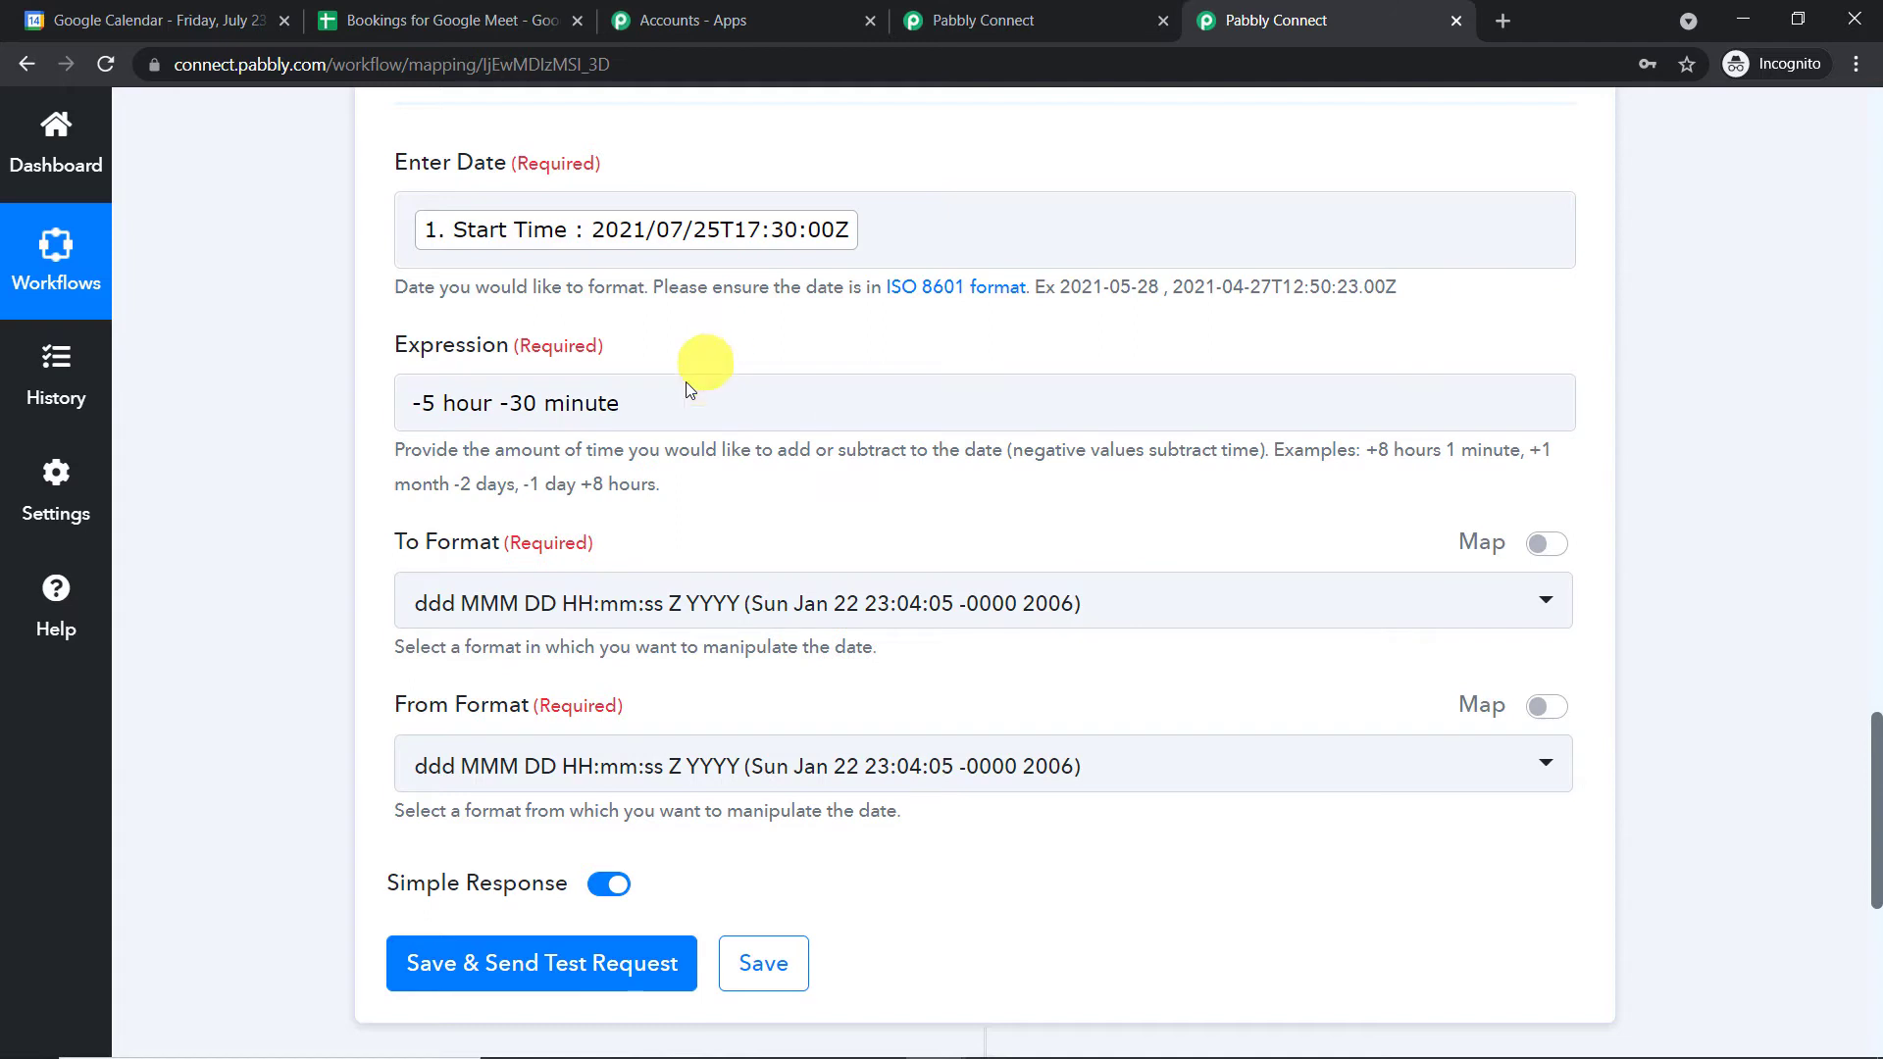
Set both the To Format and From Format to YYYY-MM-DDTHH:mm:ssZ.
click(555, 600)
scroll(681, 450, down, 2)
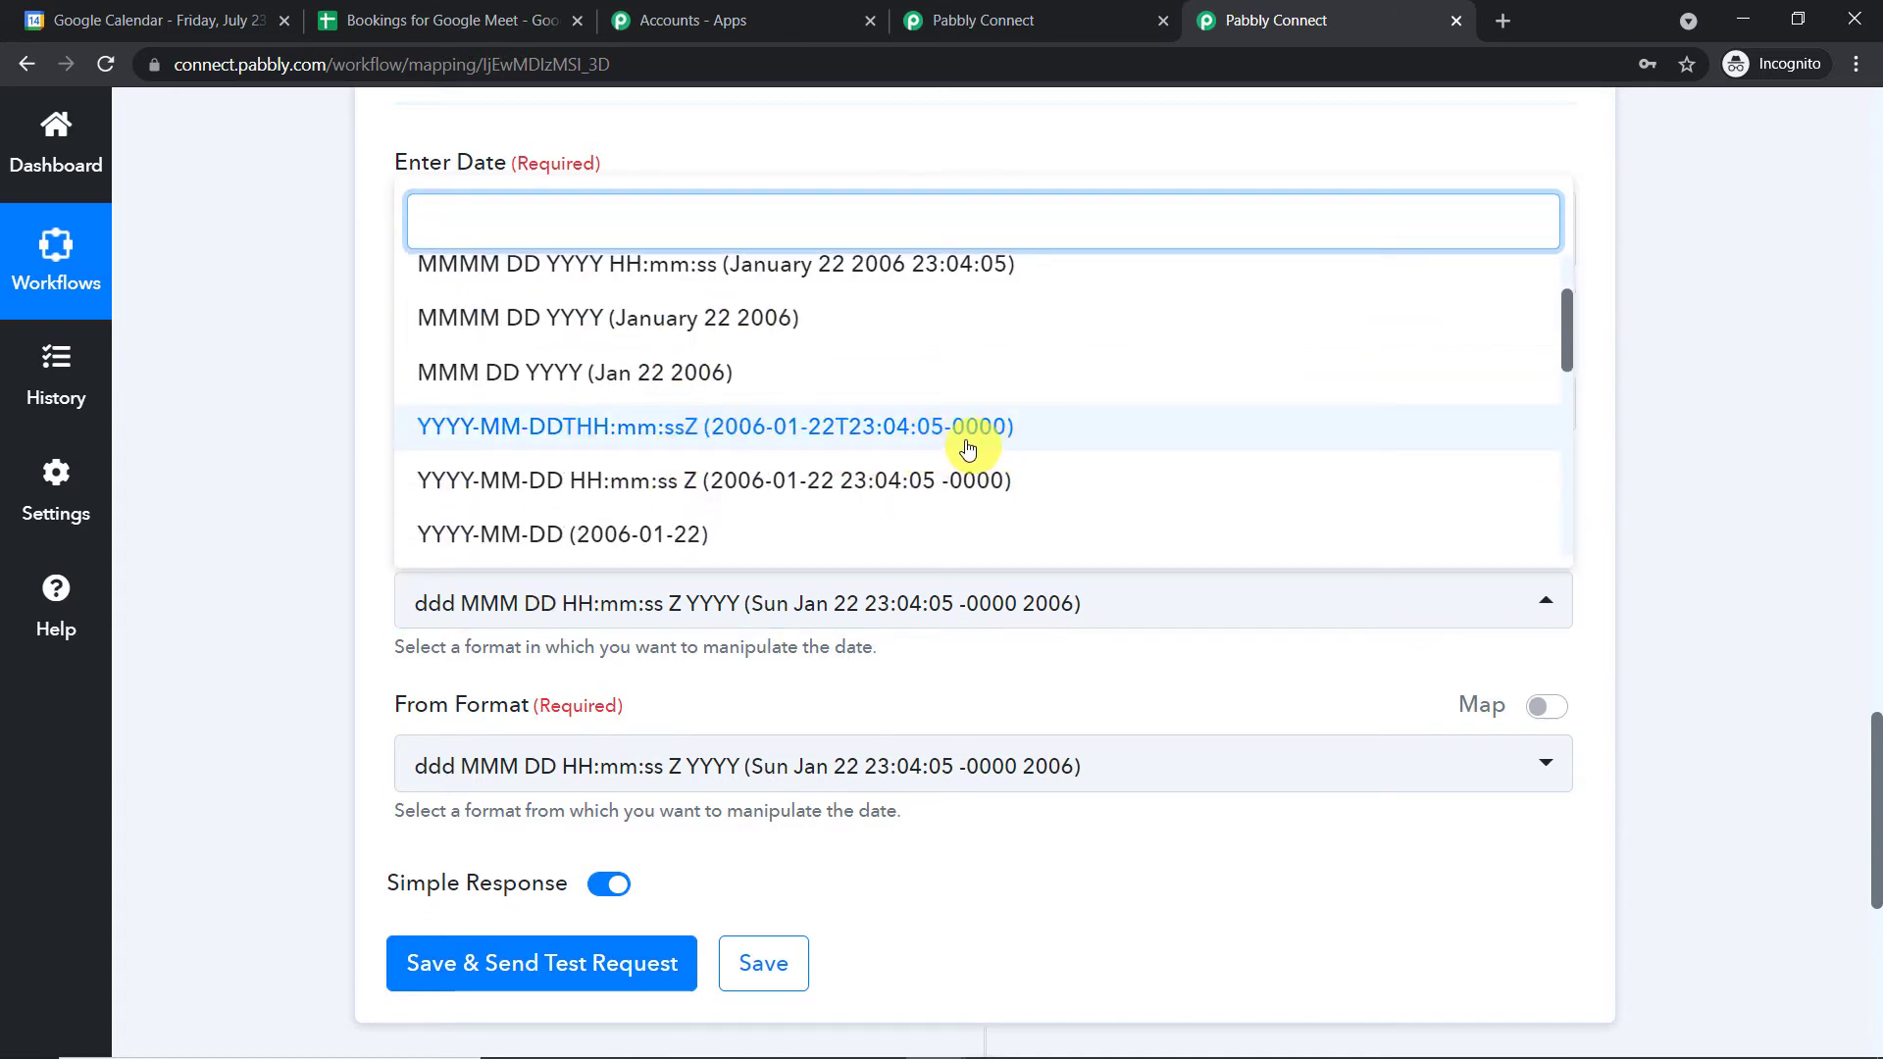
click(824, 439)
scroll(822, 433, down, 1)
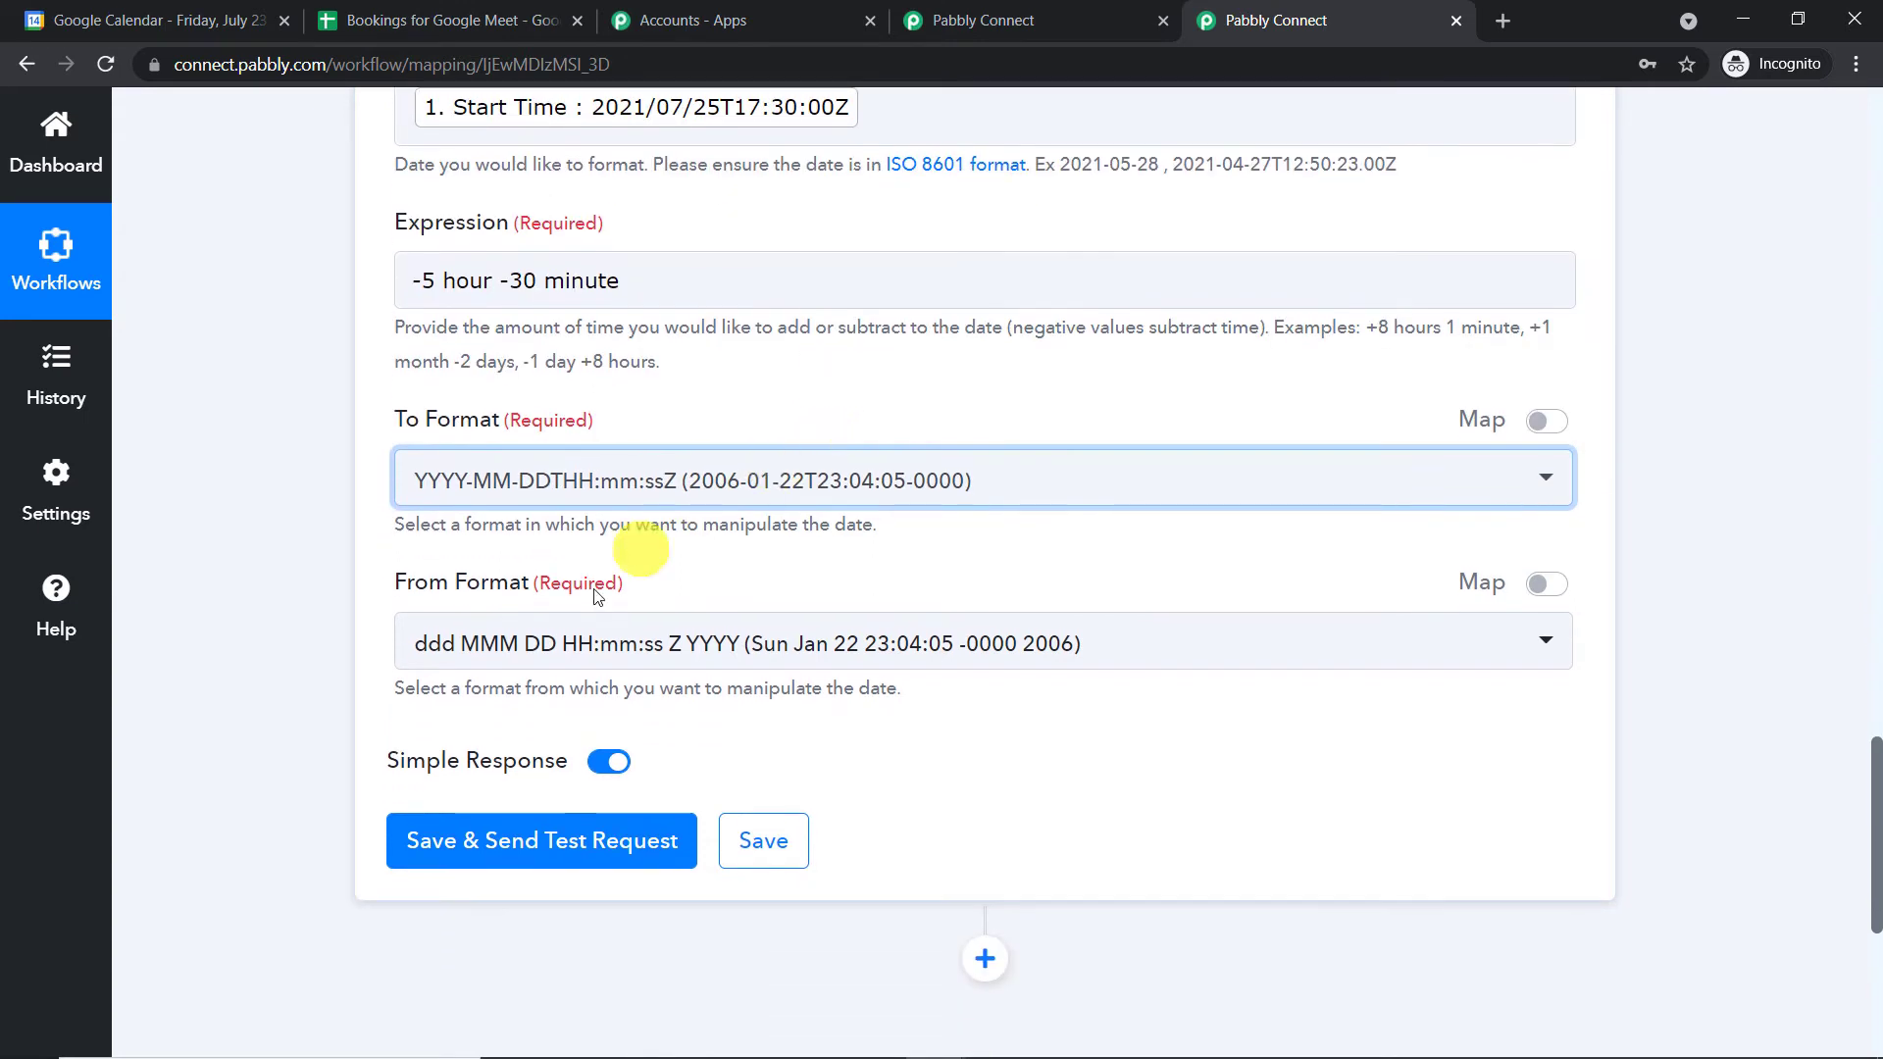
click(567, 648)
scroll(608, 461, down, 2)
scroll(727, 457, down, 5)
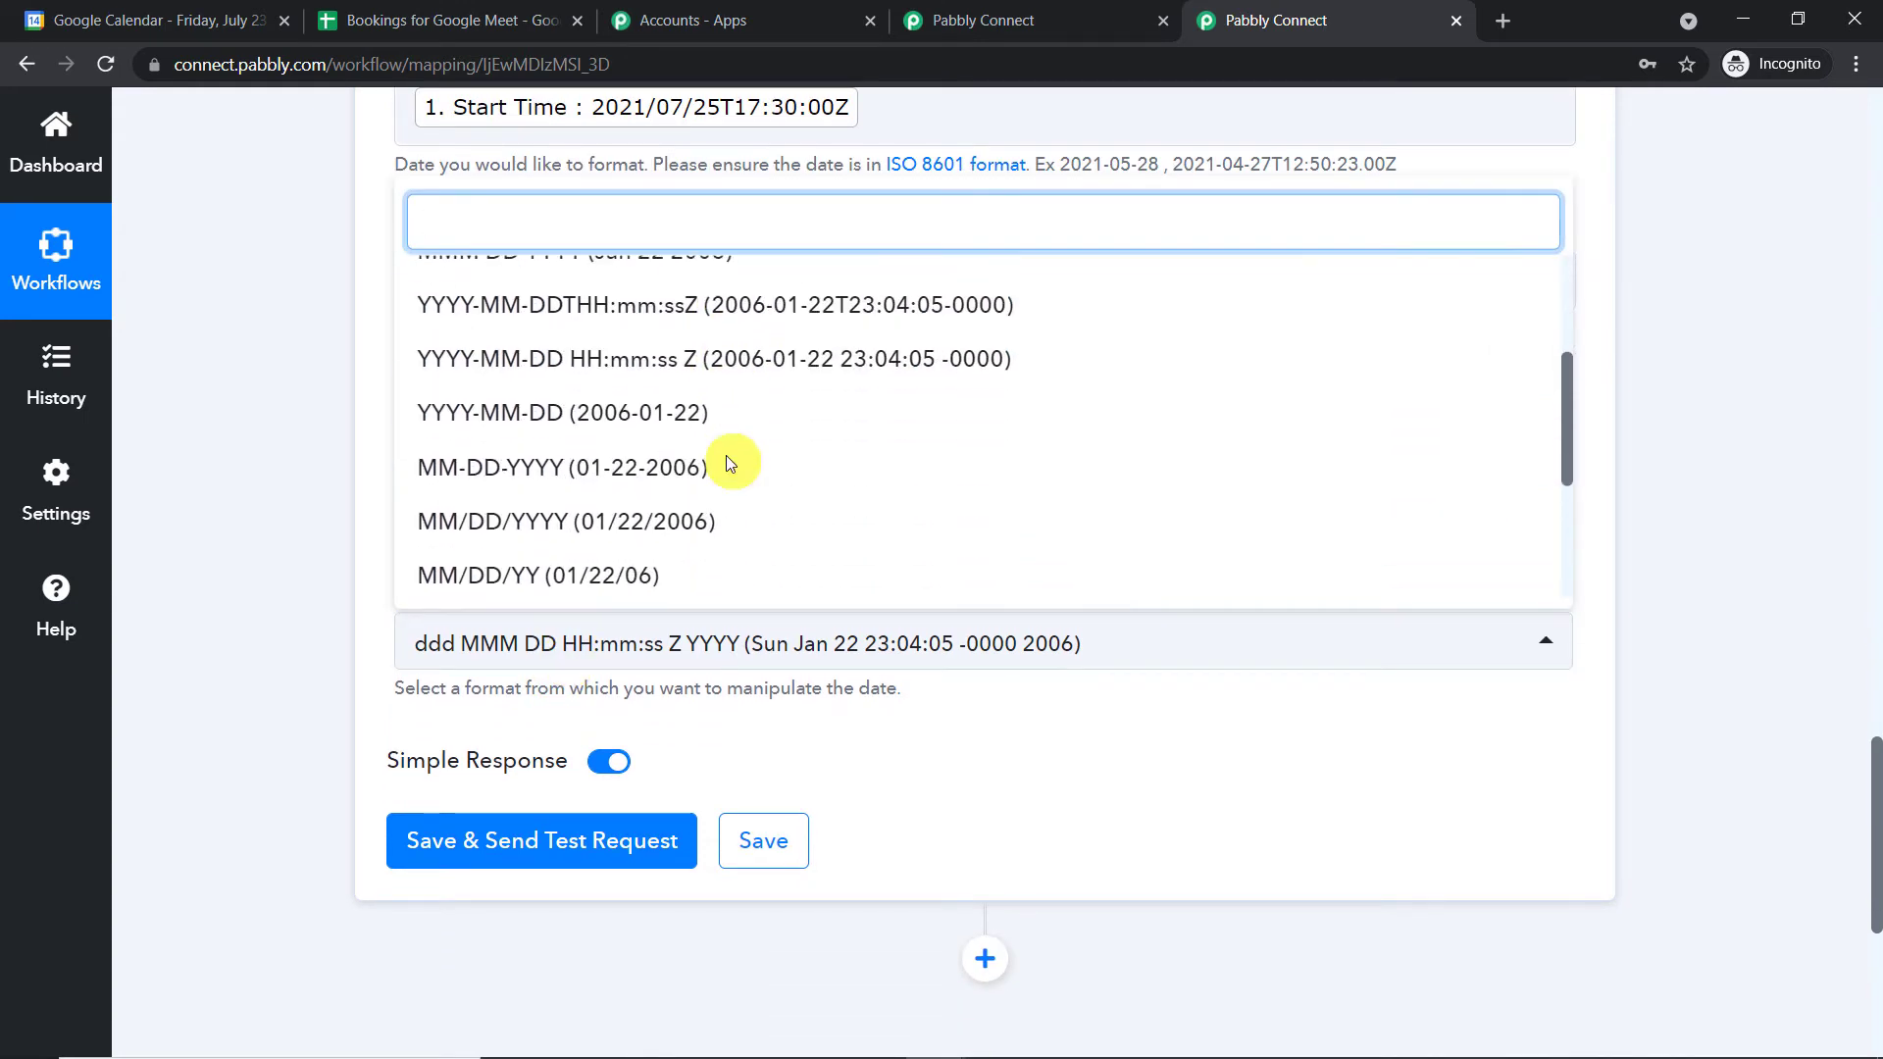
scroll(730, 463, up, 4)
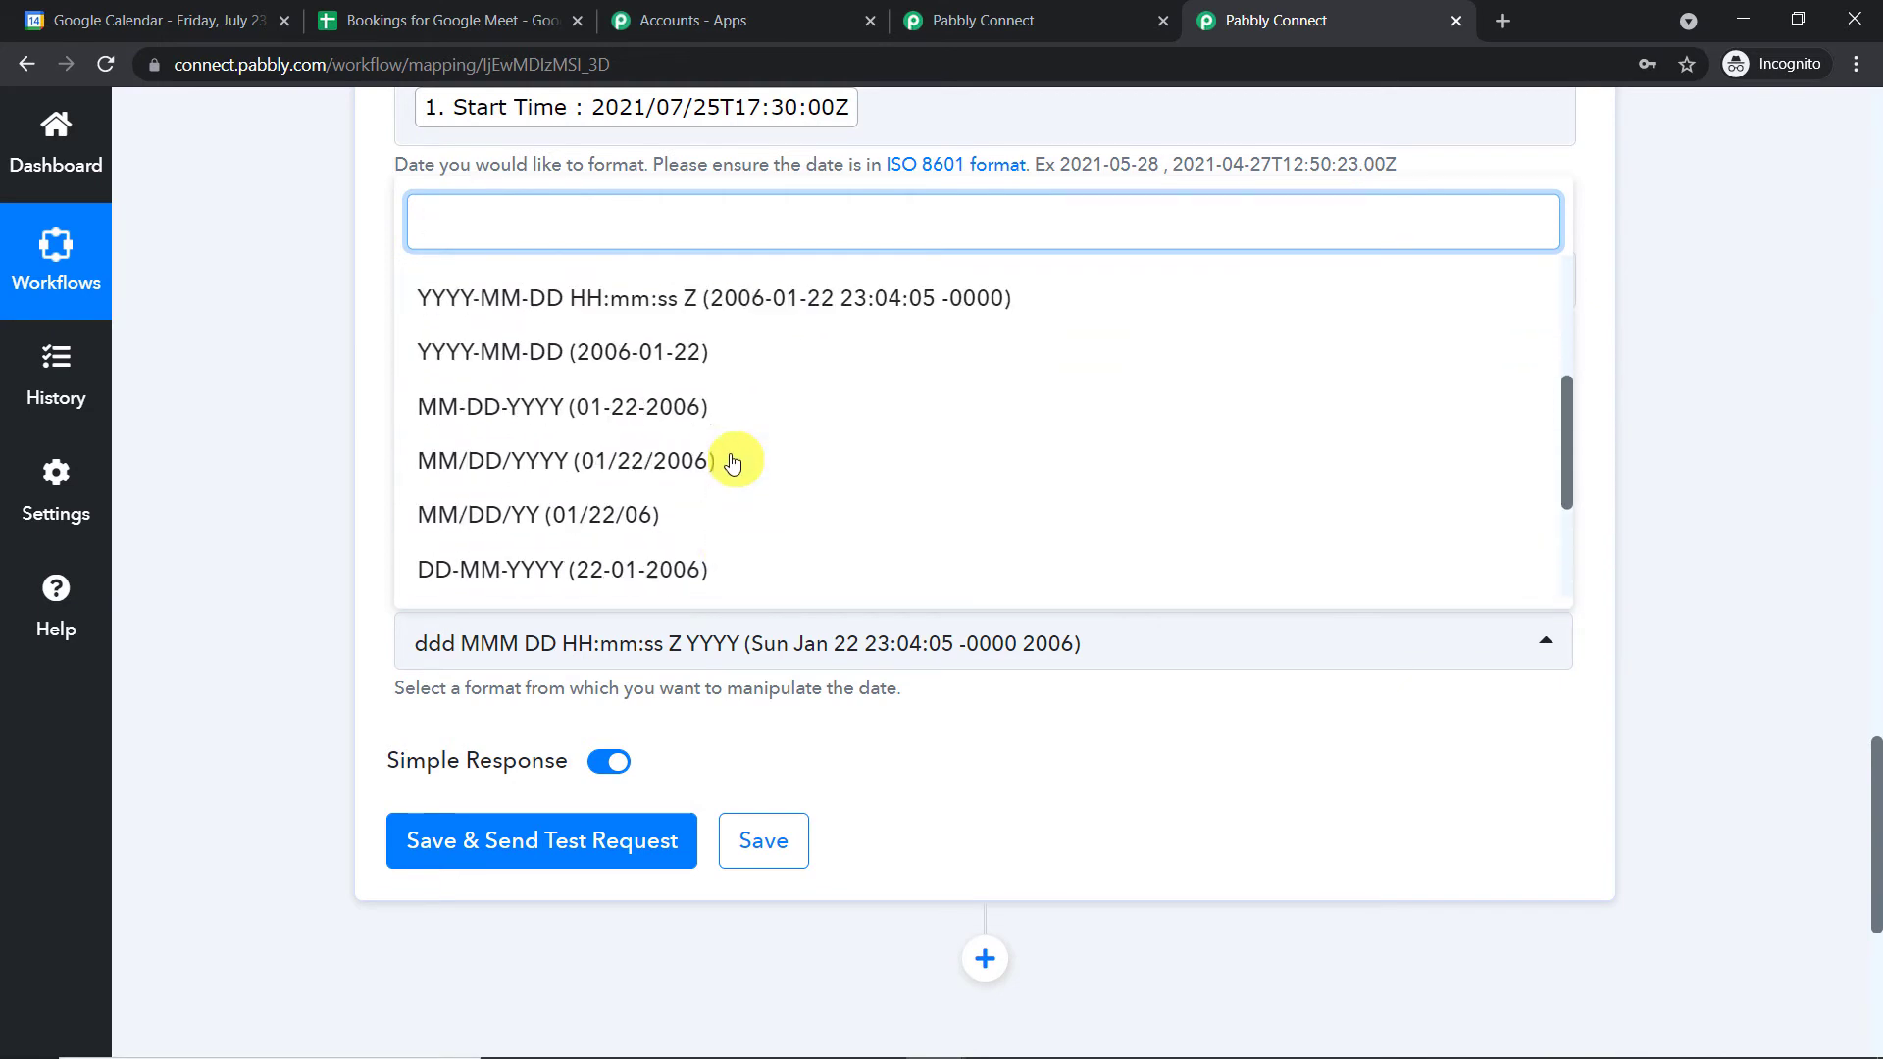
click(794, 392)
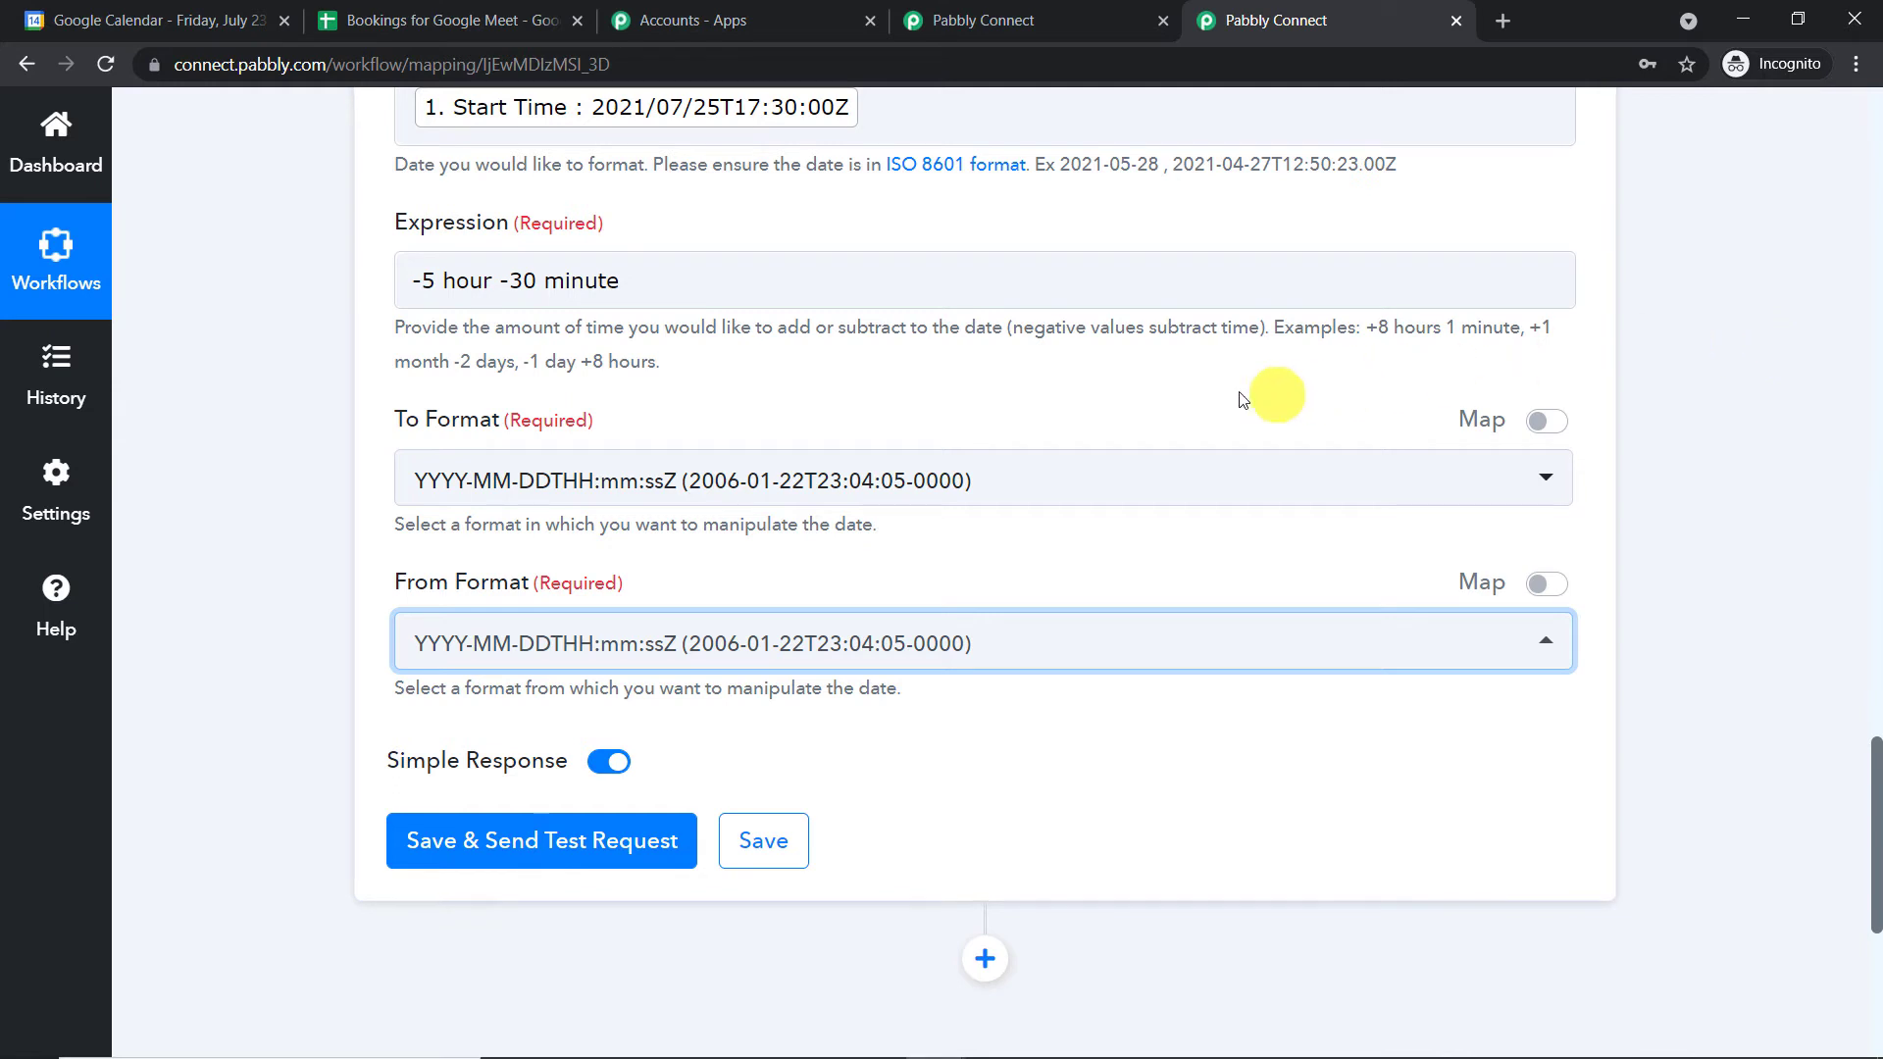
click(1187, 391)
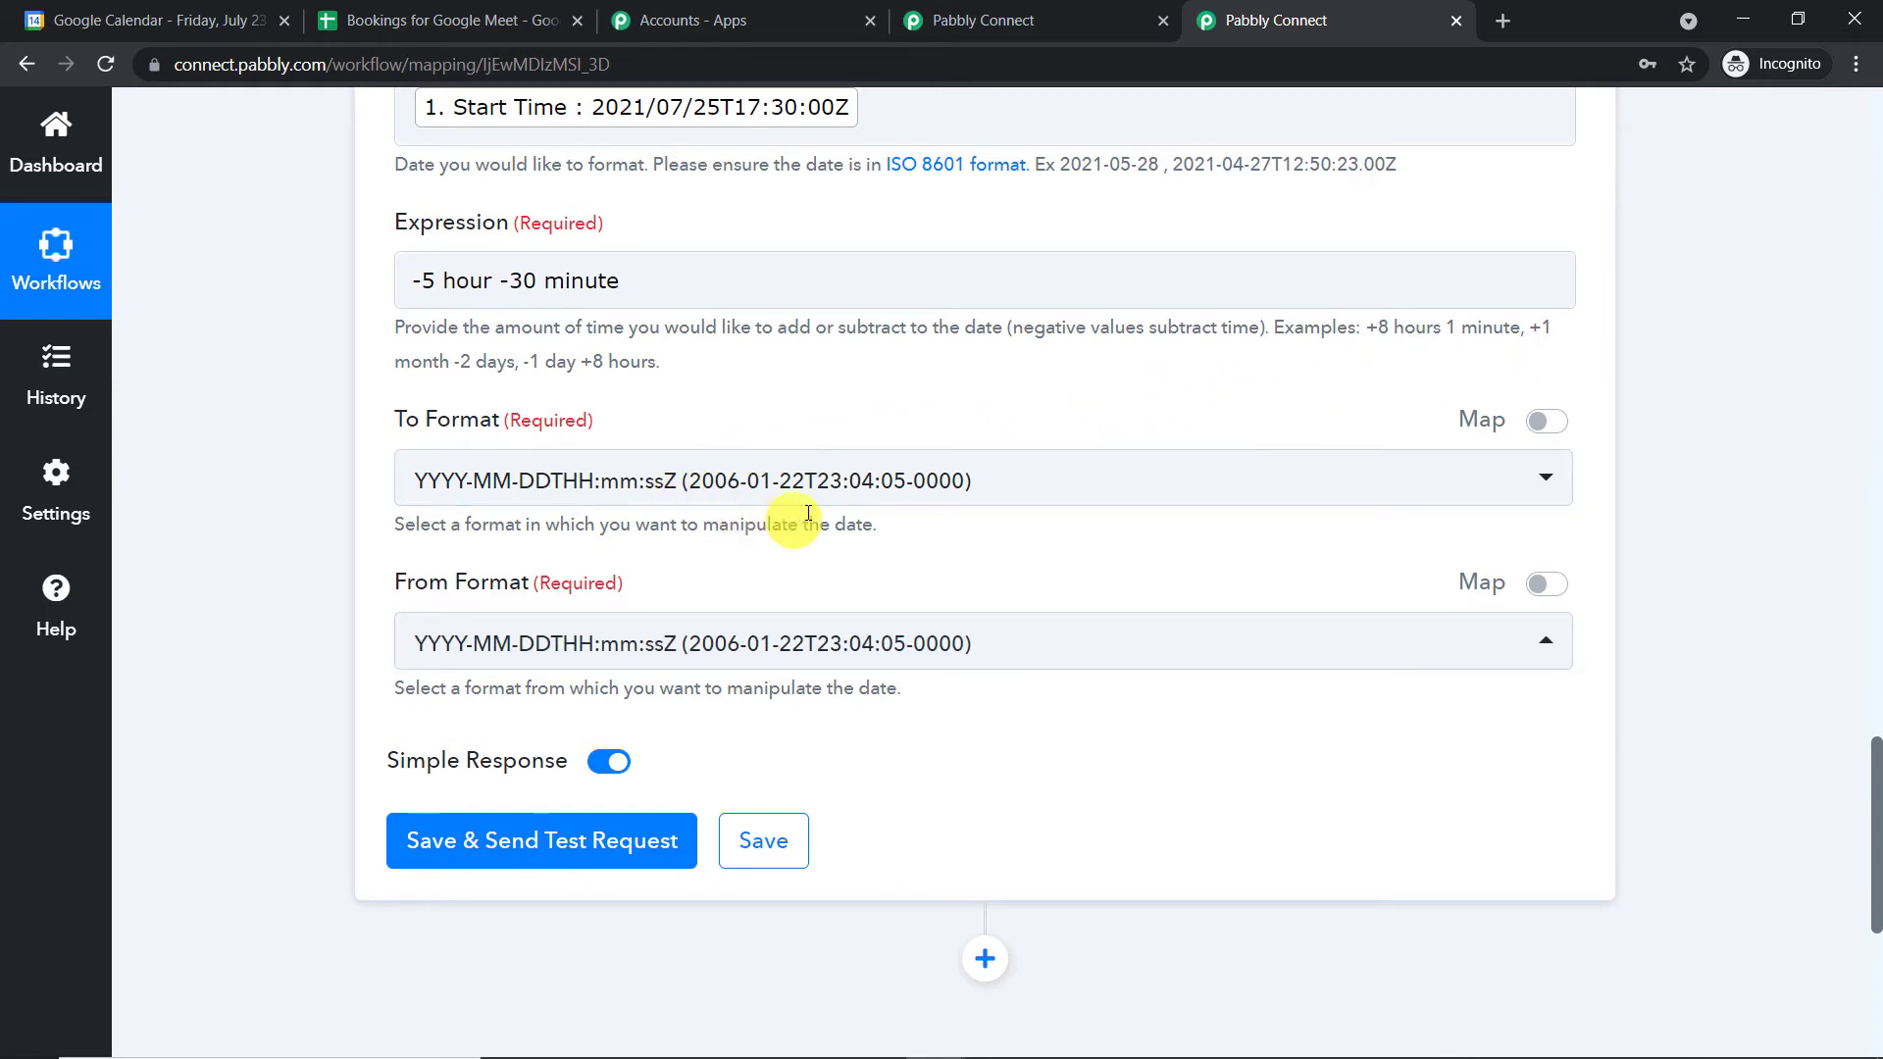
click(861, 501)
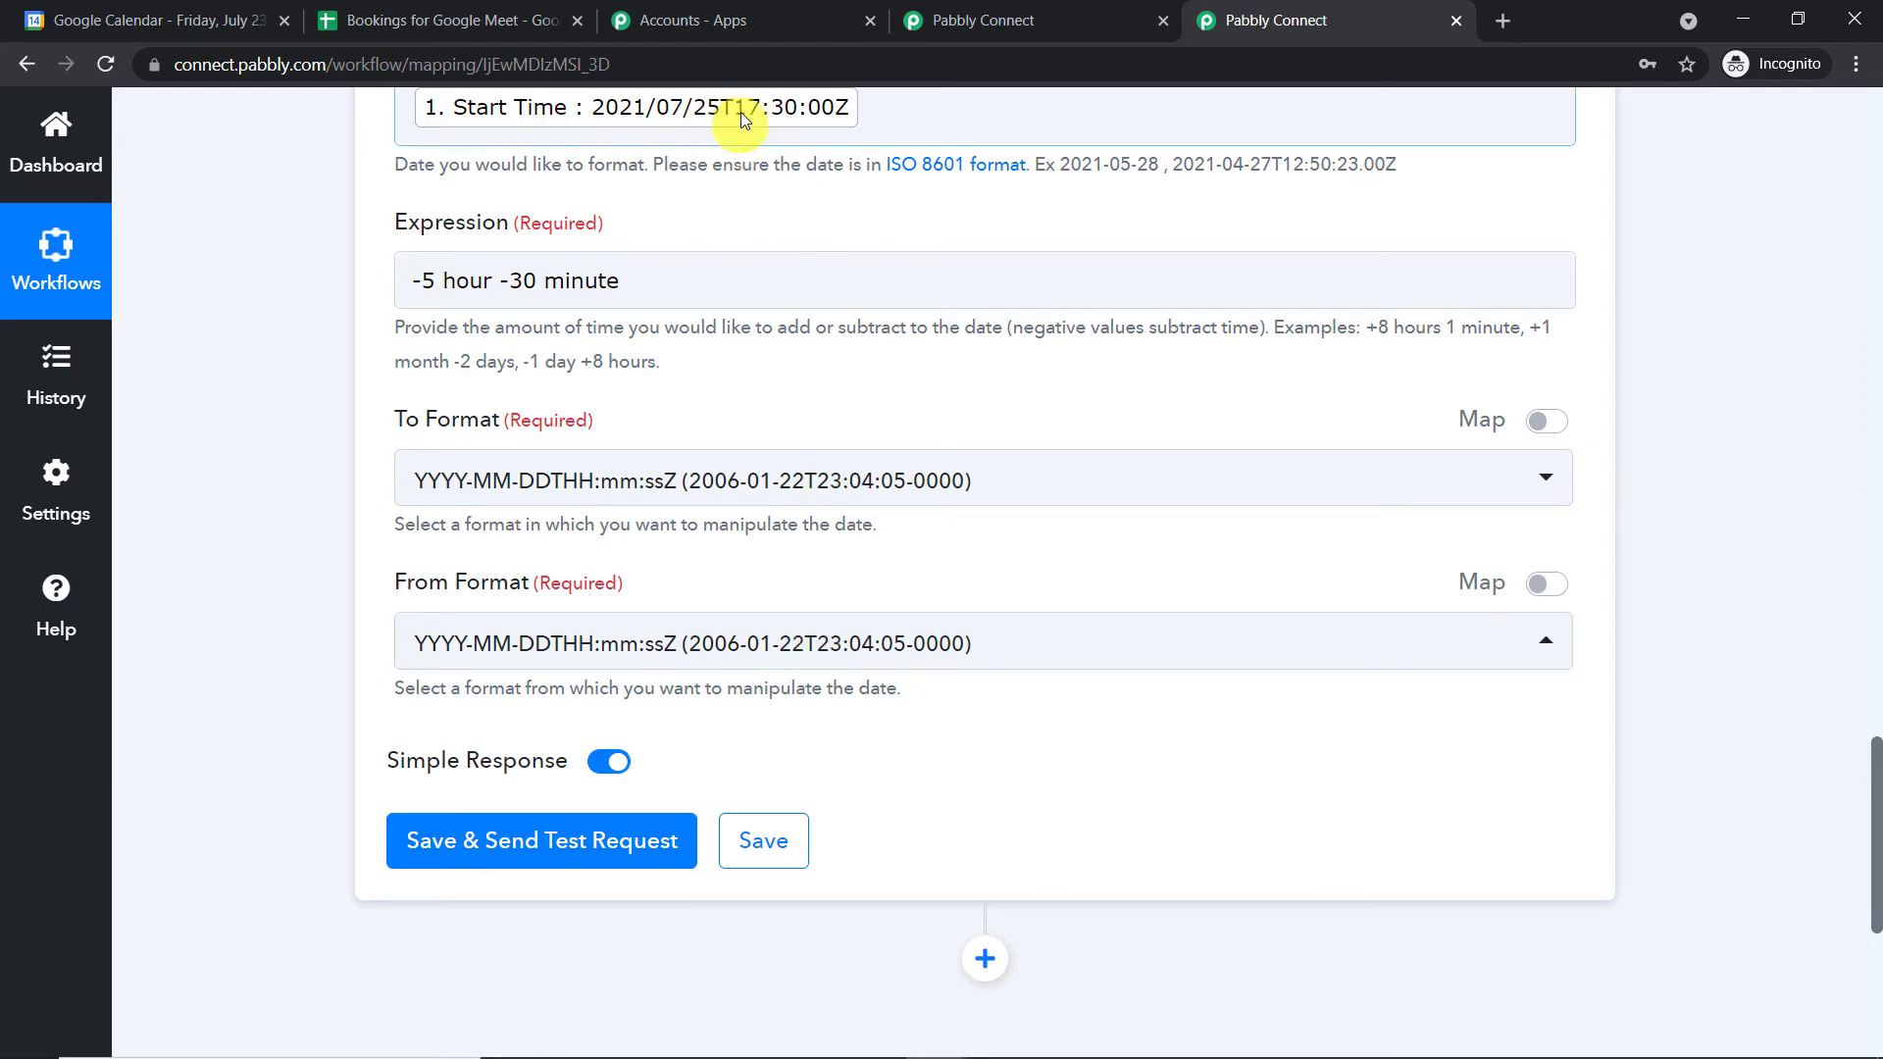
scroll(504, 526, down, 3)
Send a test request and confirm the Result reads 2021-07-25T12:00:00+00:00.
click(513, 593)
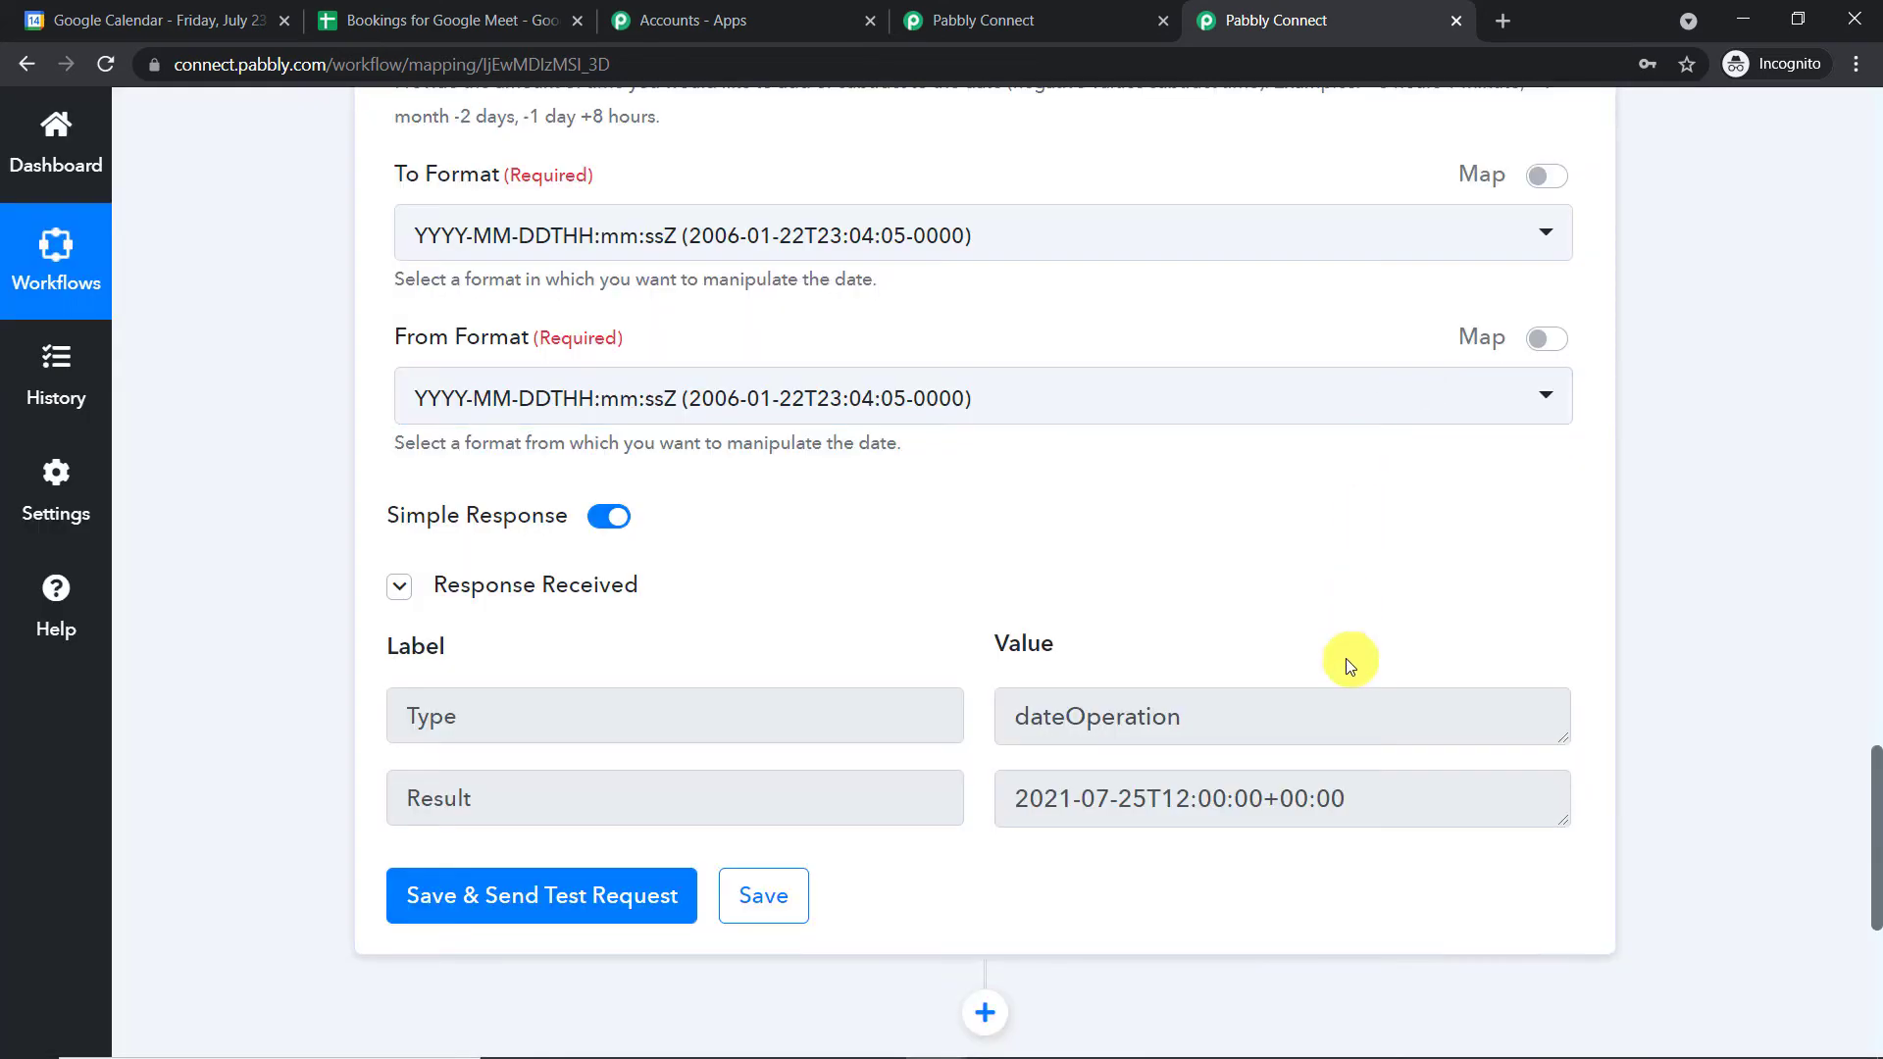
drag(1370, 799, 999, 812)
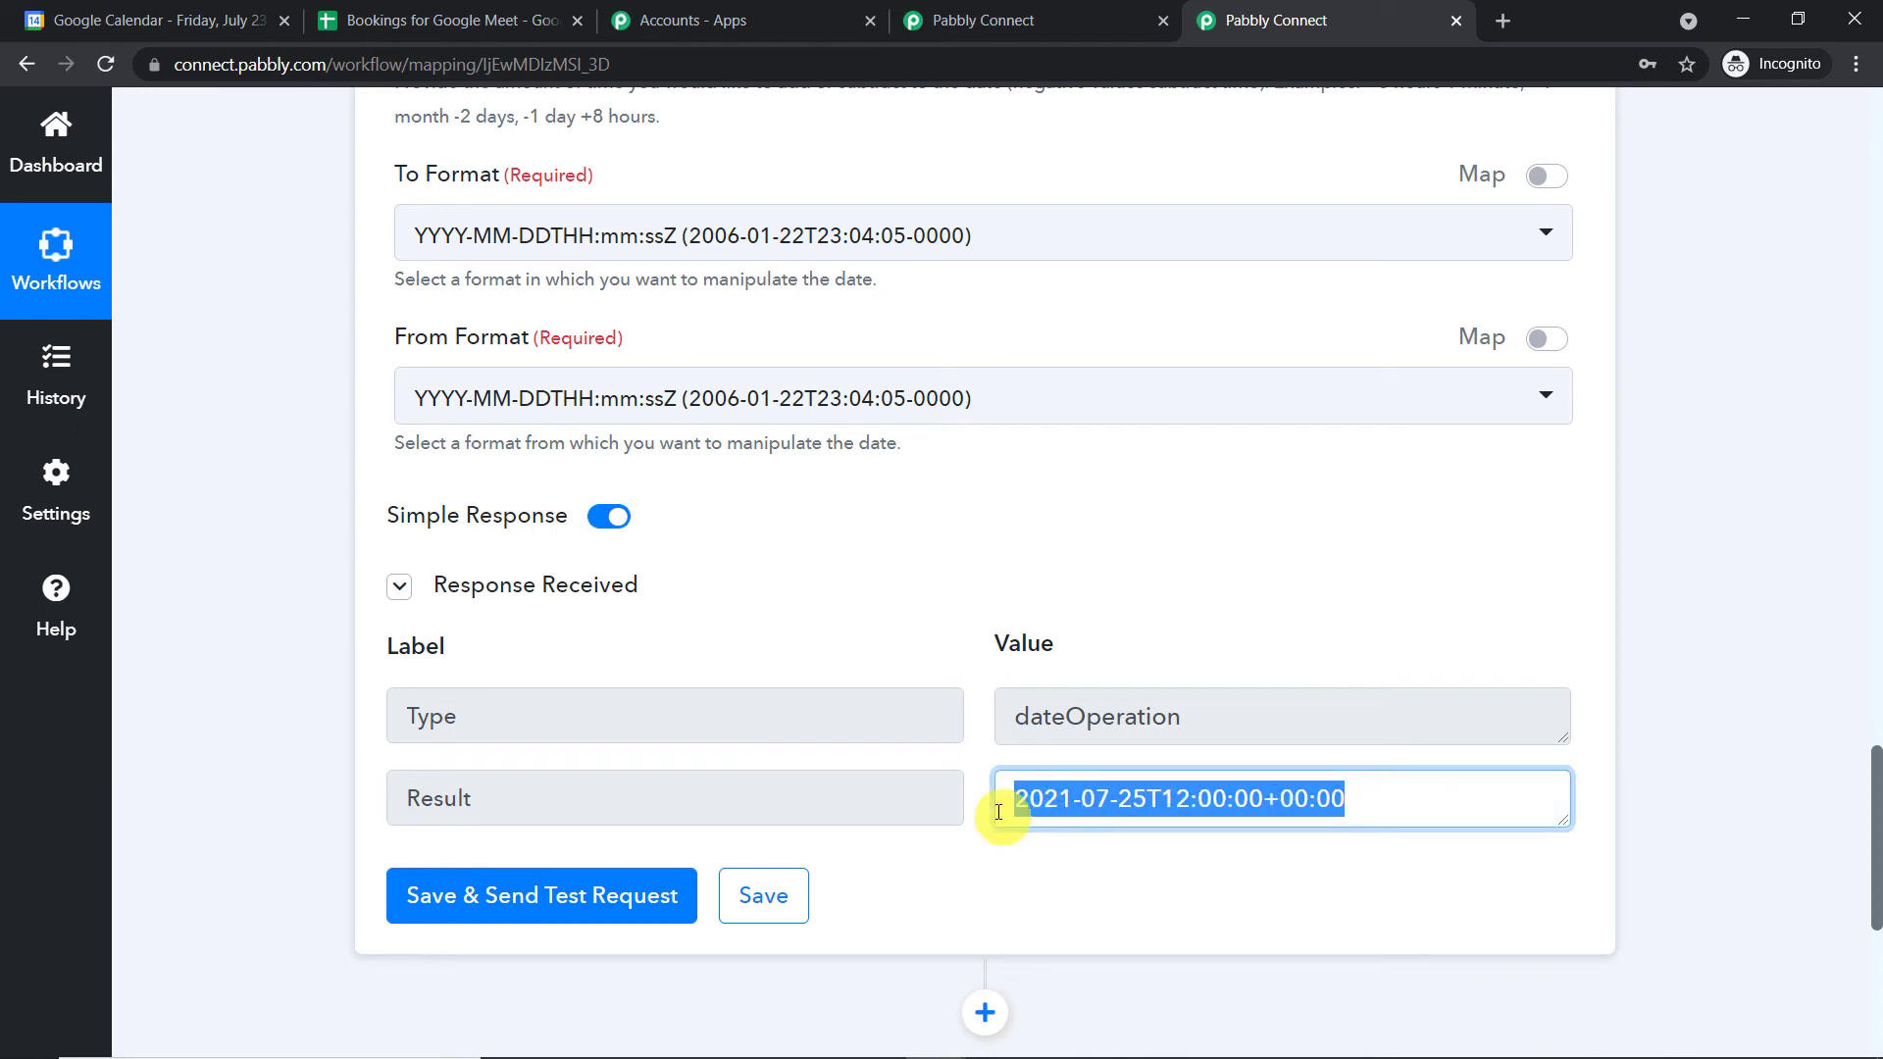
scroll(1383, 549, down, 1)
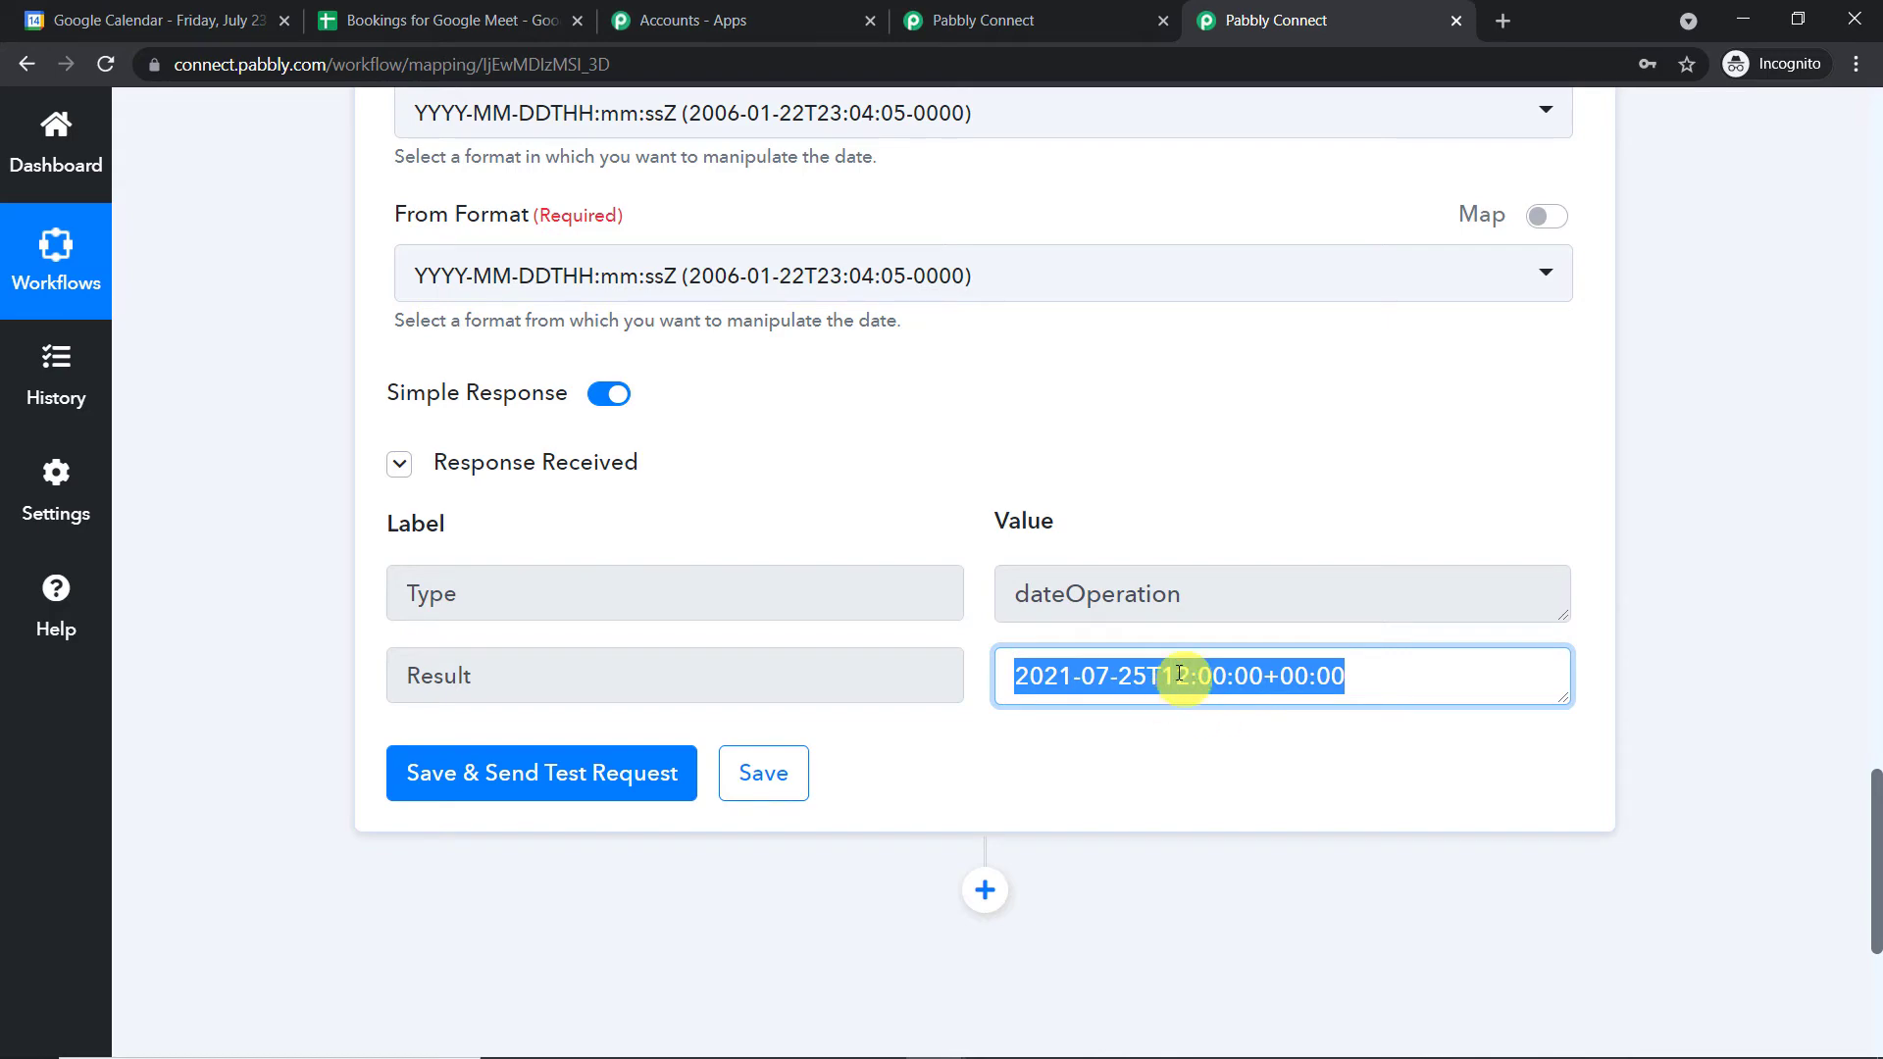
scroll(1263, 637, up, 5)
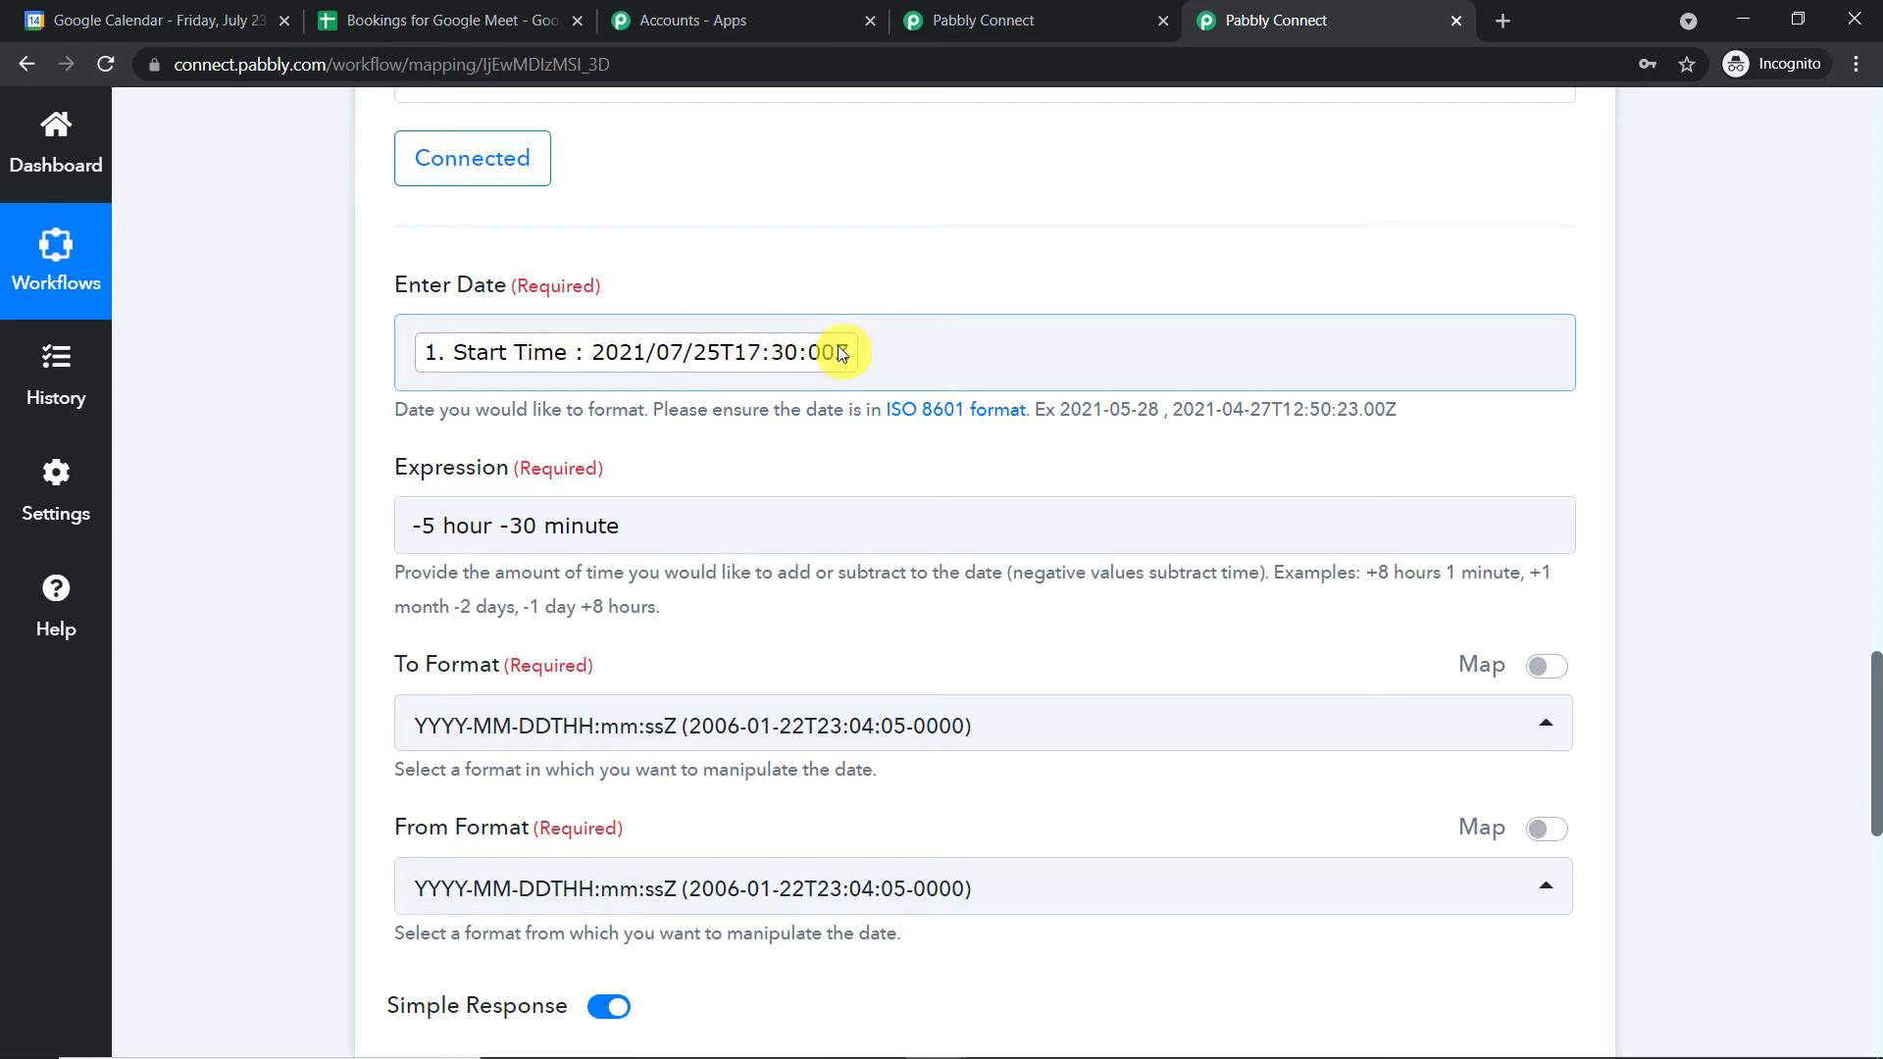
scroll(863, 392, down, 6)
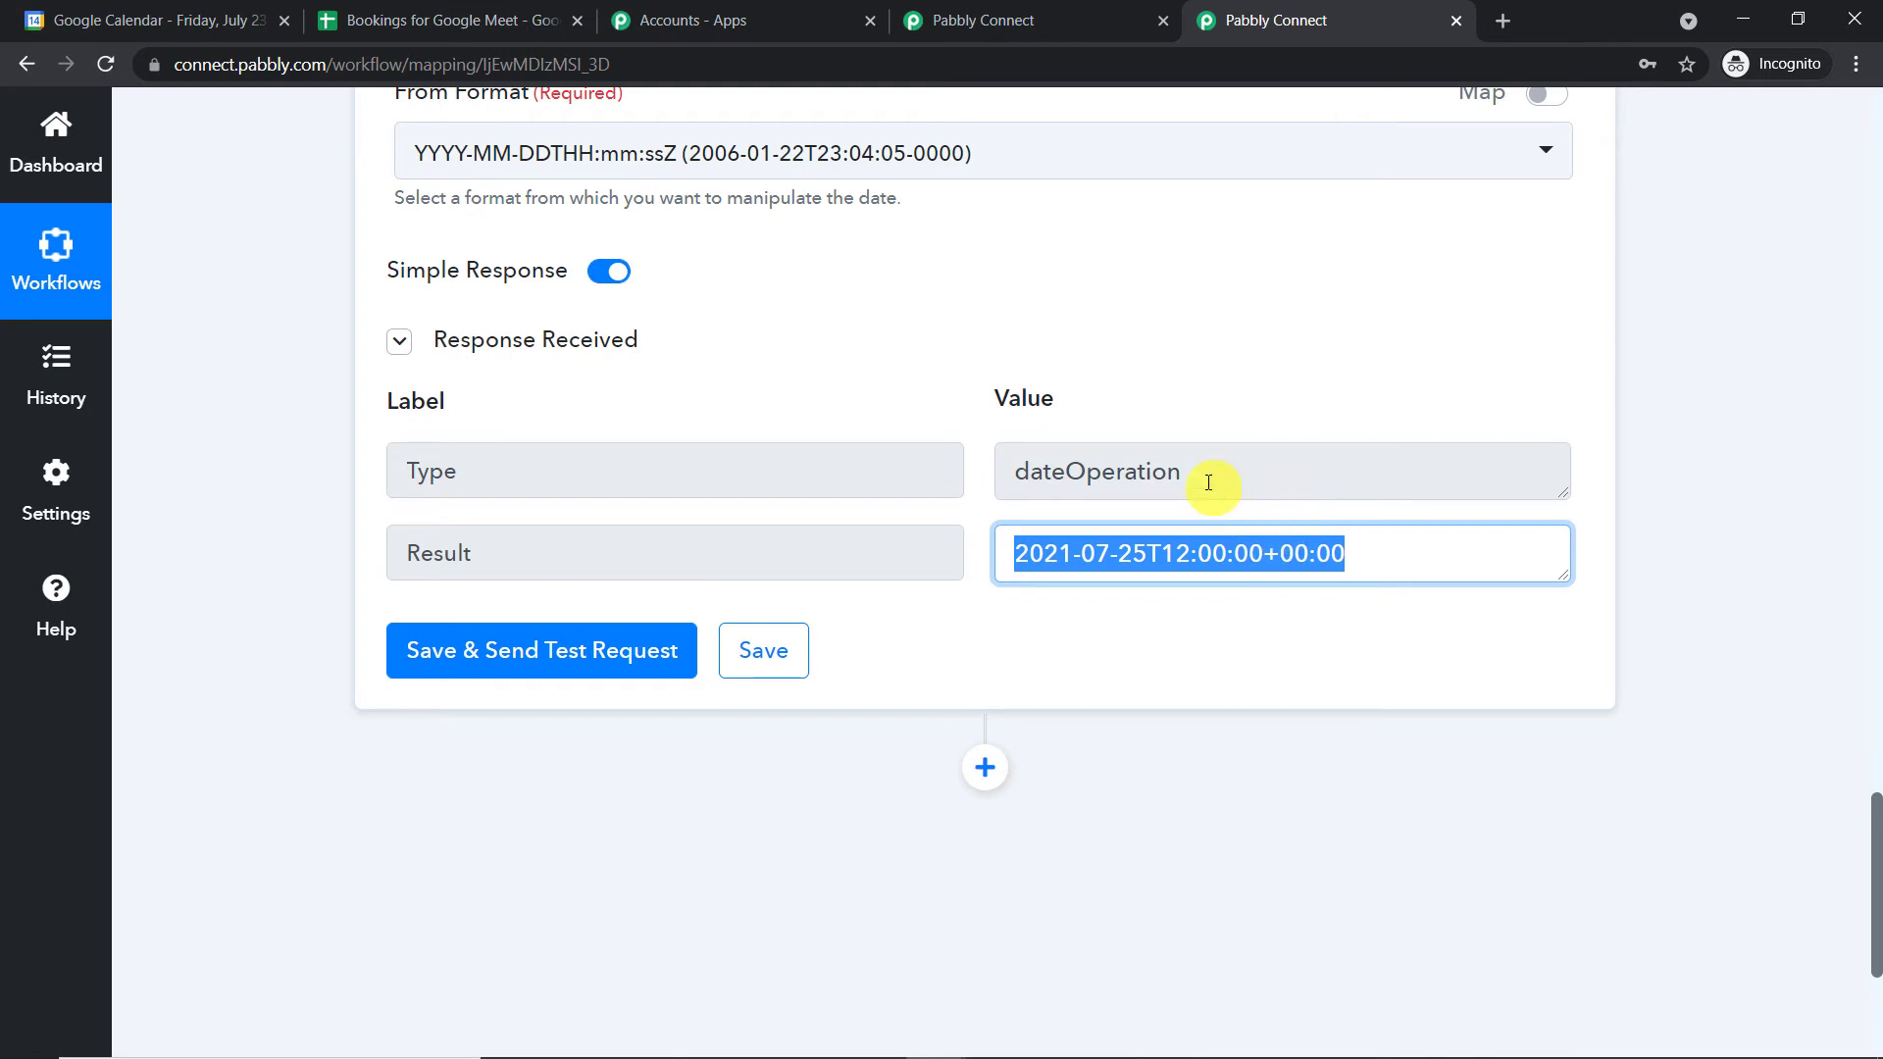
scroll(1210, 483, down, 3)
Below the first date step, add a Date/Time Formatter step with Add/Subtract Time, searched via 'date', and connect it.
click(983, 402)
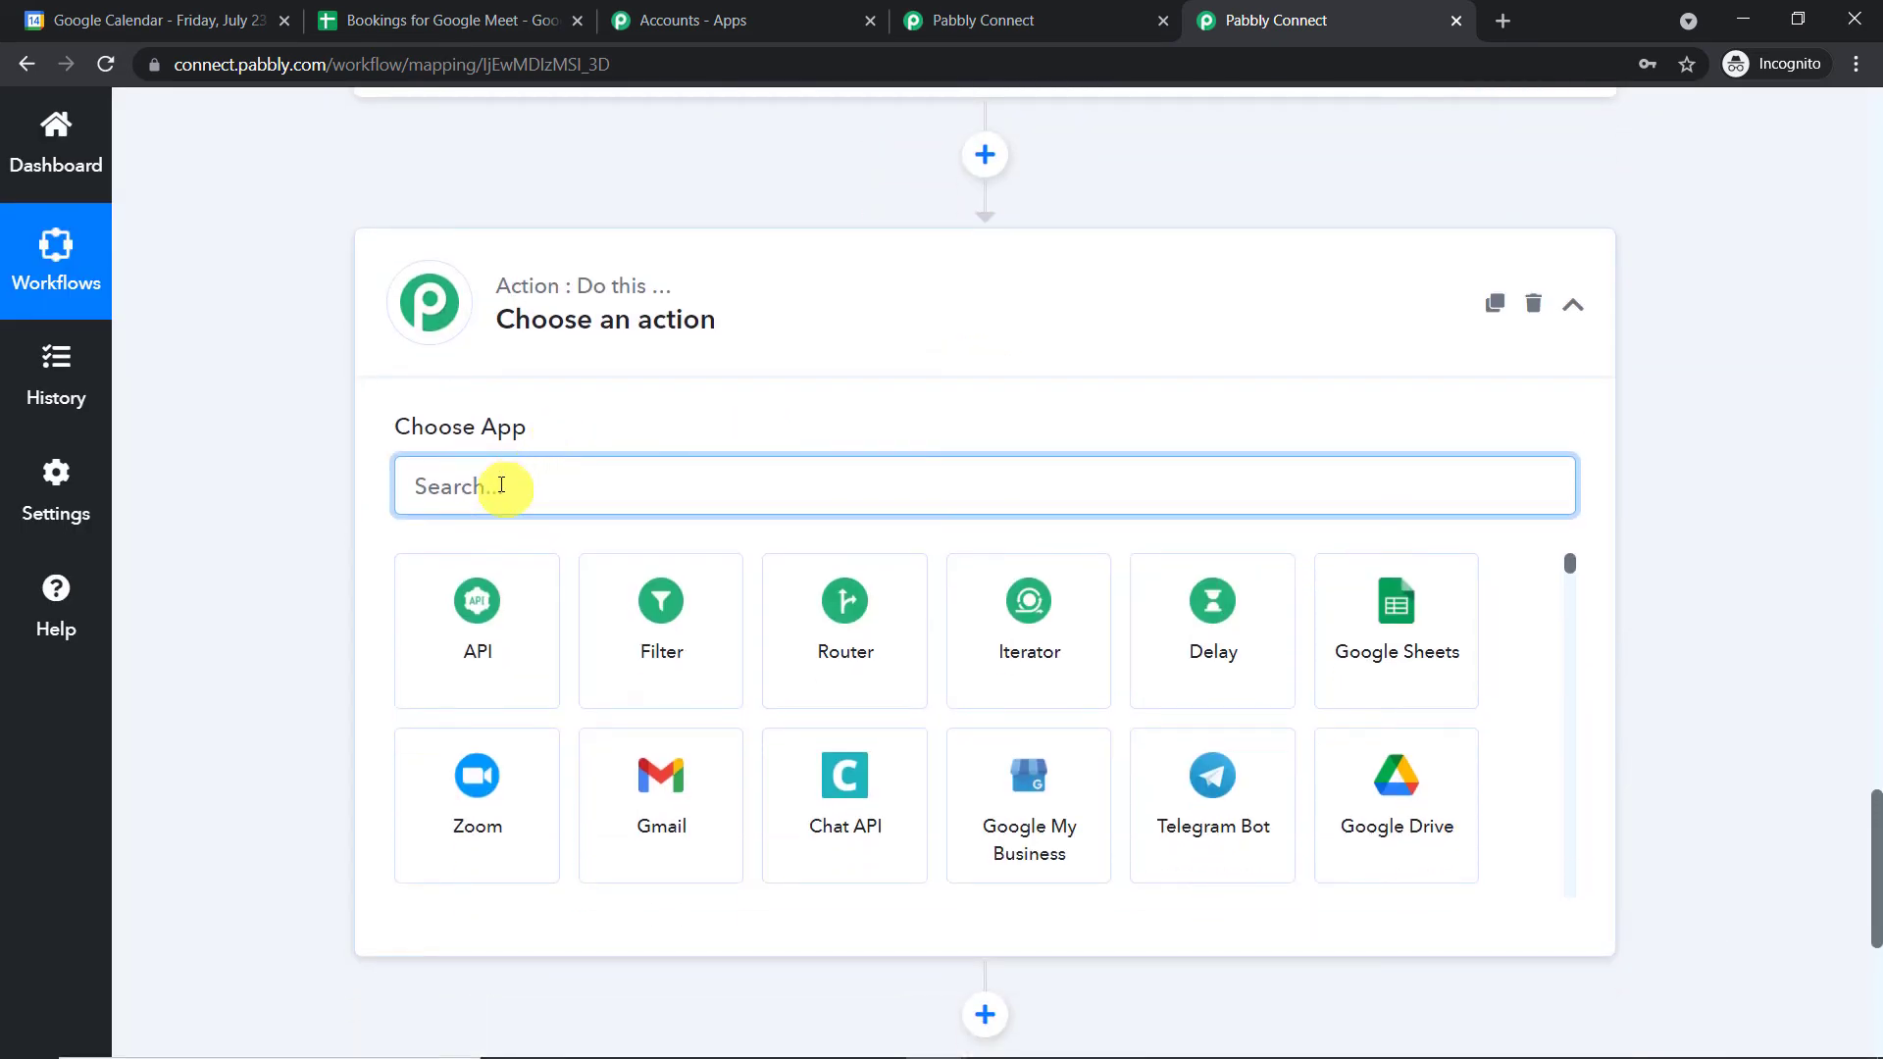
text(date)
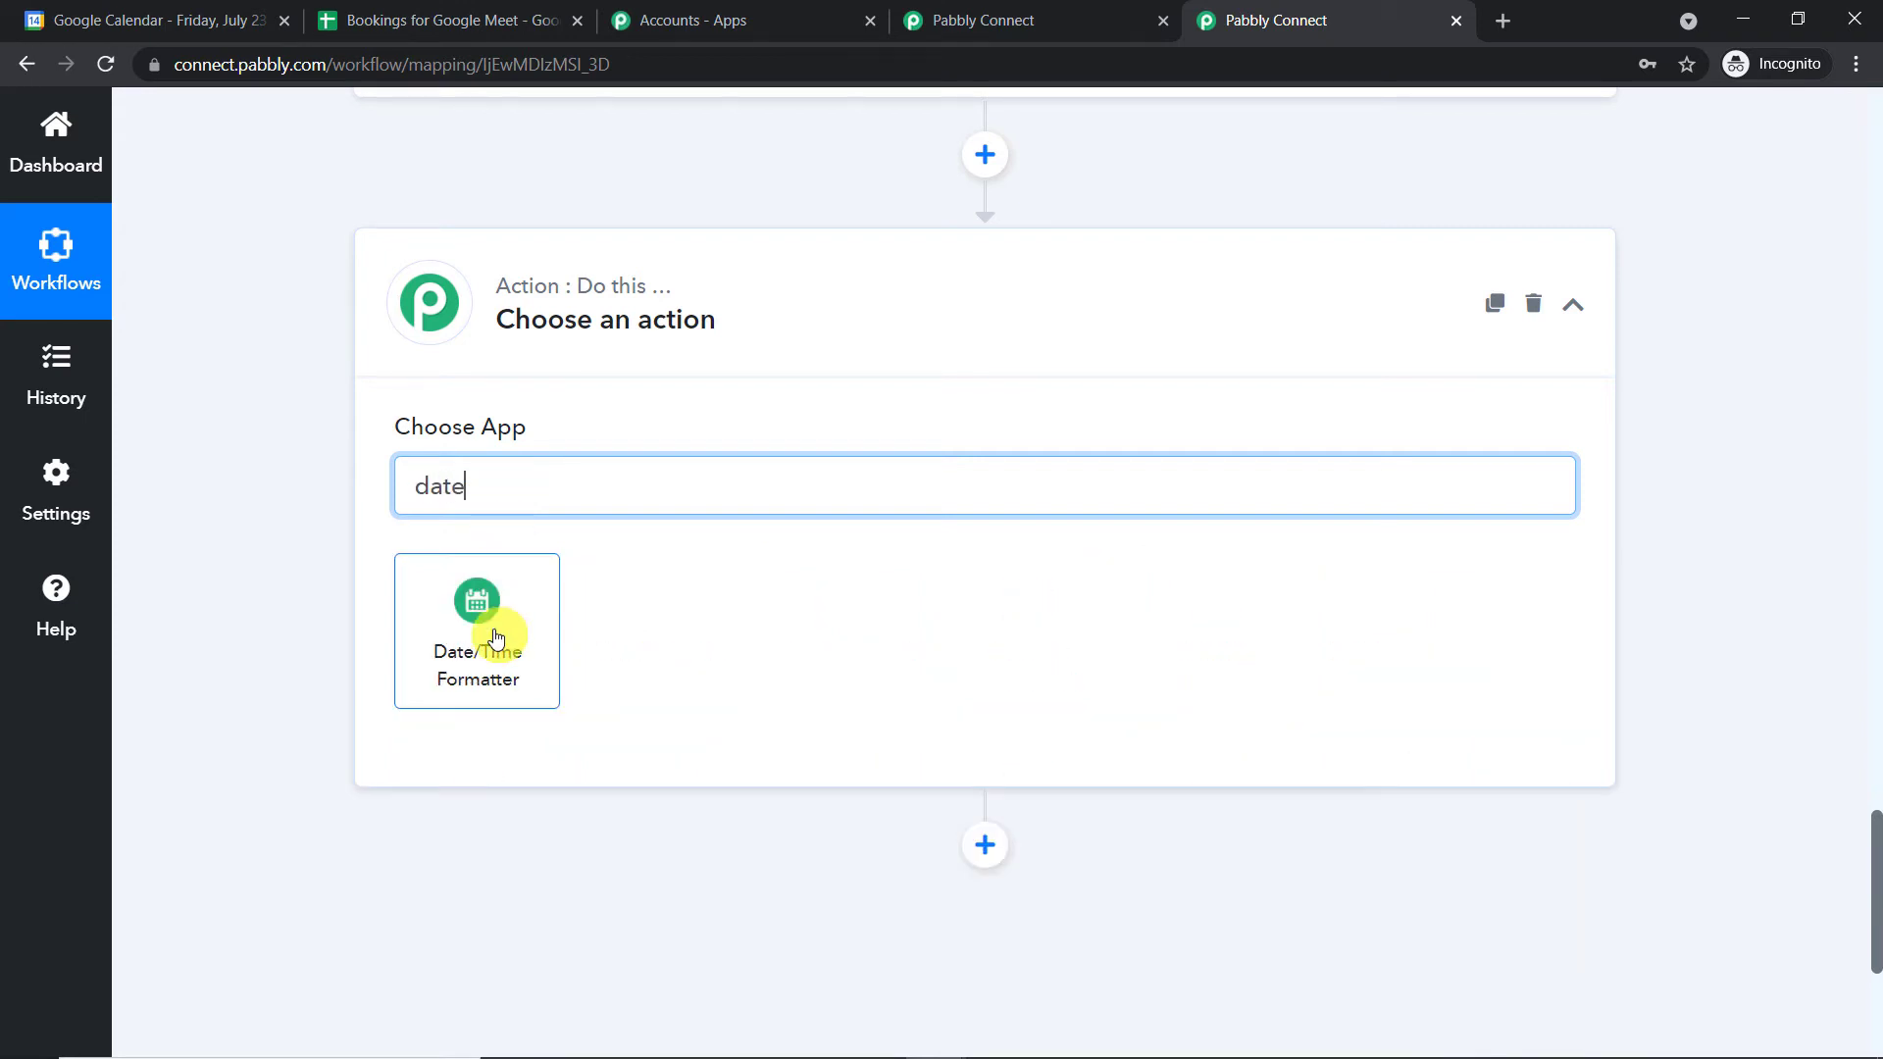
click(493, 620)
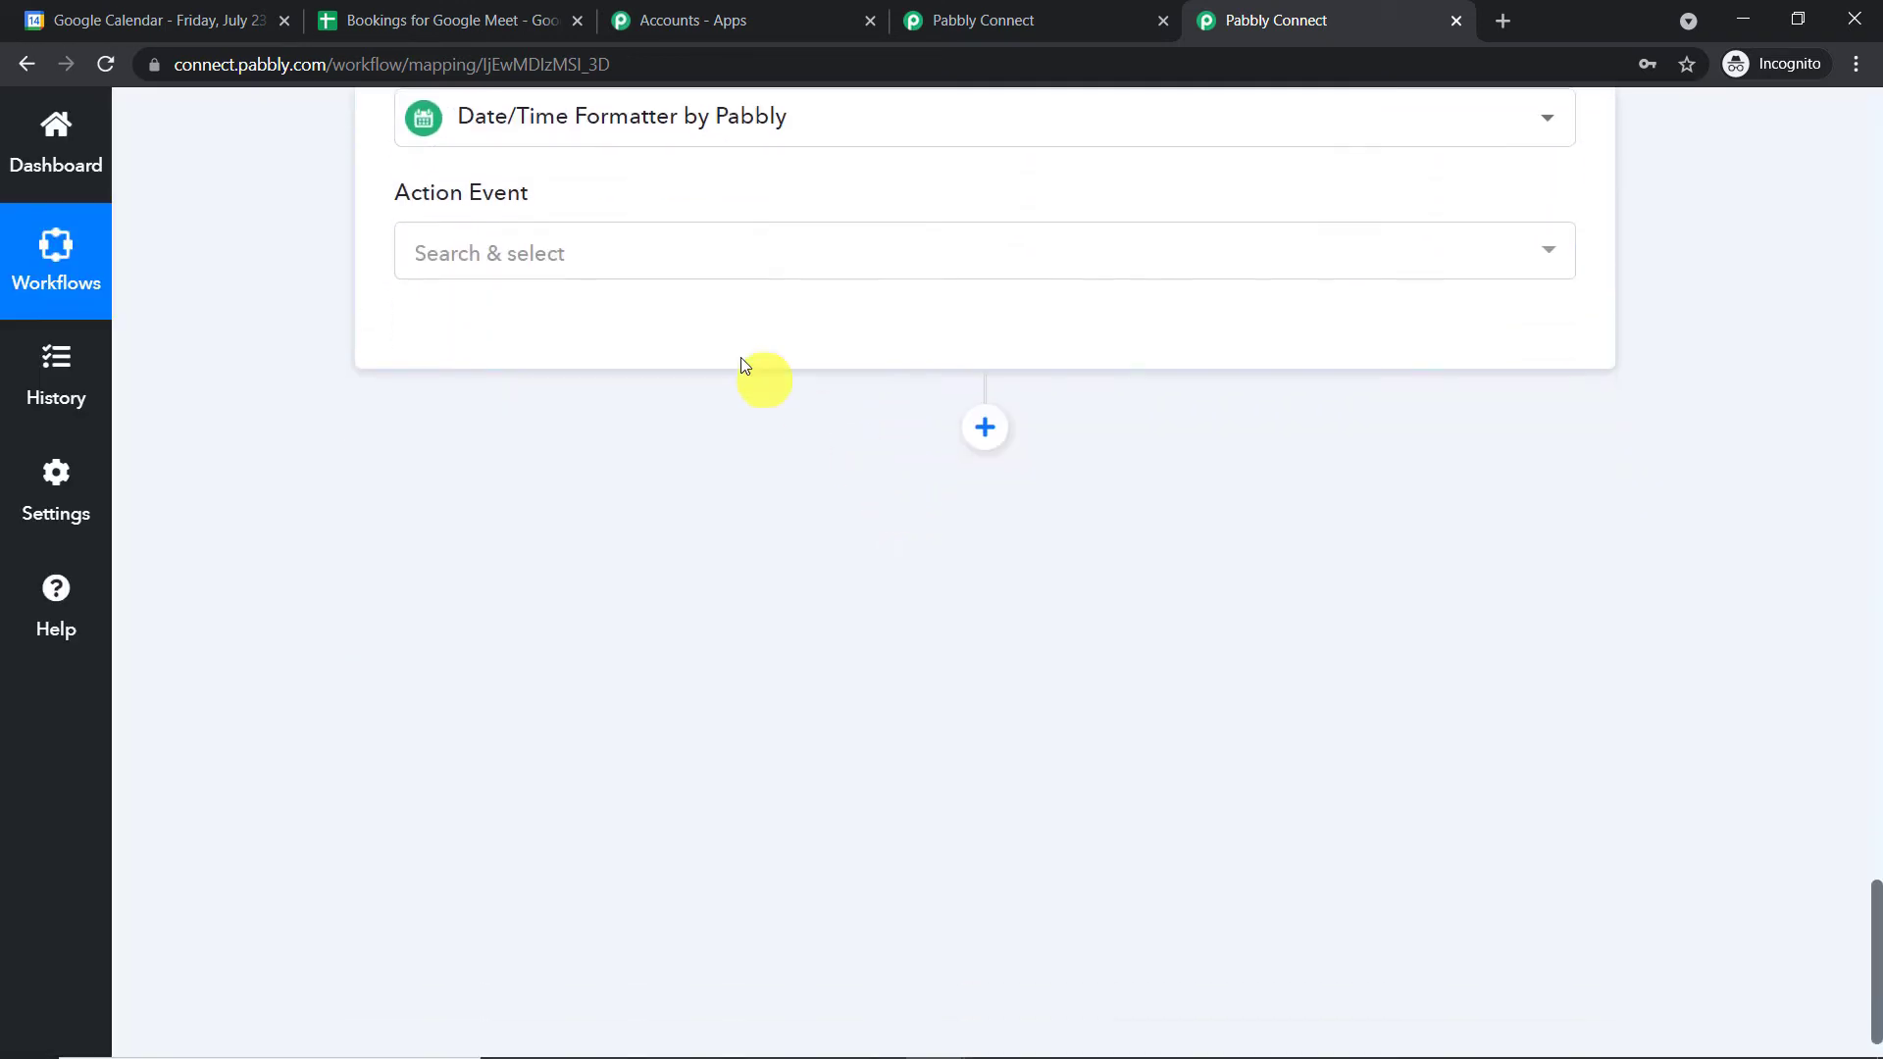
click(639, 251)
click(657, 417)
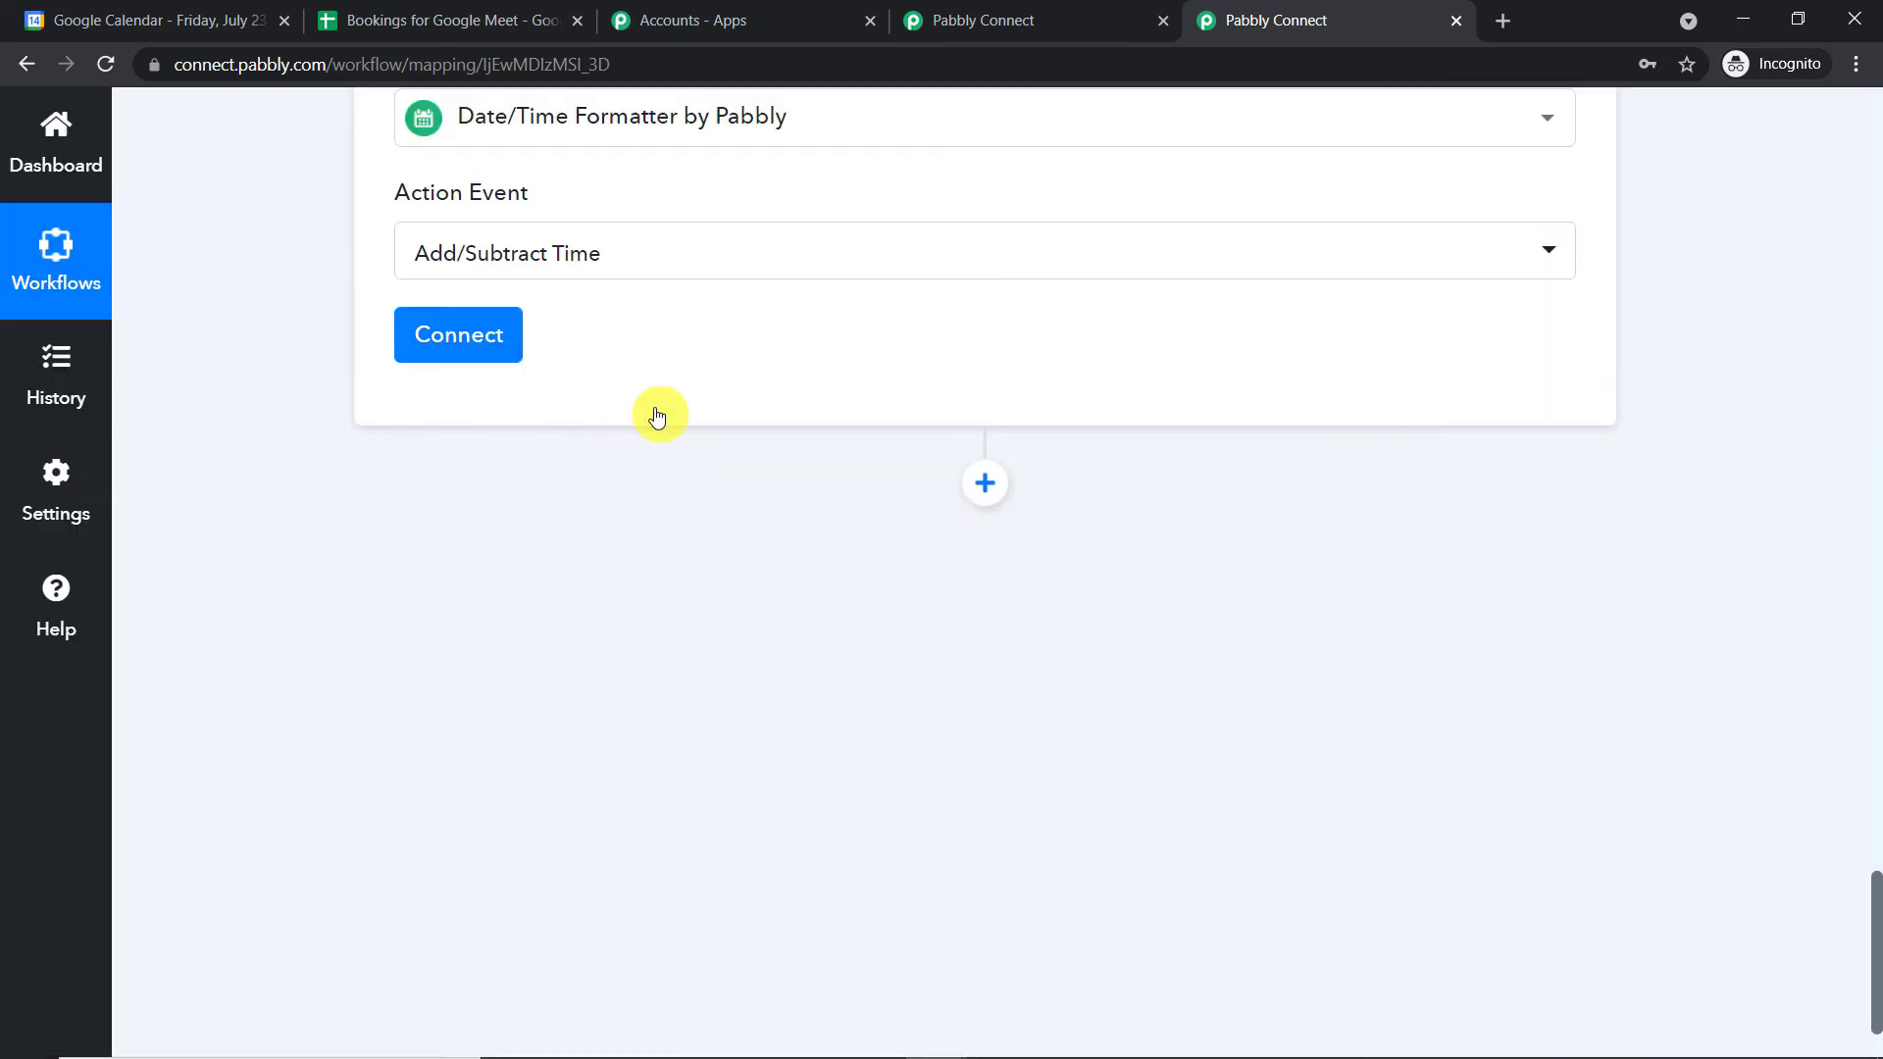
click(463, 331)
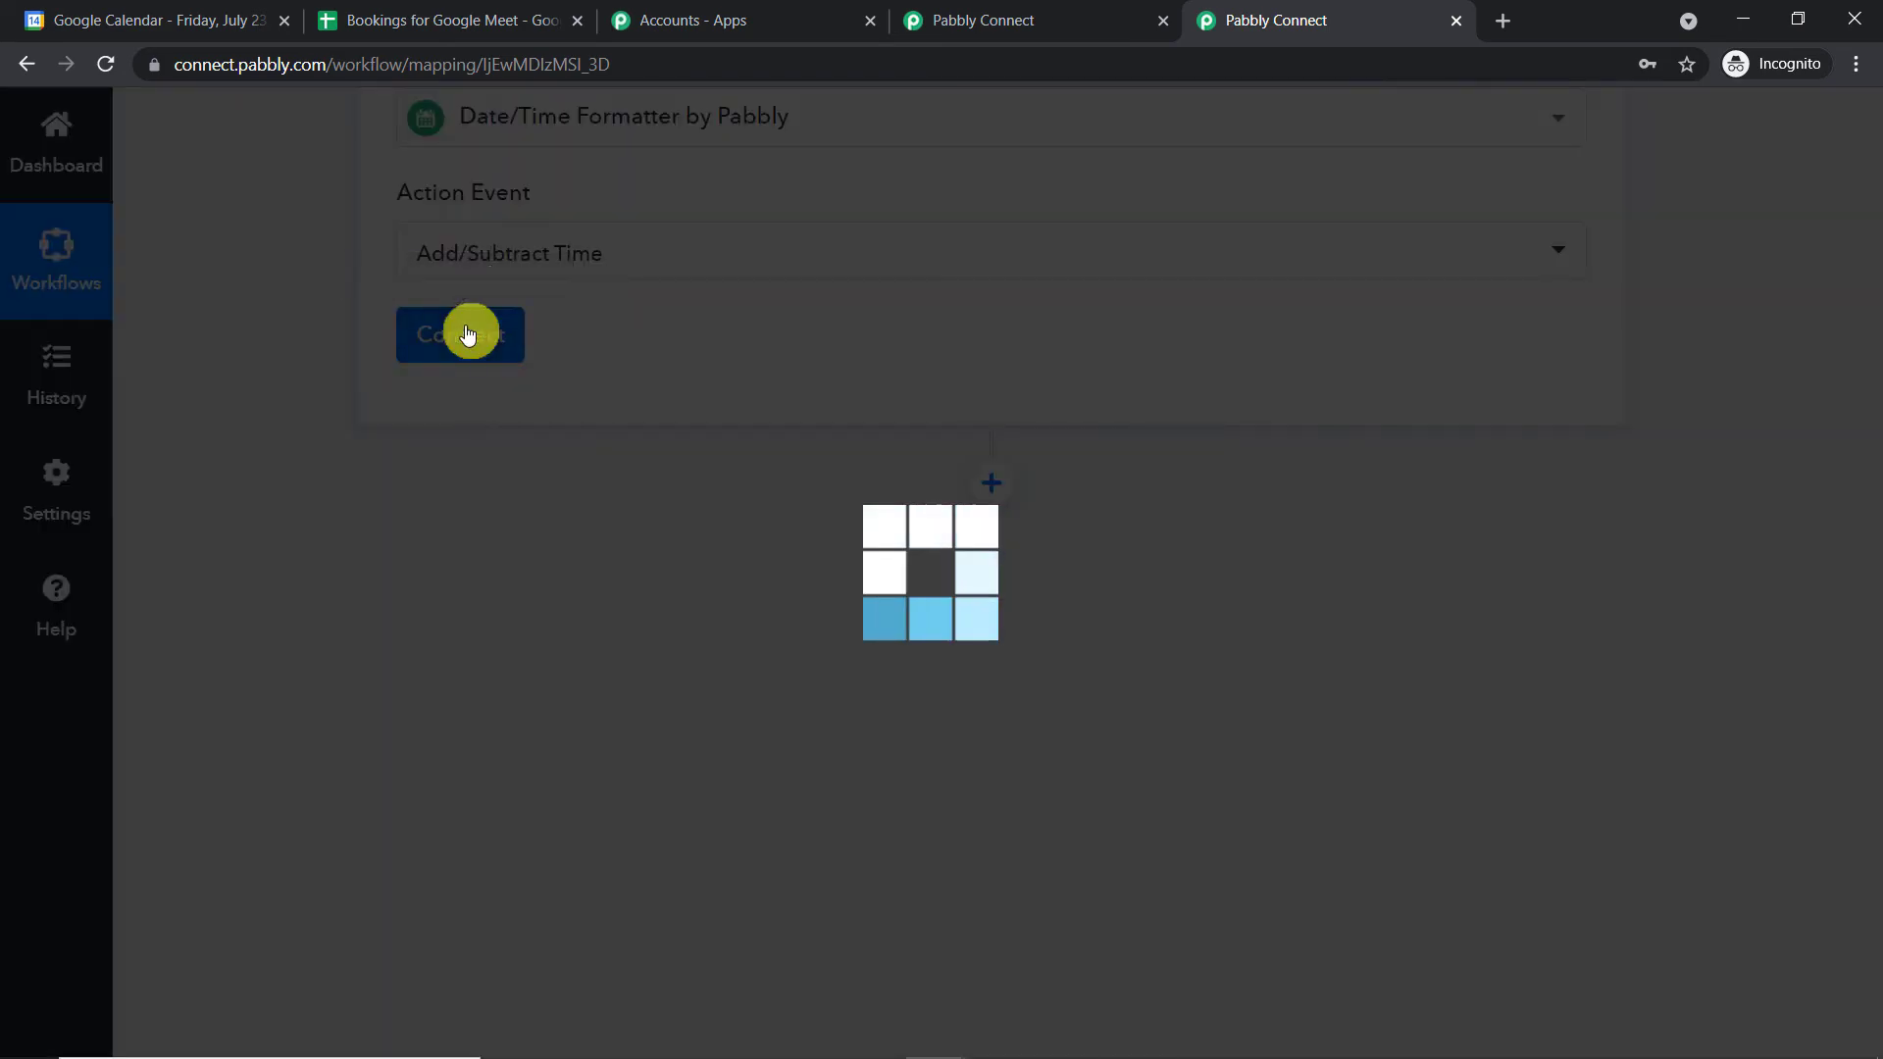
click(614, 500)
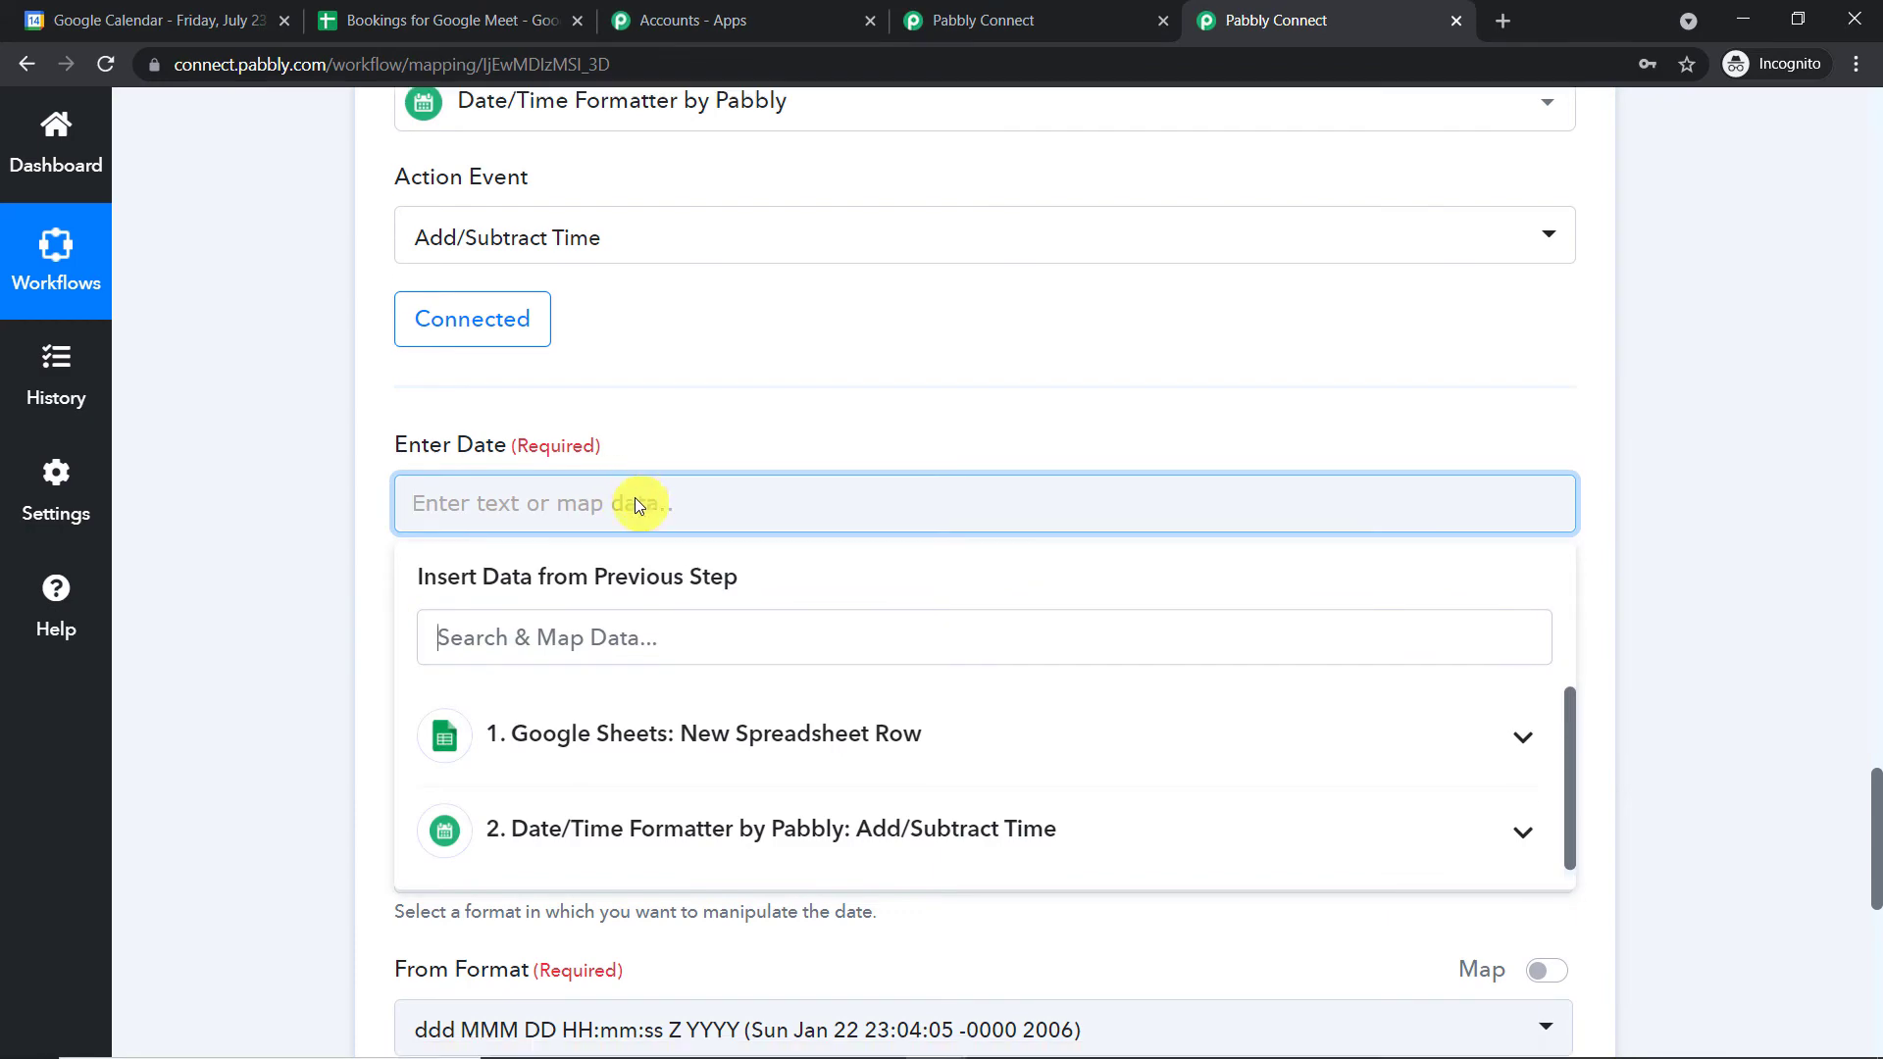
Map the sheet's End Time into the Enter Date field.
click(636, 506)
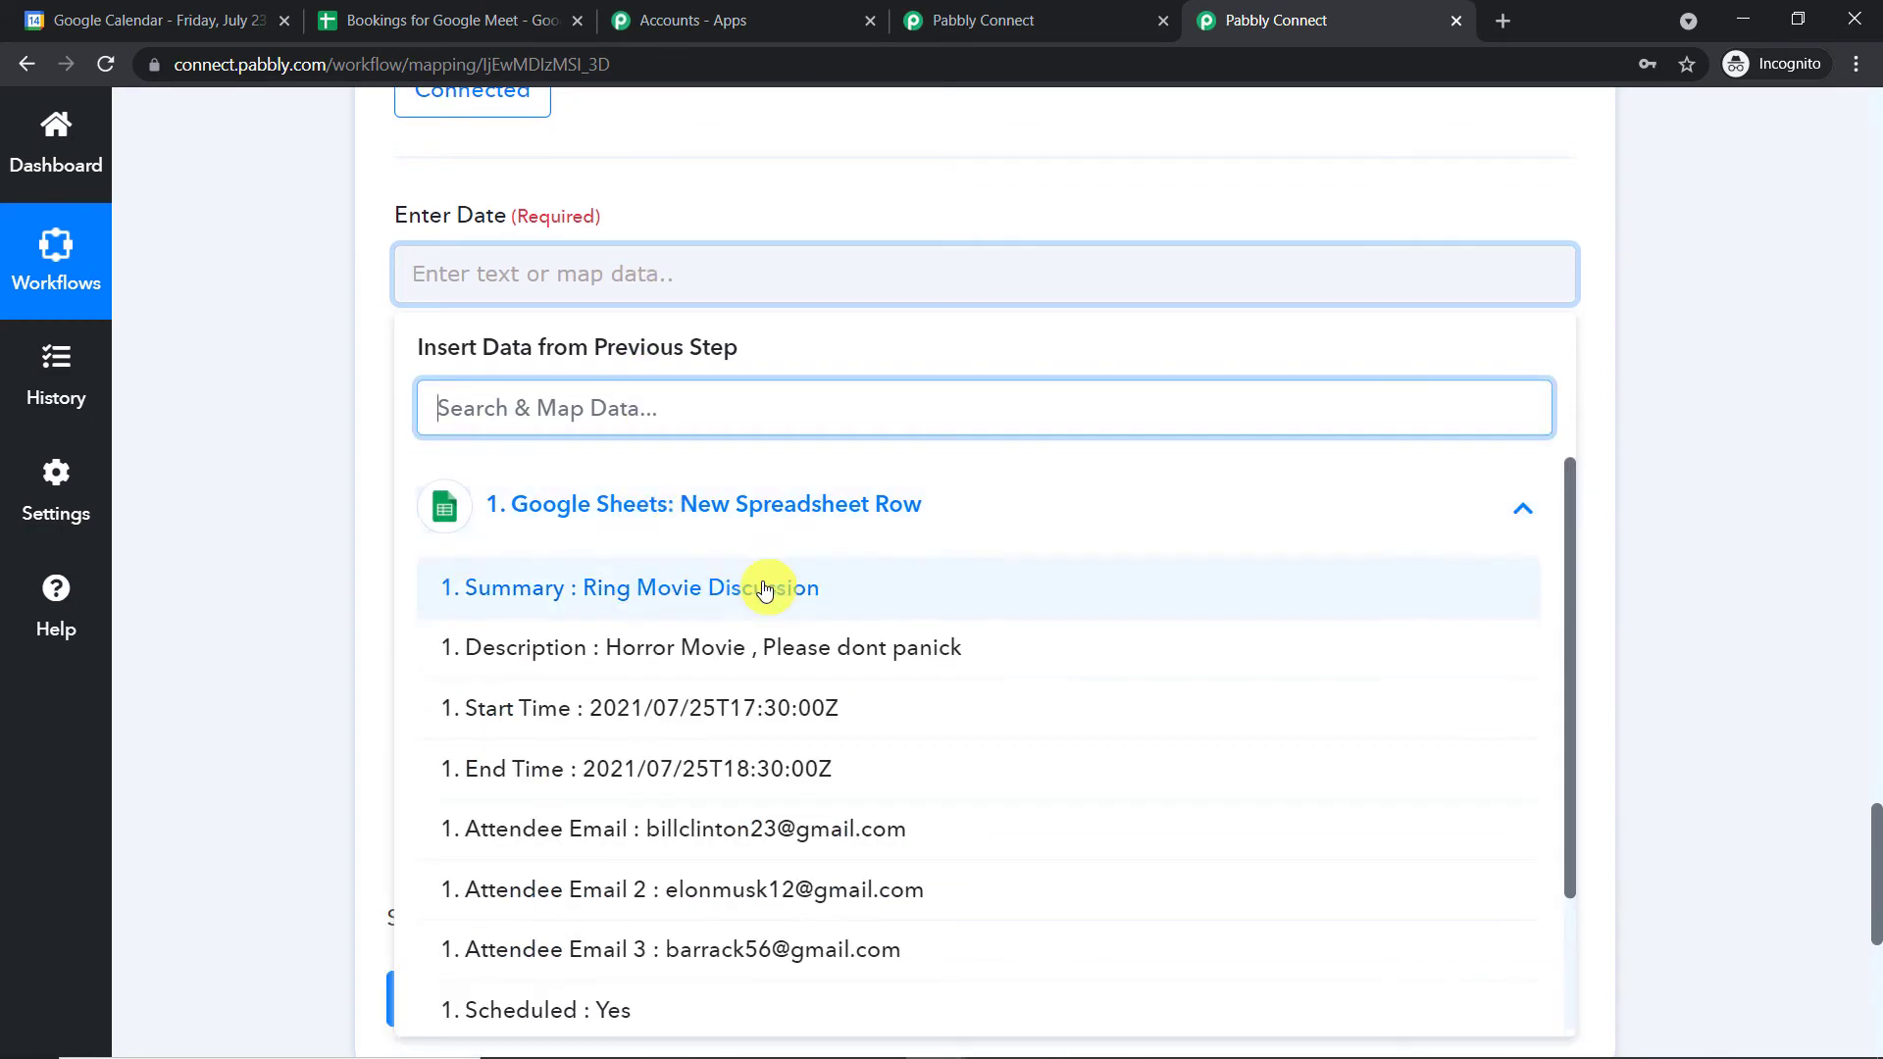
scroll(773, 594, down, 1)
scroll(781, 614, down, 1)
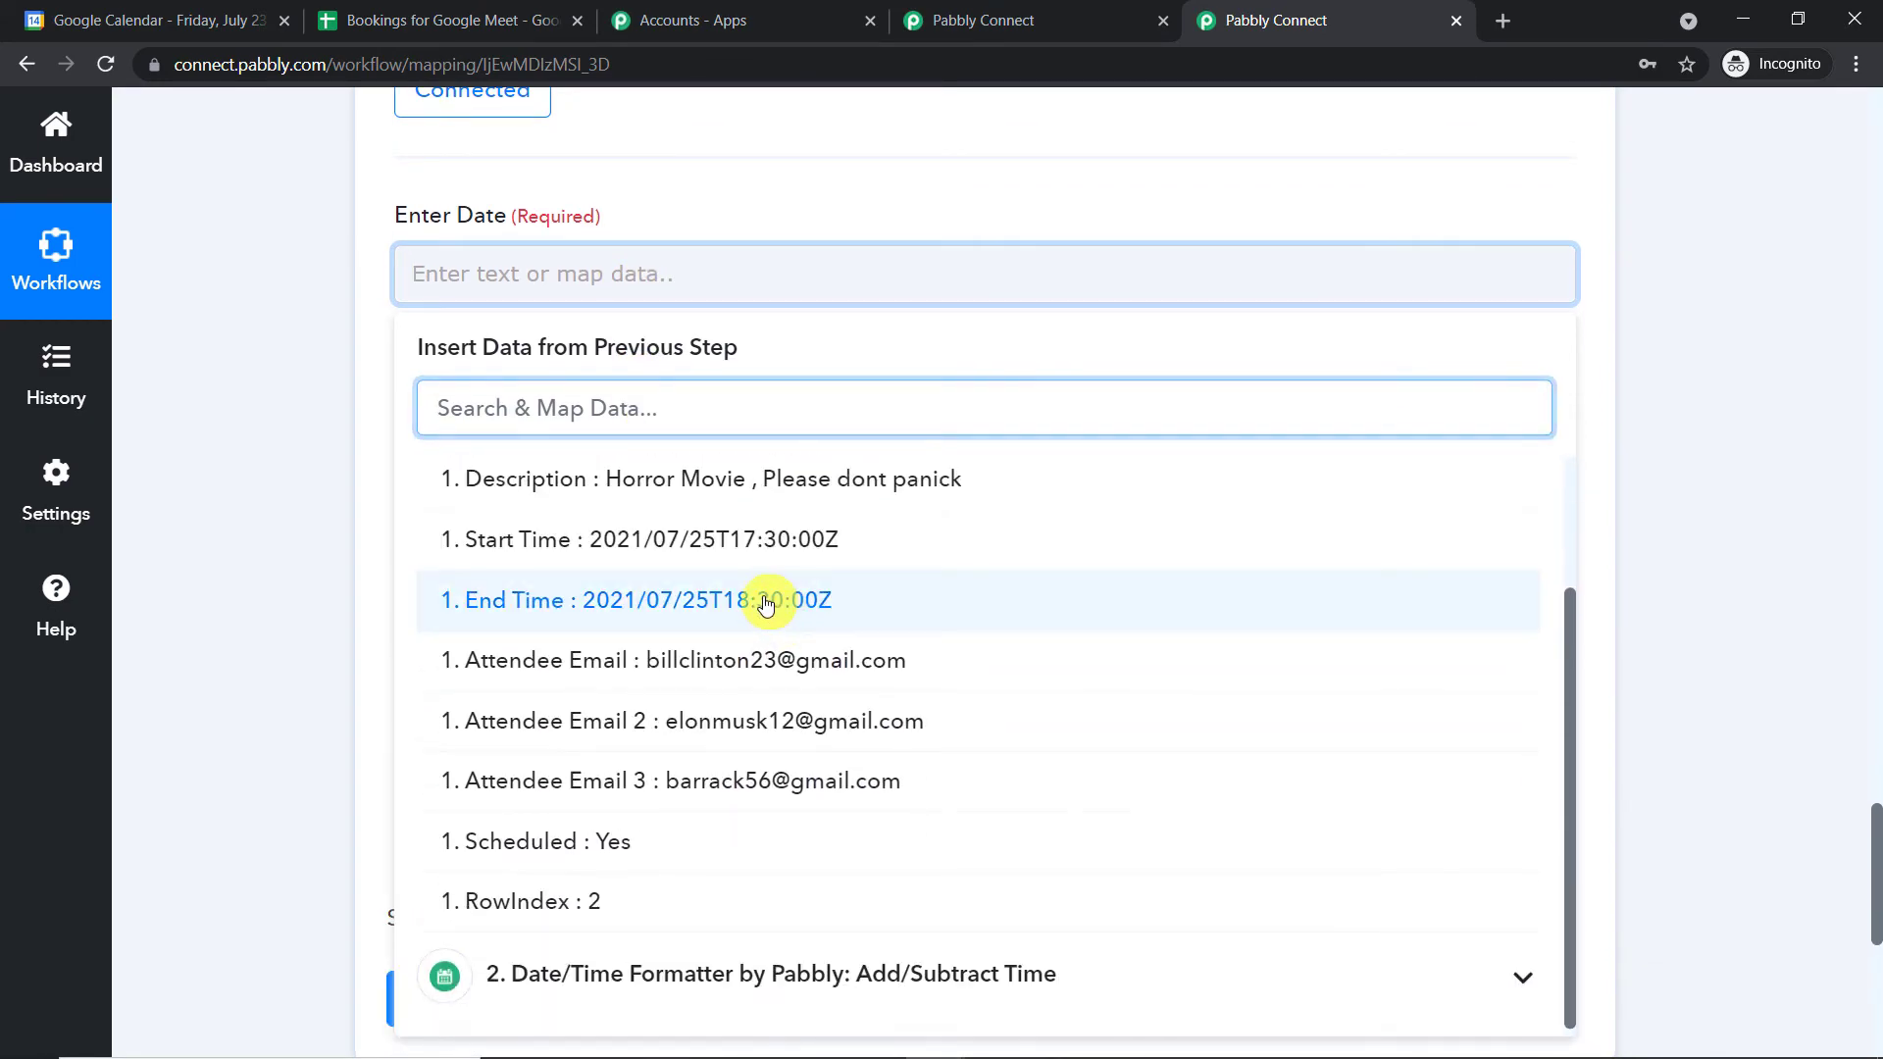
click(771, 602)
click(1011, 202)
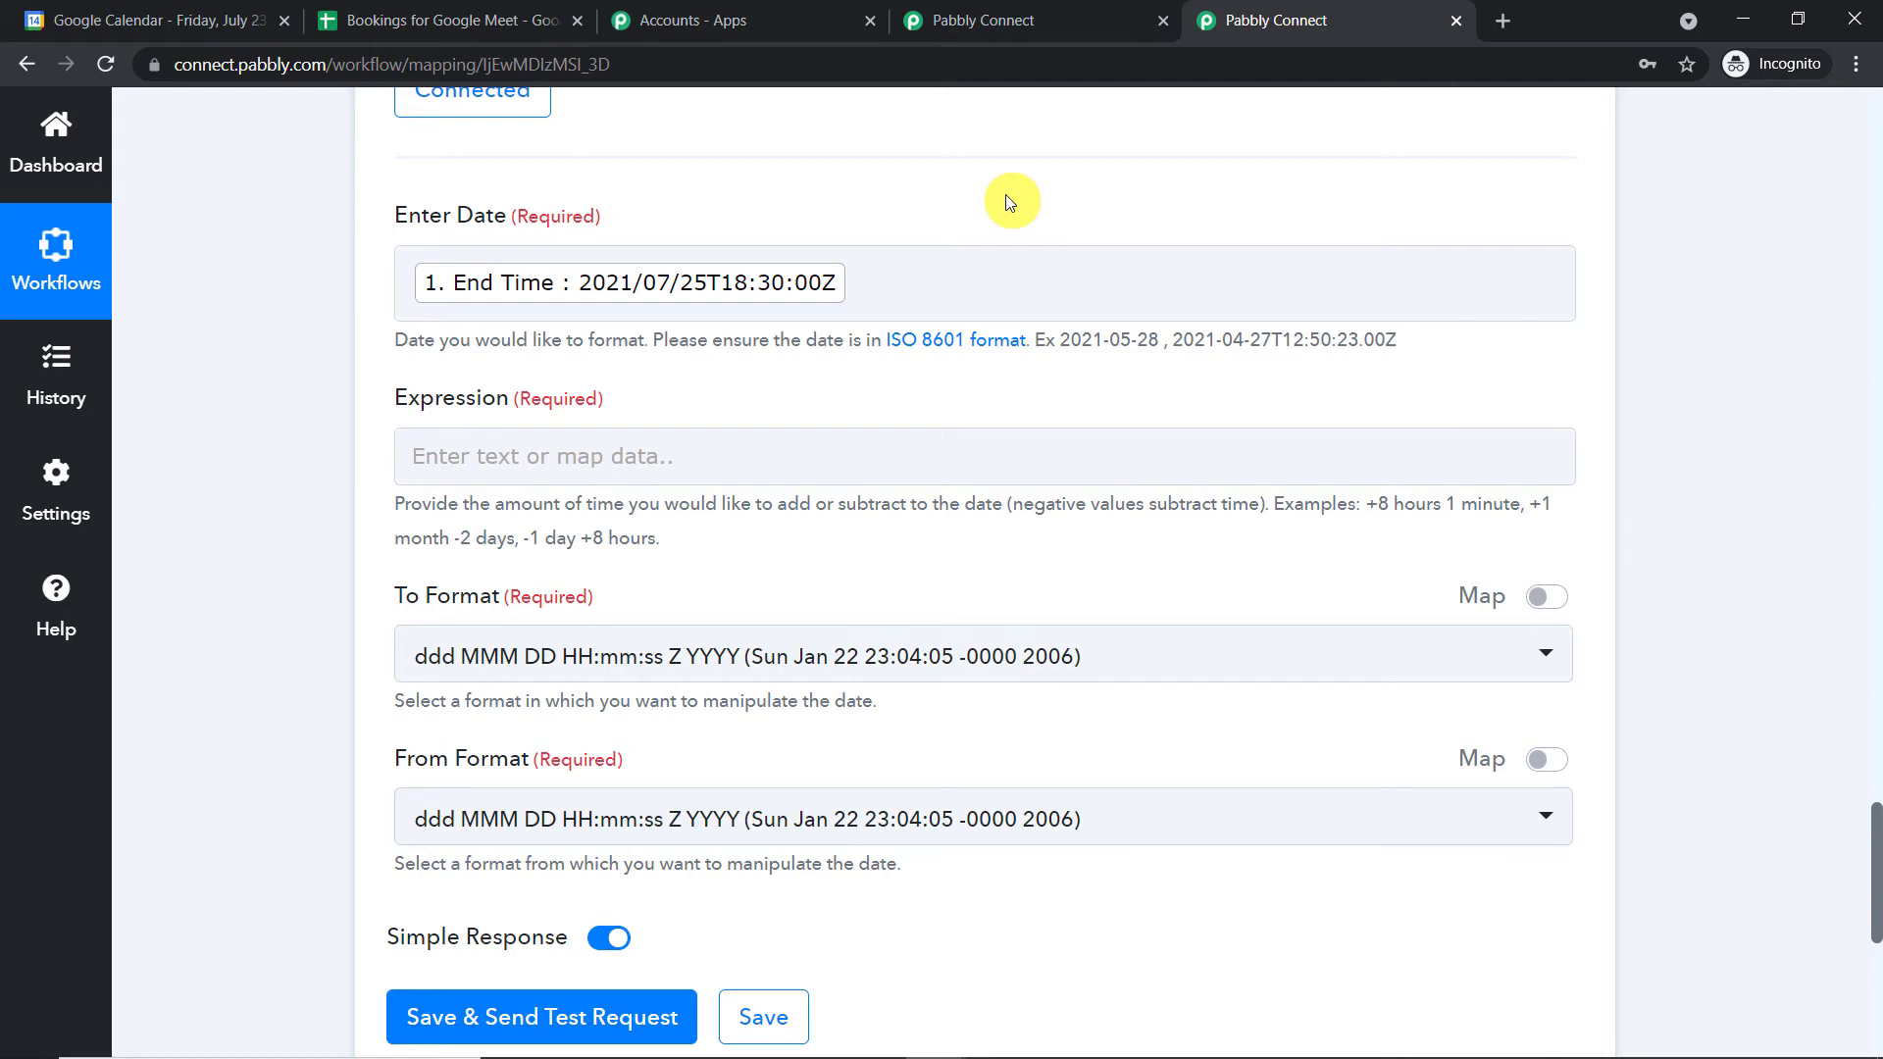
Copy the -5 hour -30 minute expression from the first date step into this step's Expression.
scroll(811, 281, down, 1)
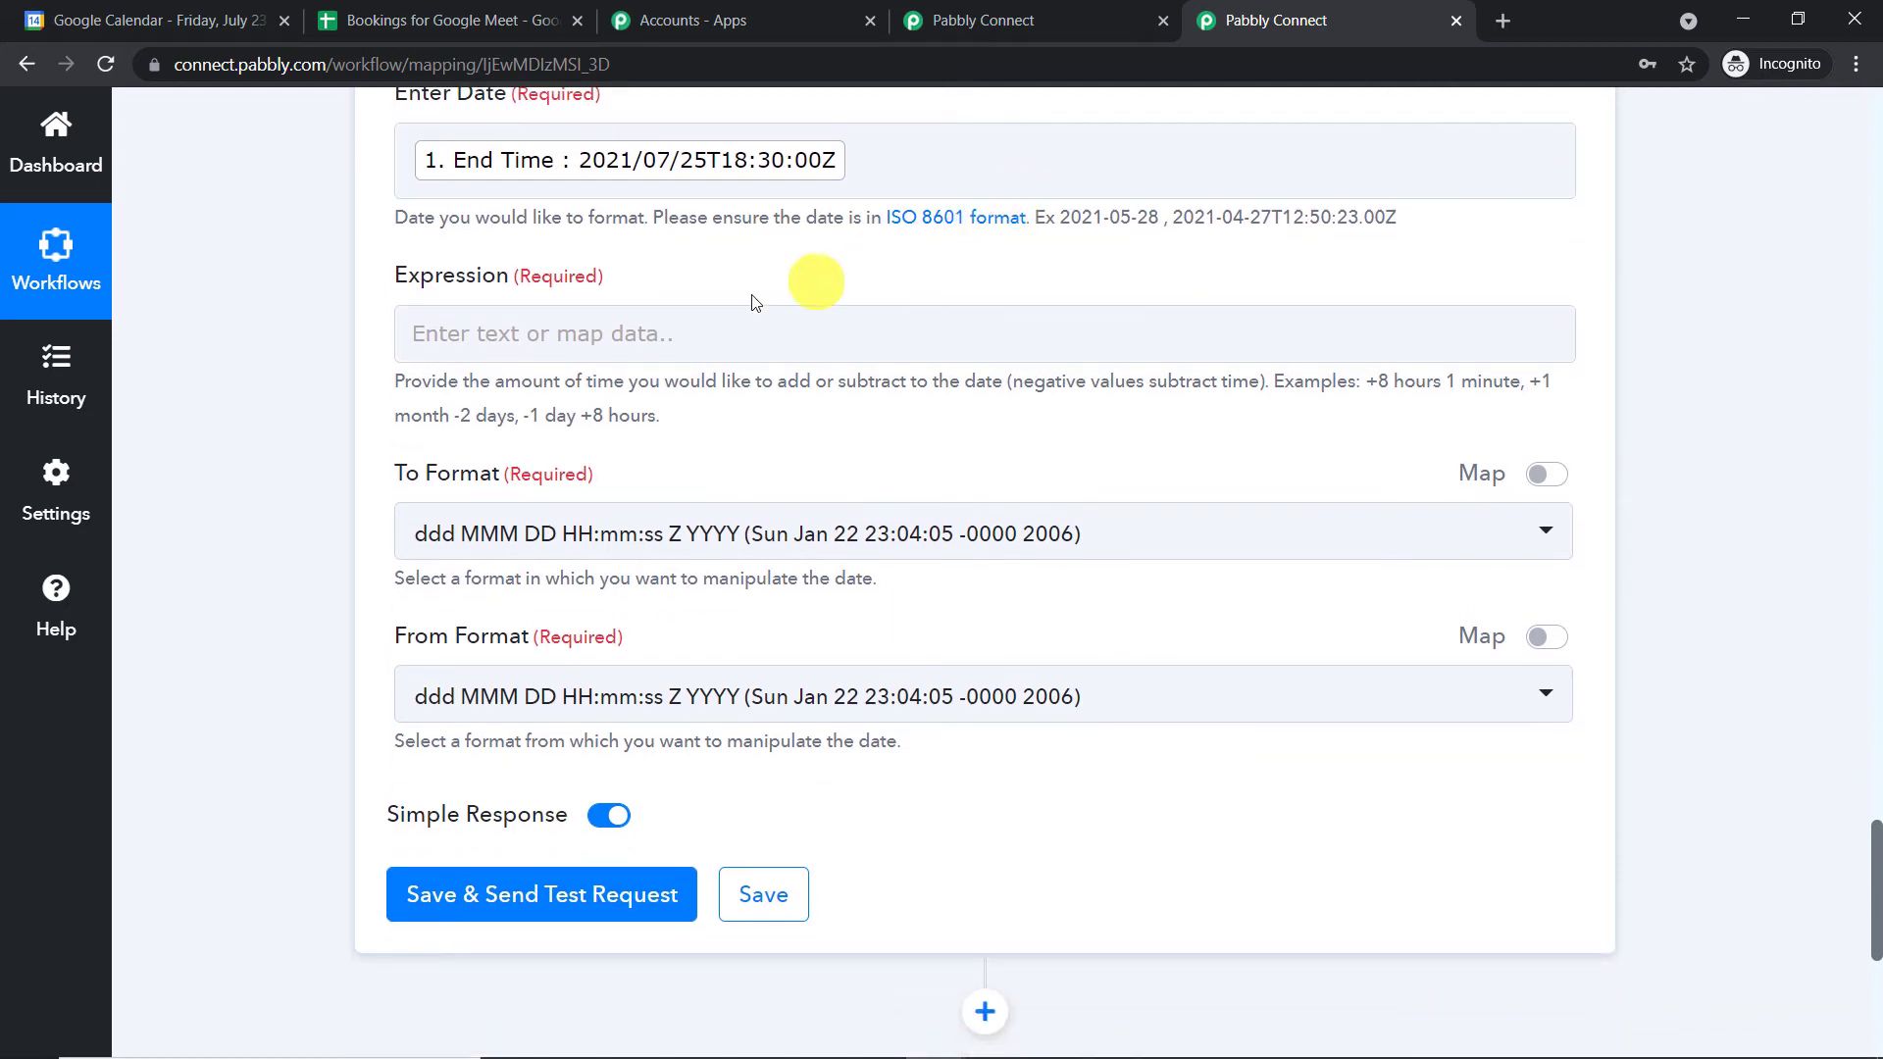
click(590, 331)
click(1703, 270)
scroll(1704, 273, up, 6)
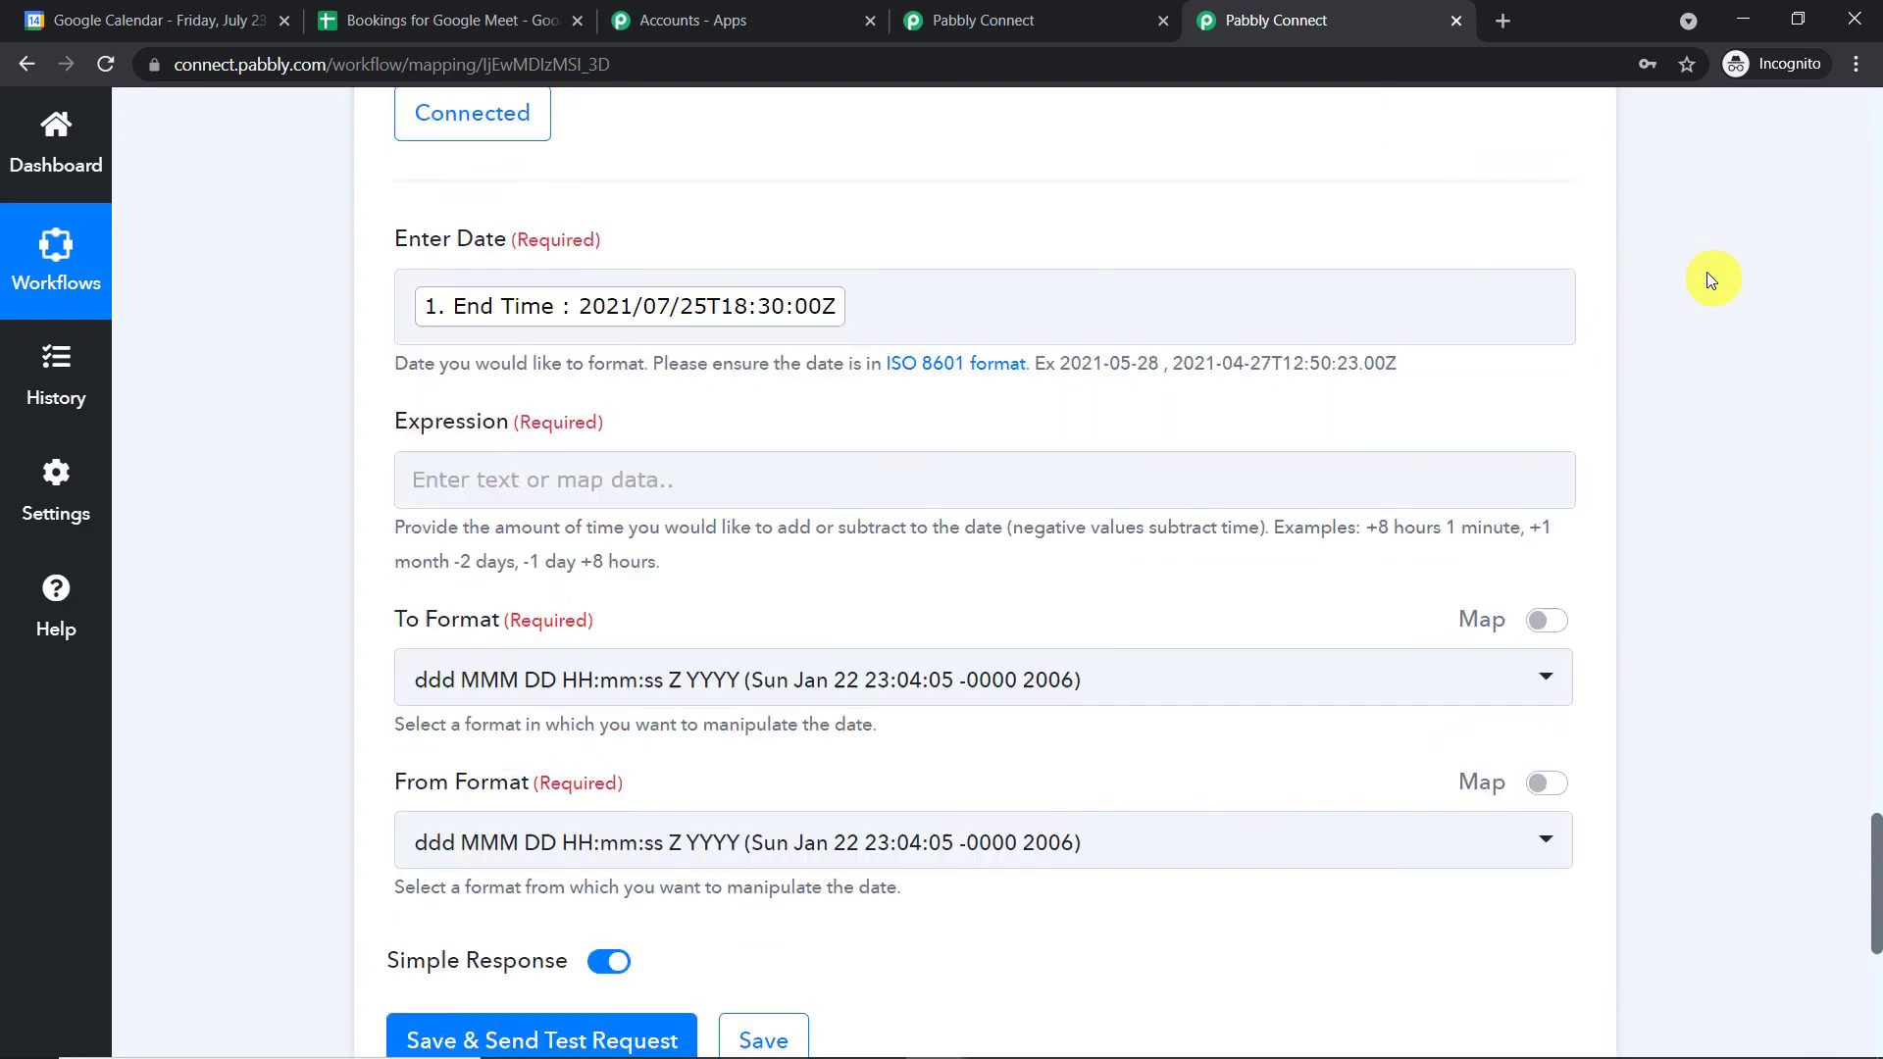
scroll(1560, 313, up, 10)
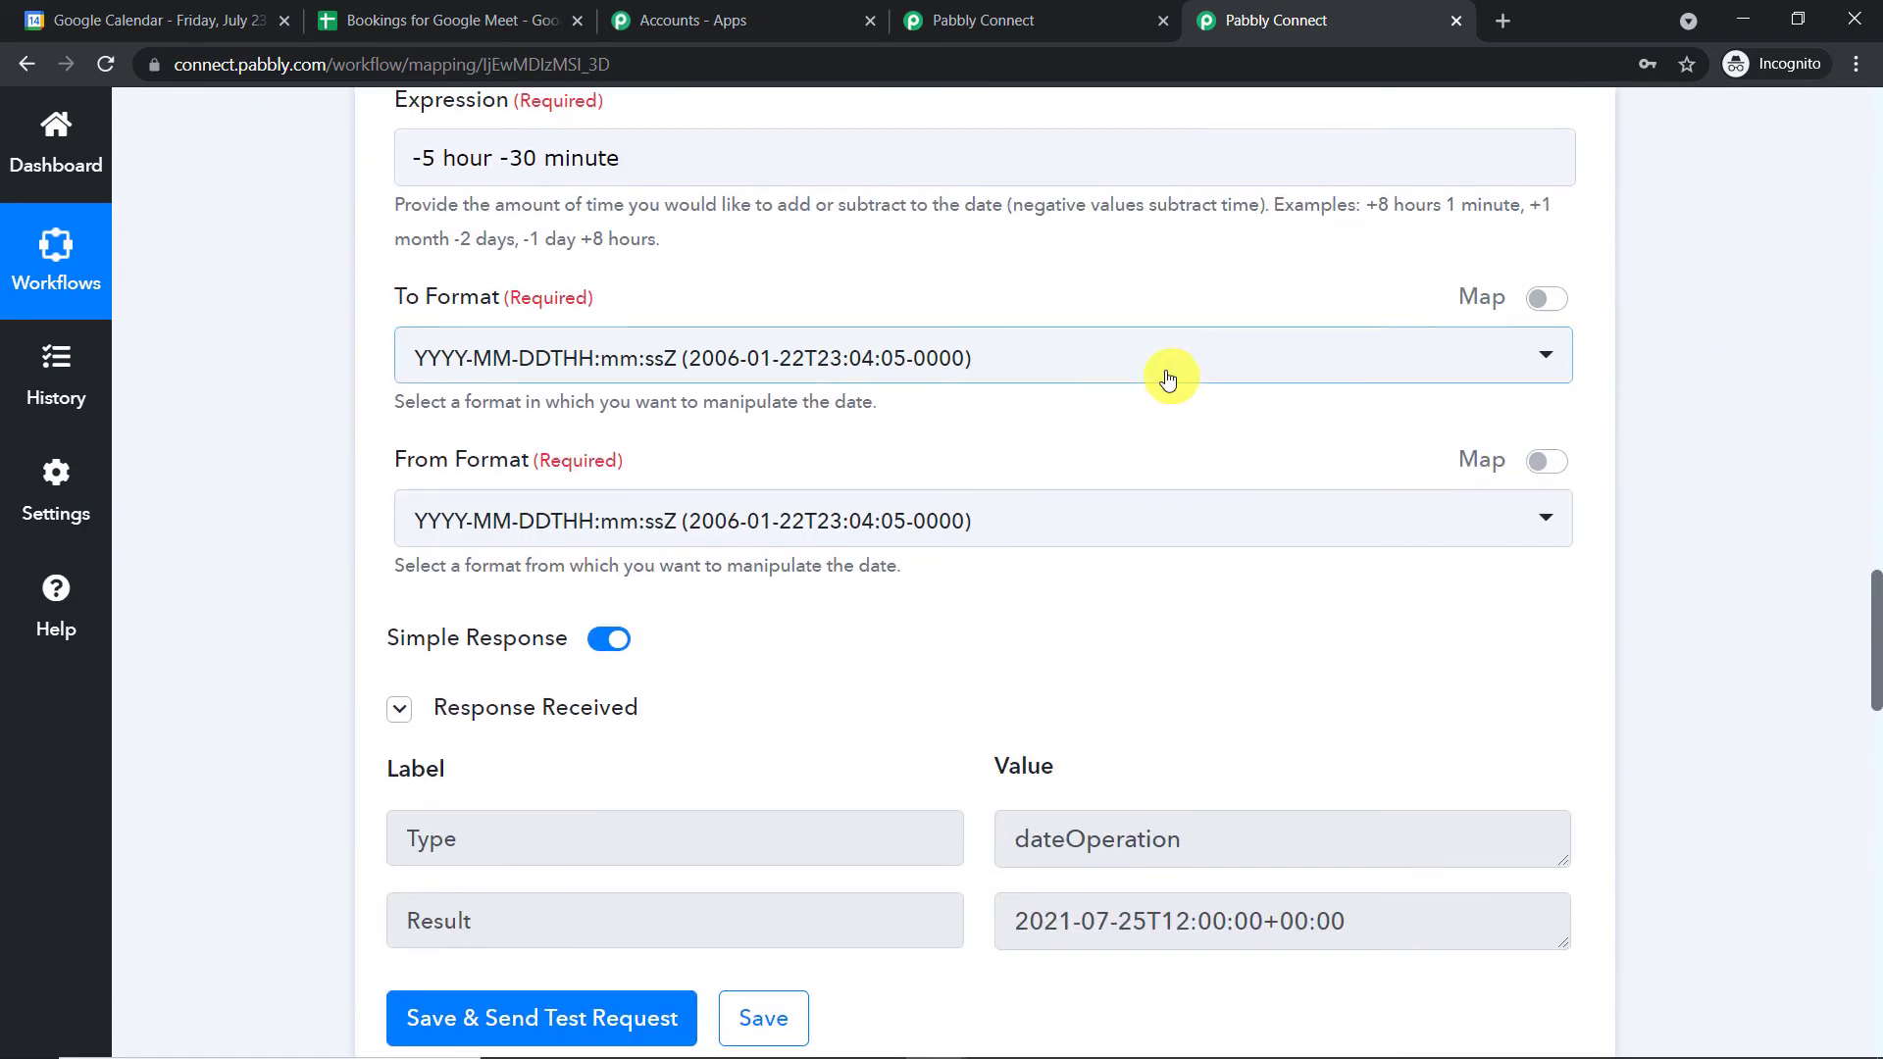
scroll(1167, 380, up, 1)
drag(617, 281, 423, 282)
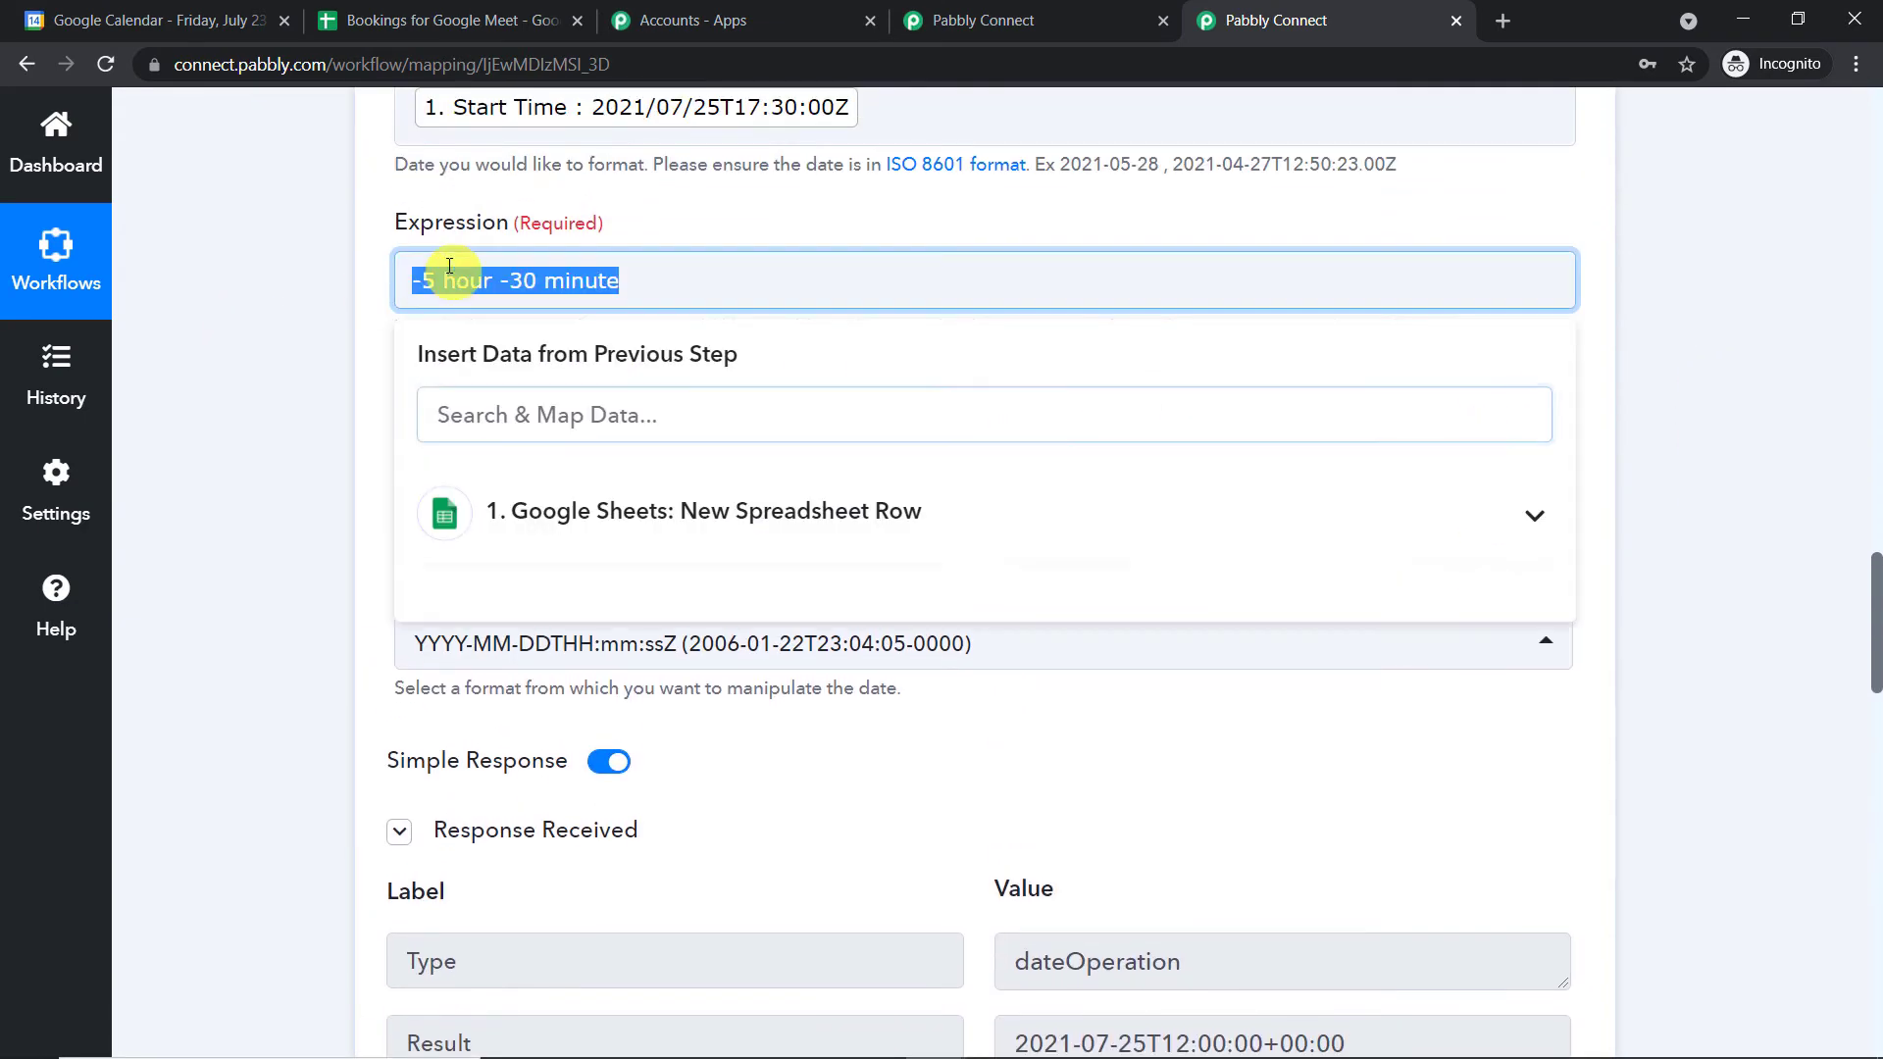
right_click(465, 276)
click(566, 369)
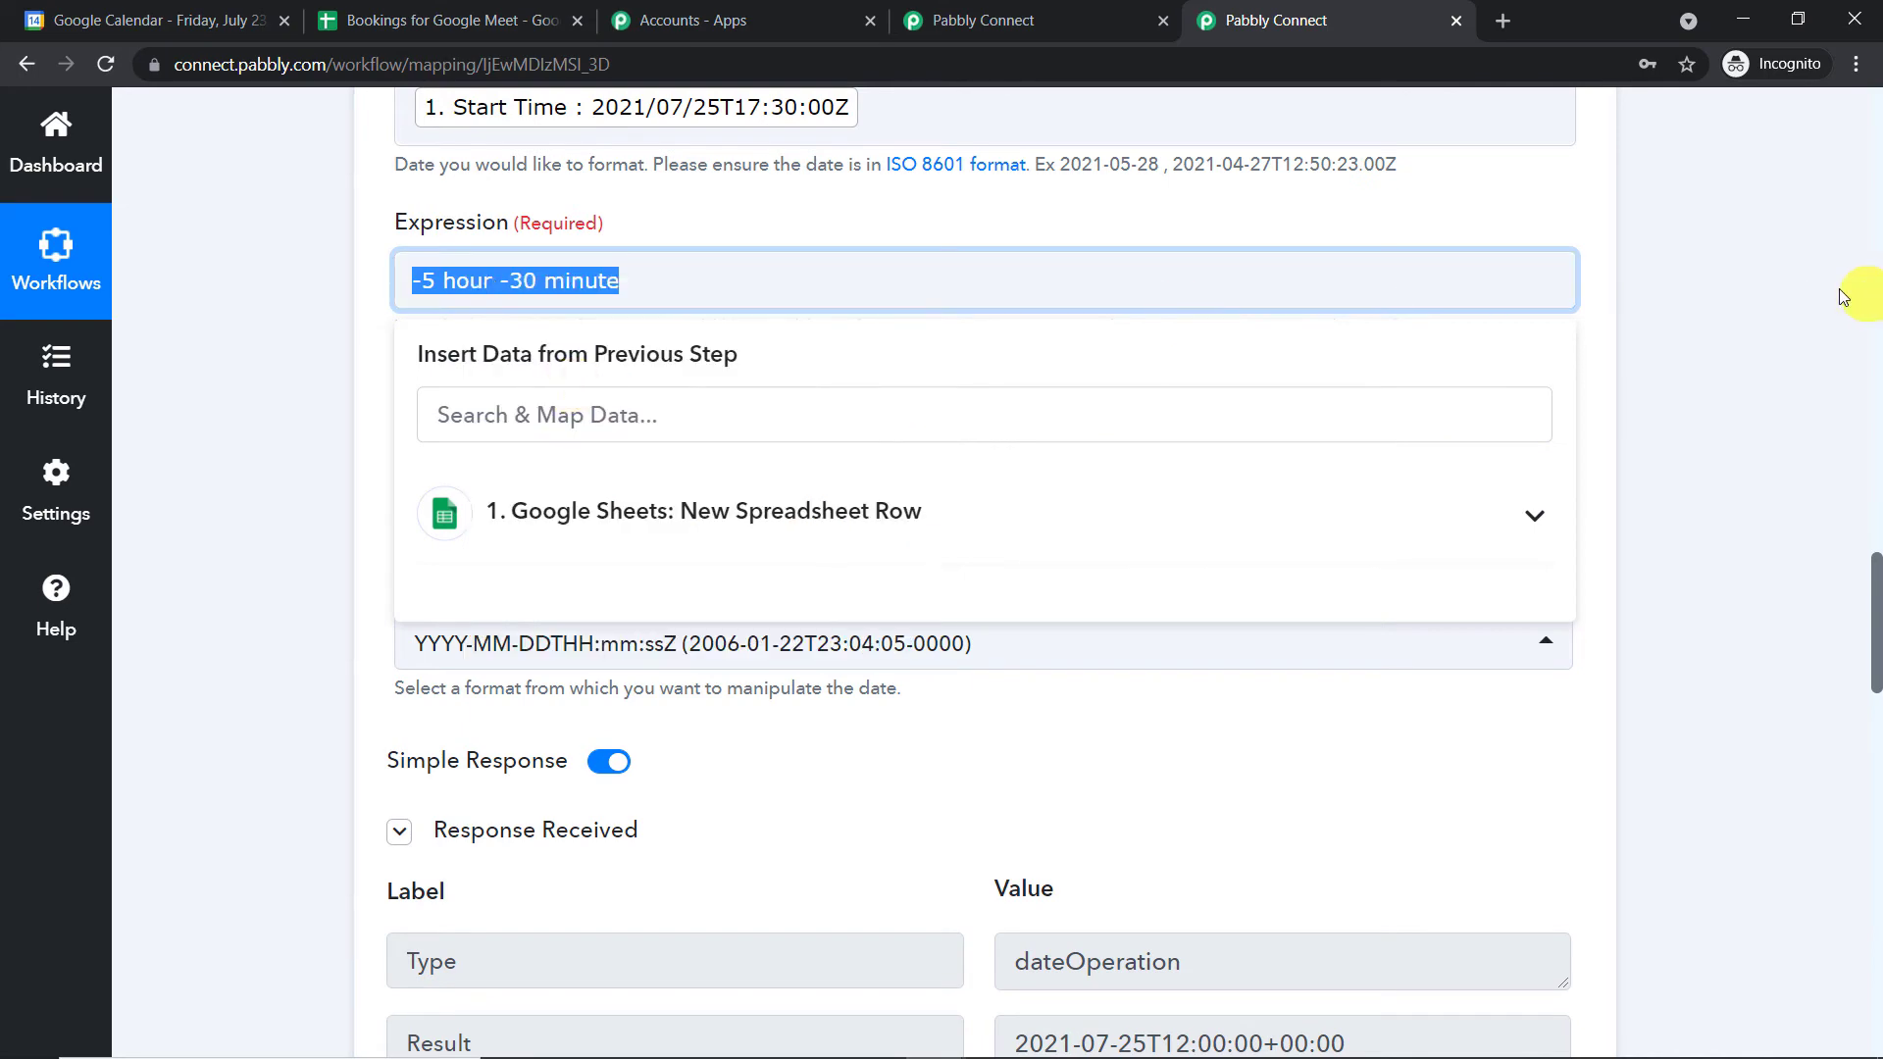
click(1703, 370)
scroll(1690, 457, down, 9)
scroll(1685, 466, down, 7)
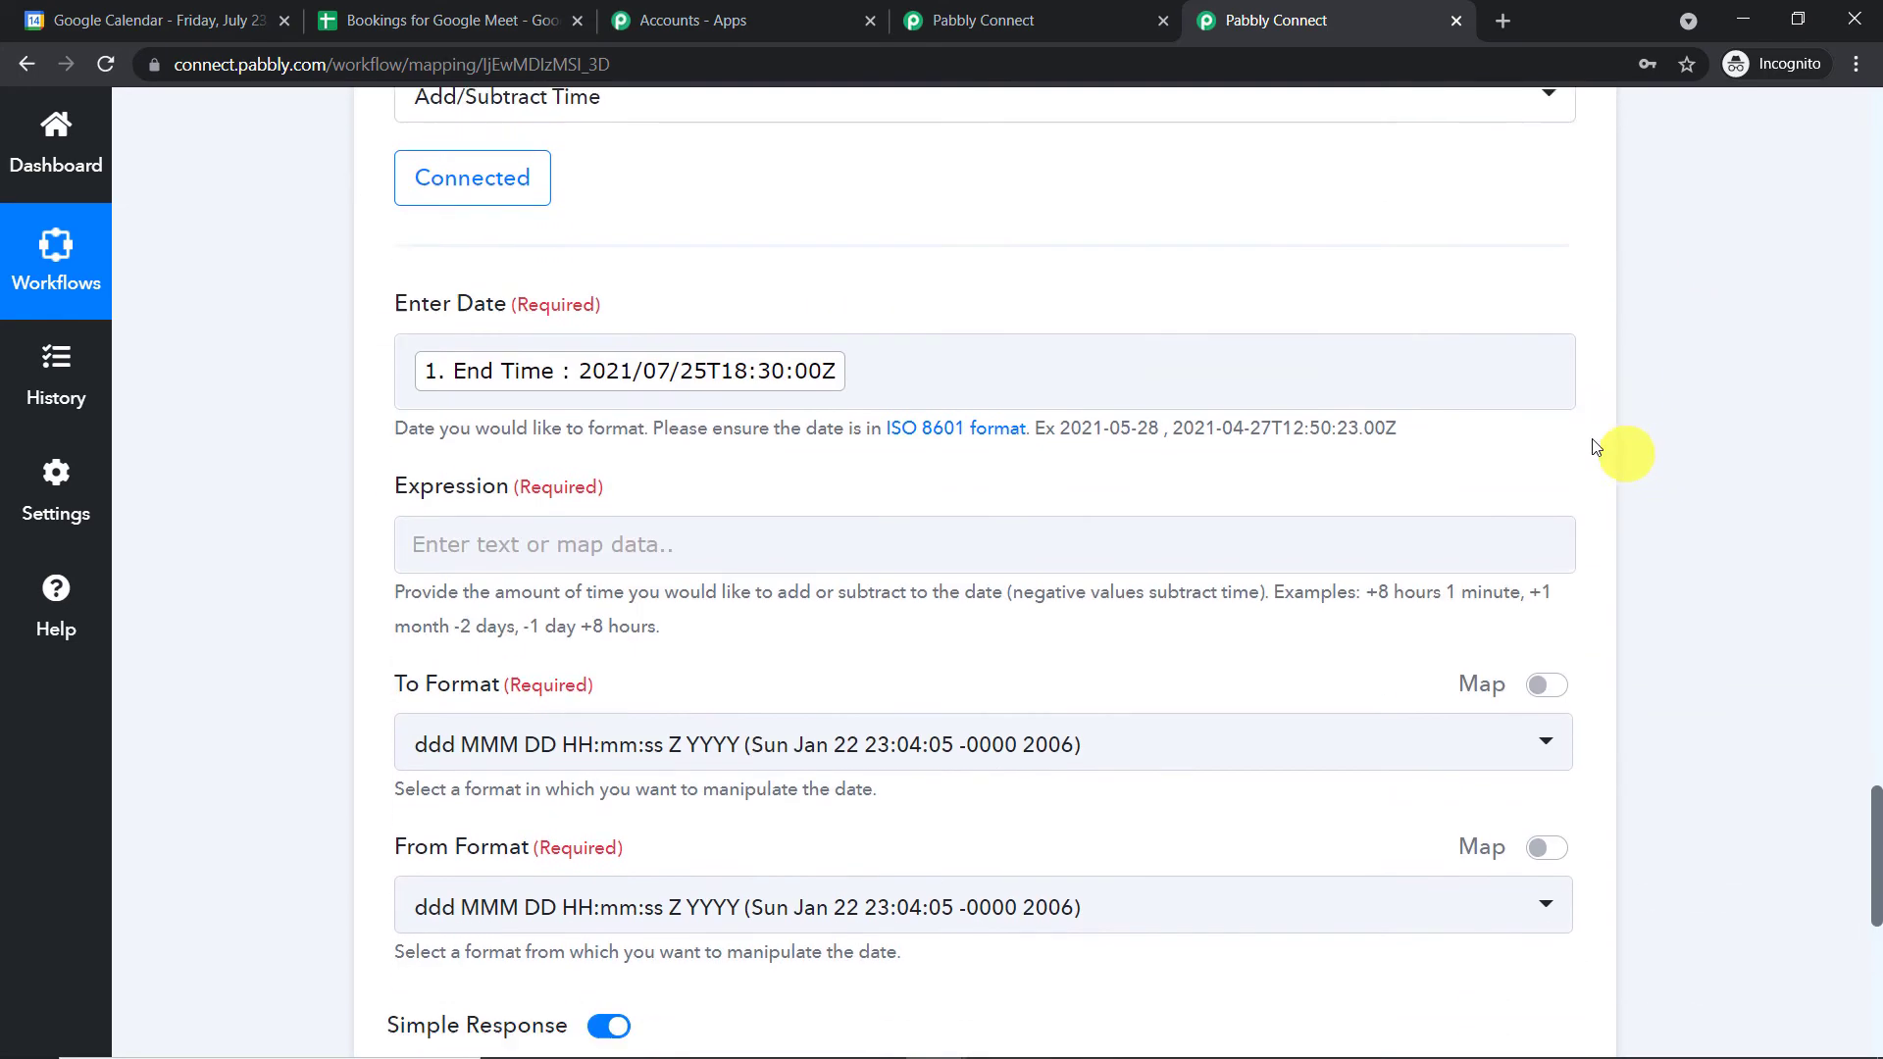
click(695, 331)
right_click(563, 338)
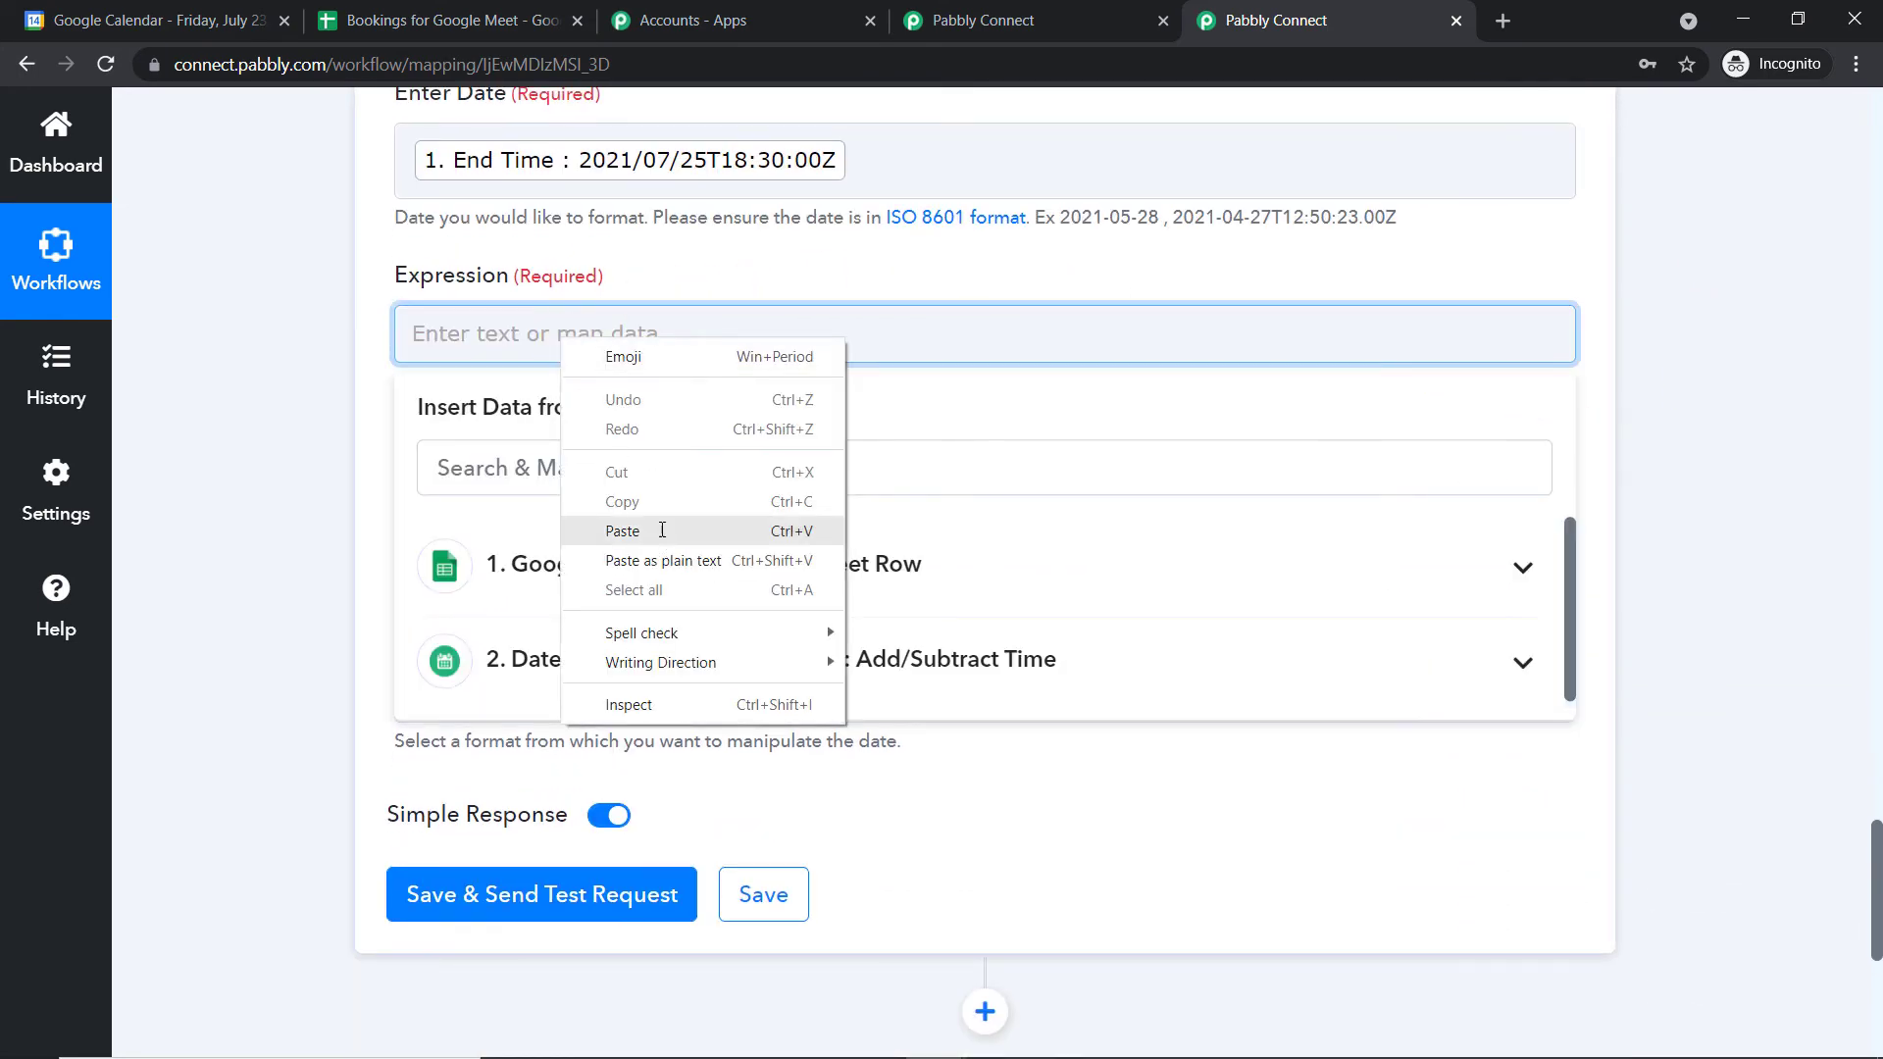
click(622, 530)
click(1759, 216)
Set both the To Format and From Format to YYYY-MM-DDTHH:mm:ssZ.
scroll(1216, 215, down, 3)
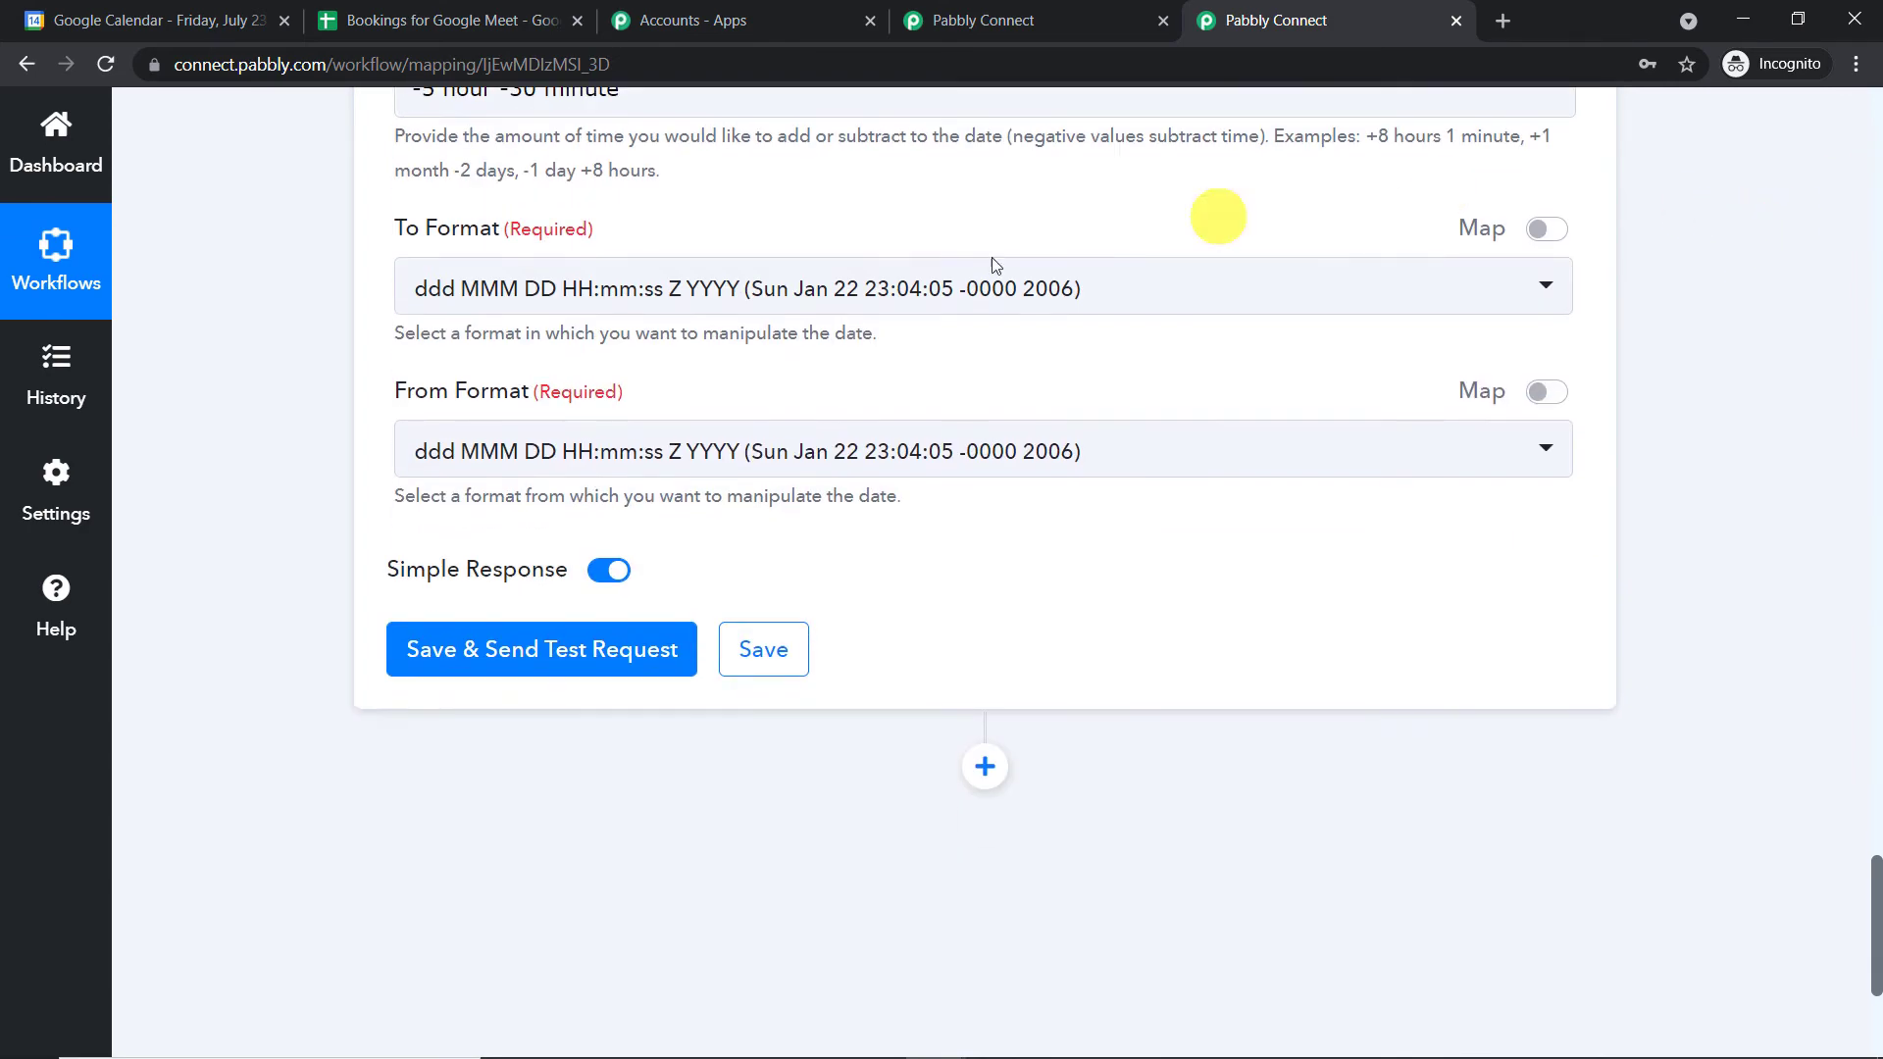
click(652, 287)
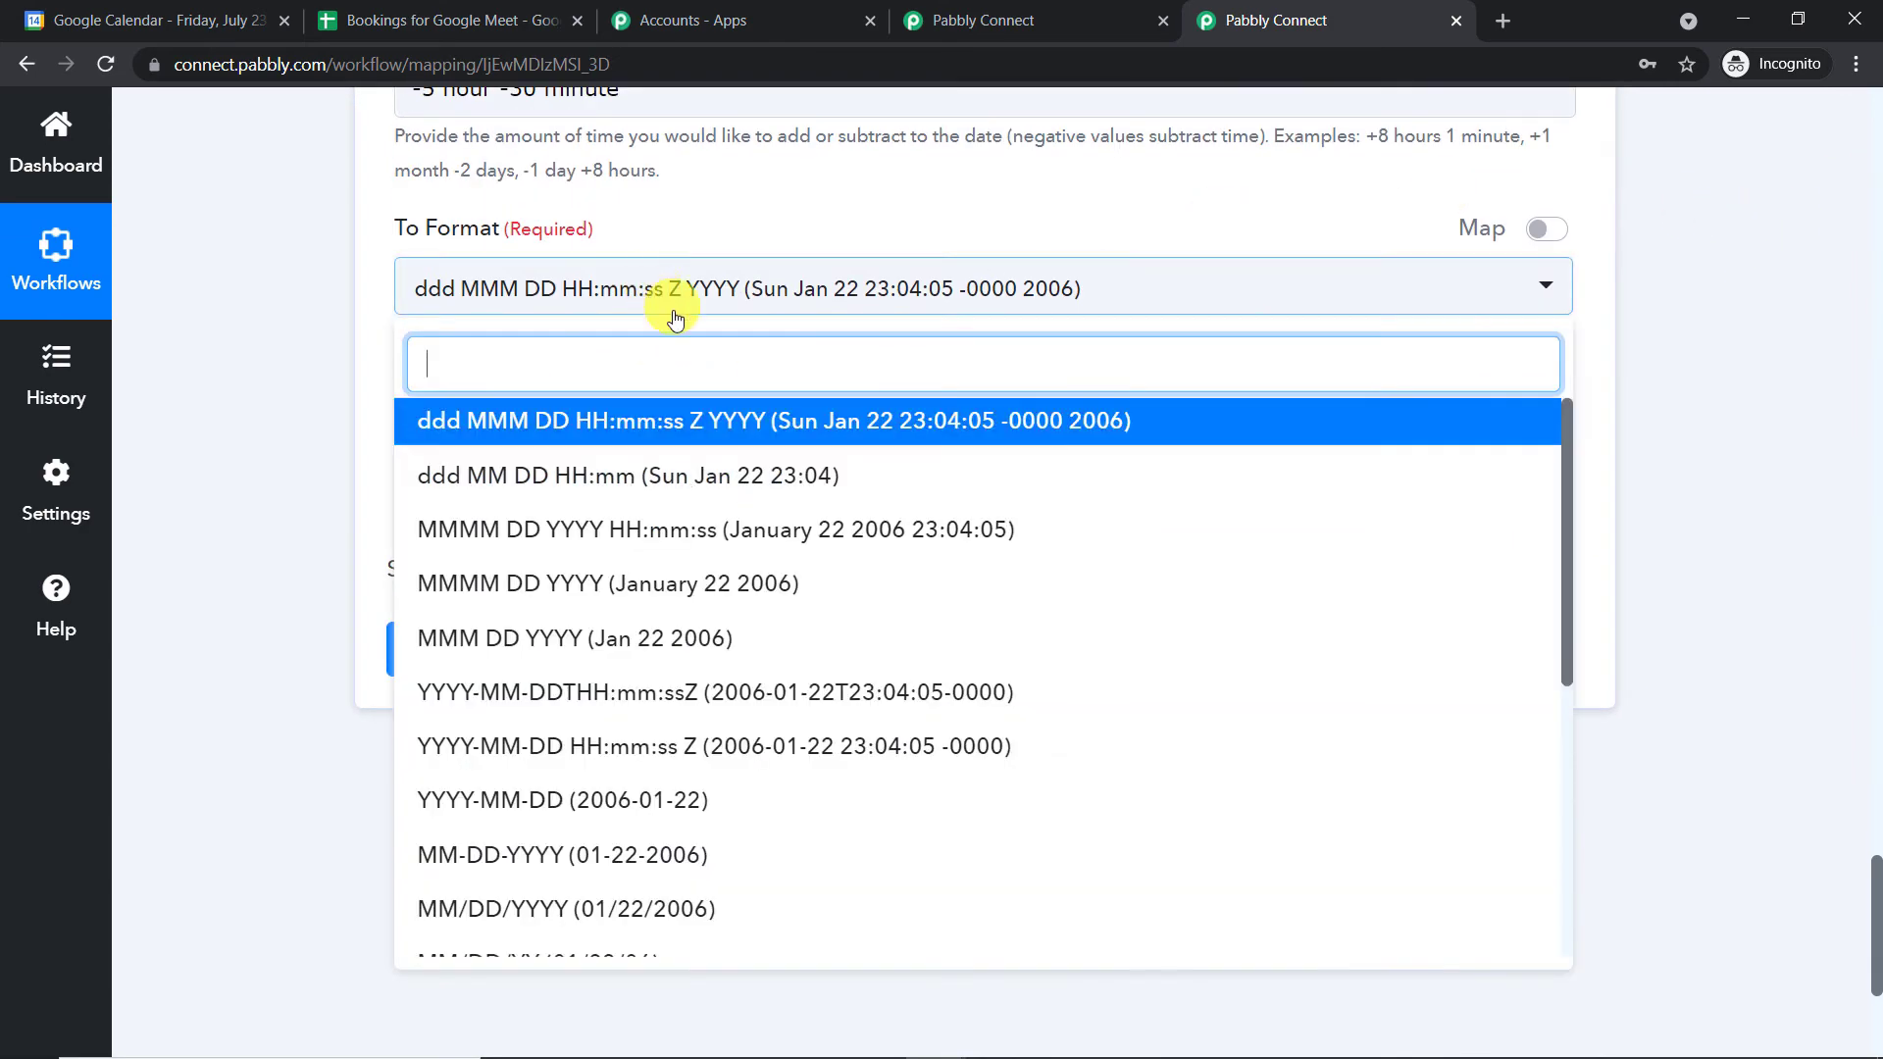
click(643, 695)
click(841, 449)
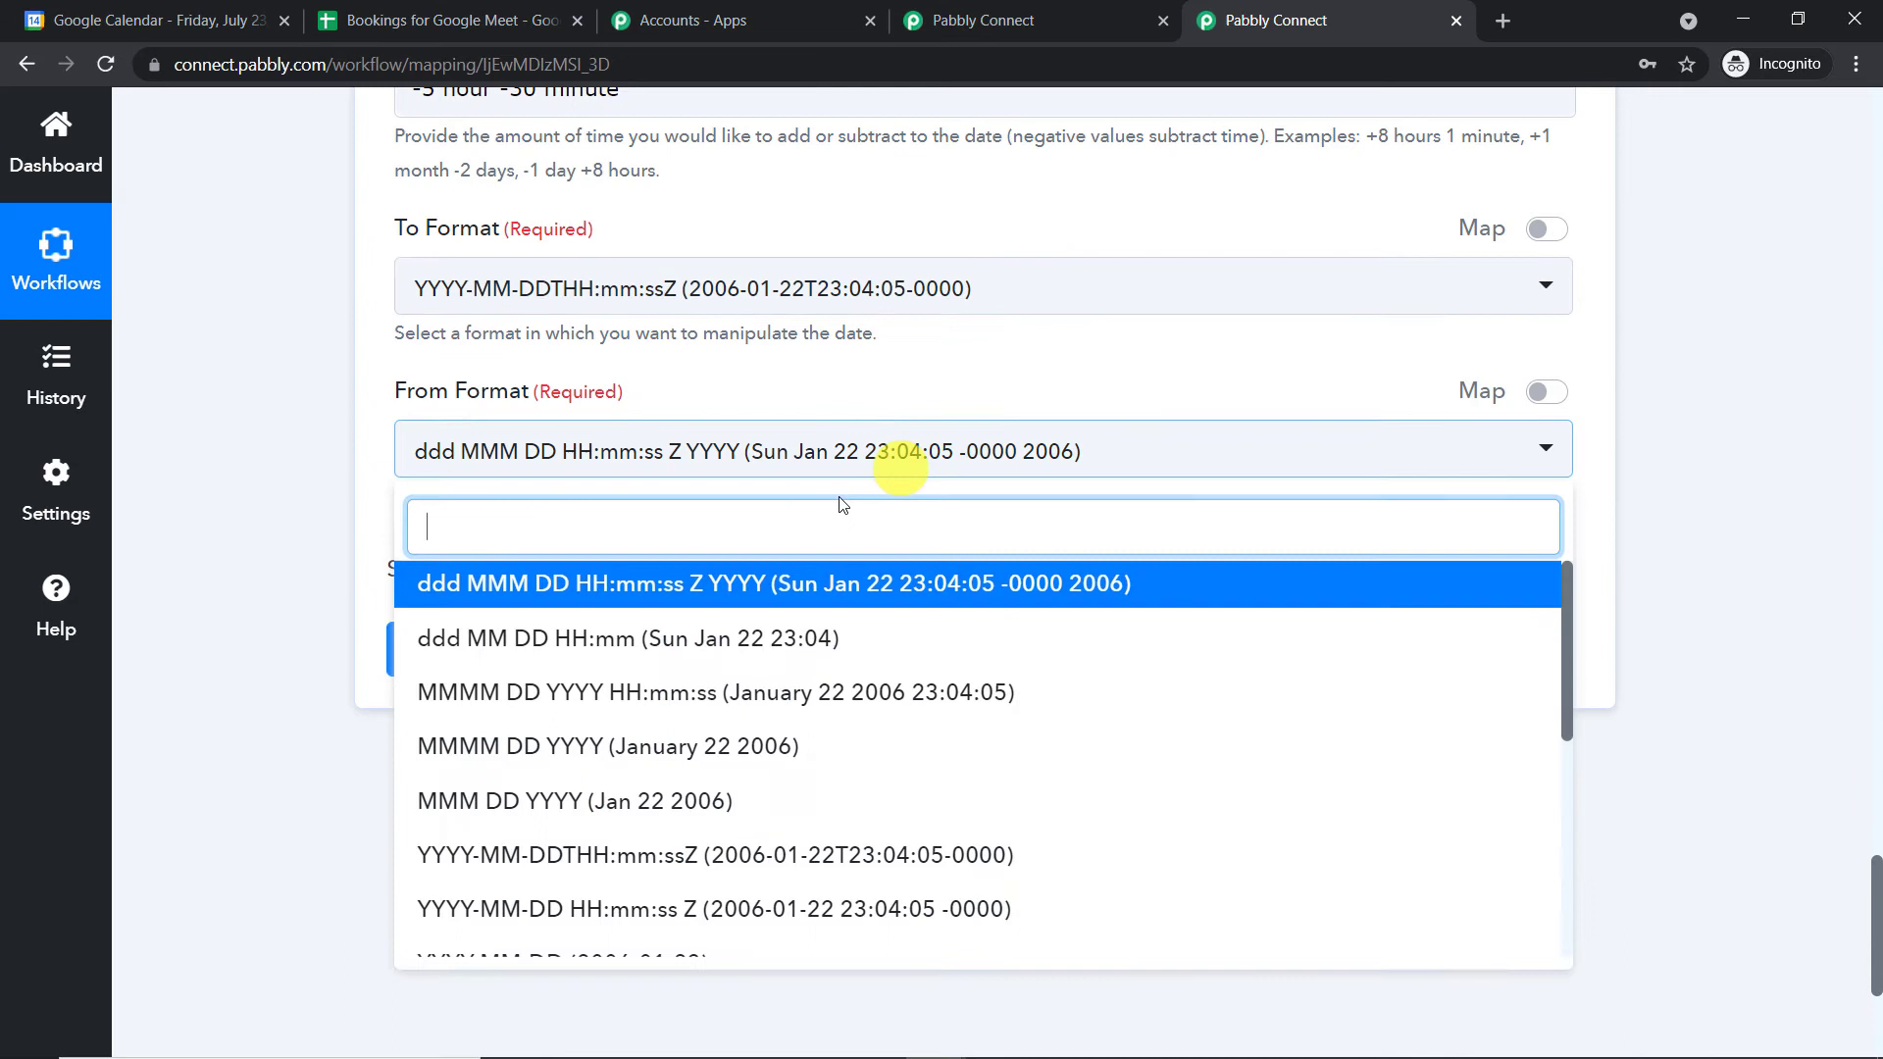
scroll(605, 775, down, 2)
click(608, 784)
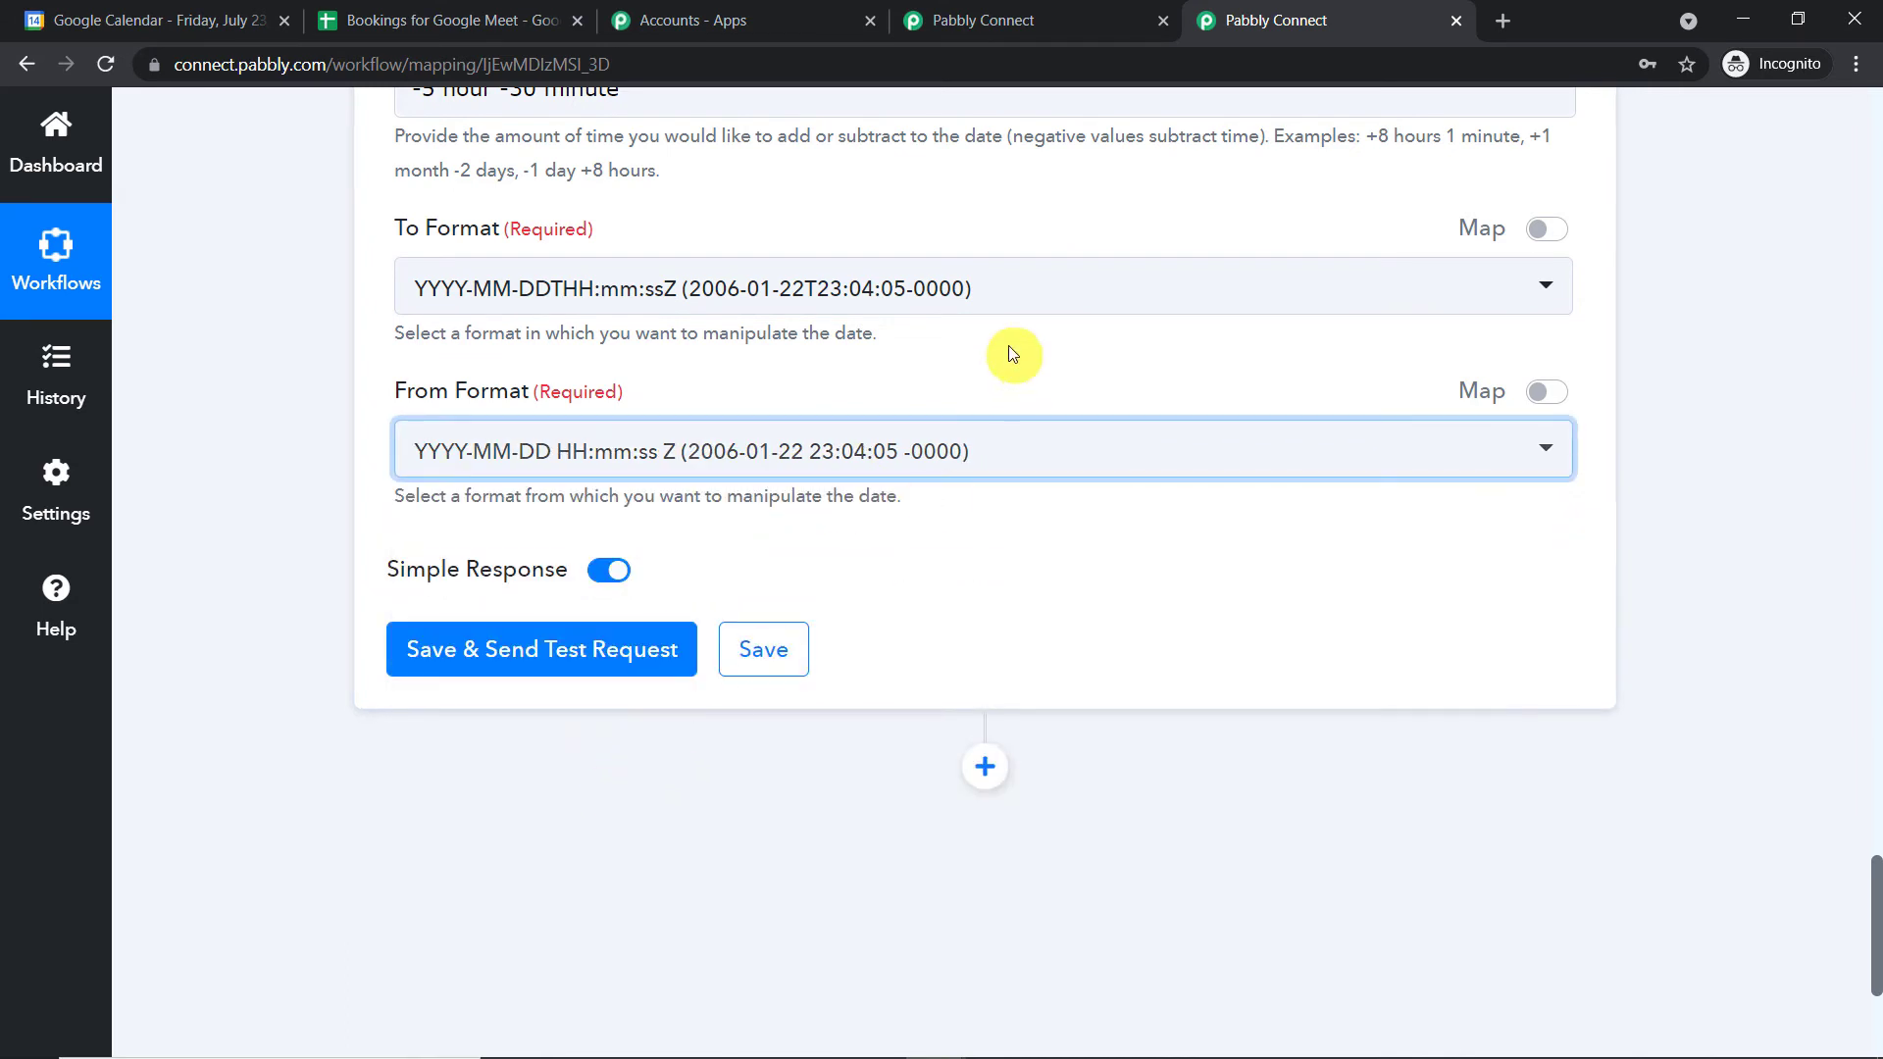
click(938, 450)
click(628, 767)
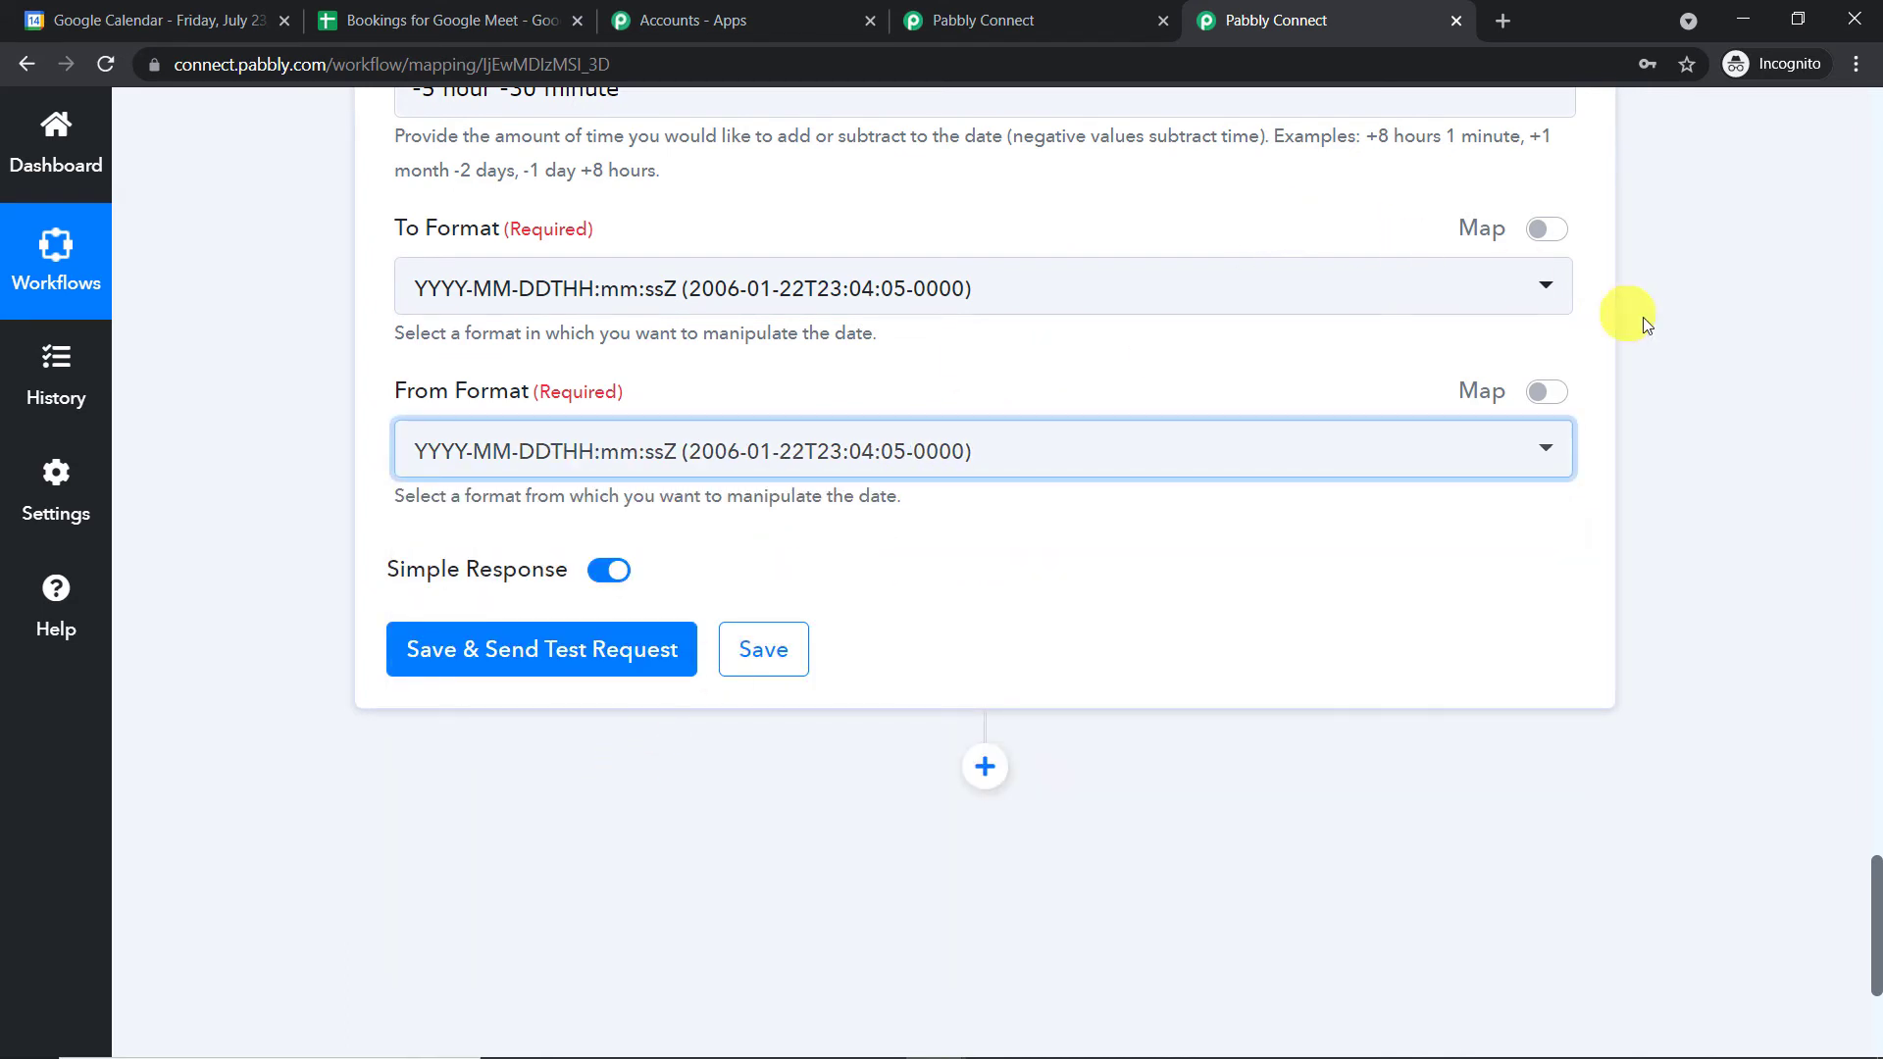
Test the time-shift step and compare its 2021-07-25T13:00:00+00:00 Result with Enter Date and Expression.
click(517, 645)
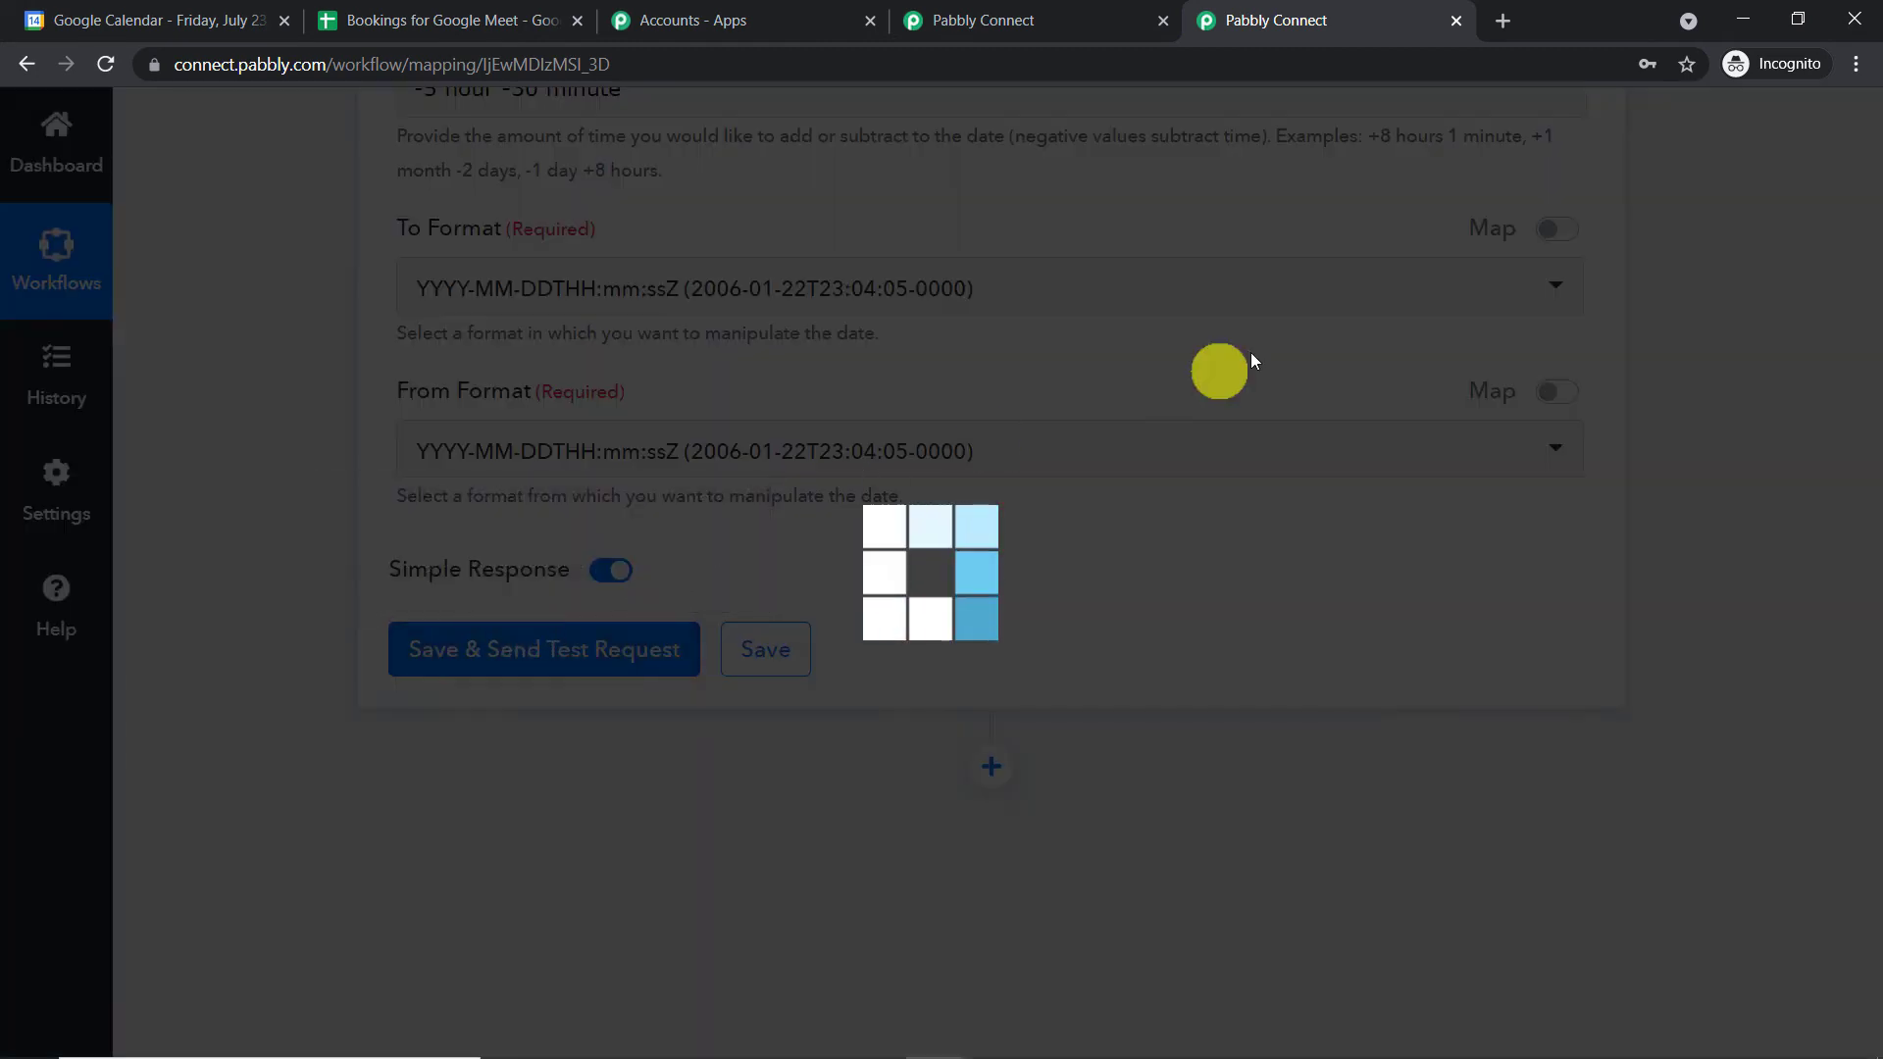
scroll(1385, 554, down, 2)
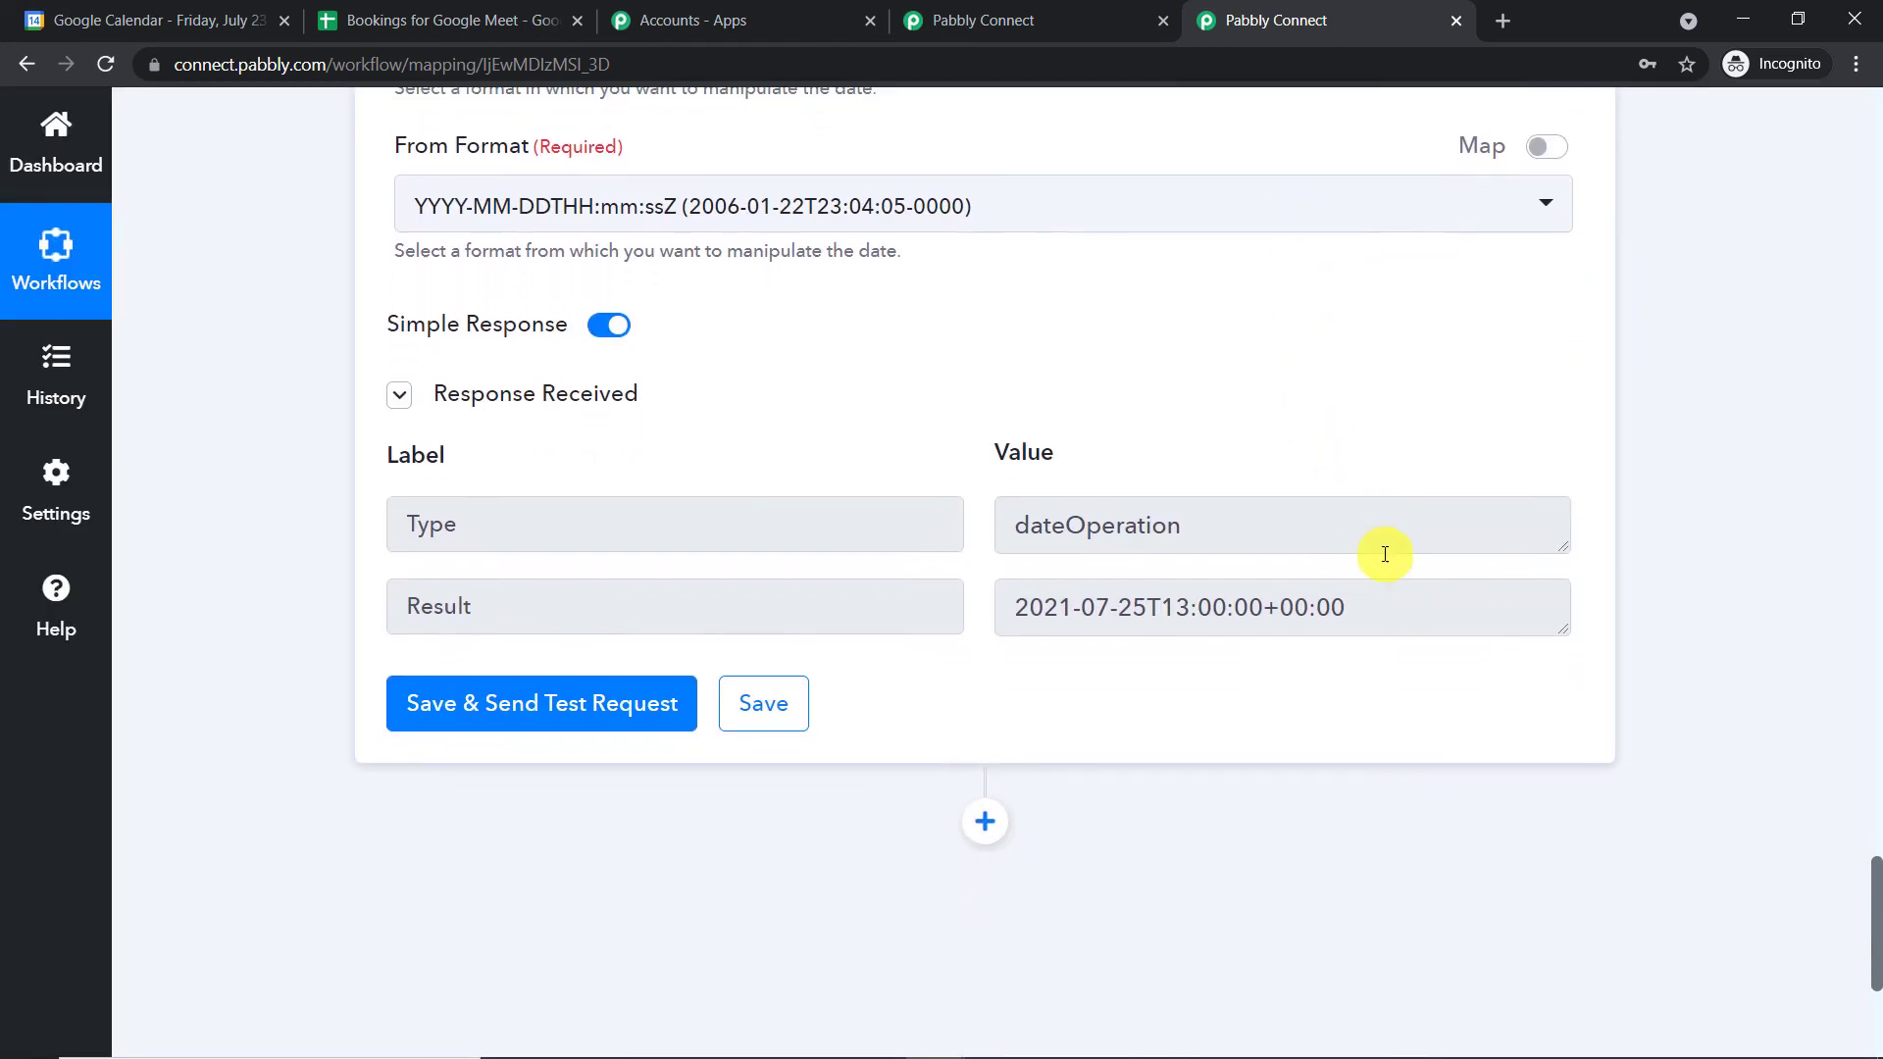
drag(1412, 618, 925, 601)
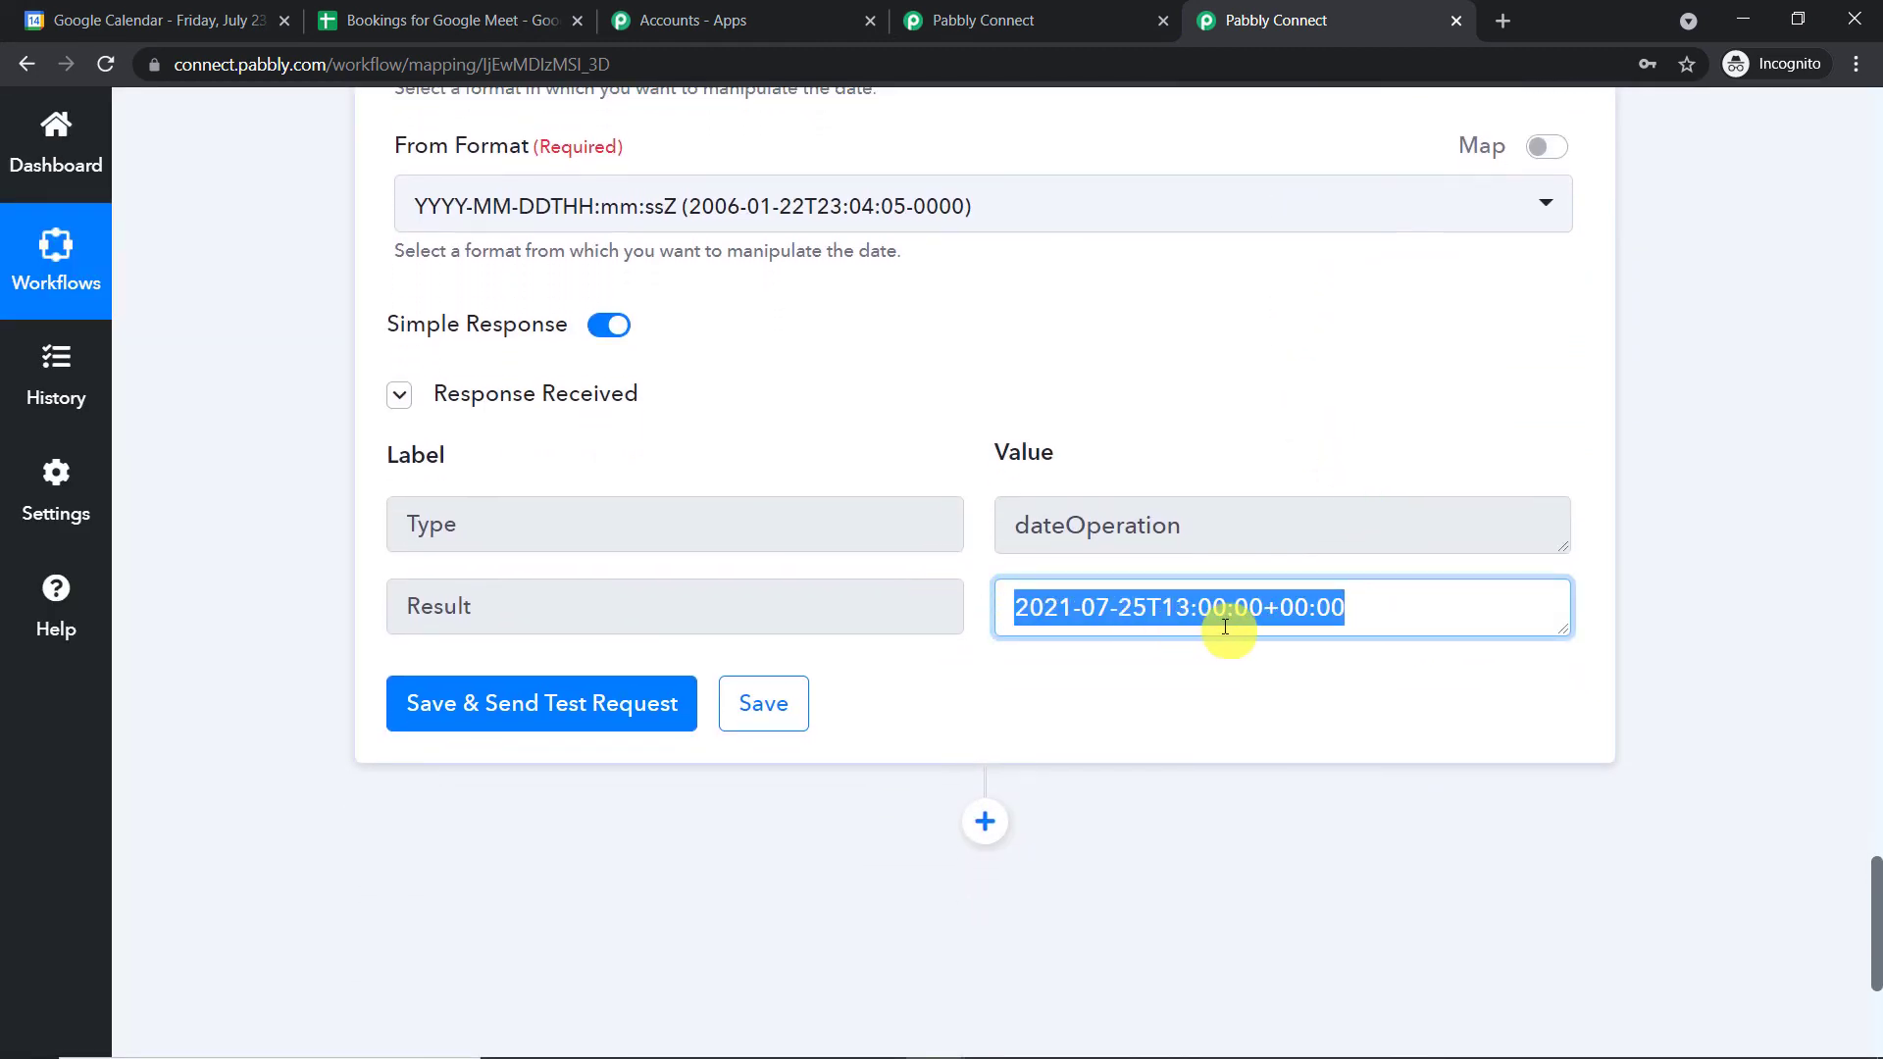
scroll(1143, 422, up, 5)
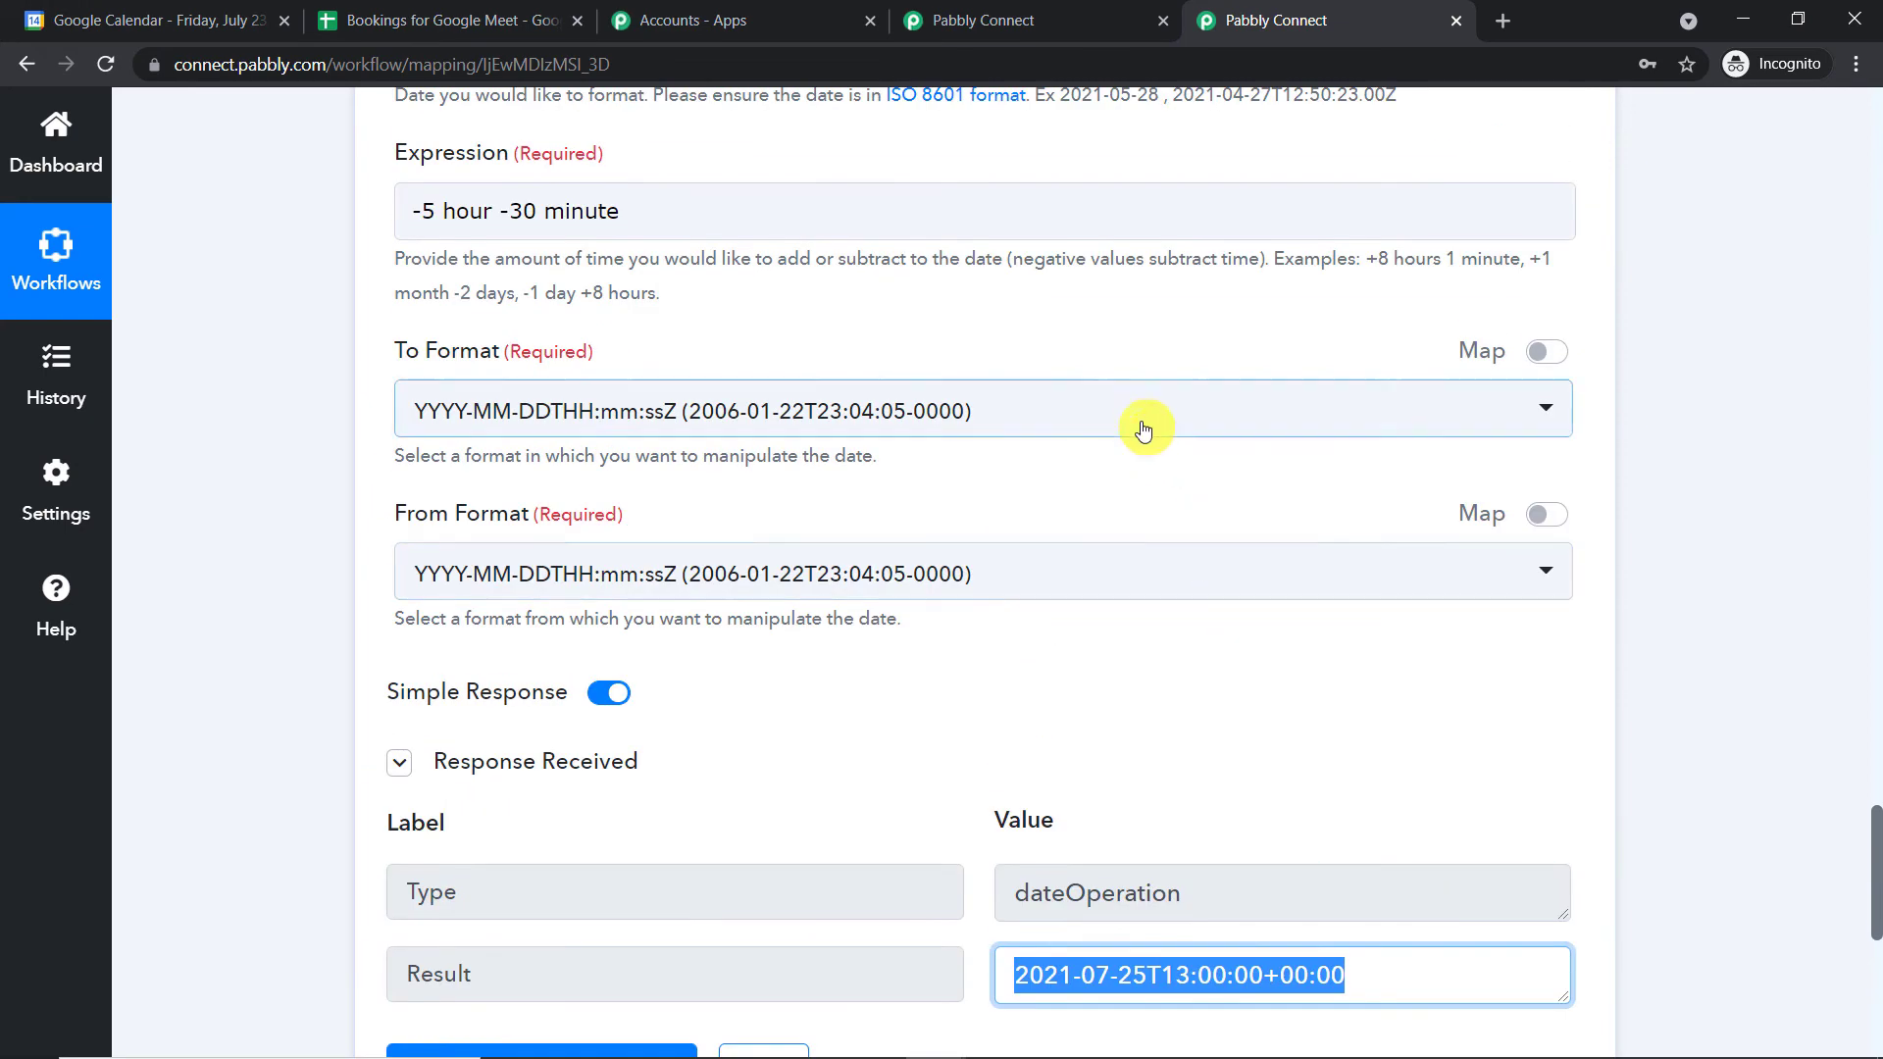
scroll(1143, 422, up, 5)
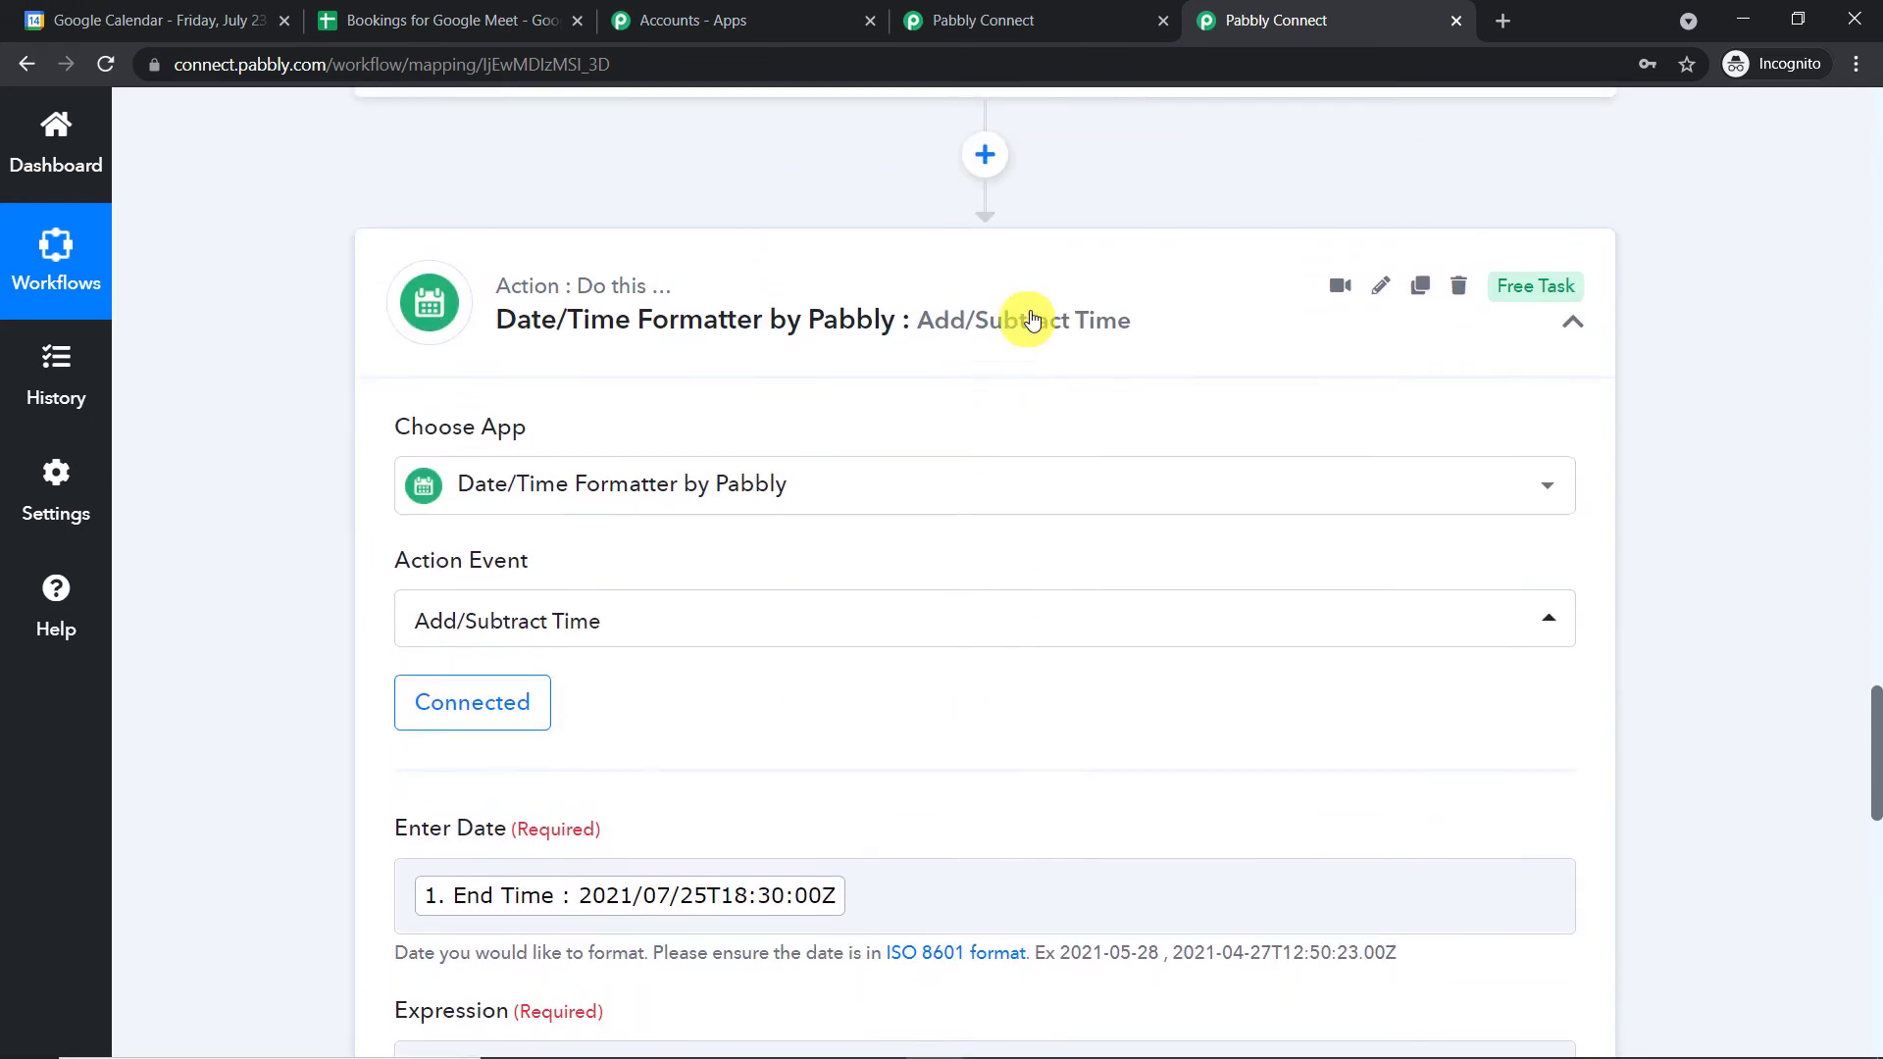
scroll(1021, 315, down, 3)
scroll(1047, 336, down, 7)
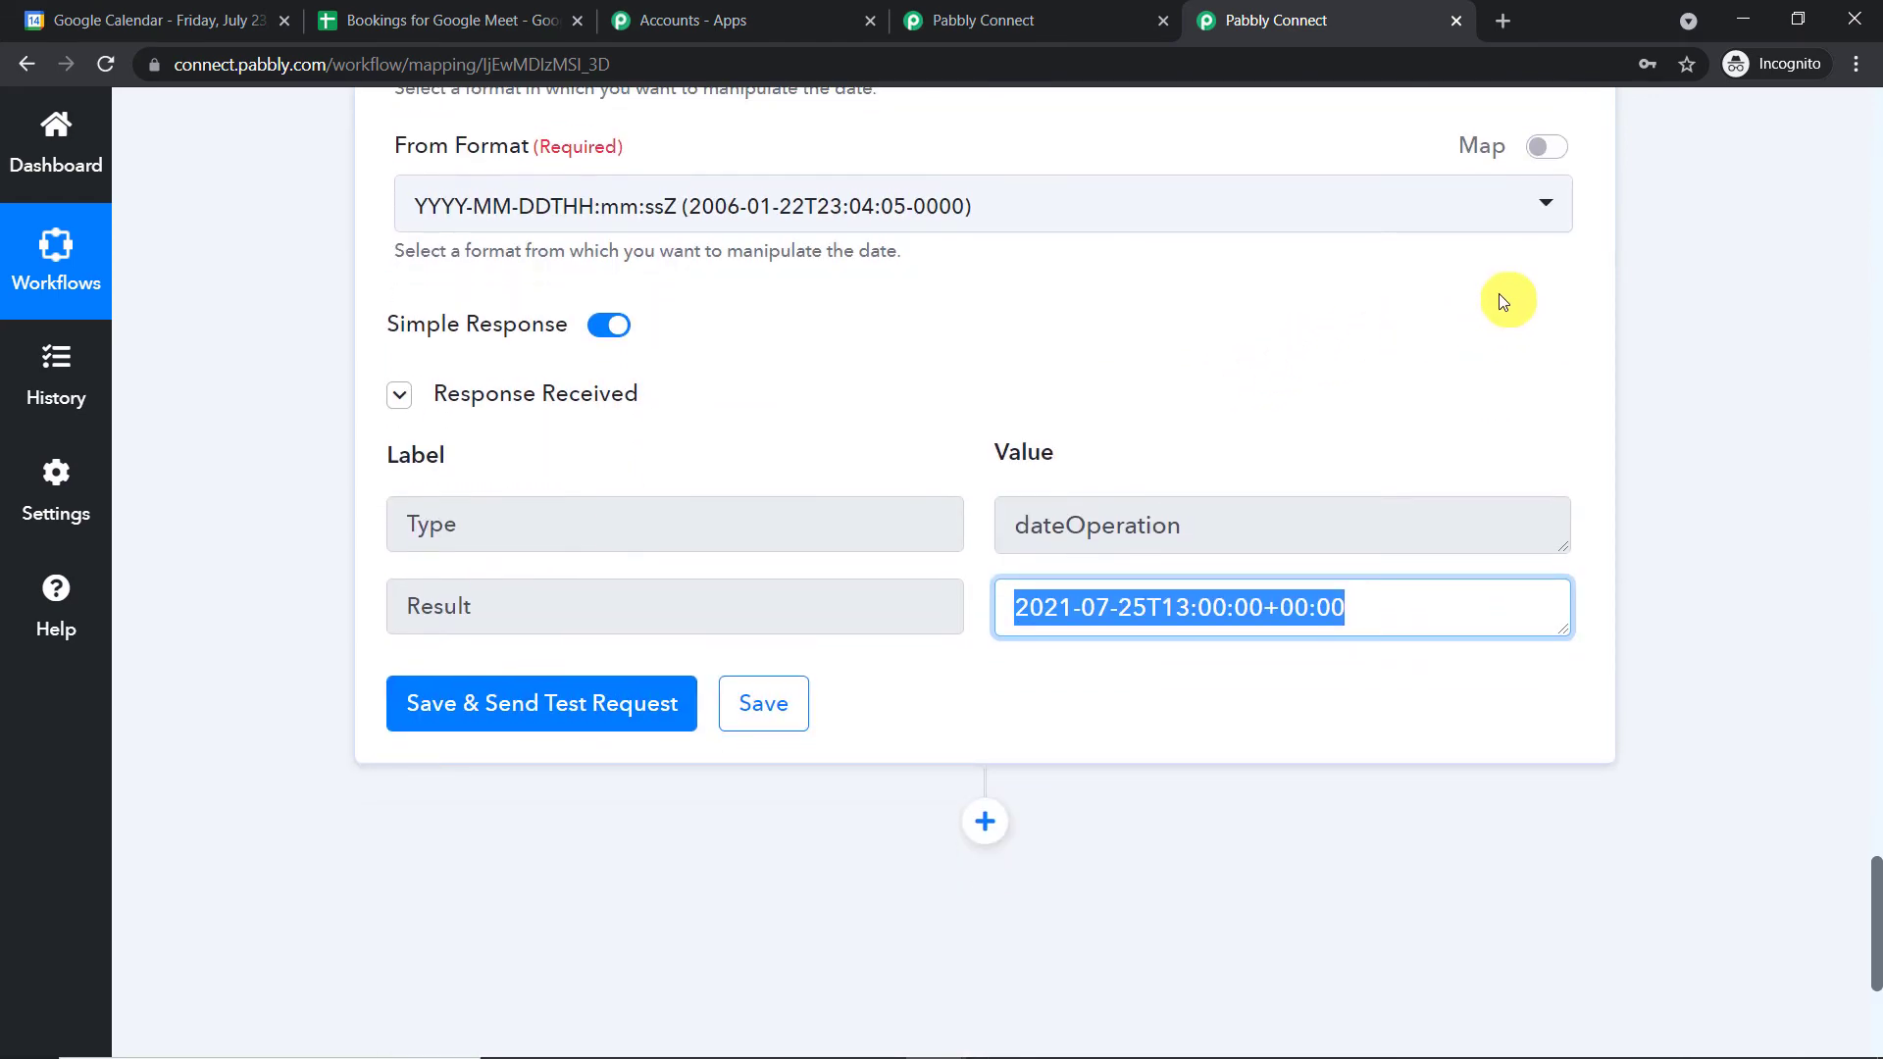
scroll(1490, 294, down, 4)
Add a Google Meet action step with the Schedule a Meeting event and start connecting an account.
click(988, 351)
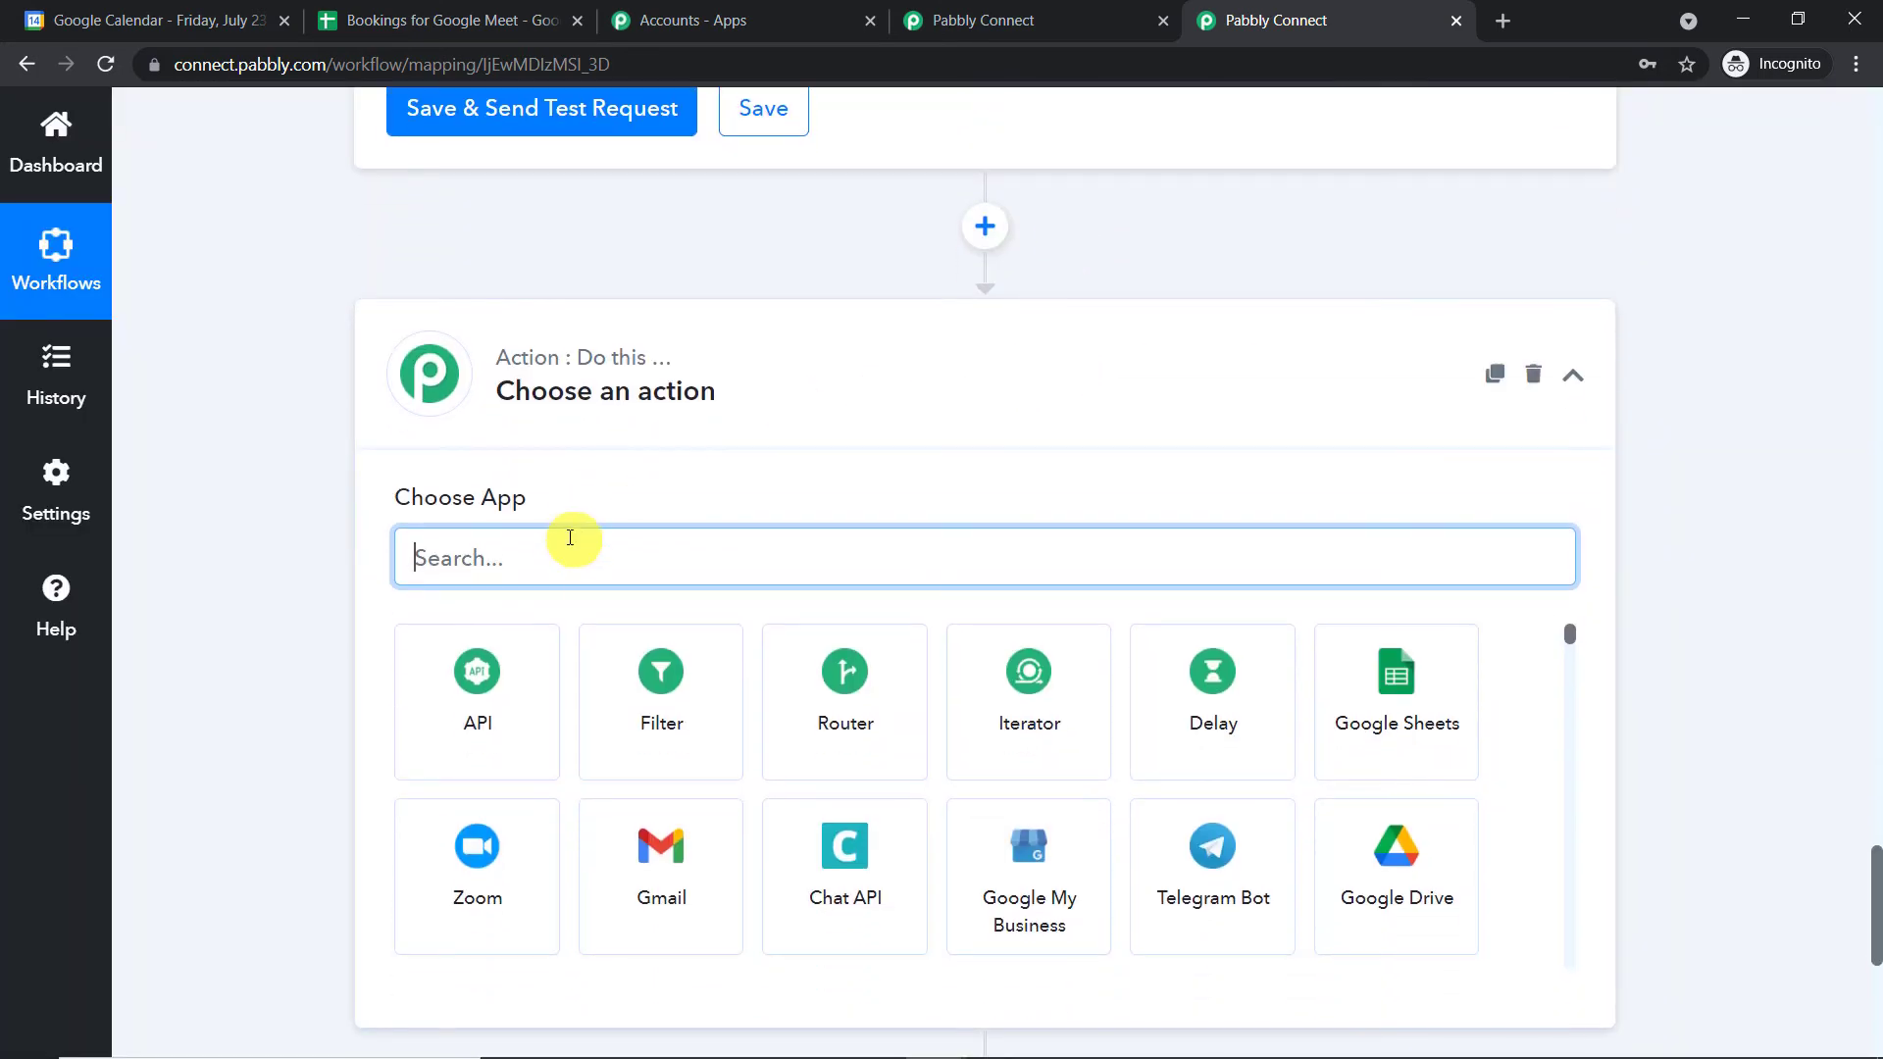
text(goo)
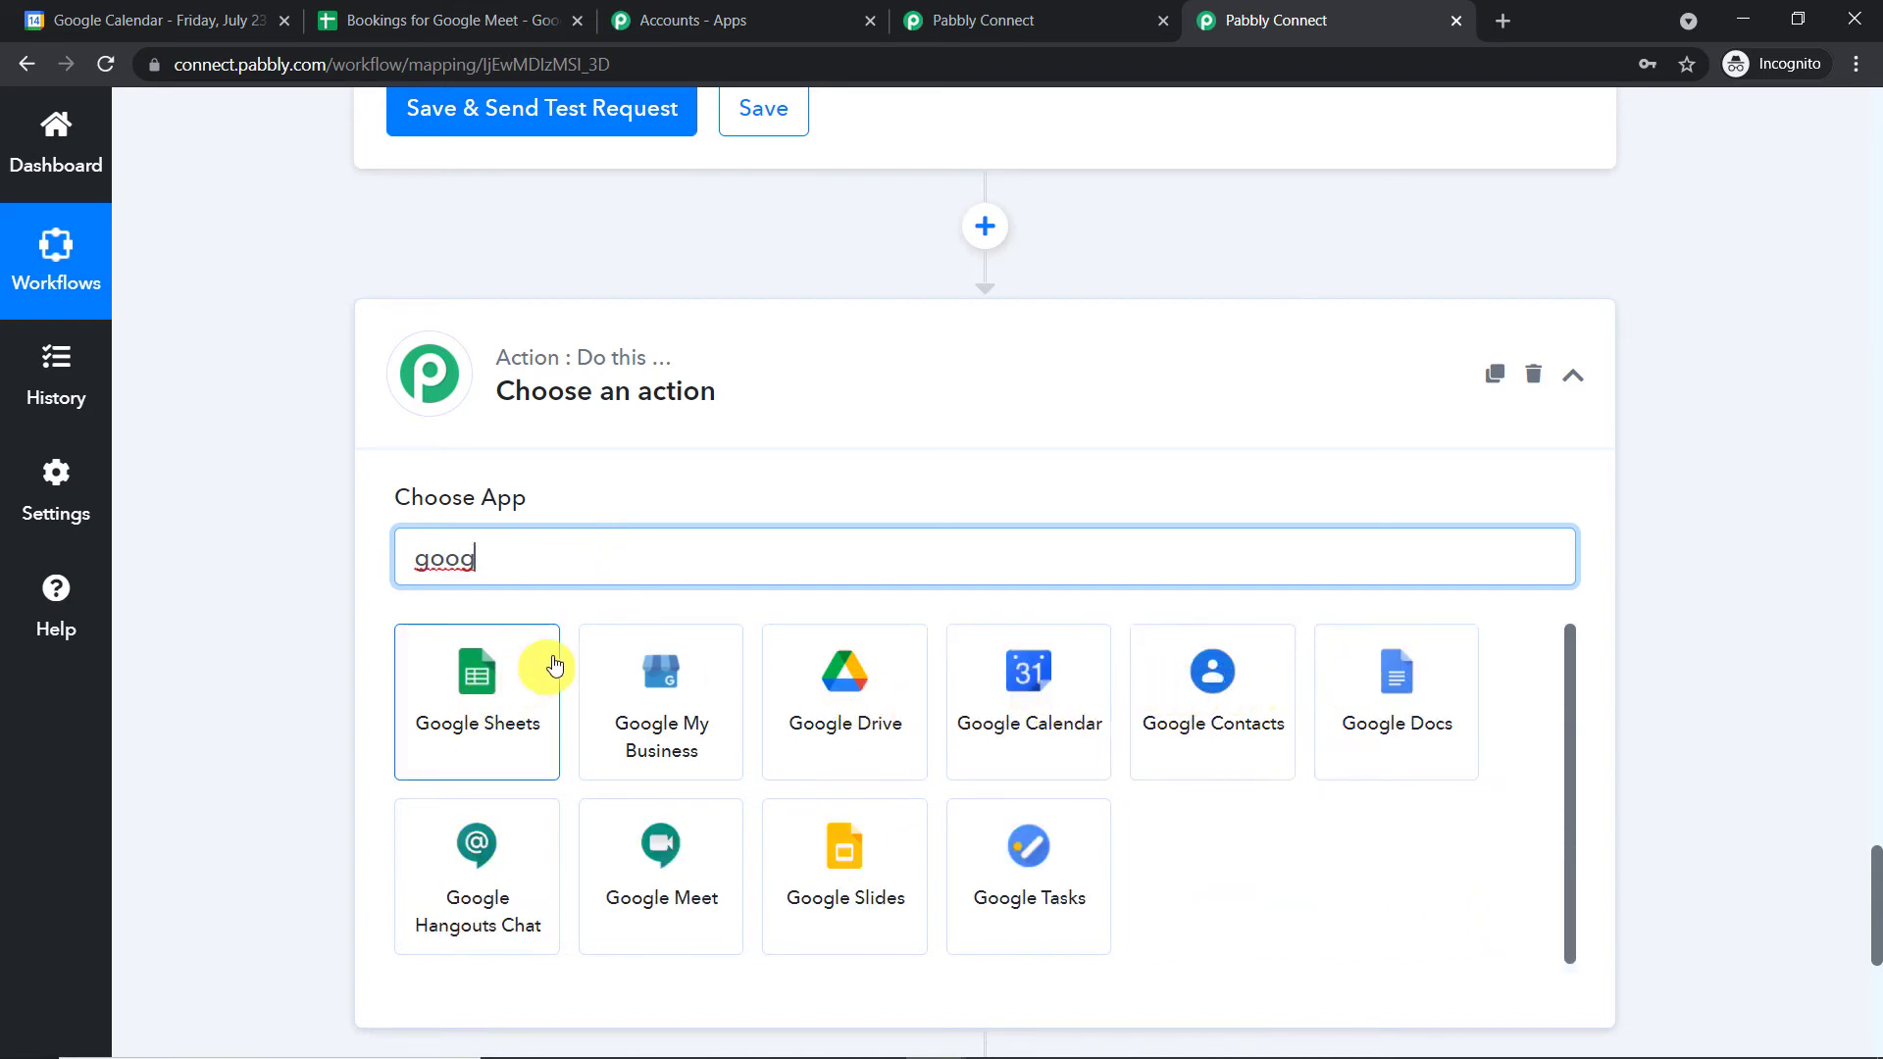
text(gle)
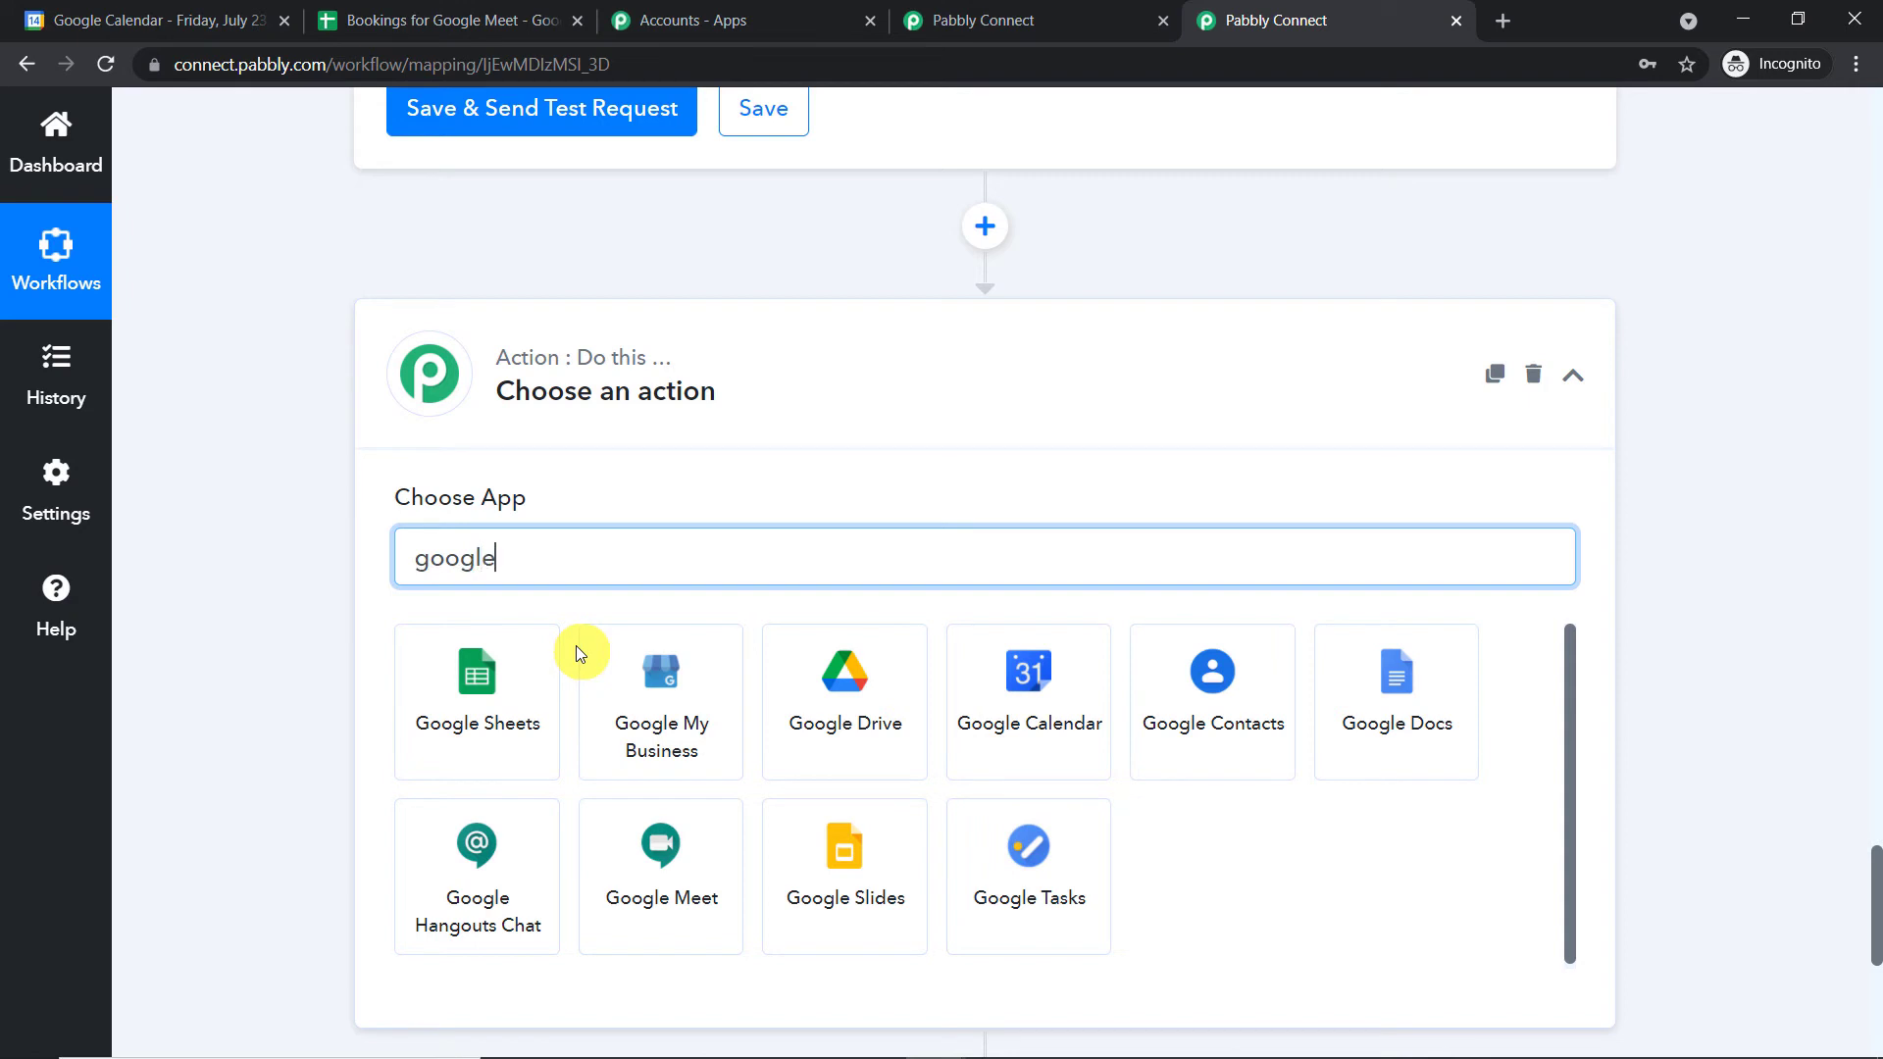
click(654, 844)
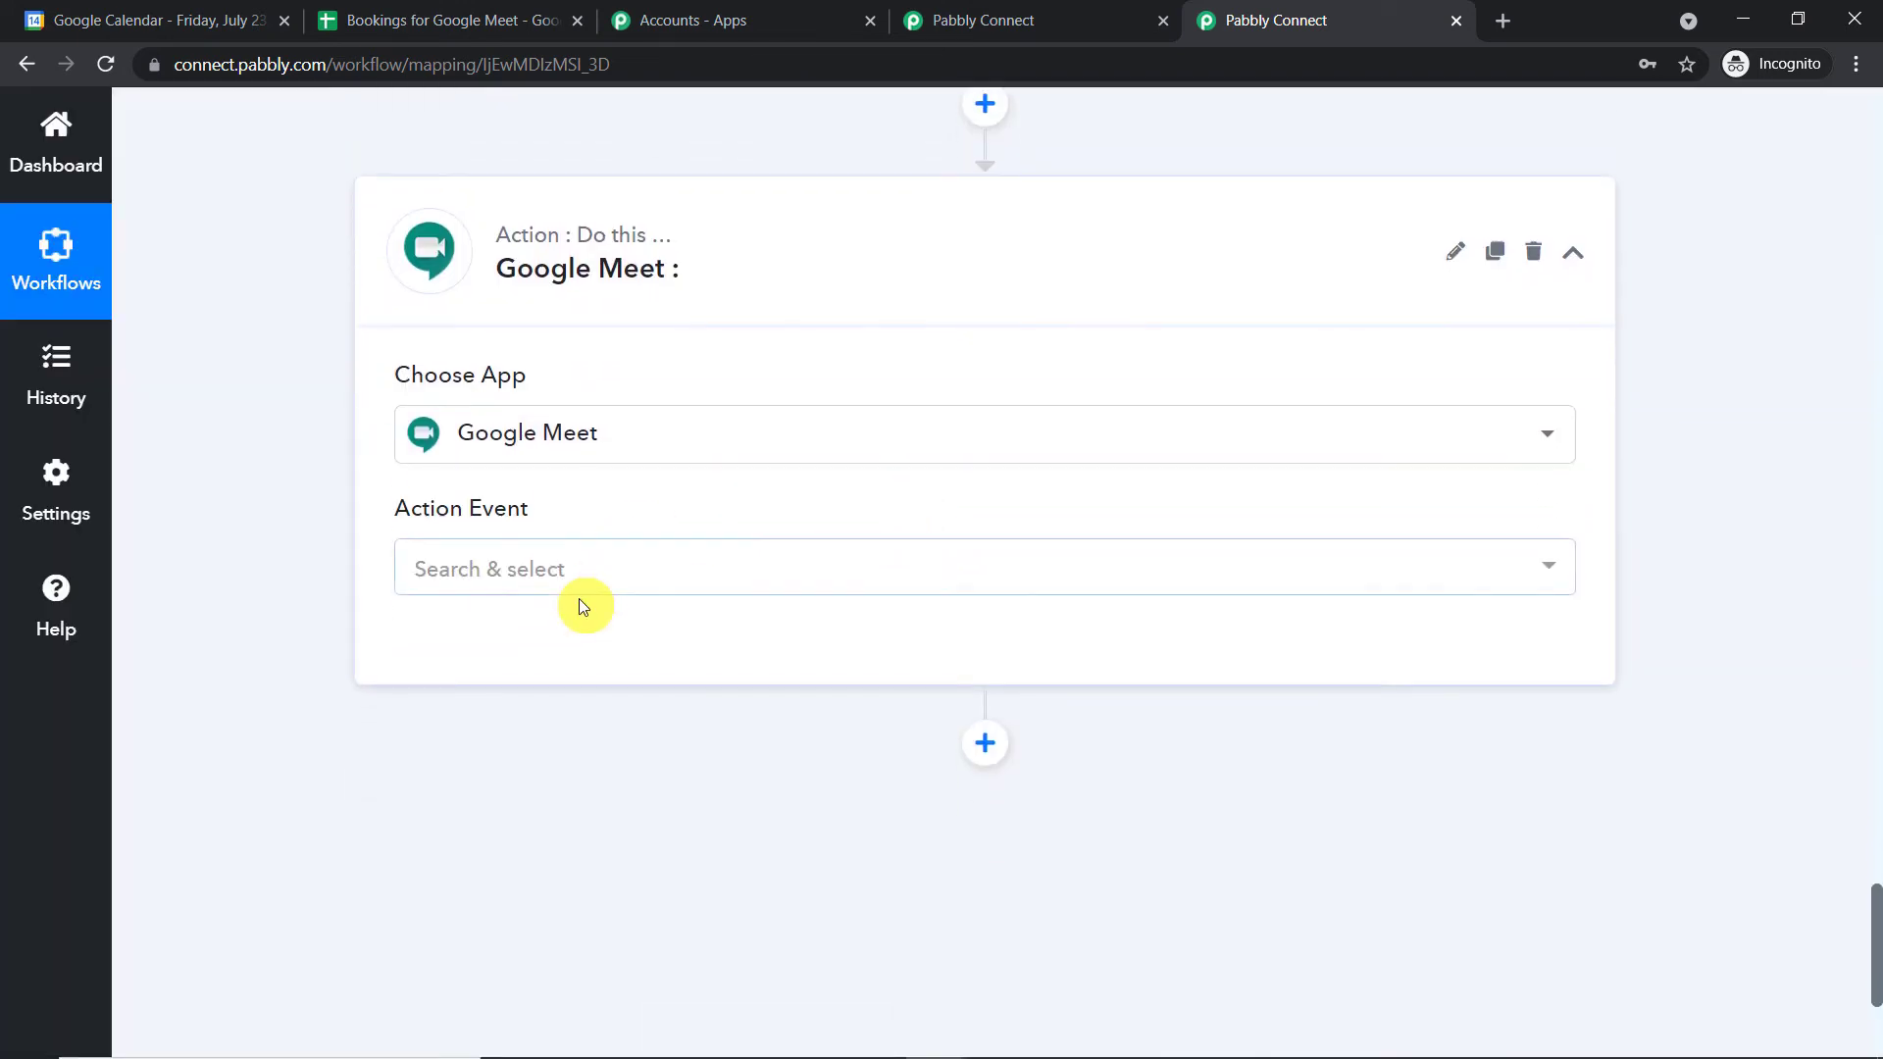
click(579, 592)
click(579, 702)
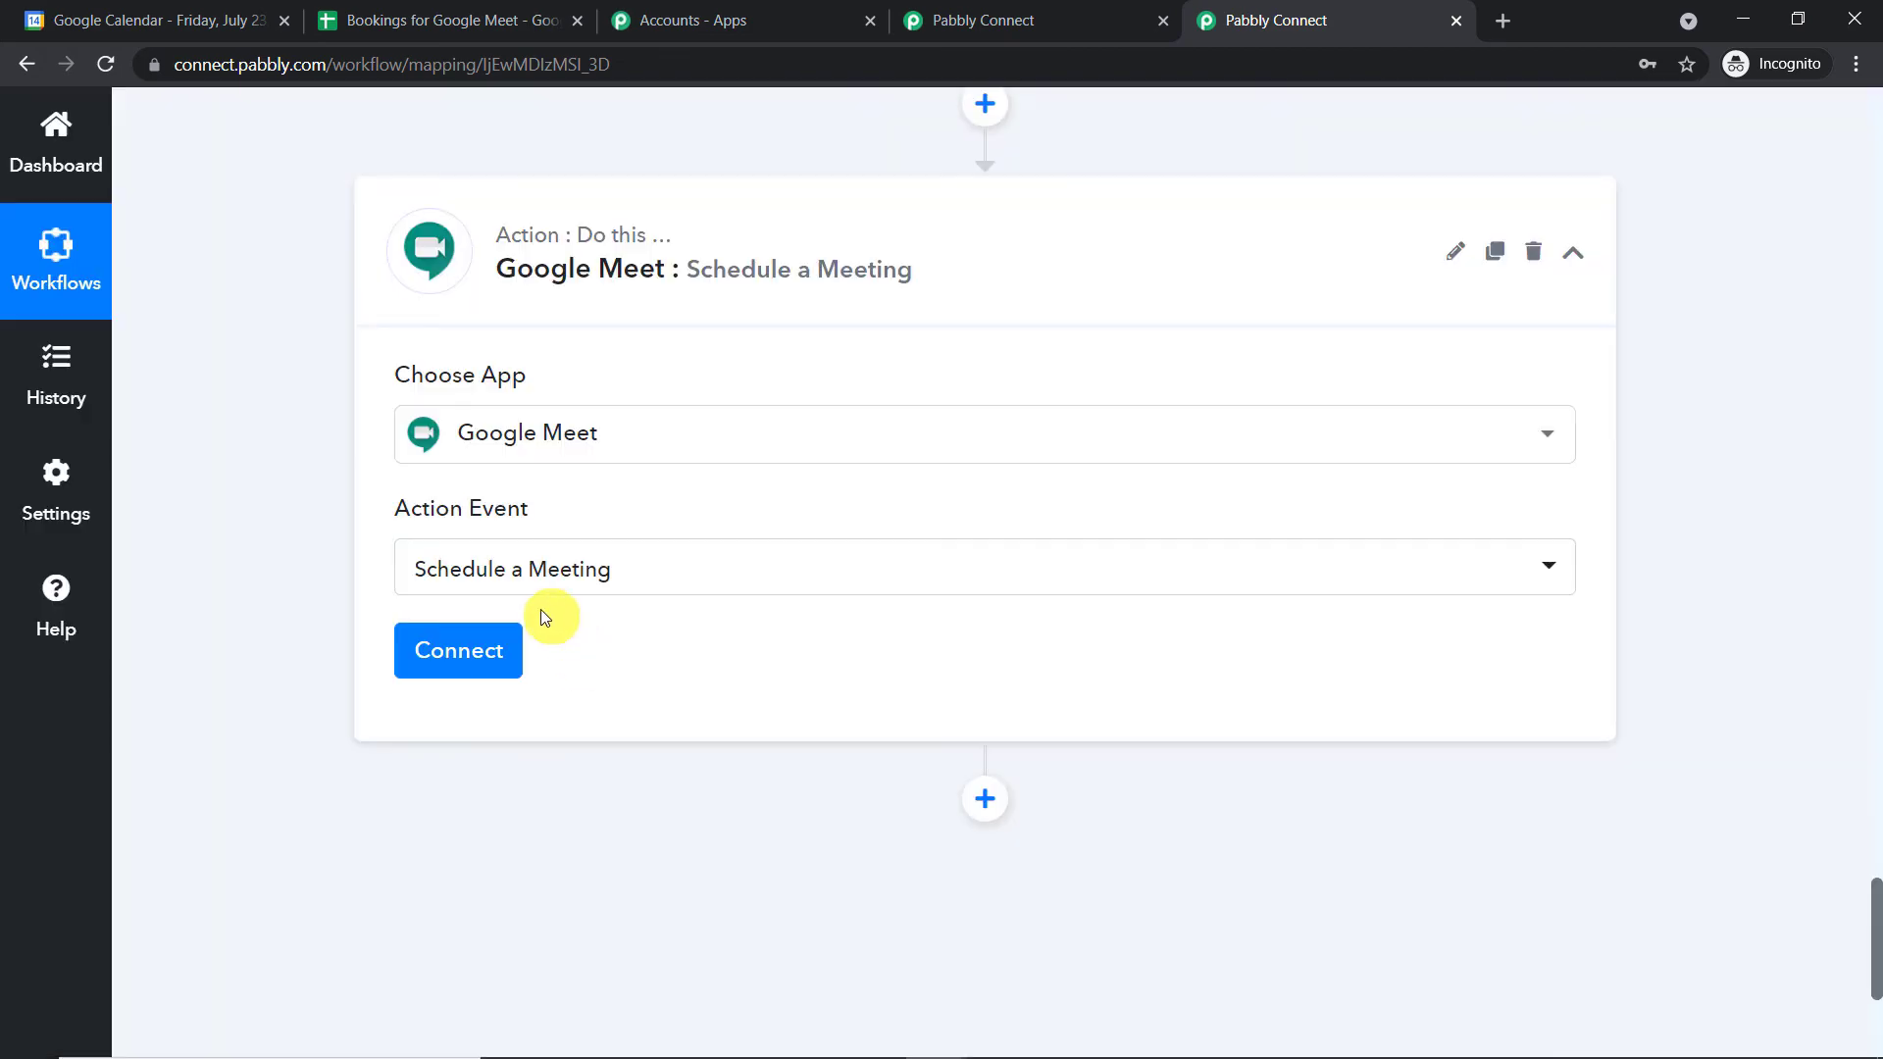
click(481, 655)
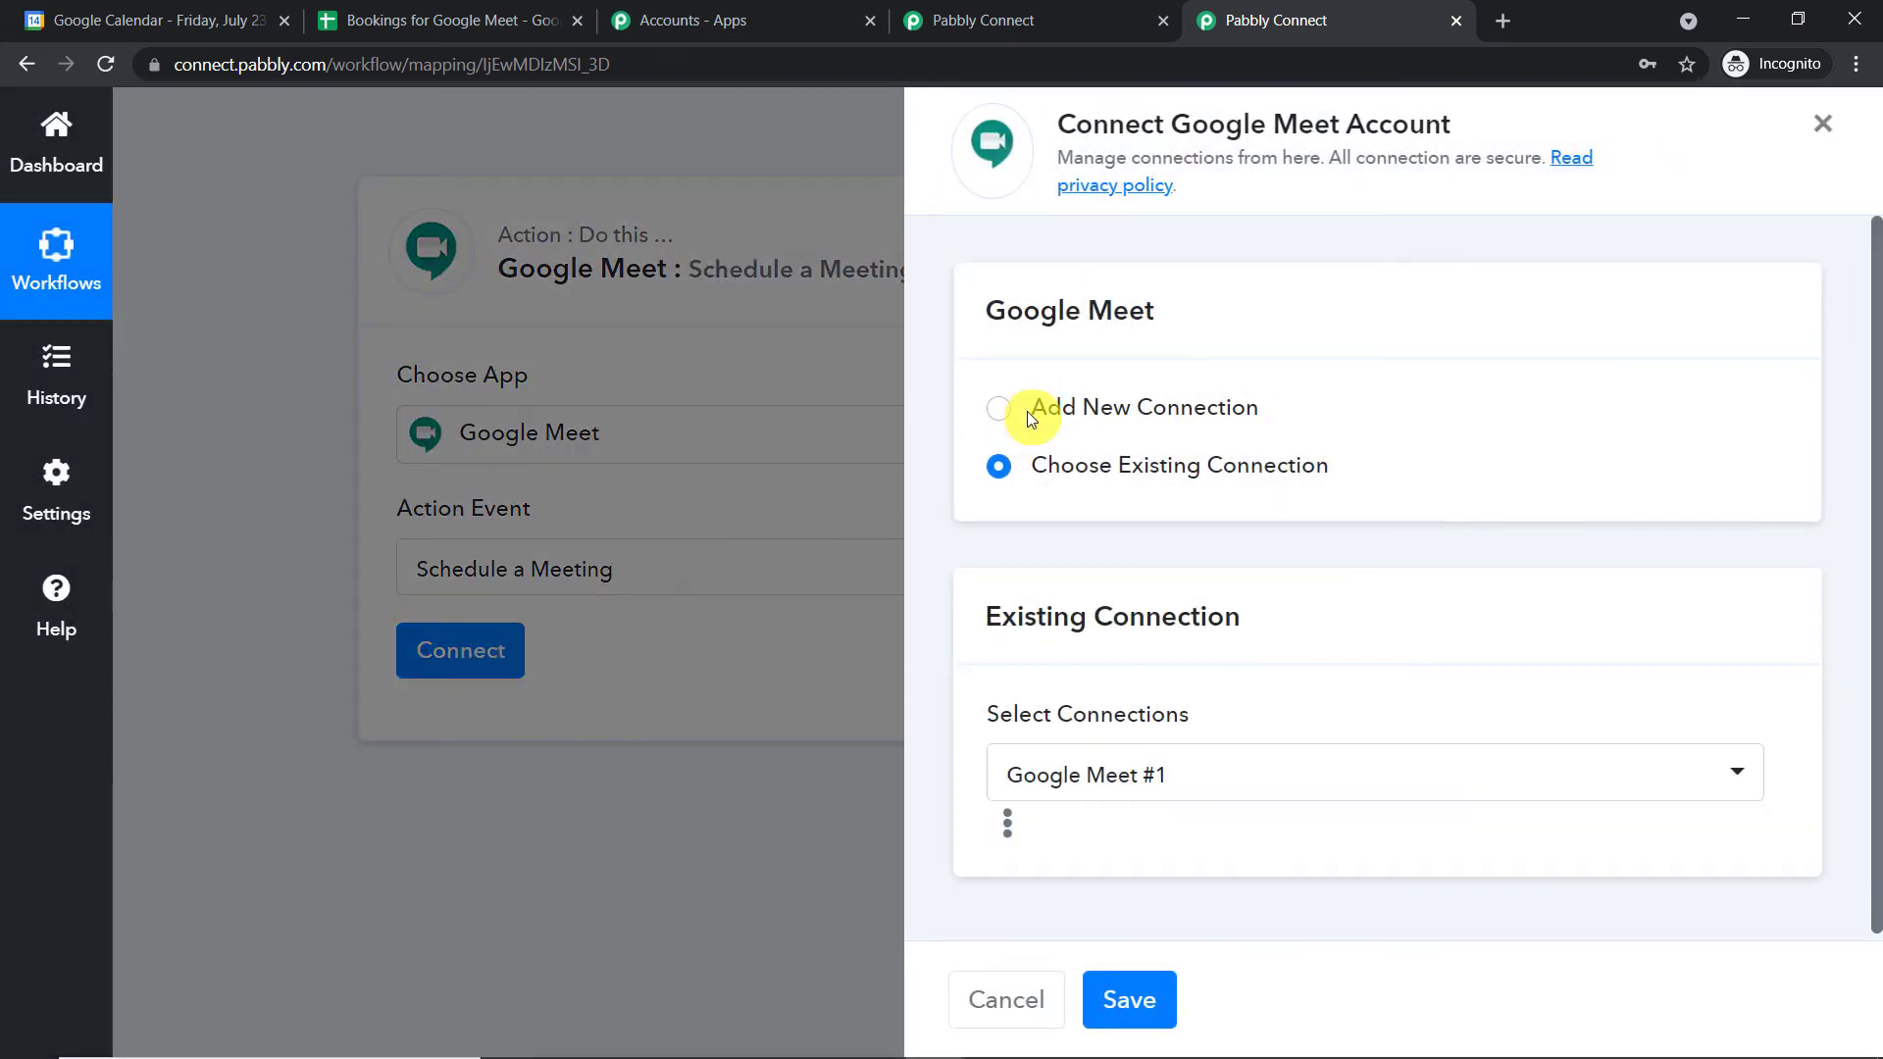
Create a new Google Meet connection, signing in with the Google account and allowing calendar access.
click(1000, 410)
click(1090, 729)
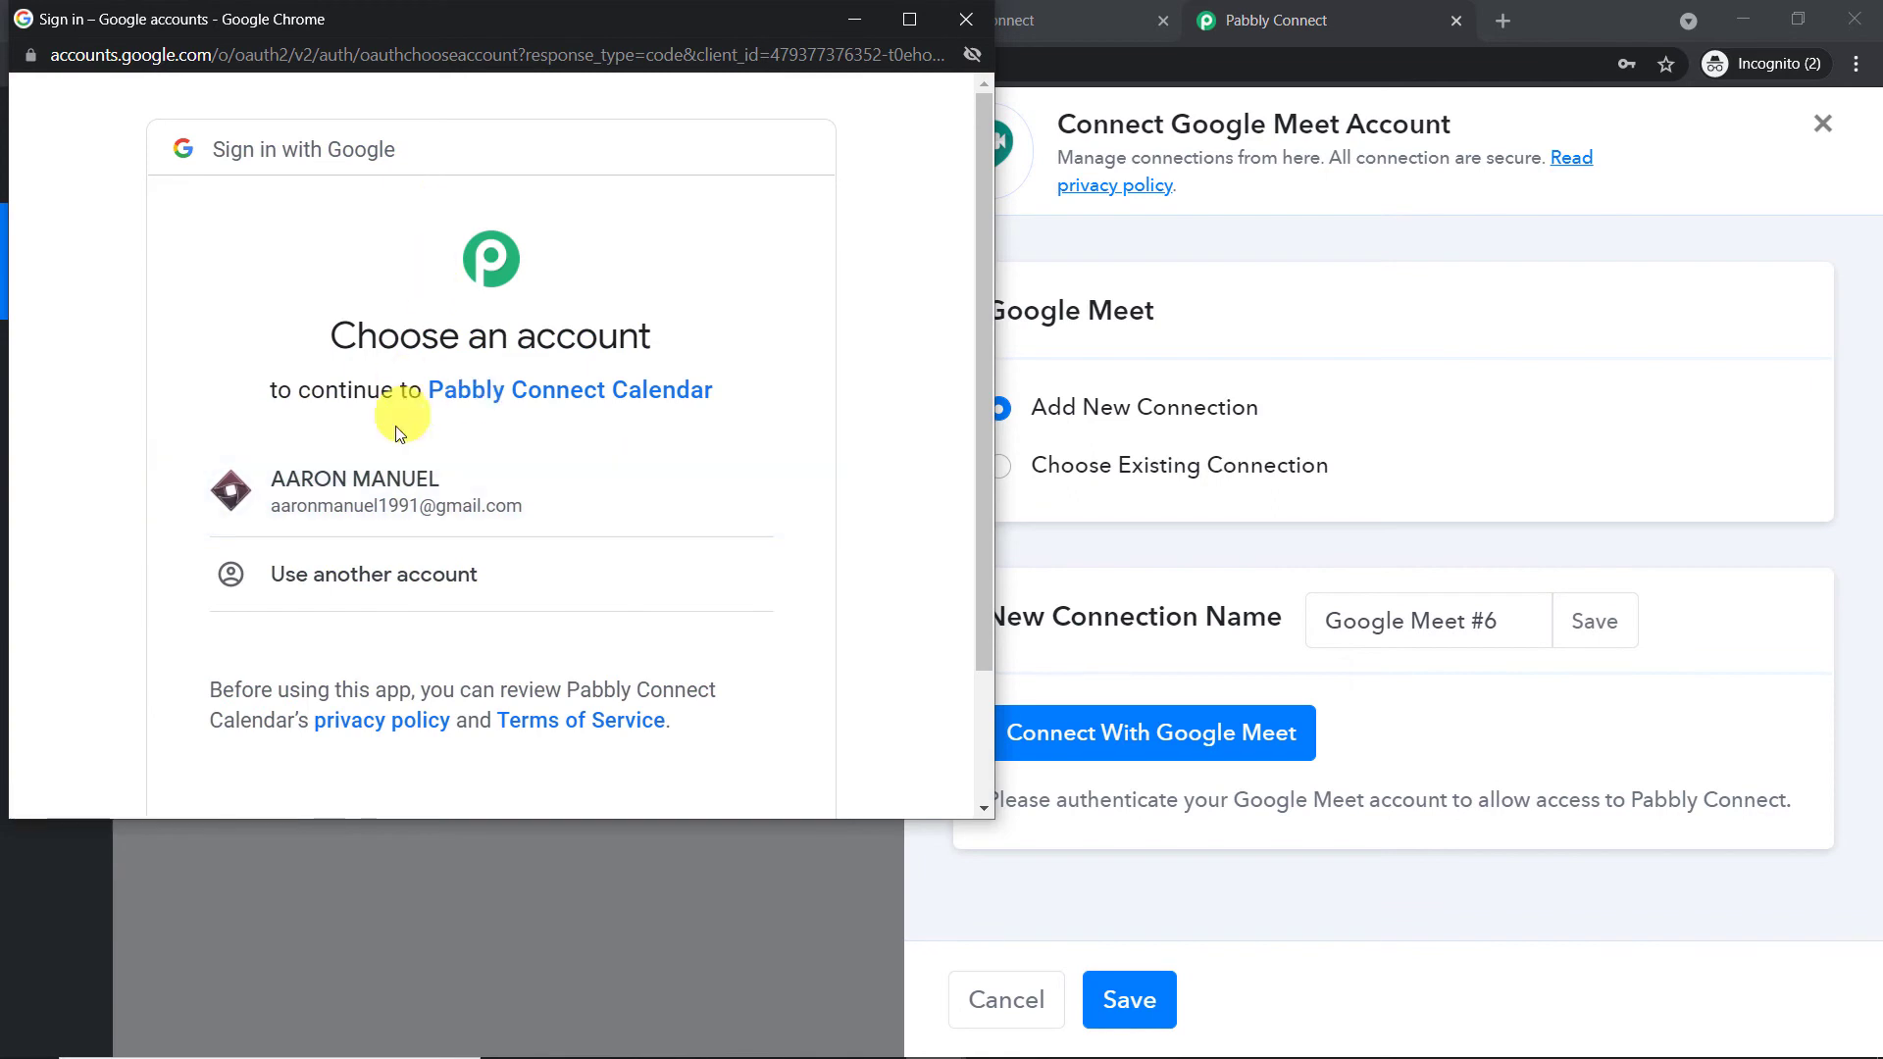
click(392, 497)
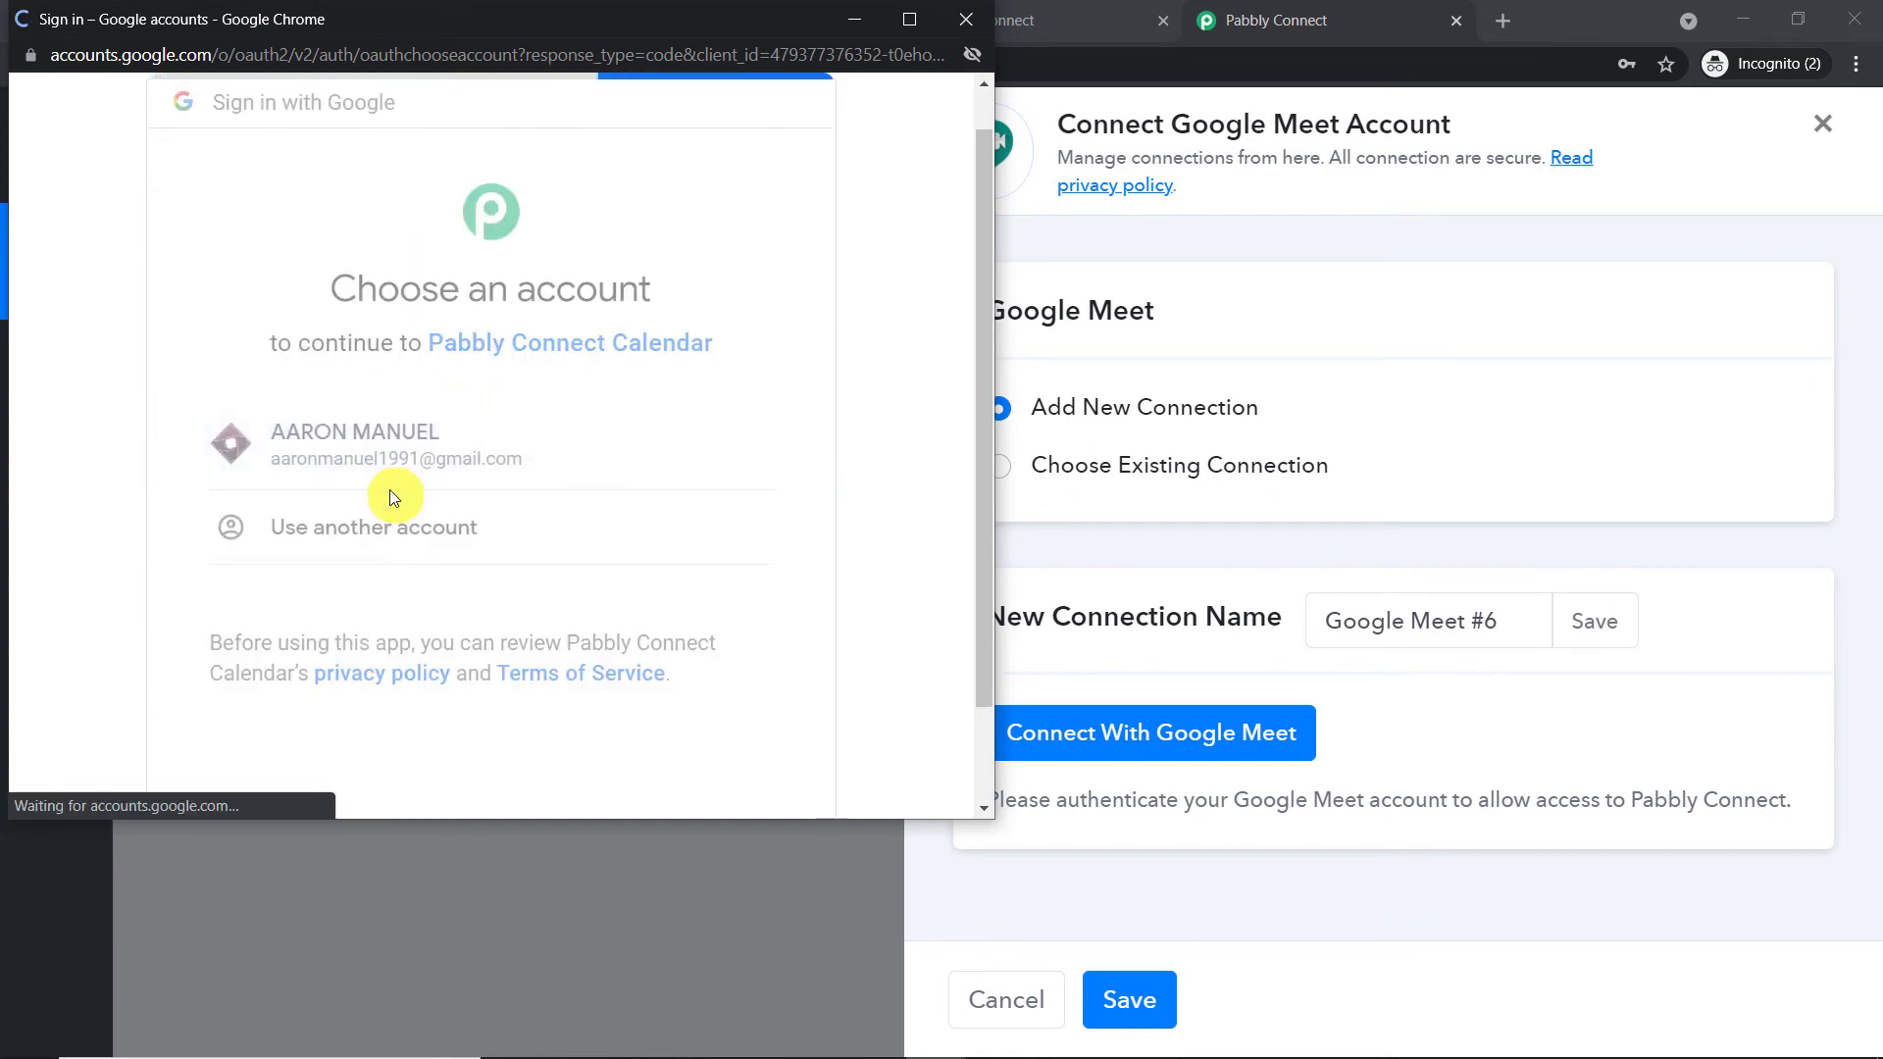
scroll(444, 473, down, 5)
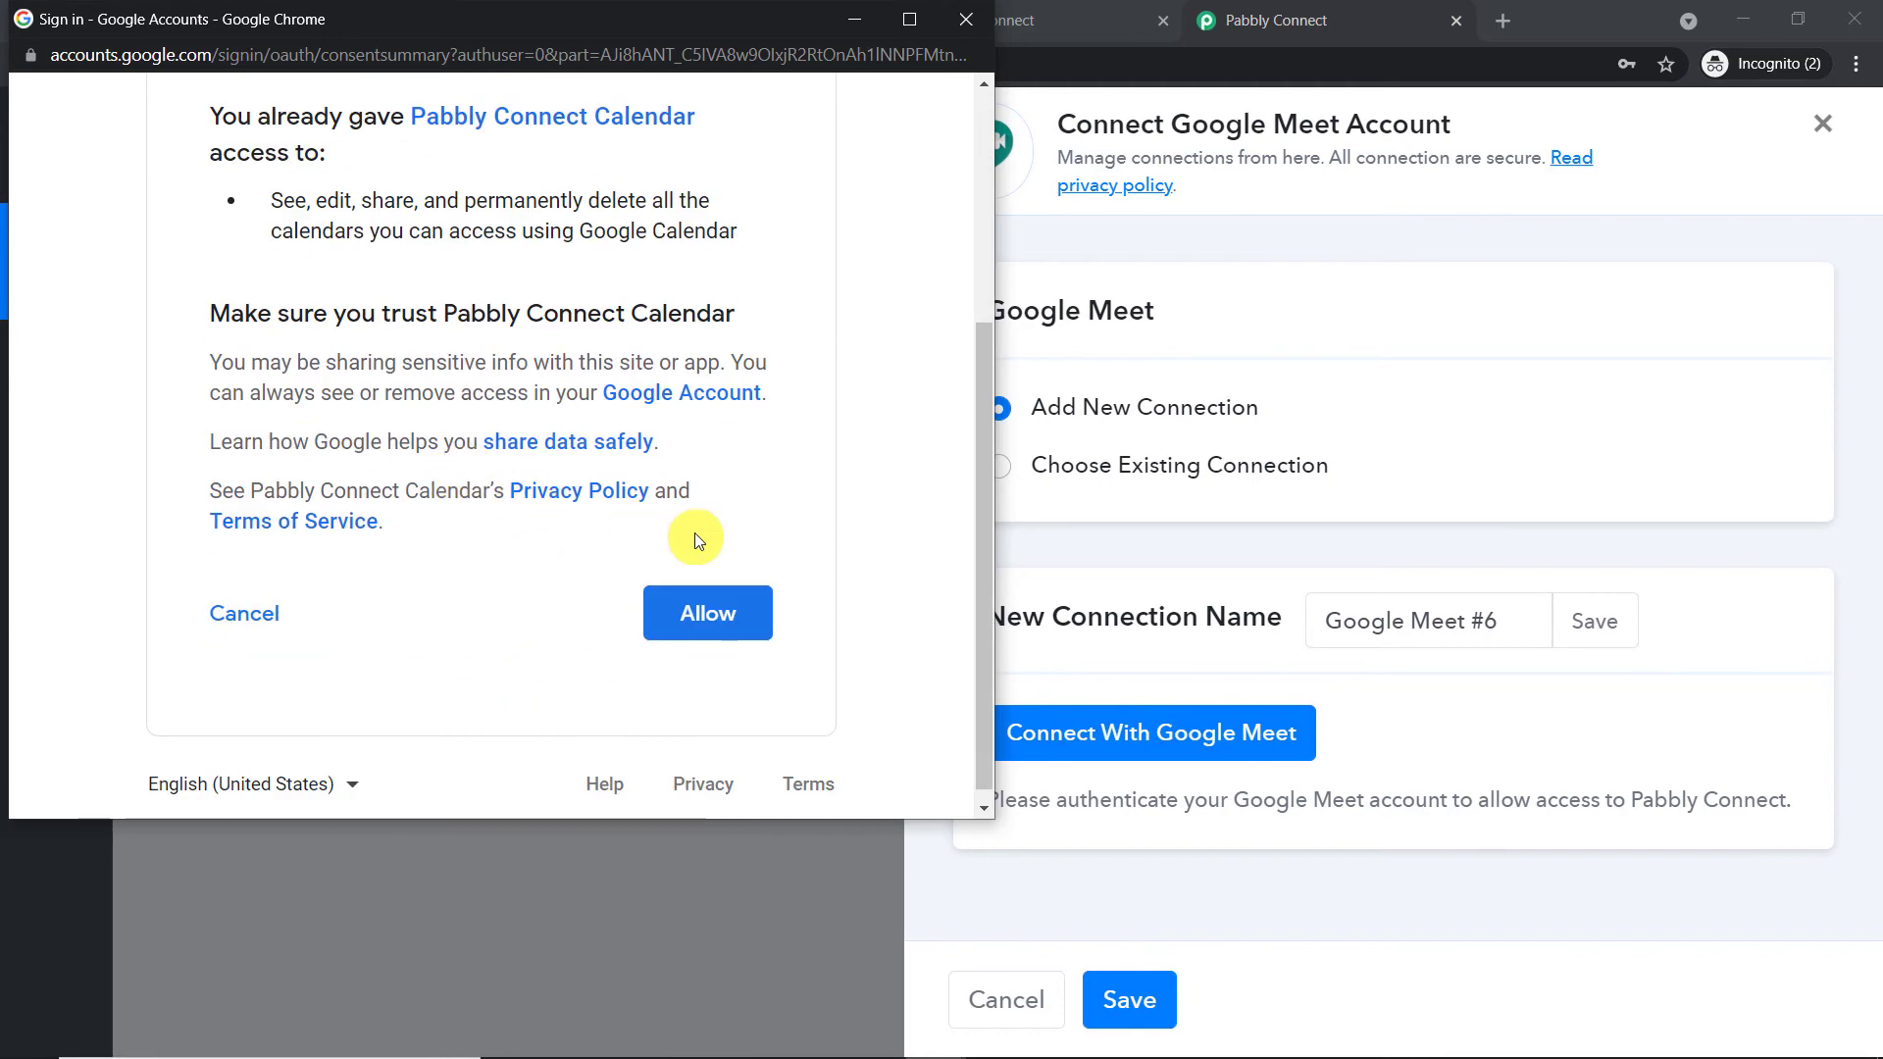
click(730, 618)
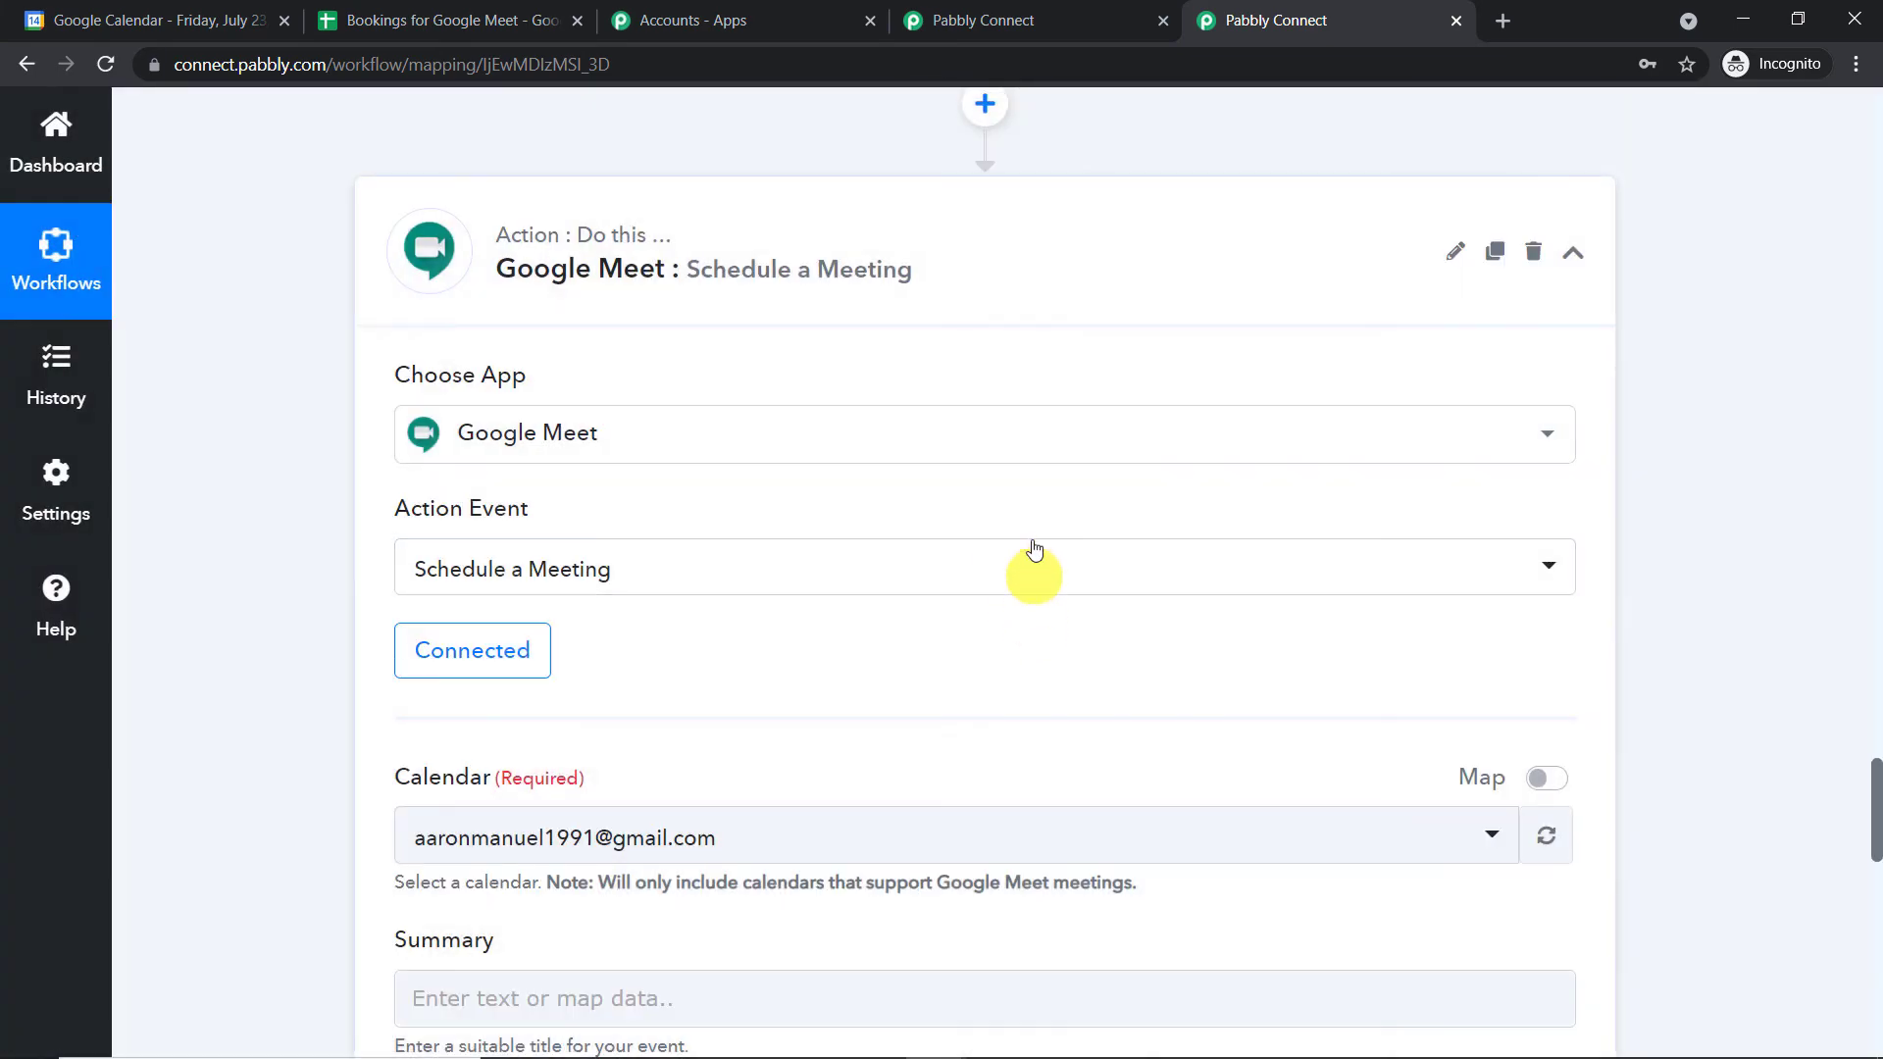
Look through the available calendars, then compare their names in Google Calendar.
scroll(1034, 547, down, 4)
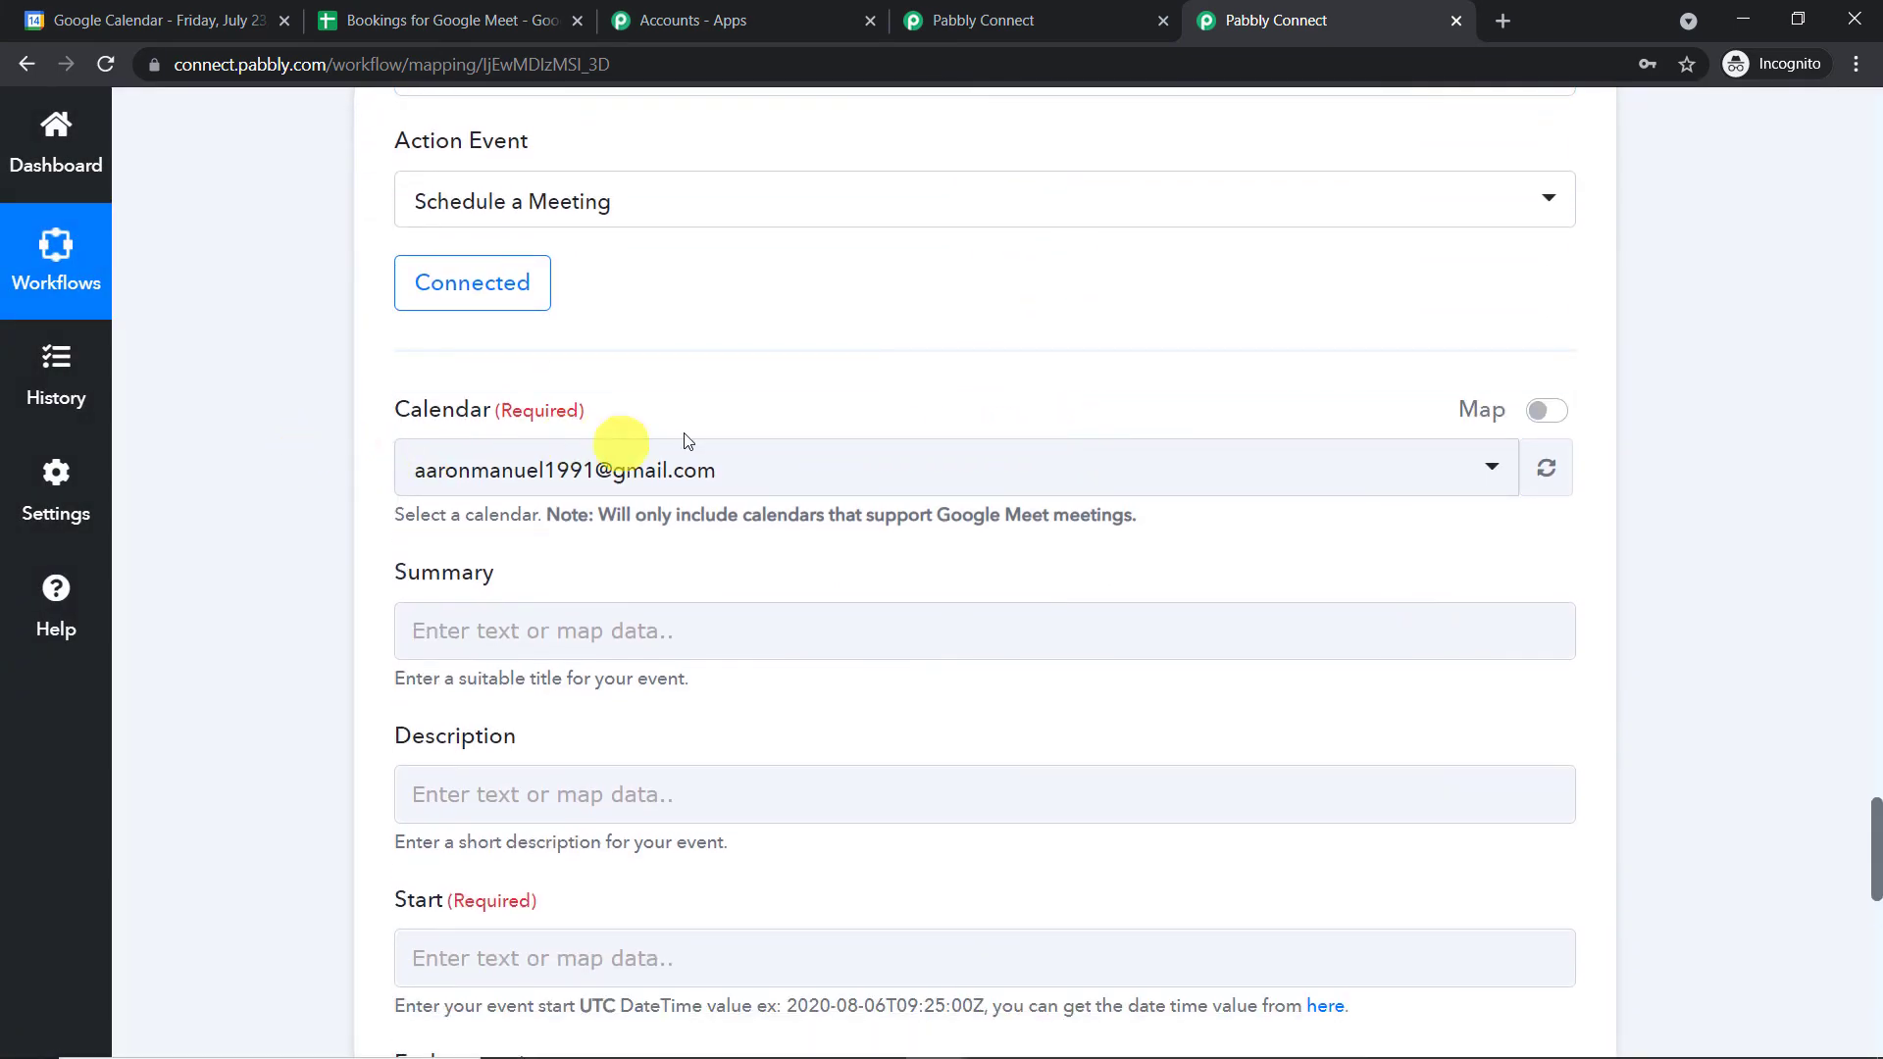
click(670, 483)
click(898, 339)
click(203, 10)
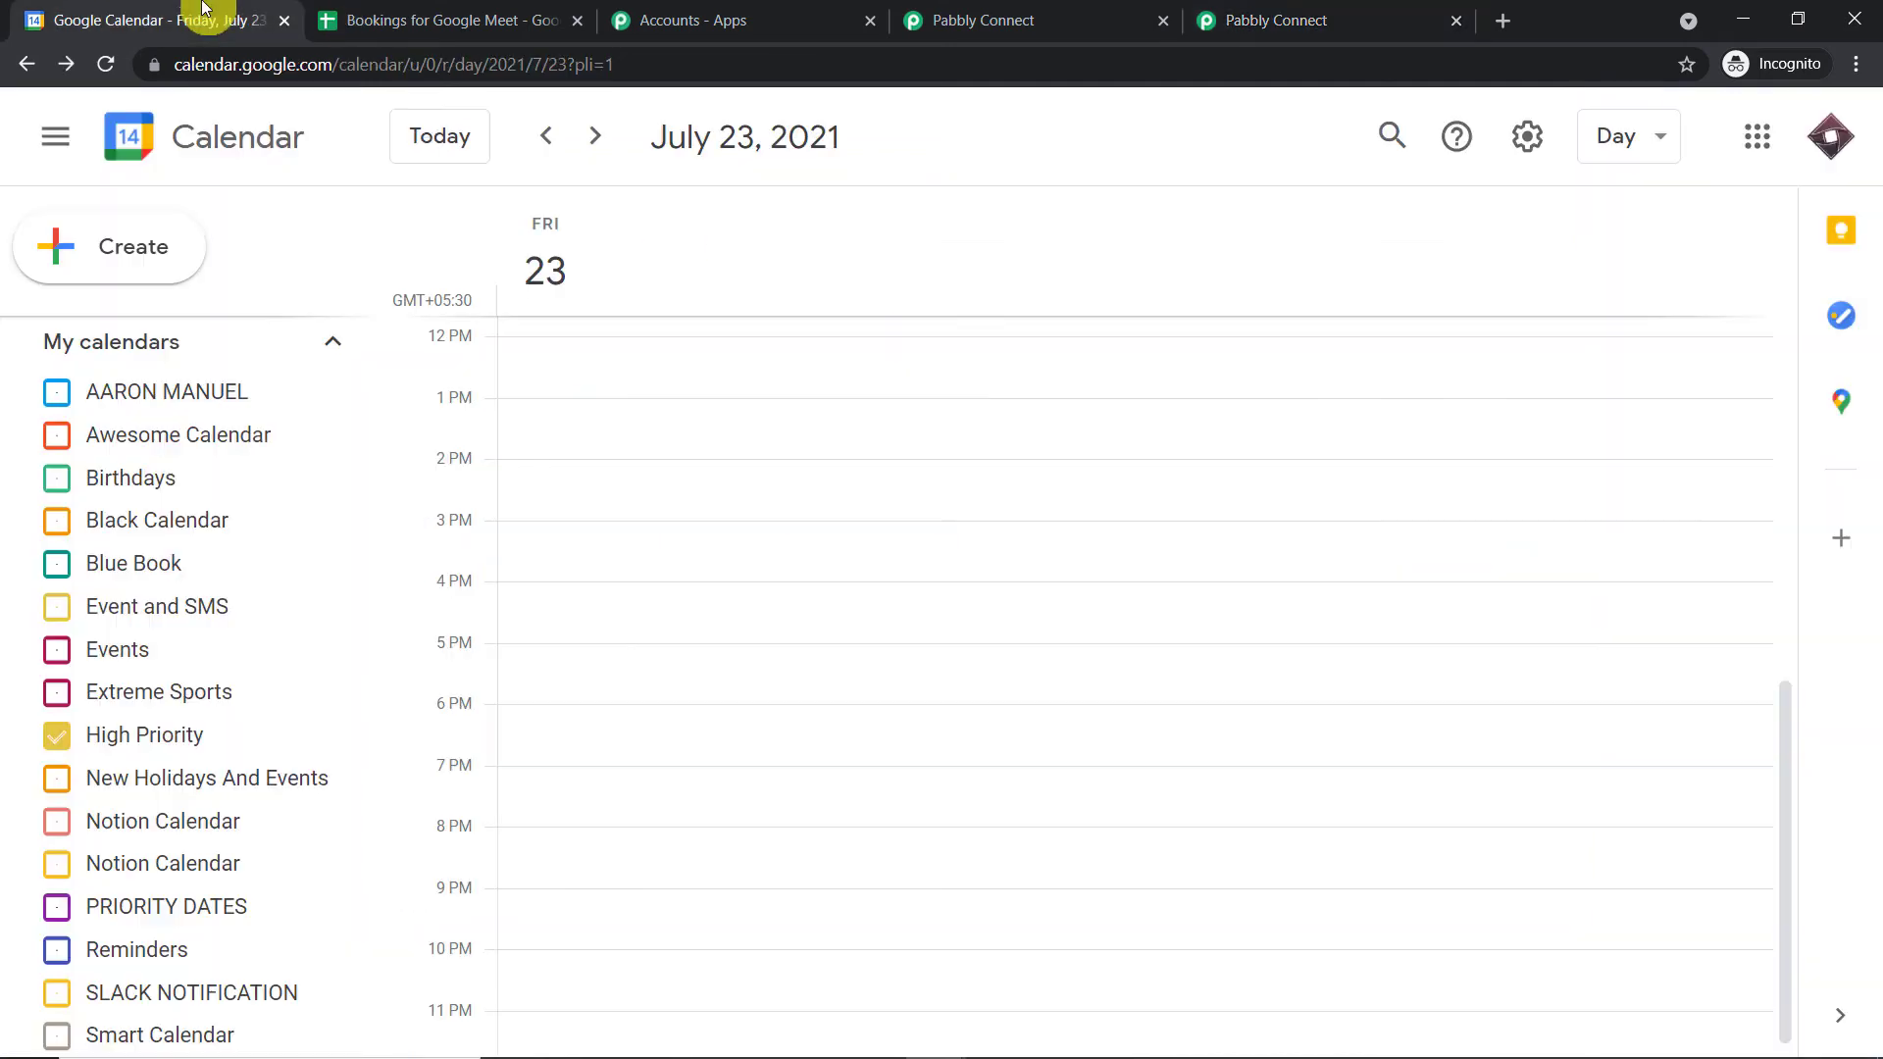
mouse_move(115, 742)
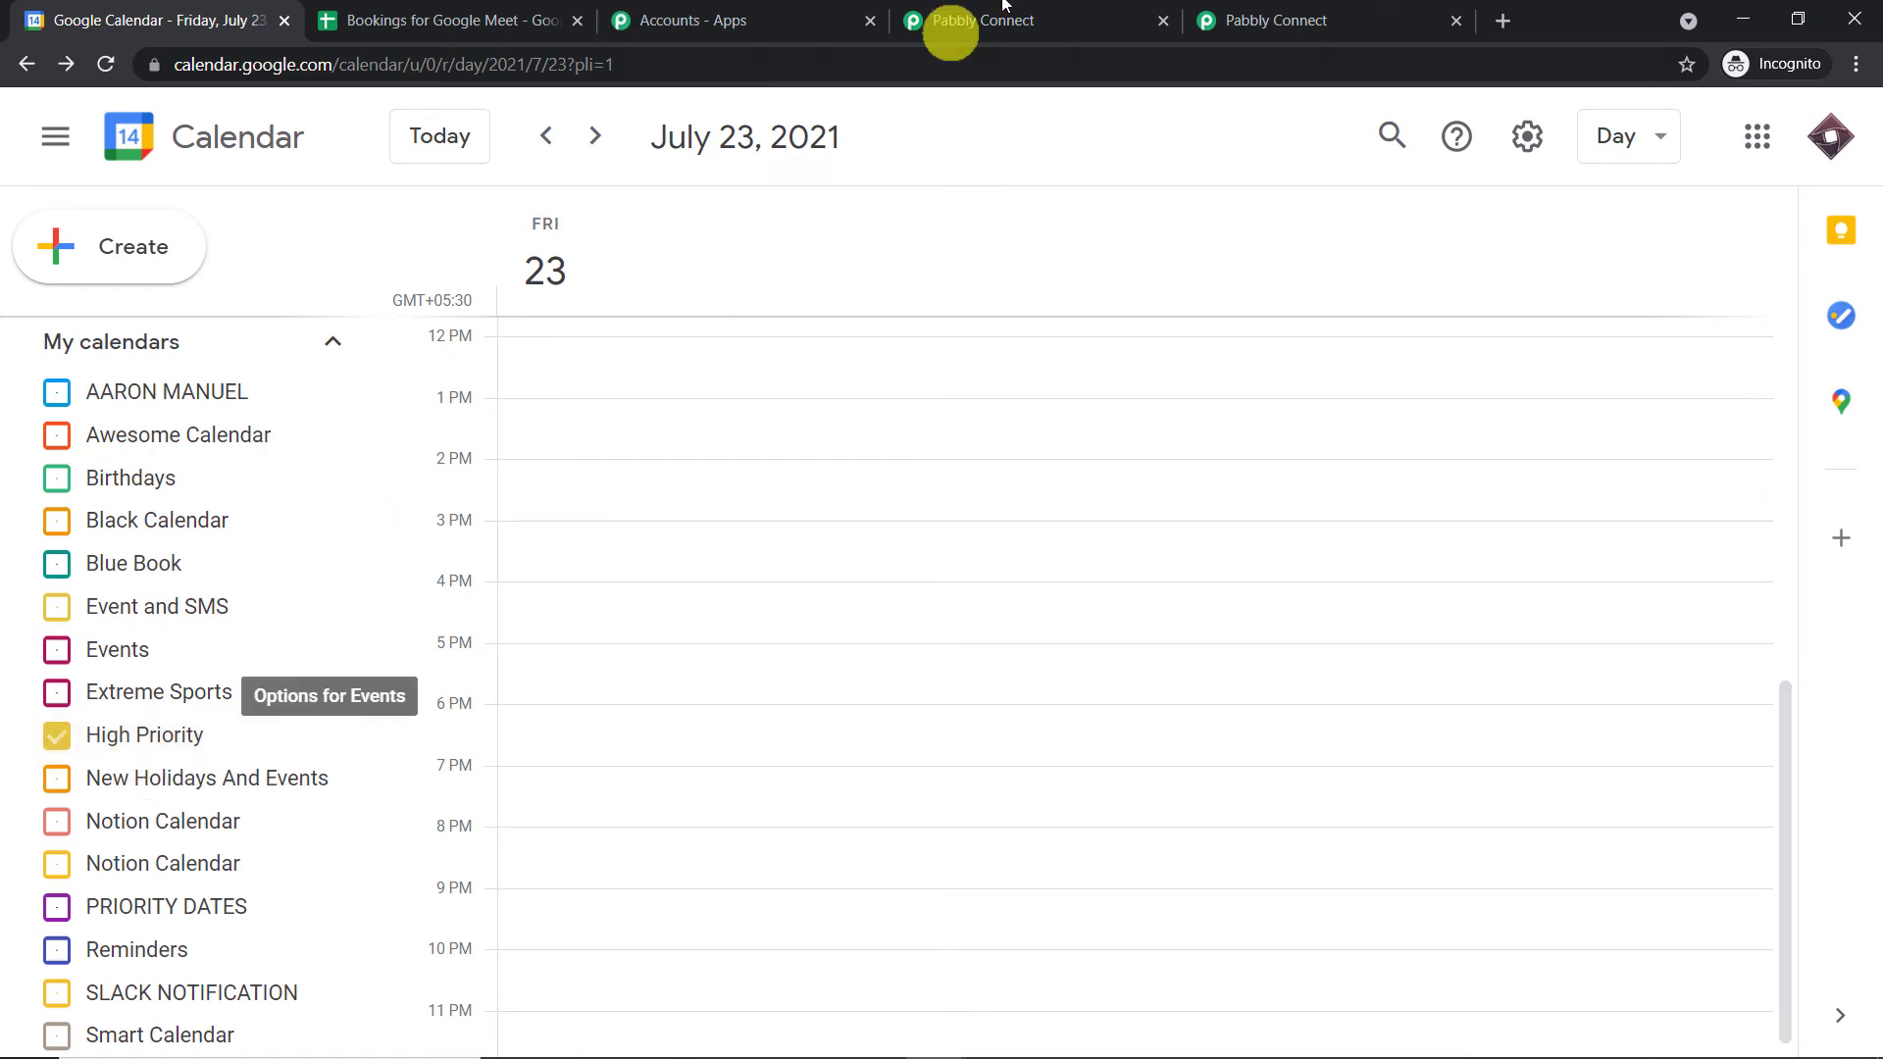
Back in the workflow, pick High Priority from the bottom of the Calendar list.
click(1301, 12)
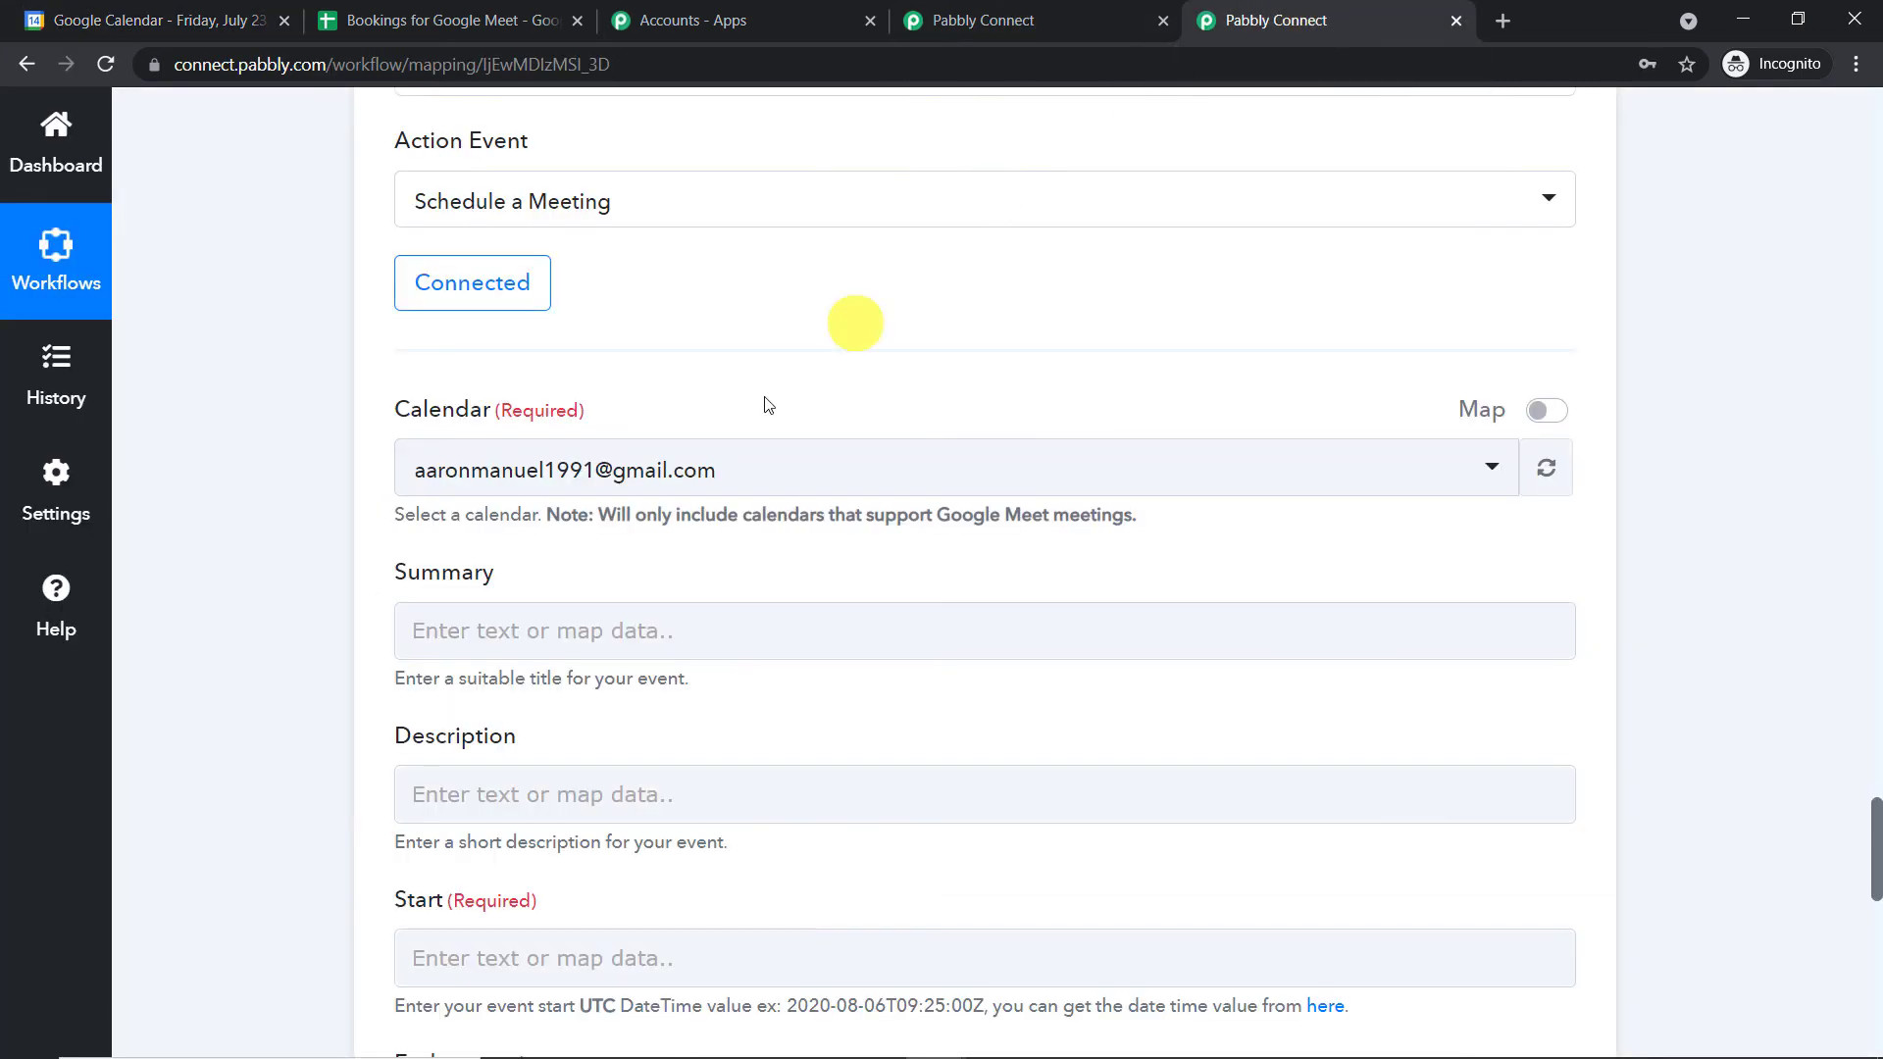
click(655, 464)
scroll(637, 687, down, 4)
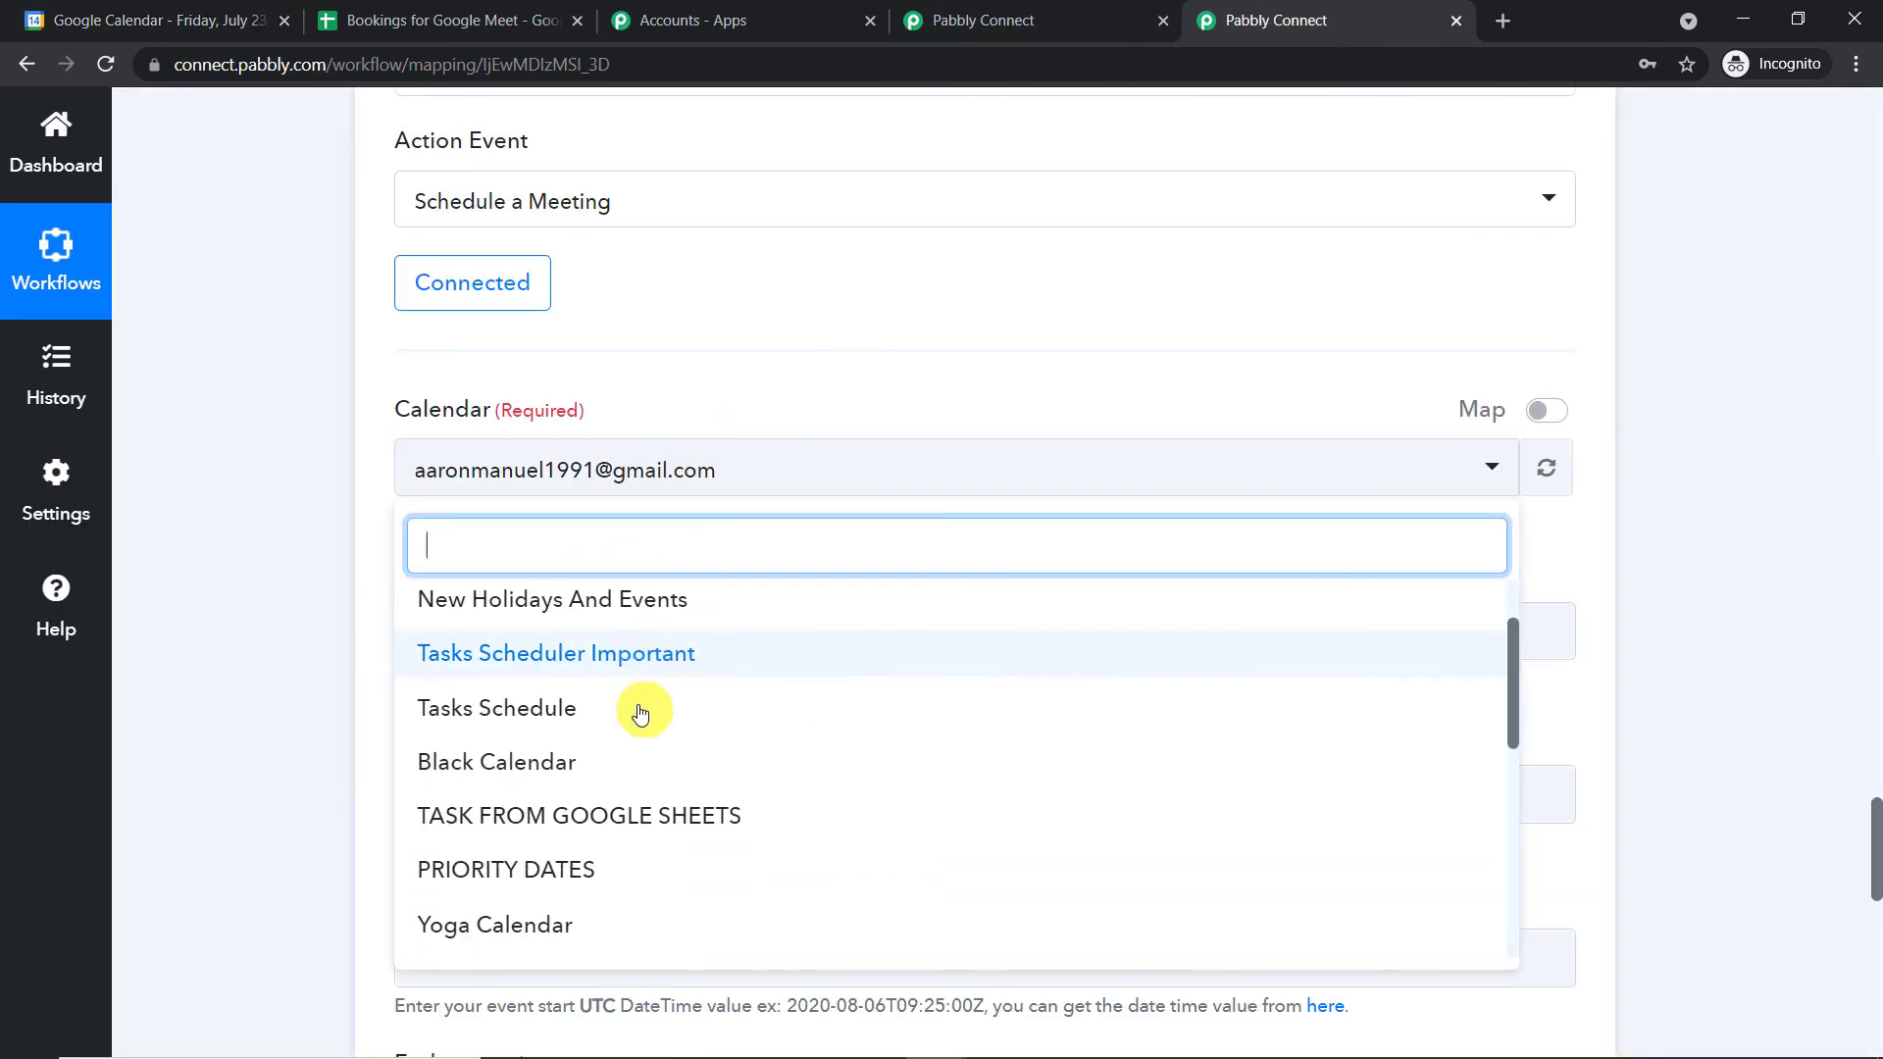
scroll(651, 744, down, 3)
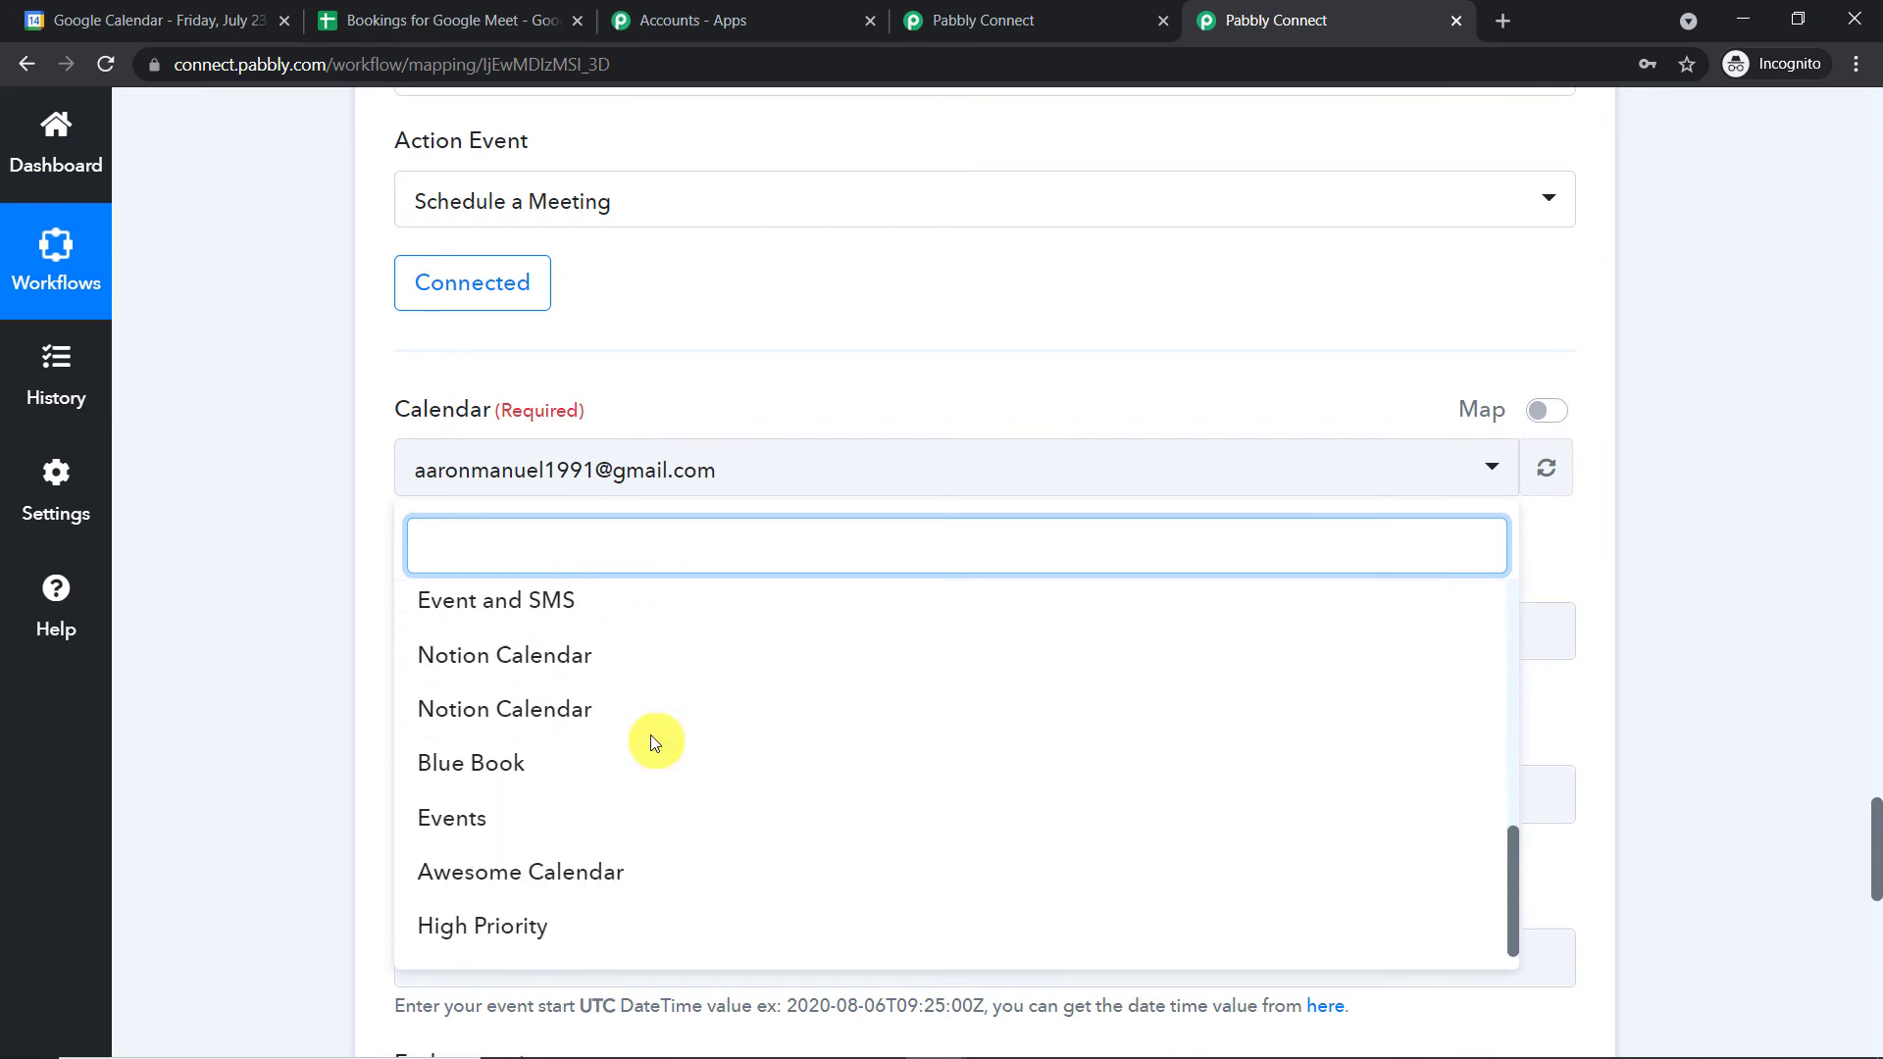
scroll(706, 783, down, 1)
scroll(751, 779, up, 4)
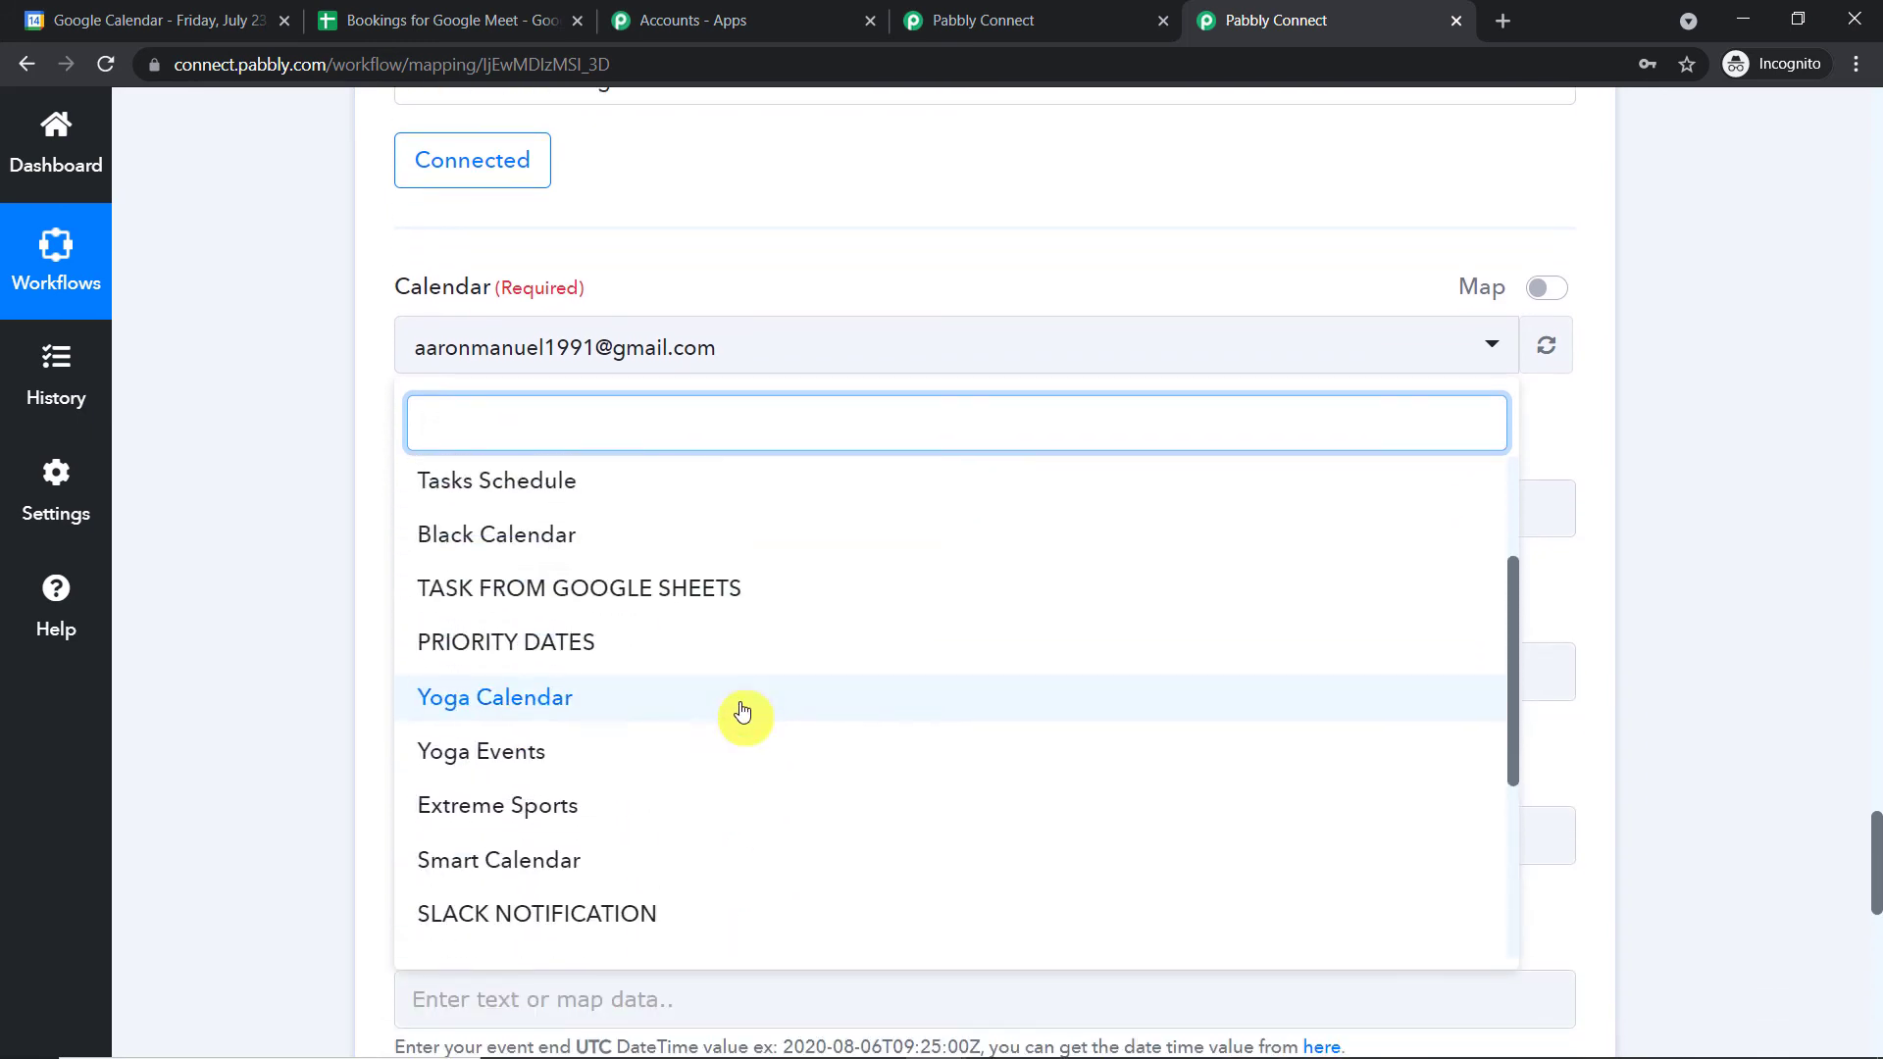
scroll(710, 564, down, 1)
scroll(710, 564, down, 3)
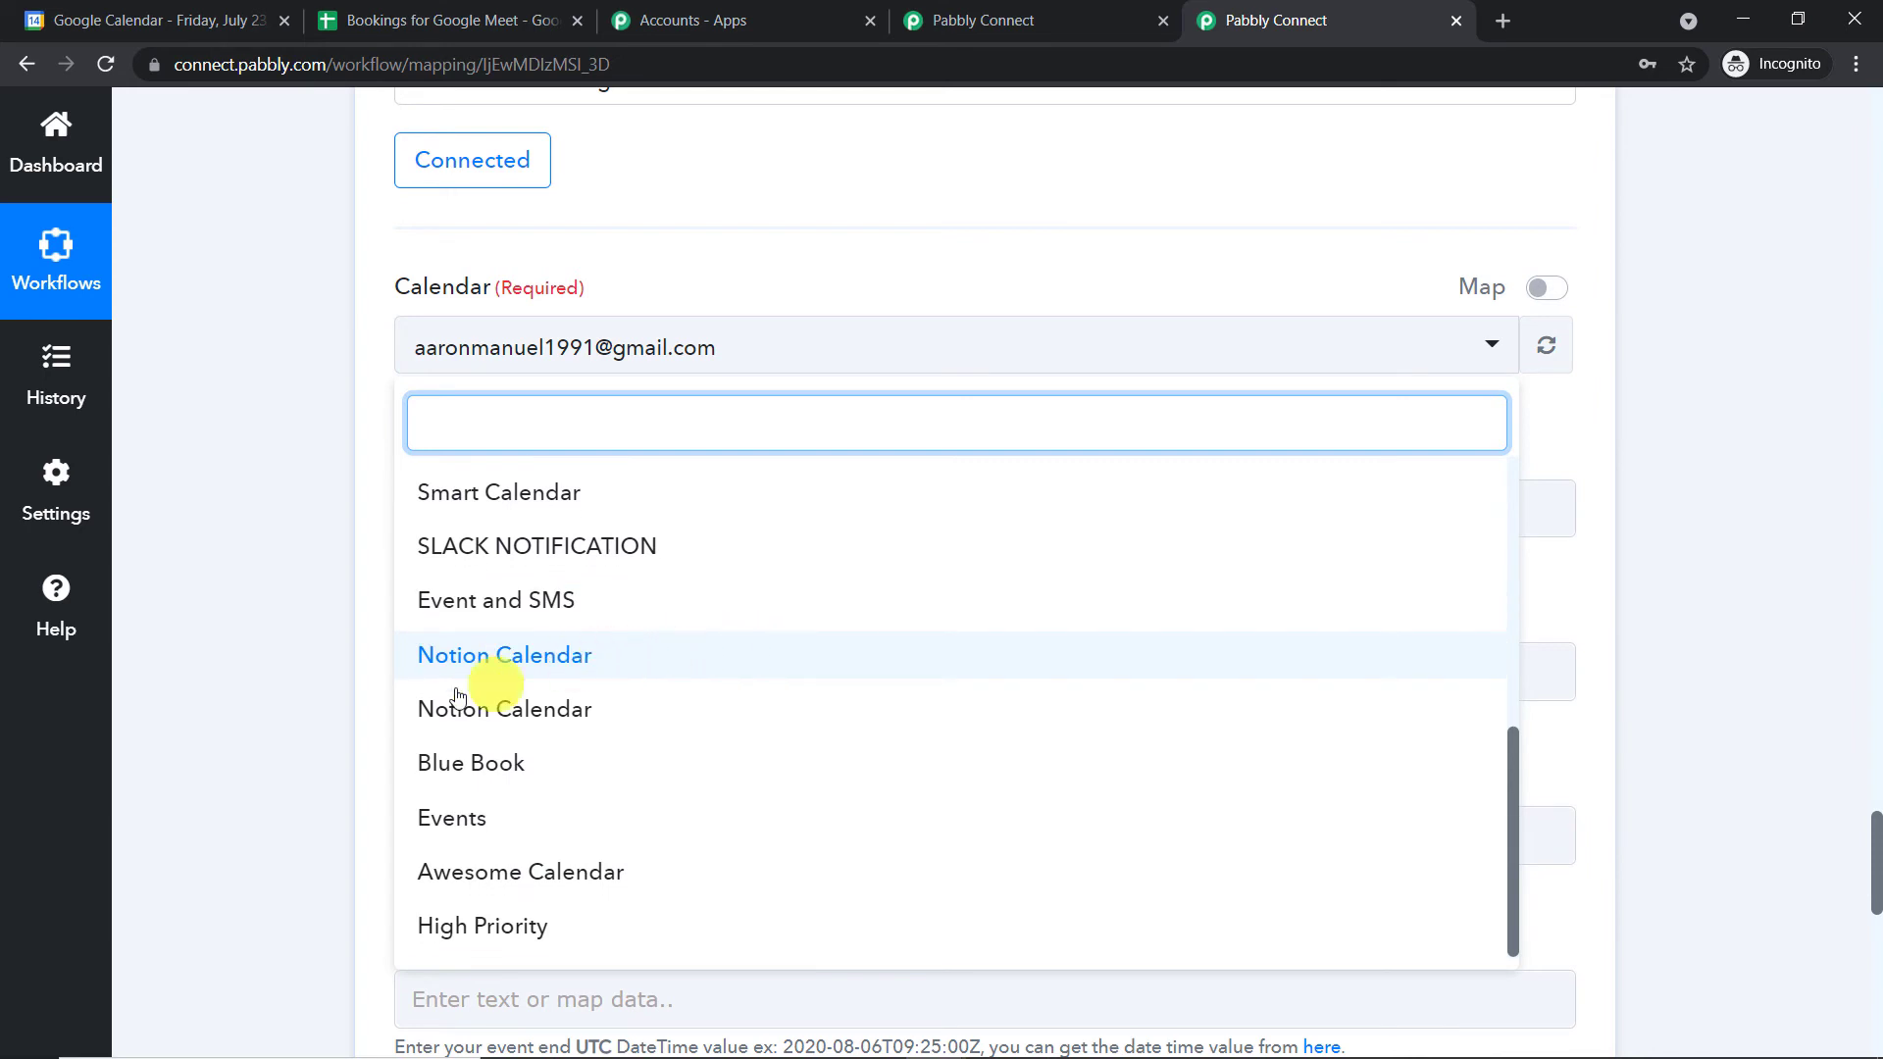
scroll(653, 742, down, 1)
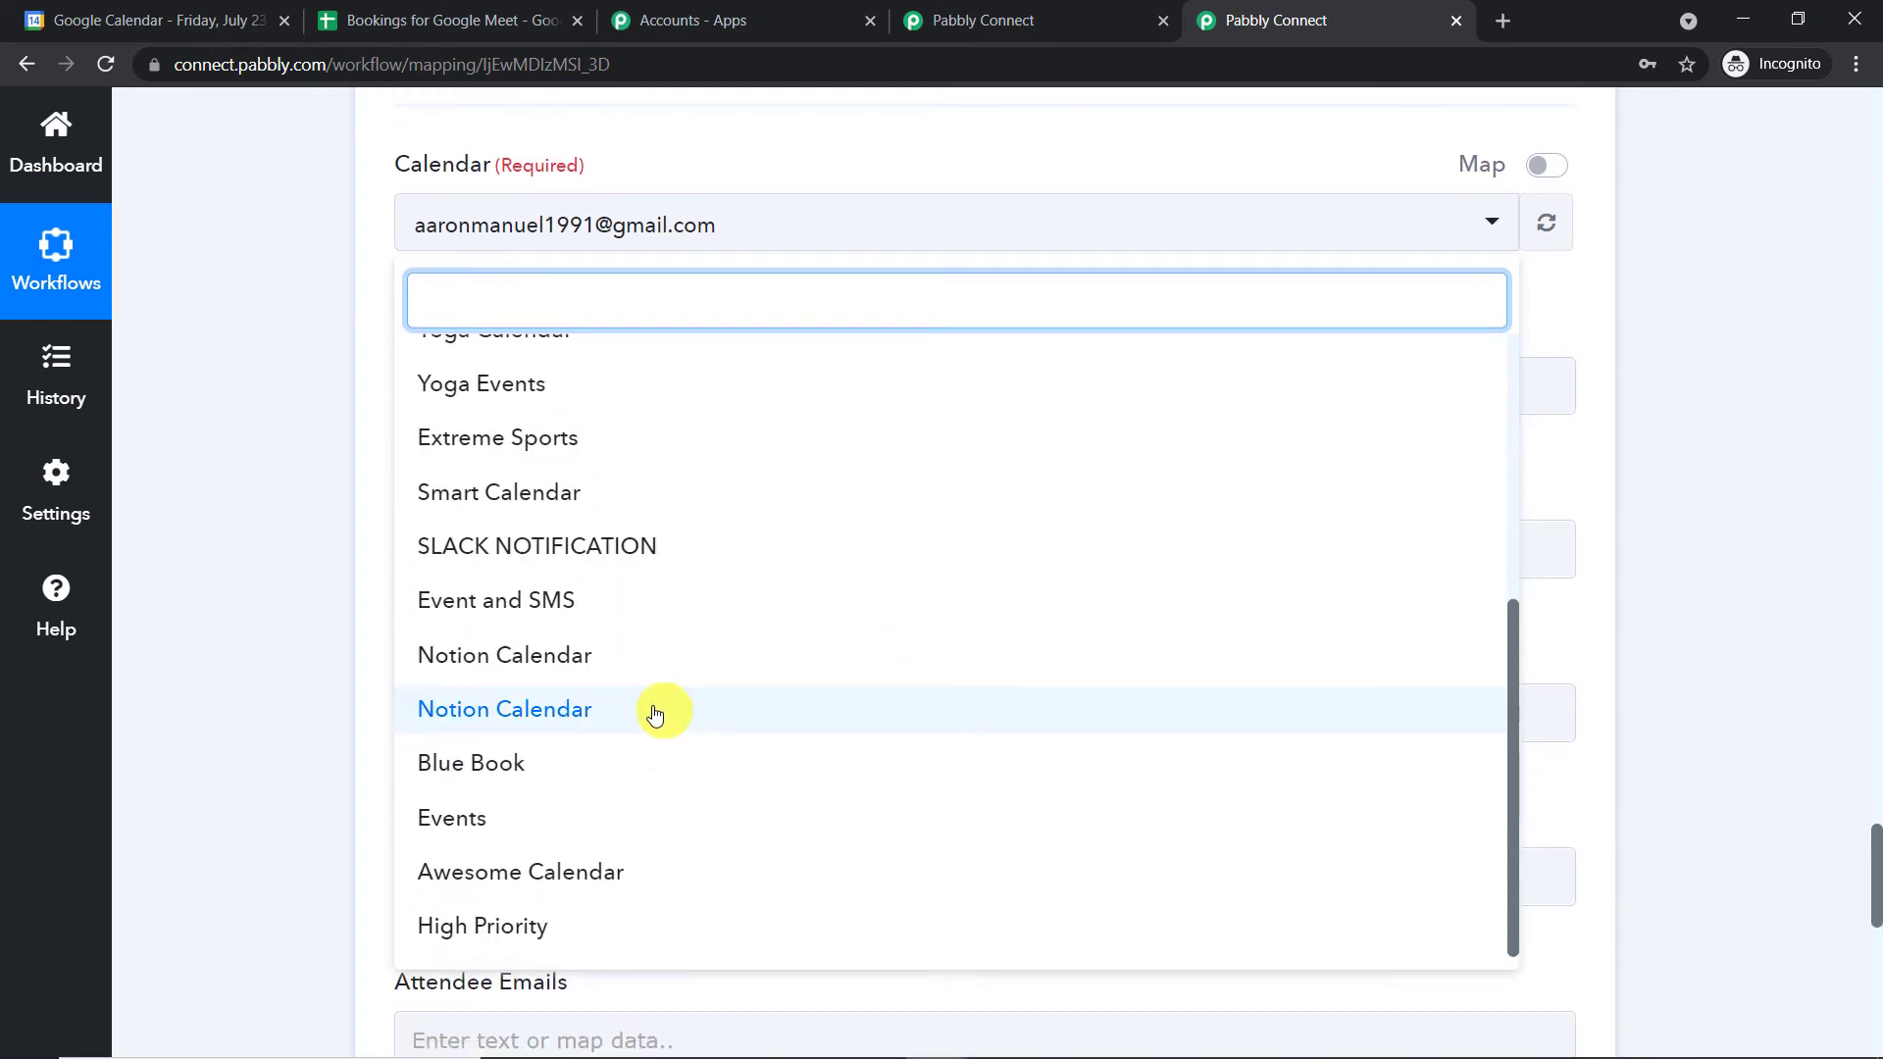
scroll(647, 735, down, 1)
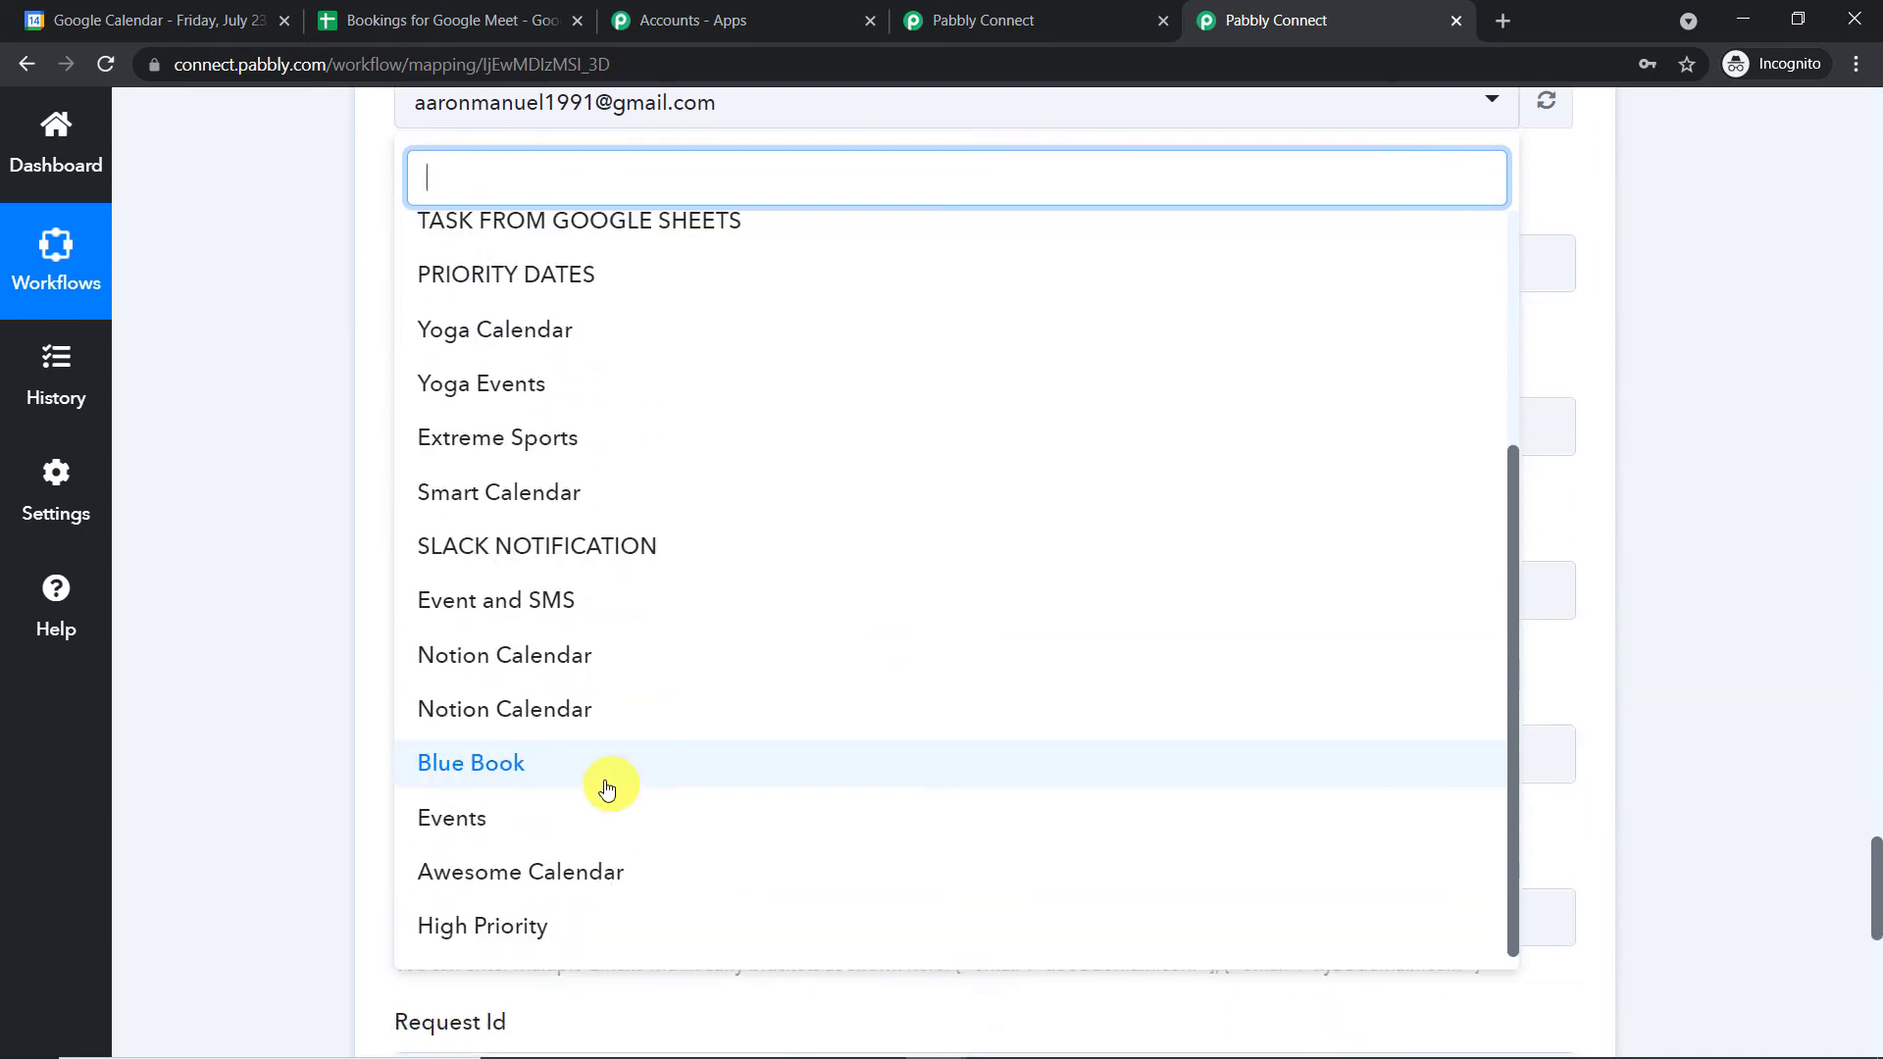
click(556, 936)
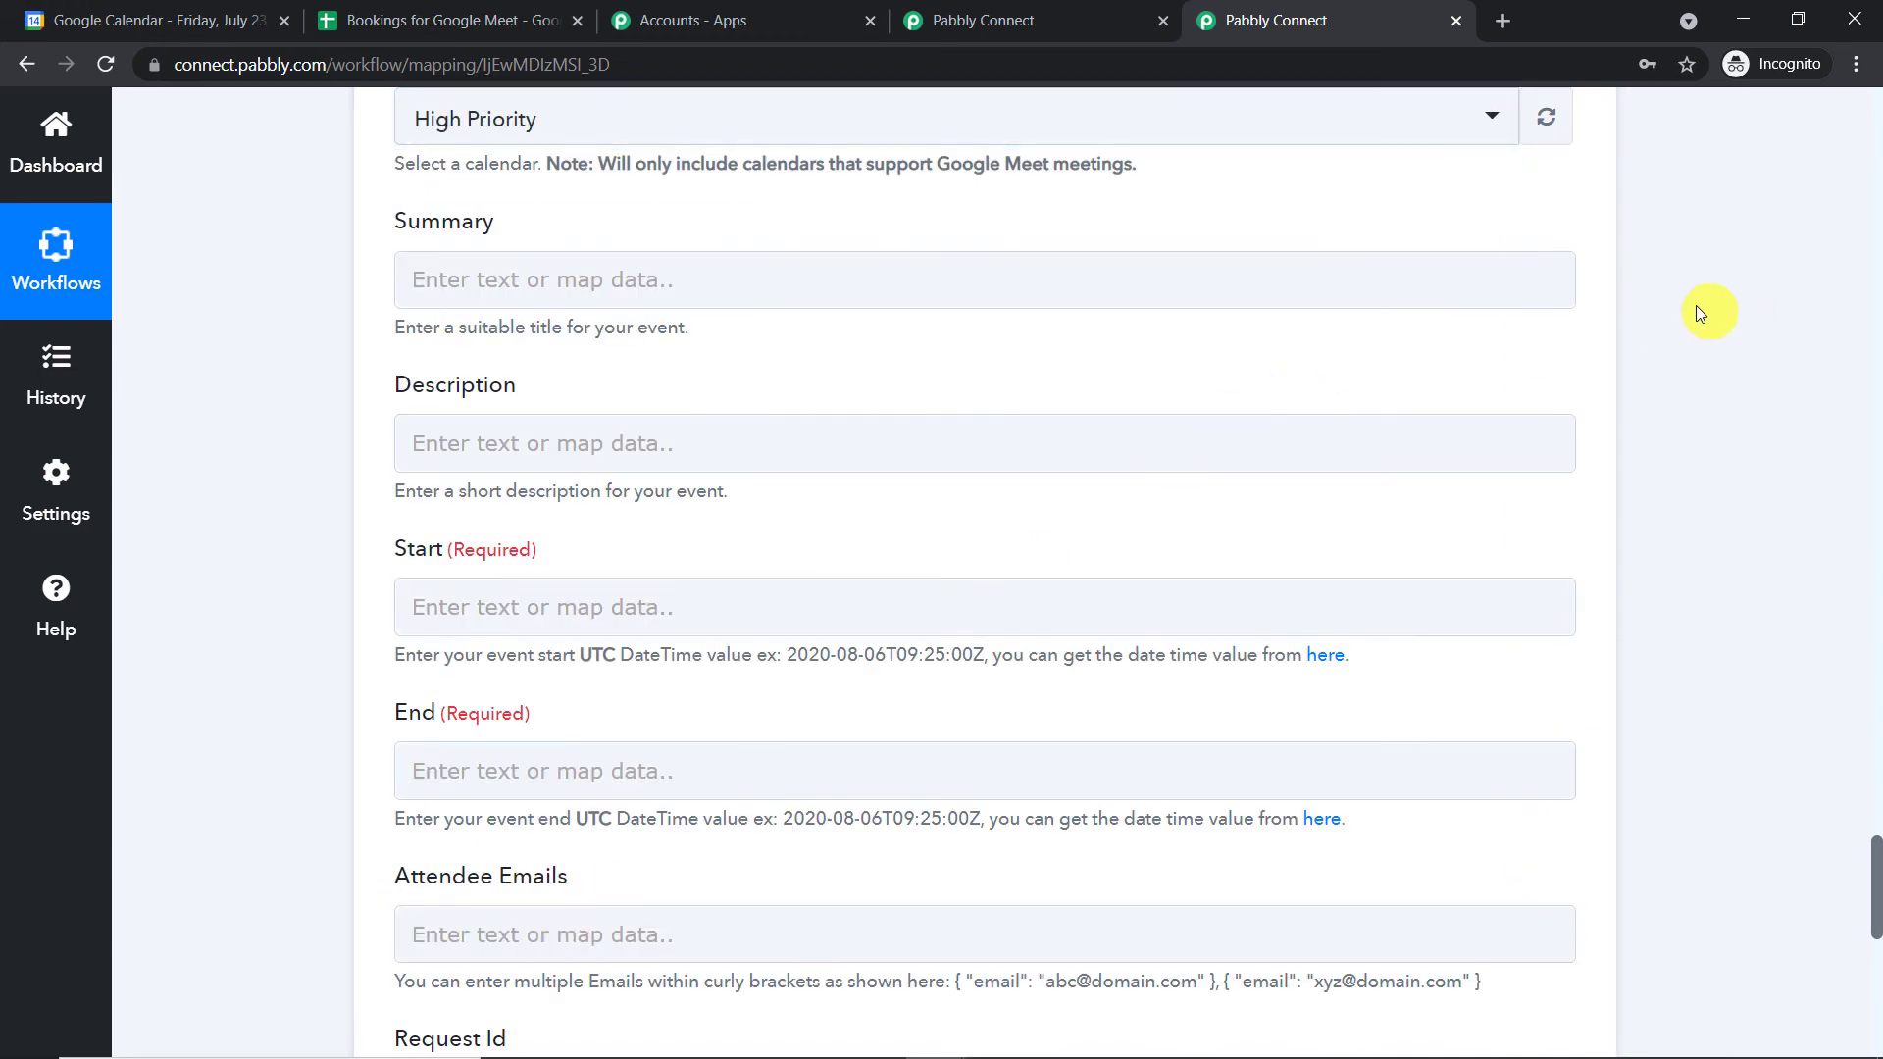
Check the sheet row's sample Summary value, Ring Movie Discussion, in the earlier step's data.
click(567, 285)
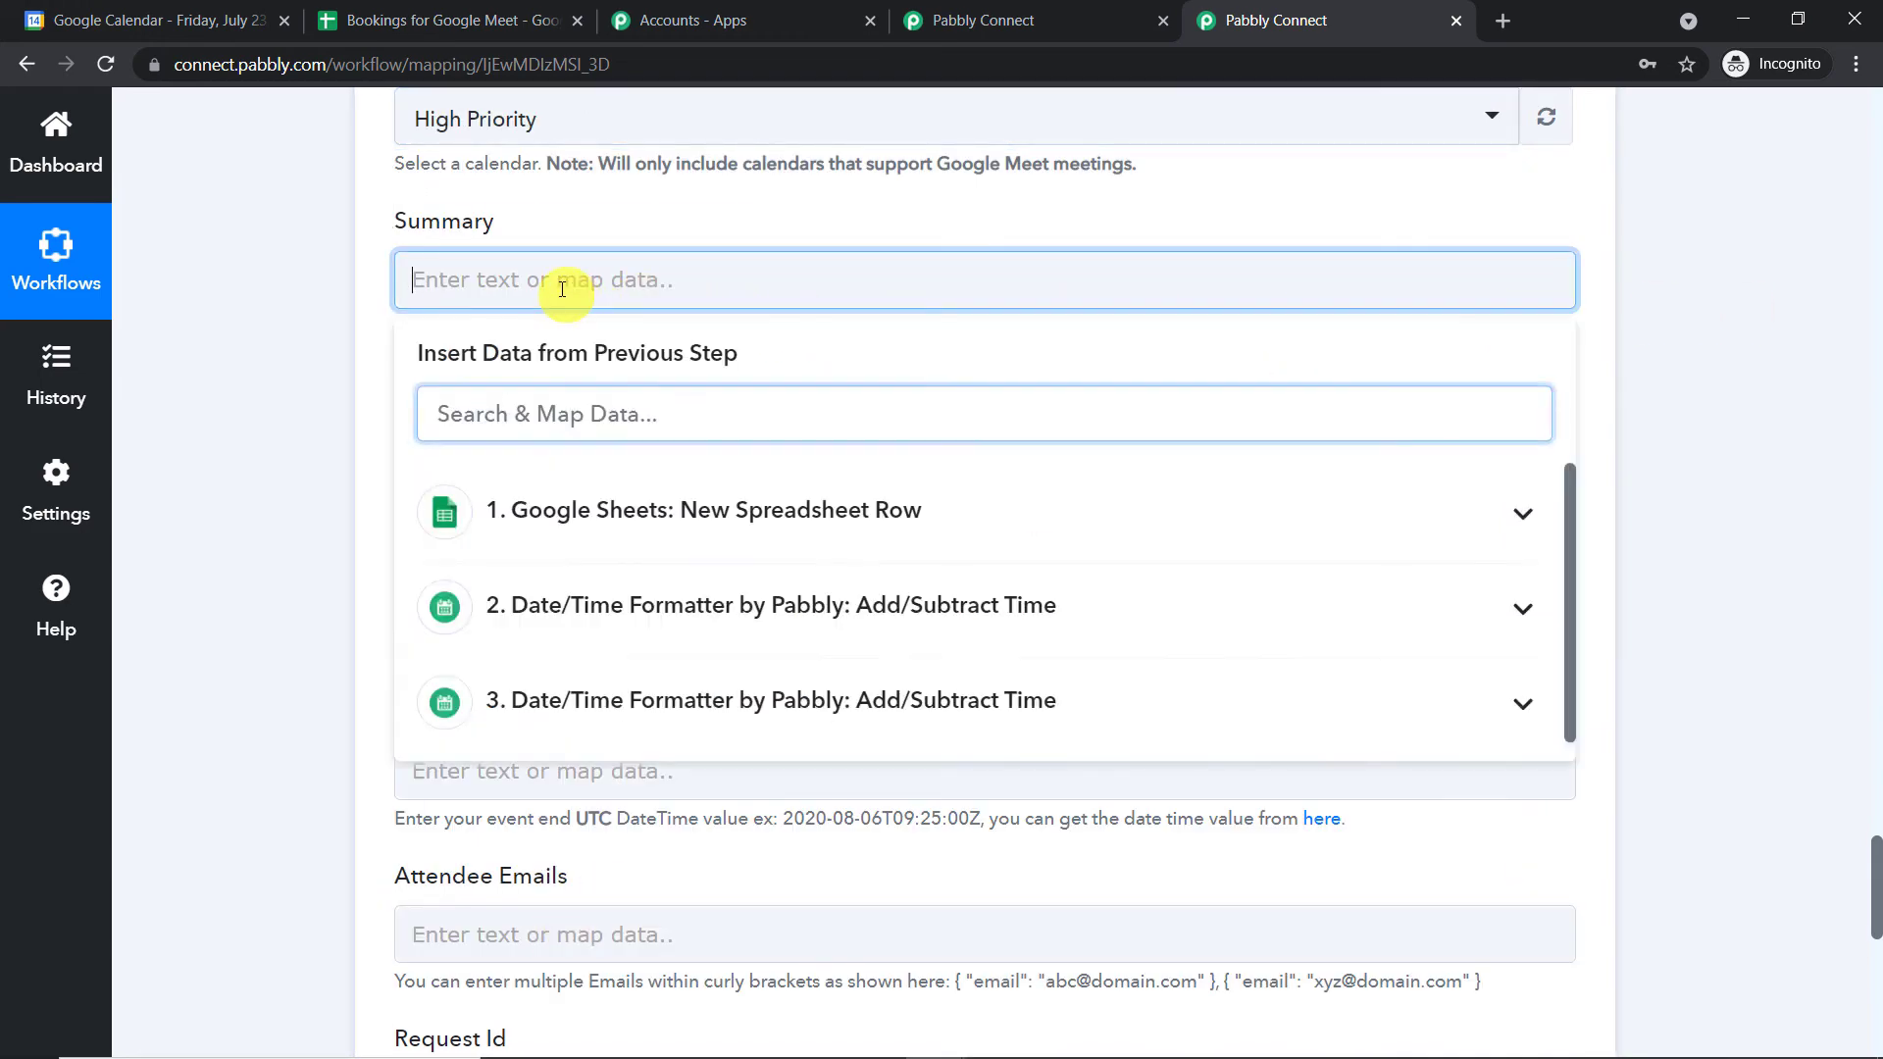
click(1837, 370)
scroll(1875, 358, up, 5)
scroll(1876, 358, up, 15)
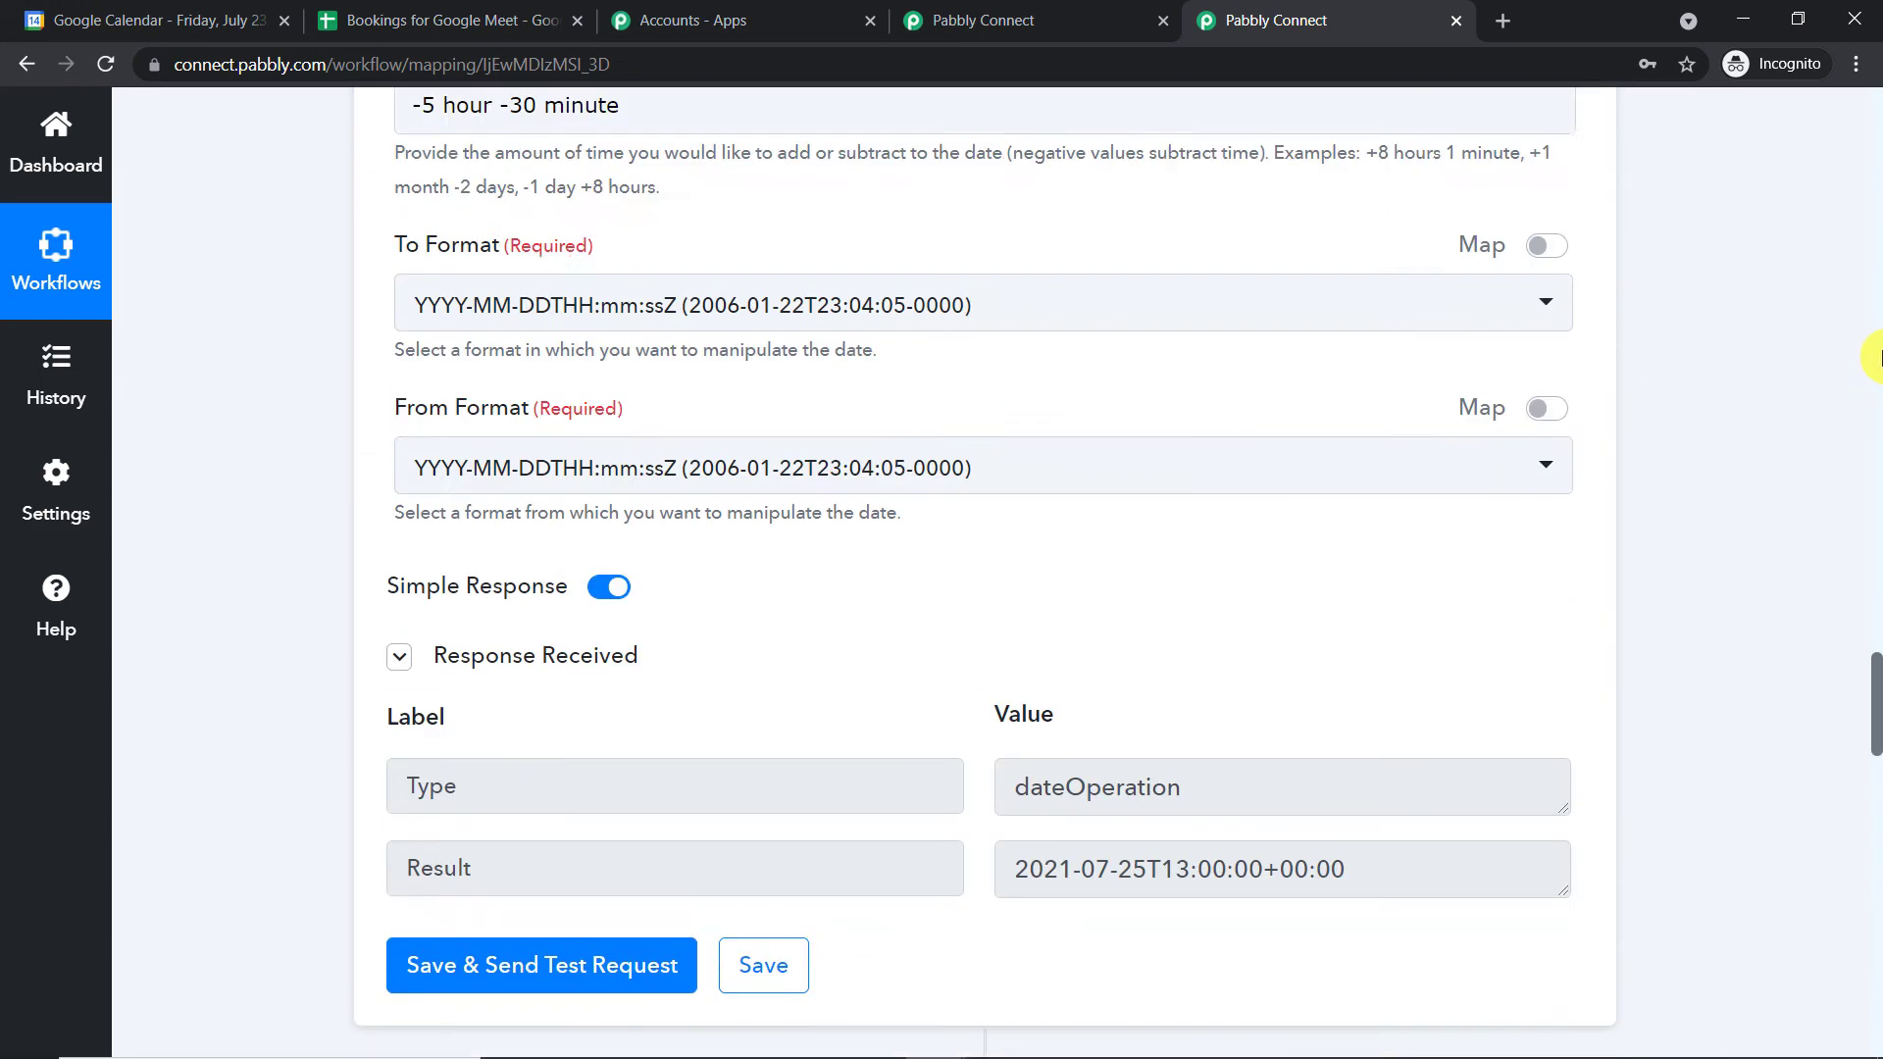
scroll(1651, 398, up, 4)
scroll(1651, 397, up, 15)
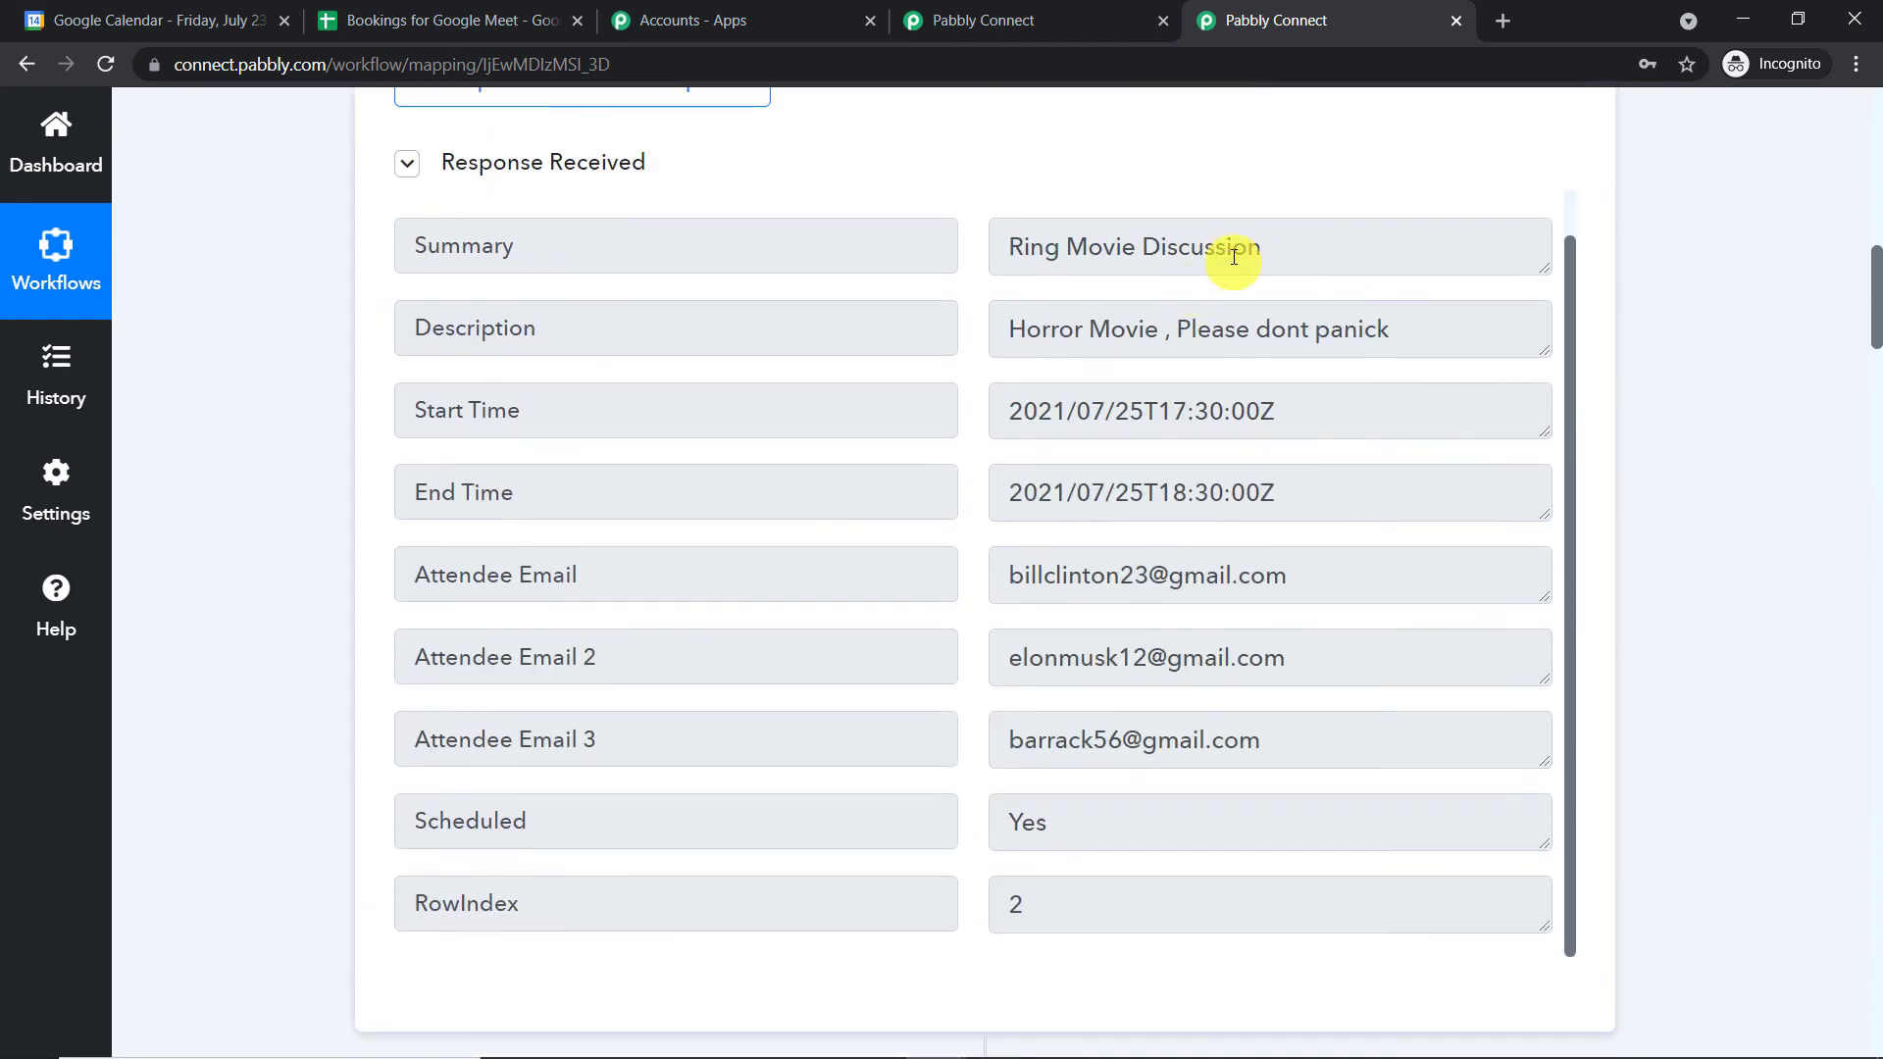
drag(1238, 250, 669, 263)
drag(1878, 294, 1874, 843)
Map the sheet's Summary and Description columns into the event's Summary and Description.
click(526, 479)
scroll(539, 496, down, 3)
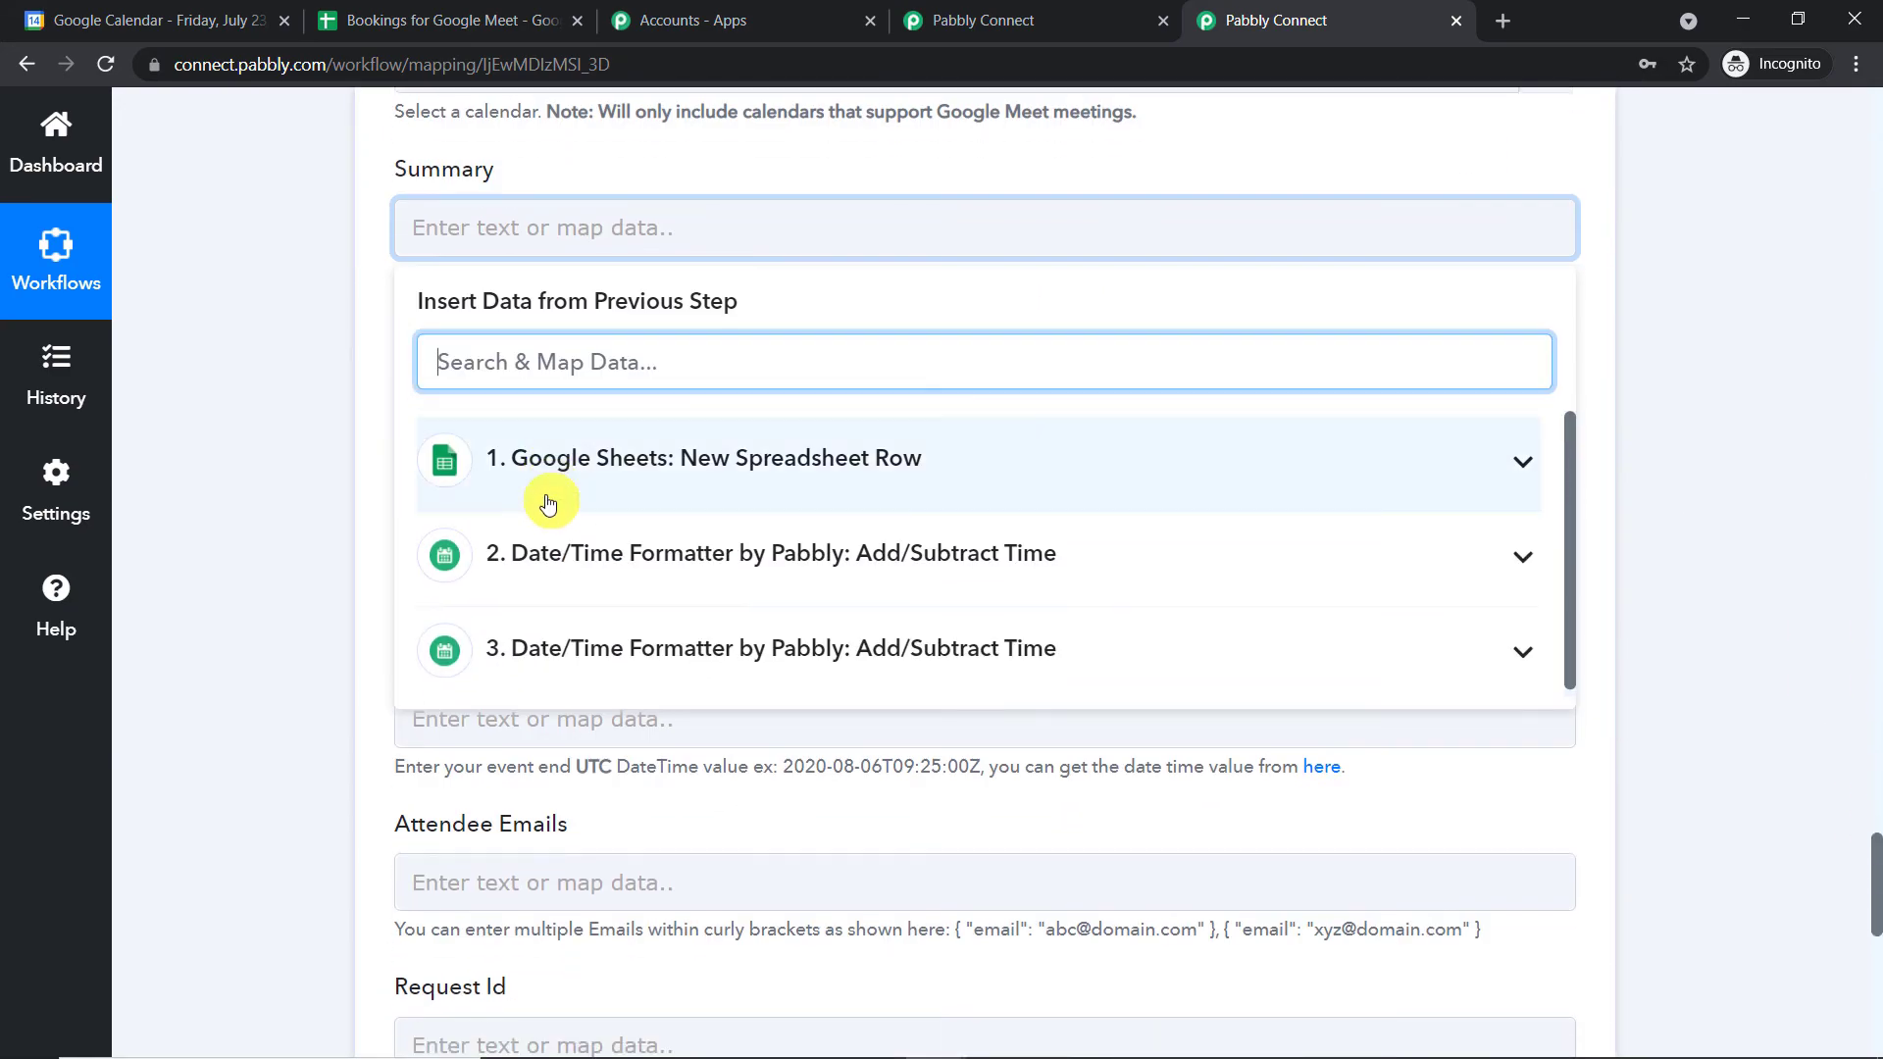
click(608, 490)
click(697, 551)
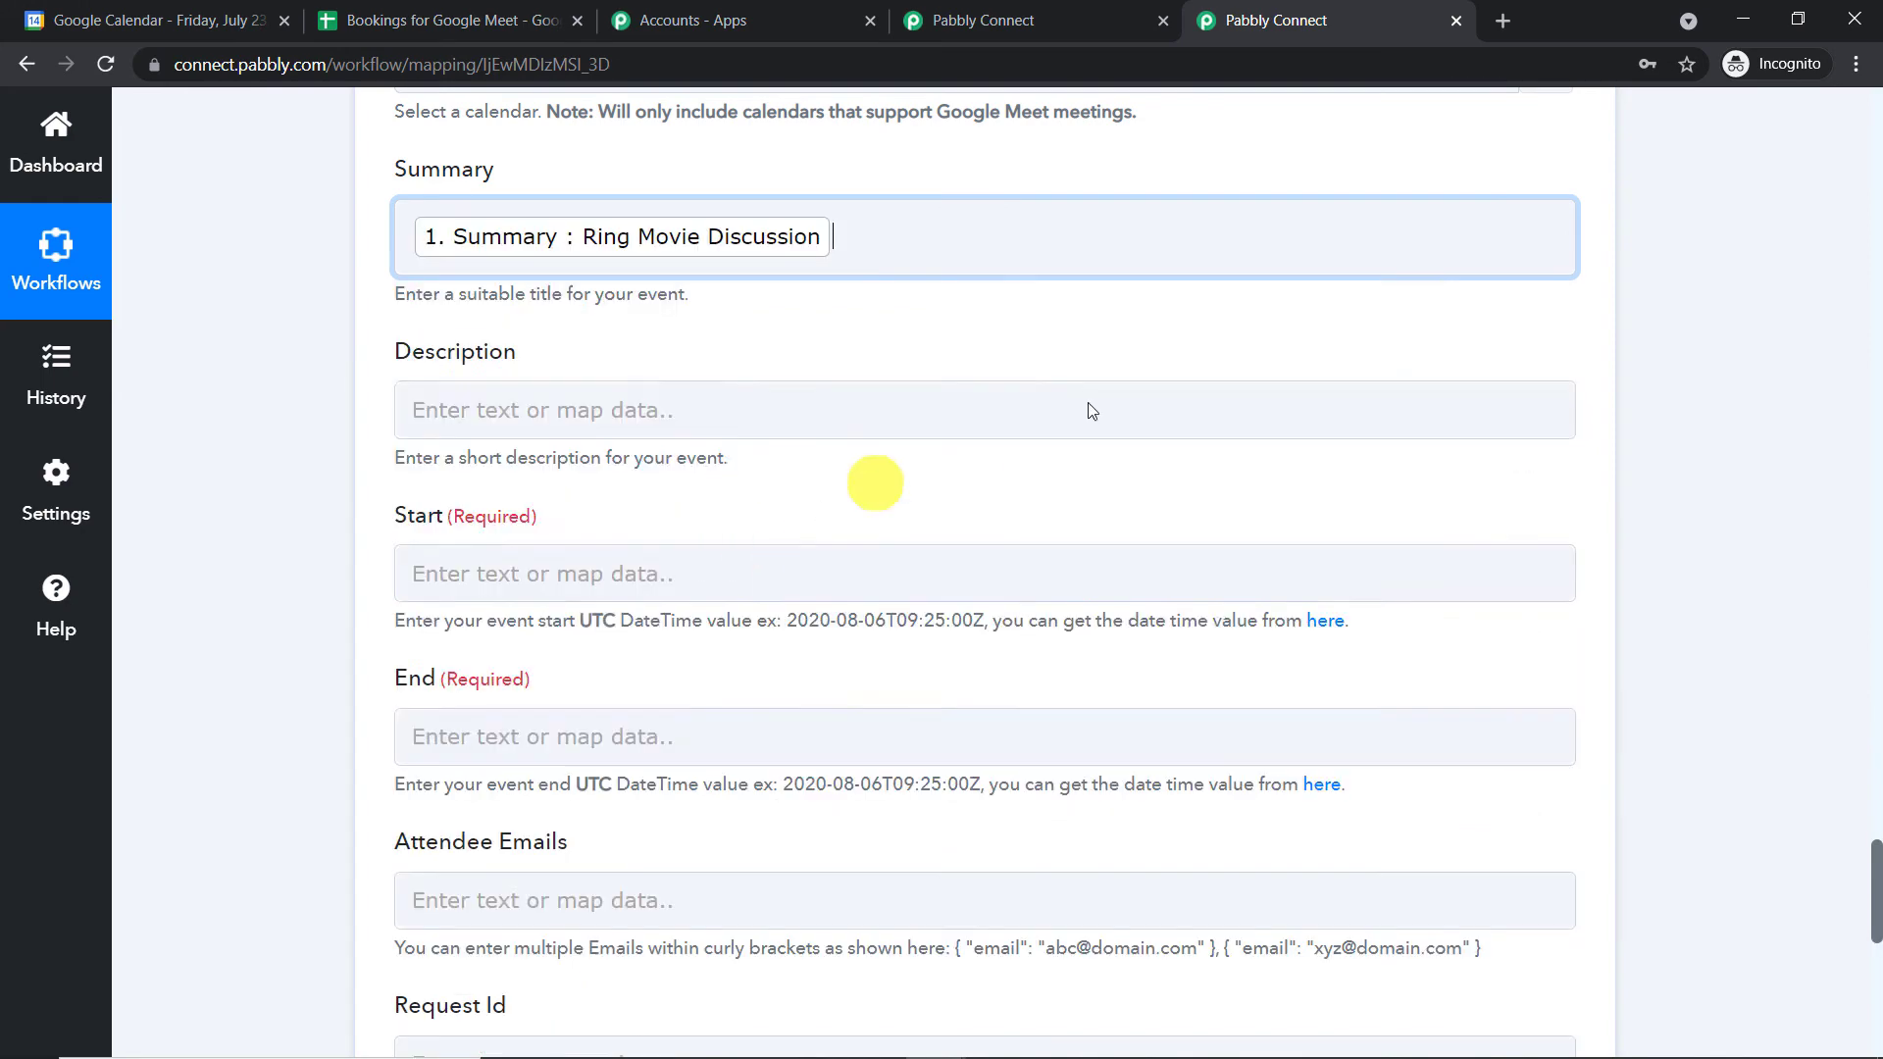
click(1499, 267)
scroll(891, 210, down, 2)
click(857, 187)
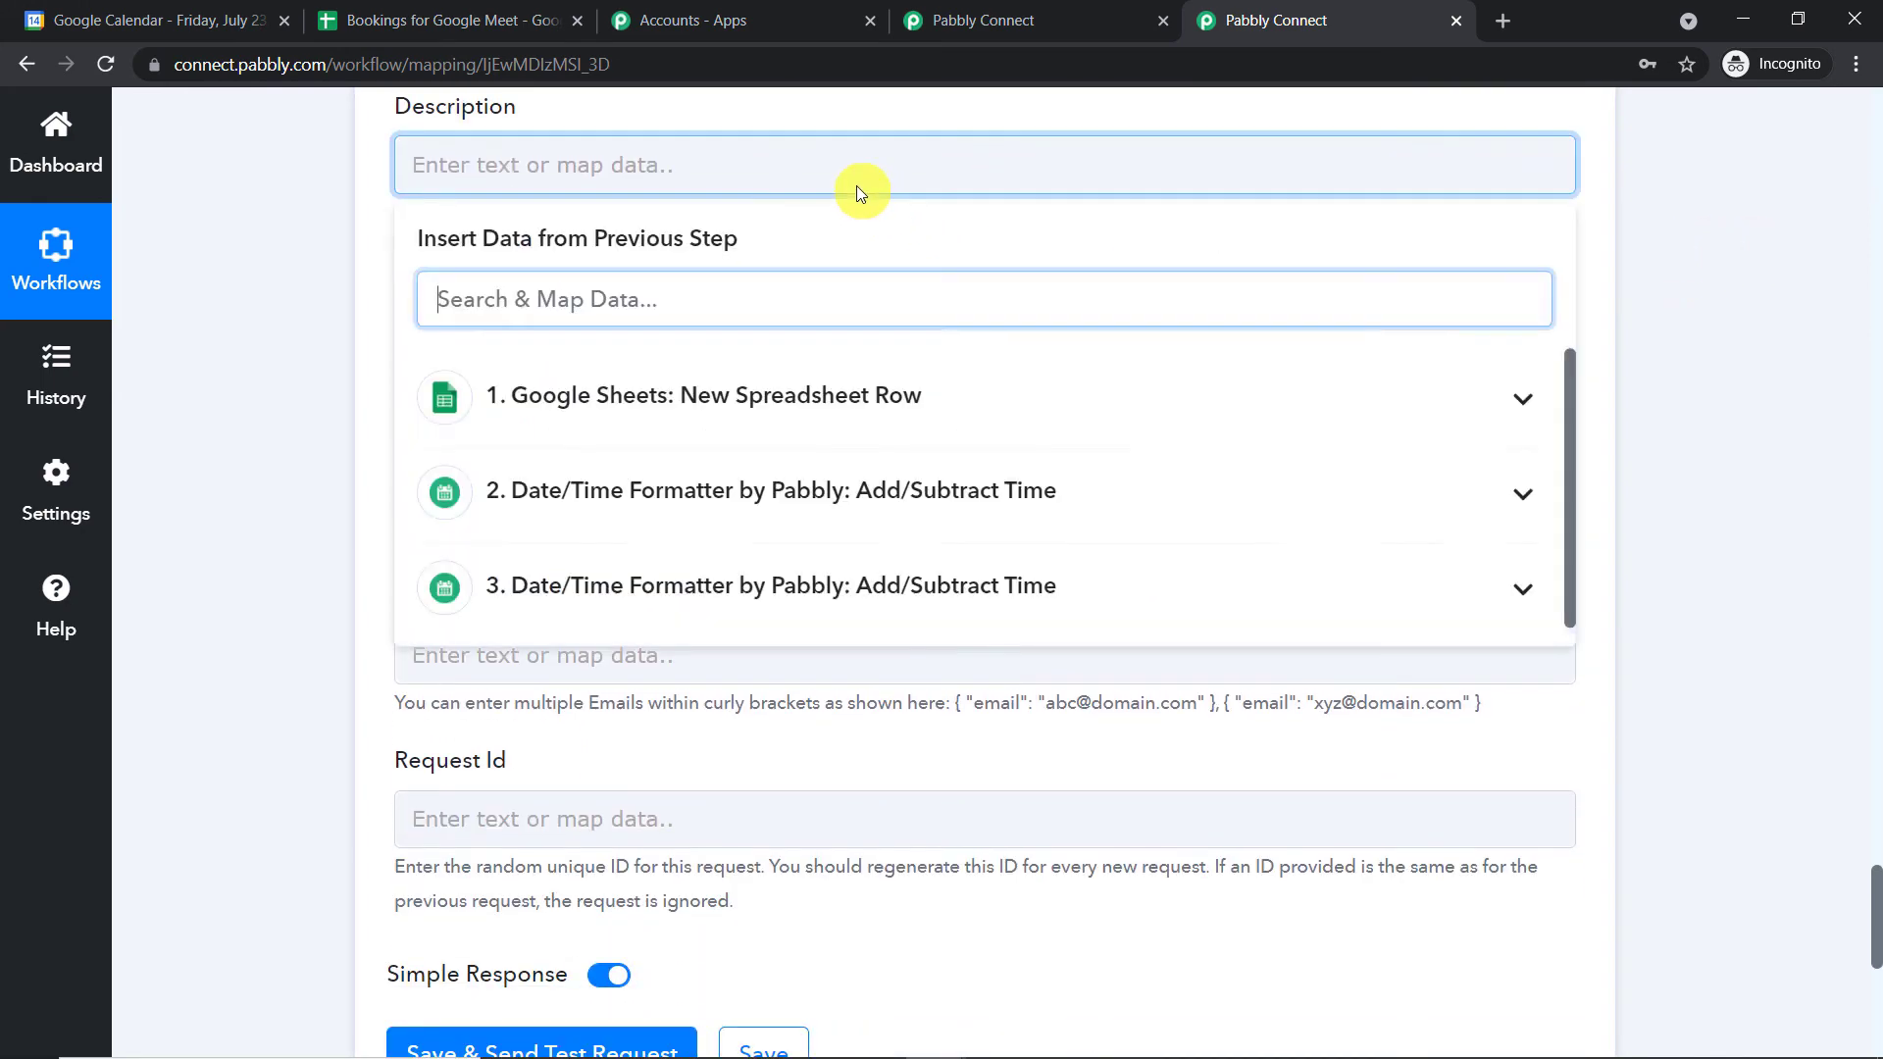
click(776, 400)
click(811, 539)
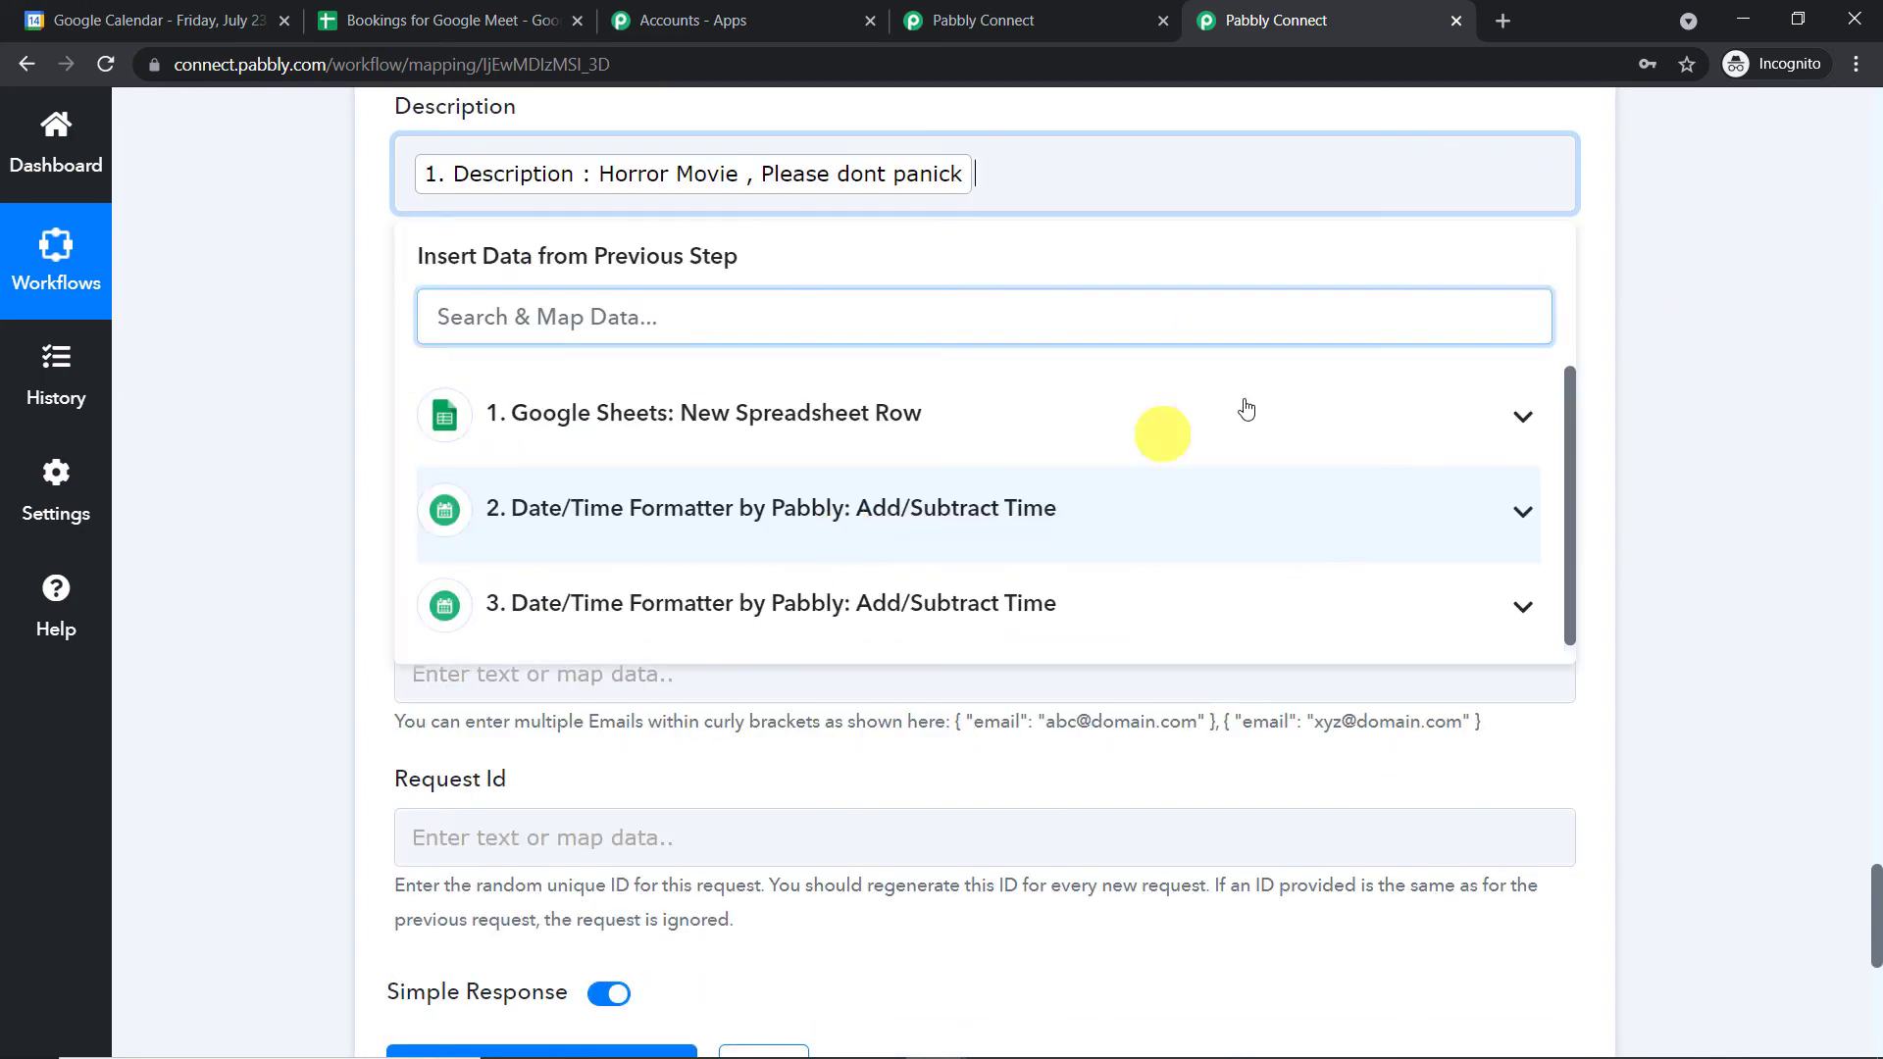
click(1738, 251)
Map the sheet's Start Time (2021/07/25T17:30:00Z) into the event's Start field.
click(630, 224)
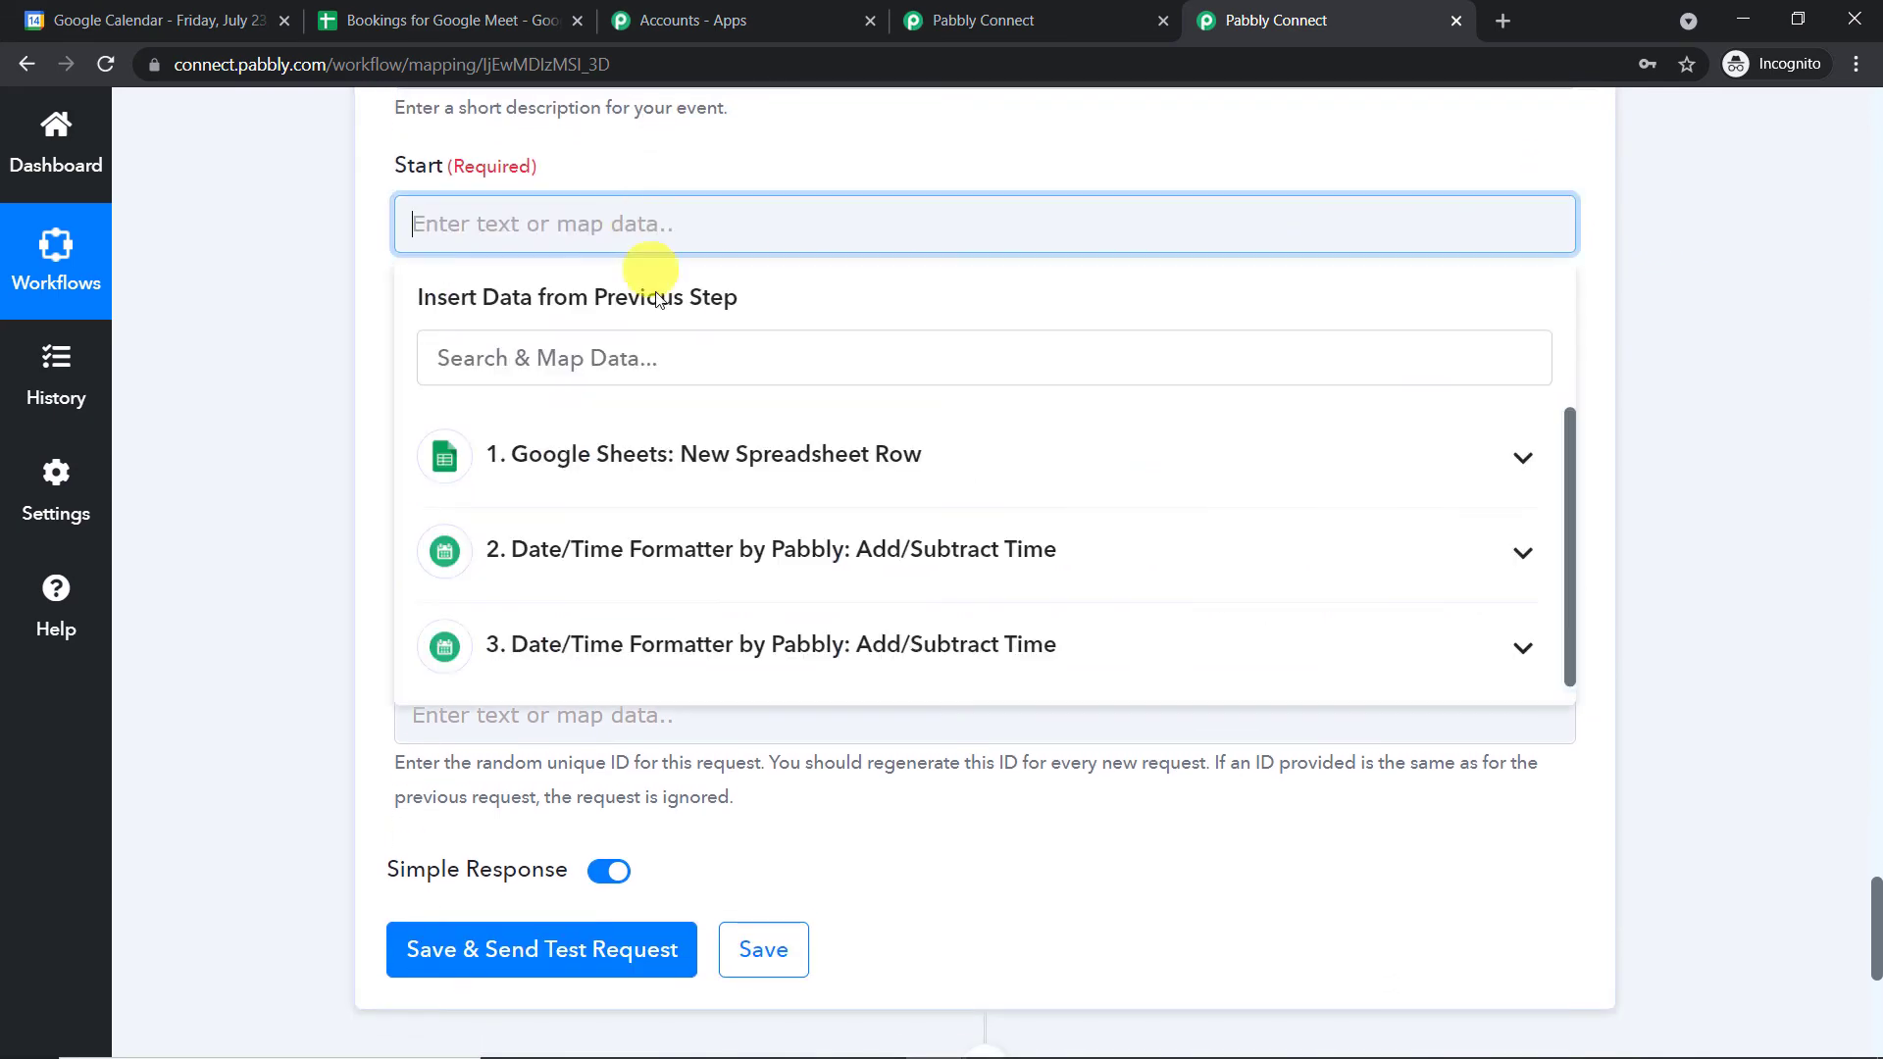
click(731, 476)
click(795, 662)
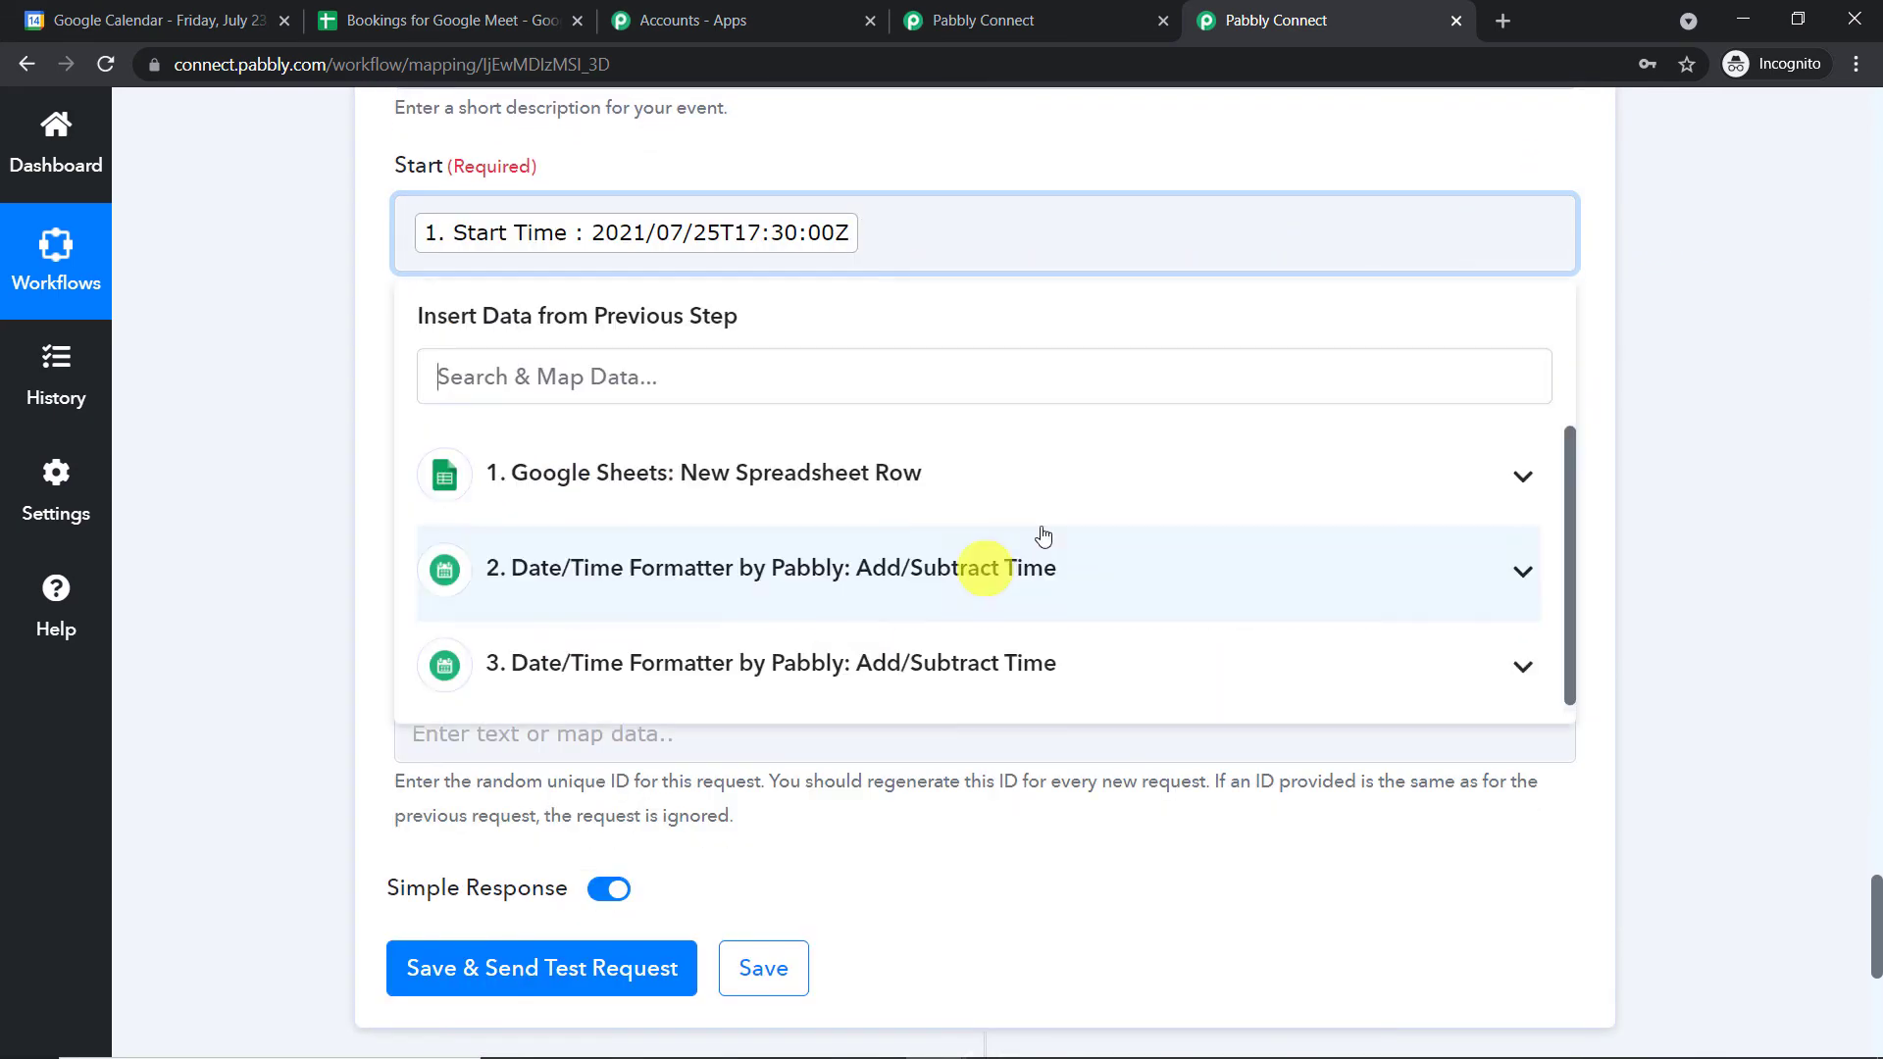
click(1721, 225)
click(658, 404)
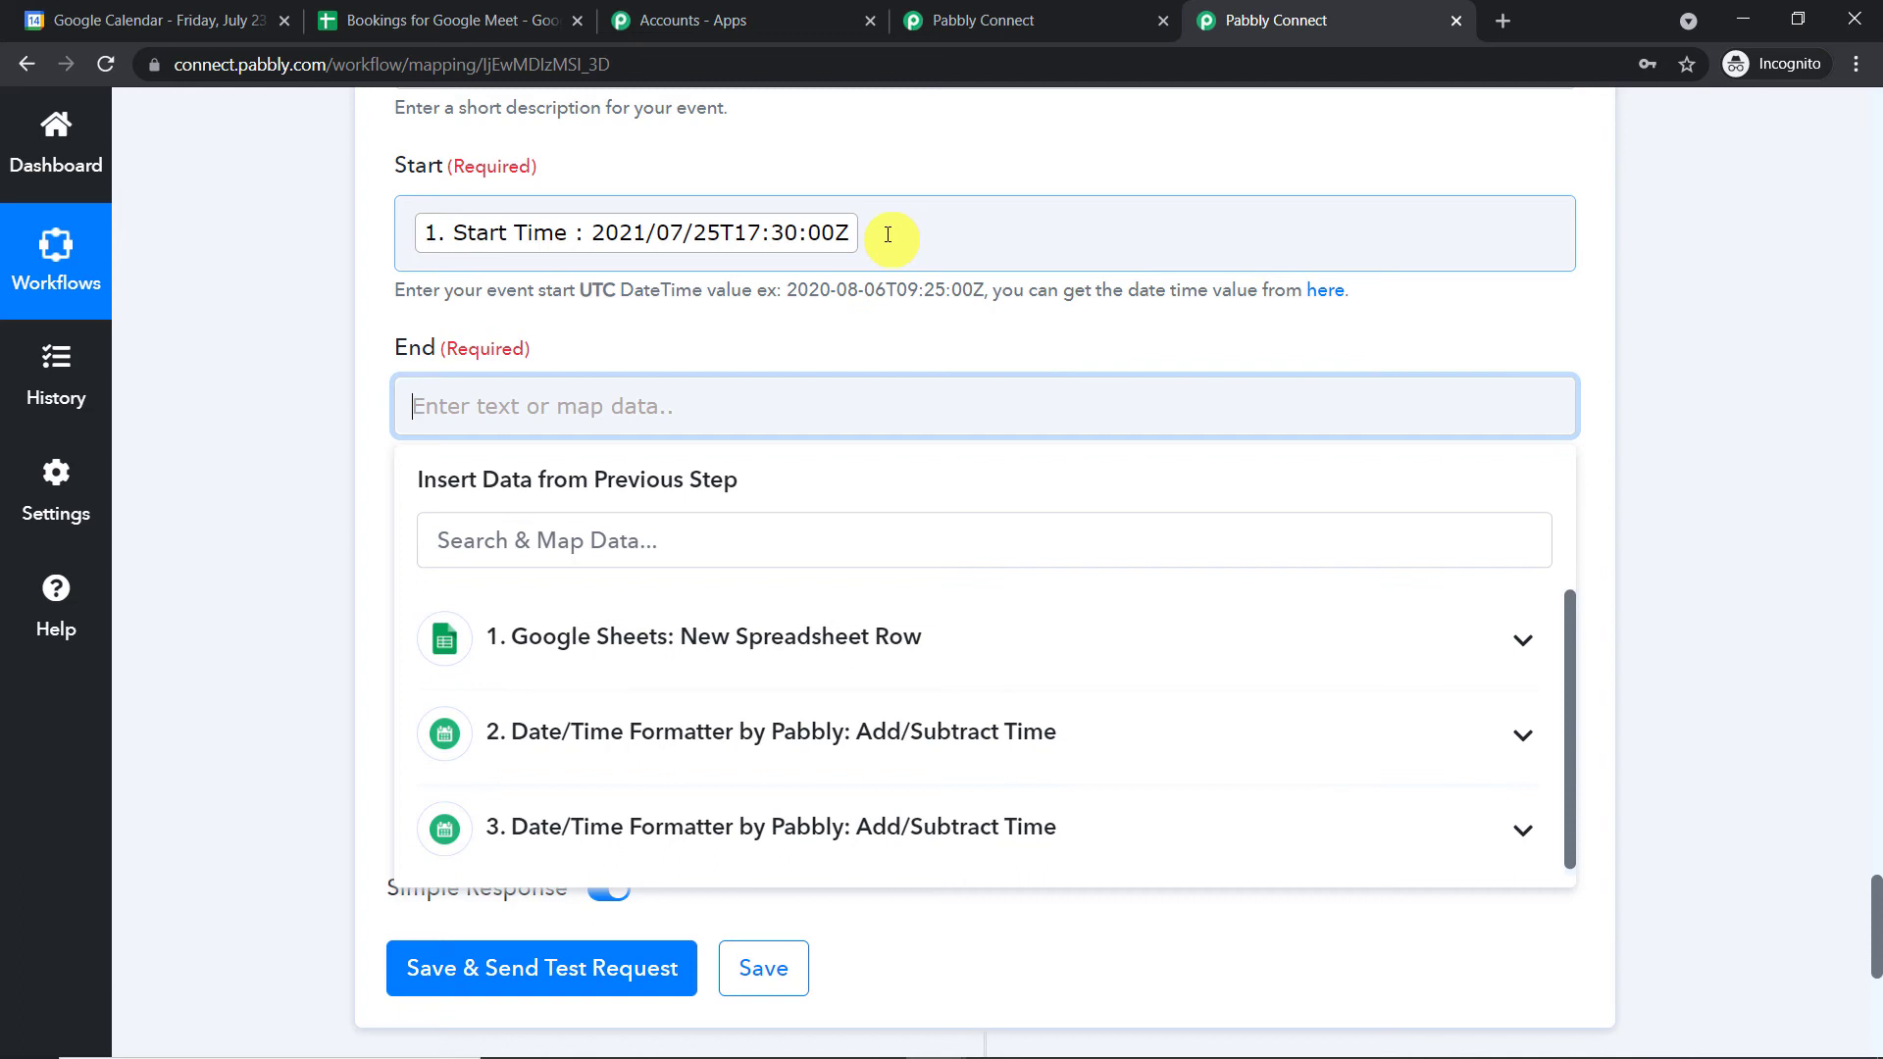
Delete the Start Time token from Start and review step 2's converted Result value.
click(888, 234)
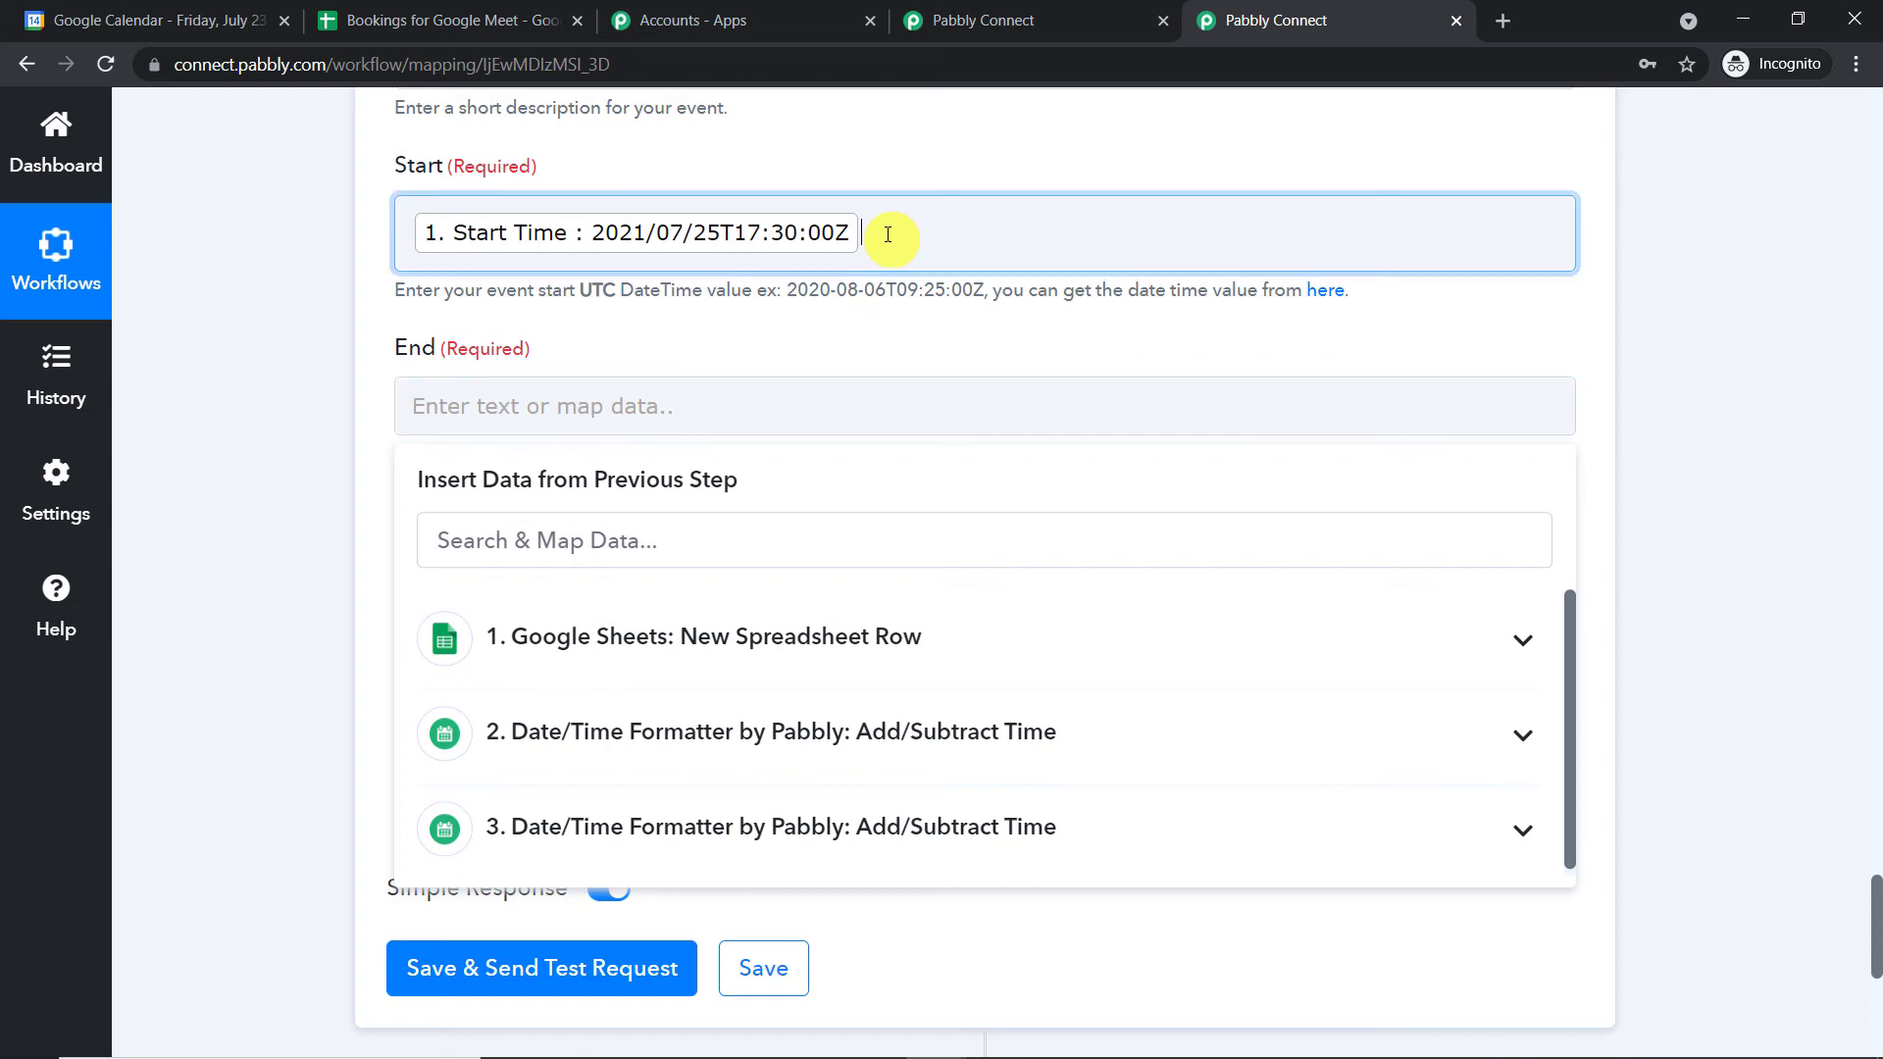
key(BackSpace)
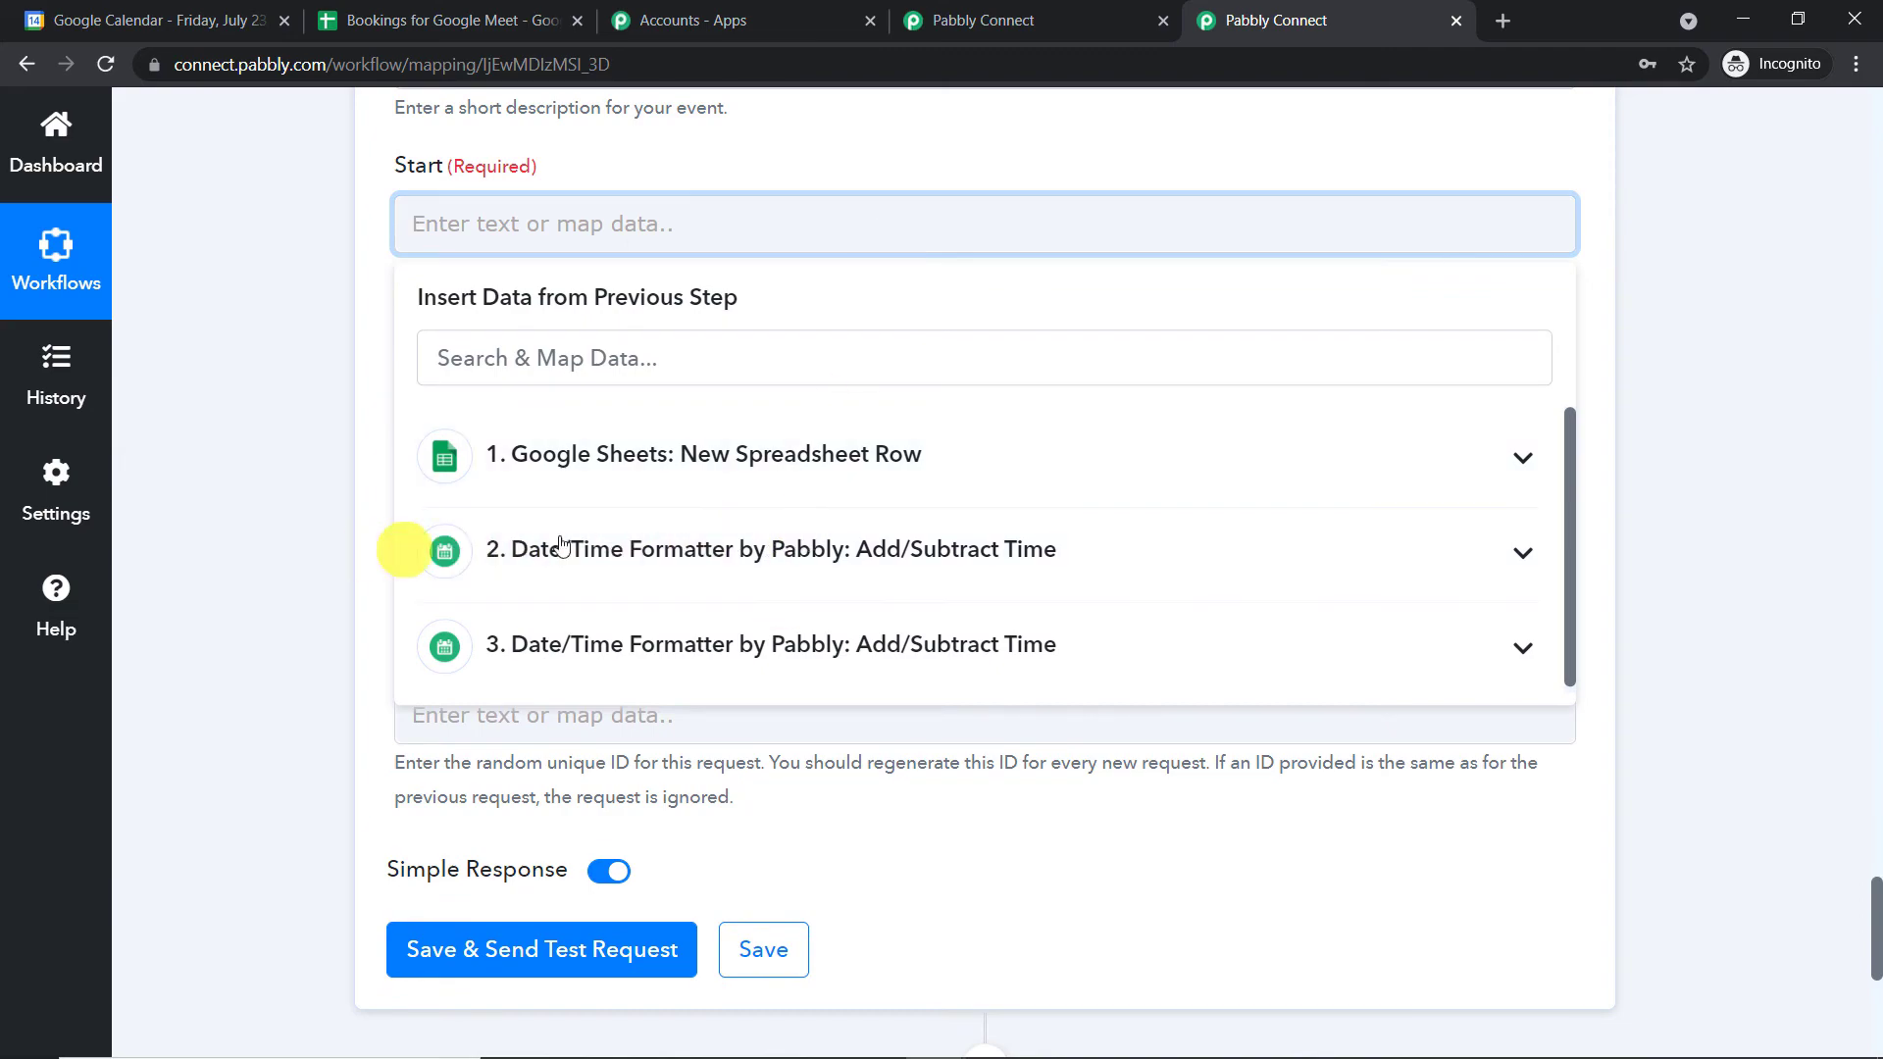
scroll(1875, 463, up, 15)
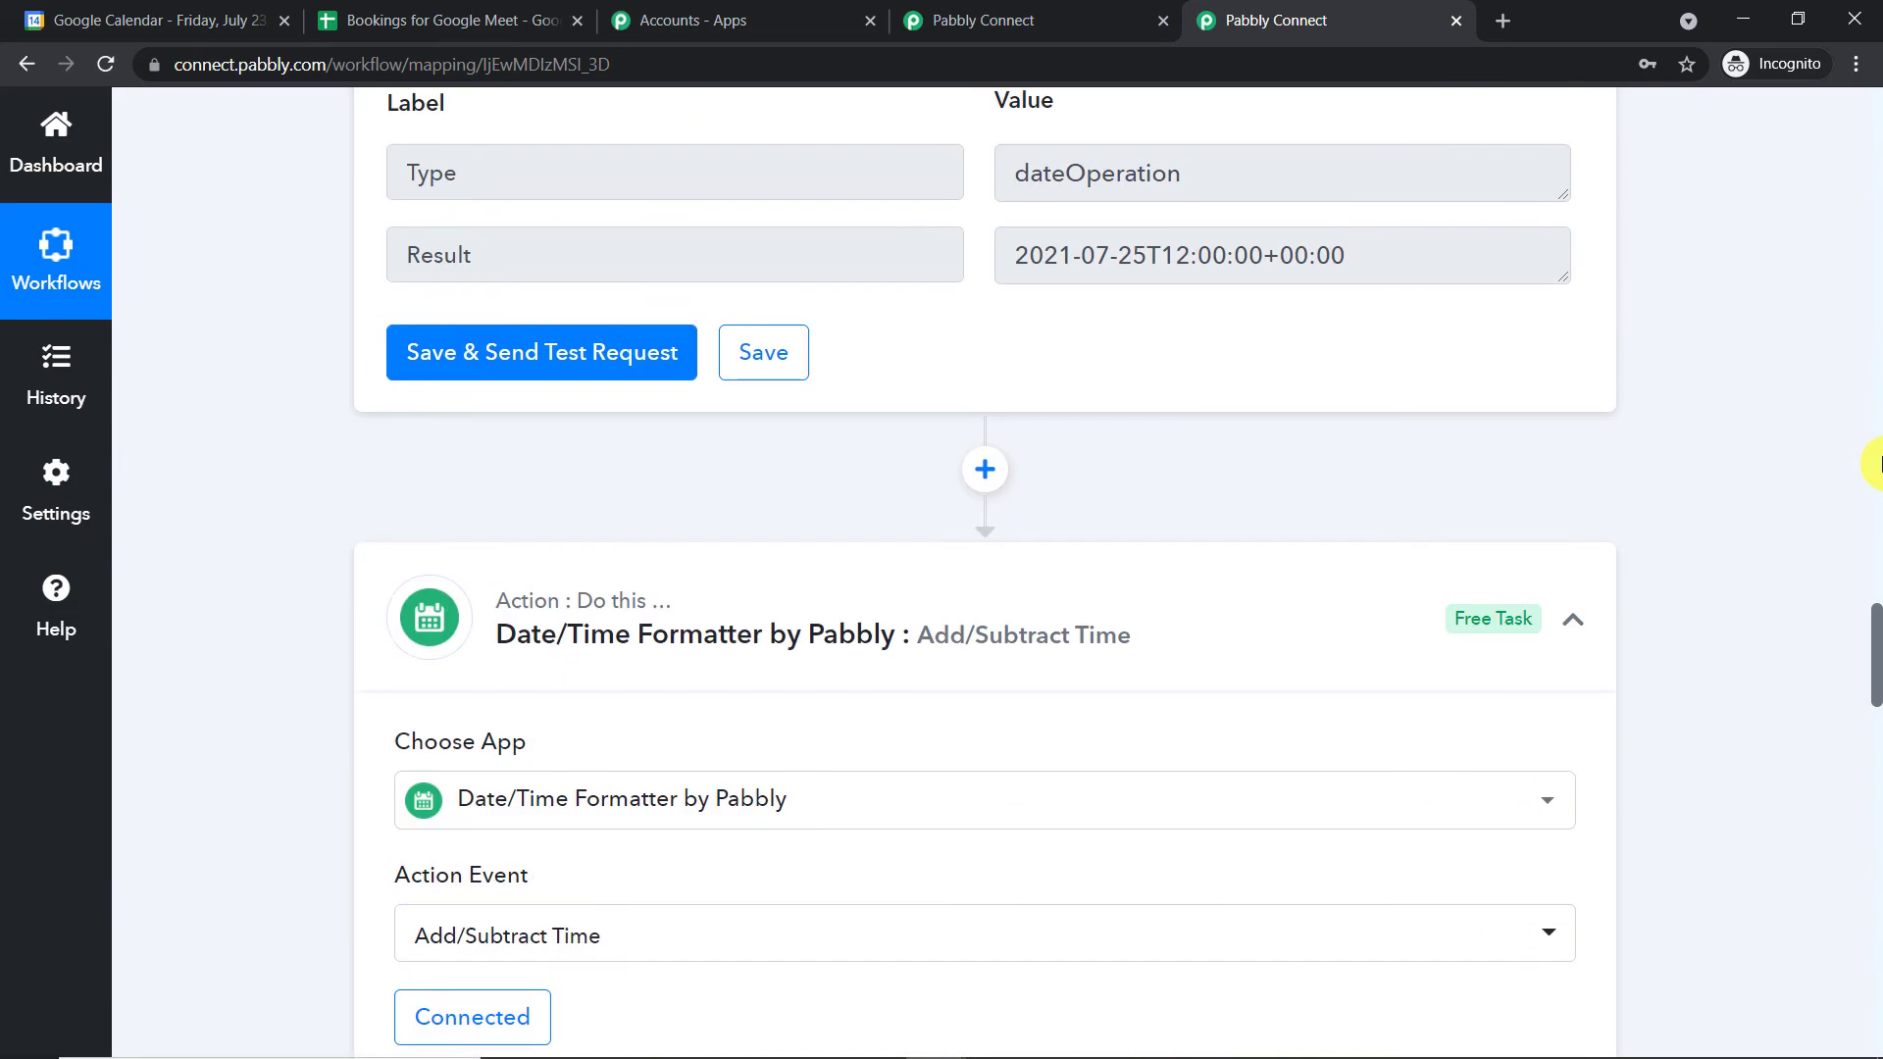
scroll(1810, 451, up, 12)
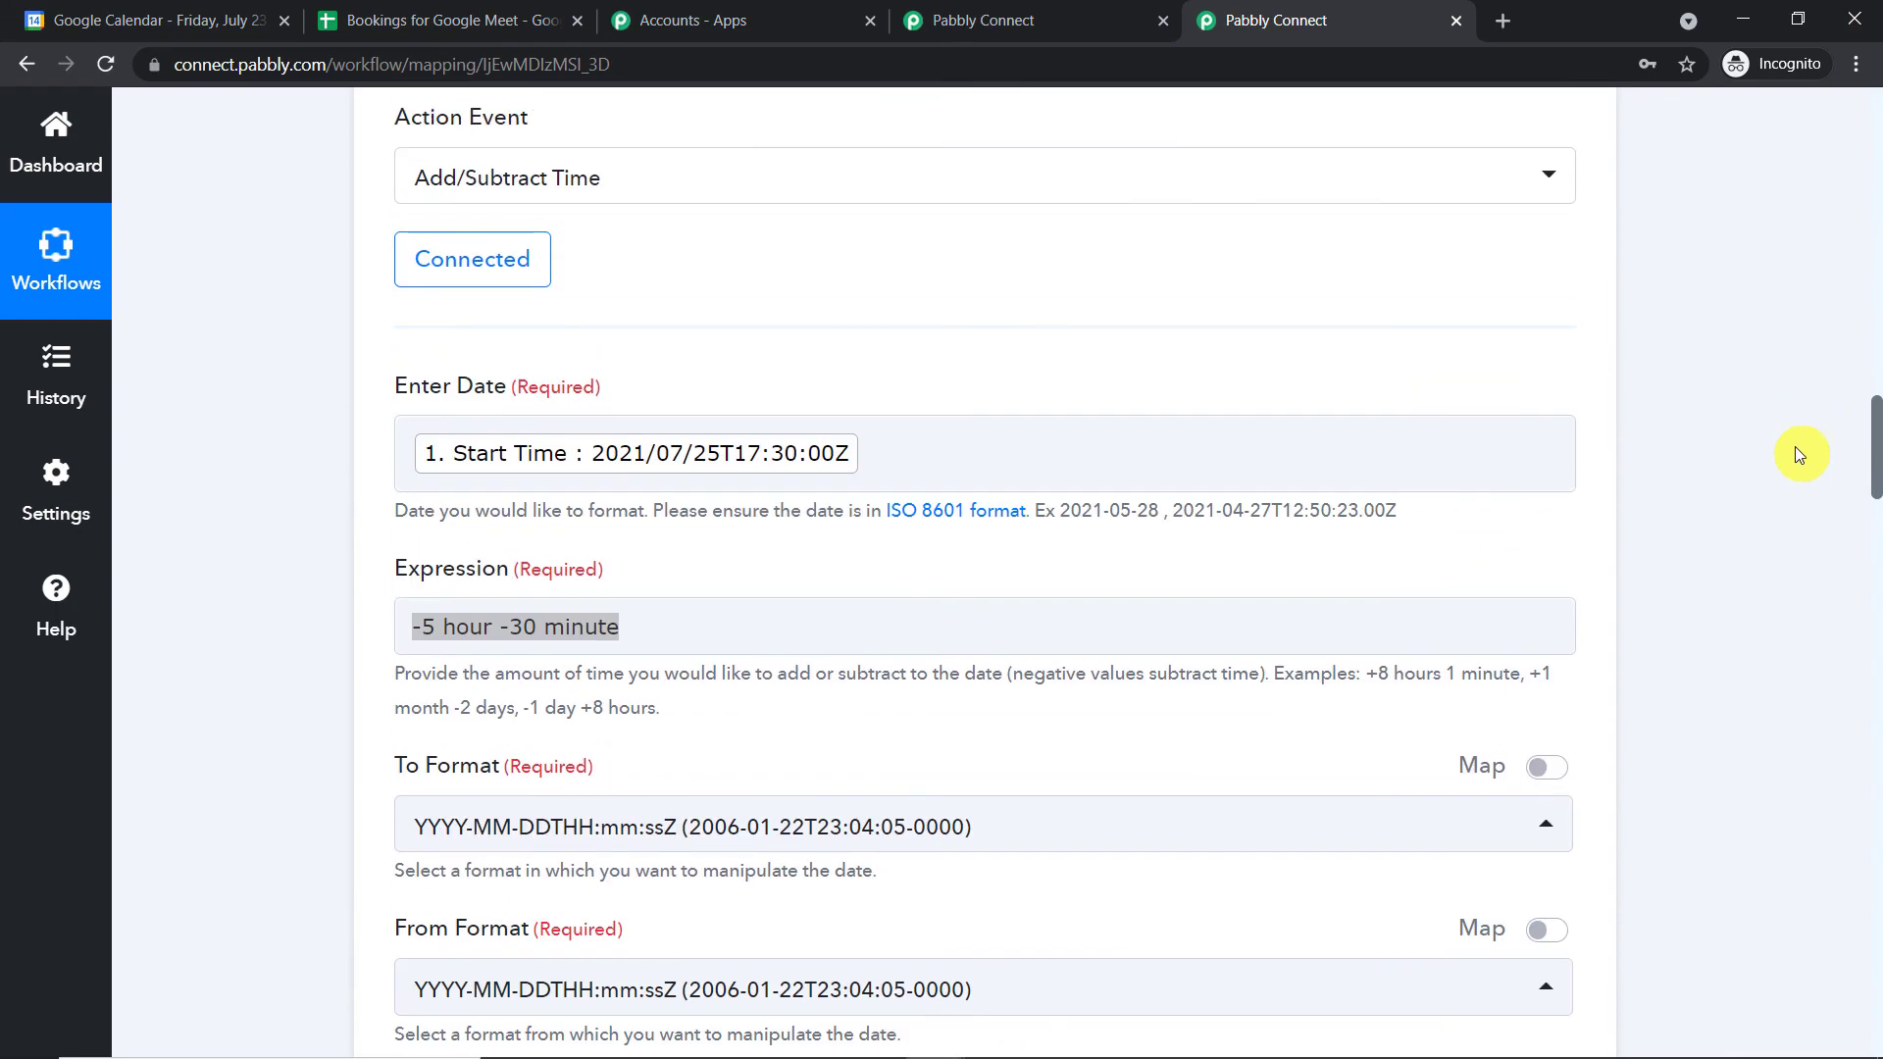
scroll(1169, 630, down, 10)
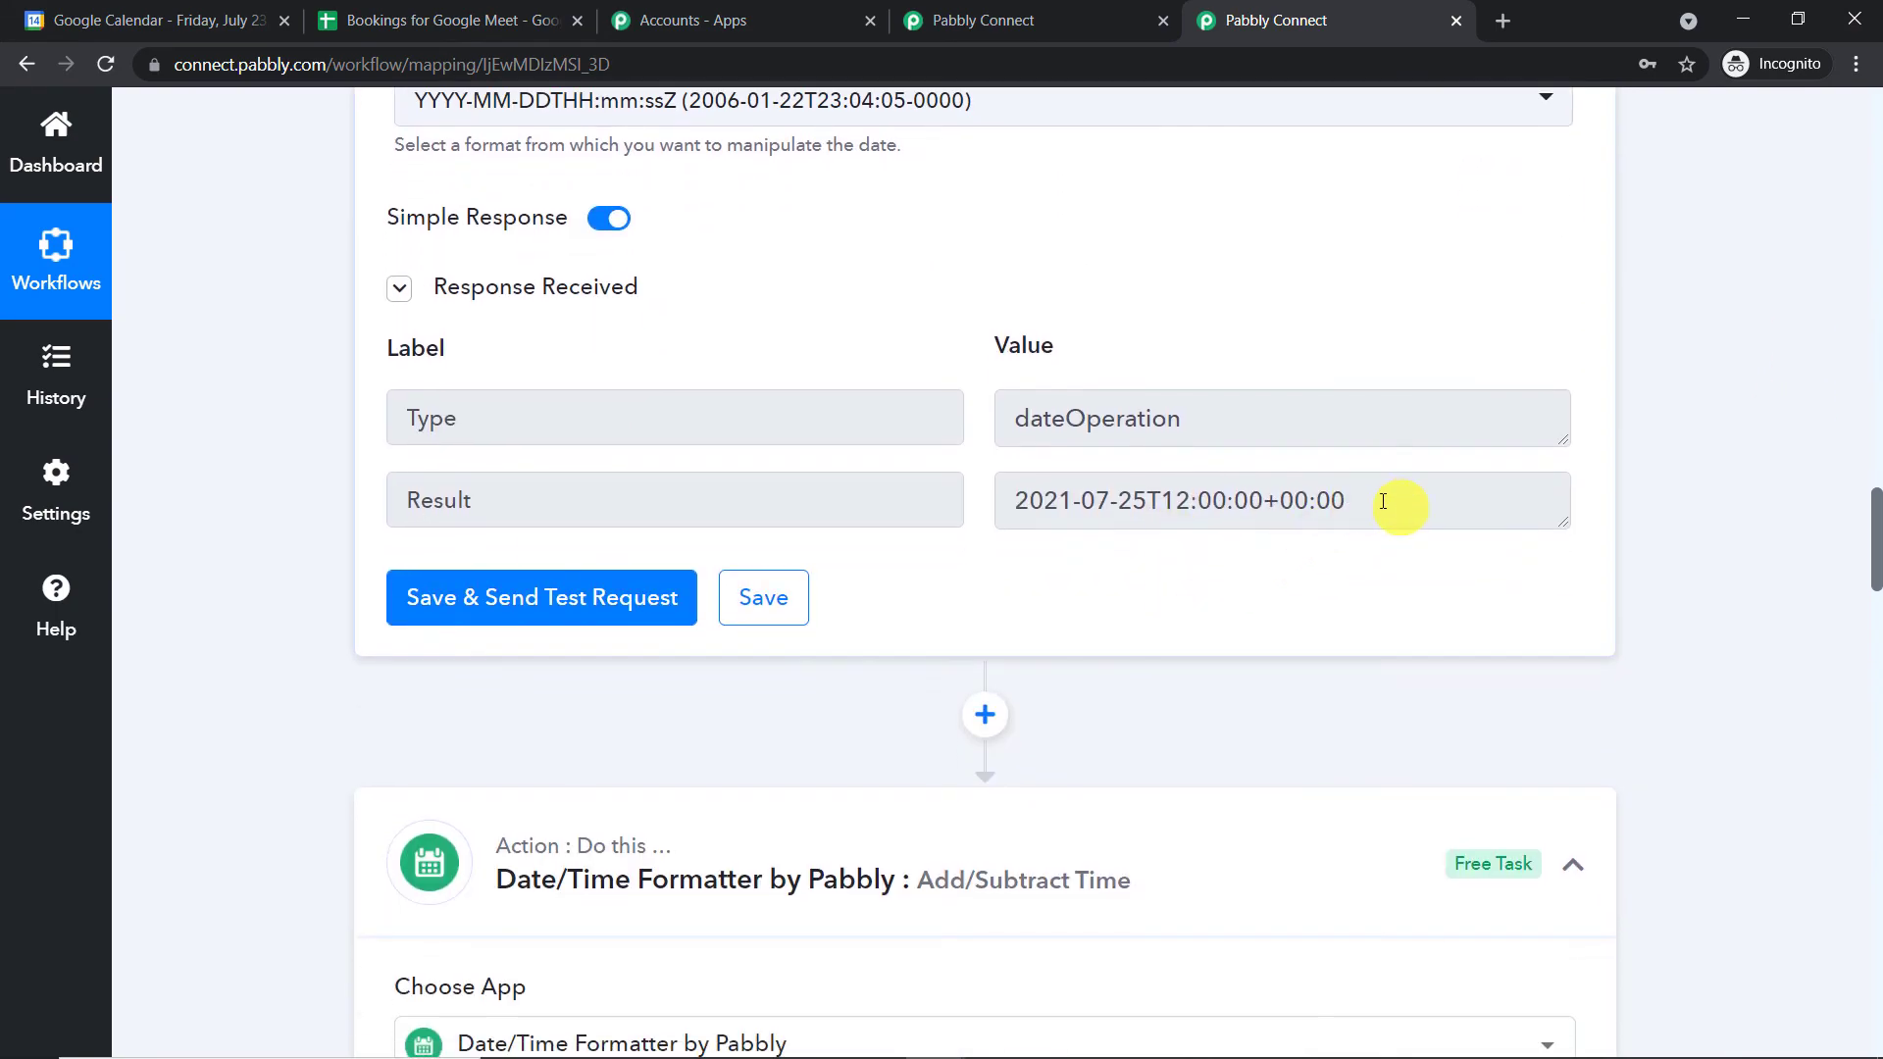
drag(1352, 502, 4, 483)
drag(1874, 504, 1863, 887)
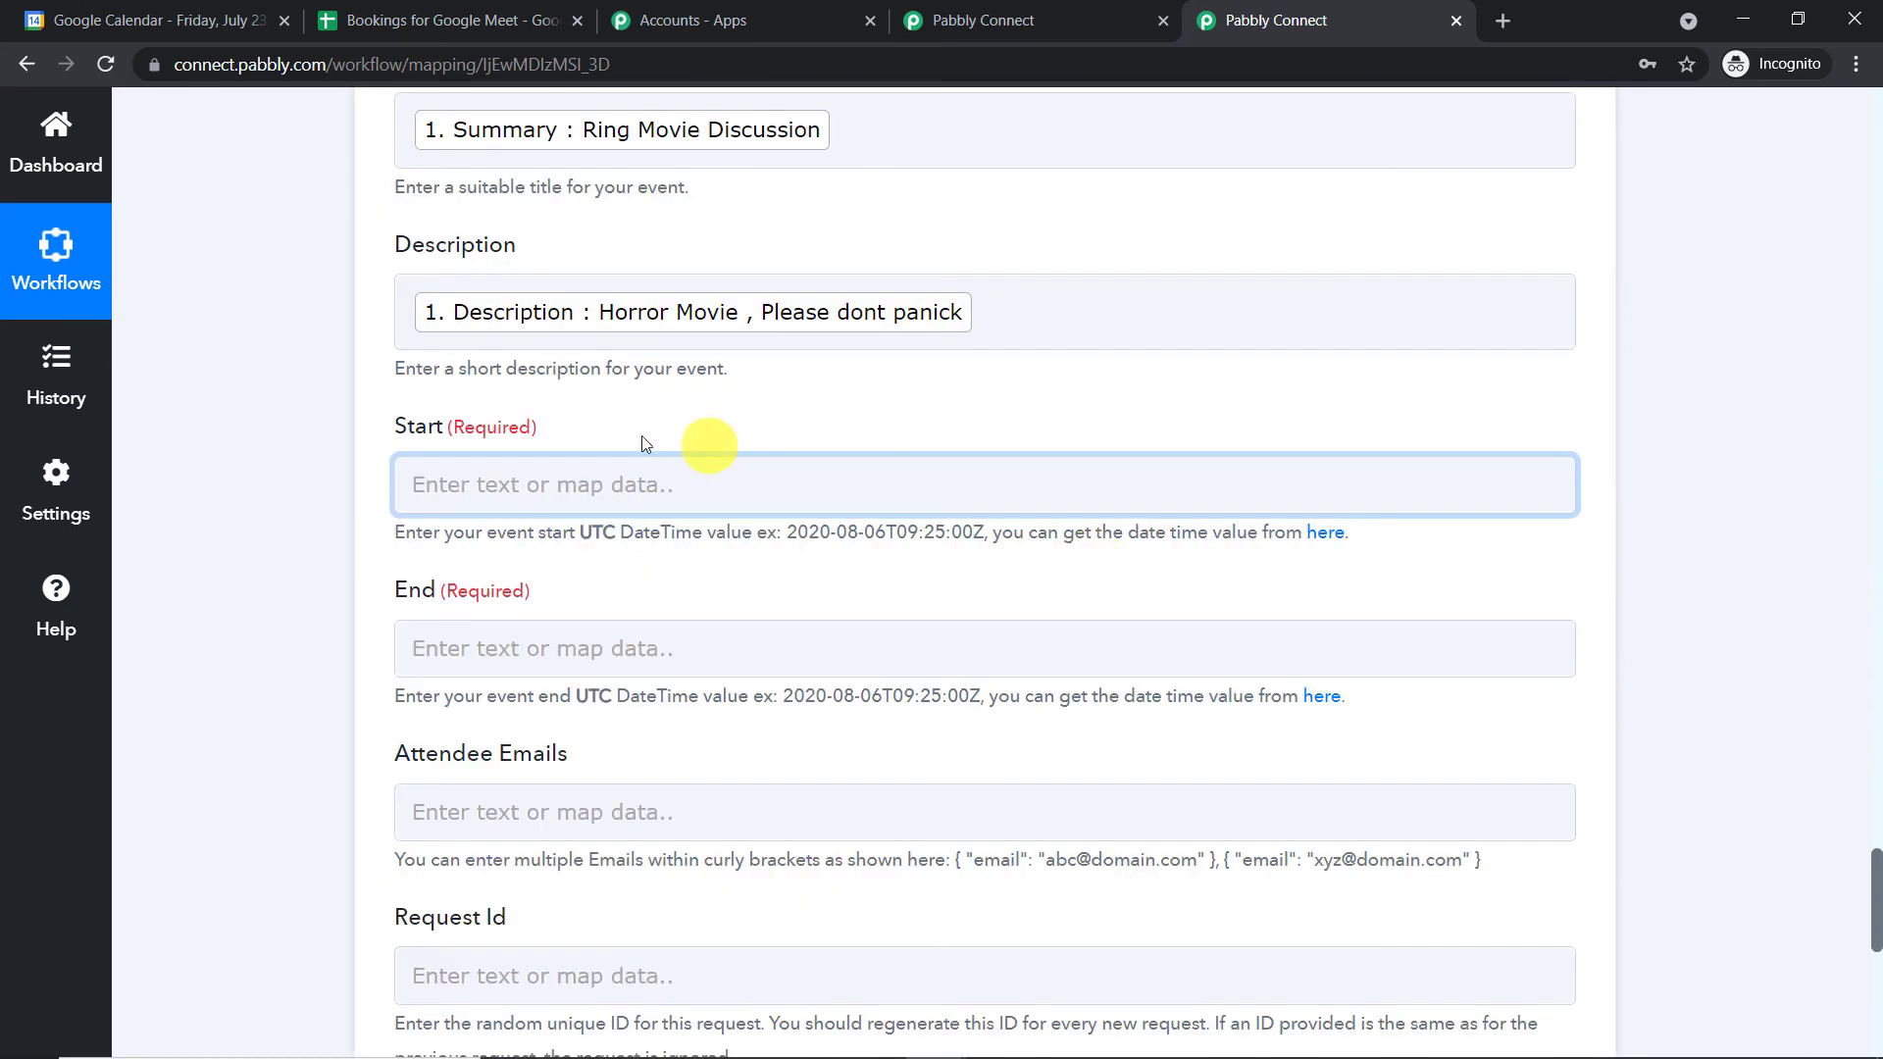
Map step 2's Result (2021-07-25T12:00:00+00:00) into Start and step 3's Result (13:00) into End.
click(515, 487)
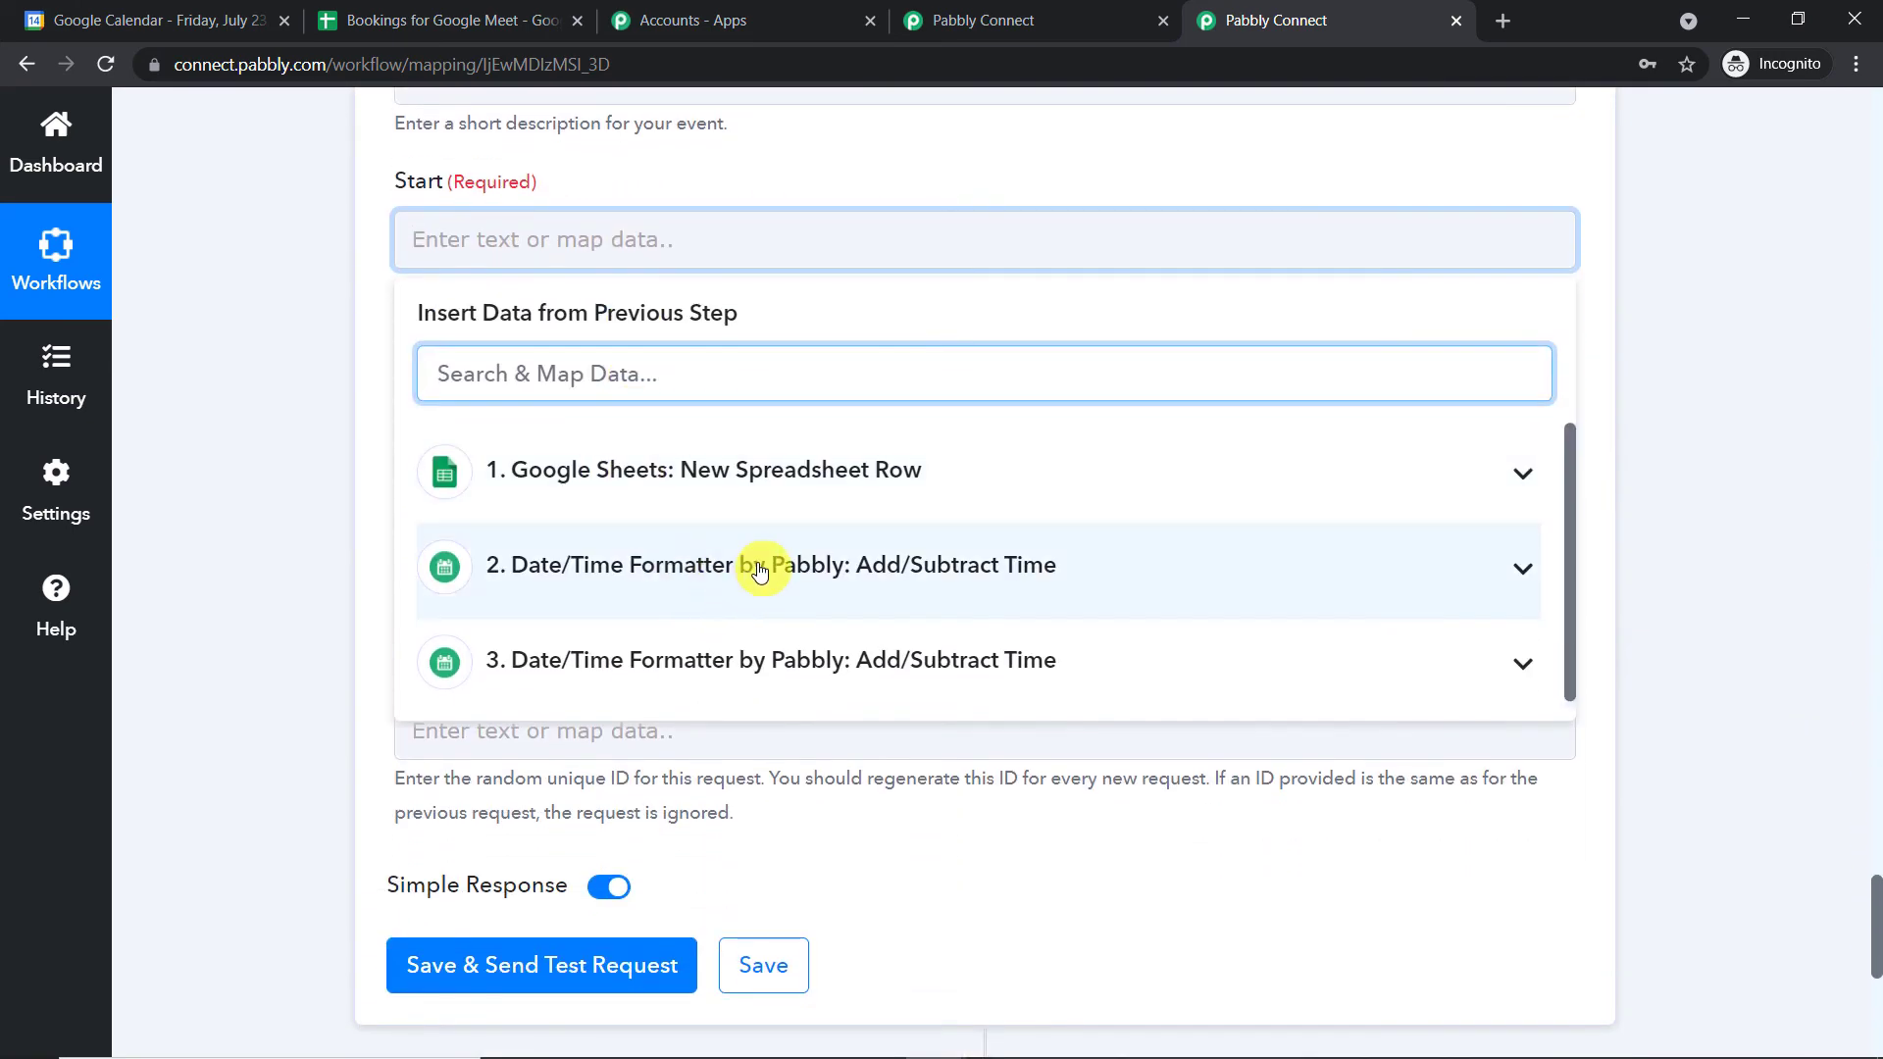
click(760, 569)
click(841, 723)
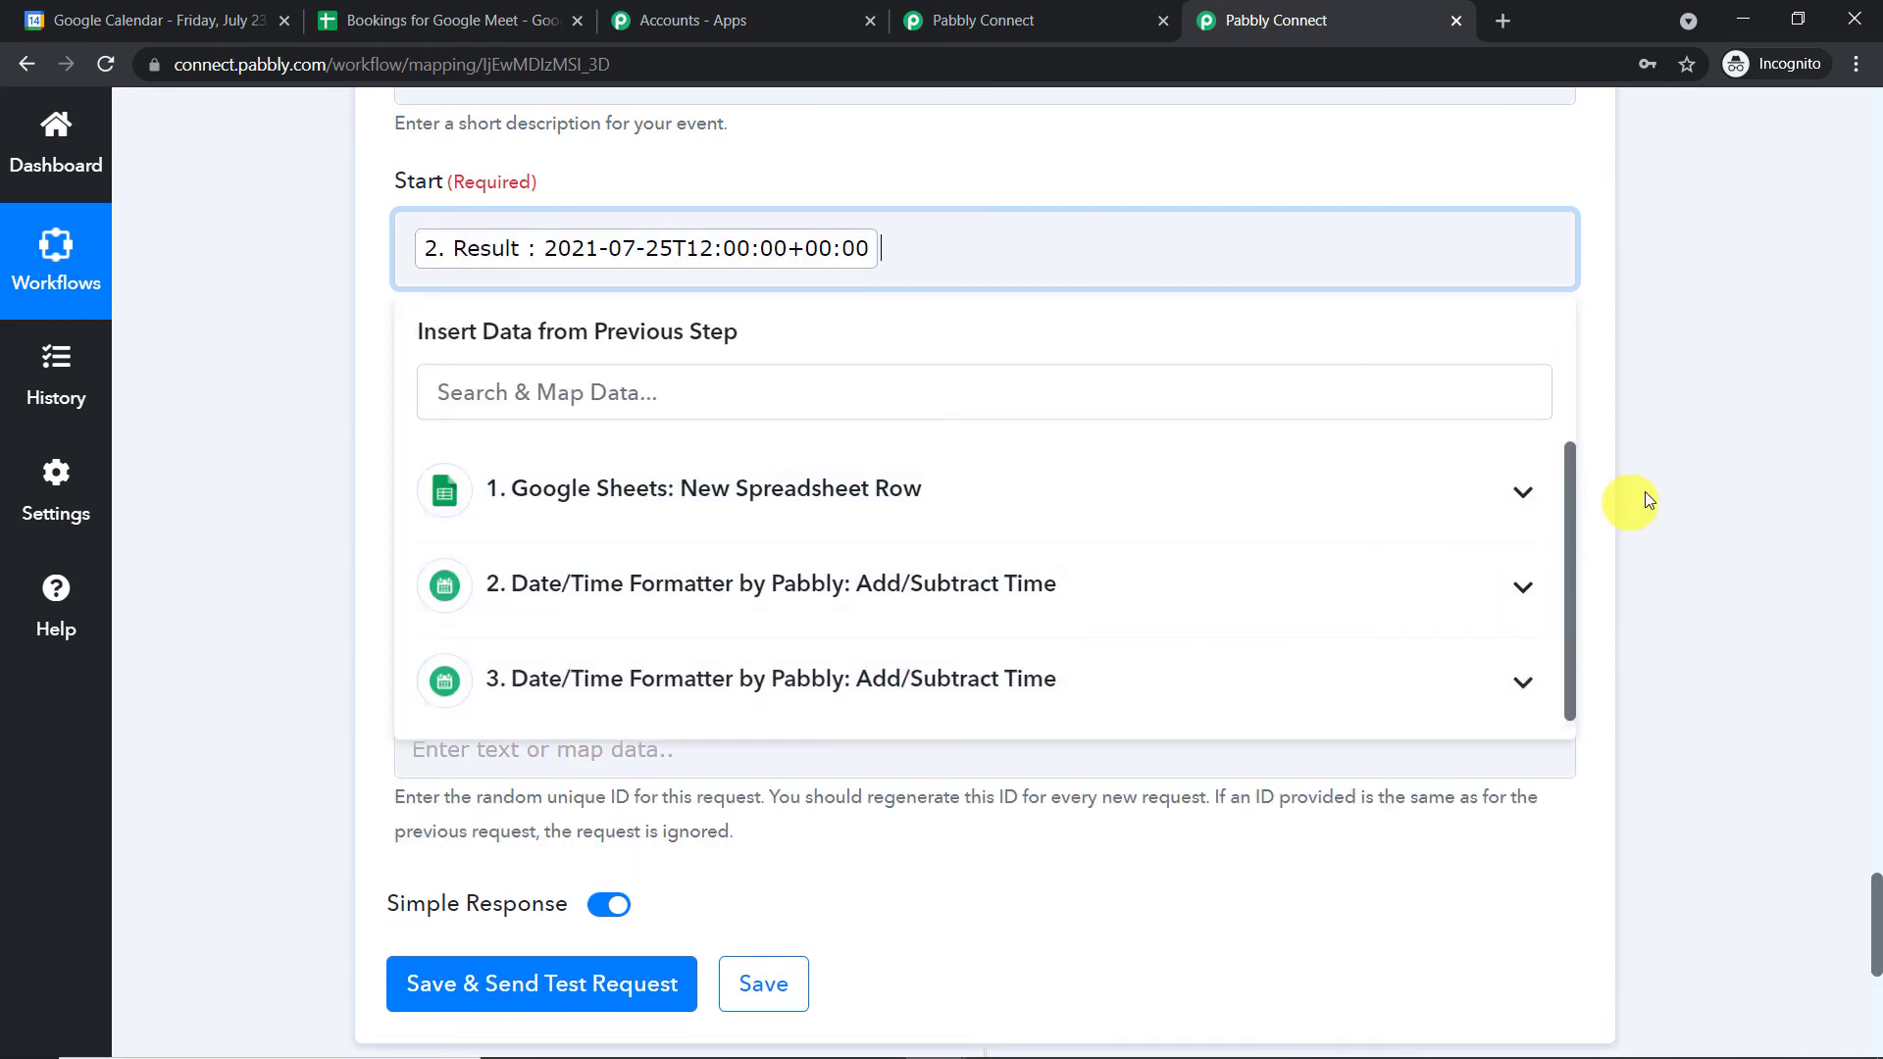
click(1704, 467)
scroll(1661, 450, down, 2)
click(446, 177)
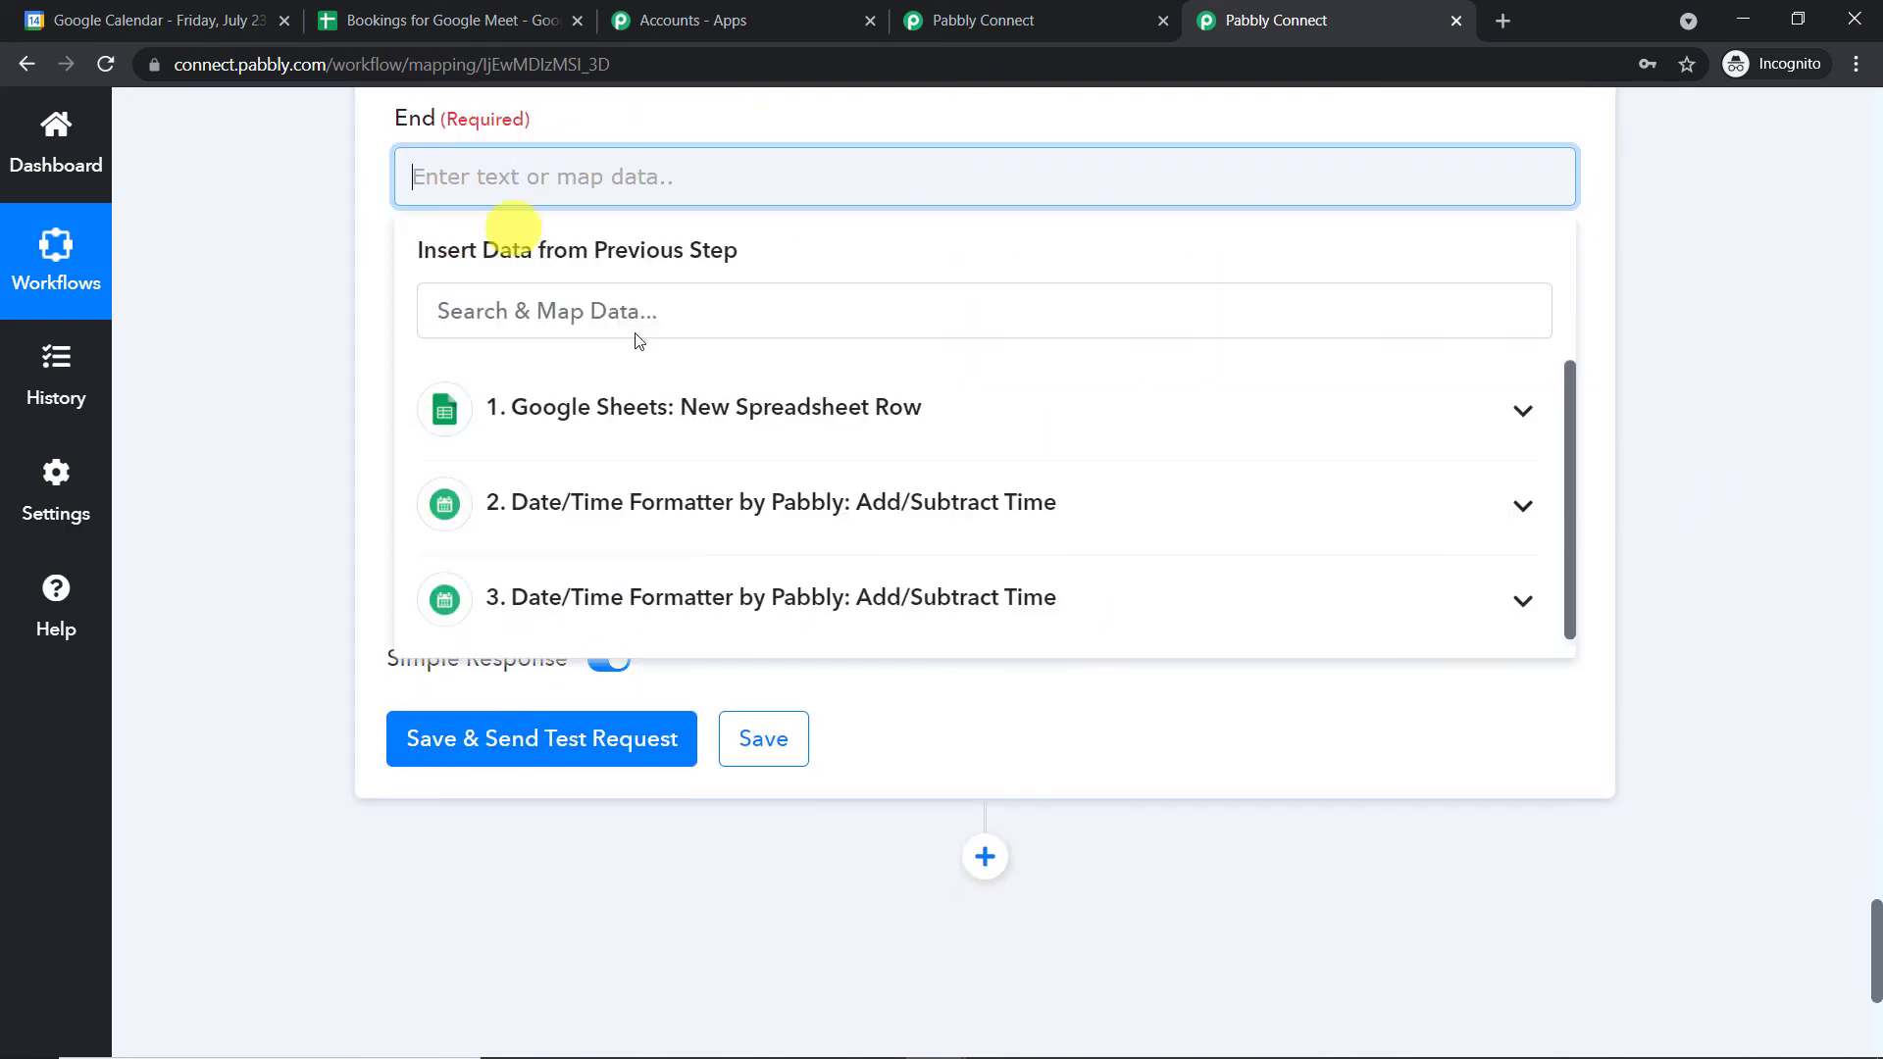
click(798, 597)
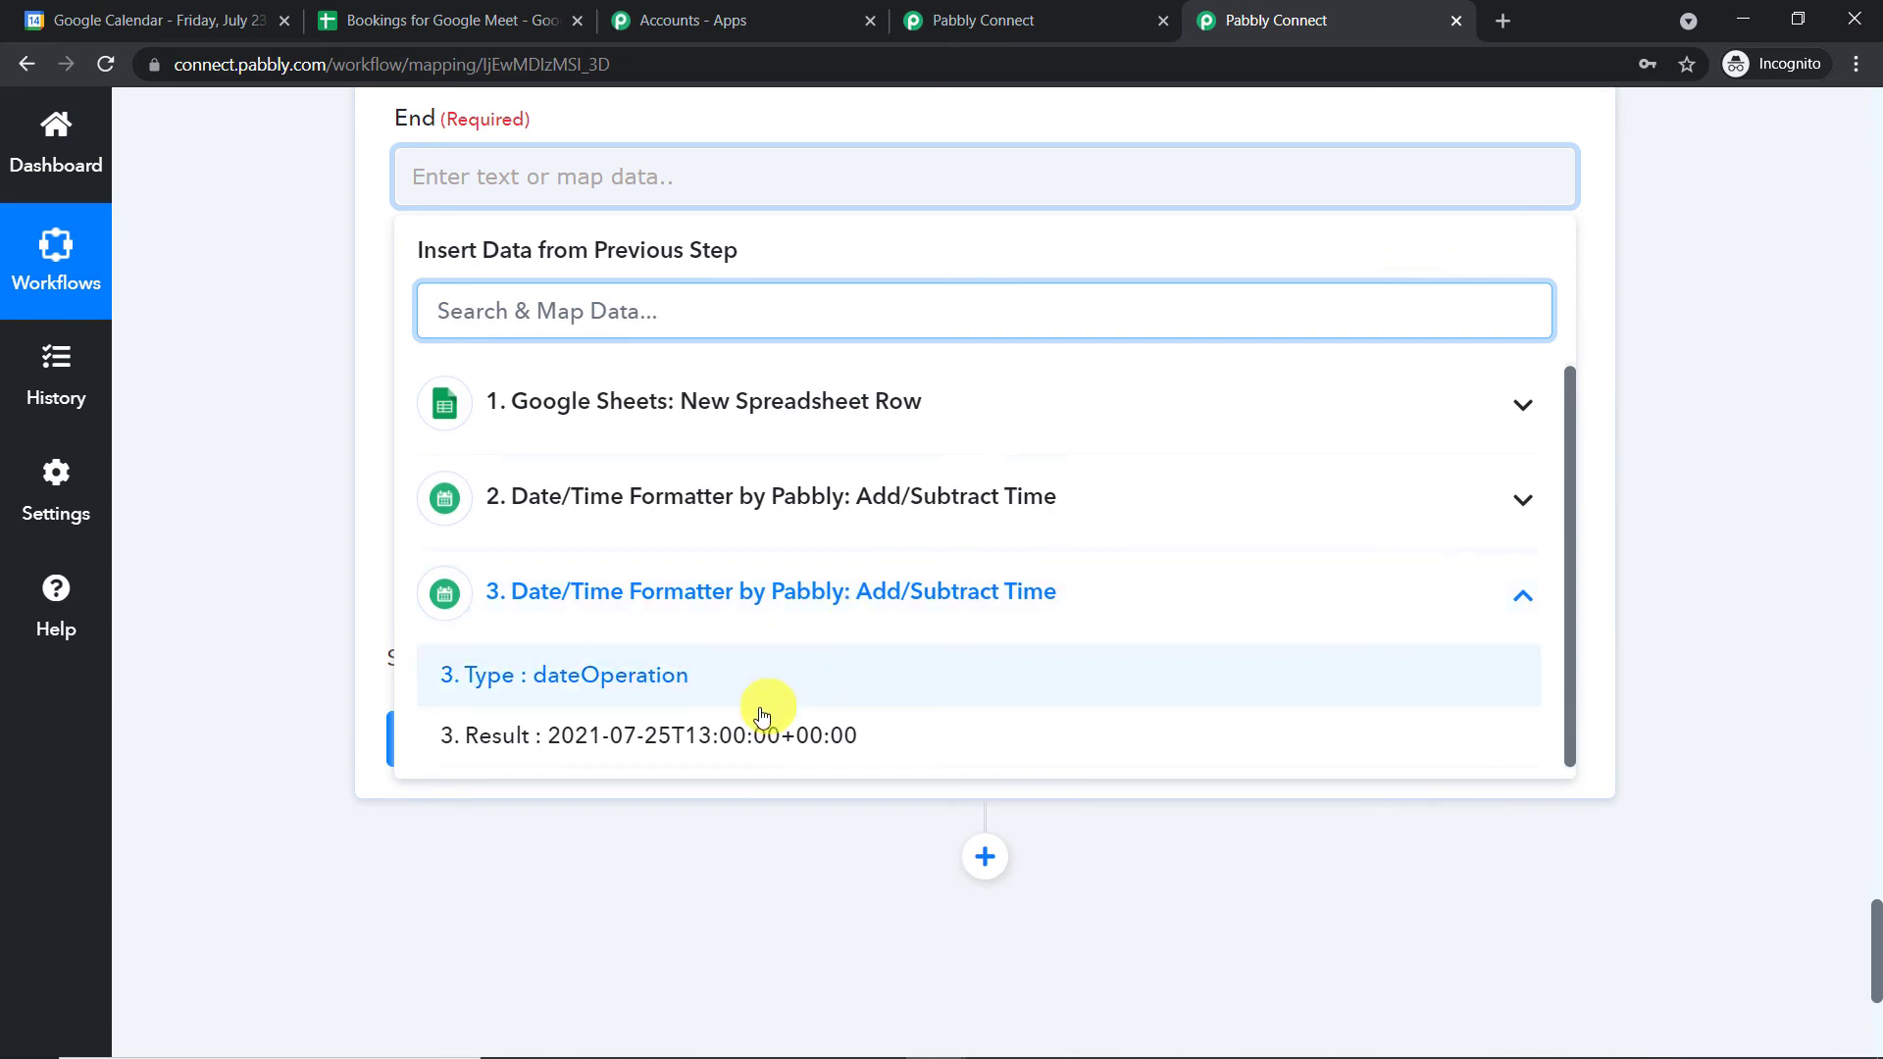
click(761, 735)
Paste the hint's example attendee JSON into the Attendee Emails field.
click(1760, 373)
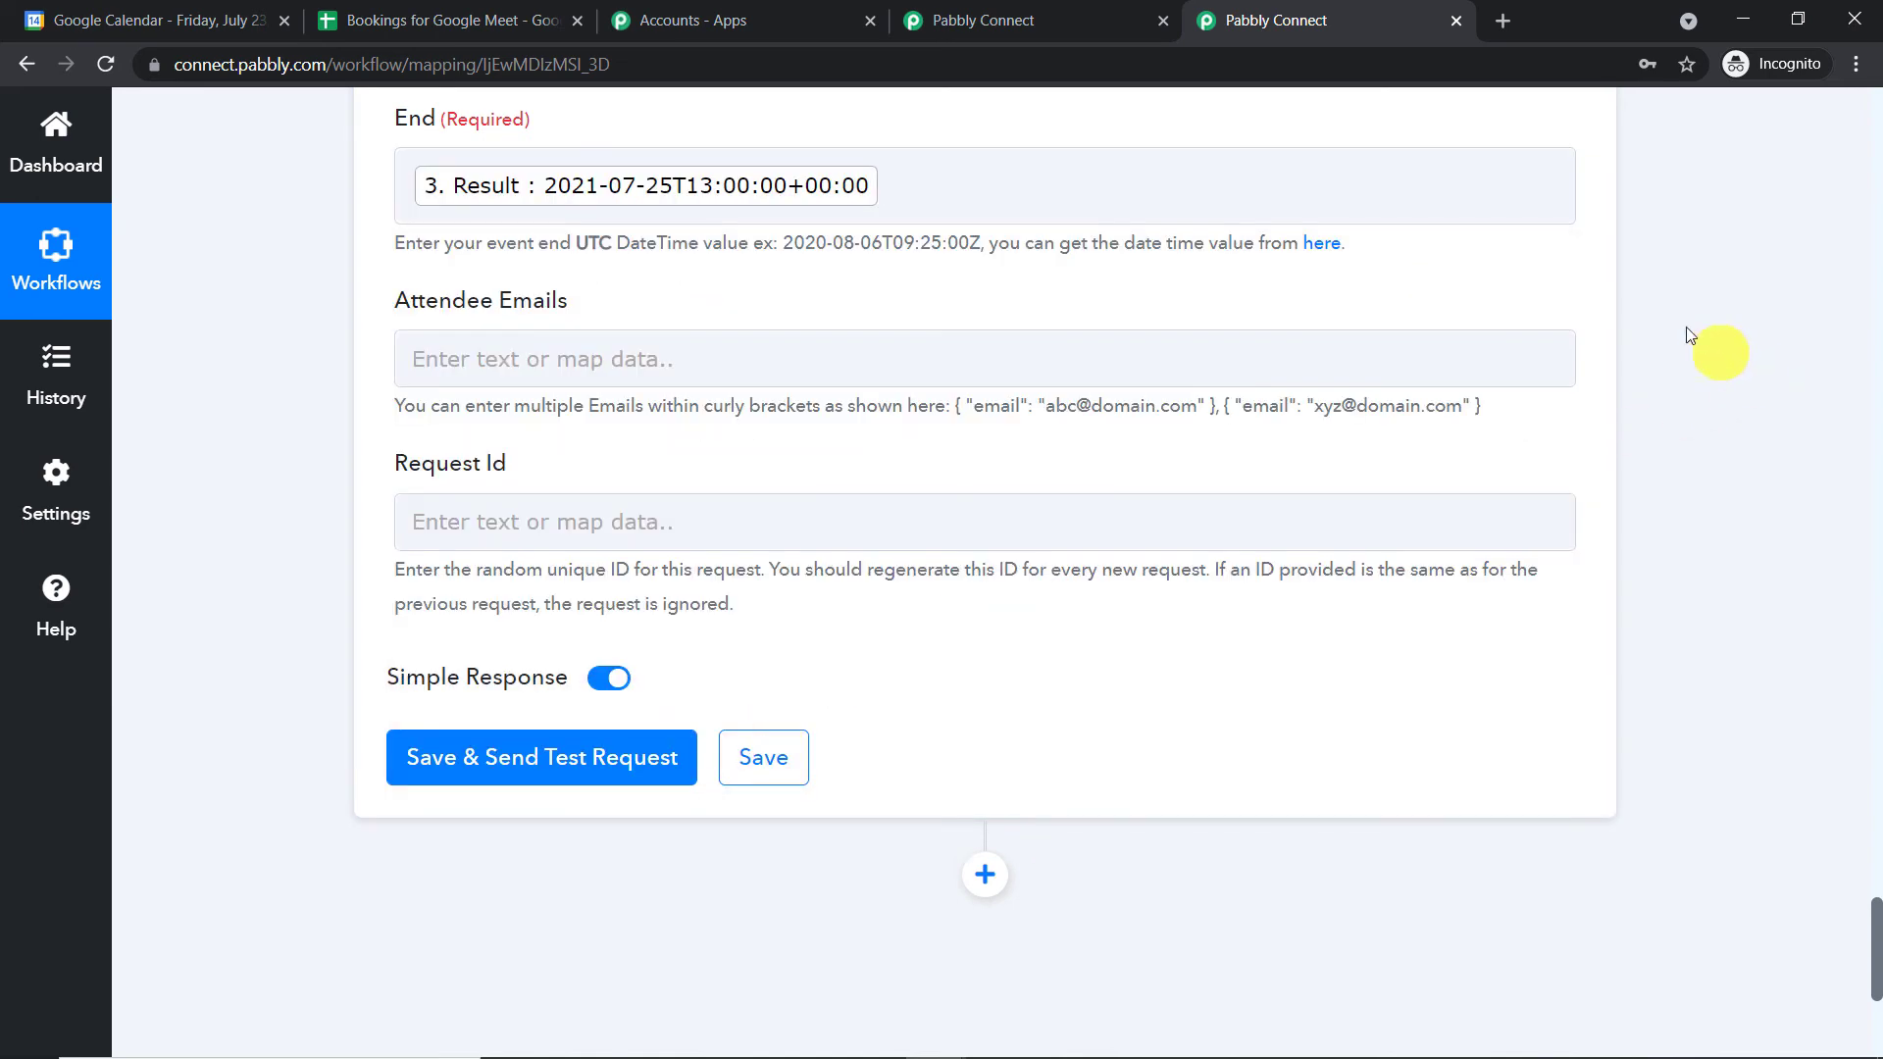
click(716, 344)
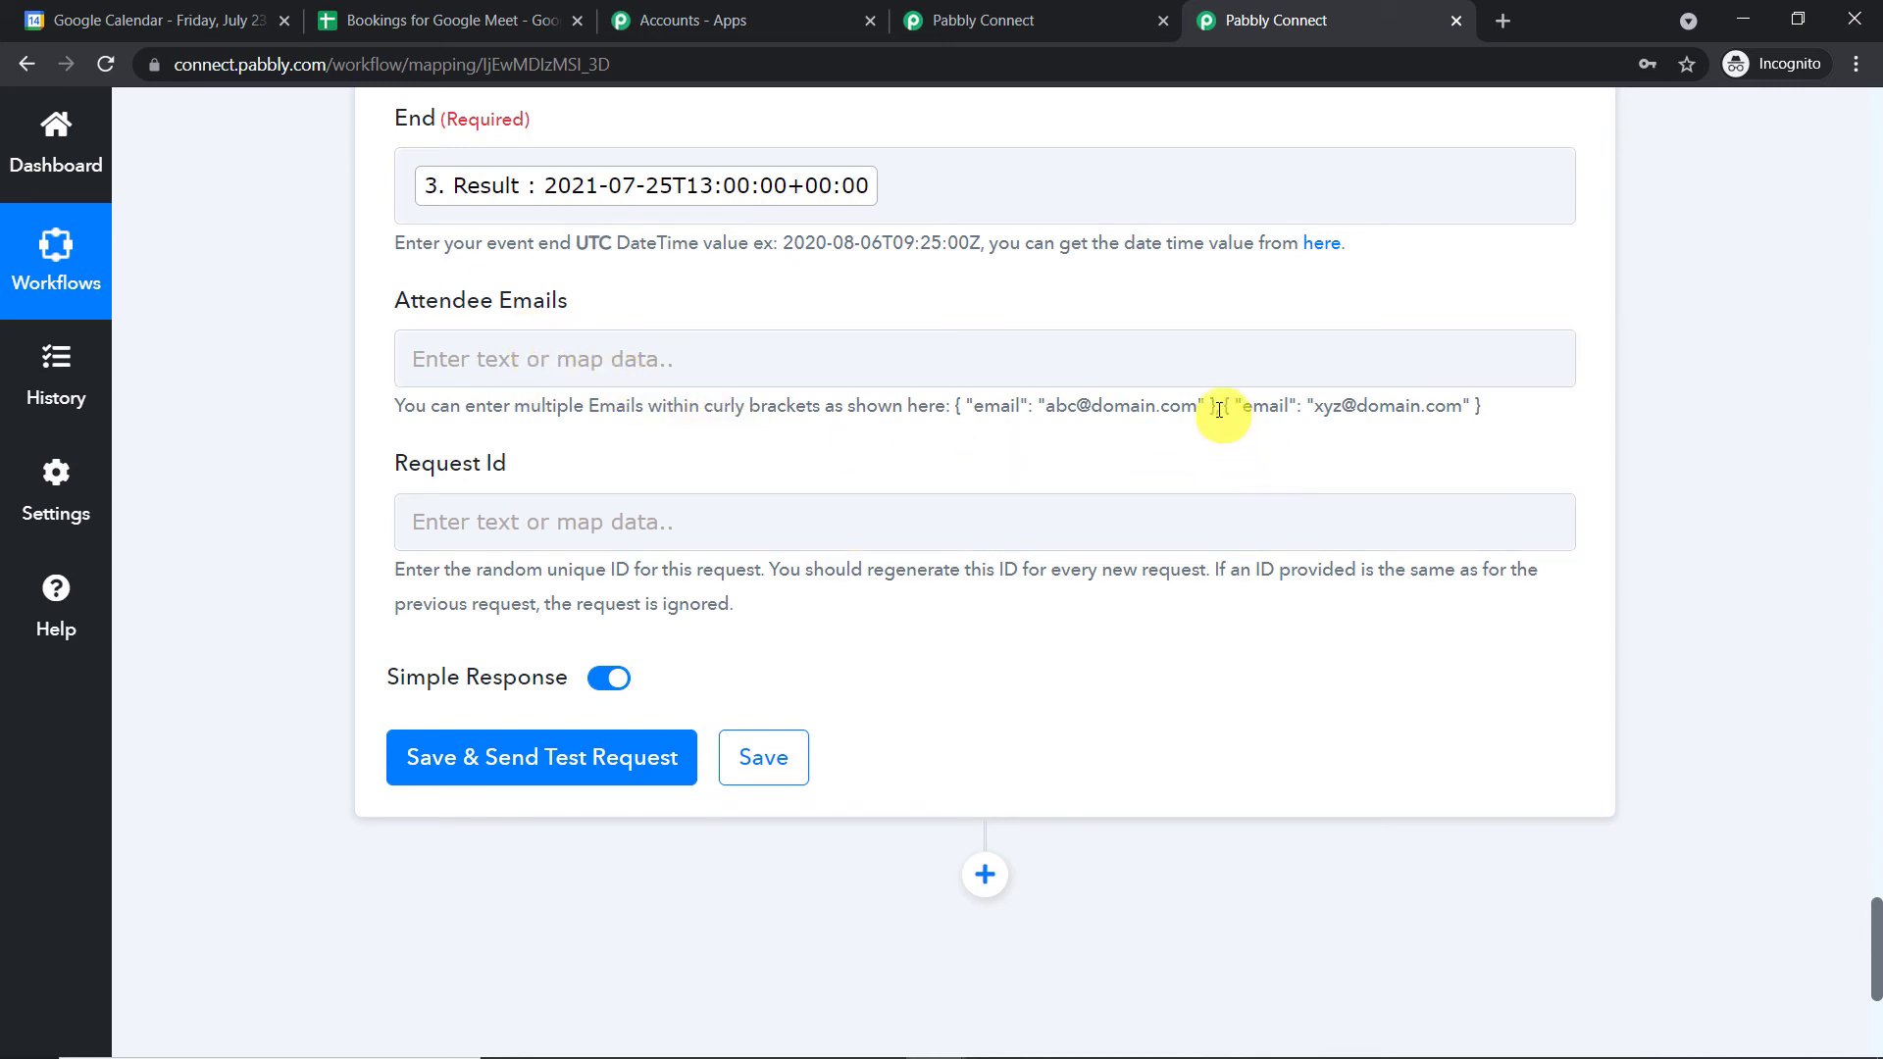
drag(1214, 406, 907, 396)
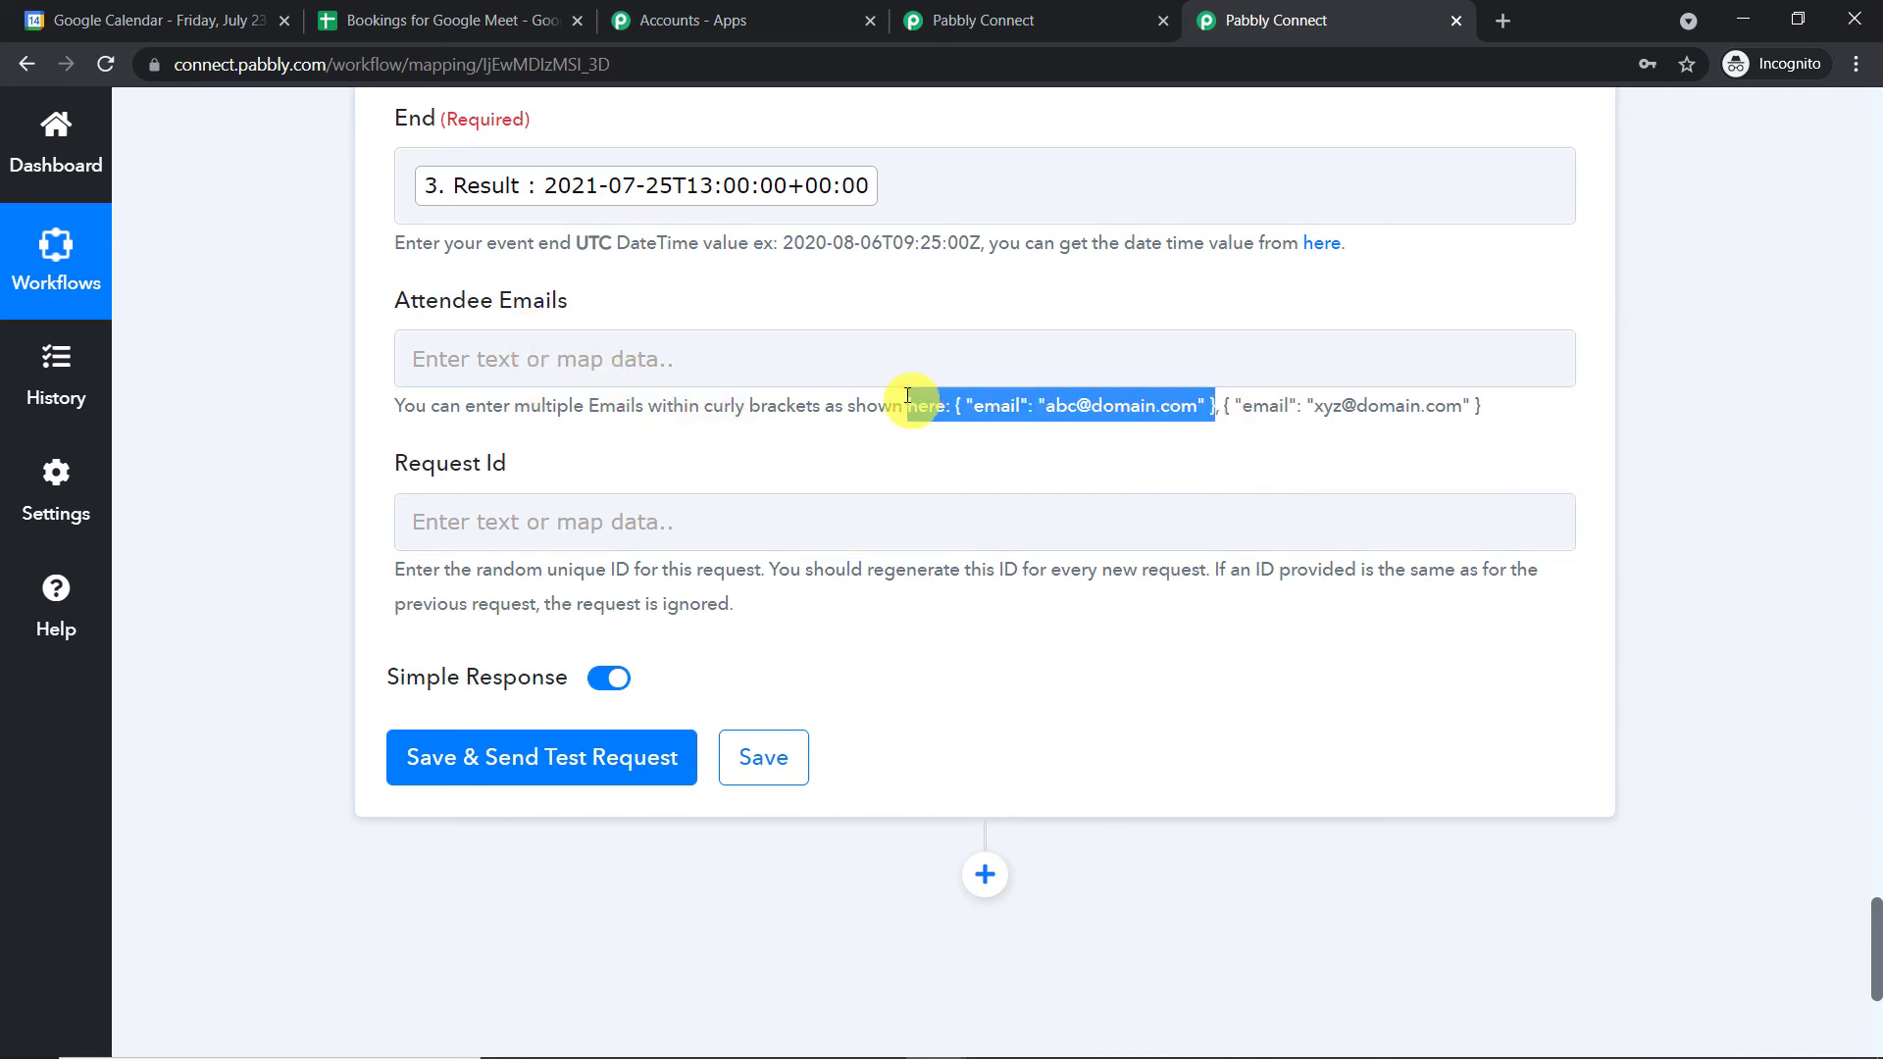
right_click(958, 410)
click(975, 429)
click(477, 370)
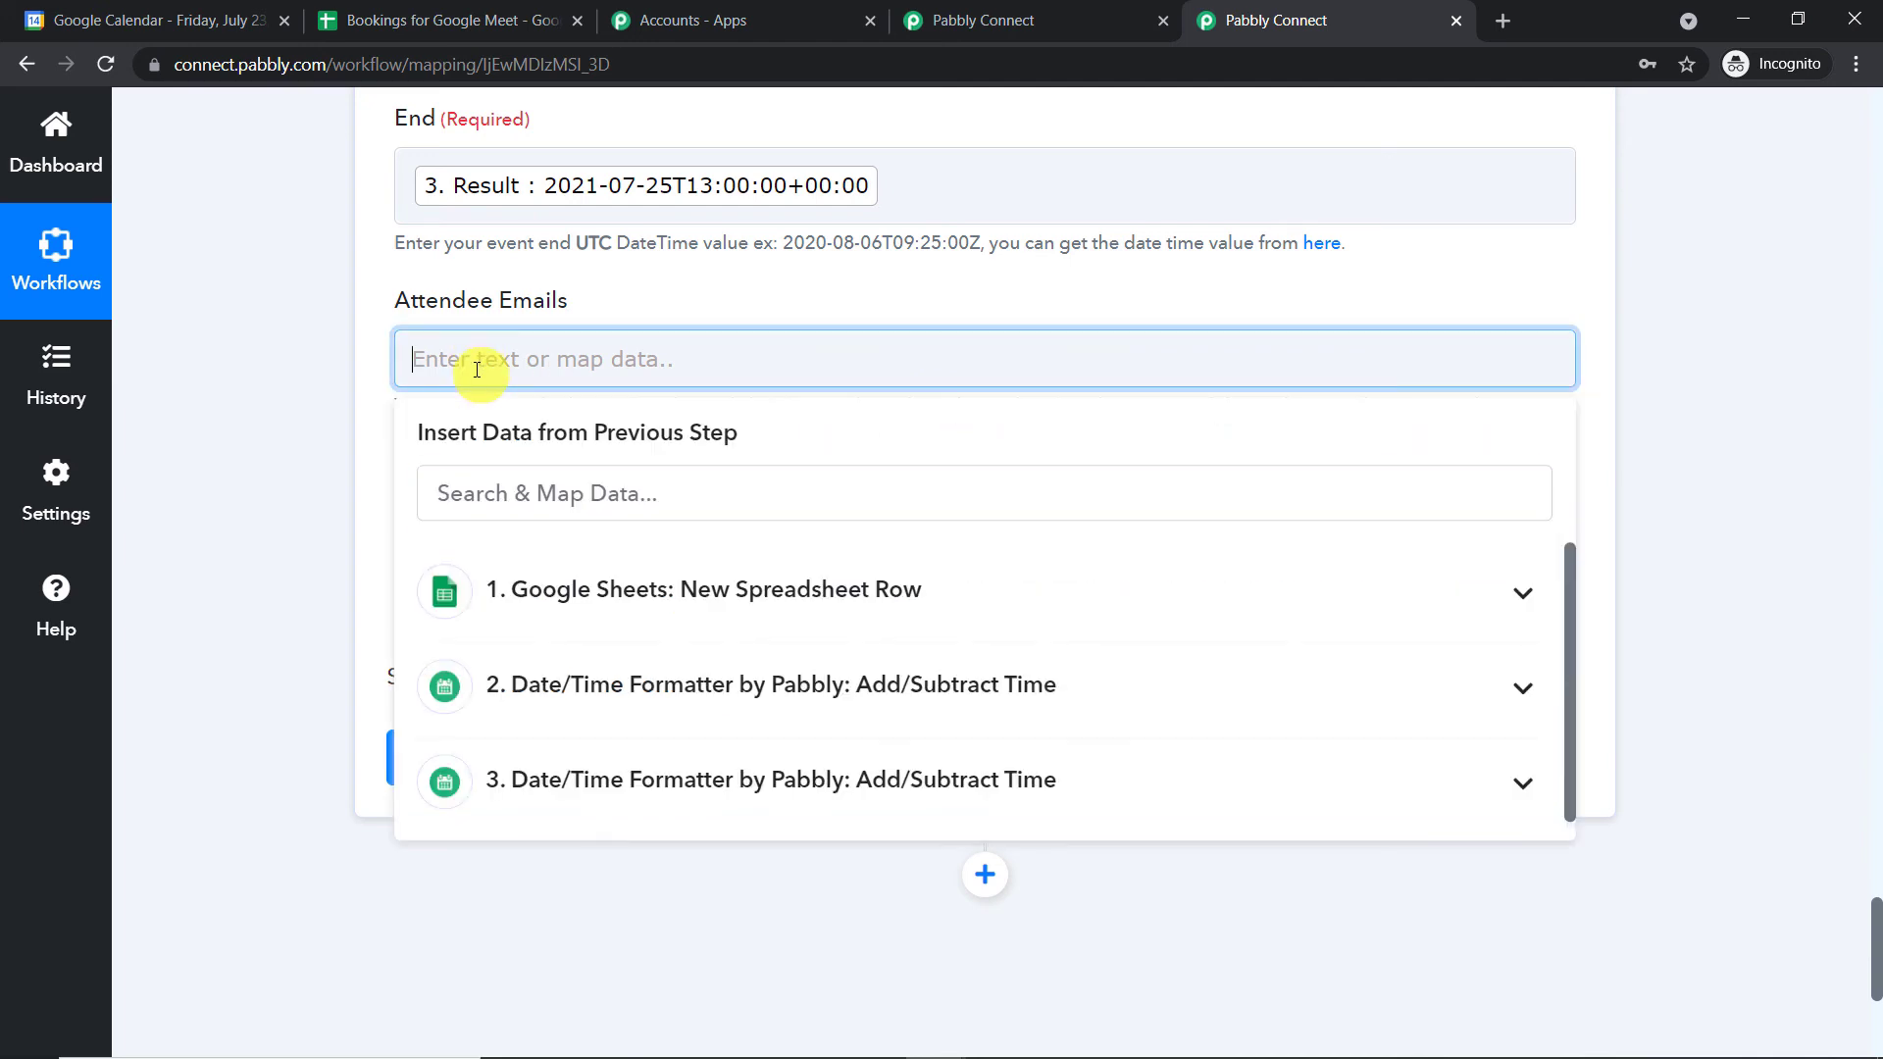
key(ctrl+v)
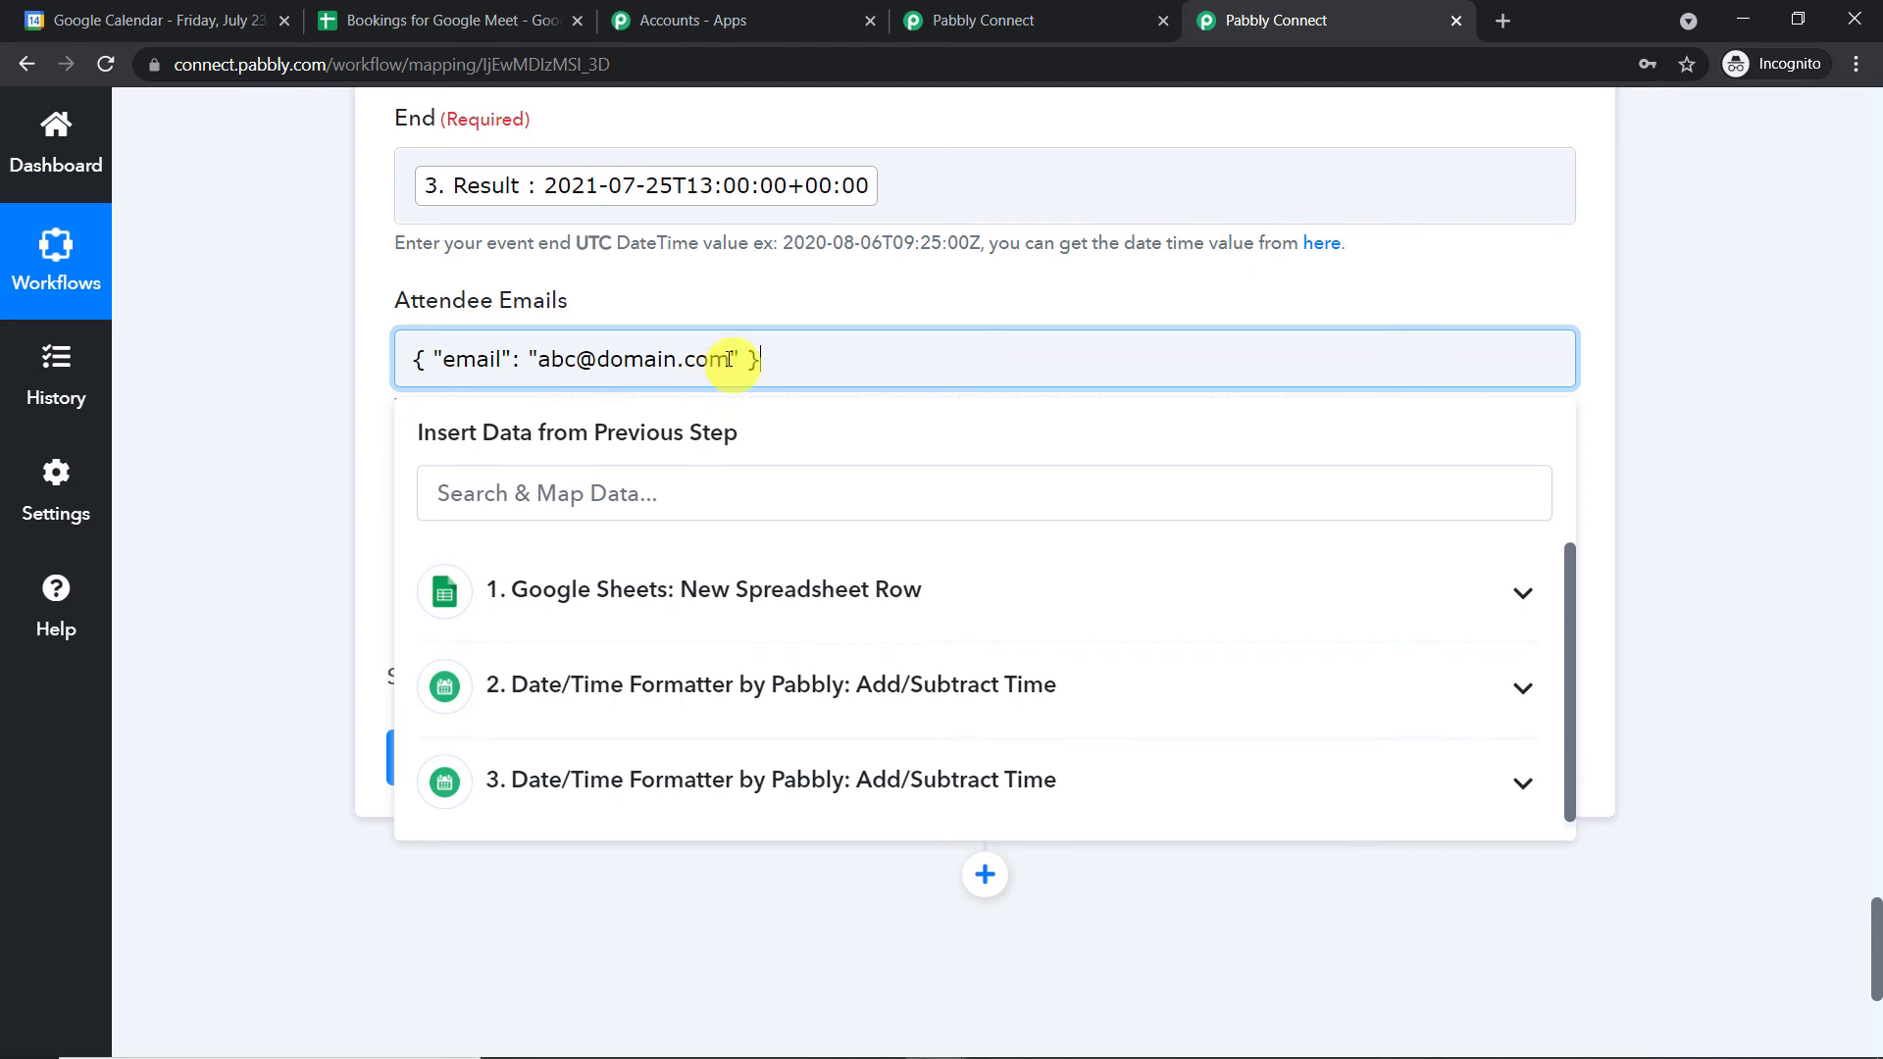
Replace the first two placeholder addresses with the sheet's first and second attendee emails.
drag(730, 359, 551, 351)
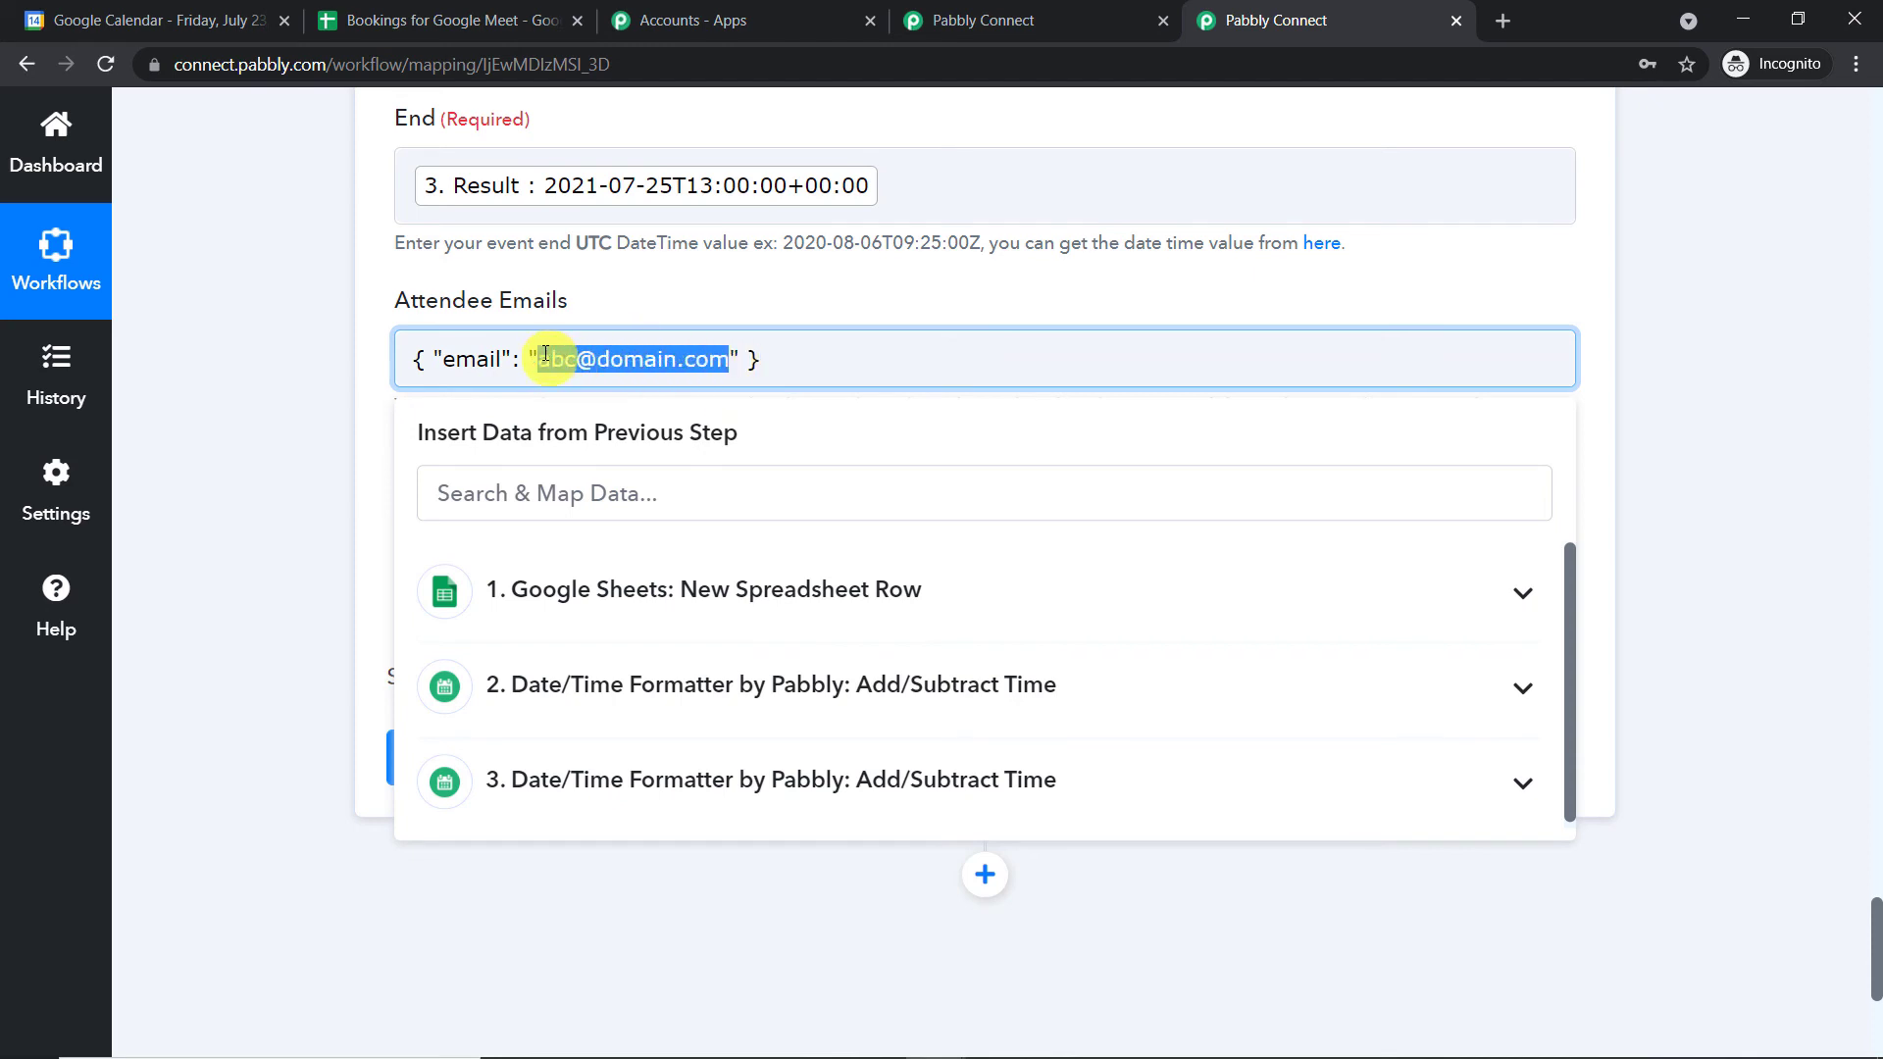
key(BackSpace)
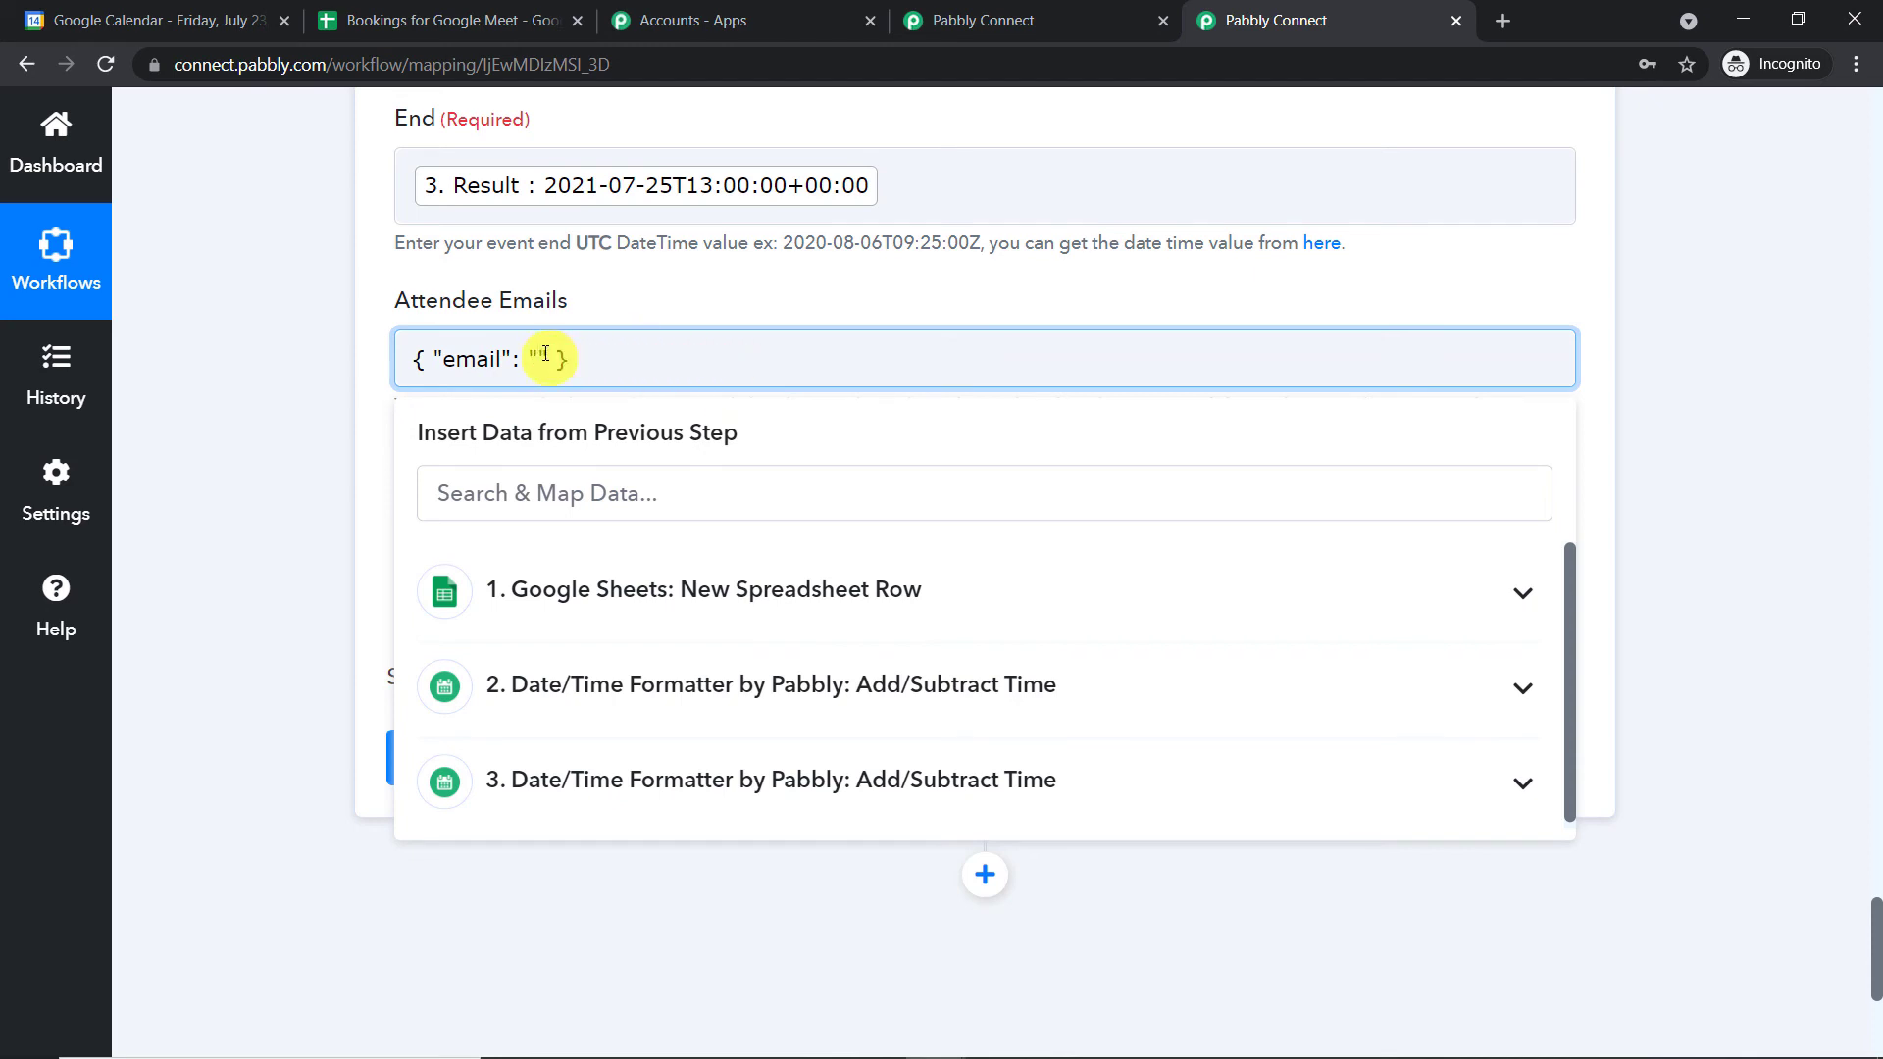
click(642, 589)
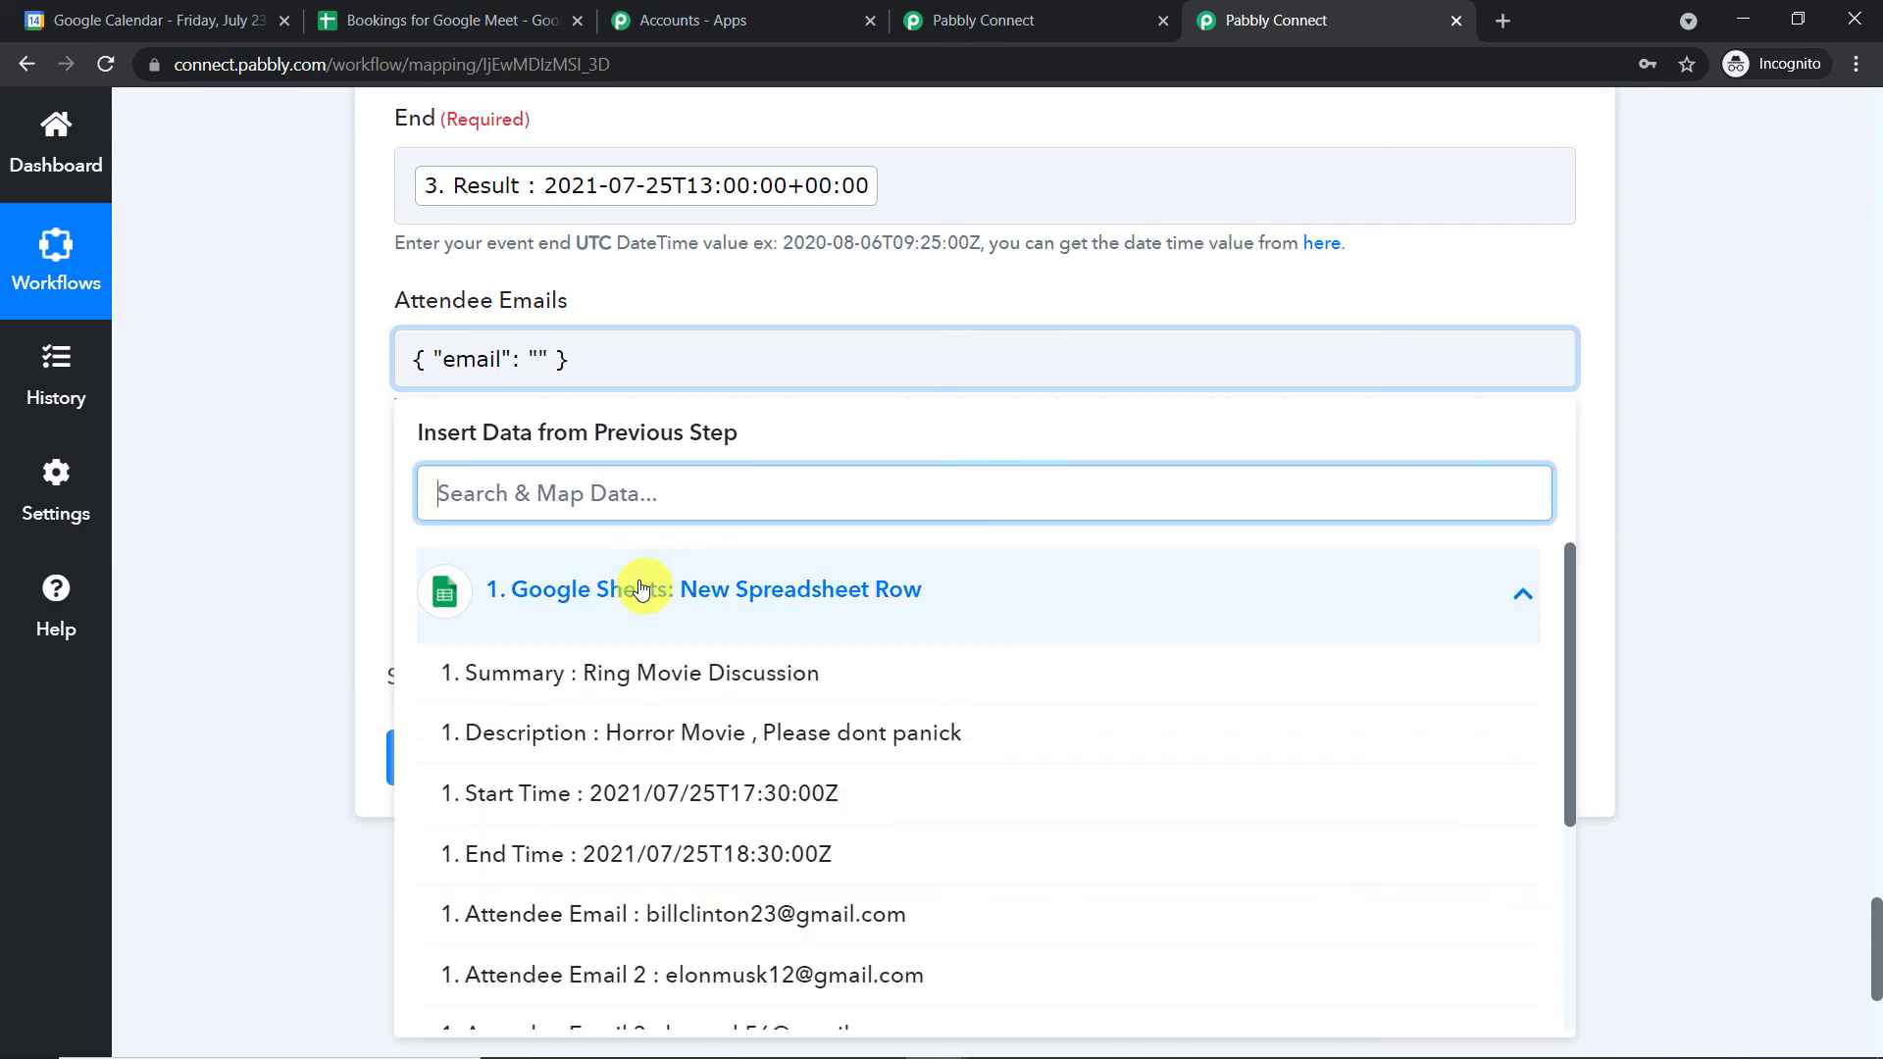
scroll(756, 706, down, 3)
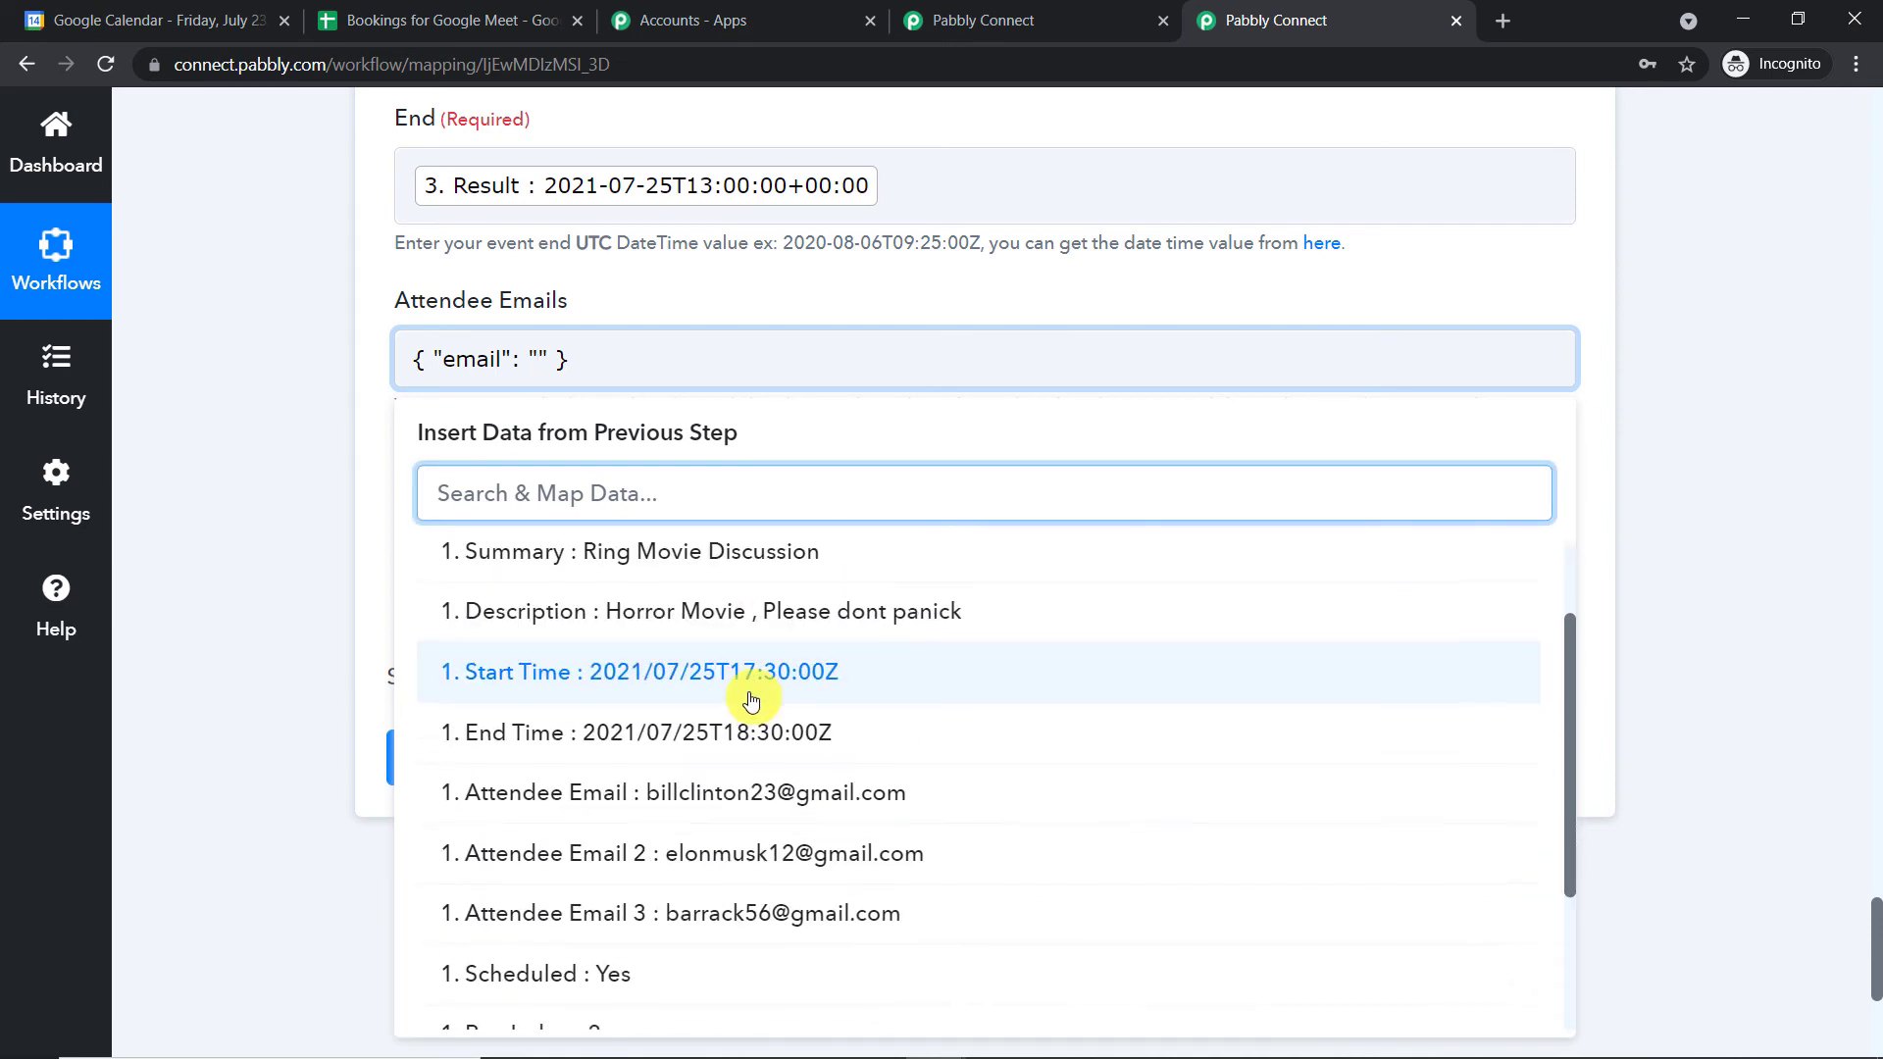
click(789, 802)
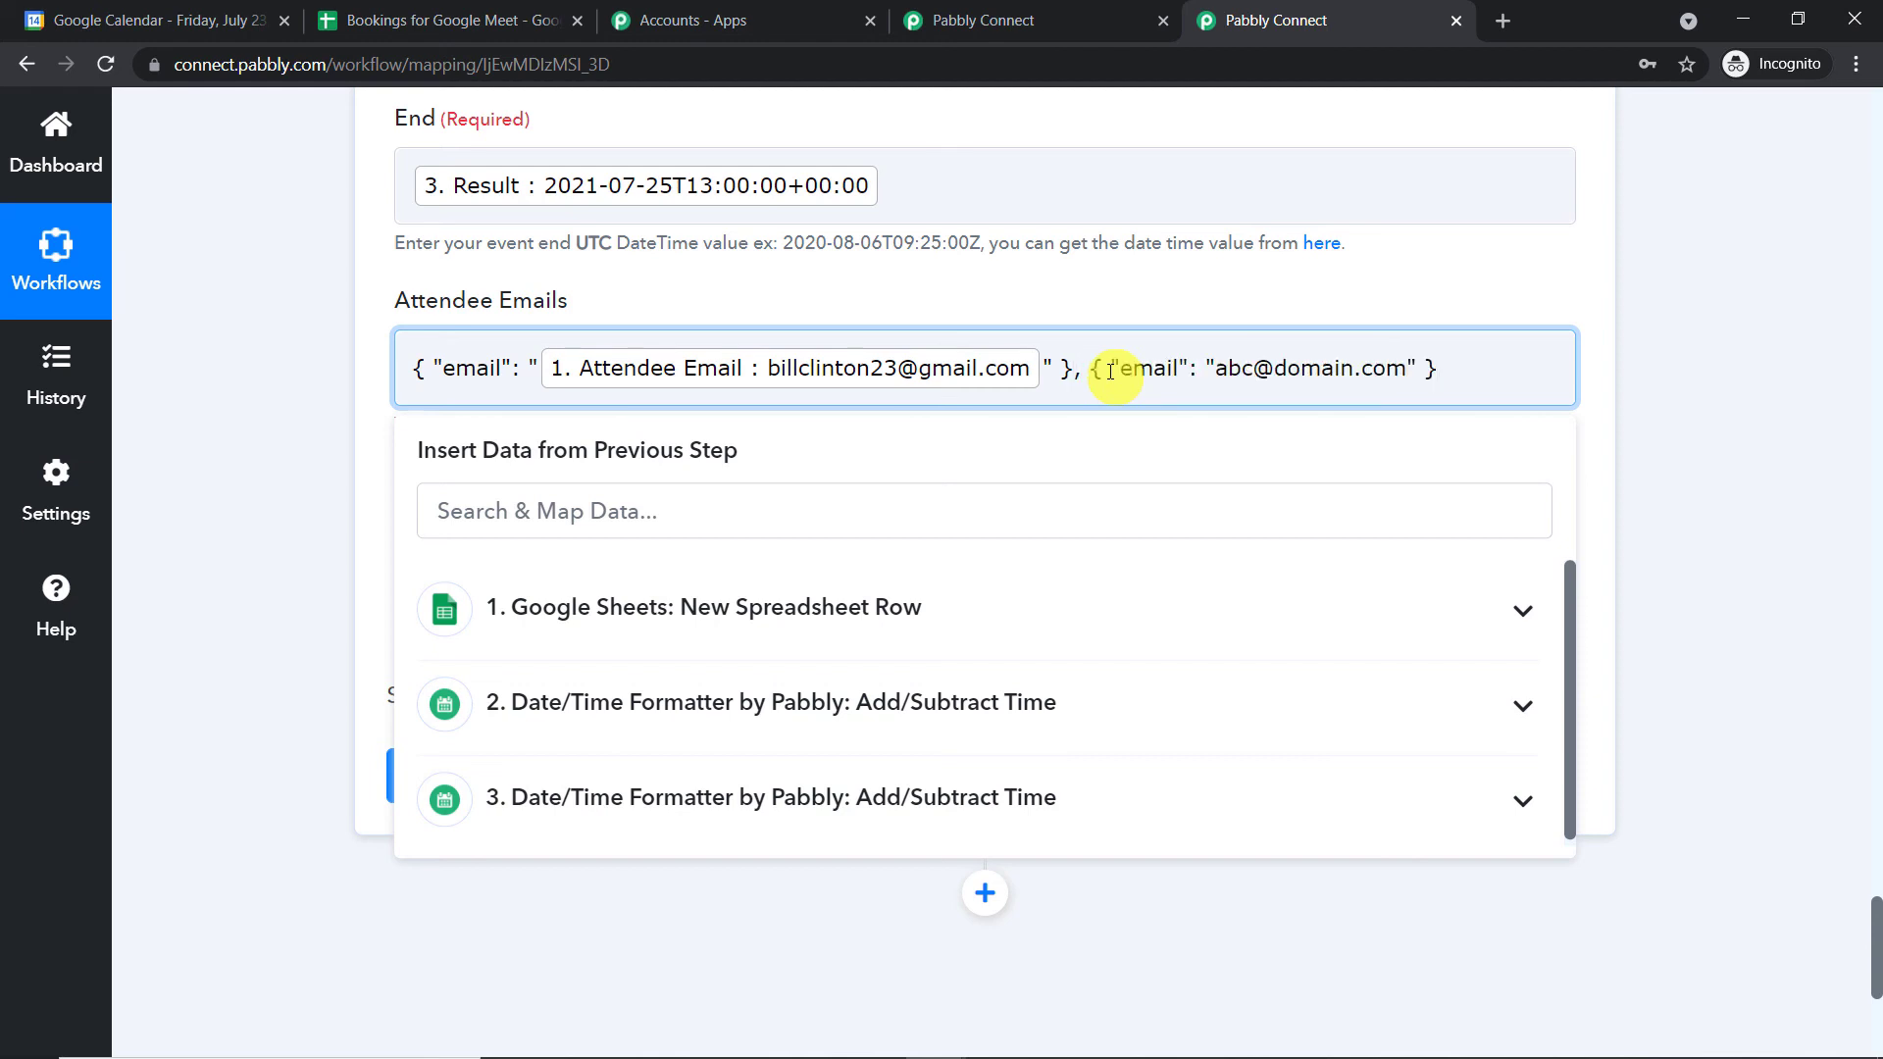
drag(1362, 378, 1217, 390)
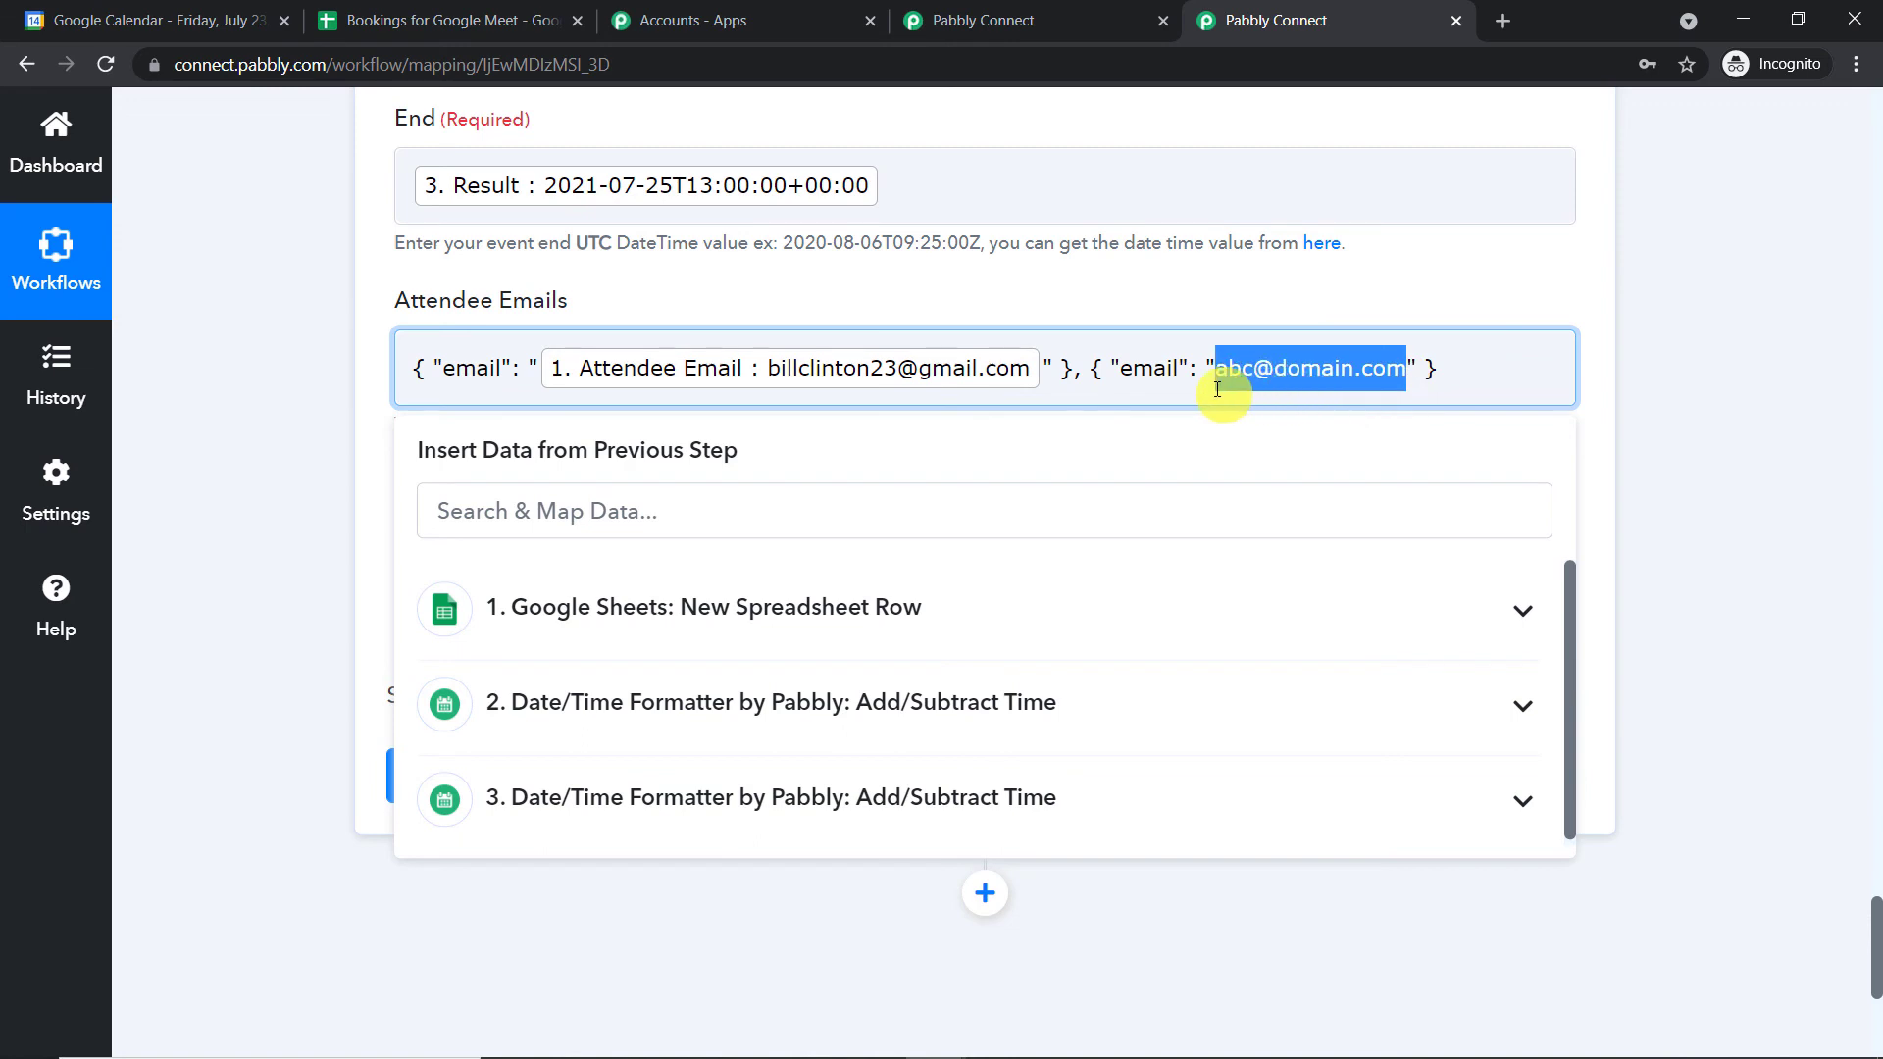
key(BackSpace)
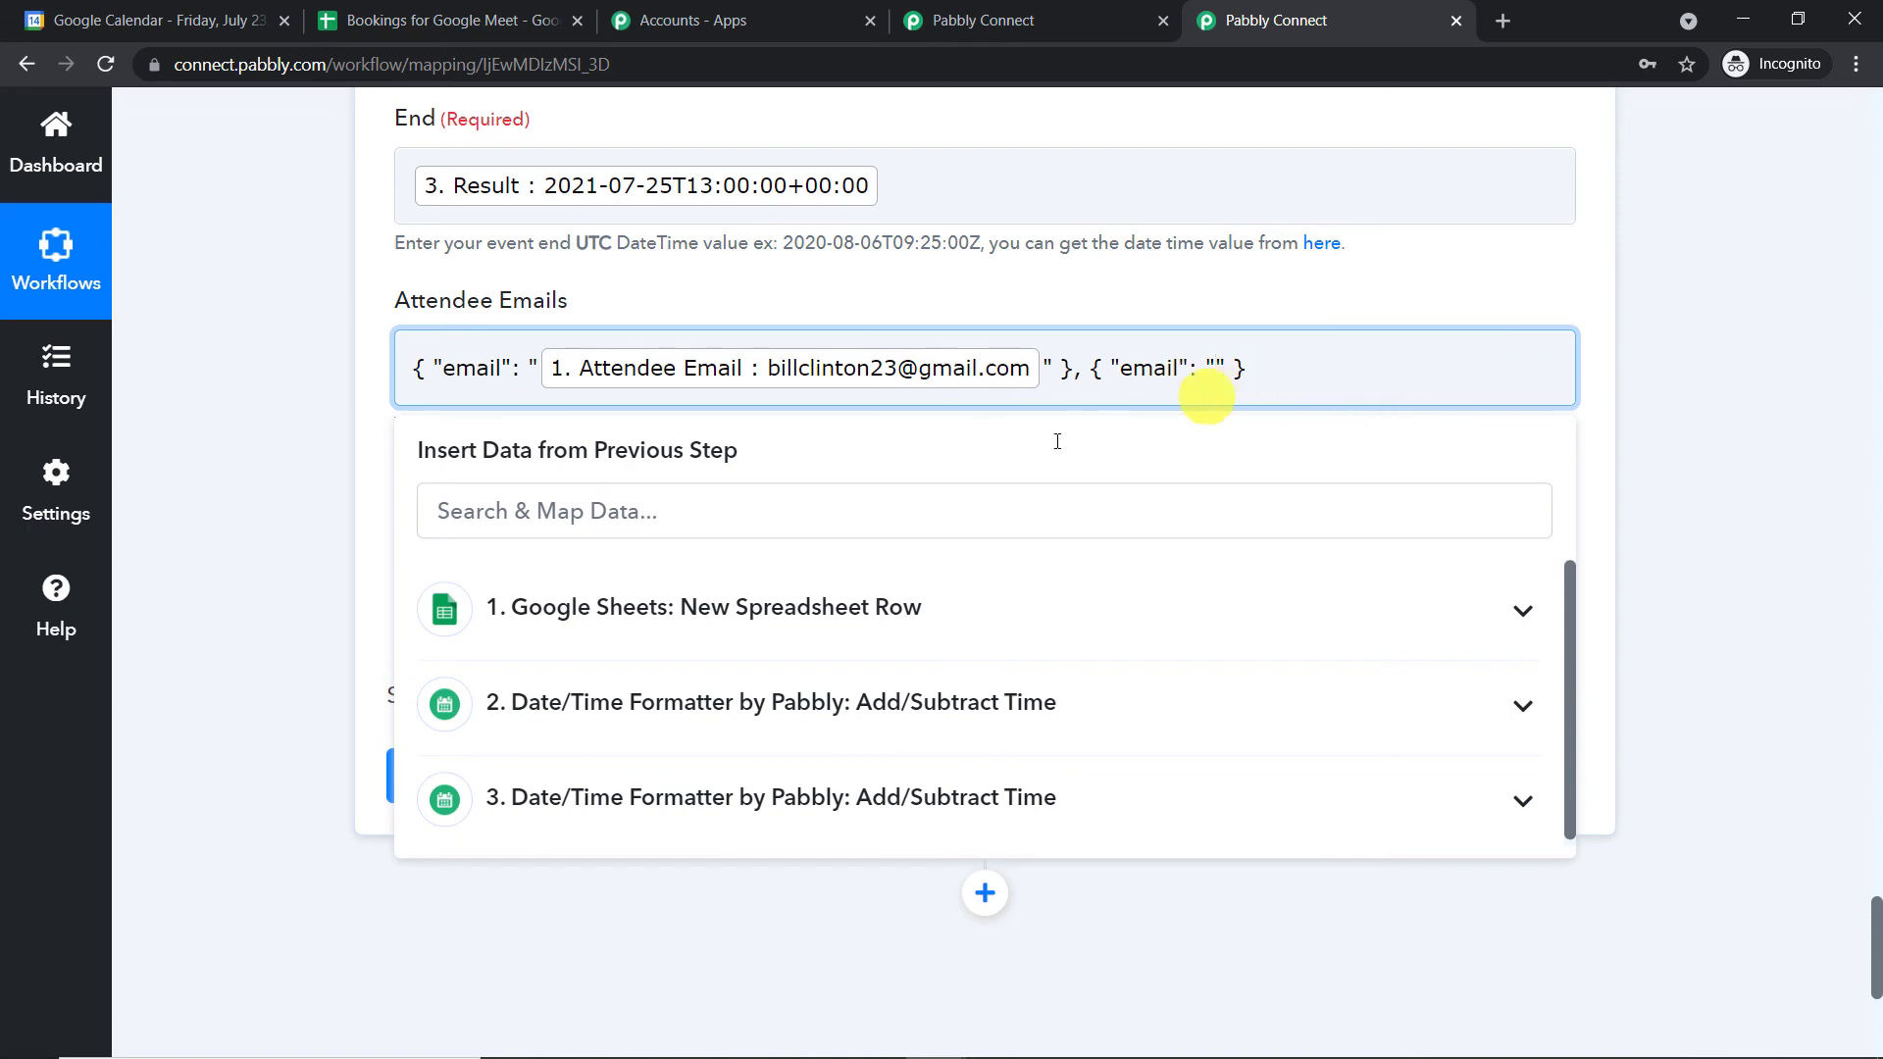
click(748, 601)
scroll(753, 897, down, 2)
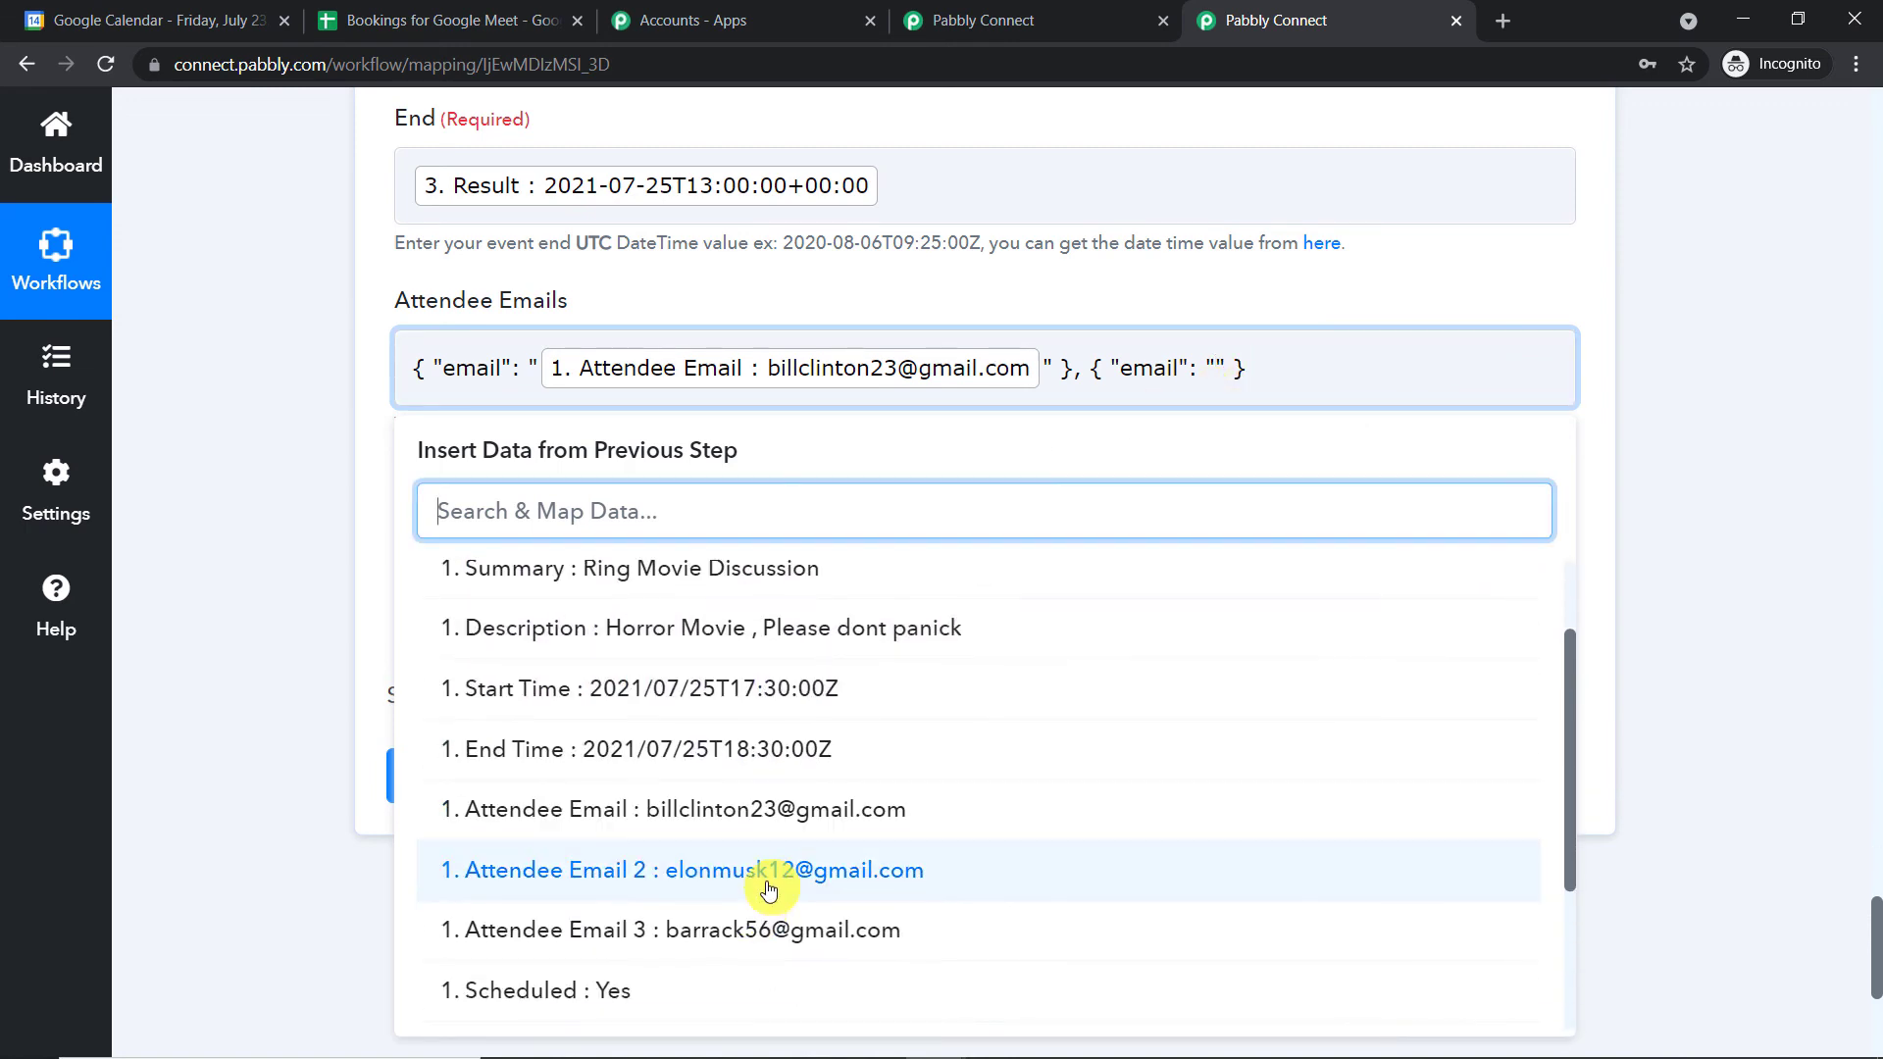
click(768, 888)
click(1194, 363)
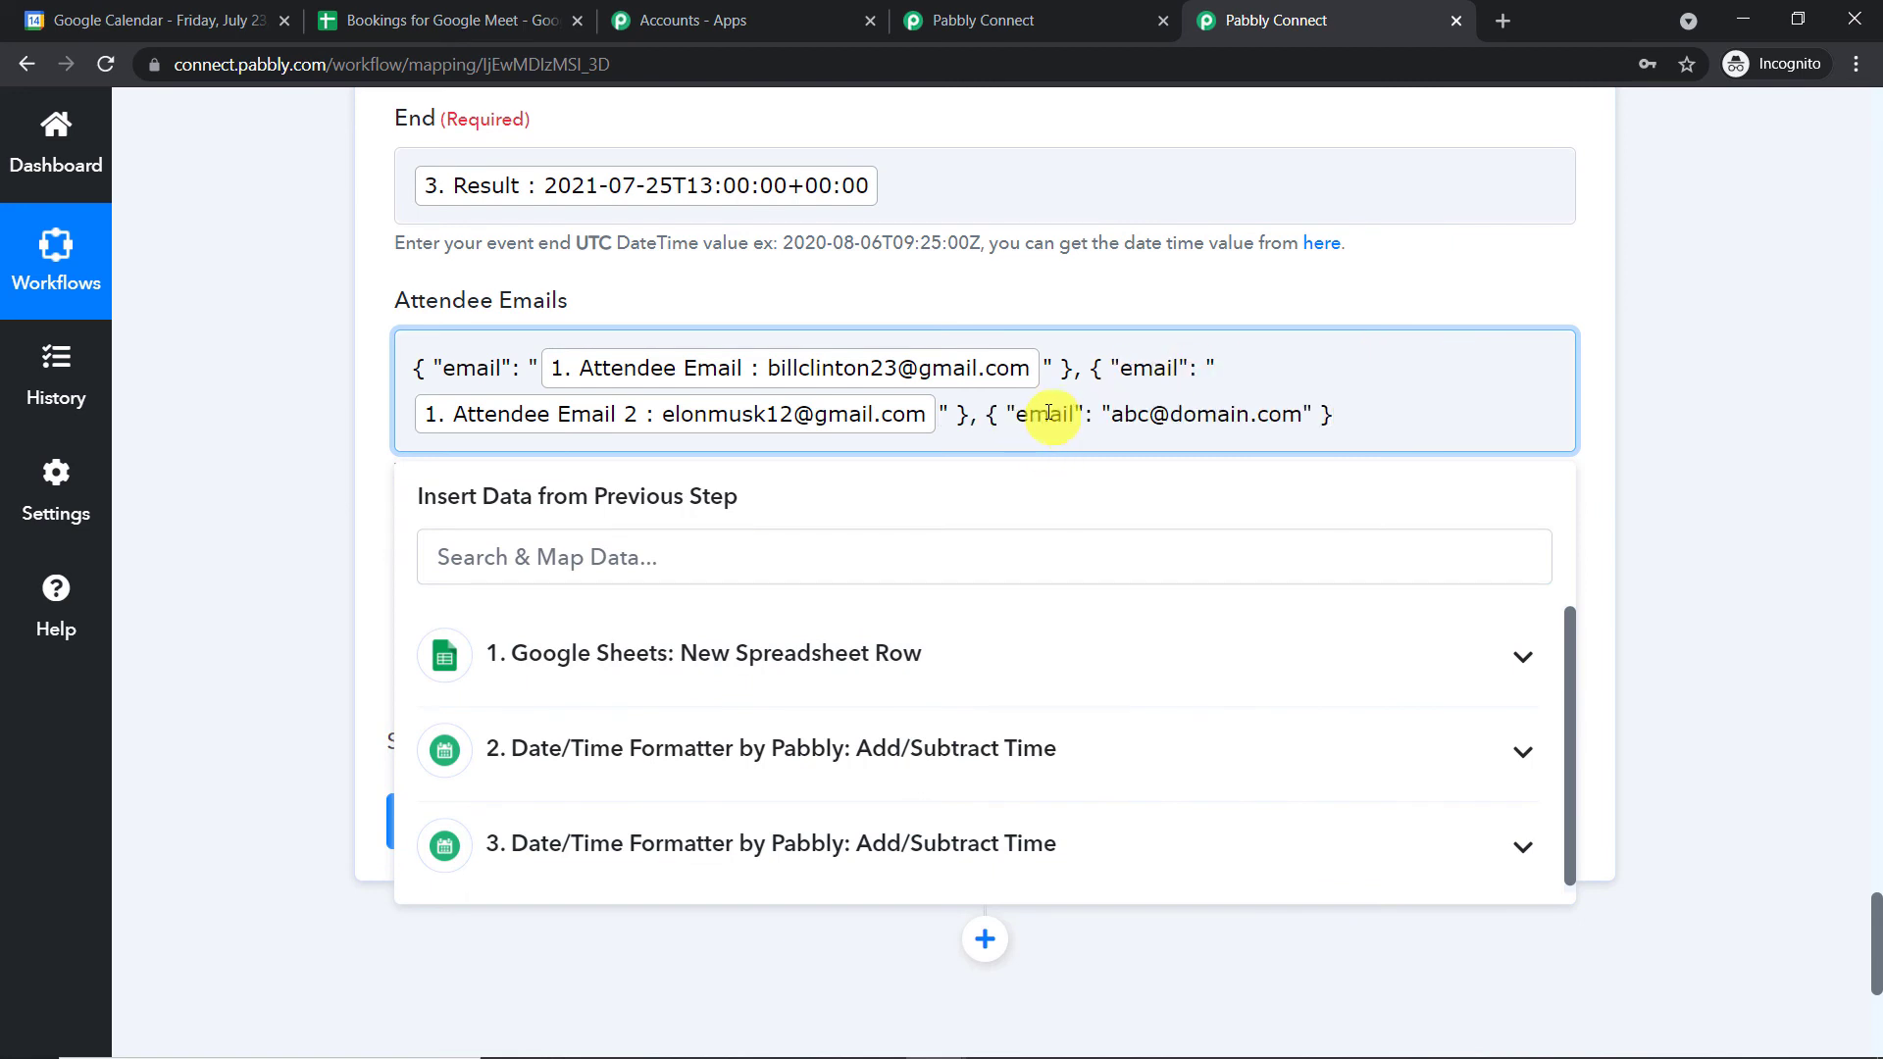
Replace the third placeholder address with the sheet's Attendee Email 3.
drag(1304, 416, 1120, 408)
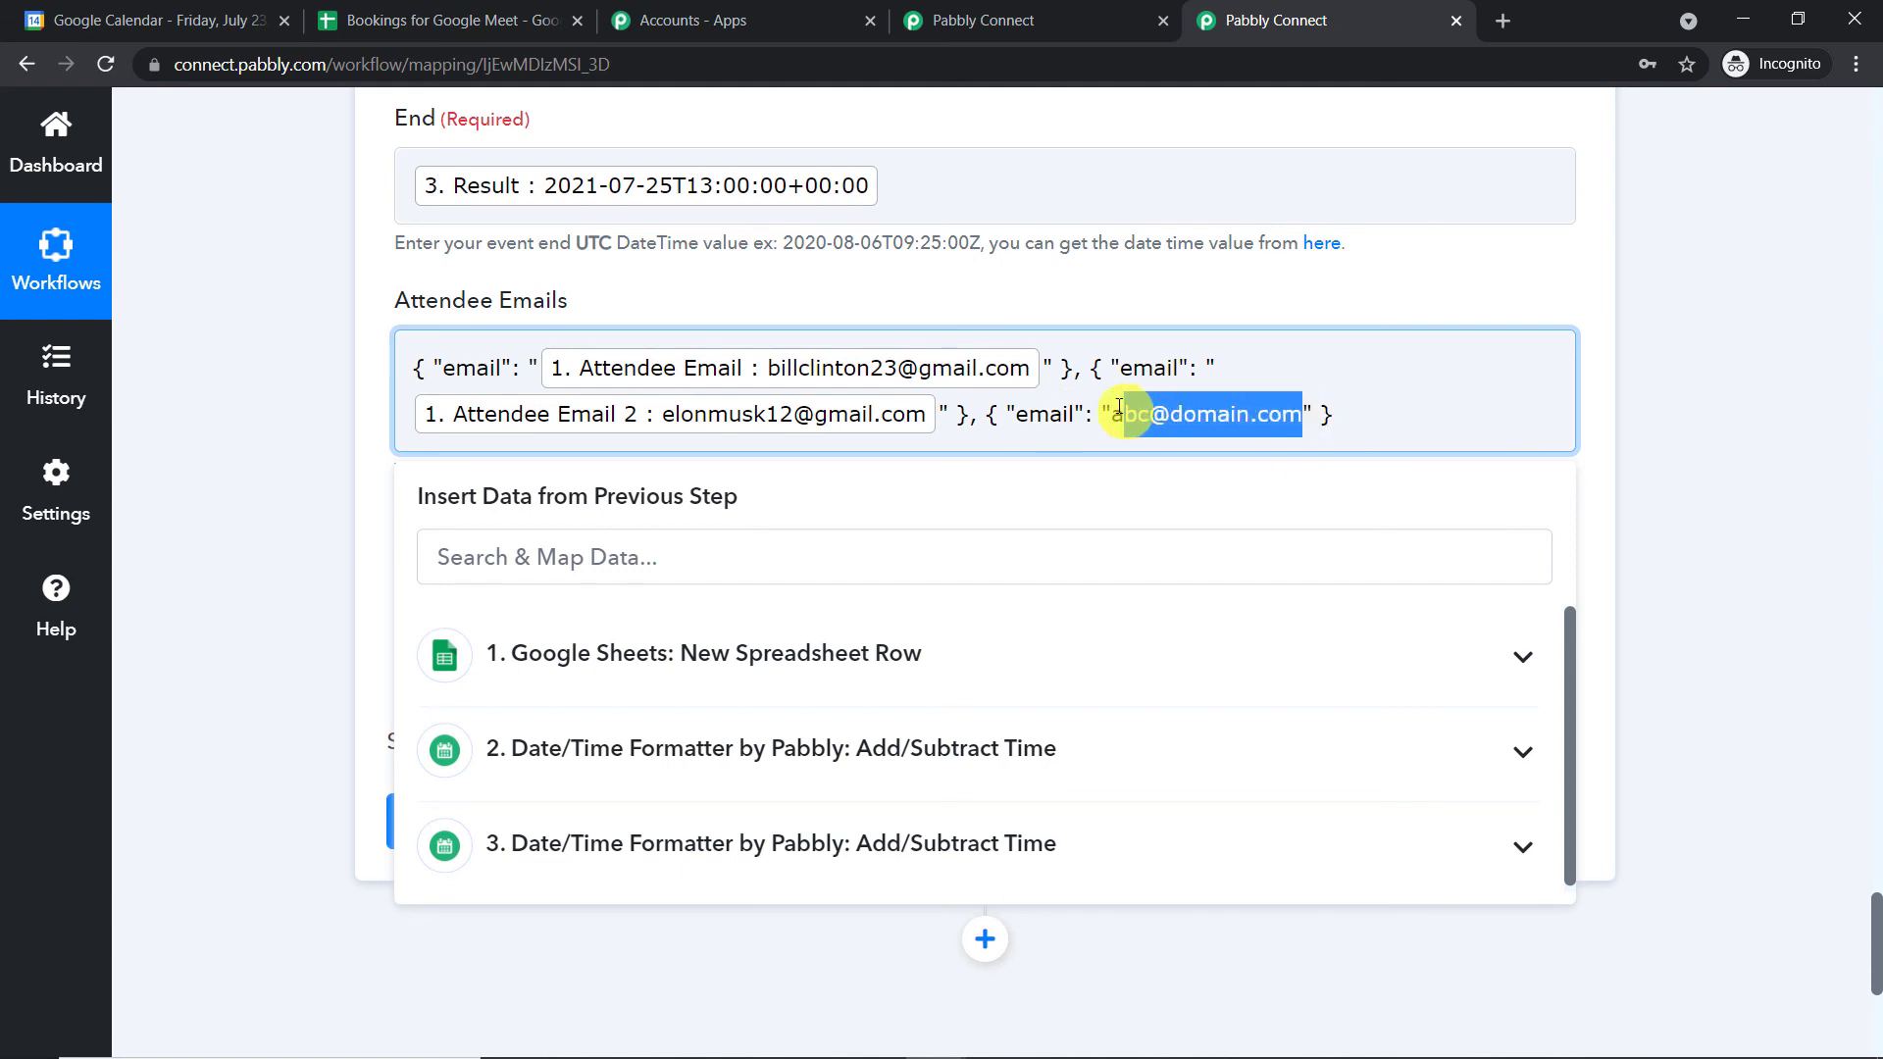
key(BackSpace)
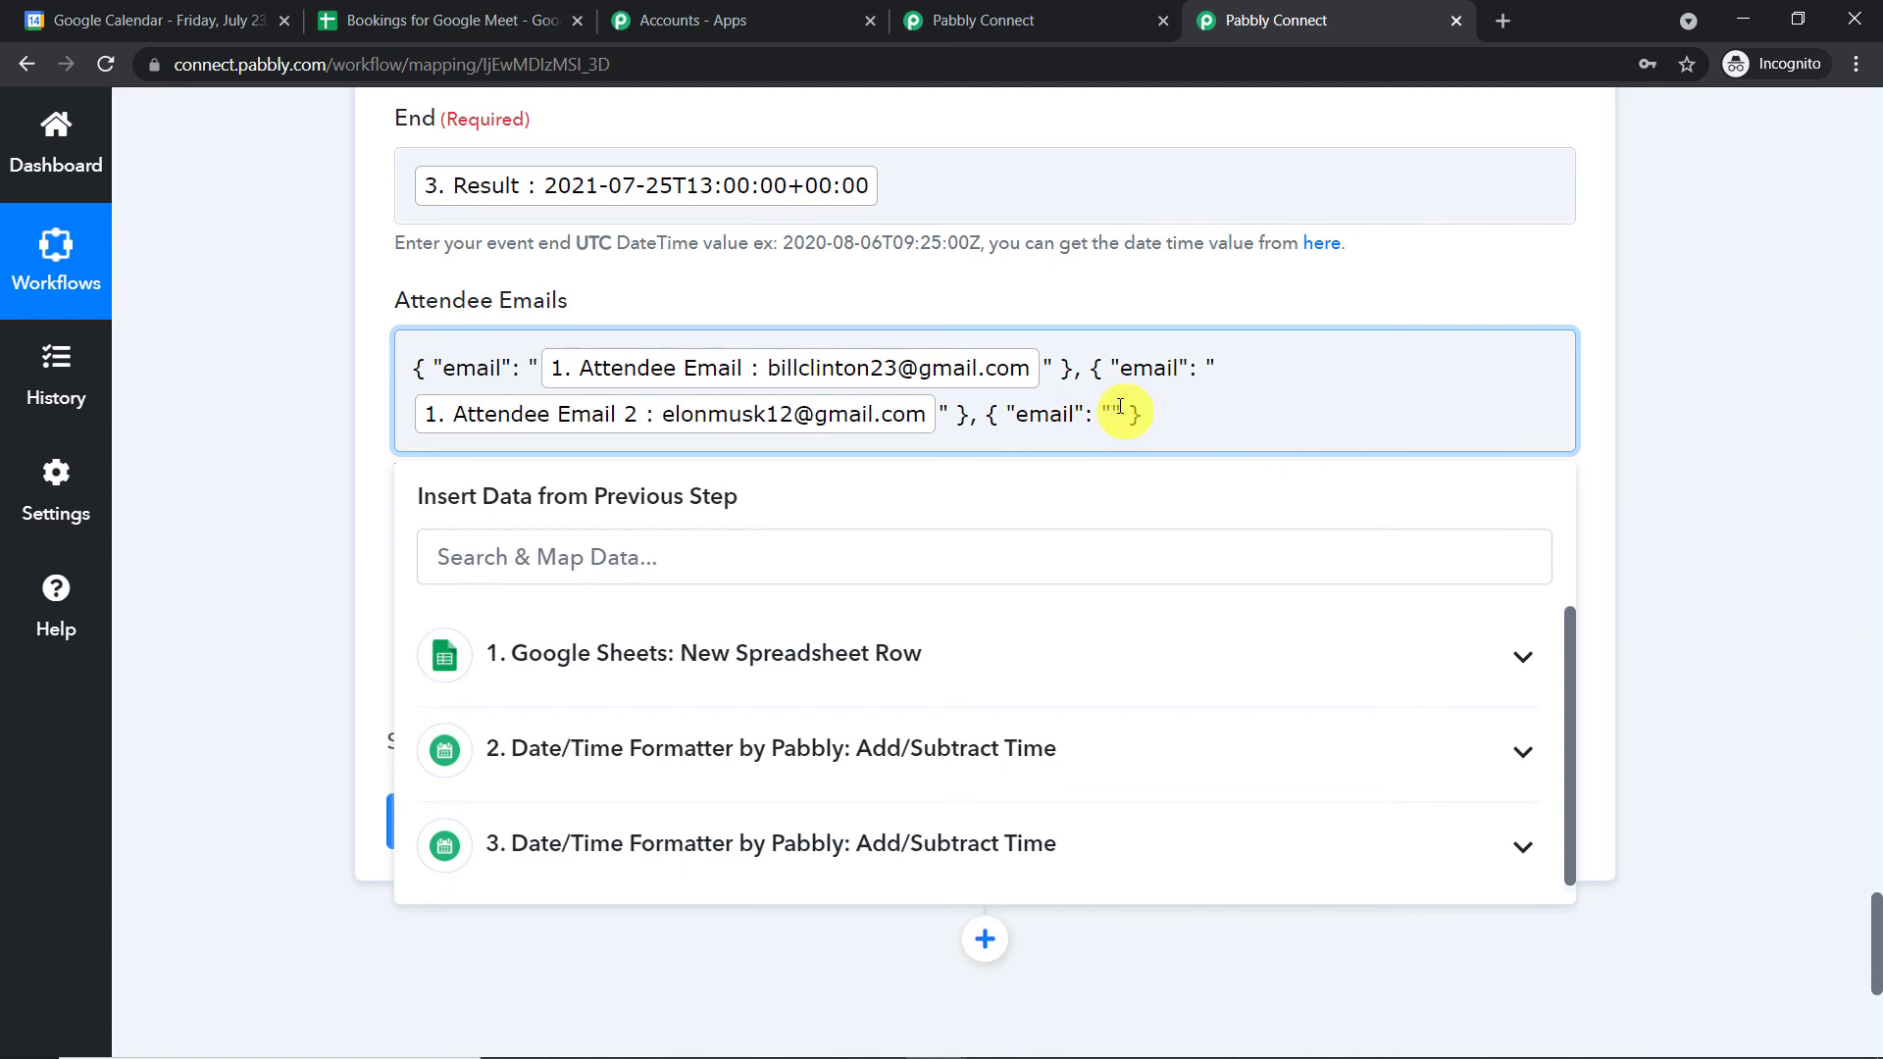
click(861, 652)
scroll(853, 706, down, 3)
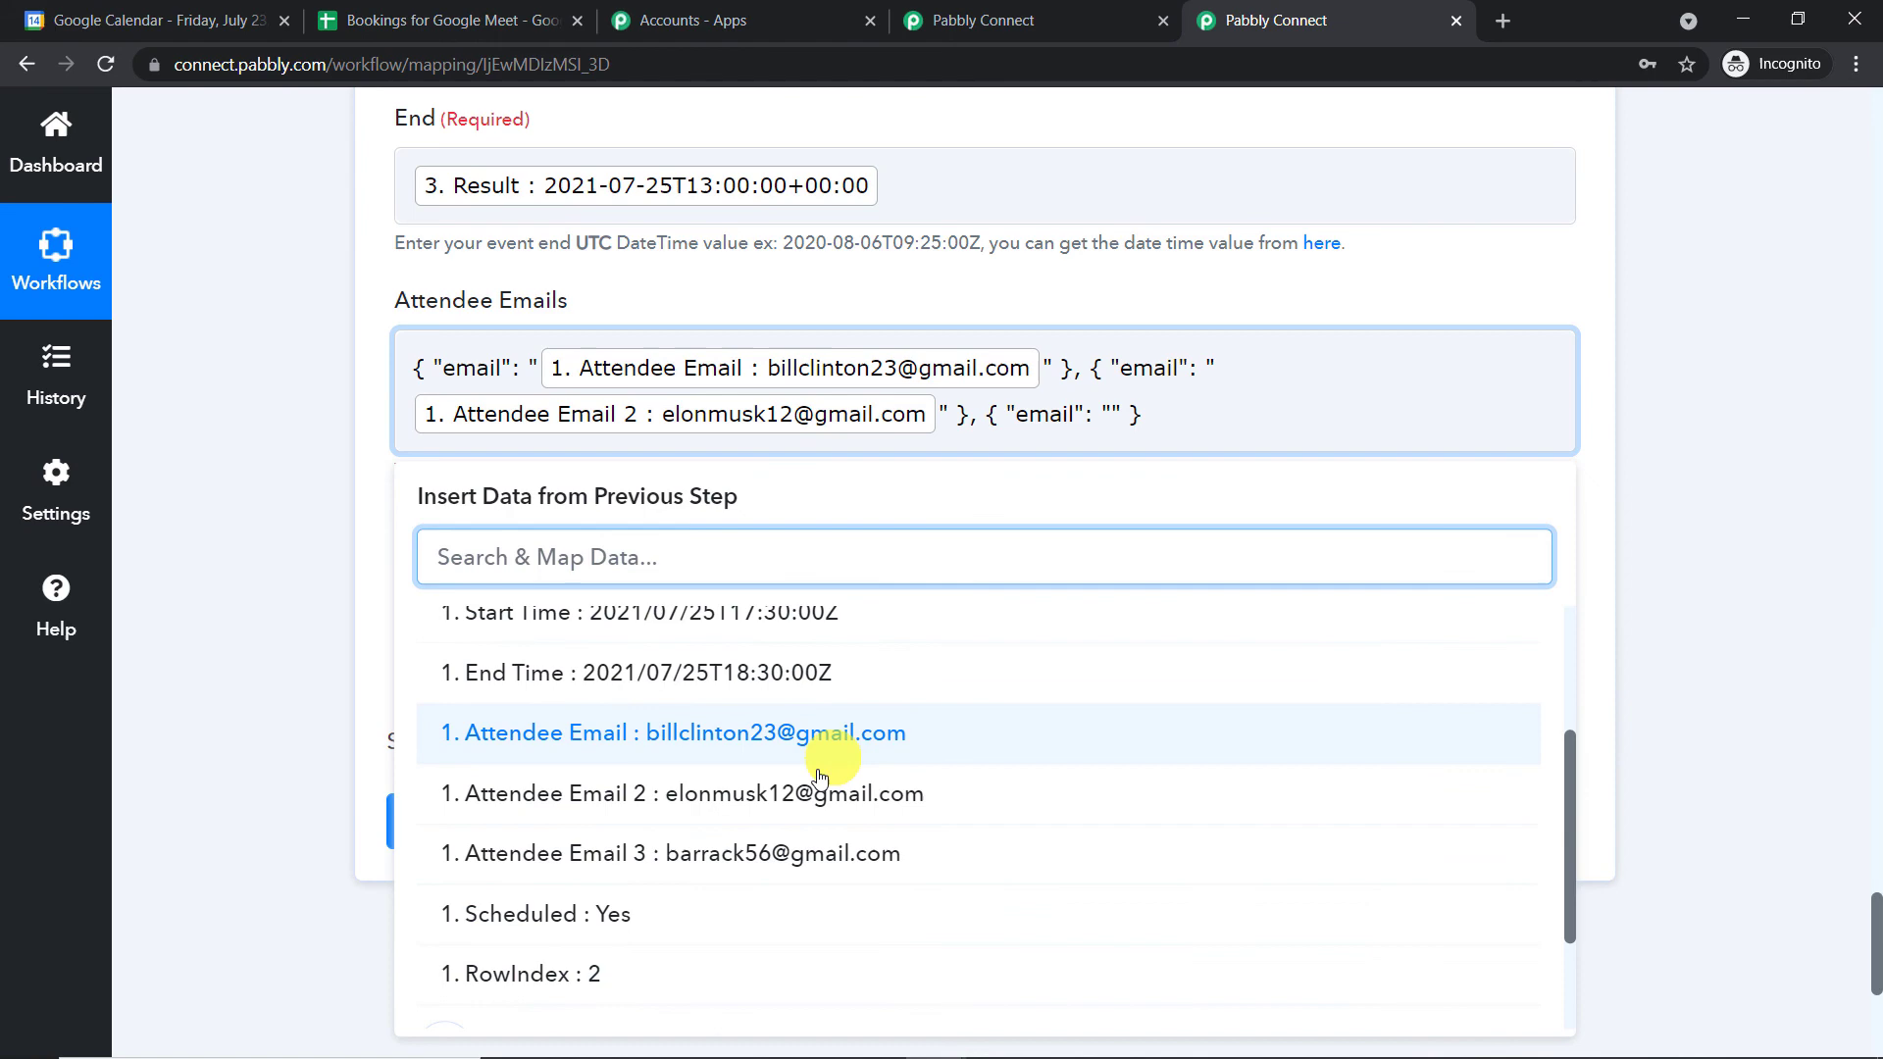
click(807, 855)
click(1742, 292)
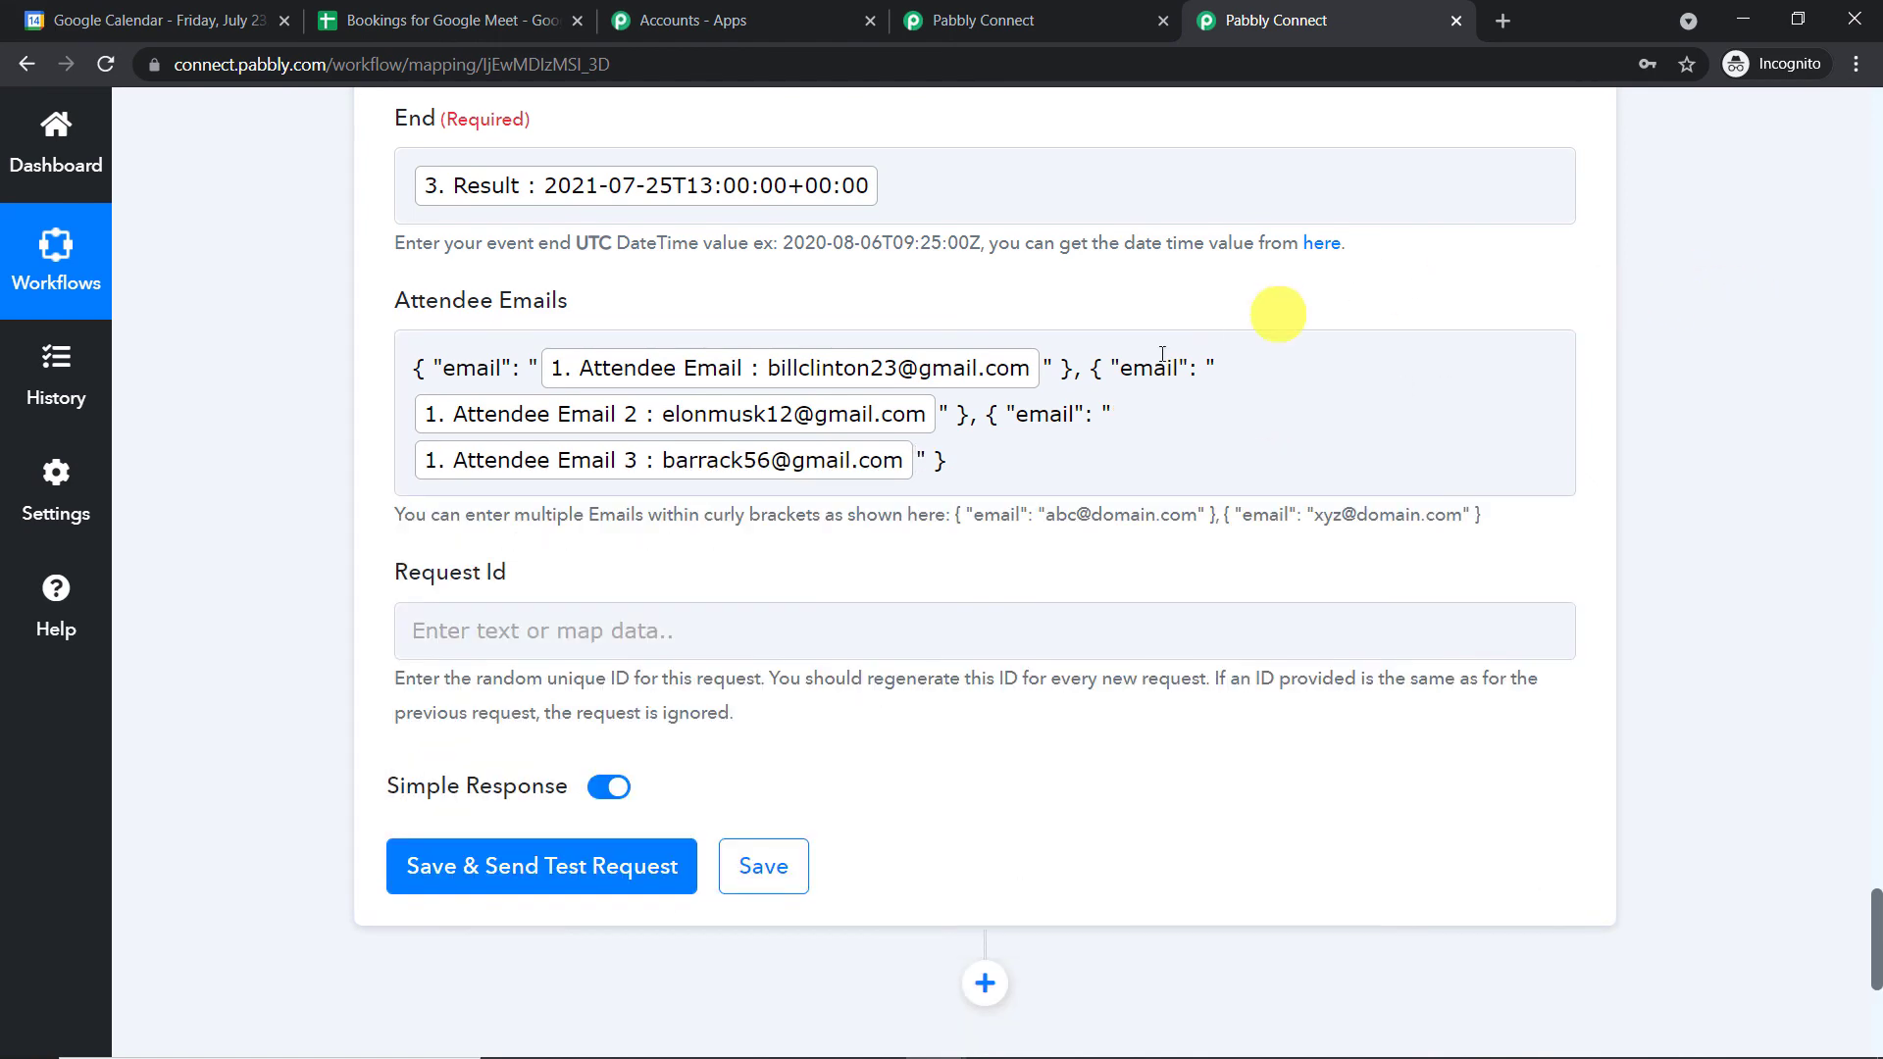
Save and test the Google Meet step, check the response's Start Time, then go to Google Calendar.
click(546, 632)
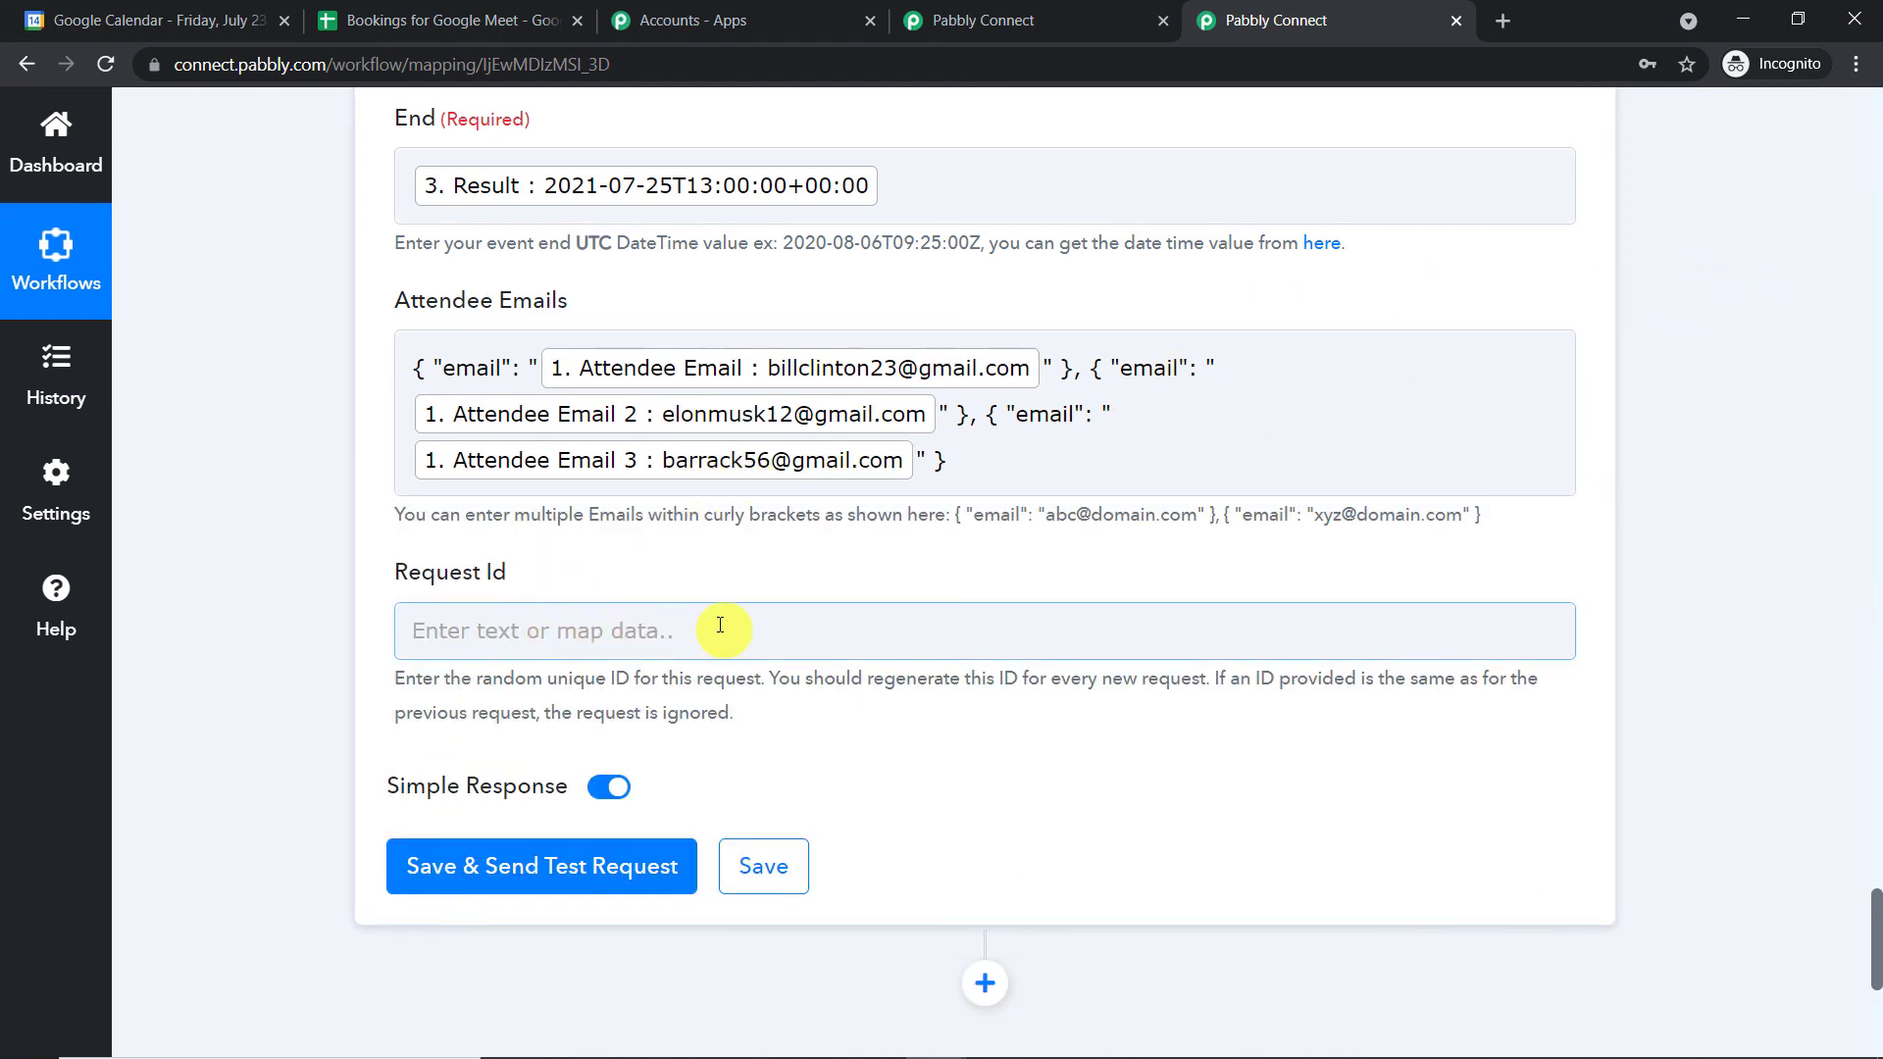
scroll(588, 568, up, 3)
scroll(739, 533, up, 3)
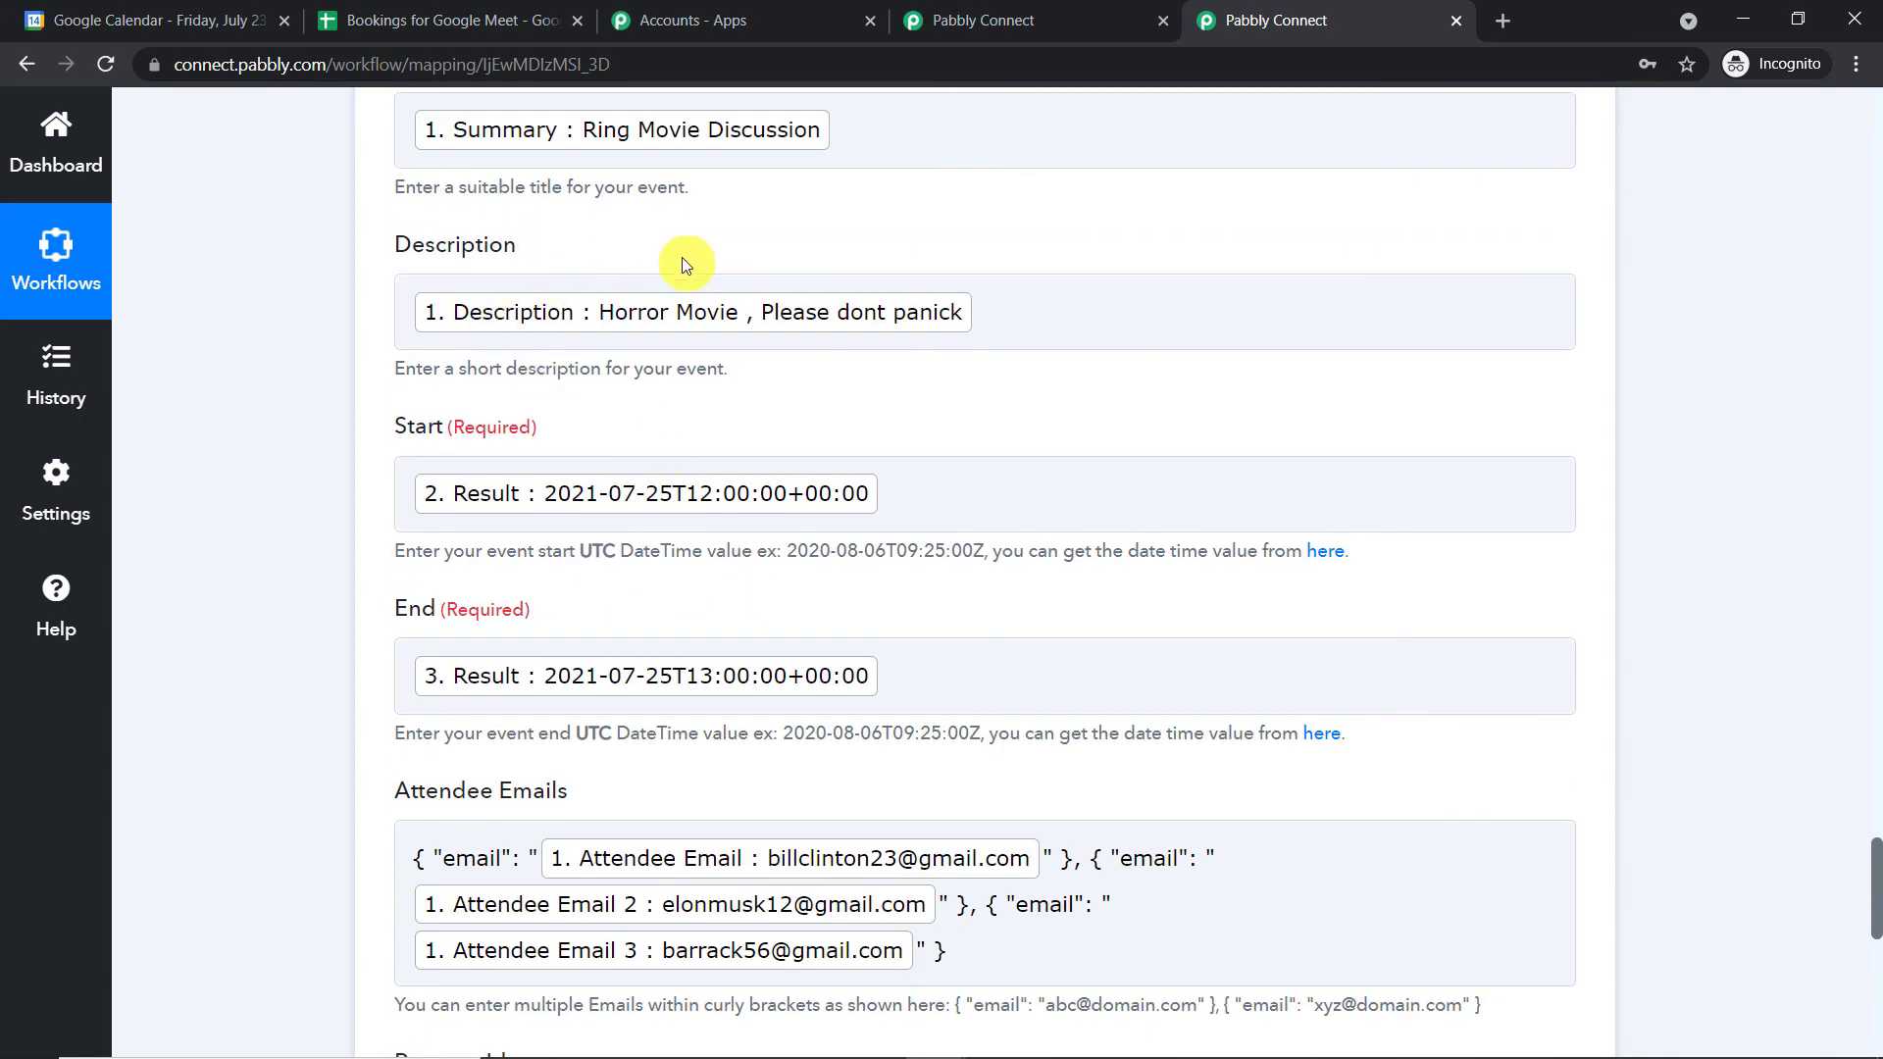
scroll(684, 265, up, 3)
scroll(706, 265, down, 10)
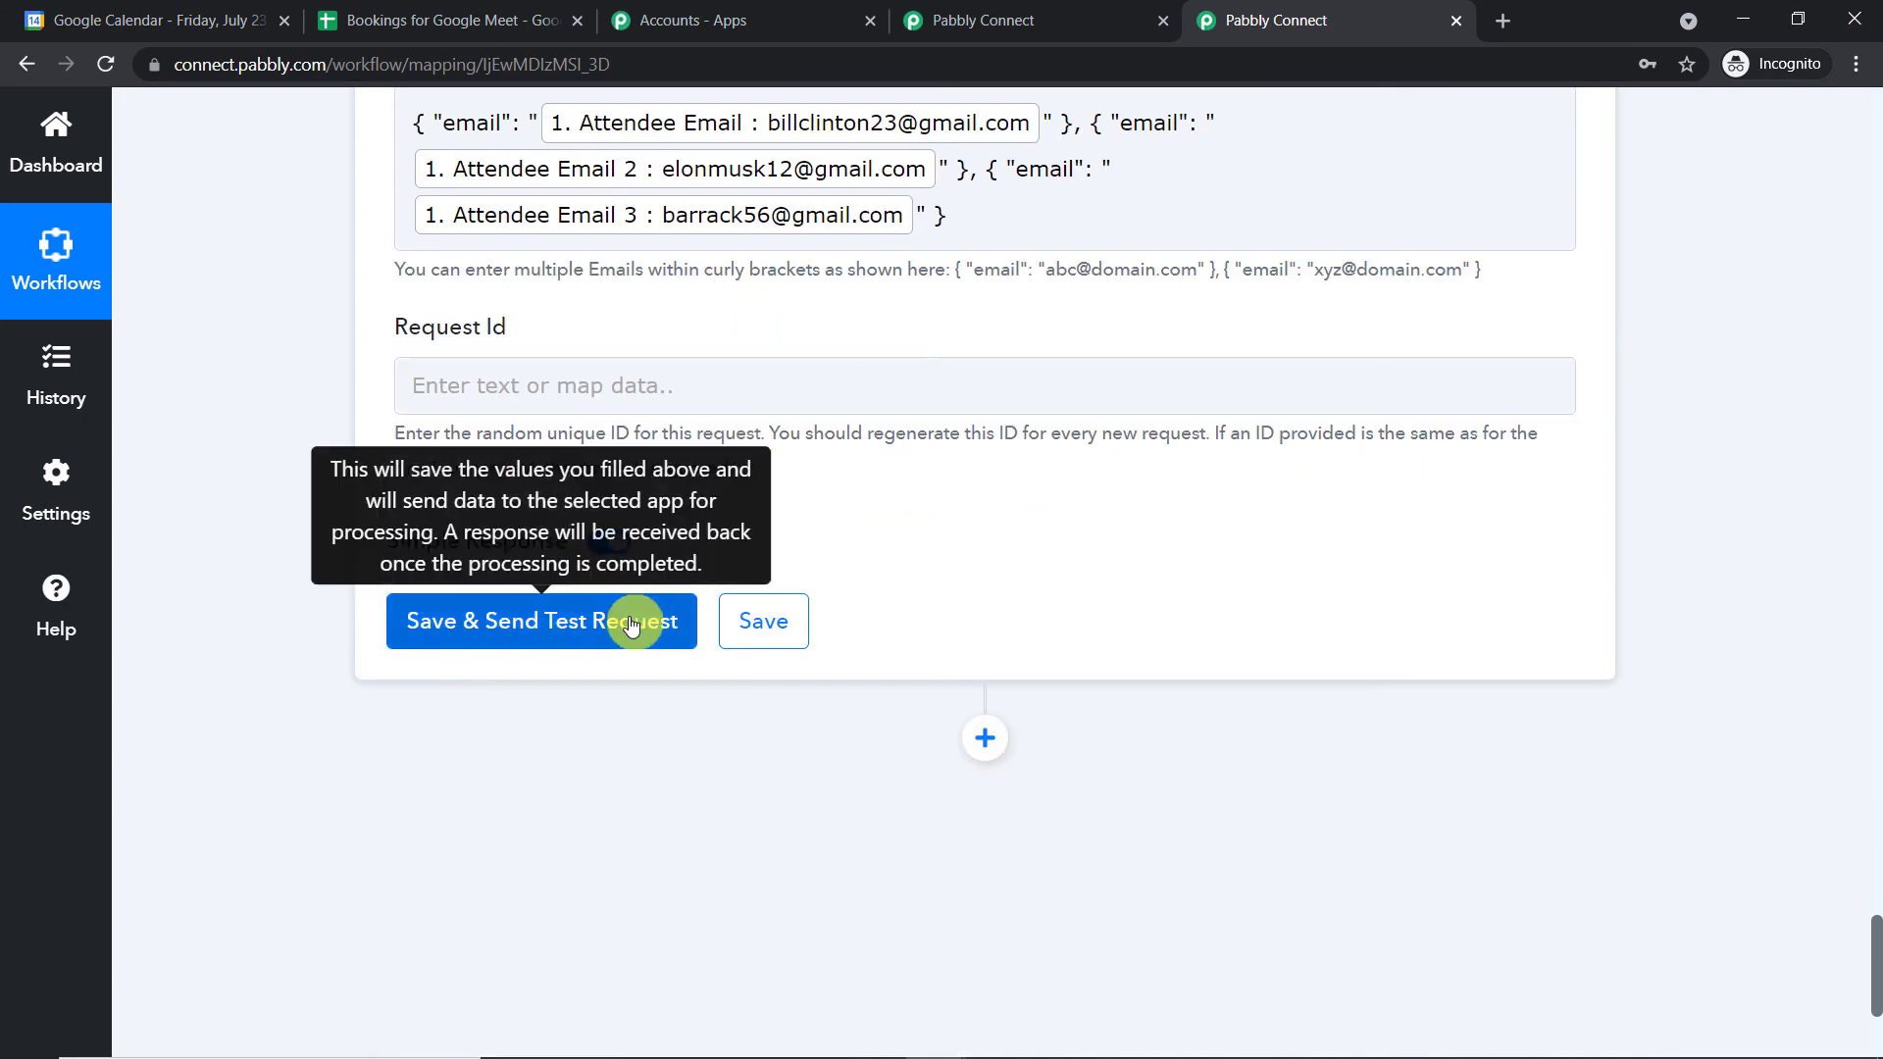
click(631, 625)
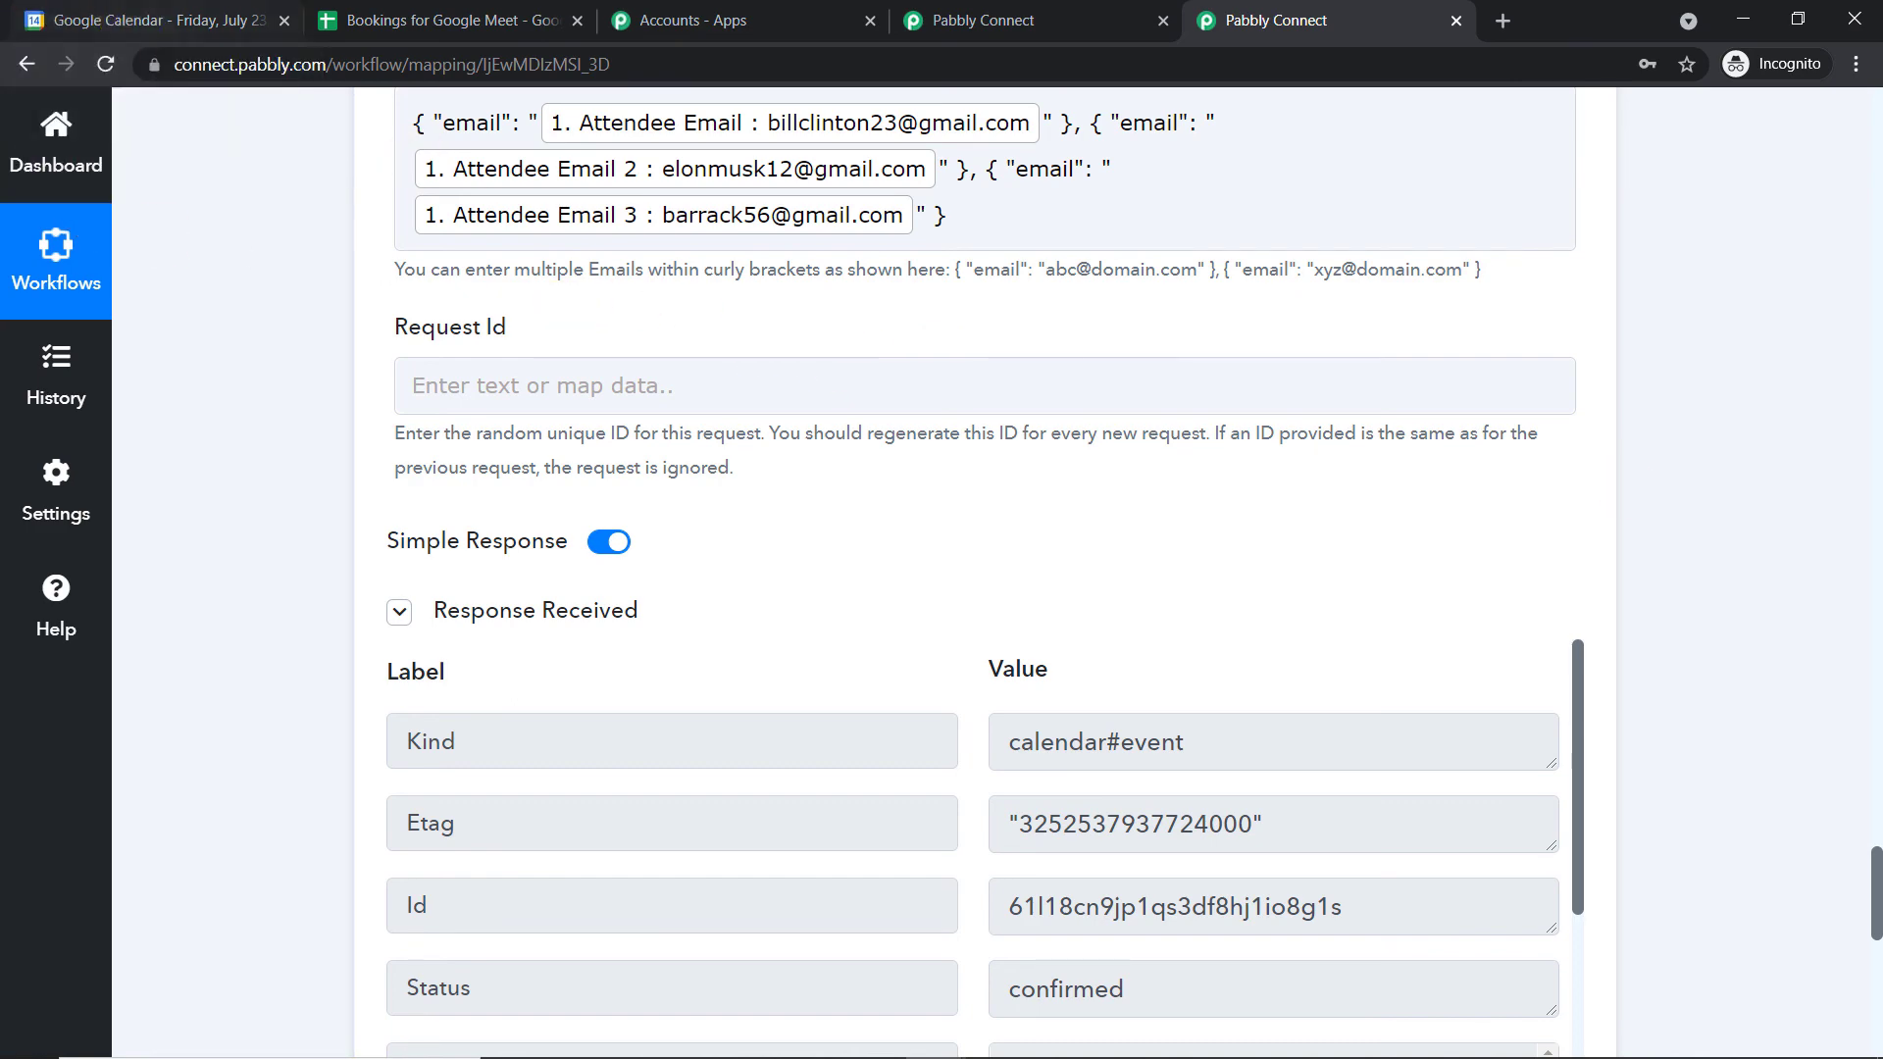
drag(1876, 883, 1875, 283)
drag(1304, 353, 974, 365)
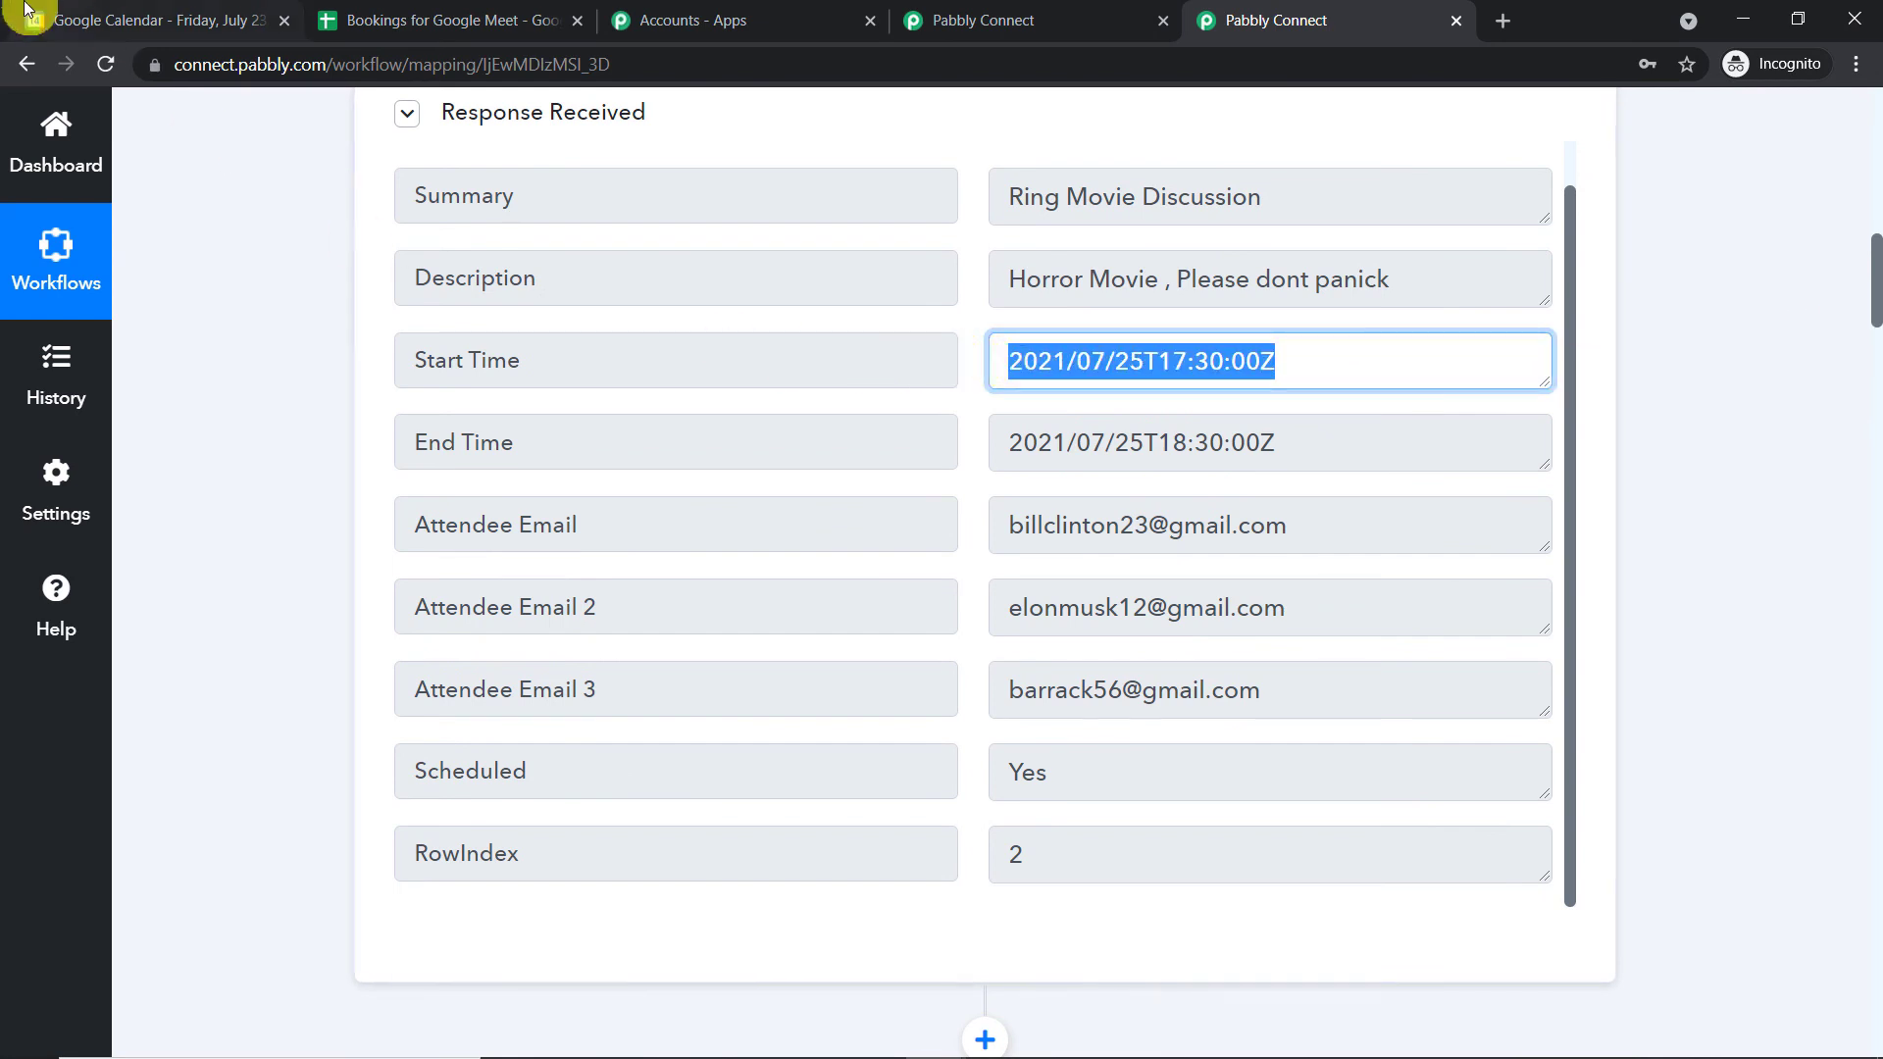
click(98, 20)
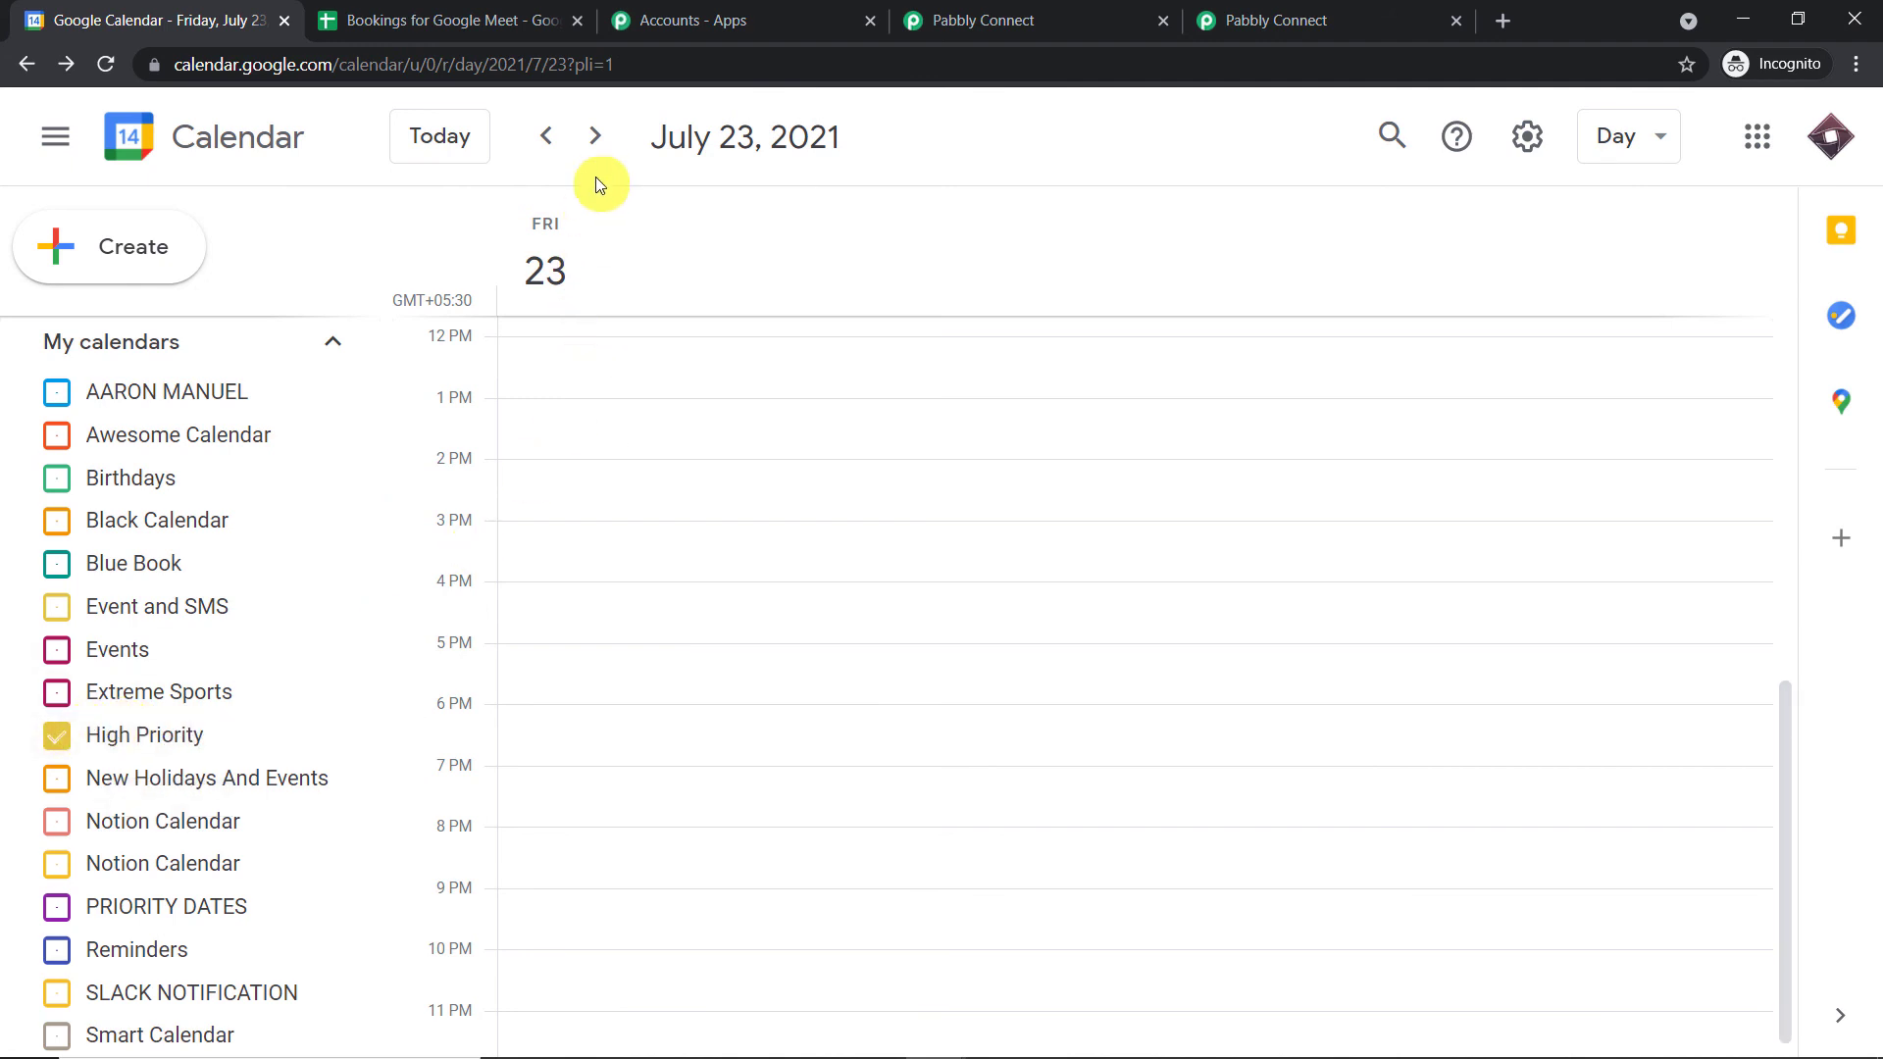
Advance to July 25, confirm Ring Movie Discussion shows three guests, then return to Pabbly Connect.
click(595, 137)
click(594, 137)
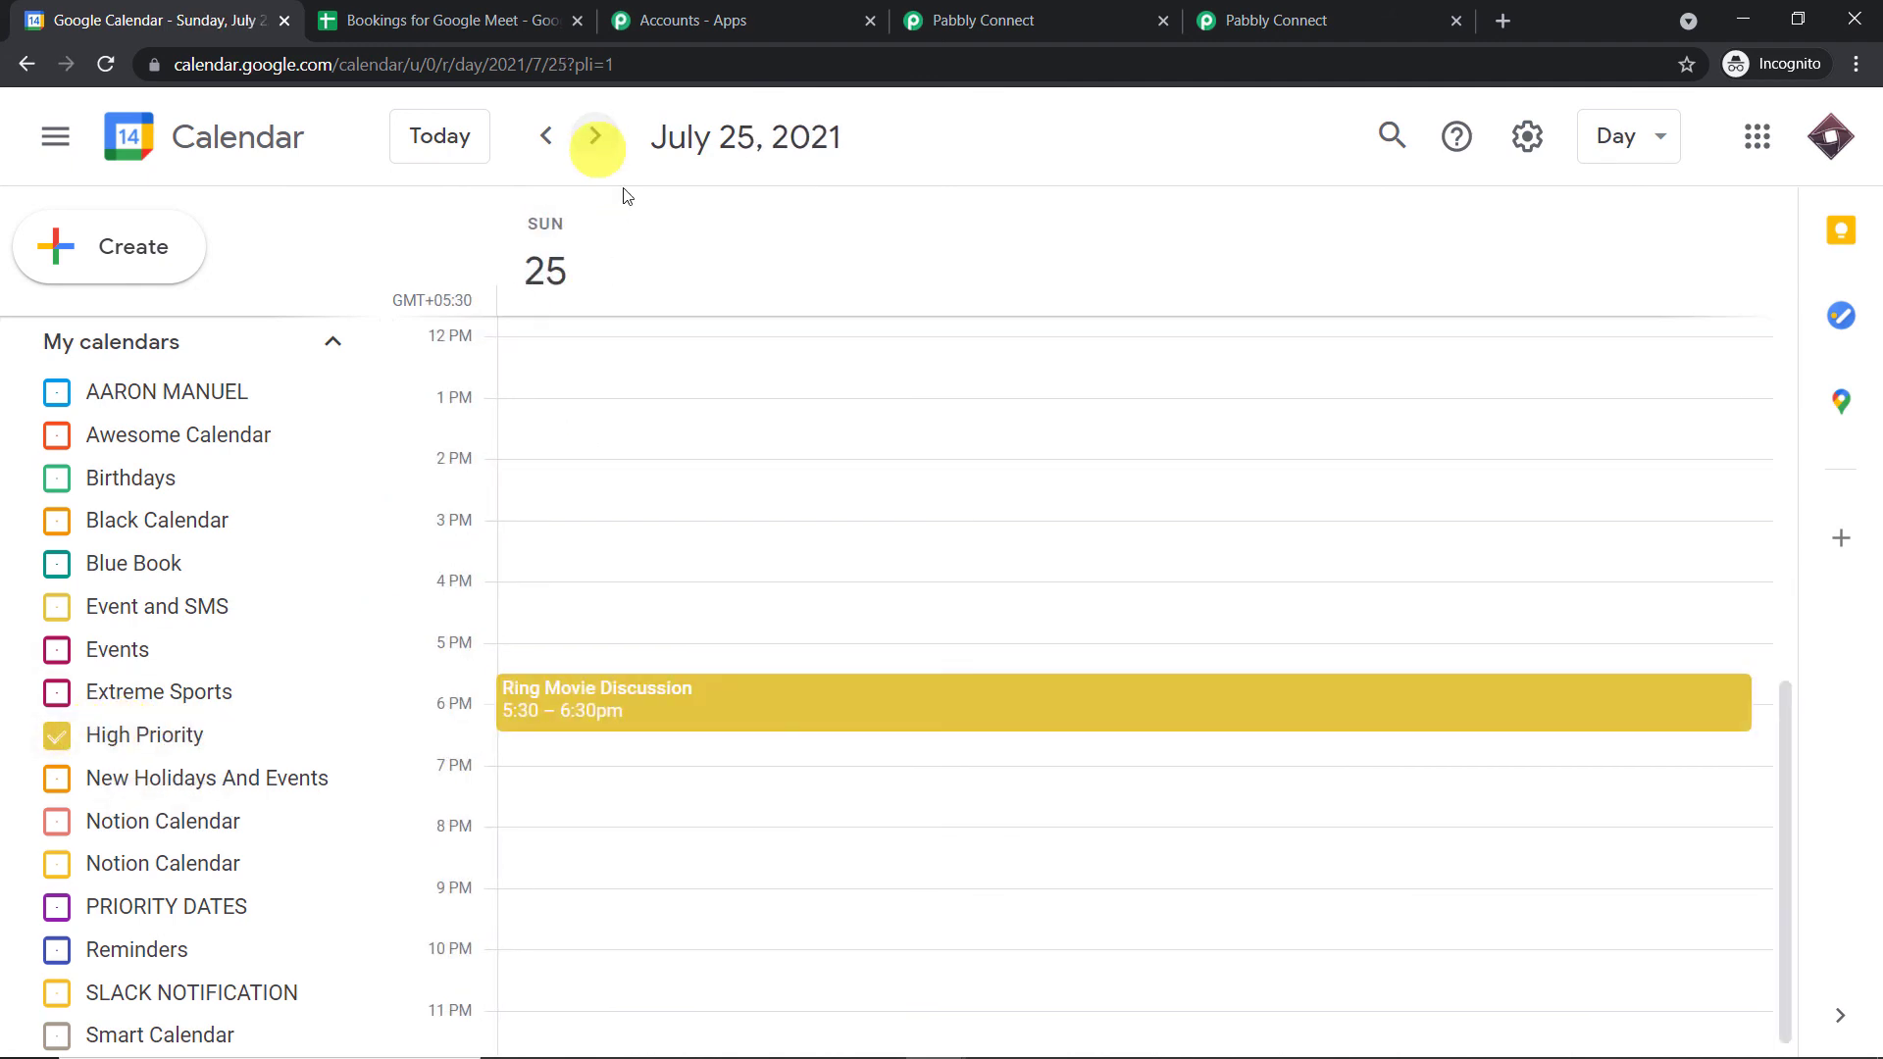
click(602, 696)
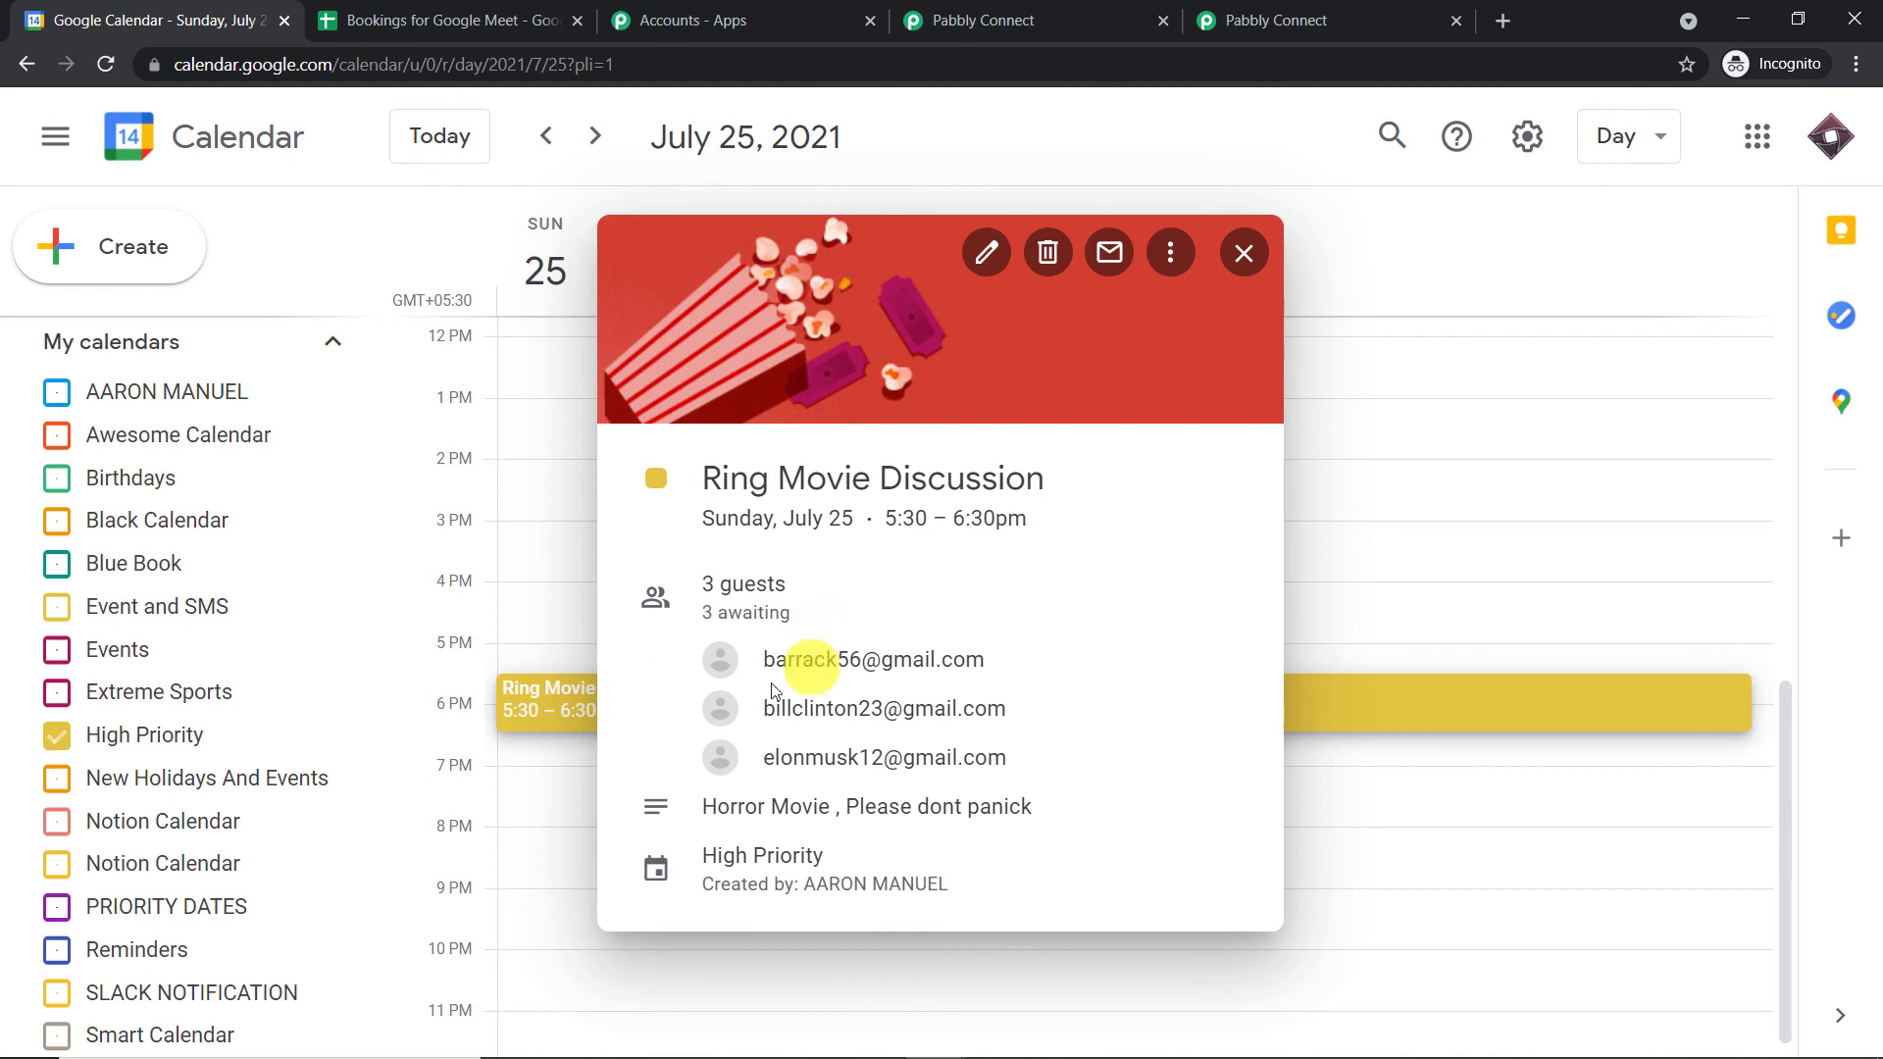
drag(777, 662, 1002, 687)
click(1013, 708)
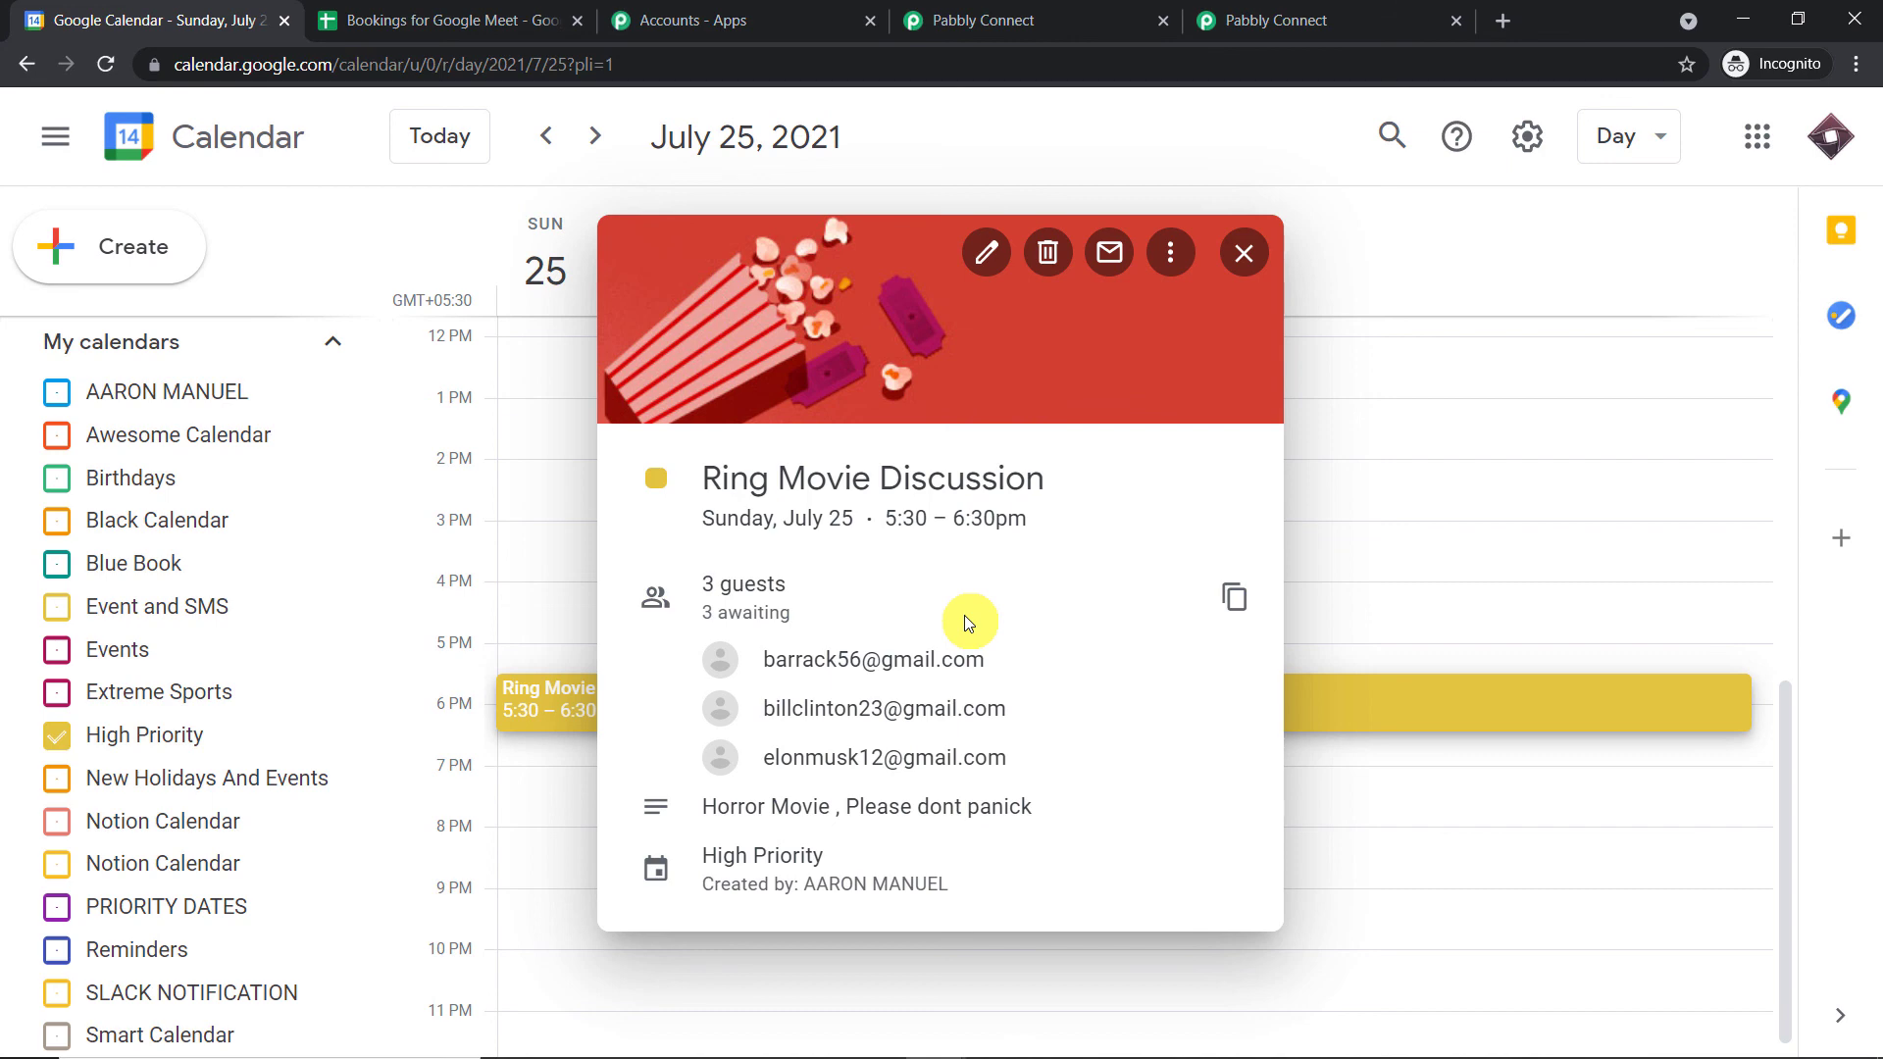
click(1280, 21)
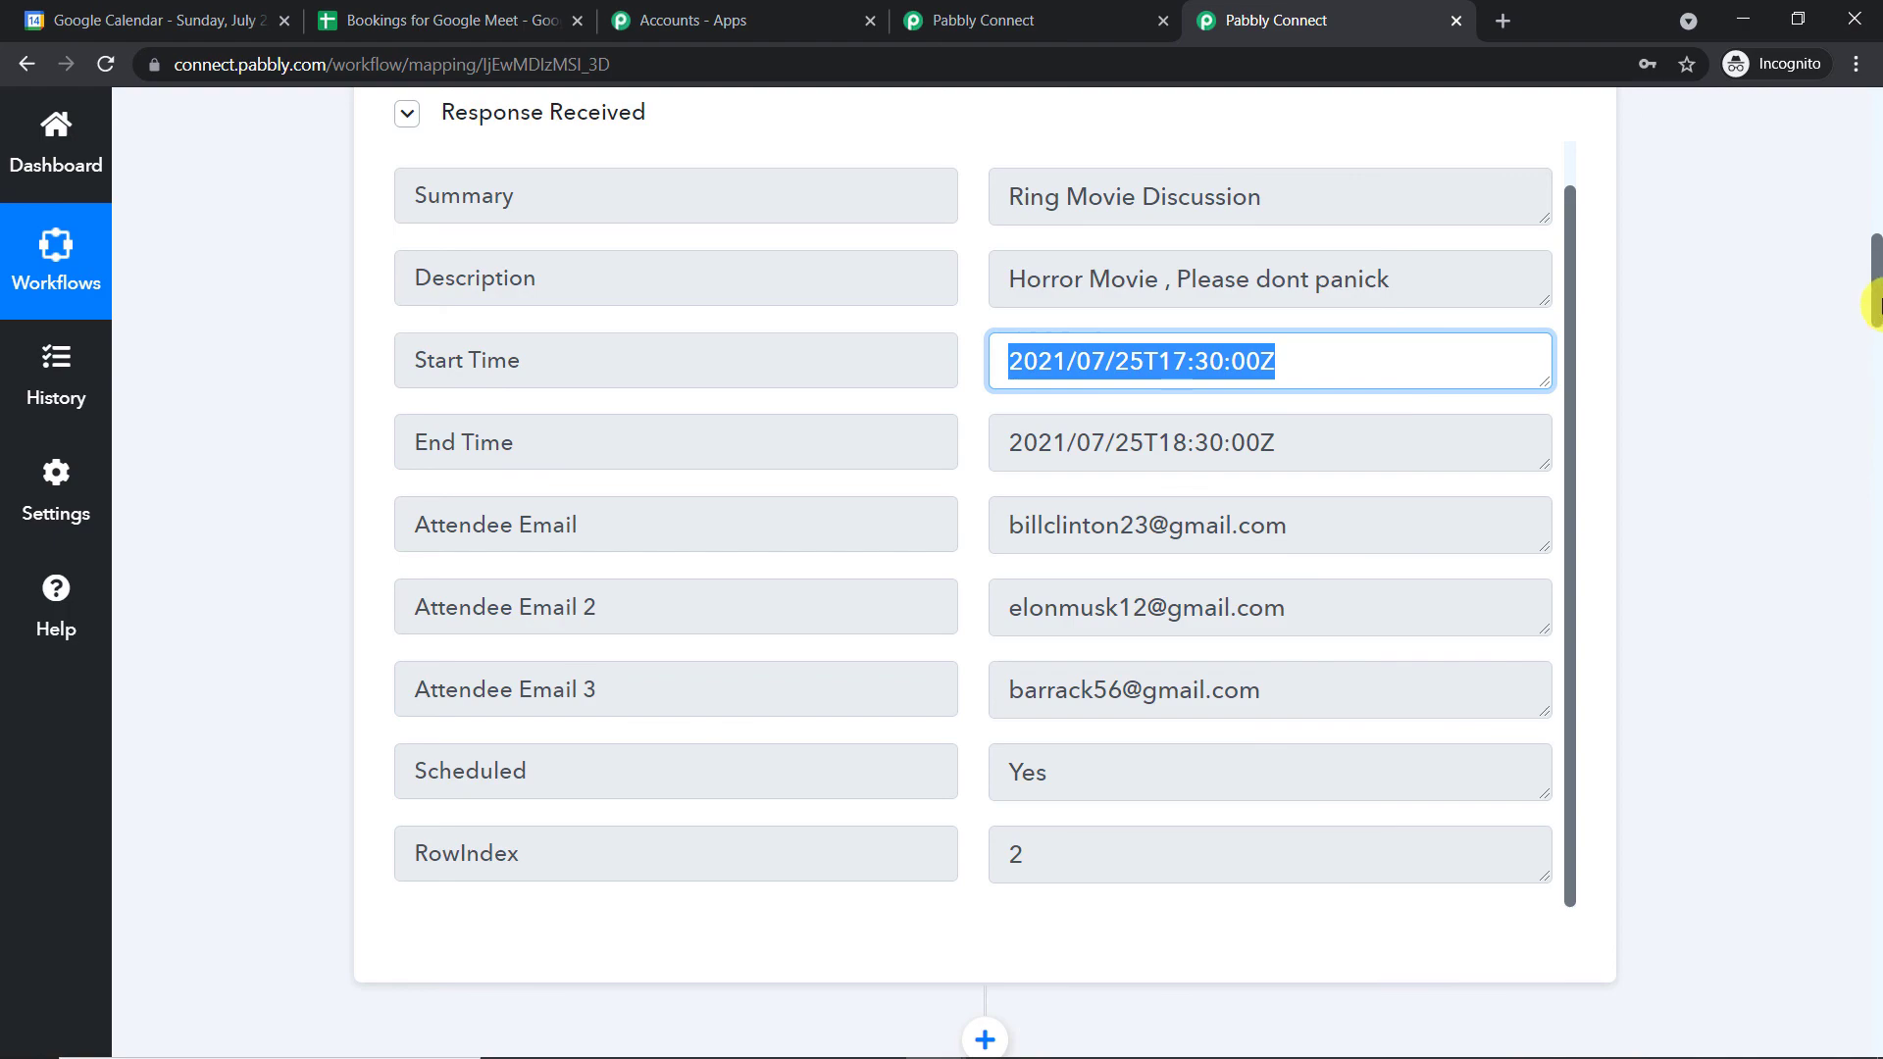
Collapse the Google Meet action, both Date/Time Formatter actions and the Google Sheets trigger.
drag(1875, 306, 1875, 731)
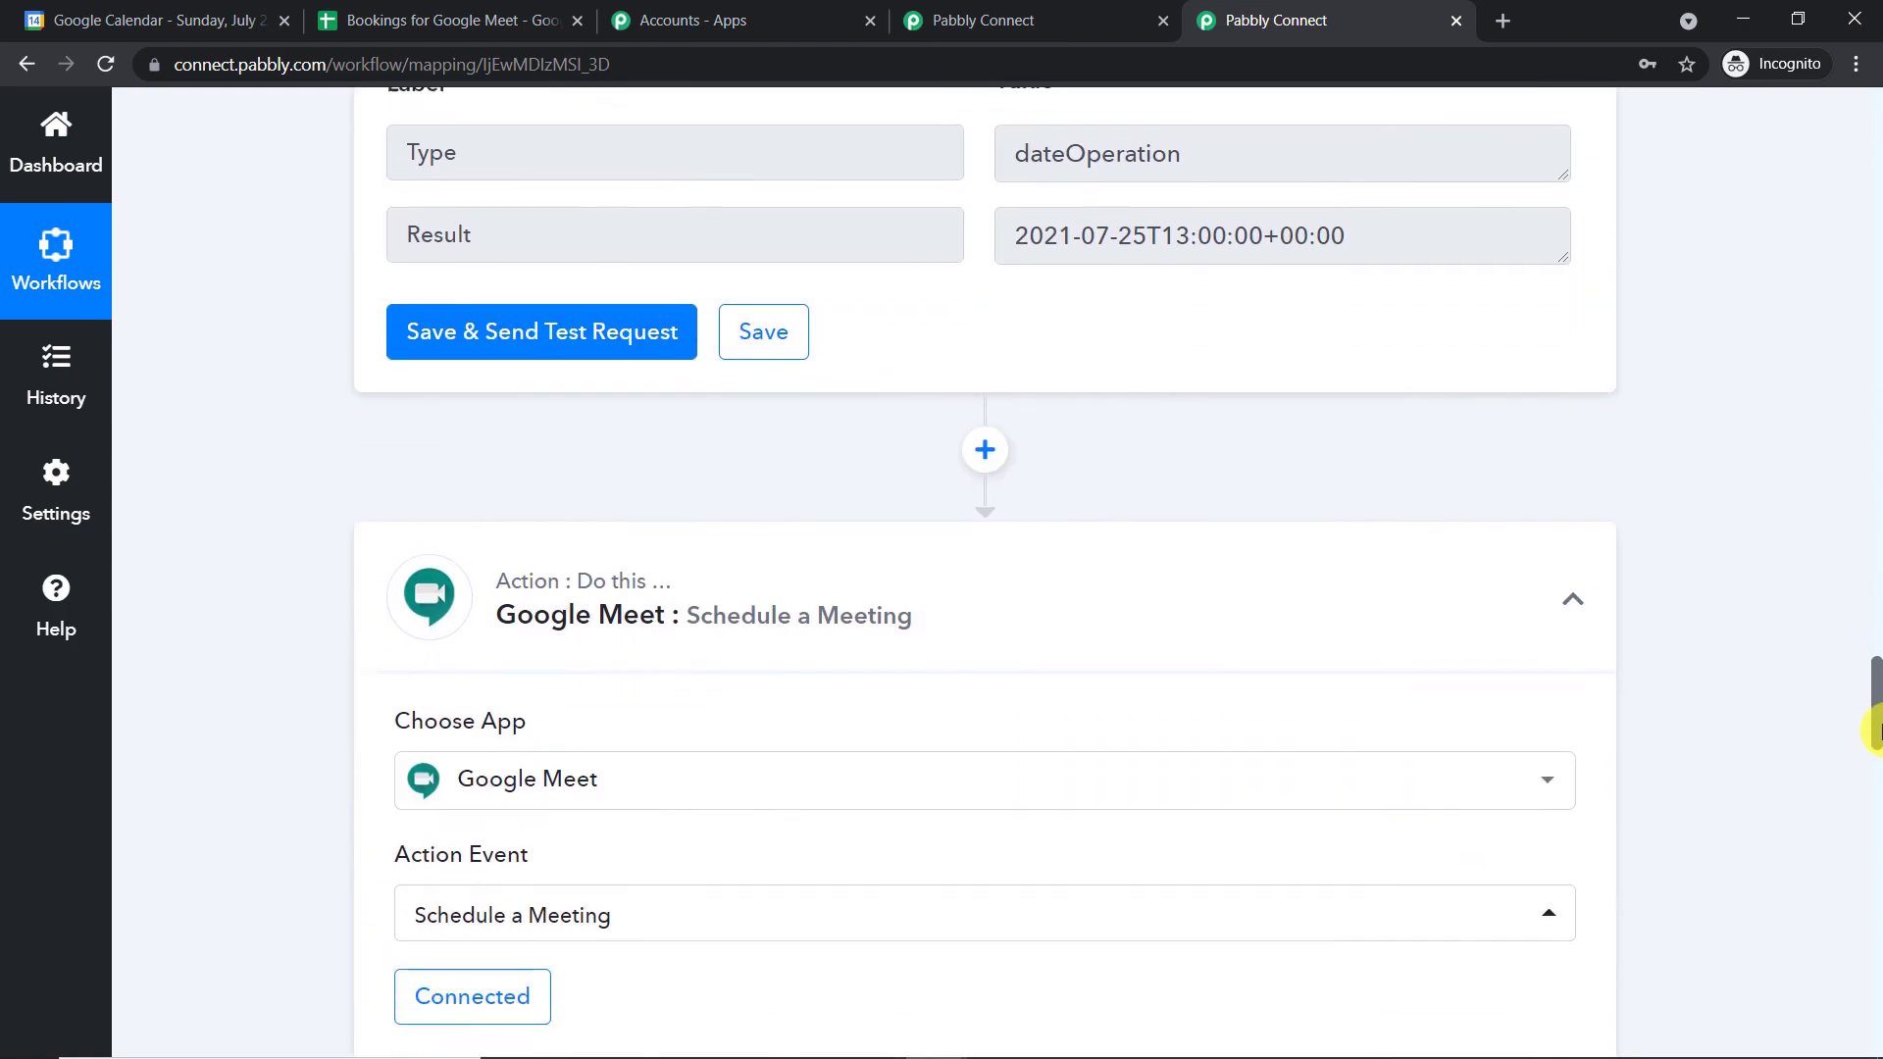
click(1114, 621)
scroll(1876, 412, up, 9)
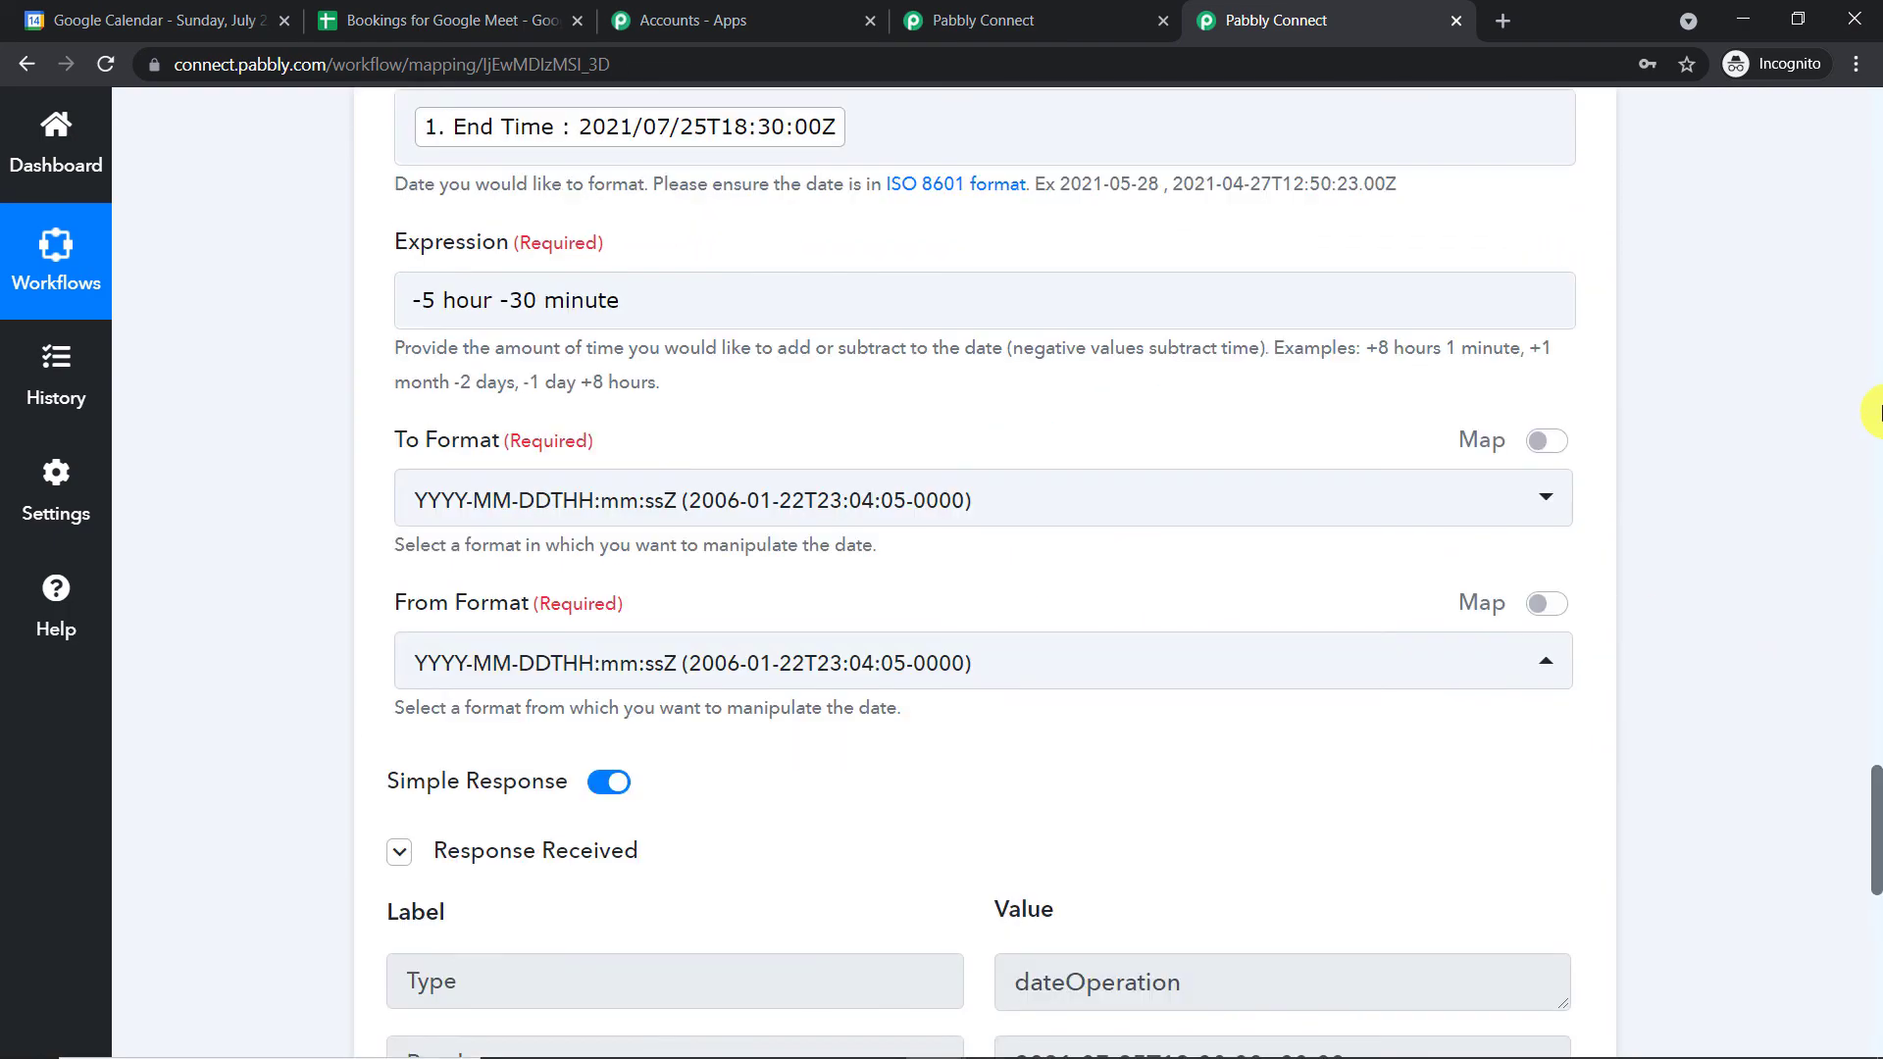
scroll(1873, 412, up, 8)
click(1072, 361)
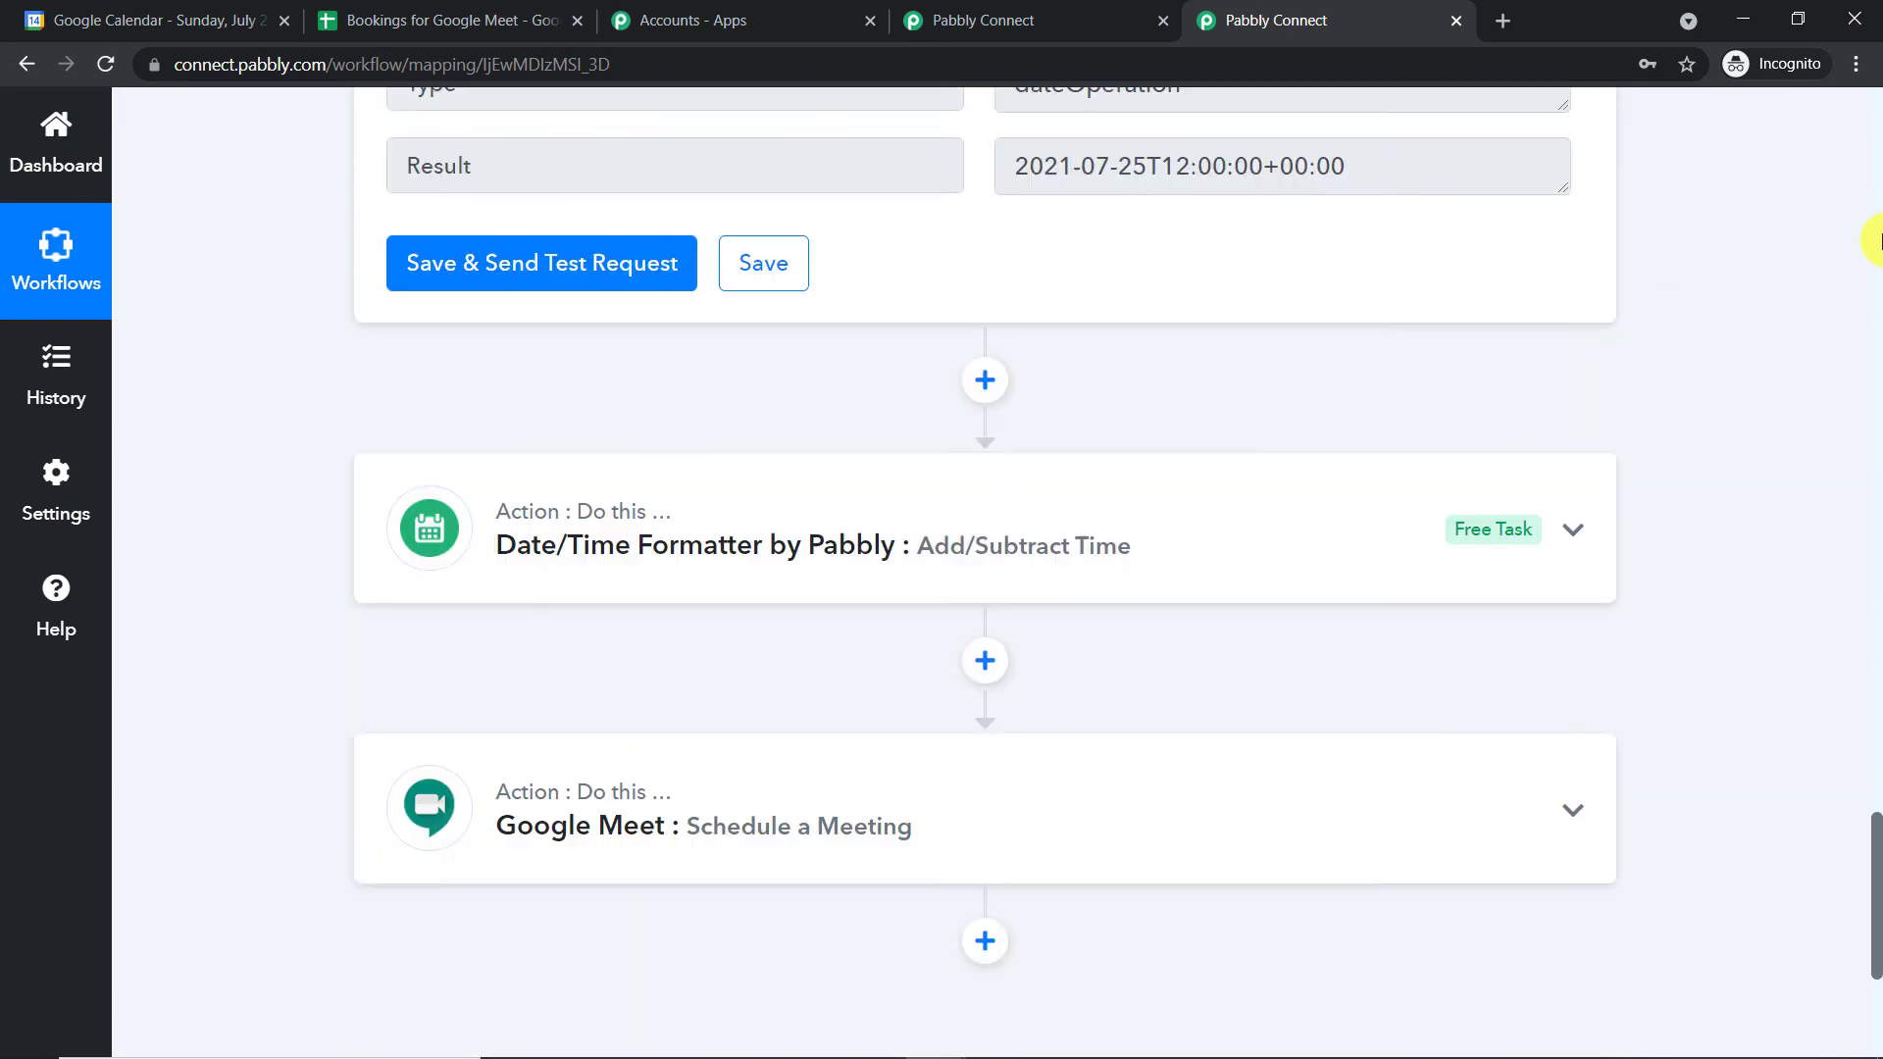
scroll(1875, 240, up, 14)
click(972, 172)
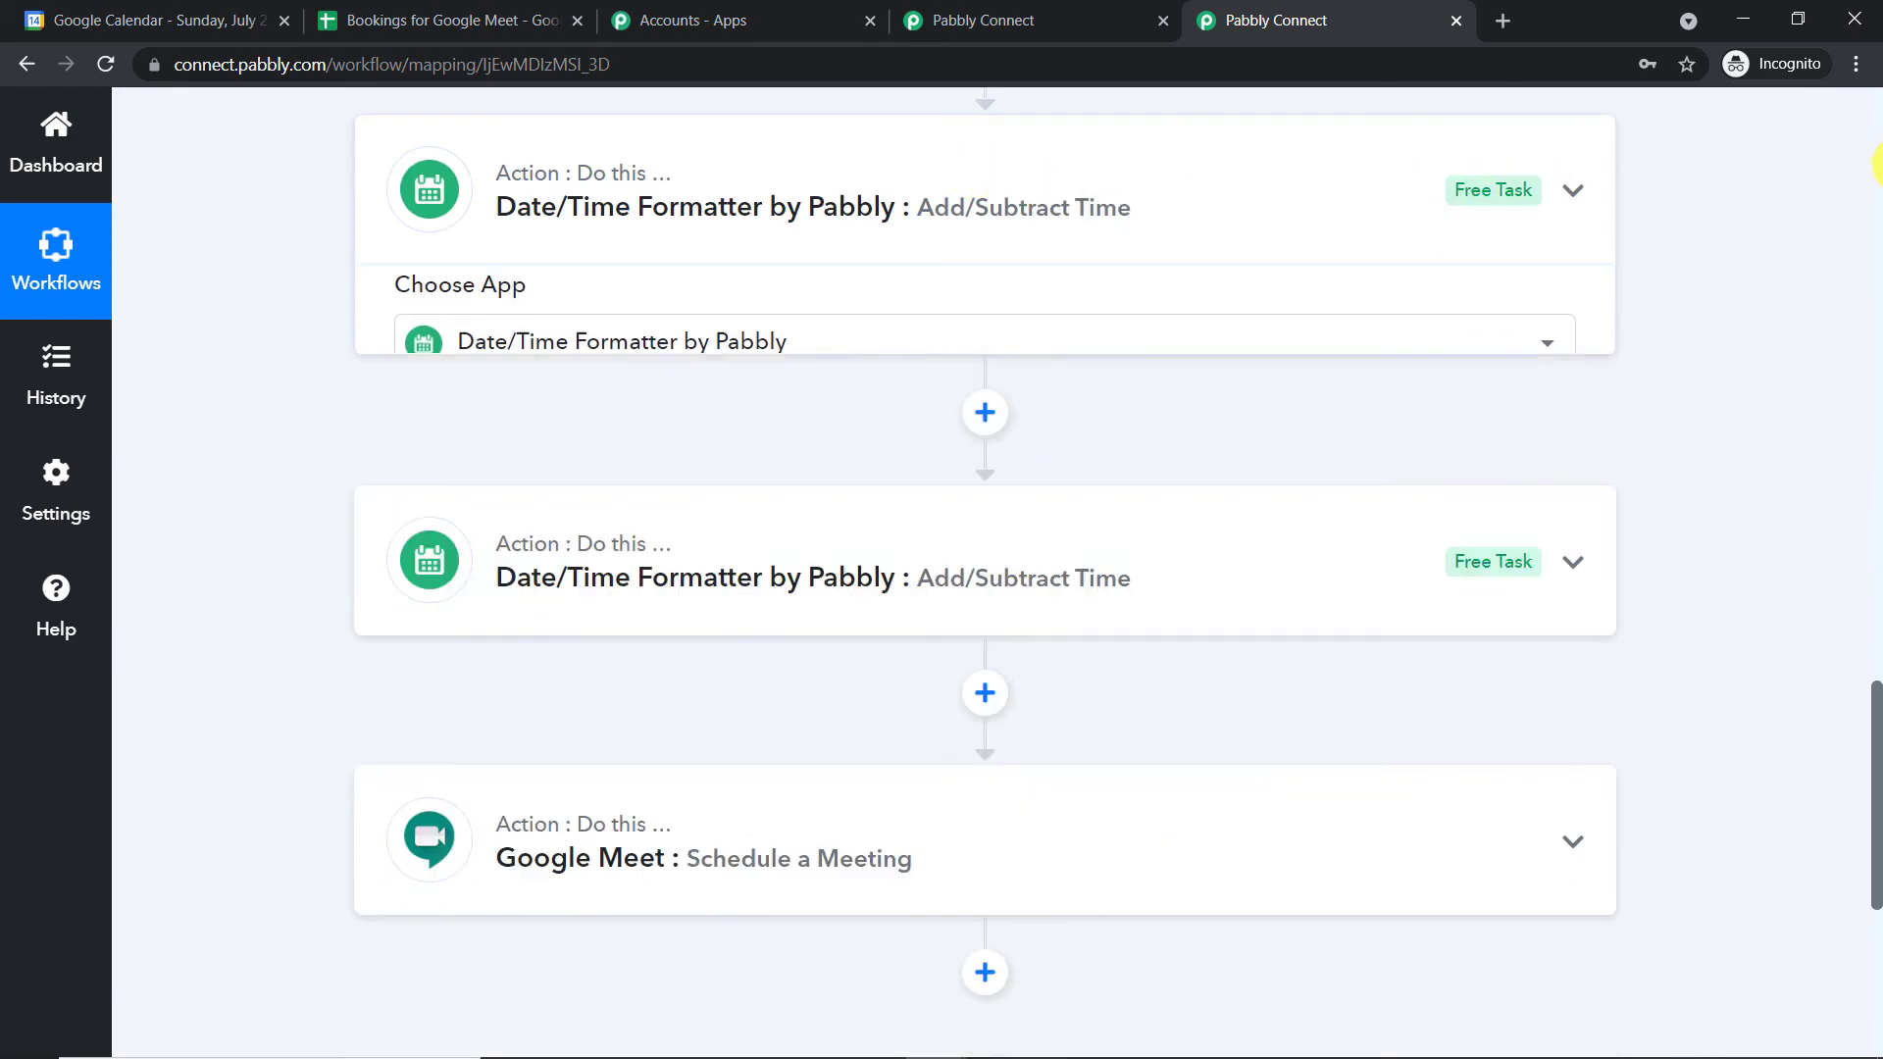
scroll(1878, 162, up, 15)
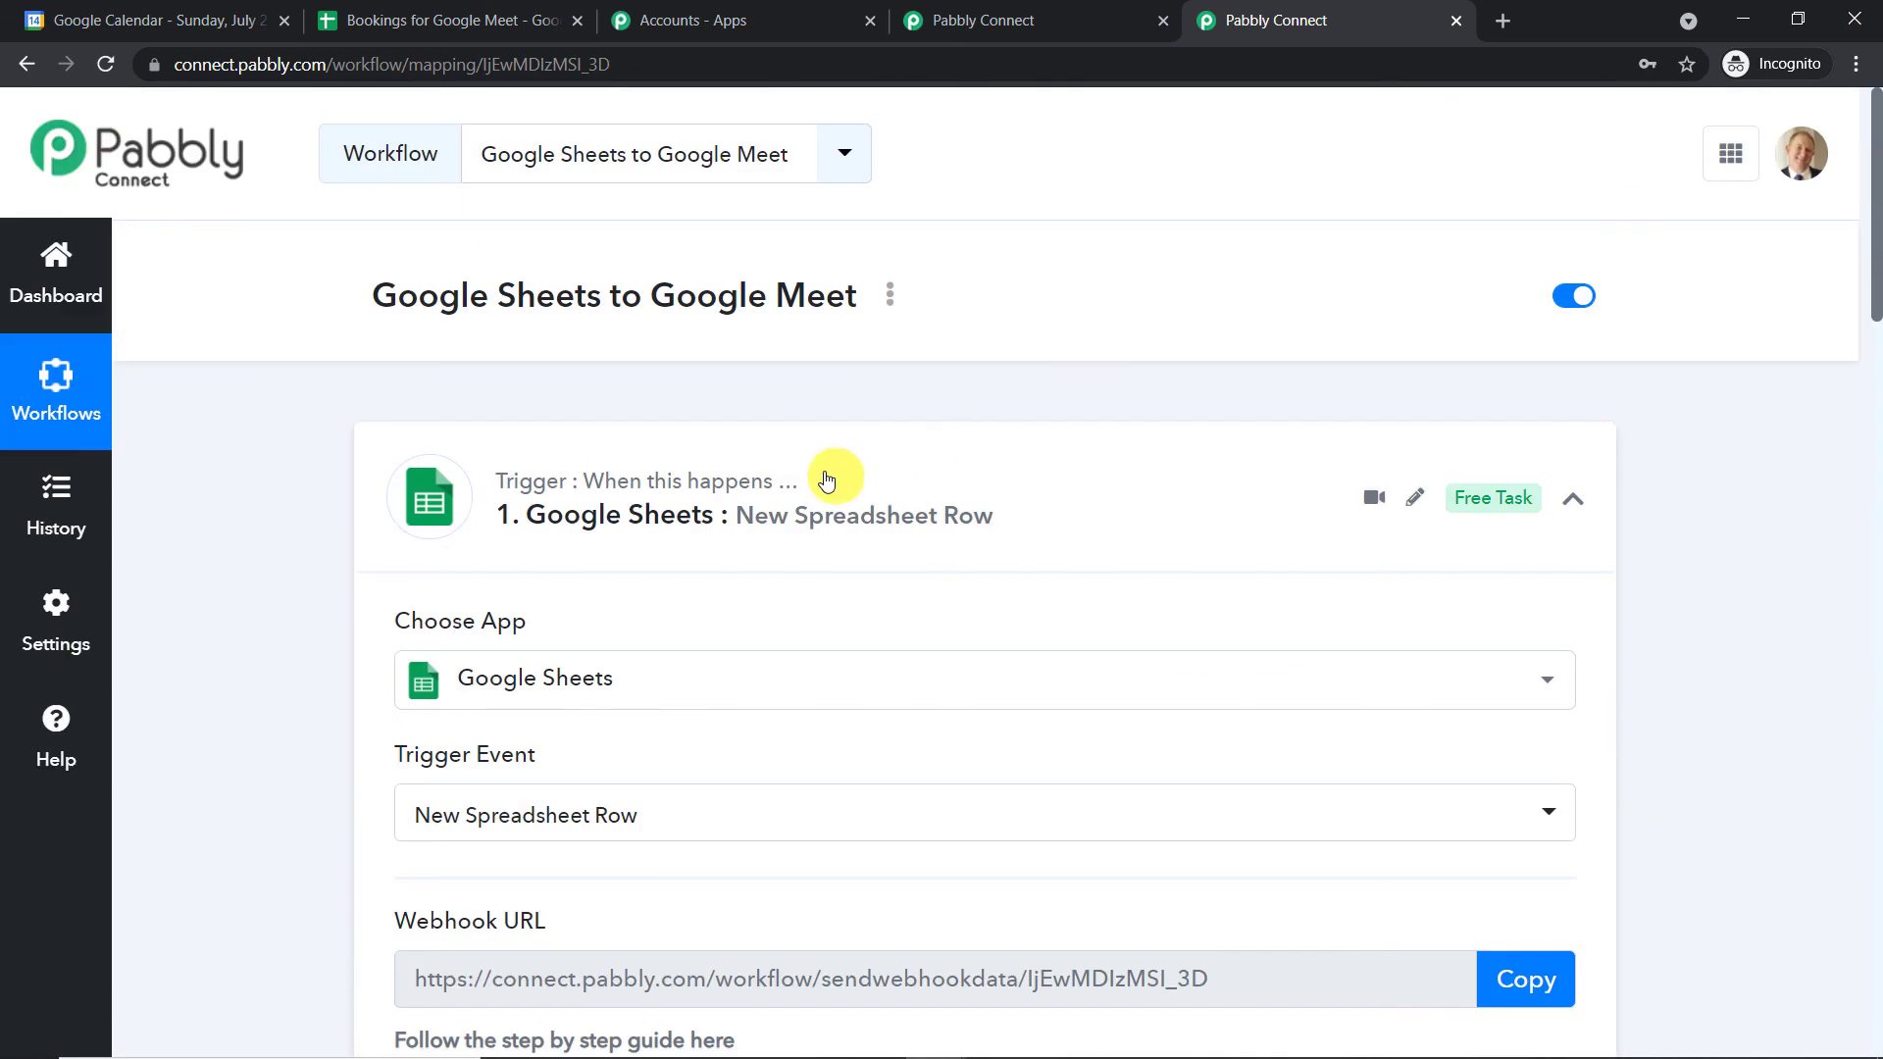
click(827, 479)
Scroll through the collapsed workflow to review the Sheets trigger, two formatters and Google Meet step.
scroll(849, 495, down, 4)
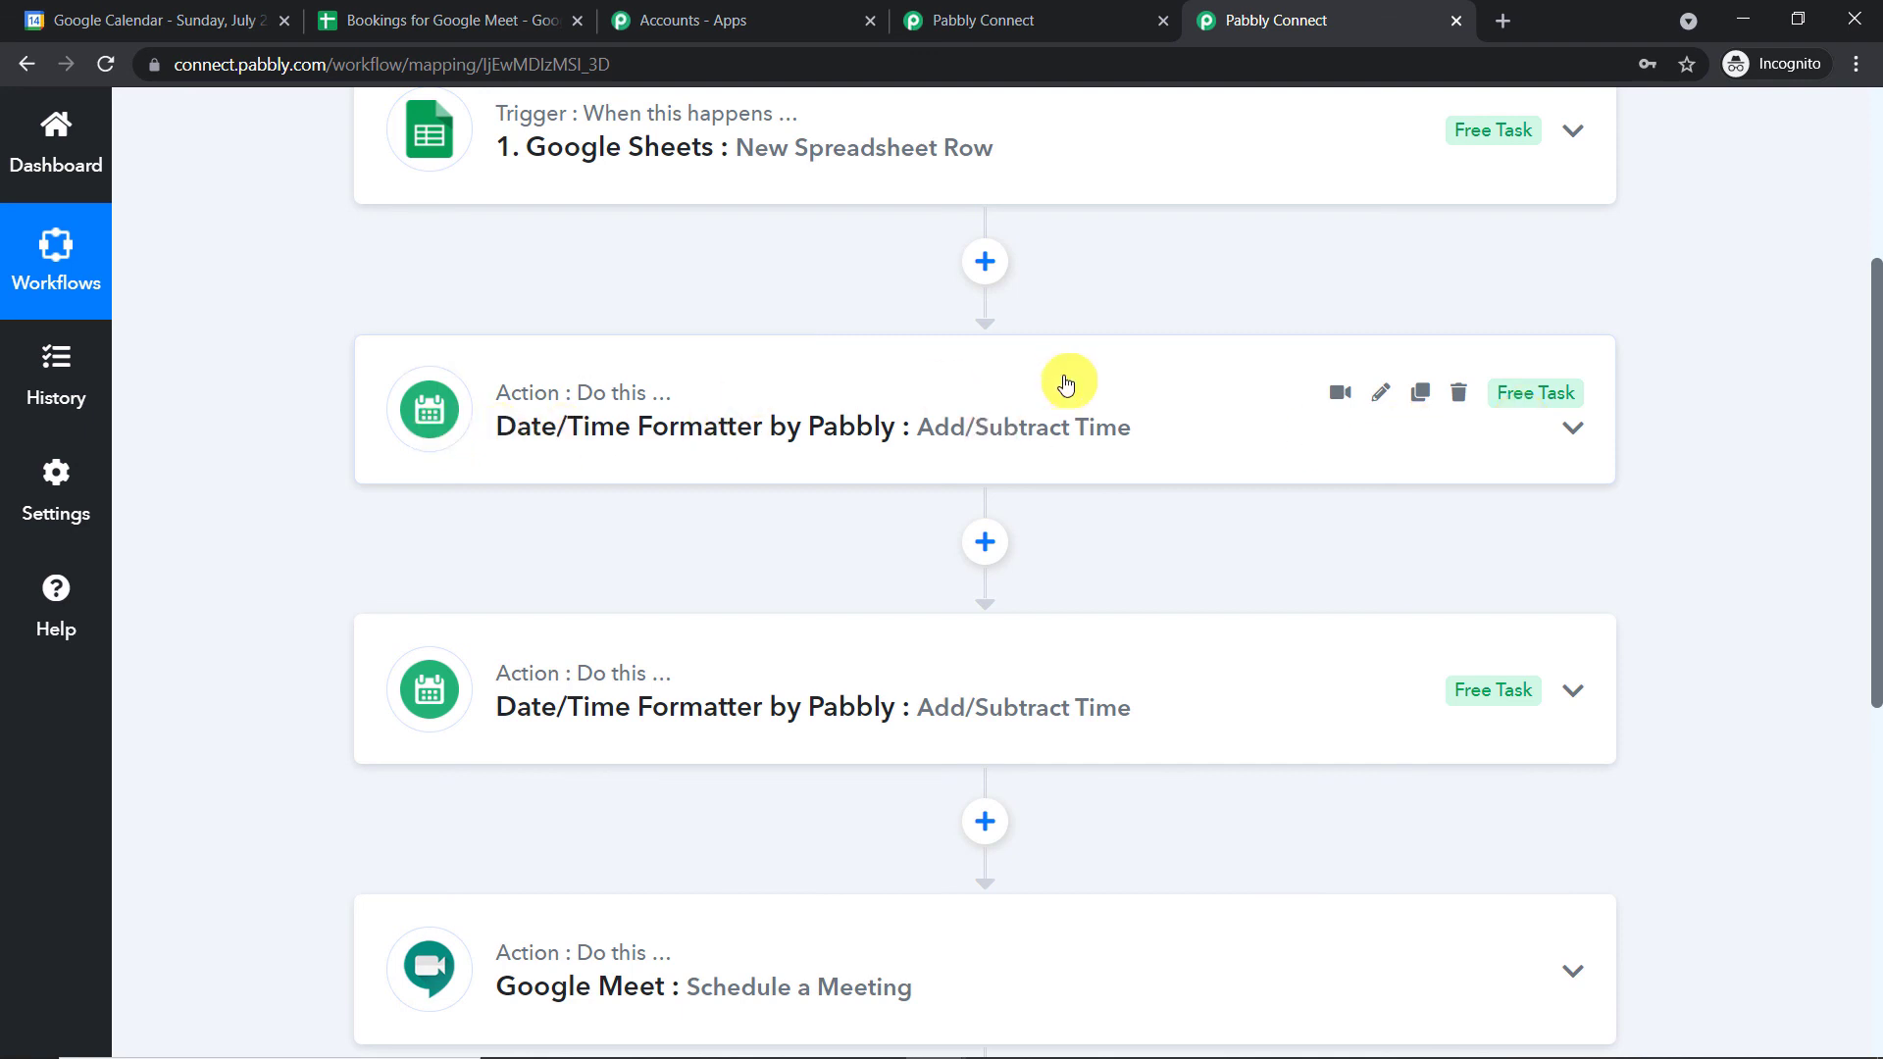
scroll(637, 618, down, 1)
scroll(1133, 566, down, 1)
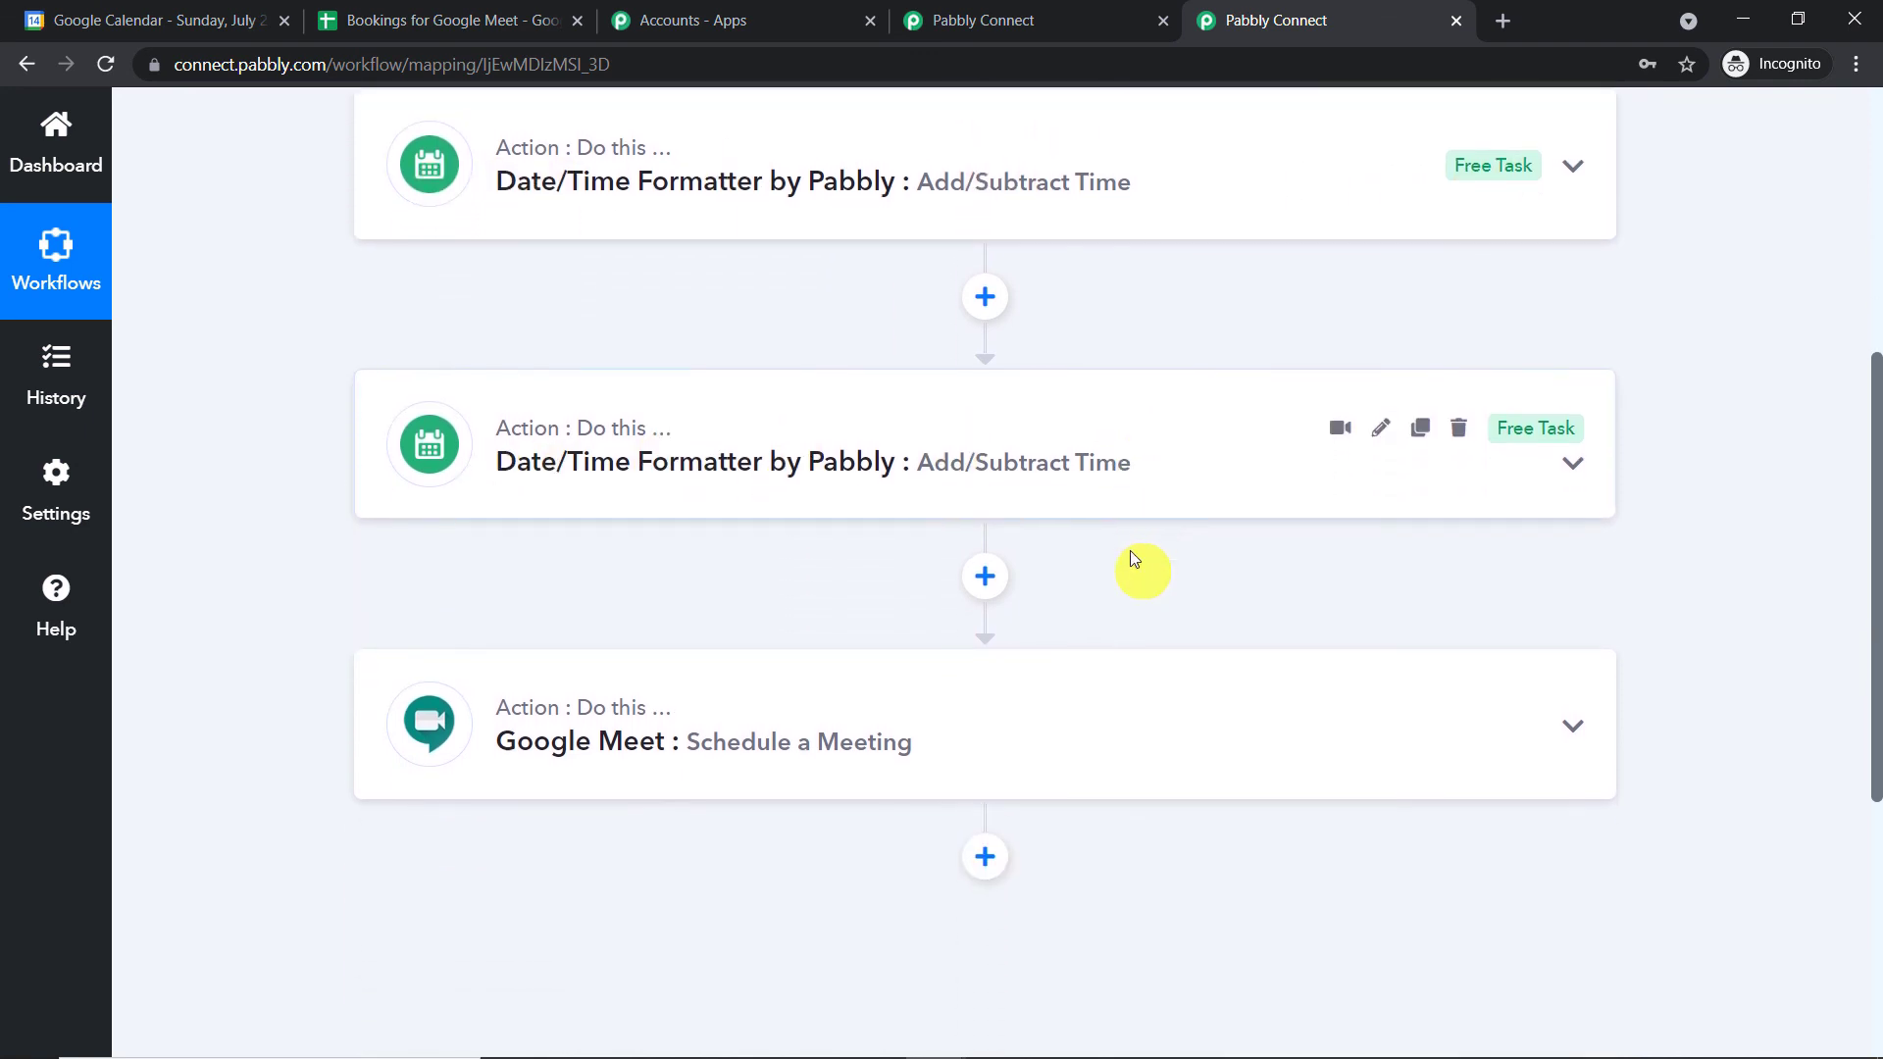
scroll(663, 702, down, 1)
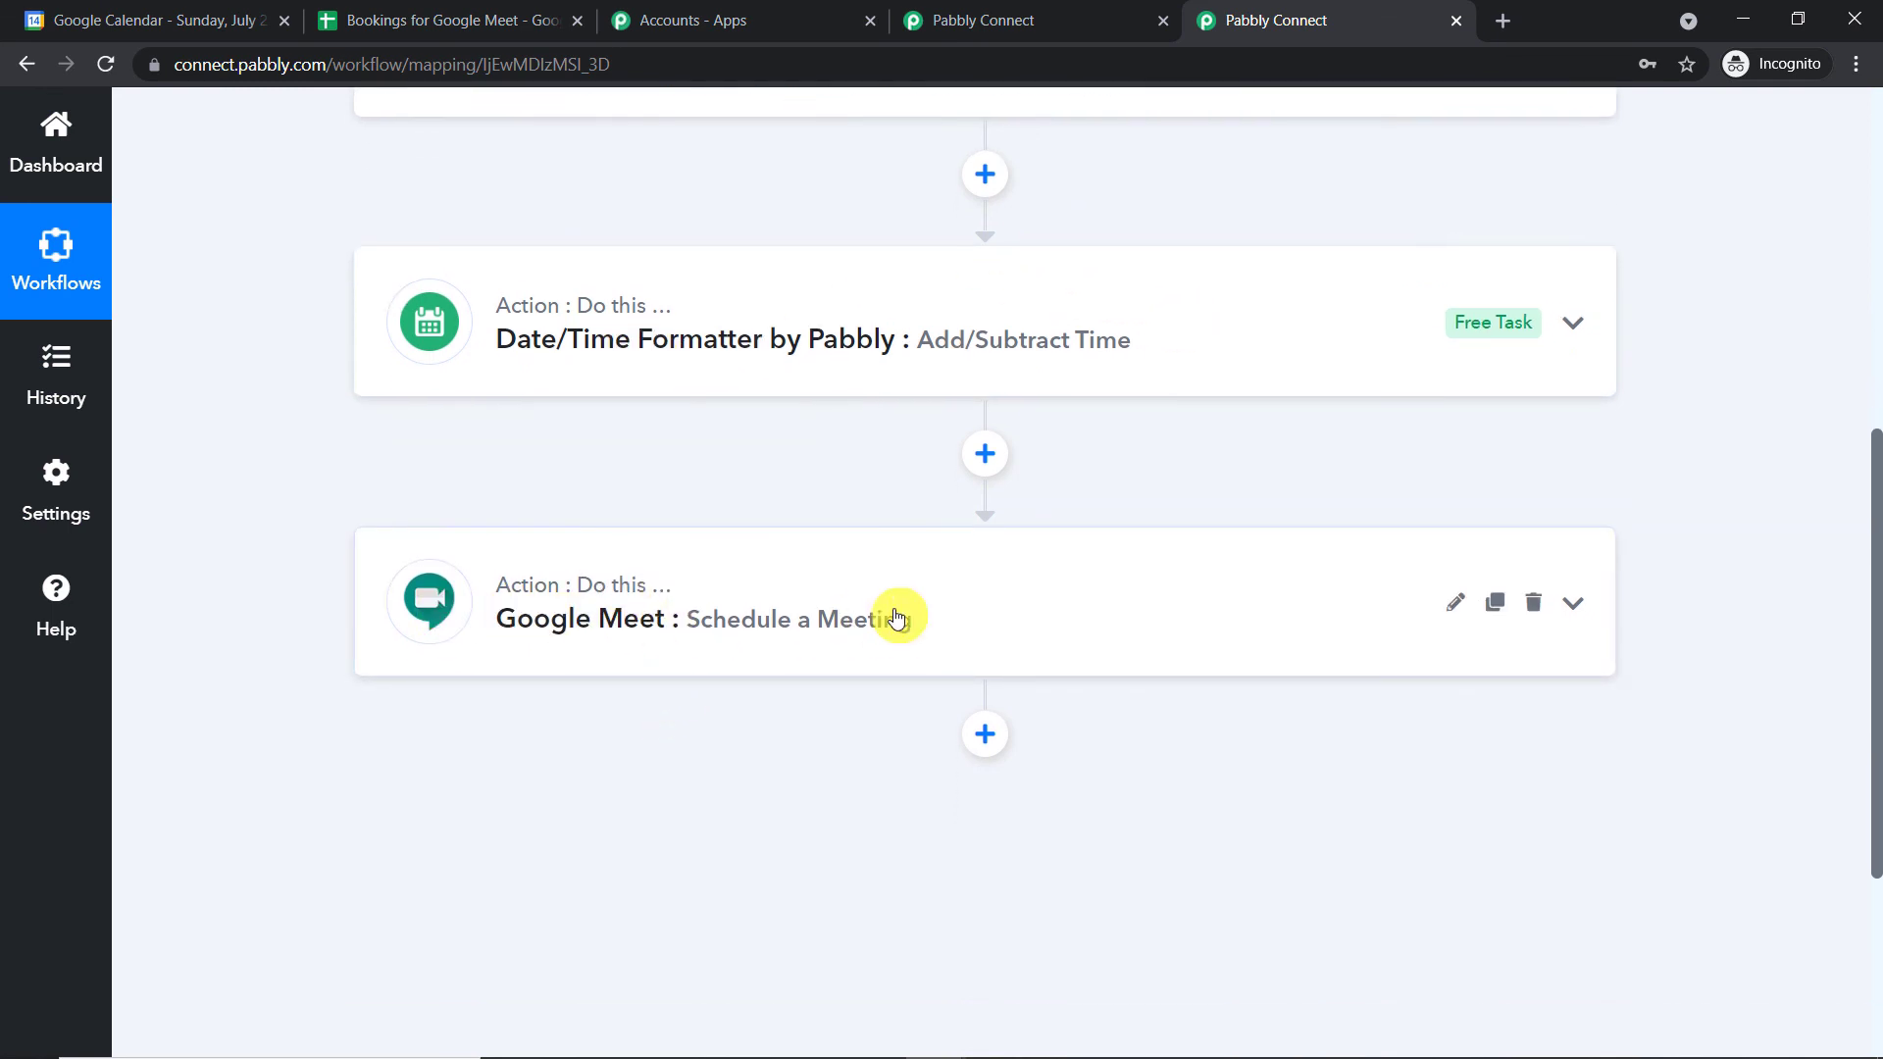
scroll(896, 618, up, 3)
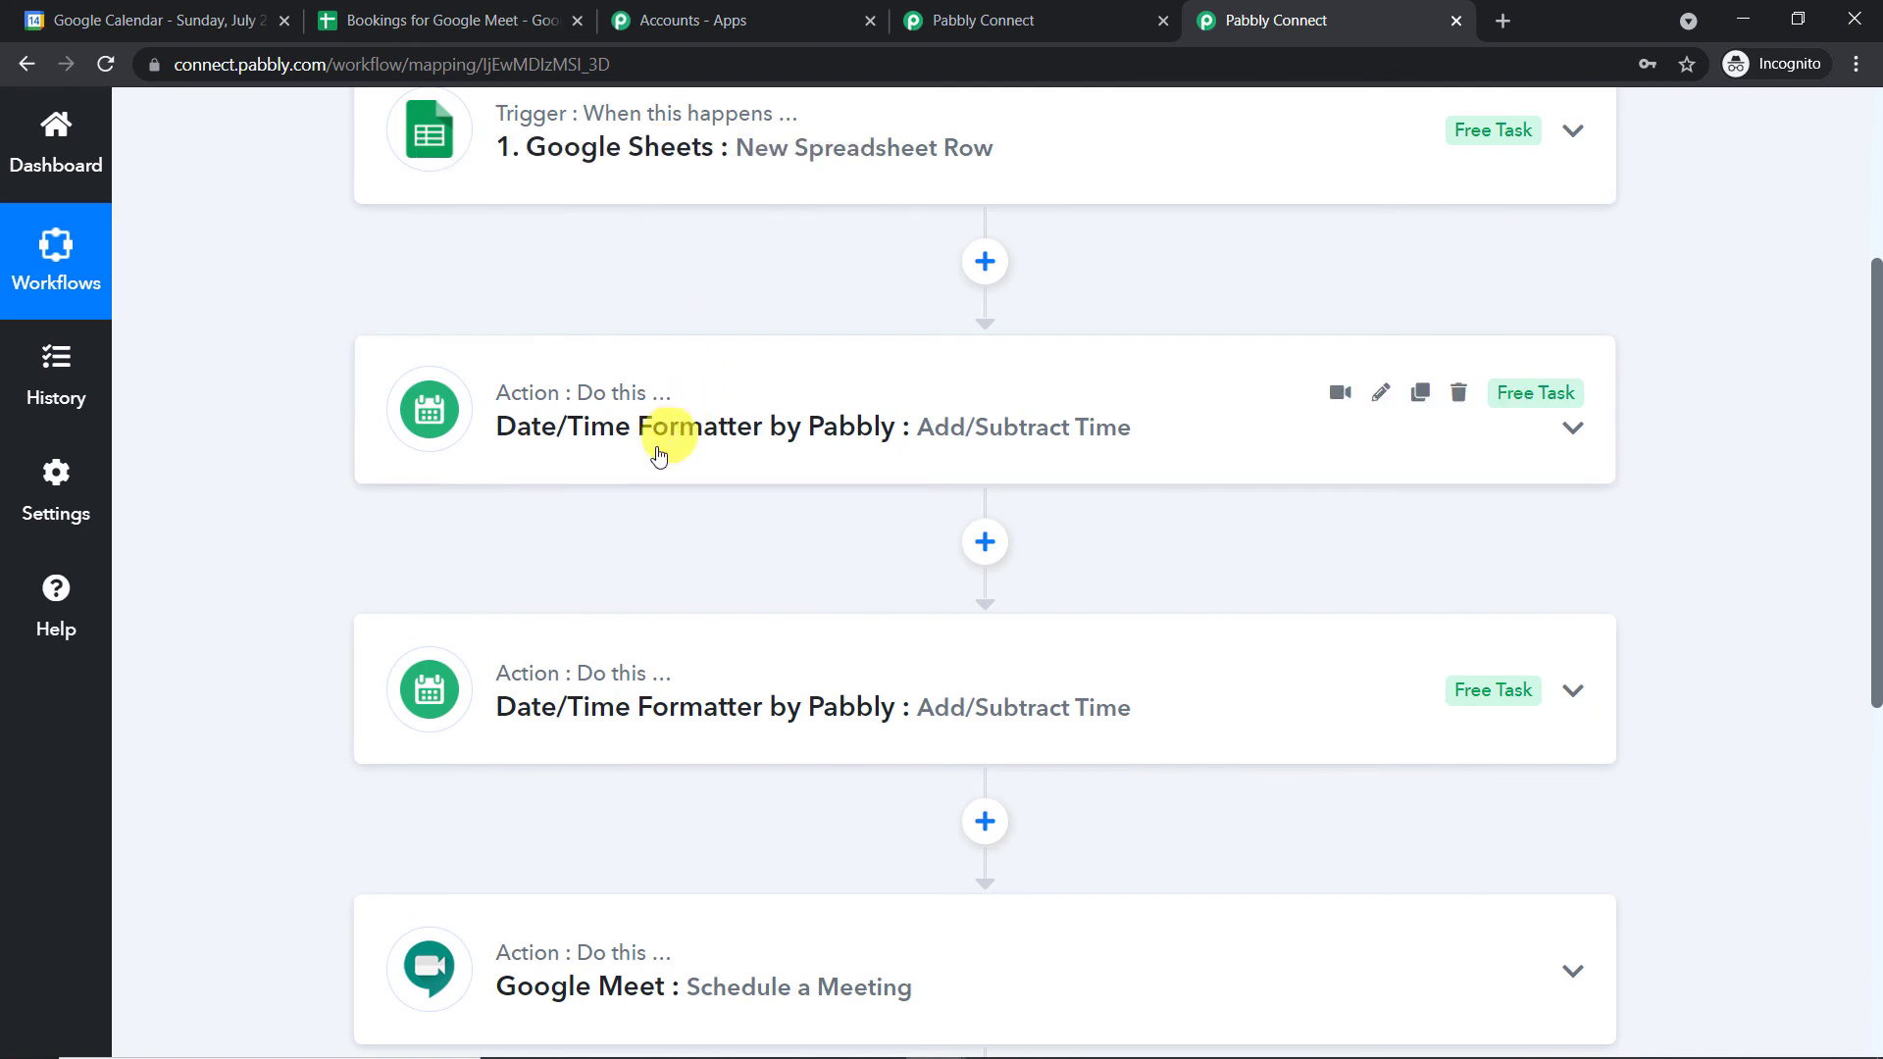
scroll(662, 686, down, 2)
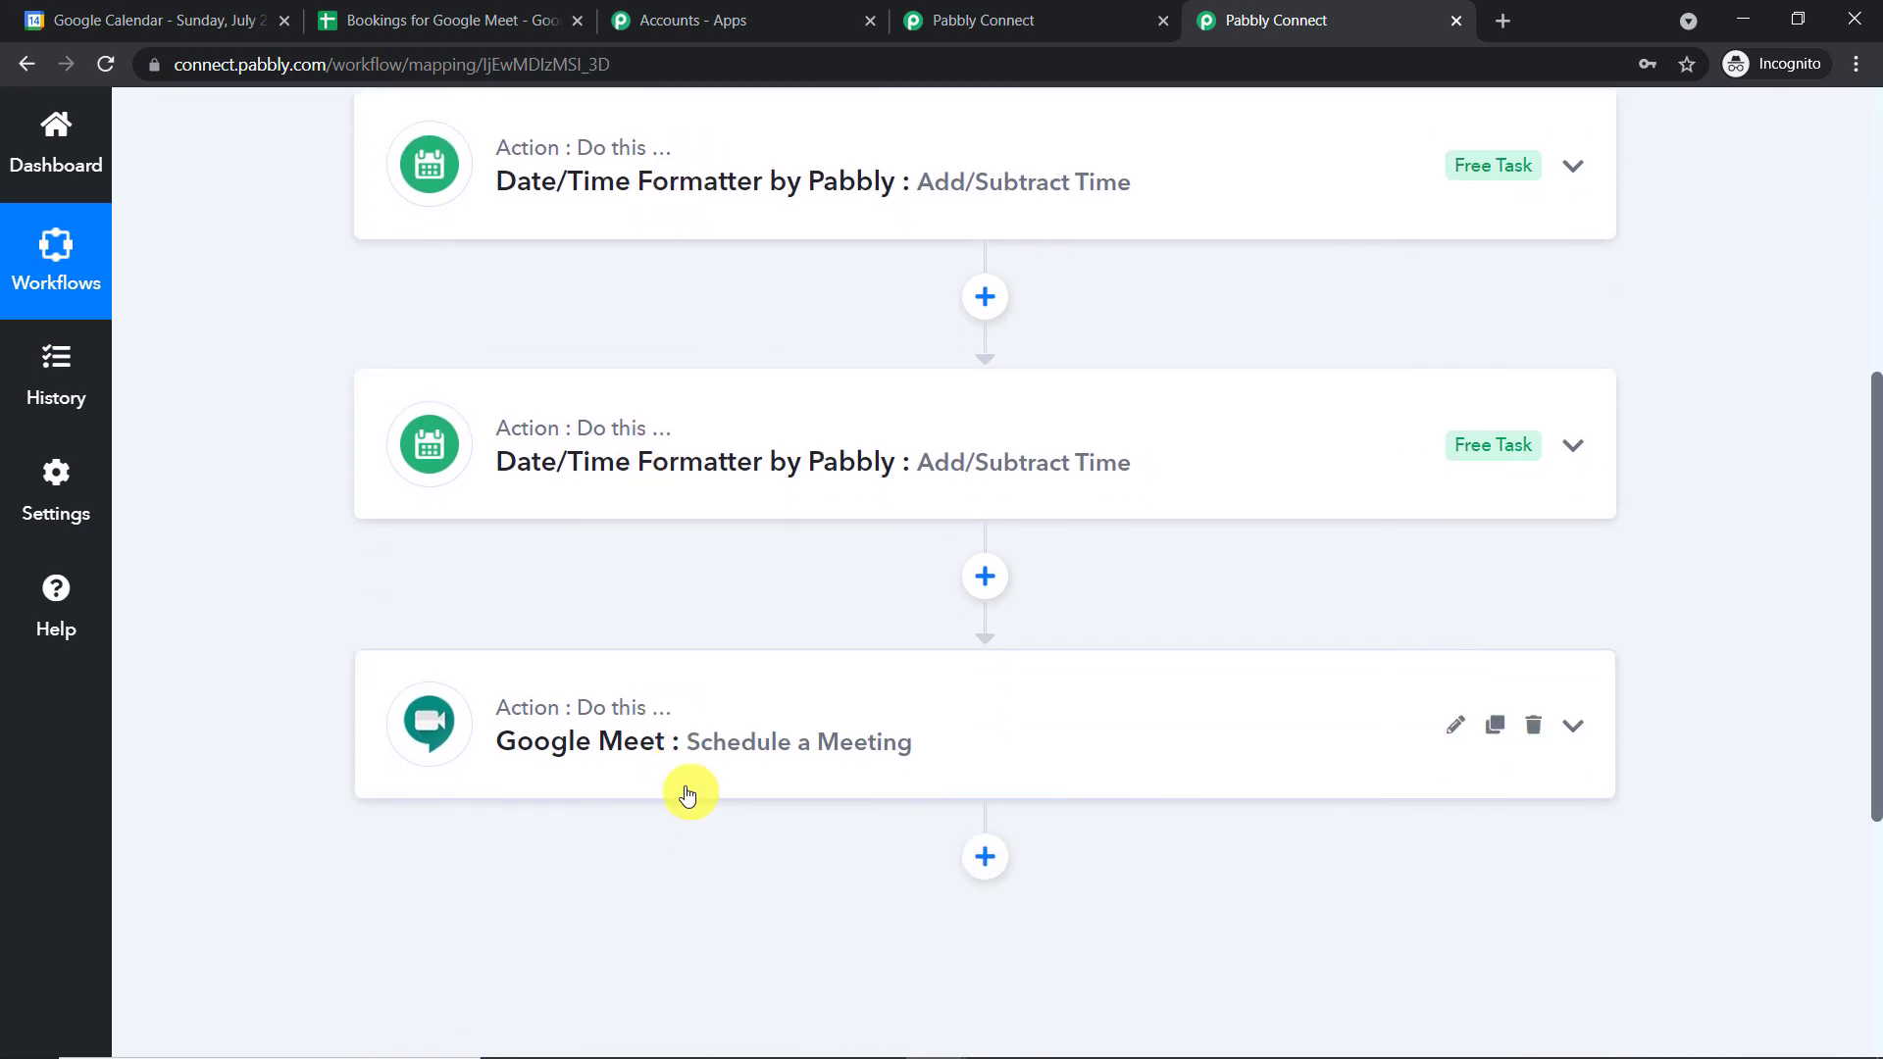